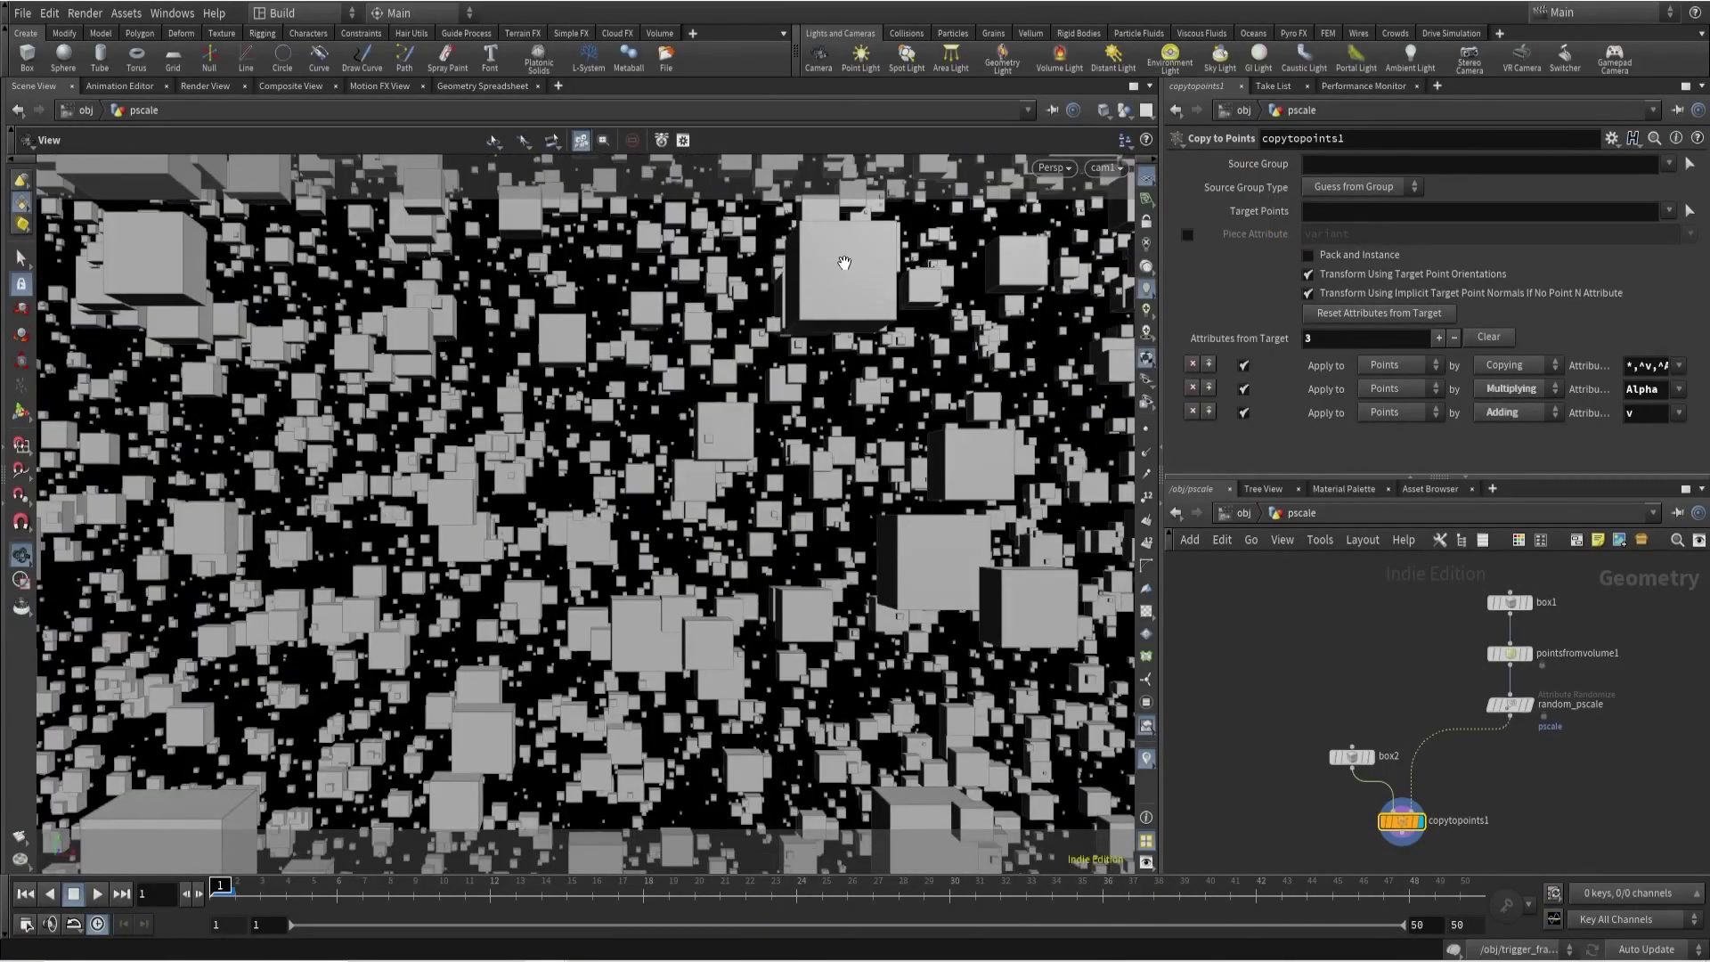
Display random_pscale's points and orbit out until the camera is in view.
click(1525, 704)
drag(828, 397, 579, 499)
scroll(496, 499, down, 10)
scroll(1392, 752, up, 2)
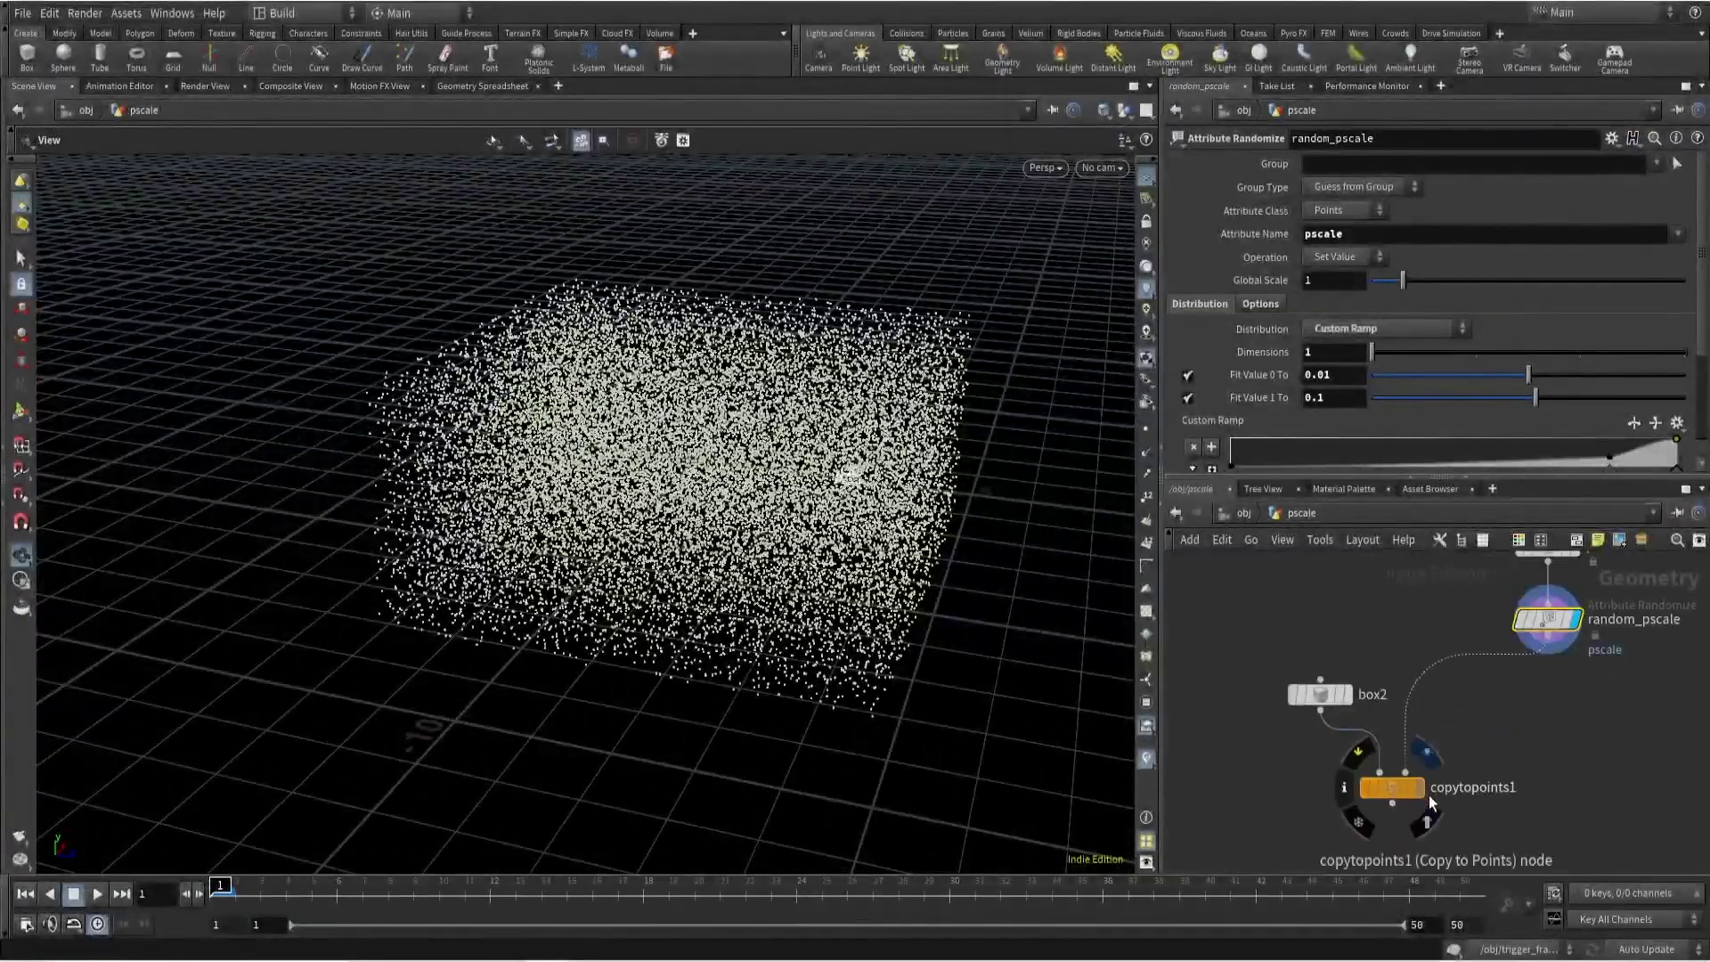
Display and select copytopoints1 to see the whole cloud of copied cubes.
click(1420, 788)
click(1391, 792)
scroll(720, 486, down, 3)
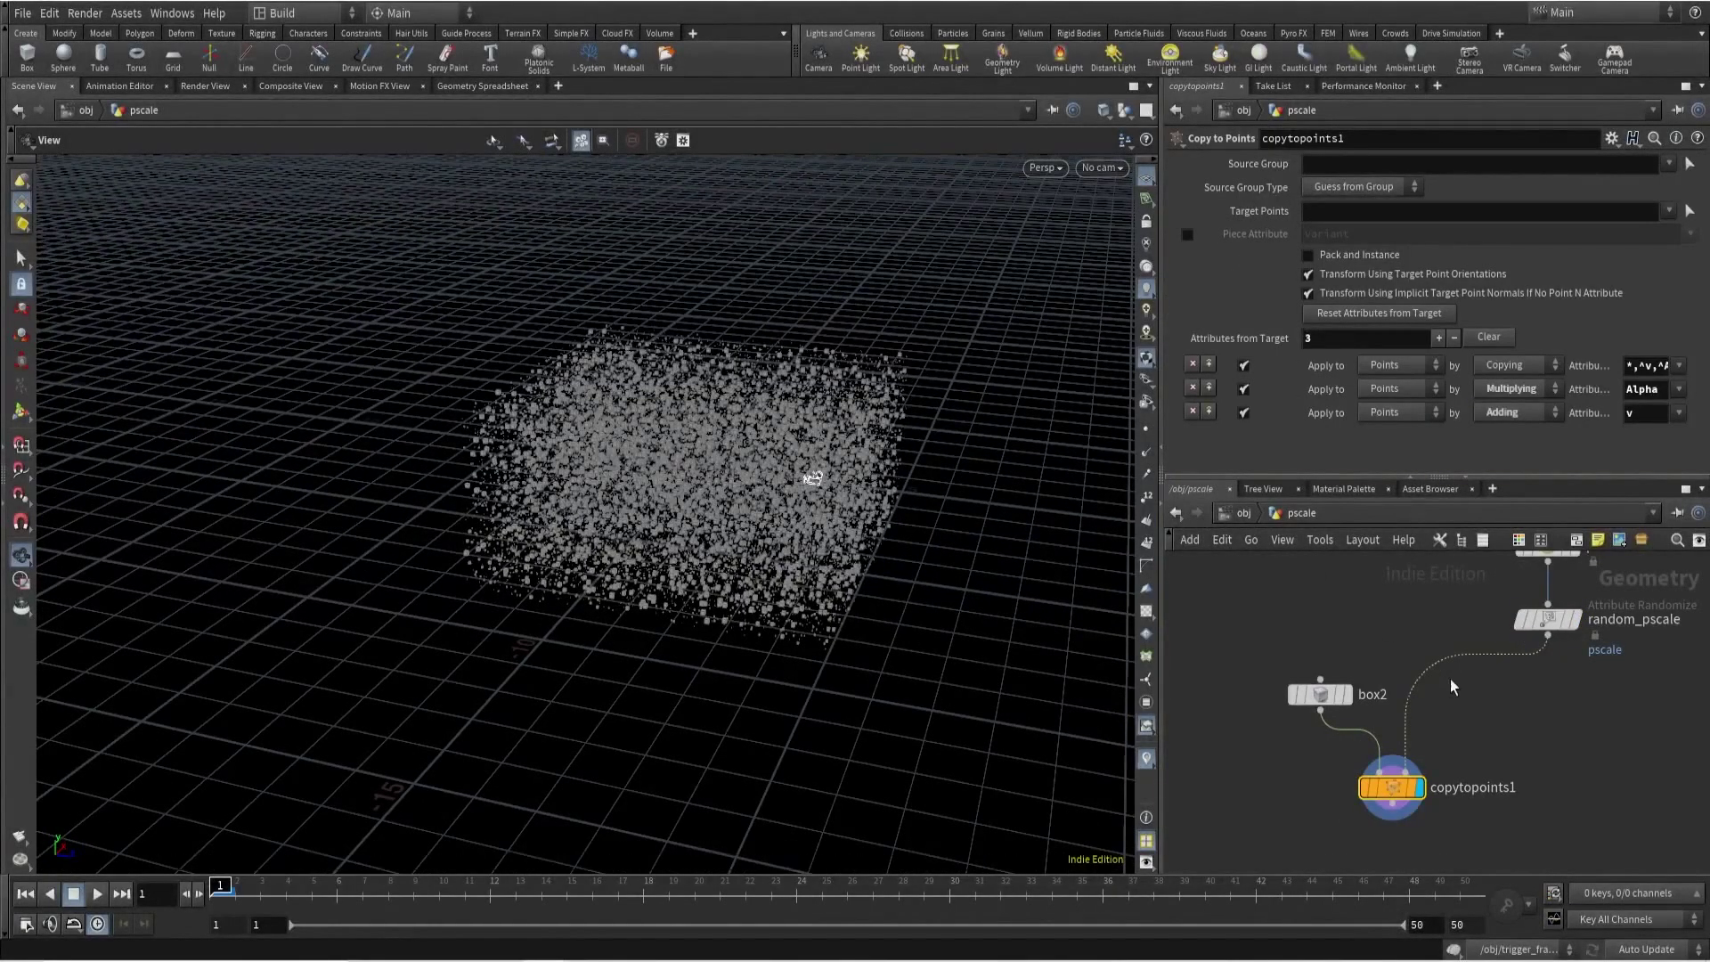
key(Tab)
Add a Point Wrangle and wire it between random_pscale and copytopoints1.
text(point w)
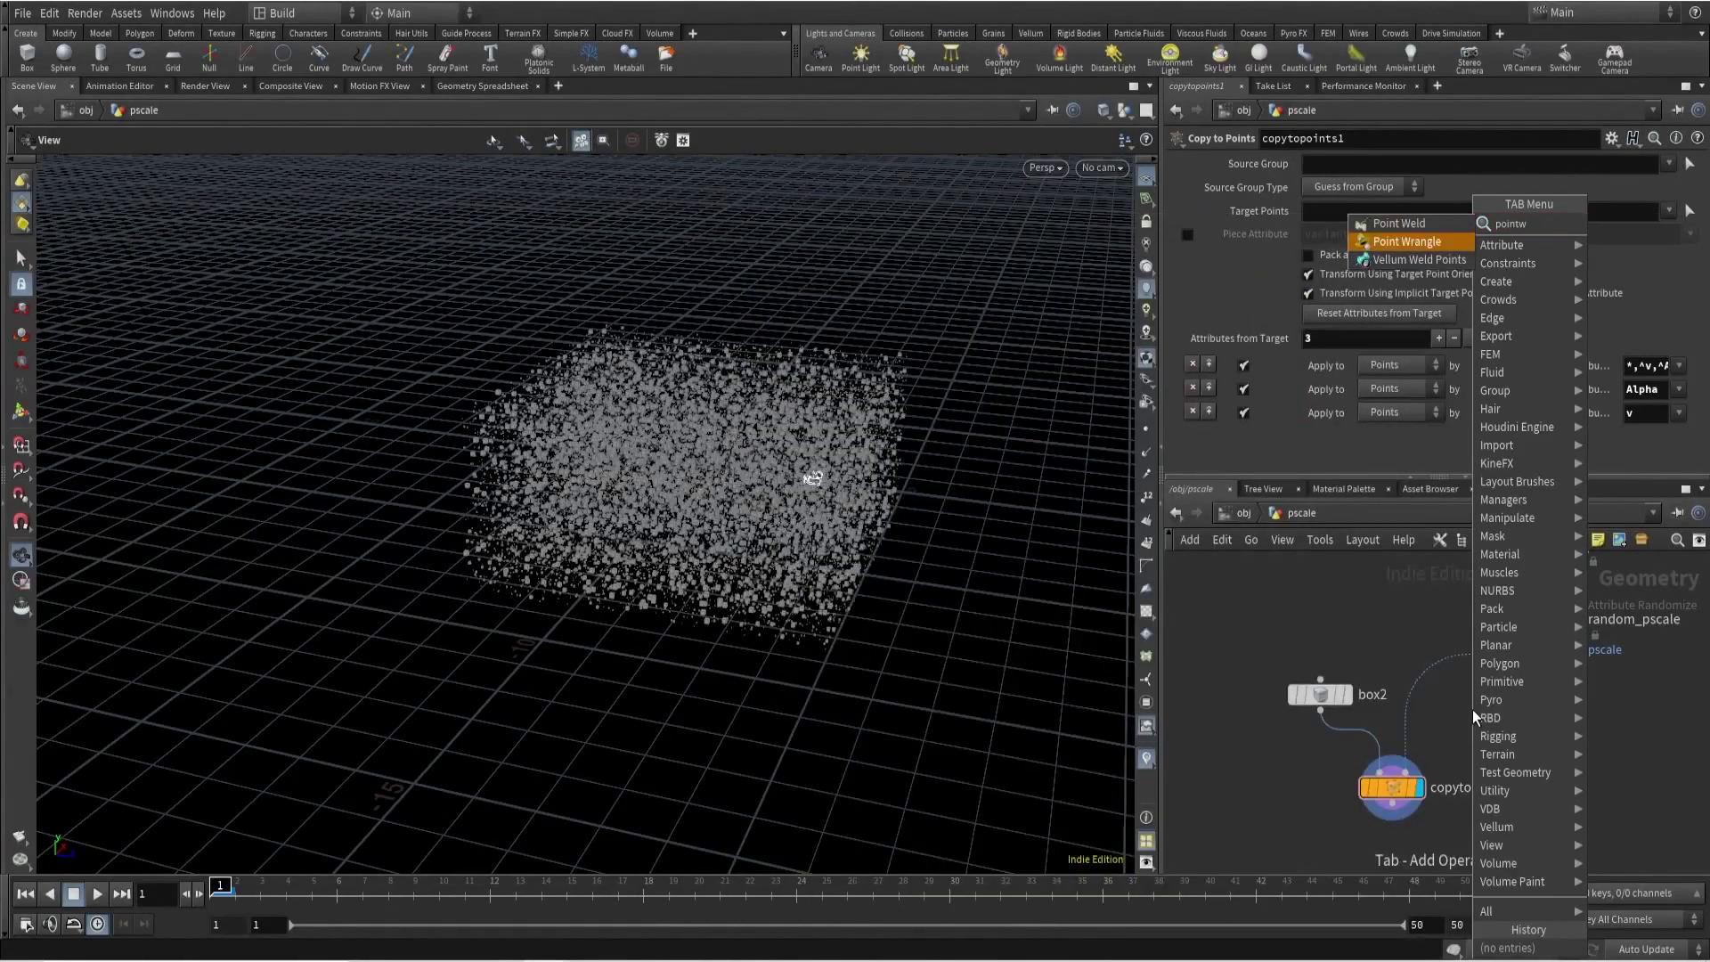
key(Return)
click(1432, 684)
drag(1433, 683, 1550, 701)
Write vector camera = toNDC(chsop("camera"), @P); in the wrangle's VEXpression.
click(1340, 338)
text(vector camera = t)
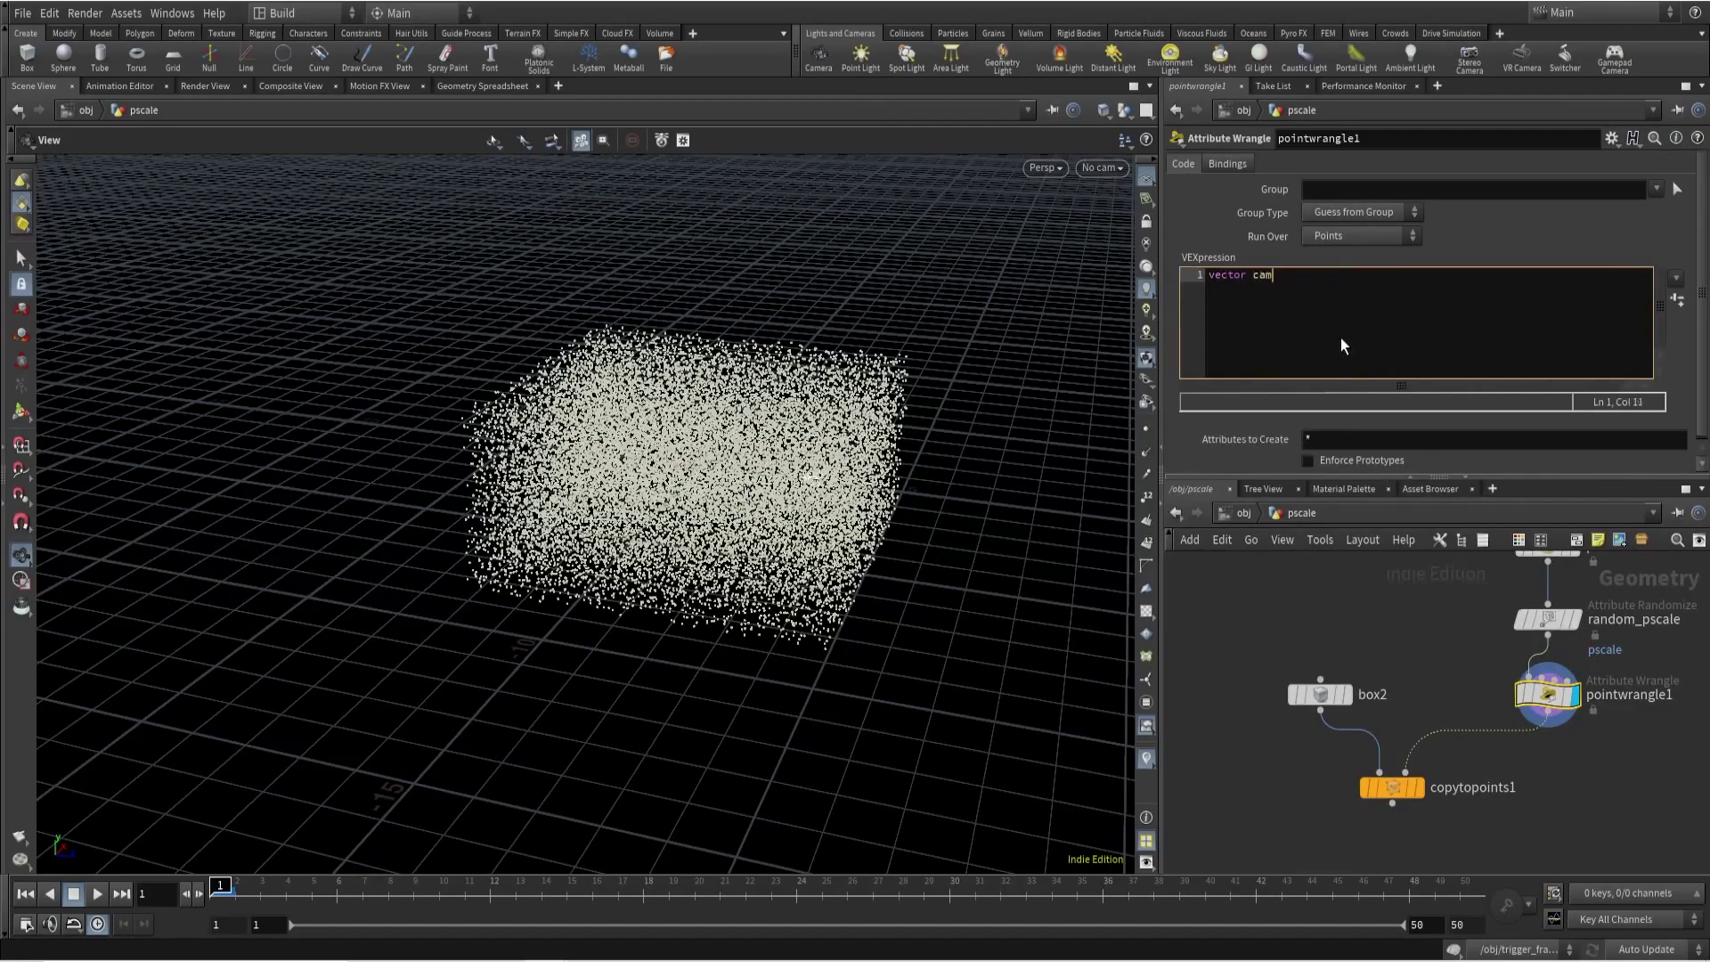
text(oNDC)
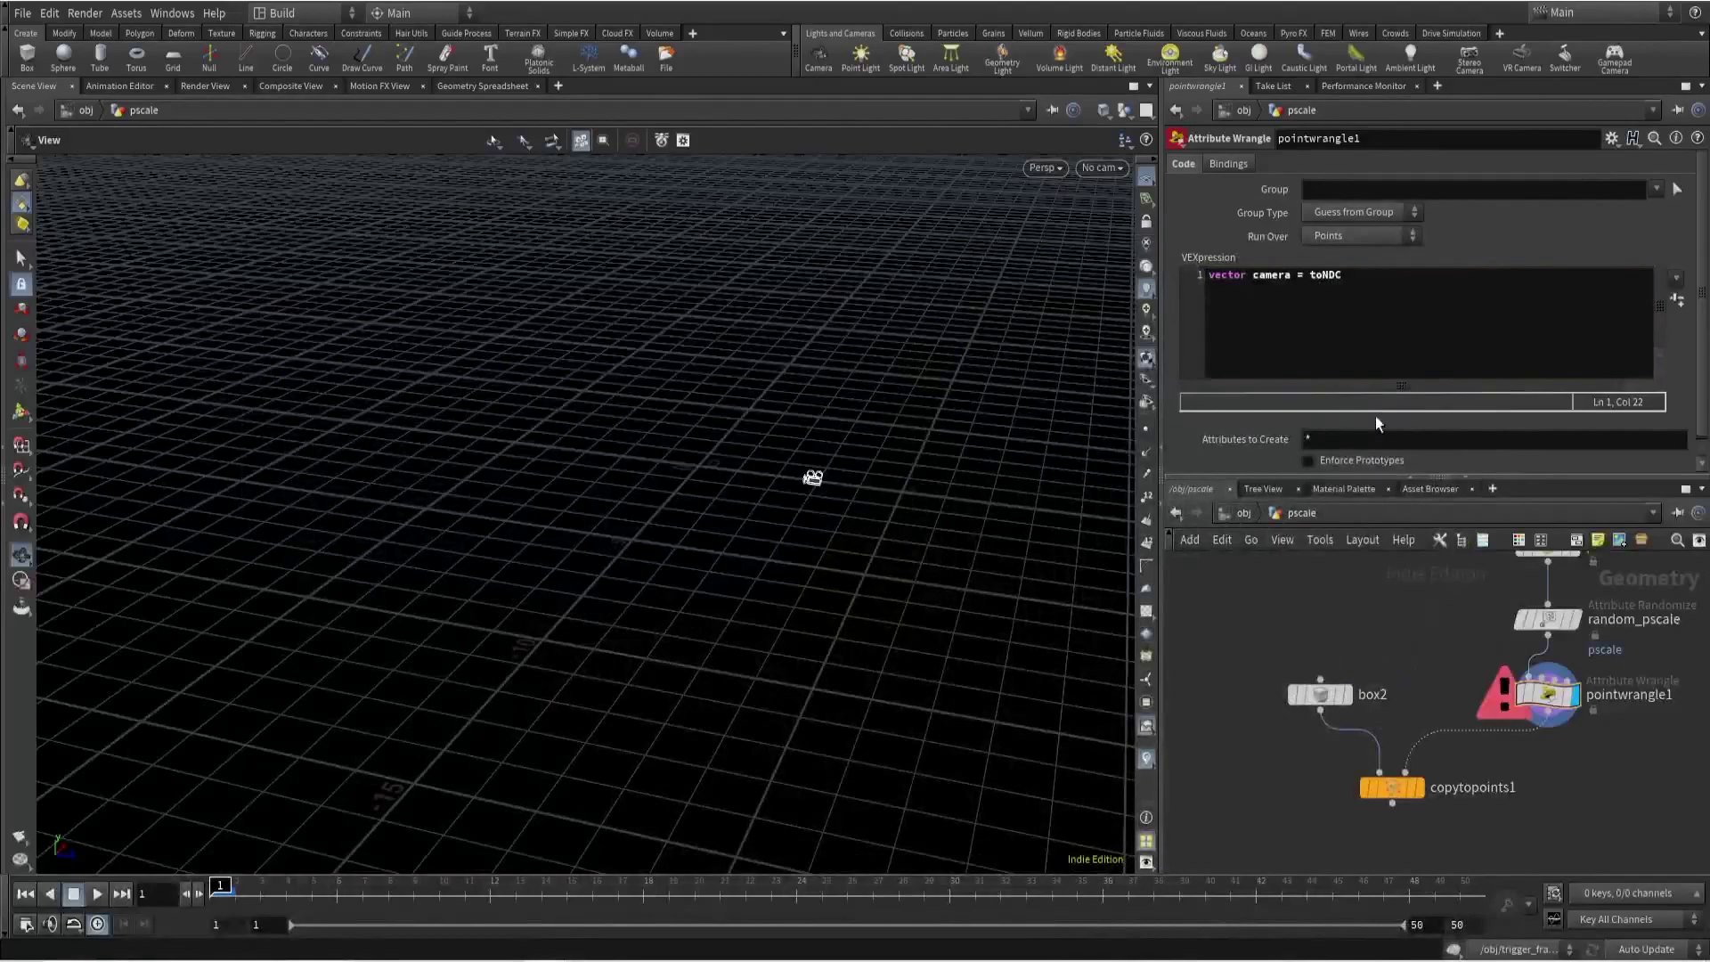
click(1352, 279)
text(()
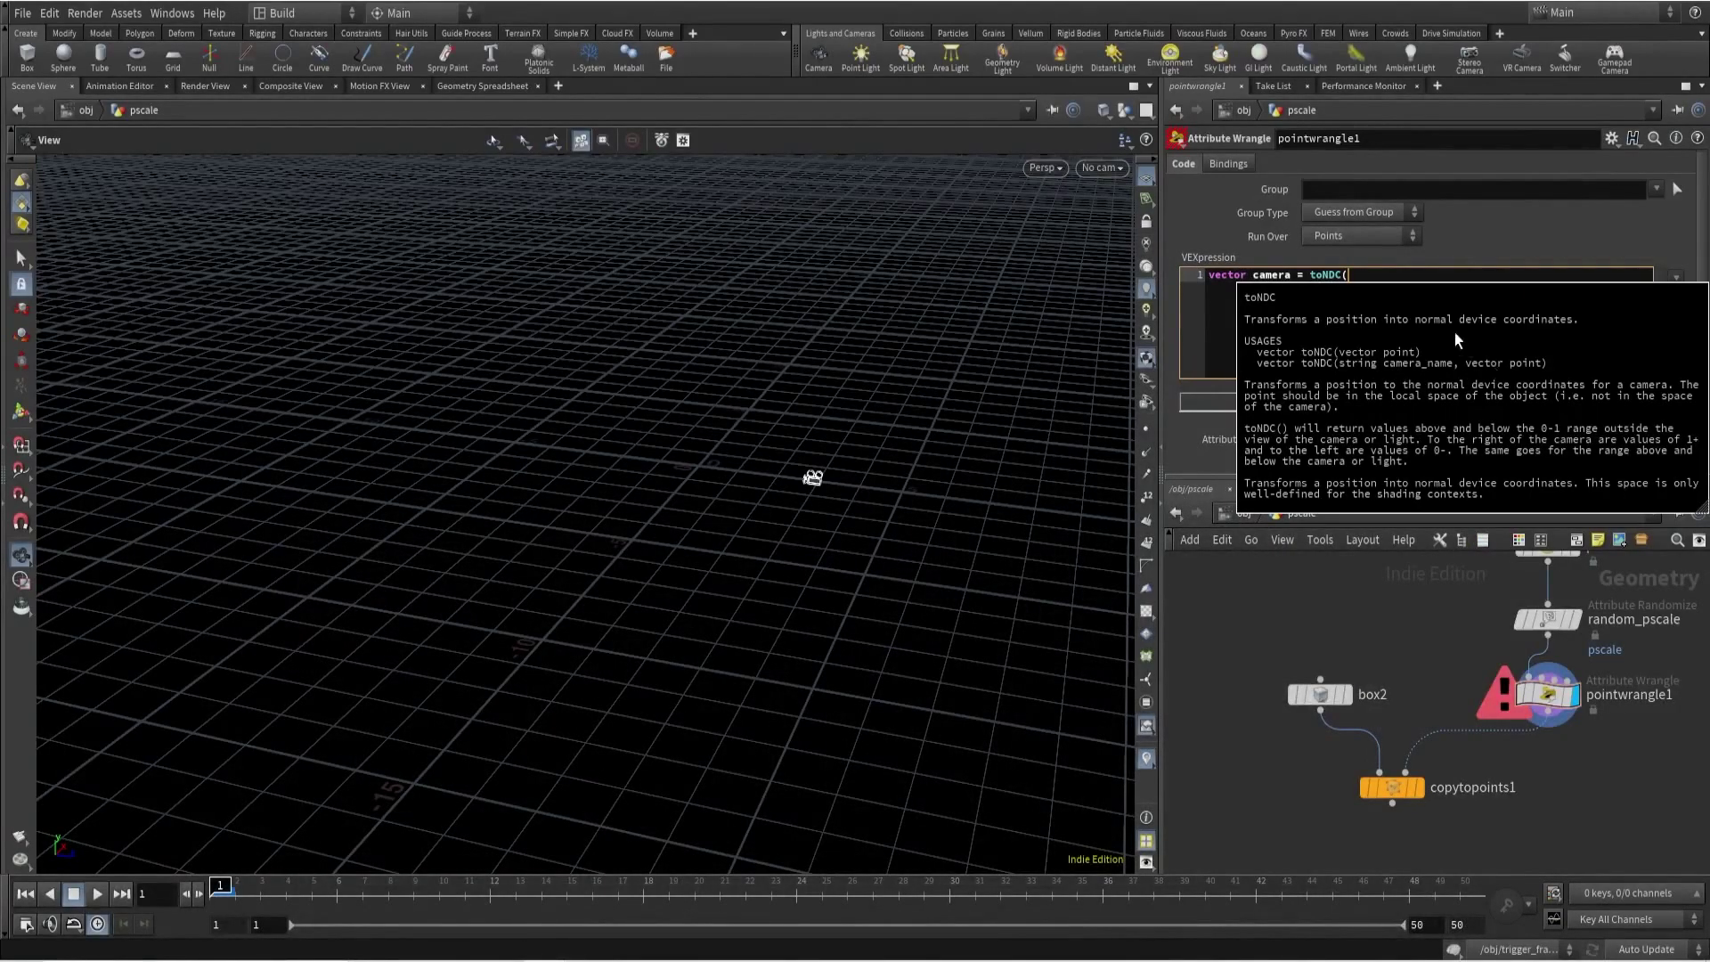
text(ch)
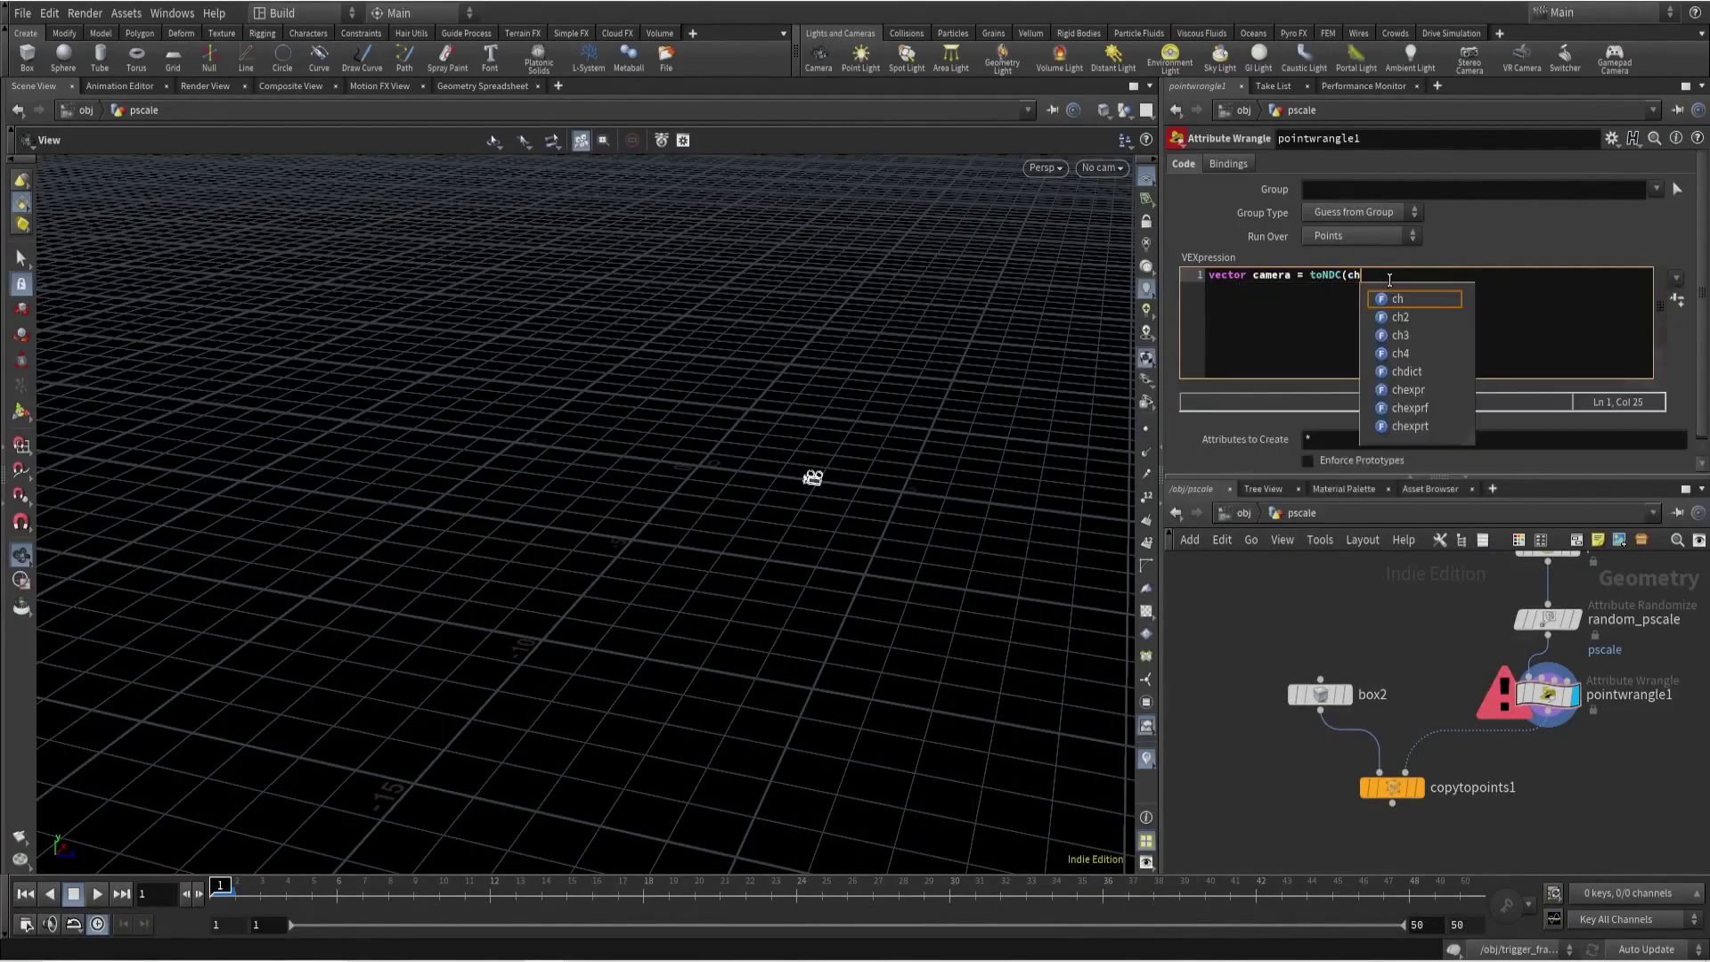
text(sop("ca)
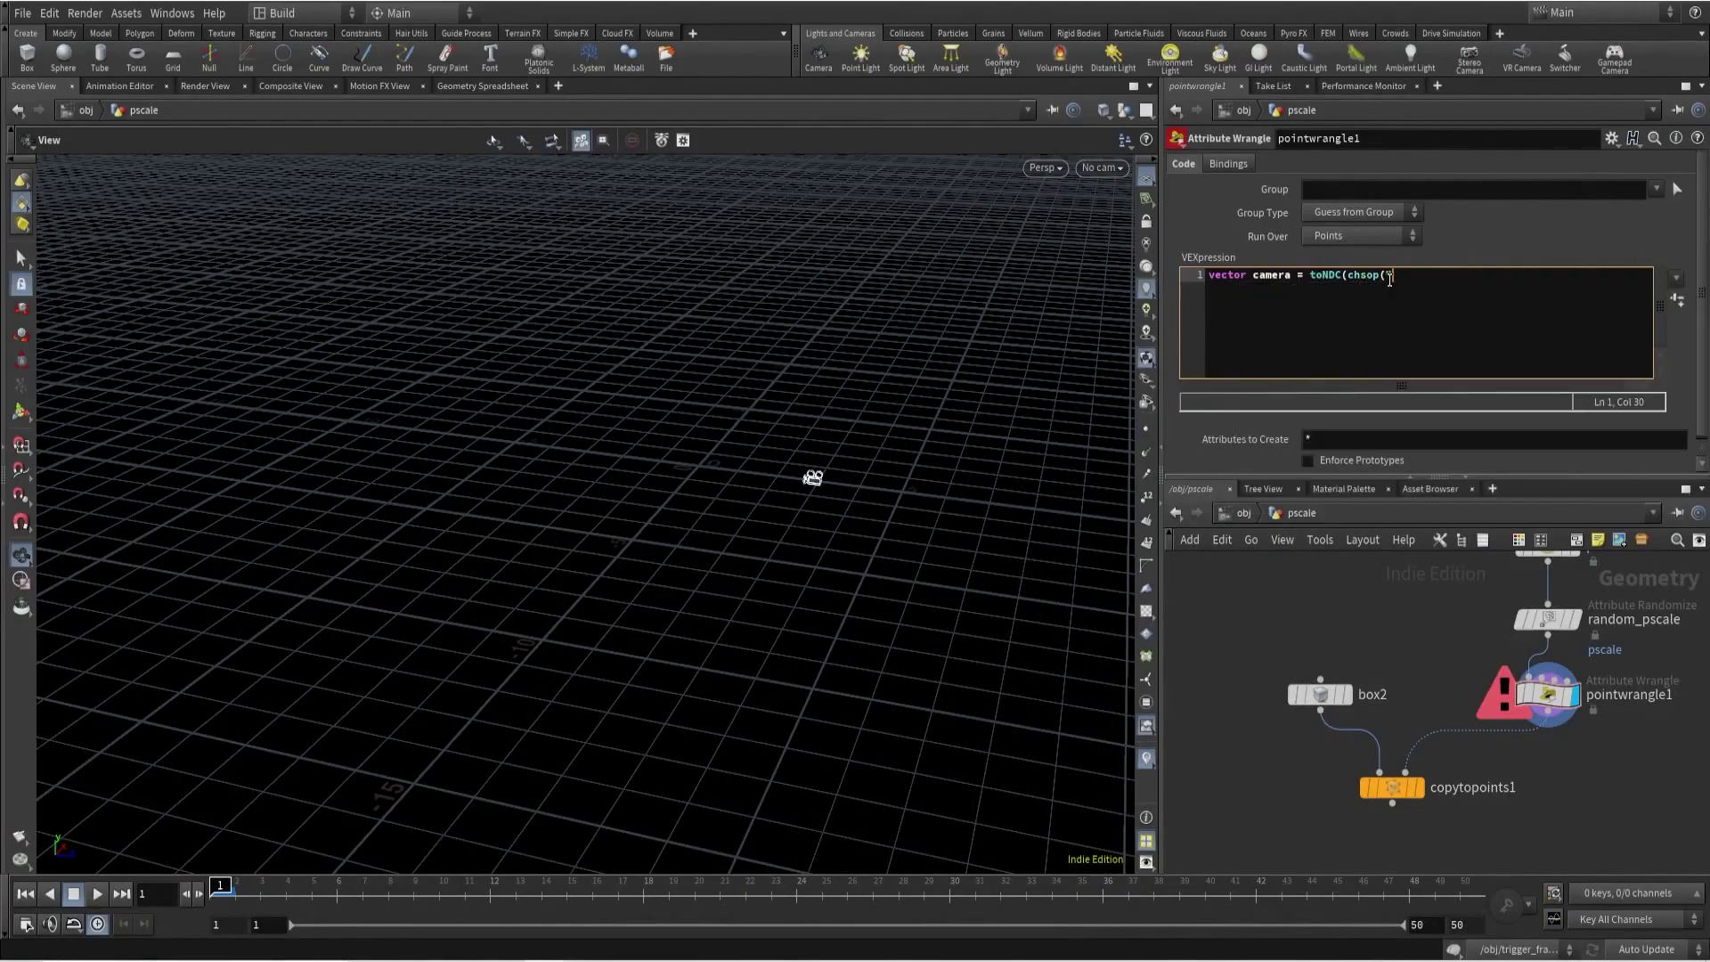
text(mera"), @P);)
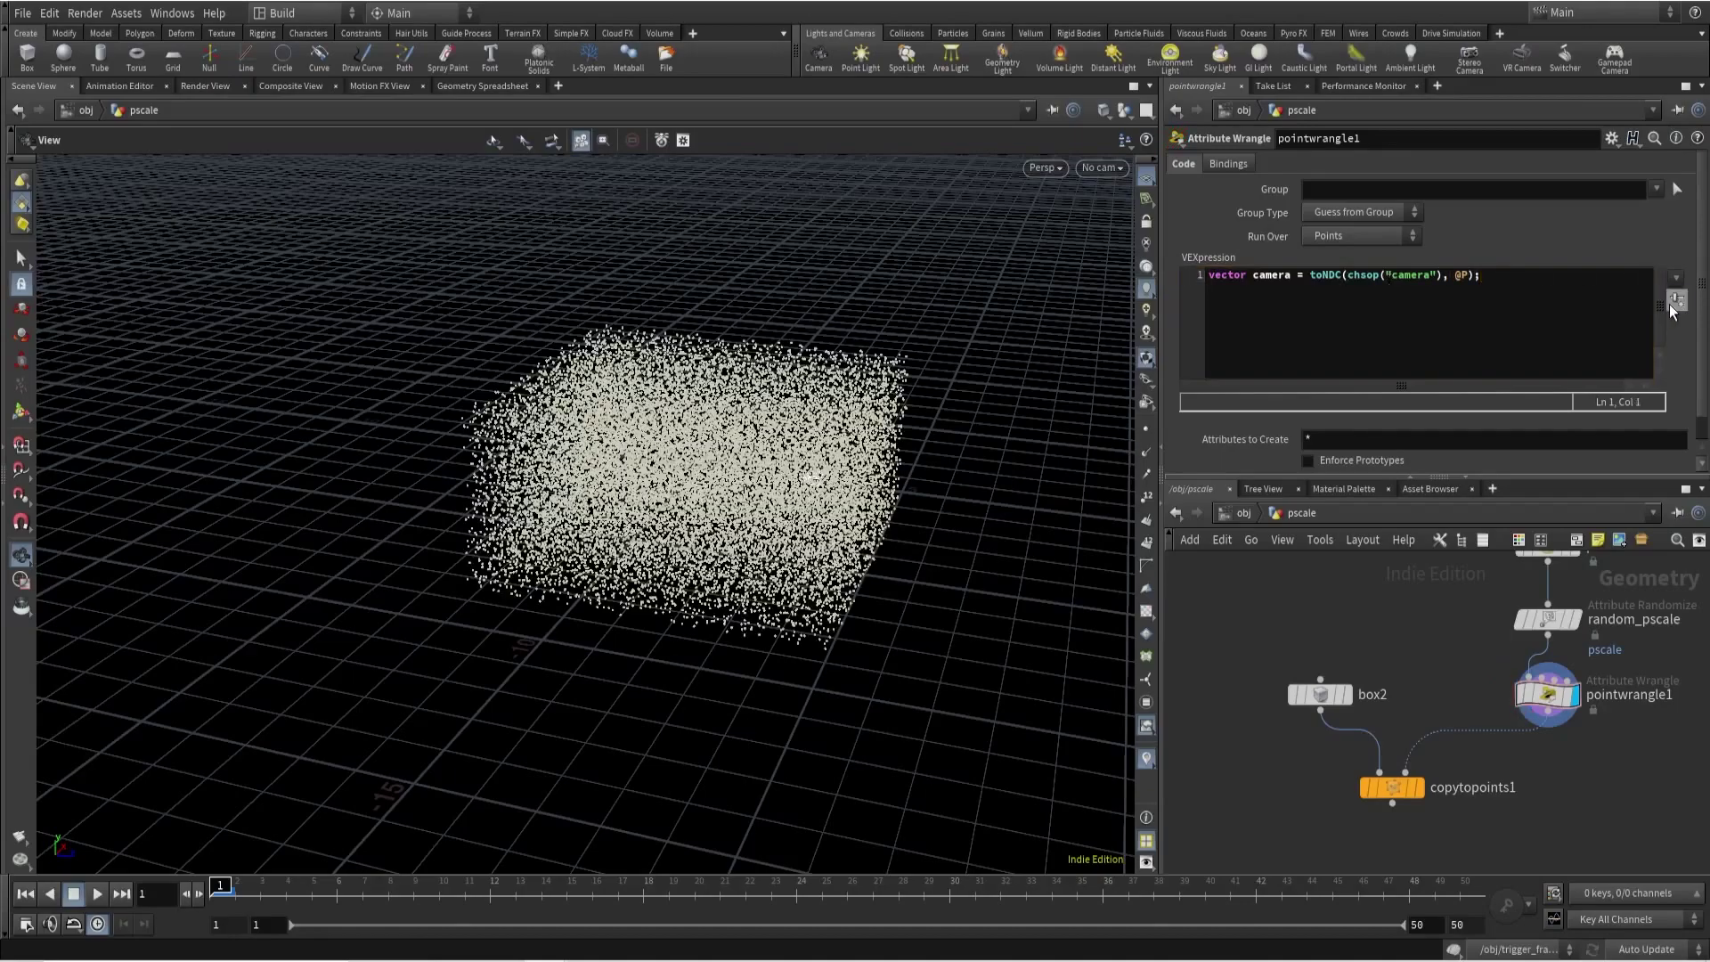
Create spare parameters and set the wrangle's Camera parameter to /obj/cam1.
click(1674, 301)
click(1676, 463)
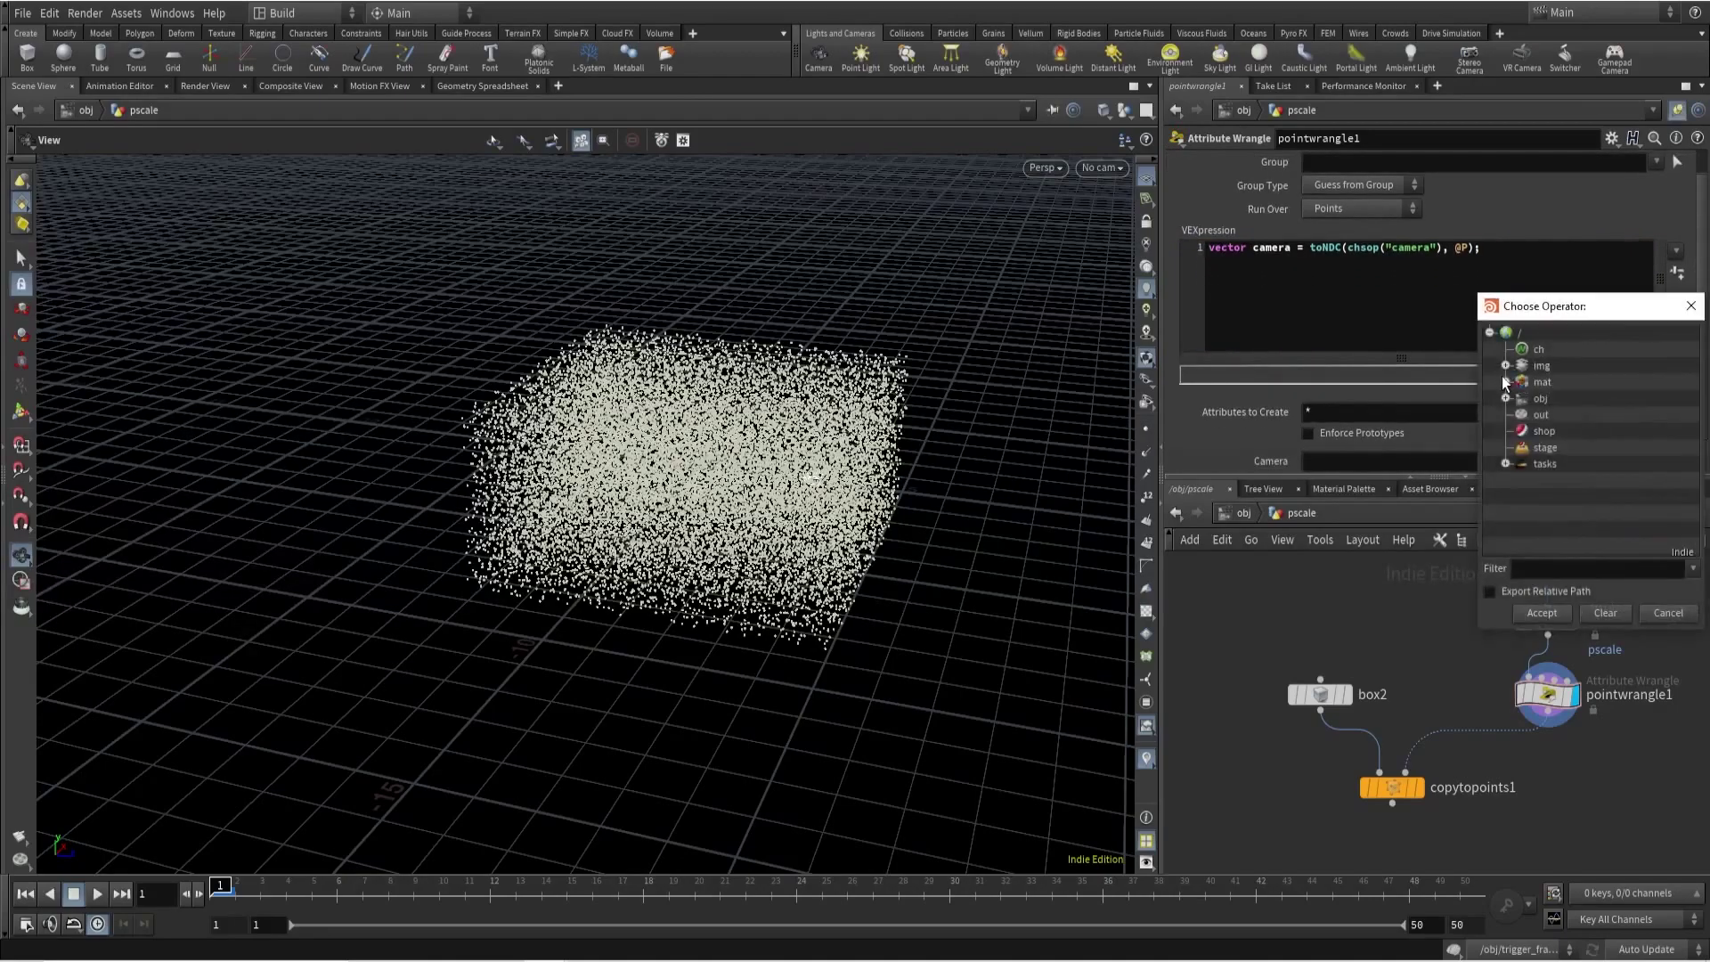
click(1506, 398)
click(1559, 415)
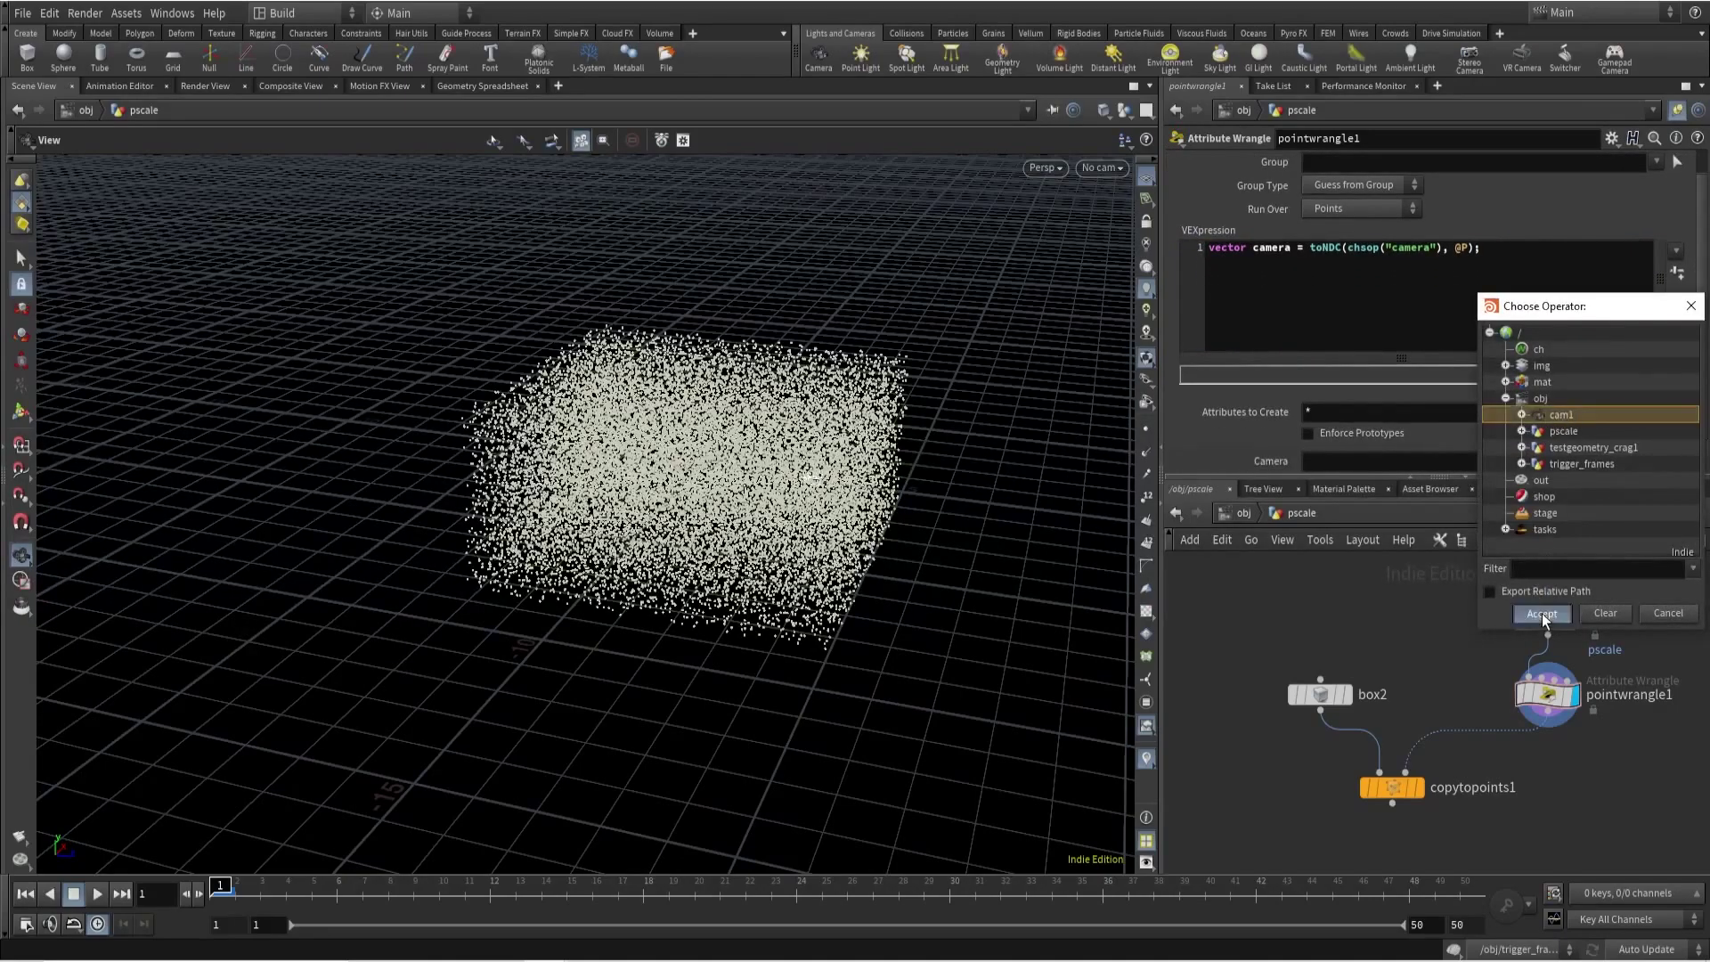
click(1542, 613)
click(1526, 266)
key(Return)
key(Return)
text(@P)
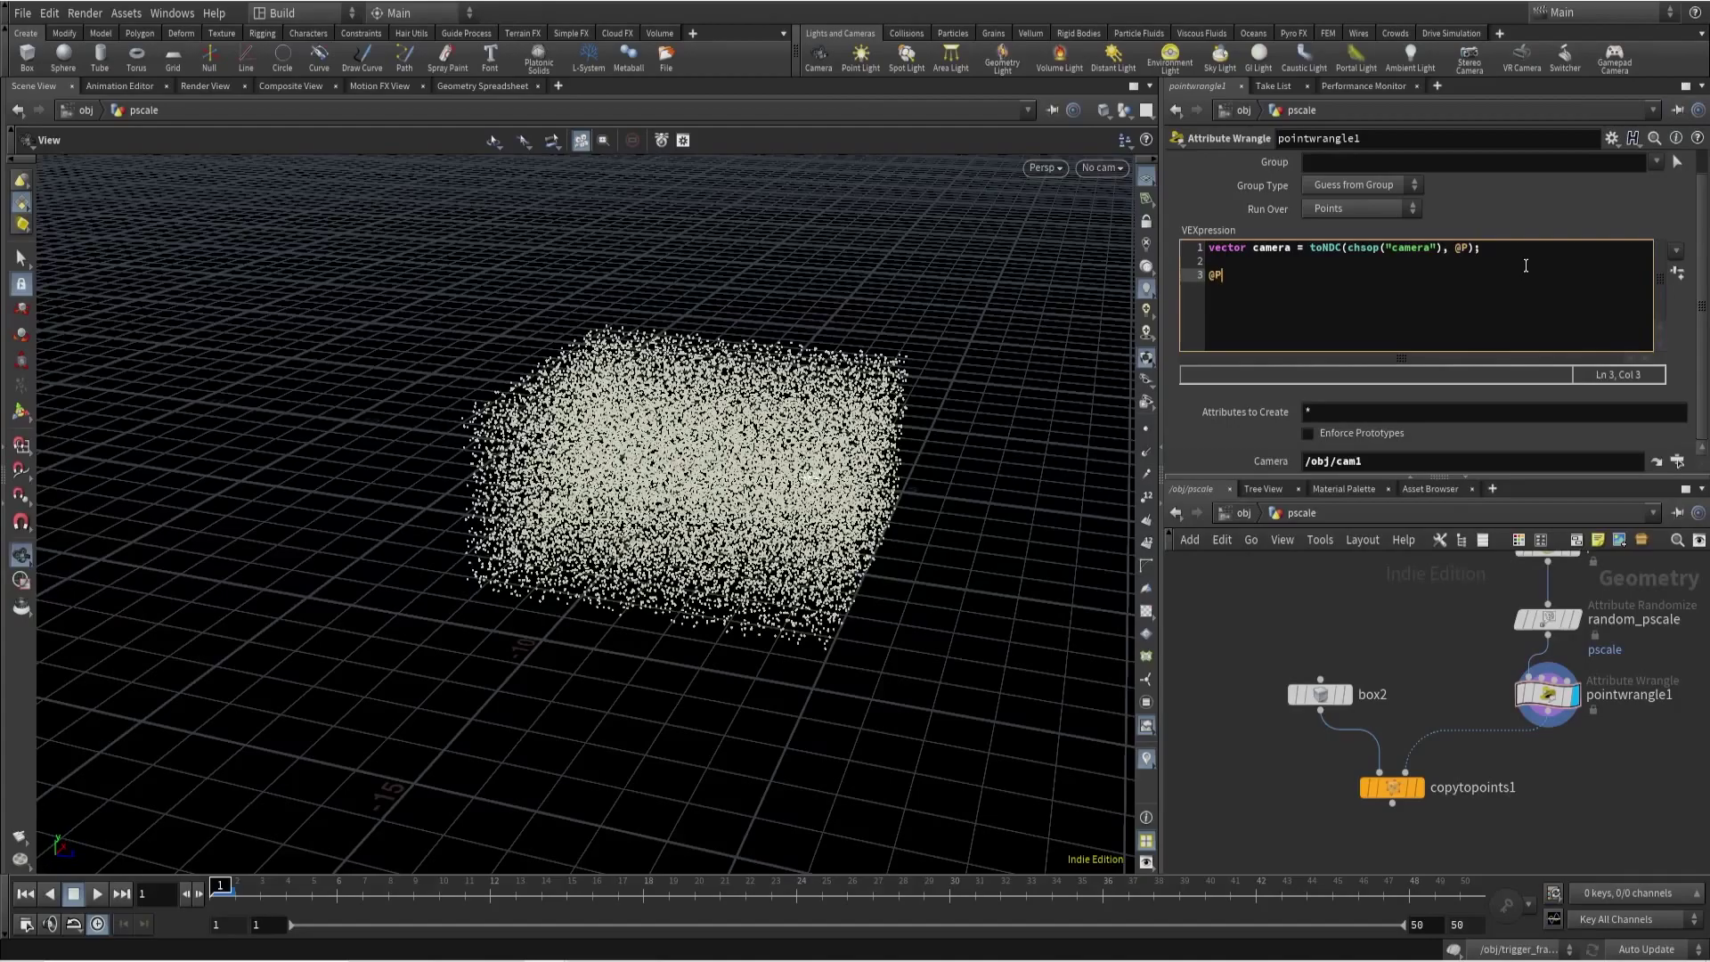
text(camera;)
drag(749, 454, 814, 450)
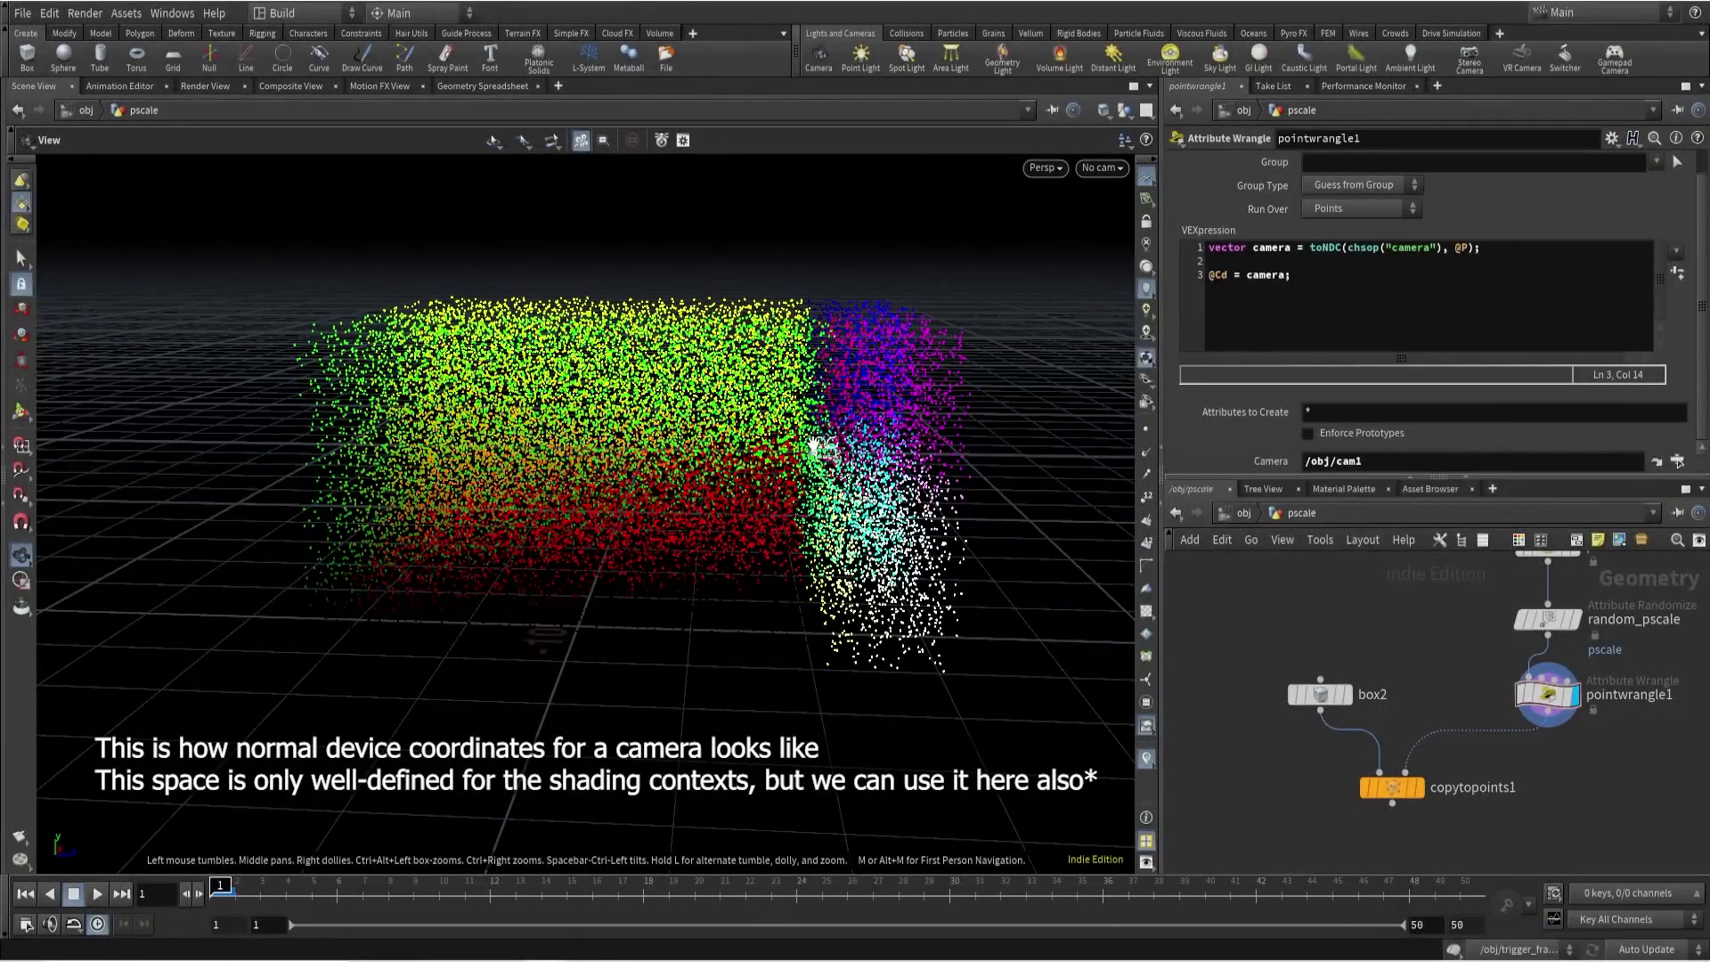
click(1284, 275)
text(.z)
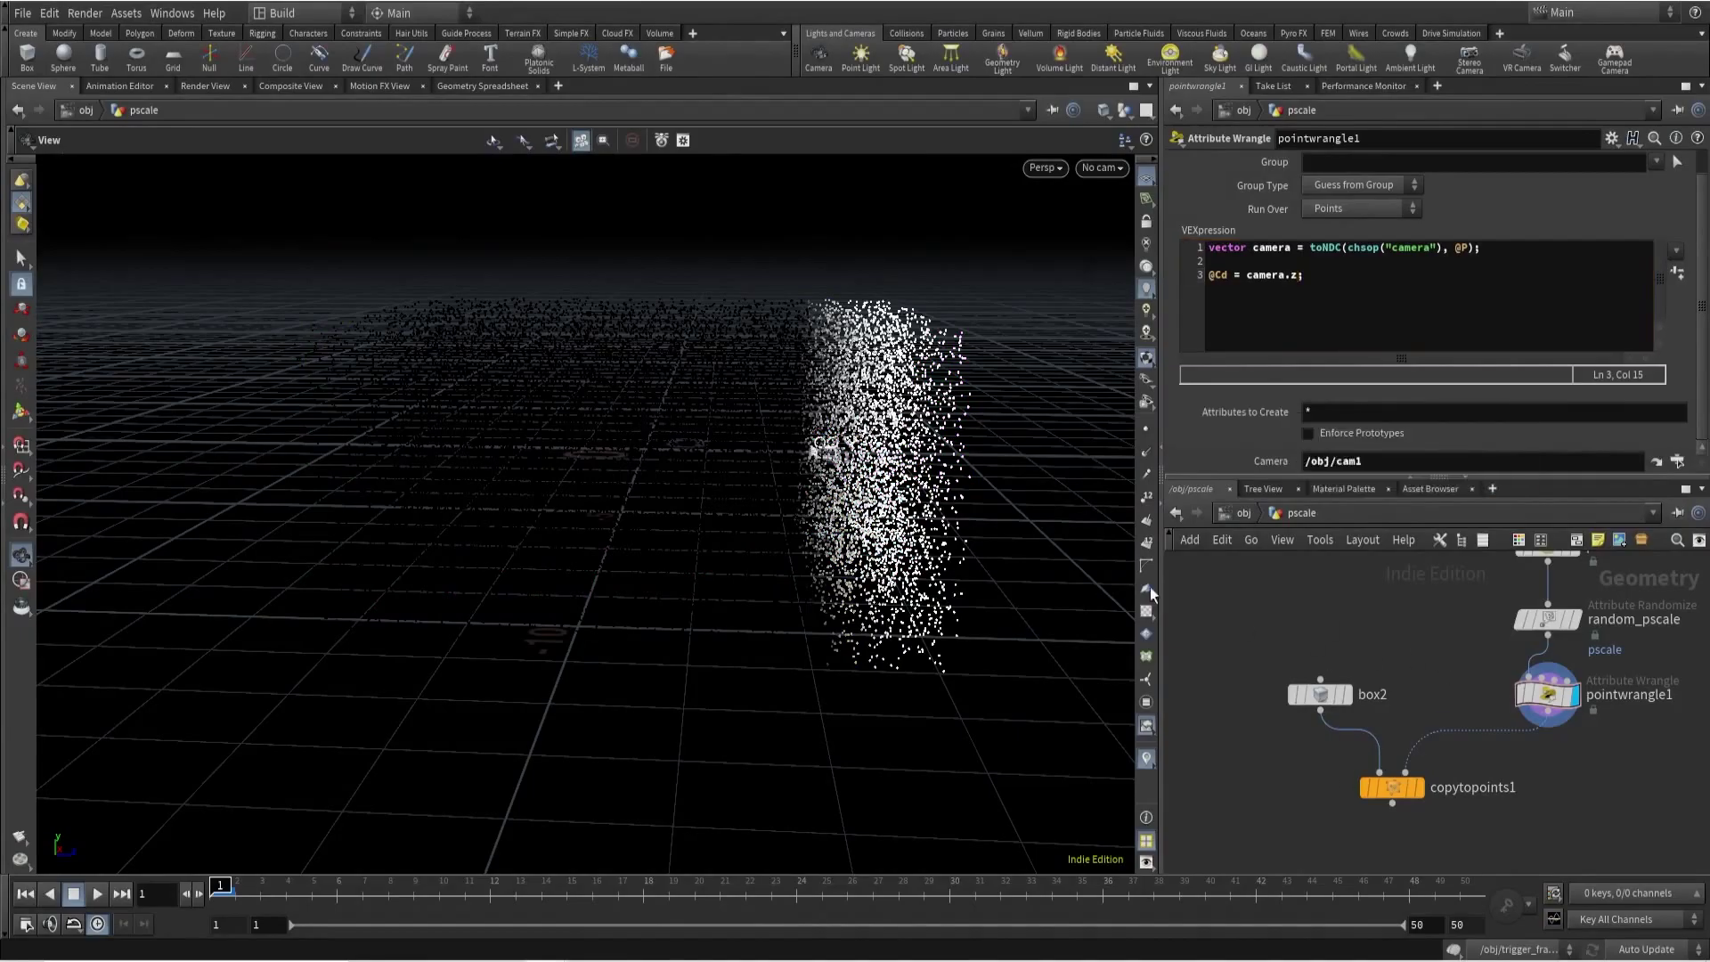
drag(823, 475, 282, 365)
click(1248, 274)
text(-)
click(1220, 261)
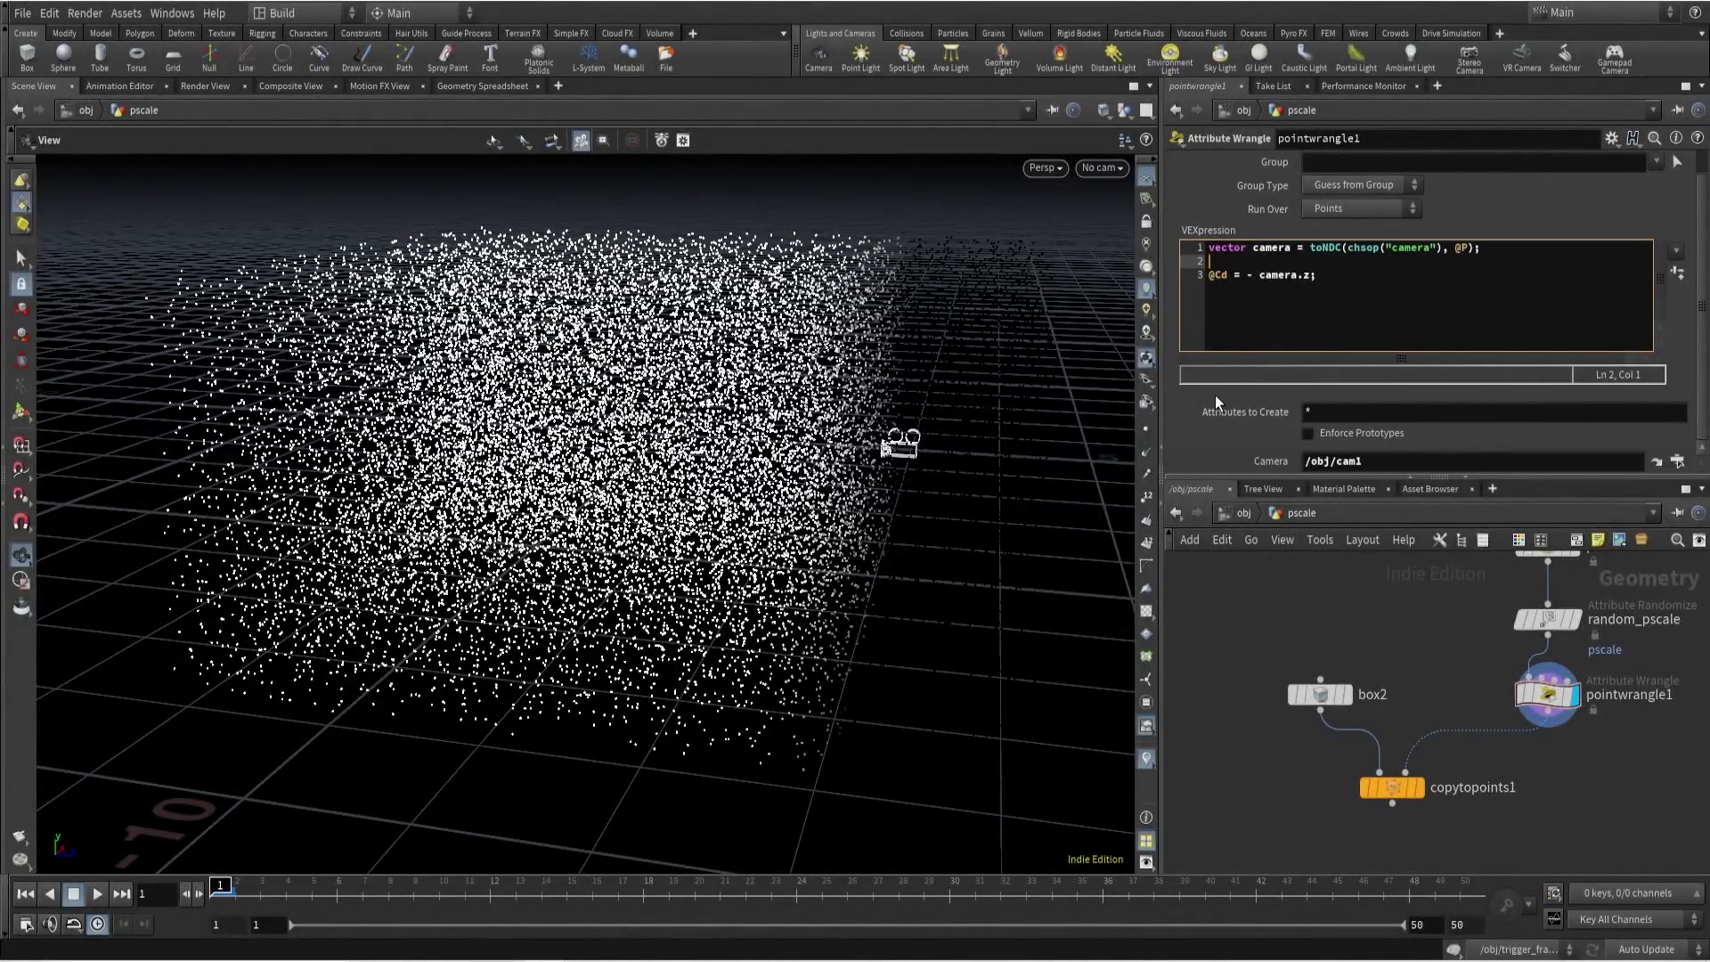
text(@test = fit(-camera.z, 0, ch("distance"), ch(")
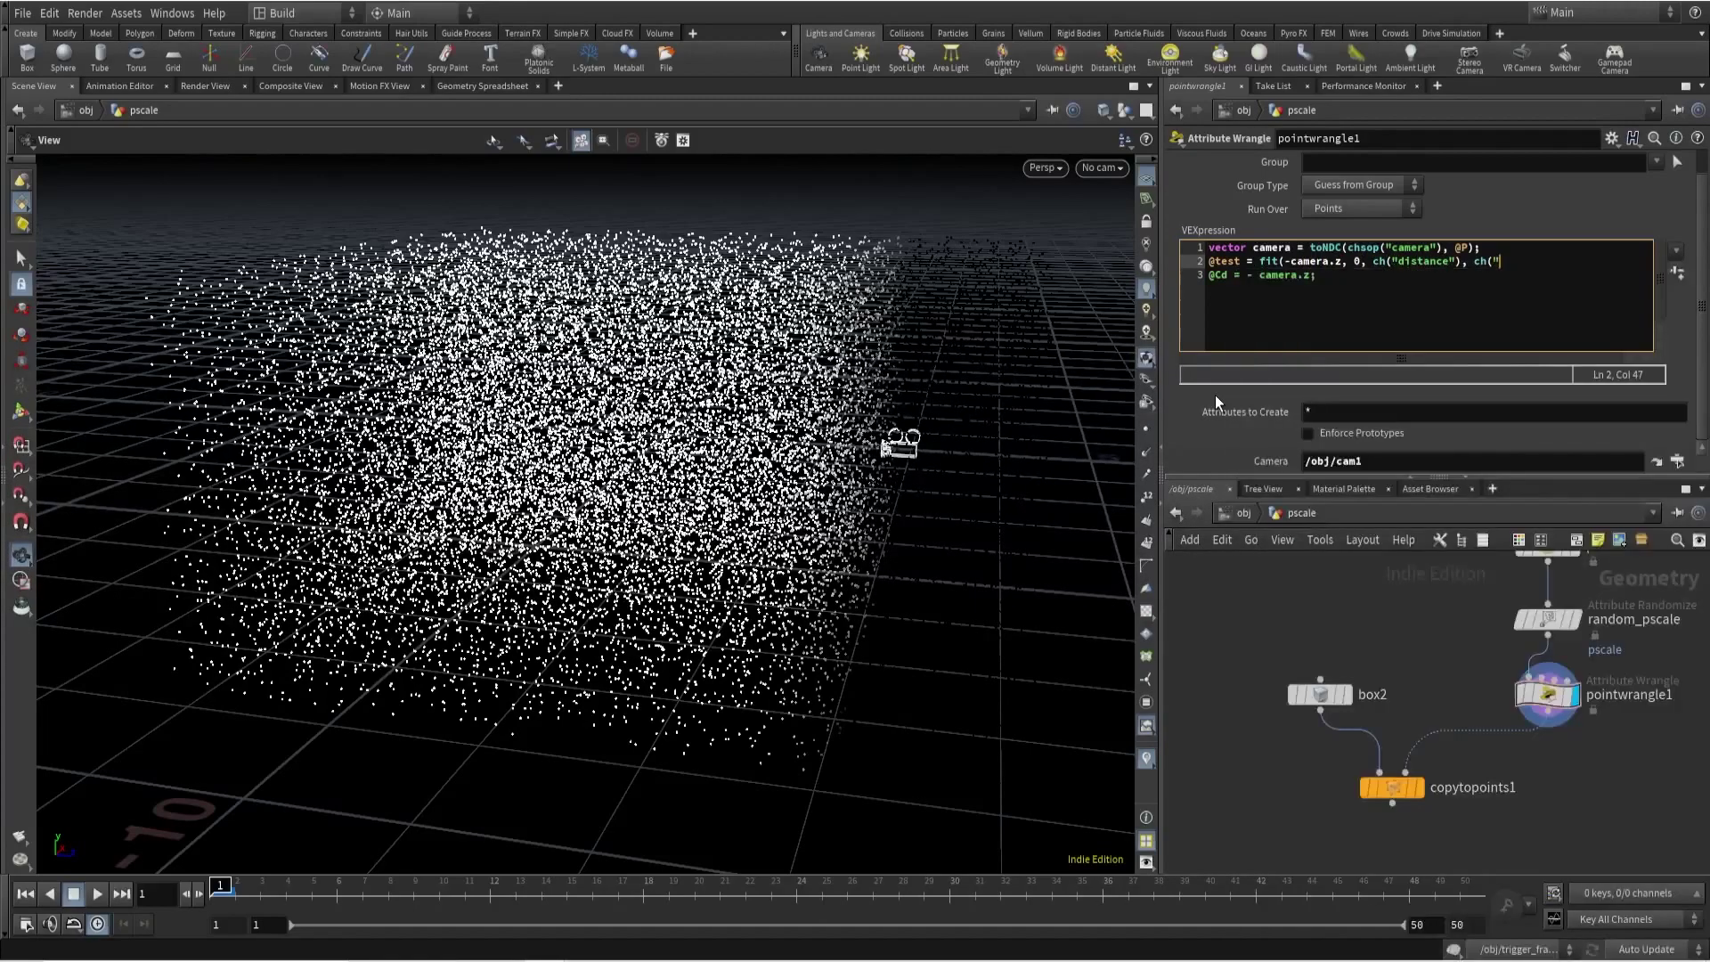
text(nearCam"), ch("default"));)
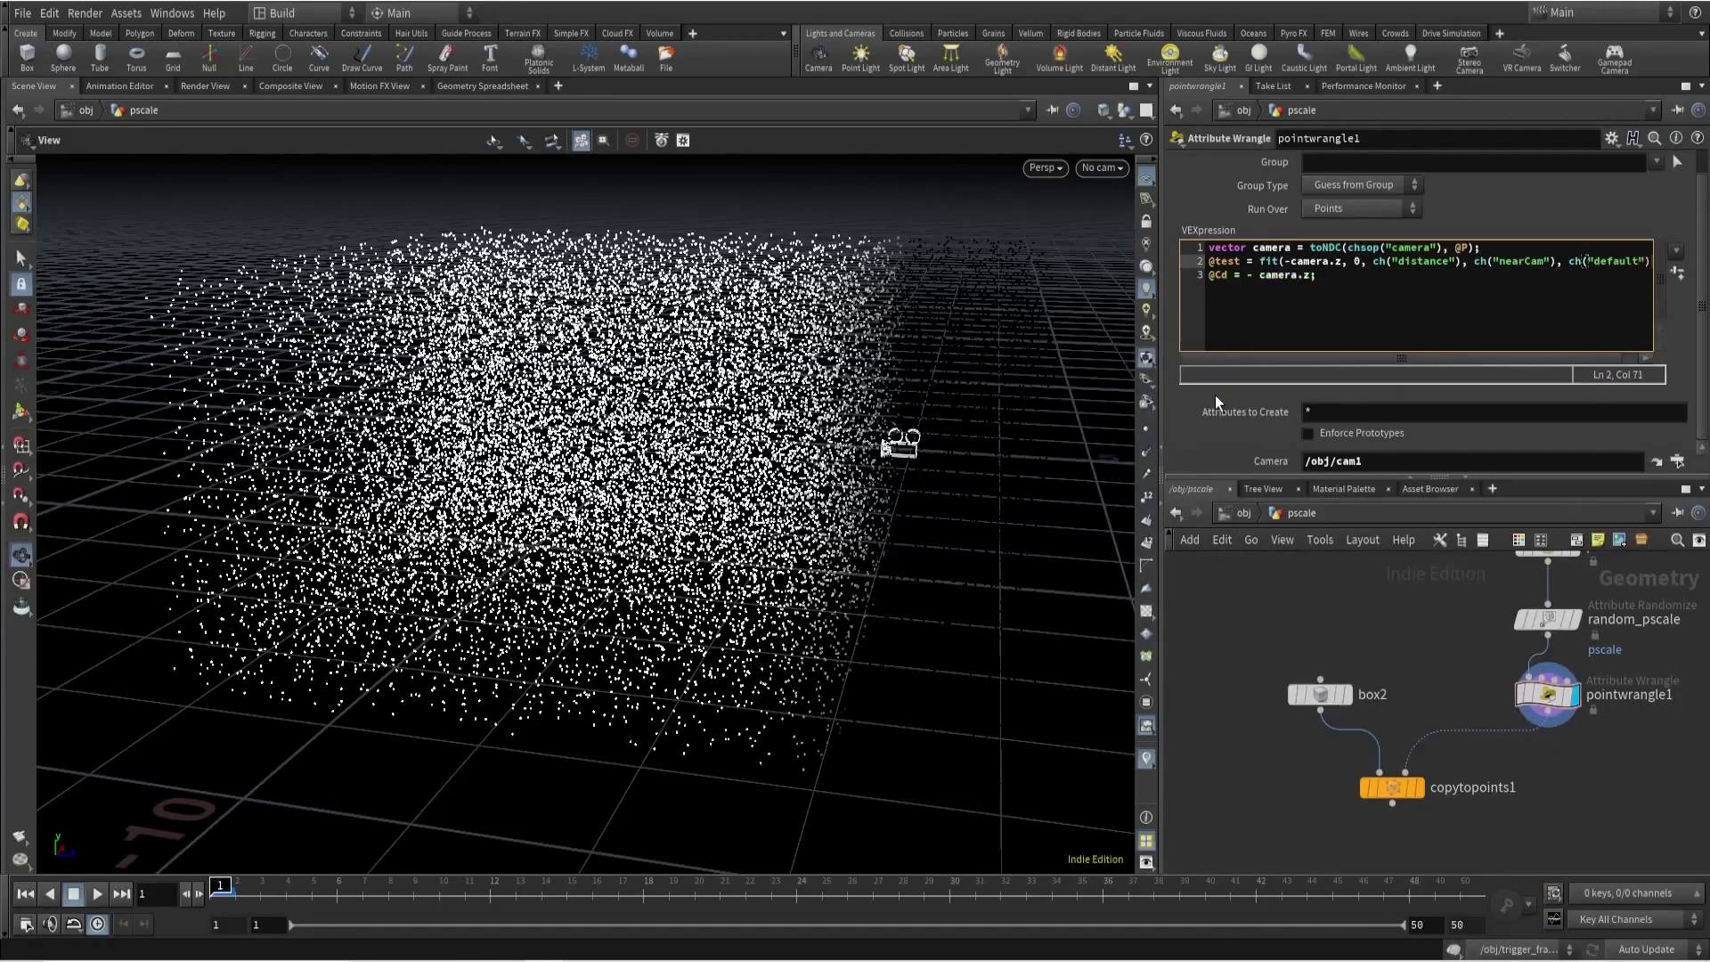
double_click(1293, 276)
text(@test;)
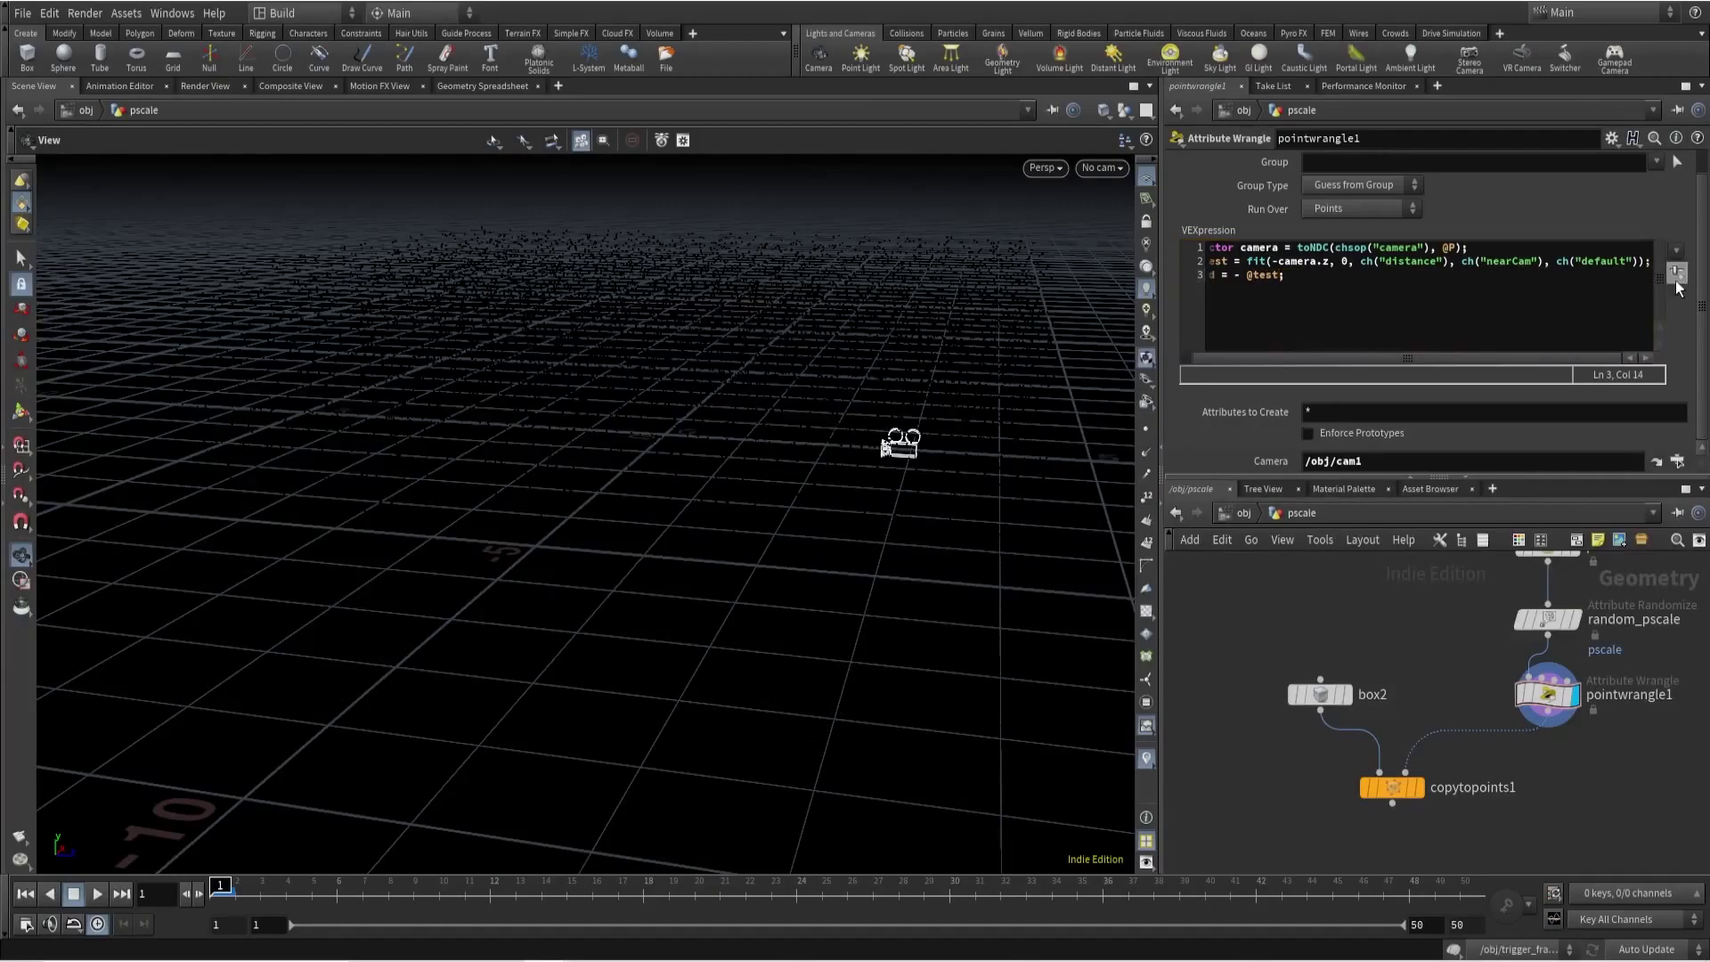
Create the spare sliders and set Distance 3, Nearcam 0.709 and Default 1.
click(1680, 276)
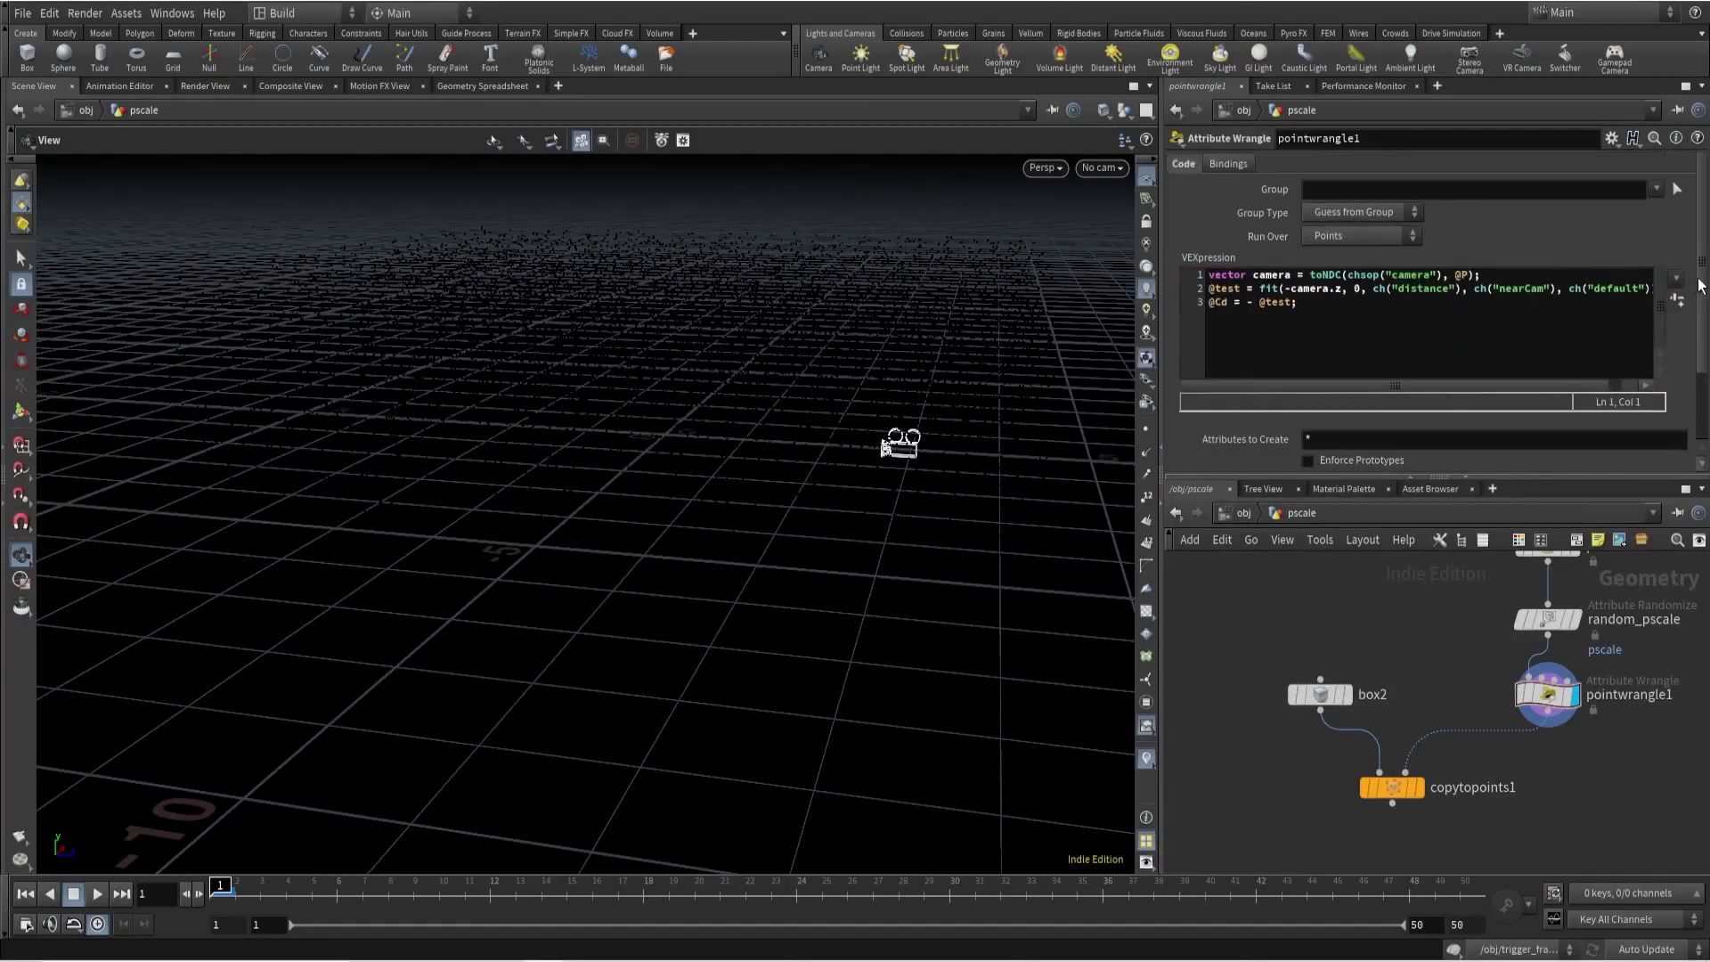
scroll(1704, 361, down, 2)
middle_drag(1336, 438, 27, 416)
mouse_move(1337, 416)
middle_down()
mouse_move(1389, 416)
mouse_move(1312, 438)
middle_up()
drag(1373, 439, 1584, 439)
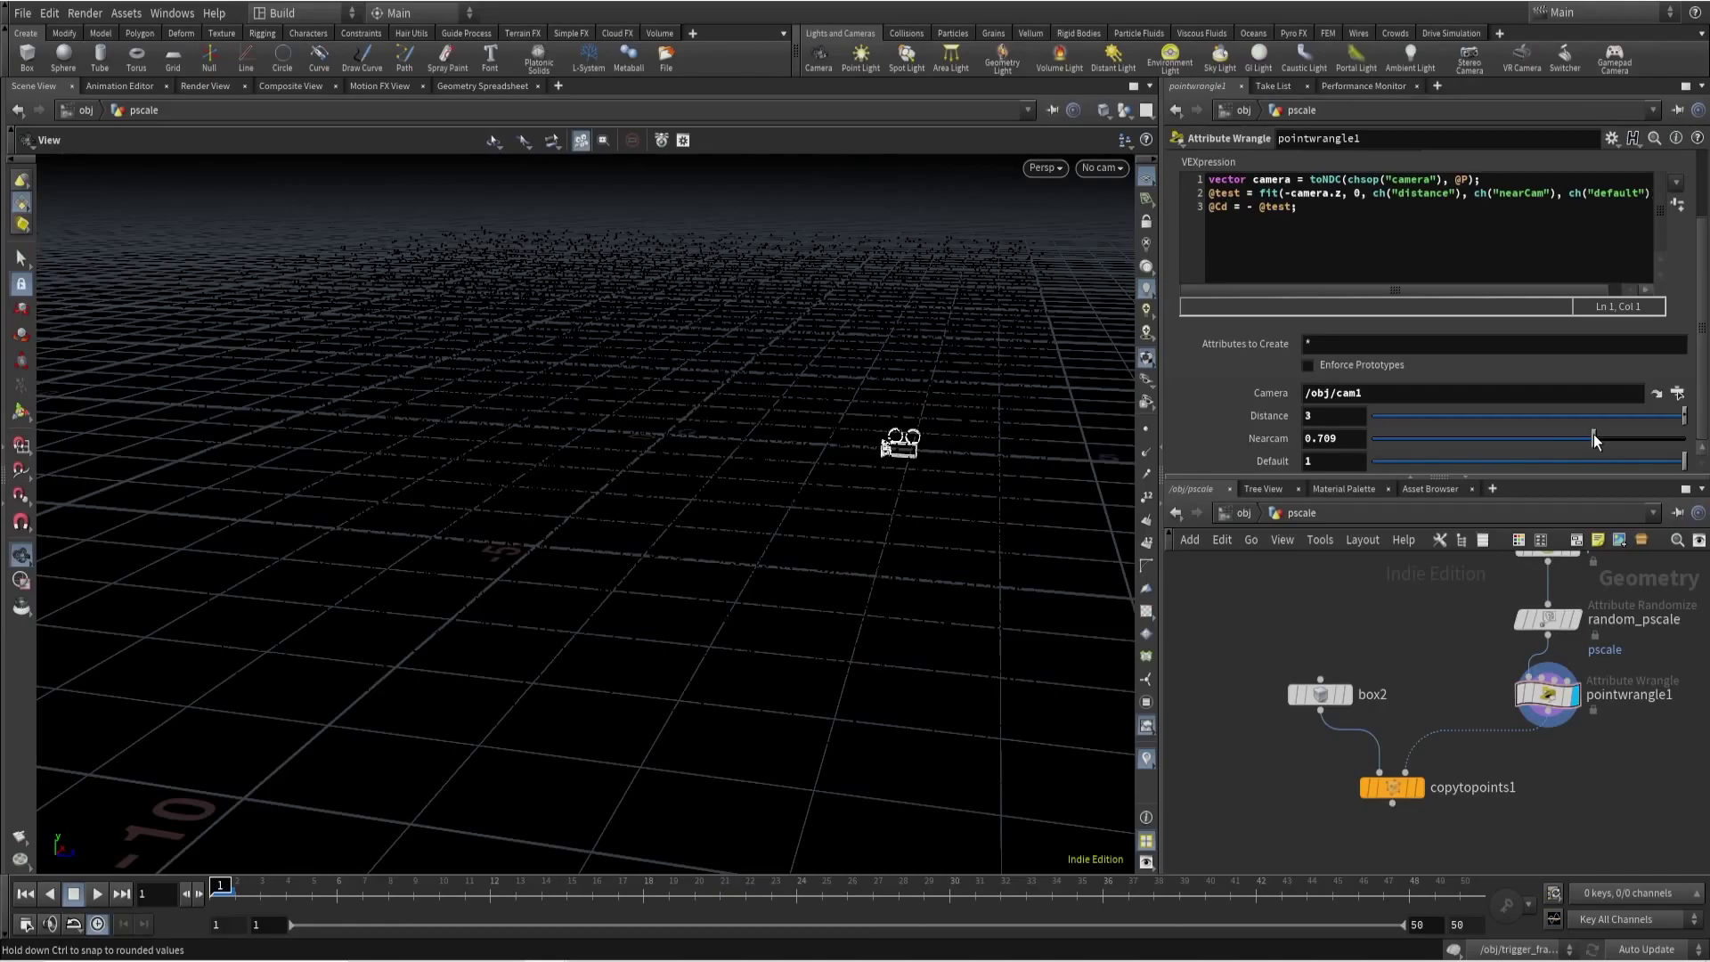
click(72, 87)
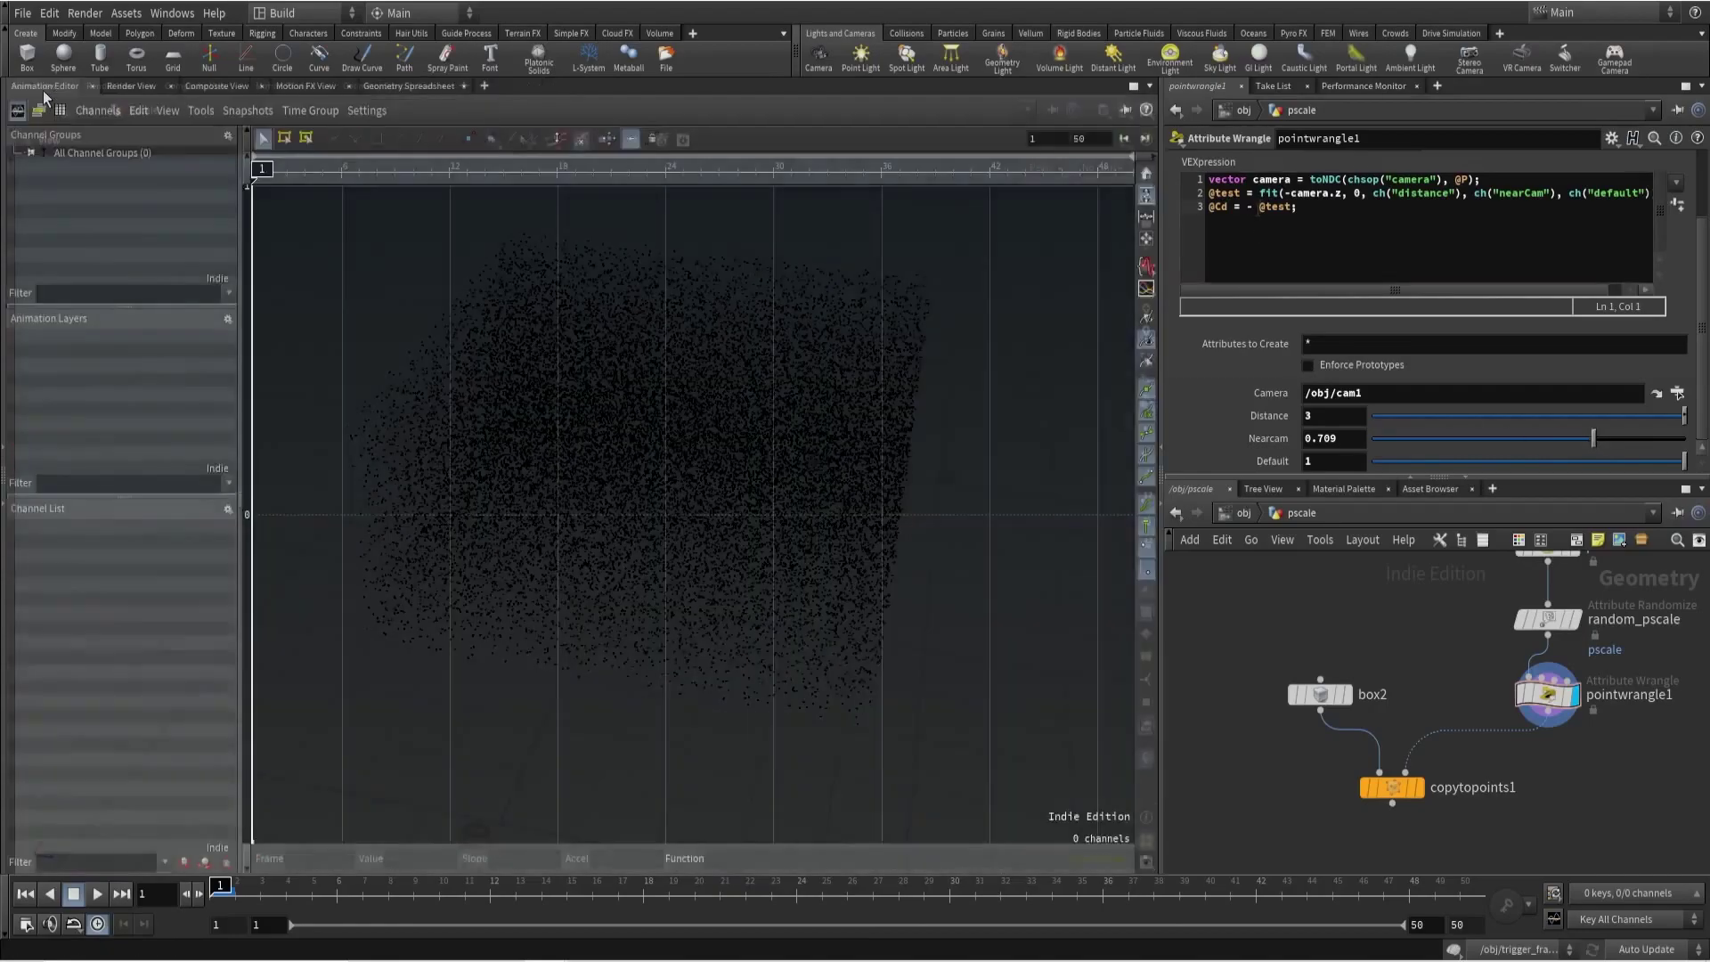
click(1259, 206)
key(BackSpace)
key(BackSpace)
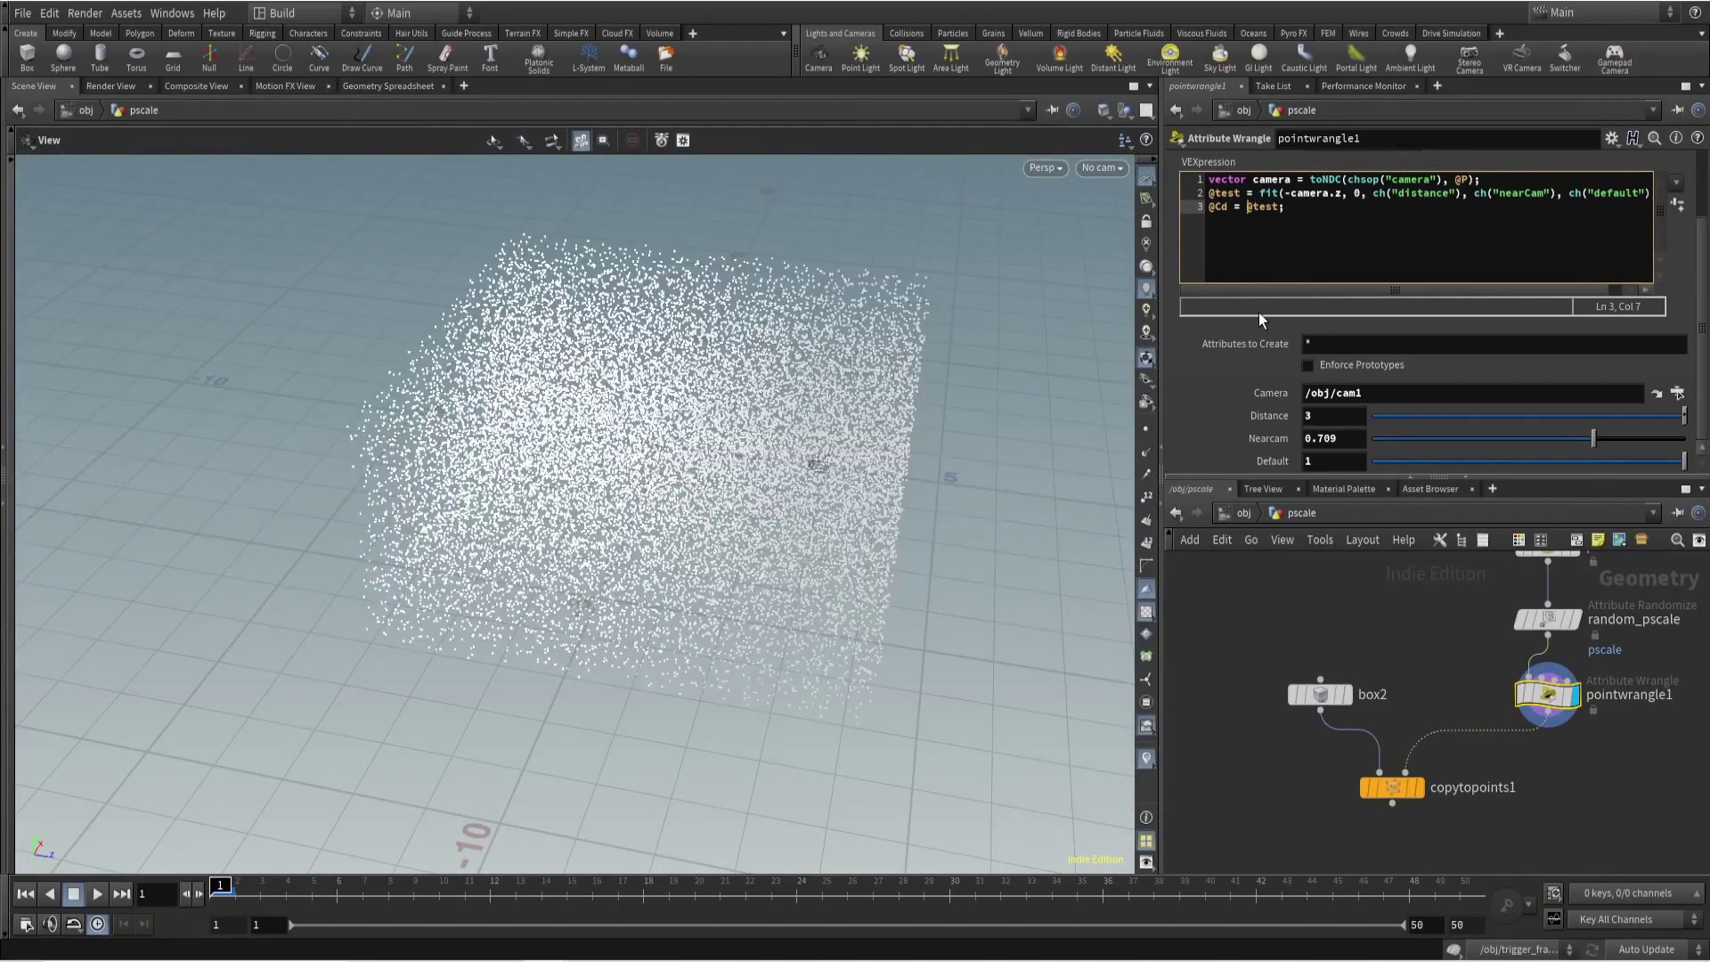
ctrl+middle_click(1342, 437)
drag(837, 446, 789, 452)
mouse_move(1324, 415)
middle_down()
mouse_move(1436, 407)
mouse_move(1369, 408)
mouse_move(1407, 420)
mouse_move(1383, 399)
mouse_move(1421, 397)
middle_up()
click(1240, 193)
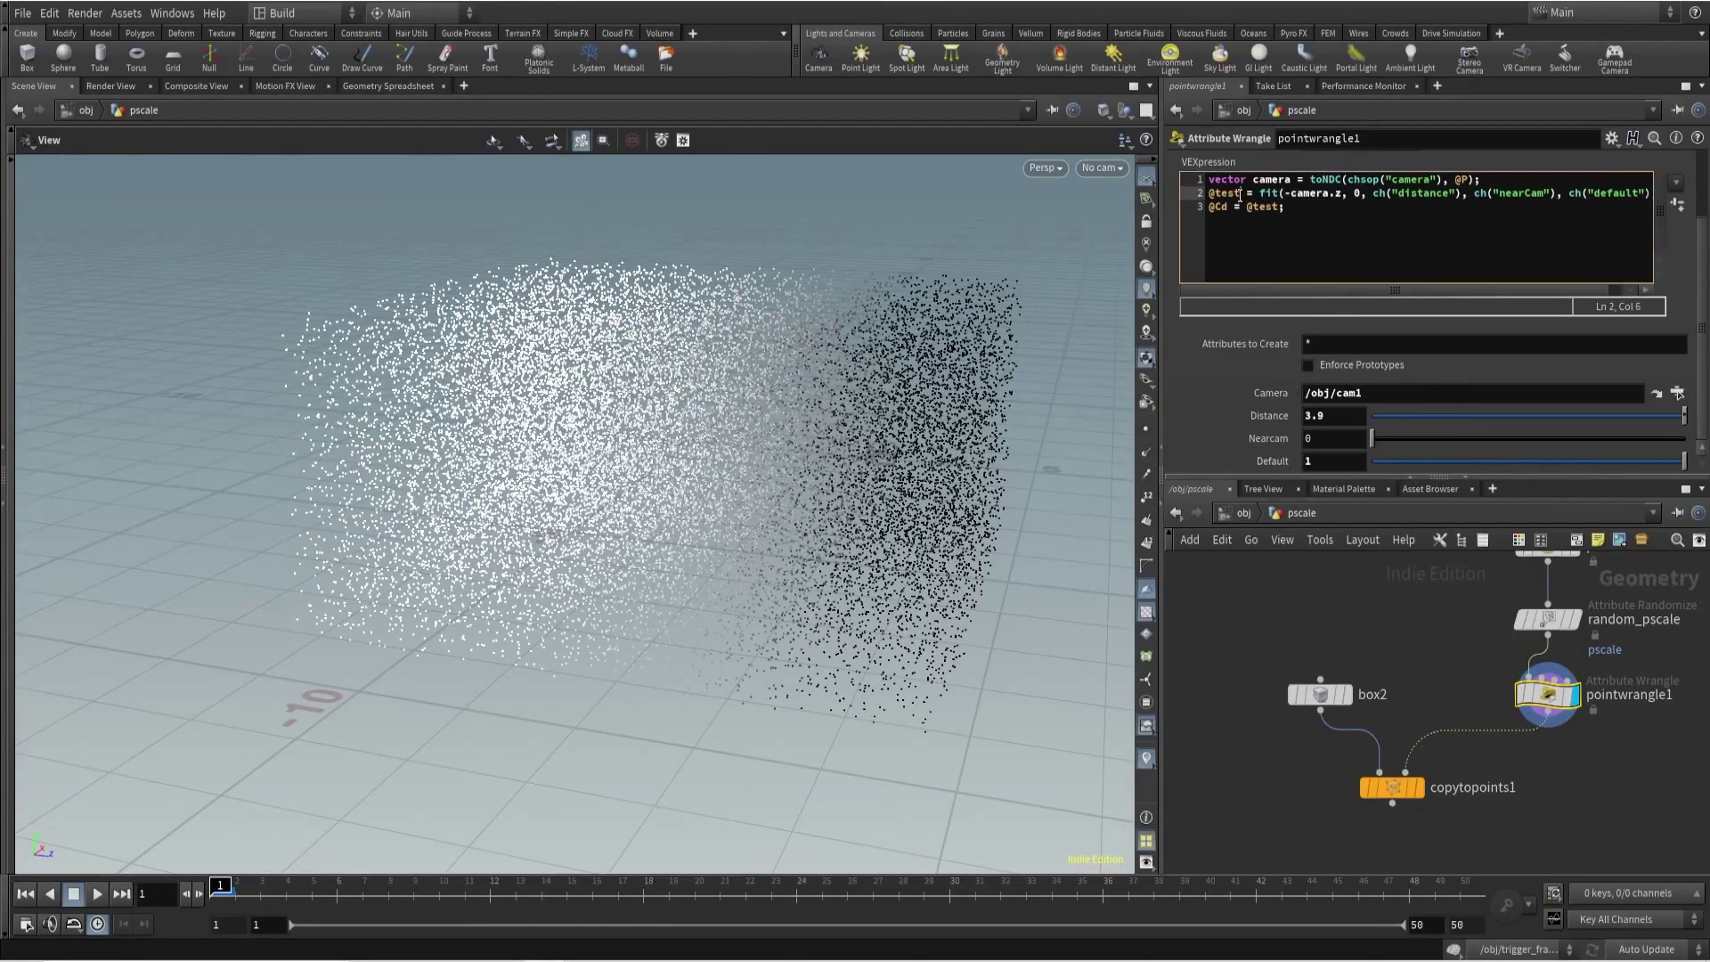
text(pscale)
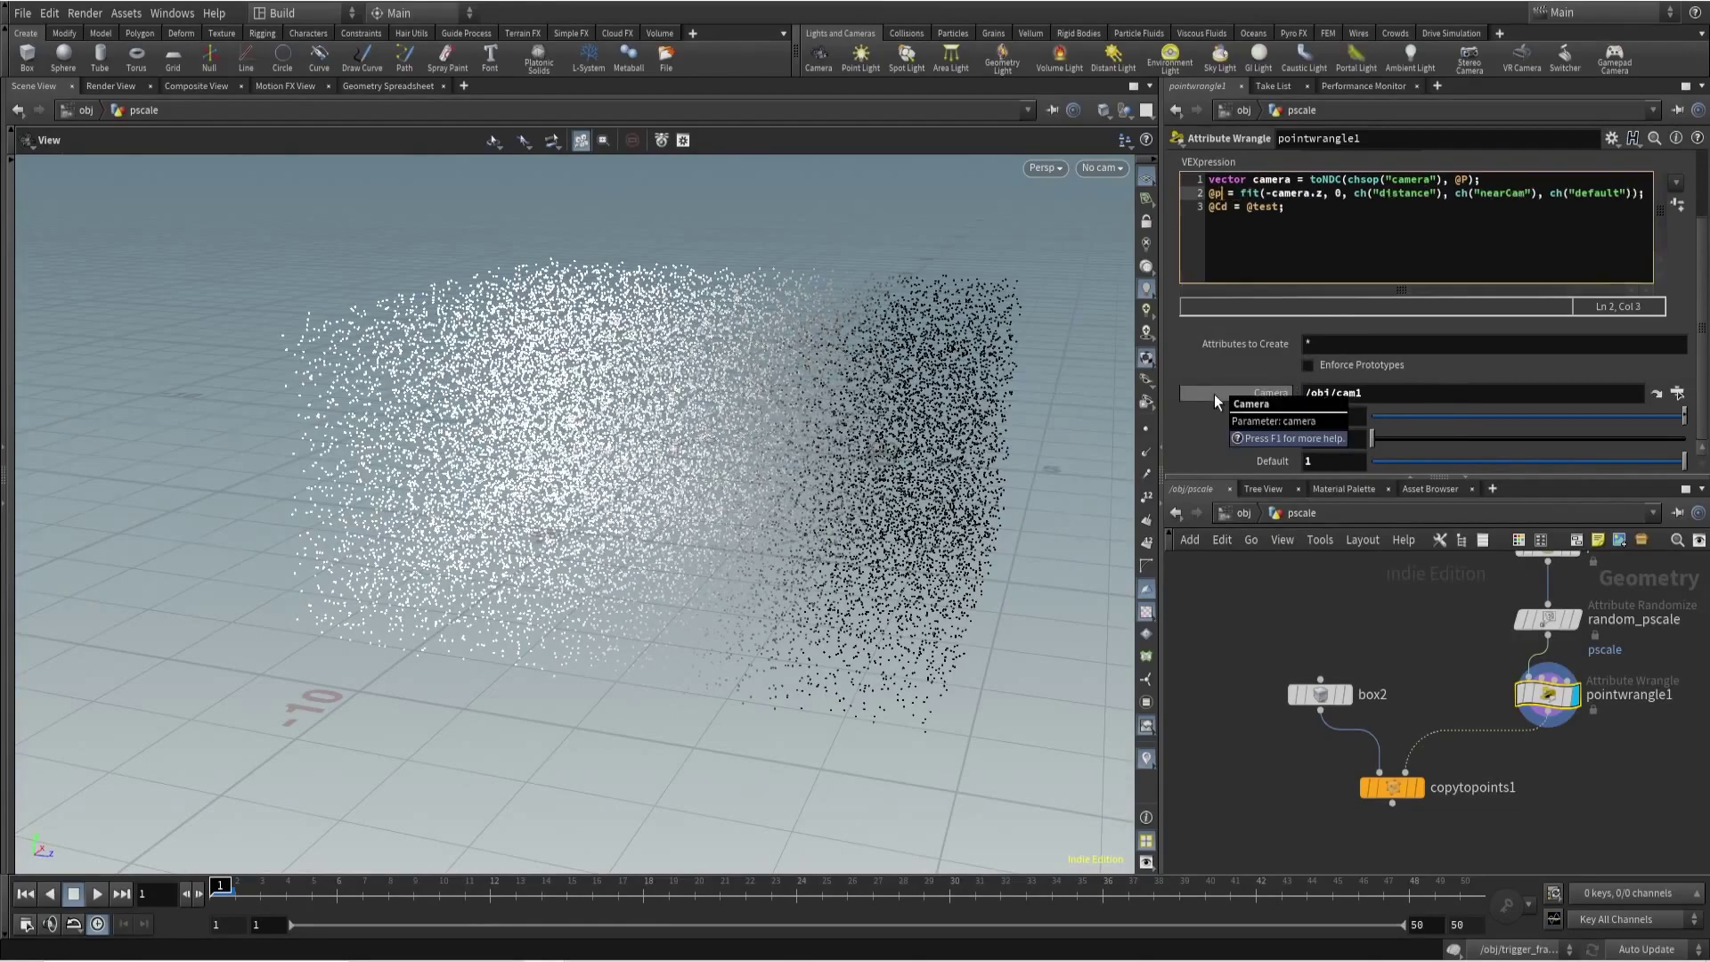
click(1258, 192)
text(*)
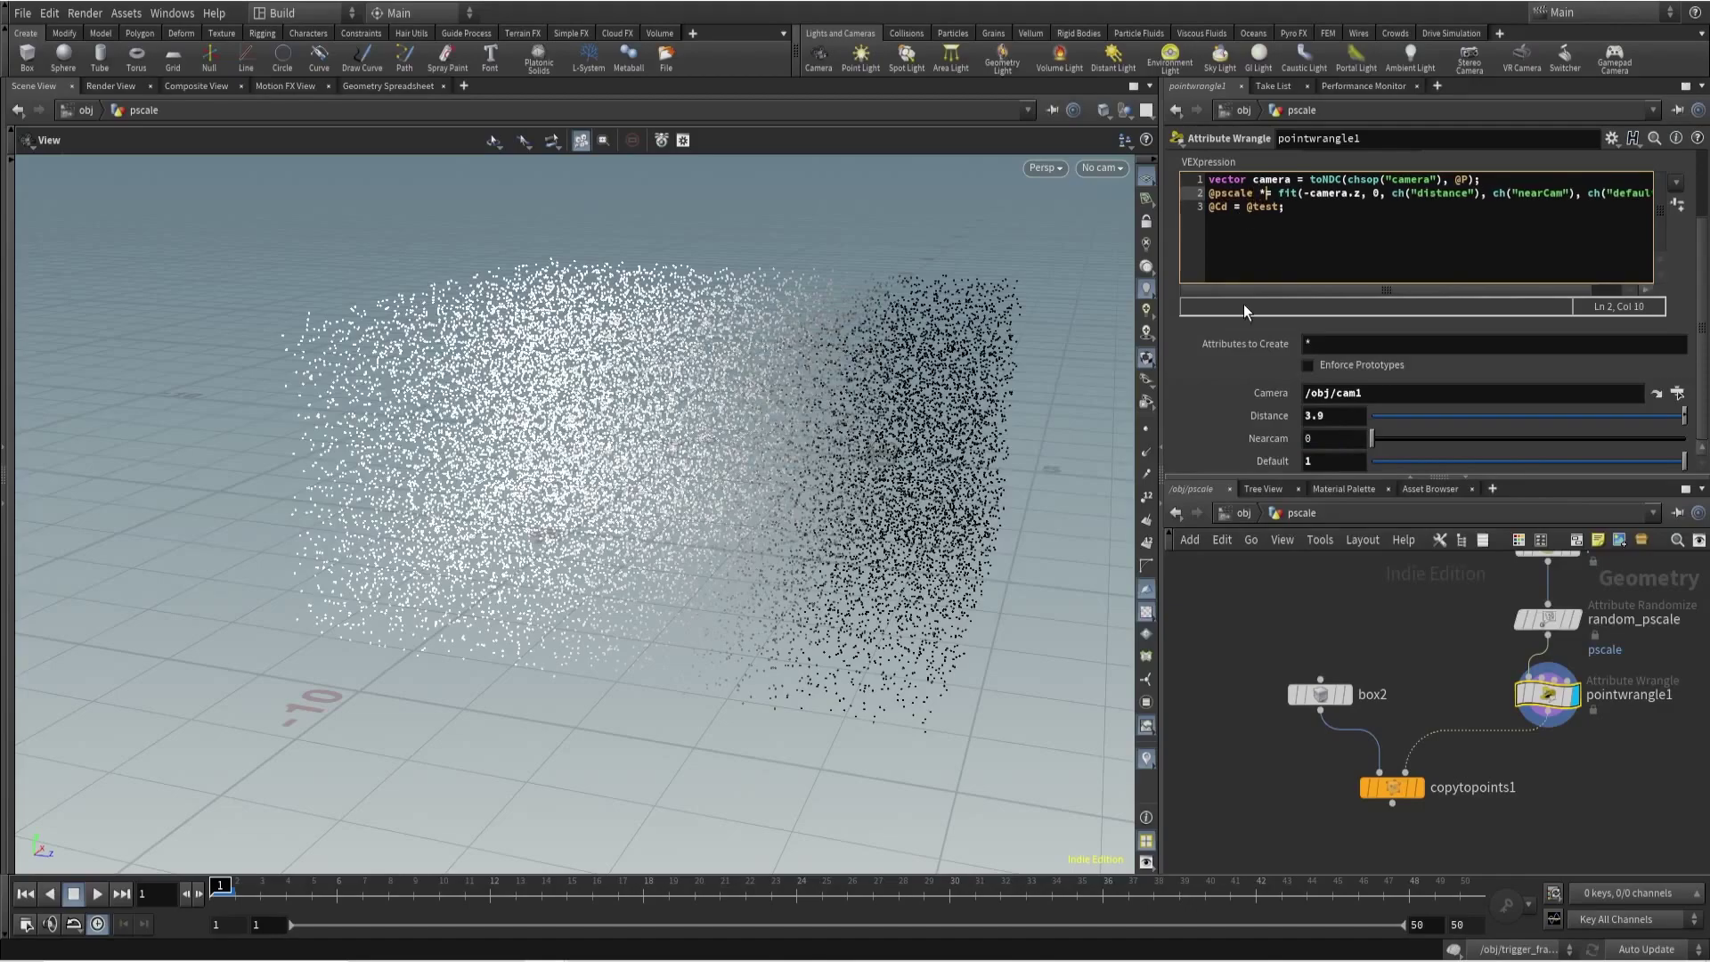
click(1548, 618)
middle_click(1548, 618)
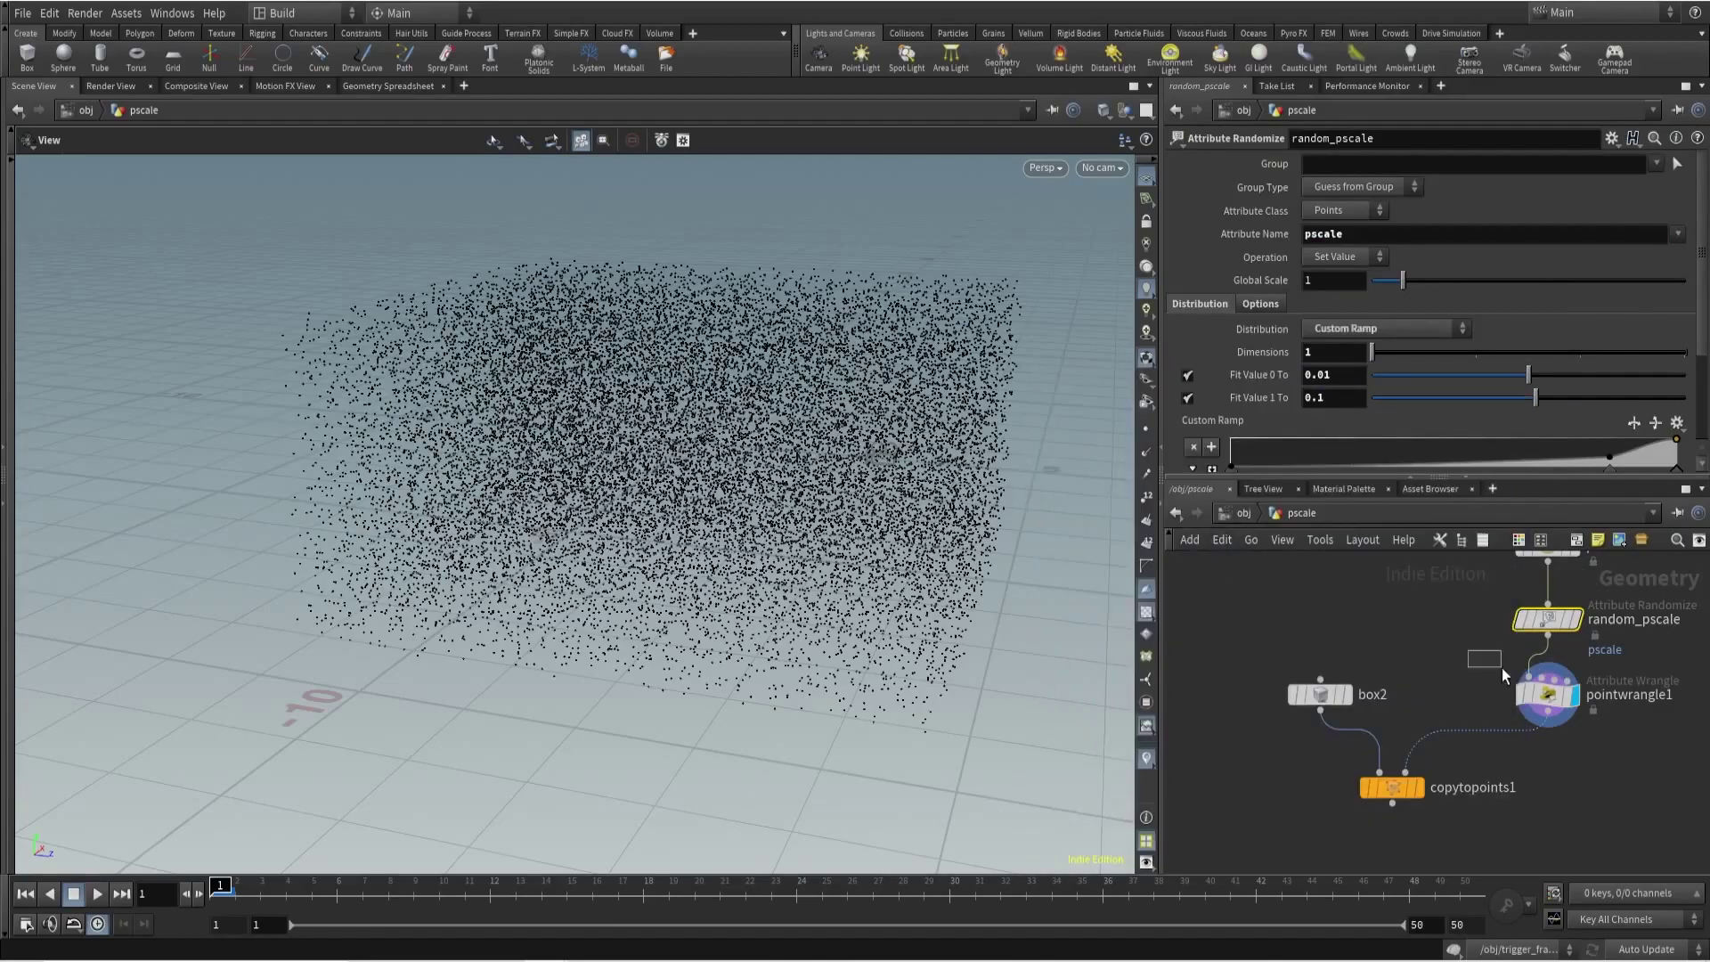
key(Down)
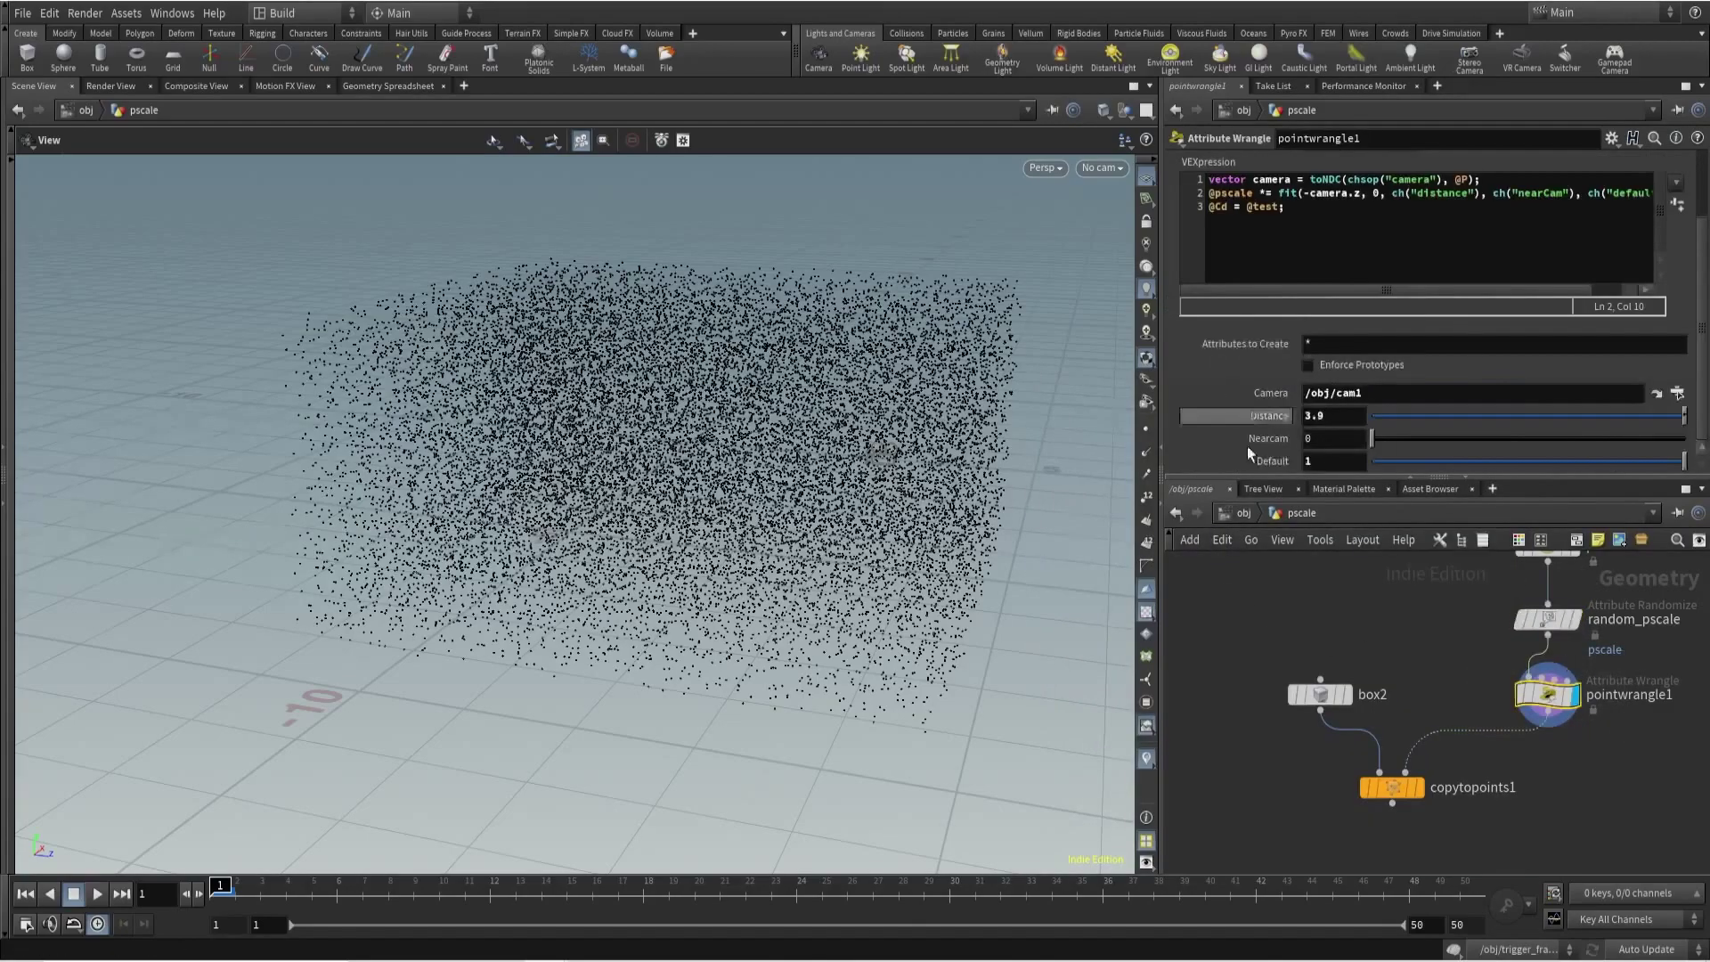
Set Nearcam to 1 and display copytopoints1's depth-scaled cubes.
click(1312, 437)
text(1)
key(Return)
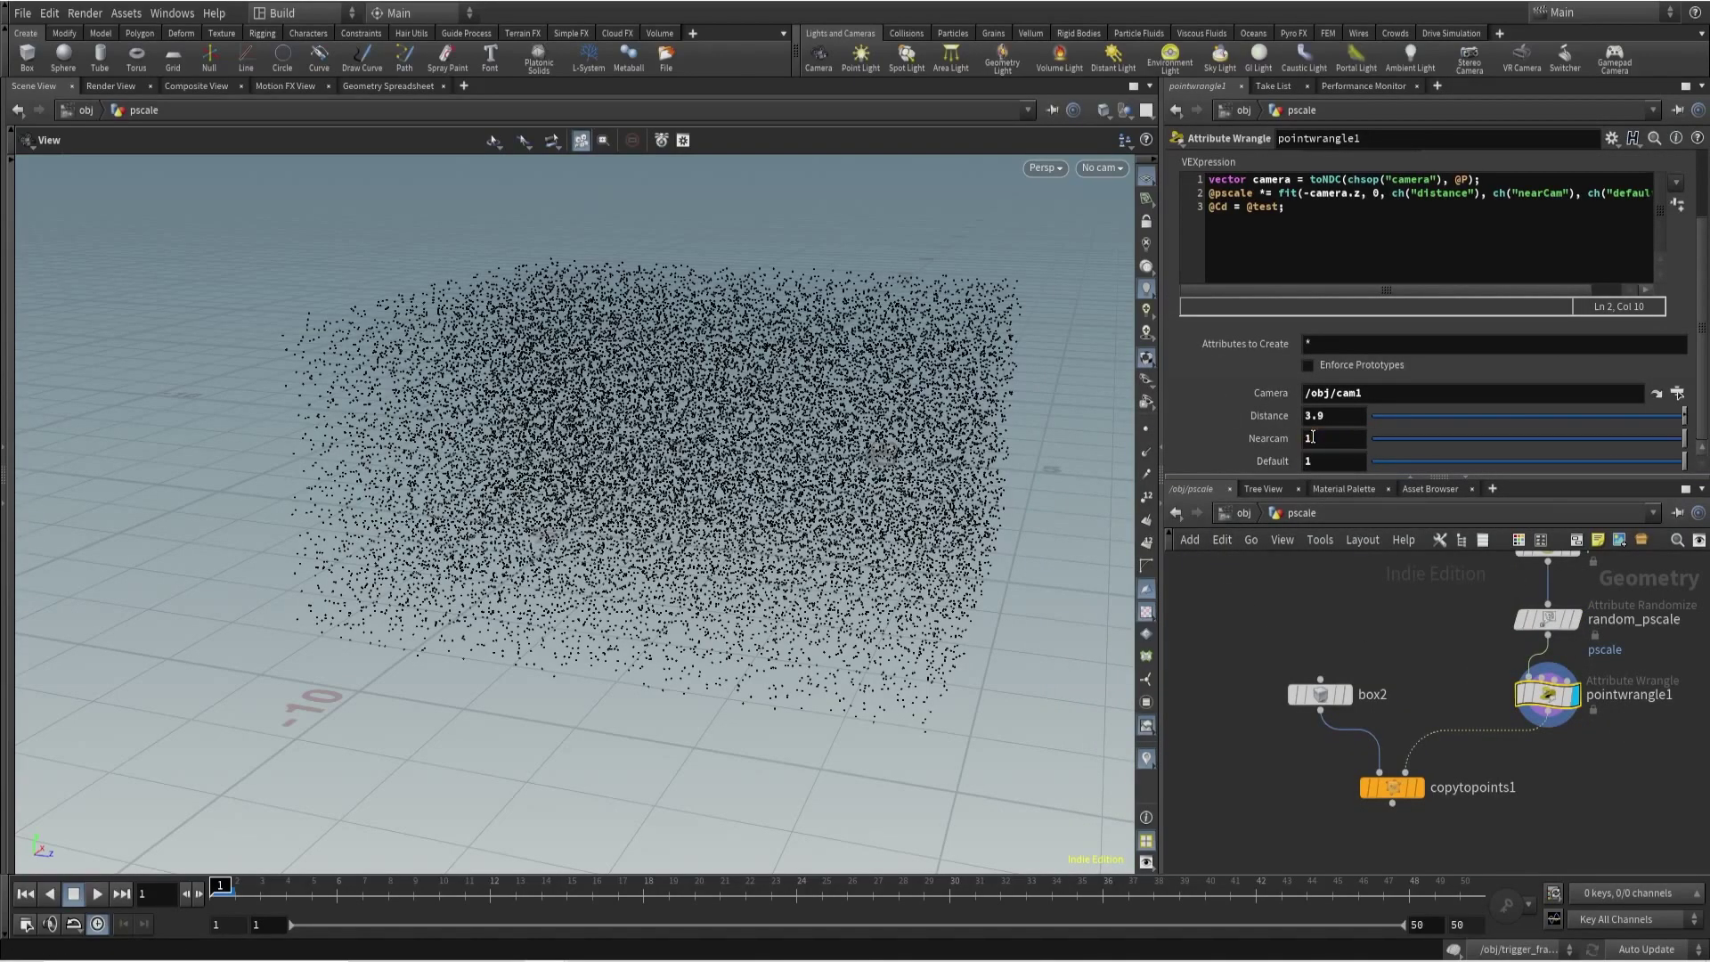
click(1418, 788)
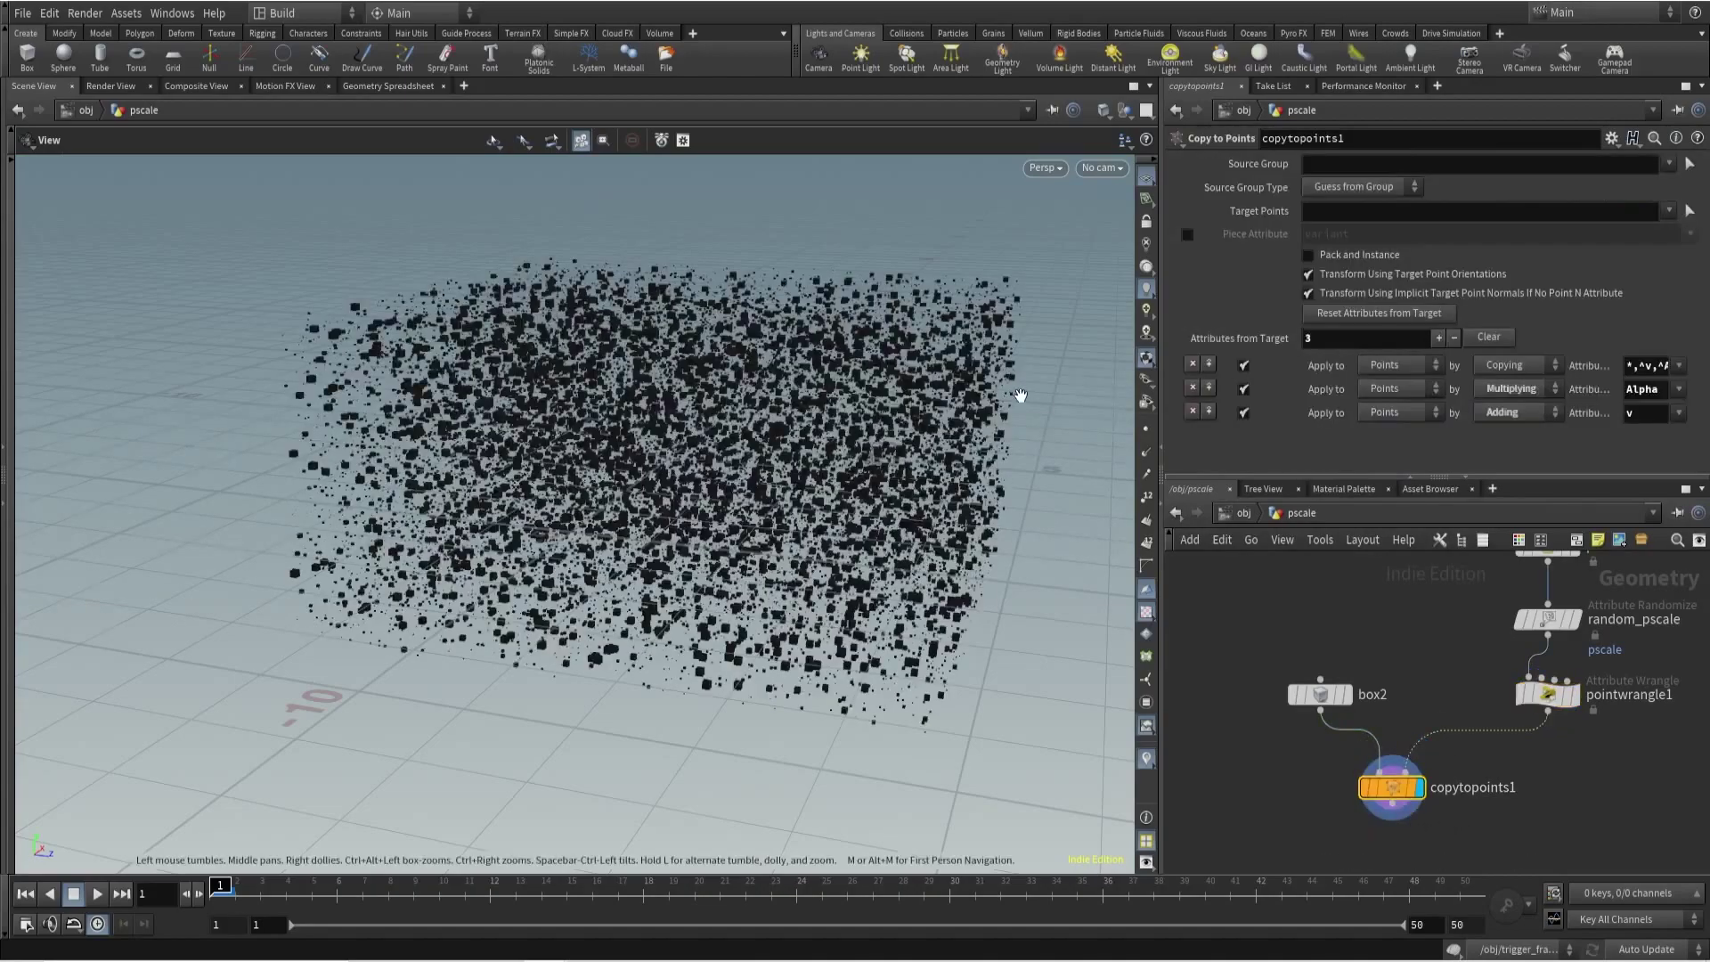
Comment out the wrangle's line 3 with // and select copytopoints1.
click(1548, 694)
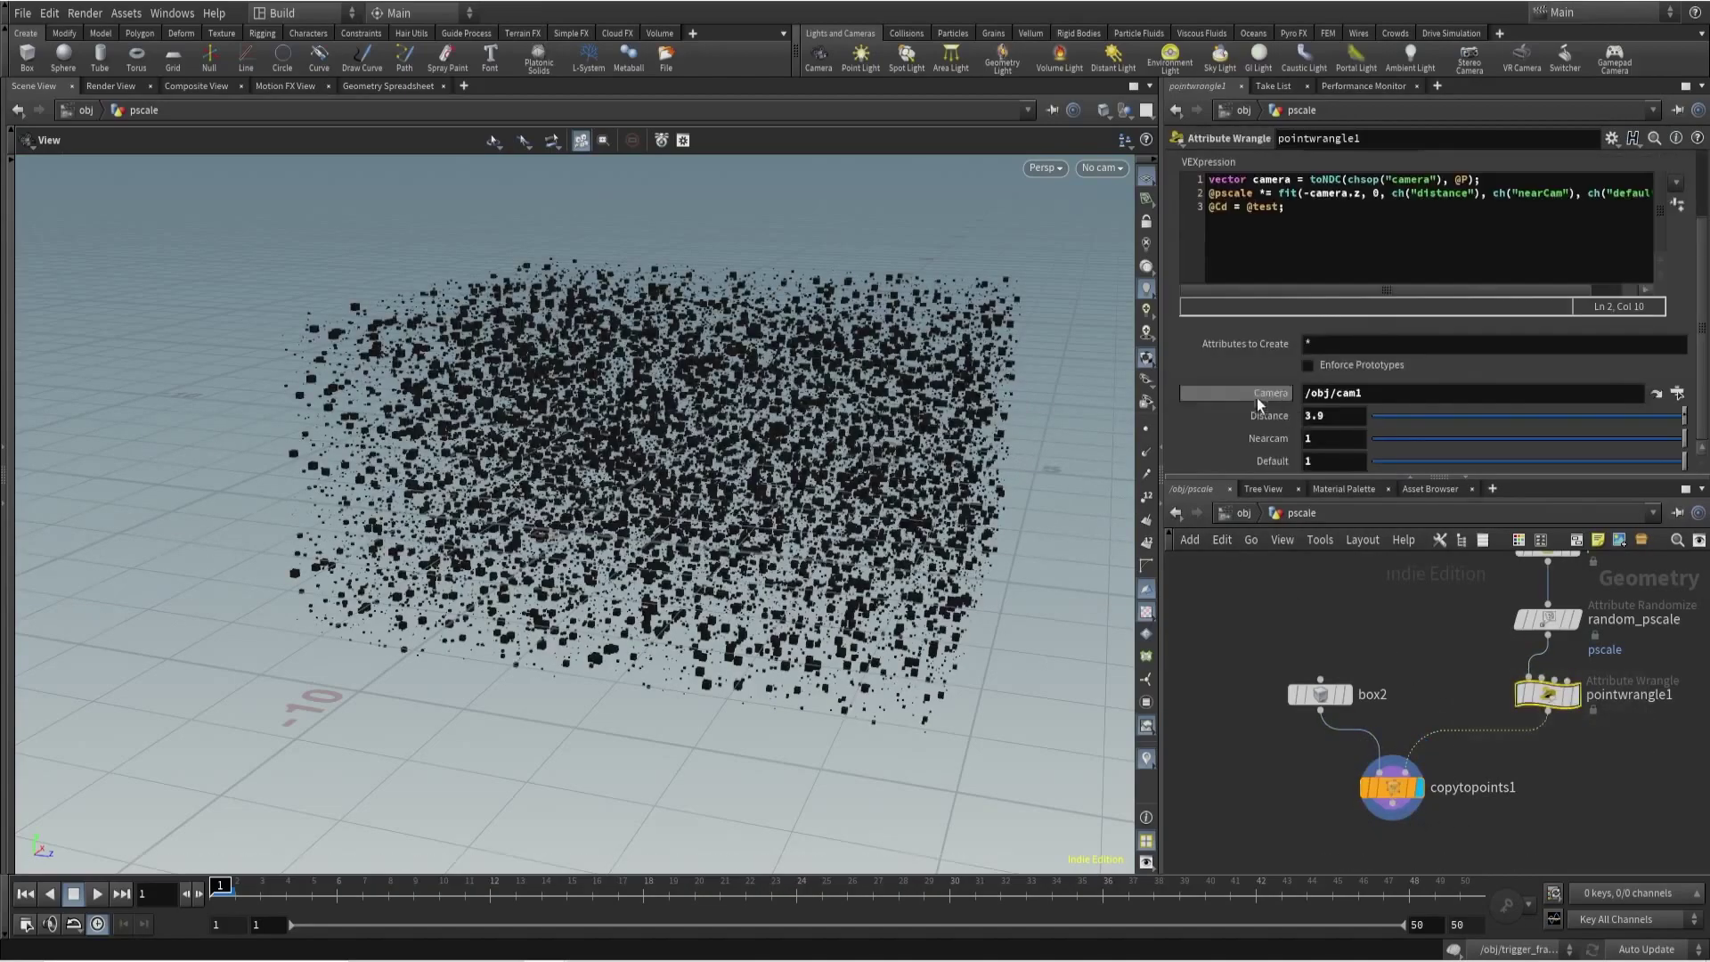
click(1208, 206)
text(//)
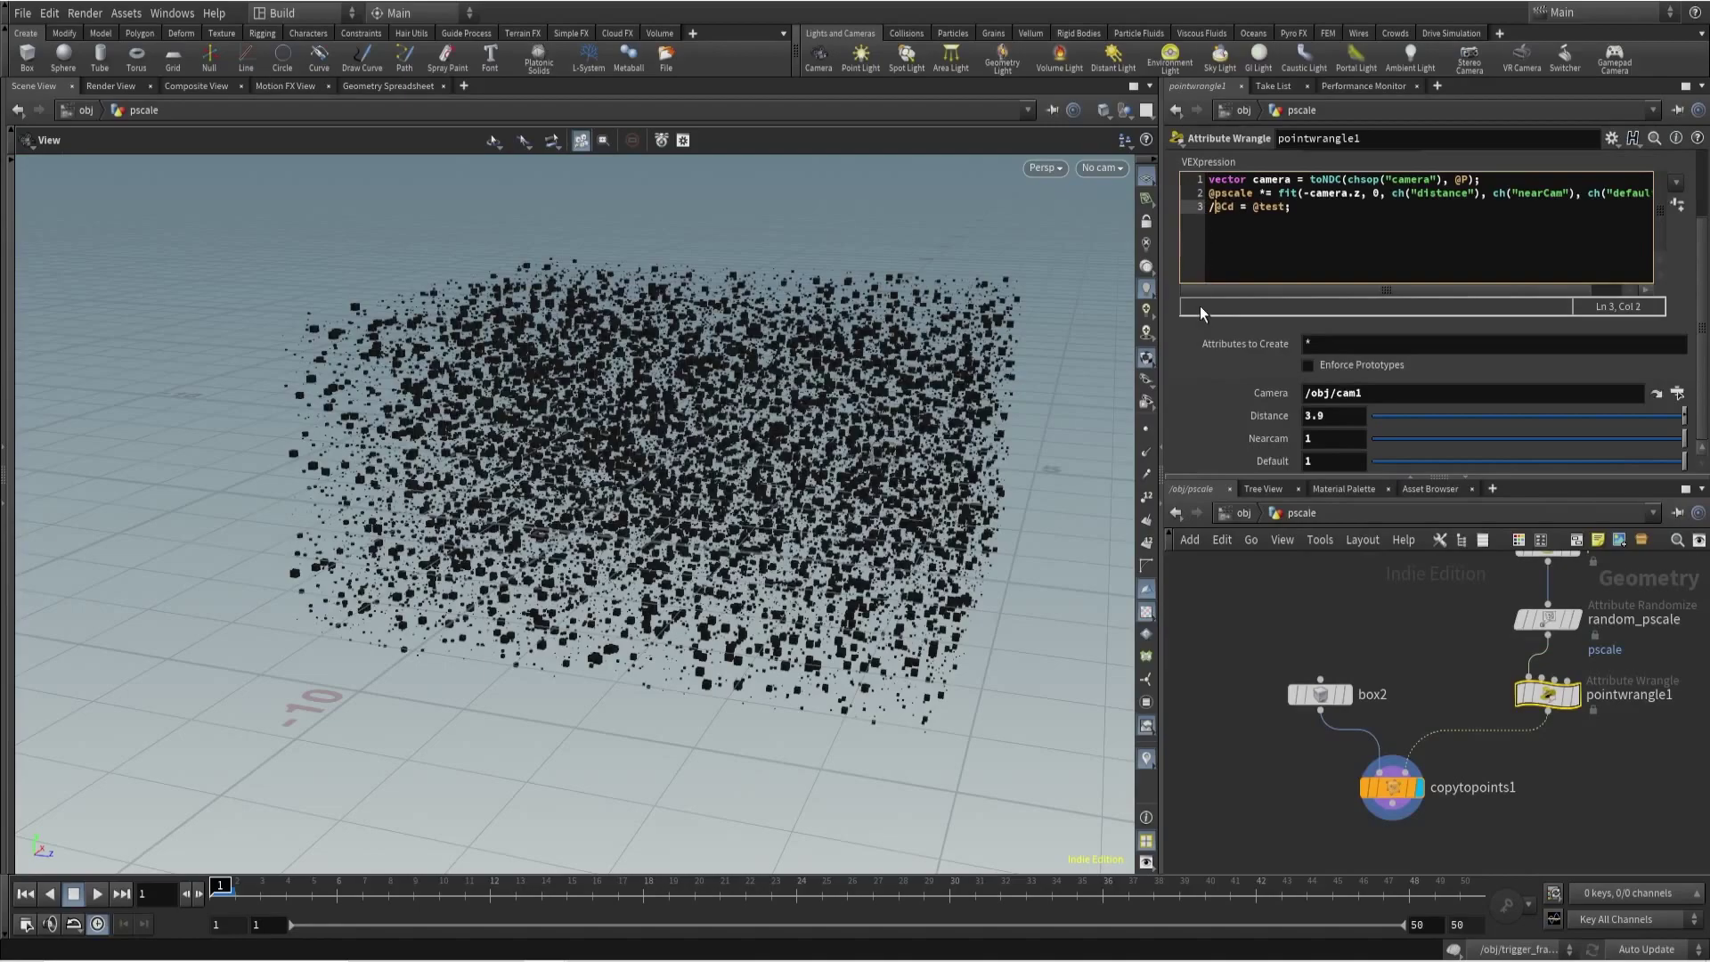
click(1390, 788)
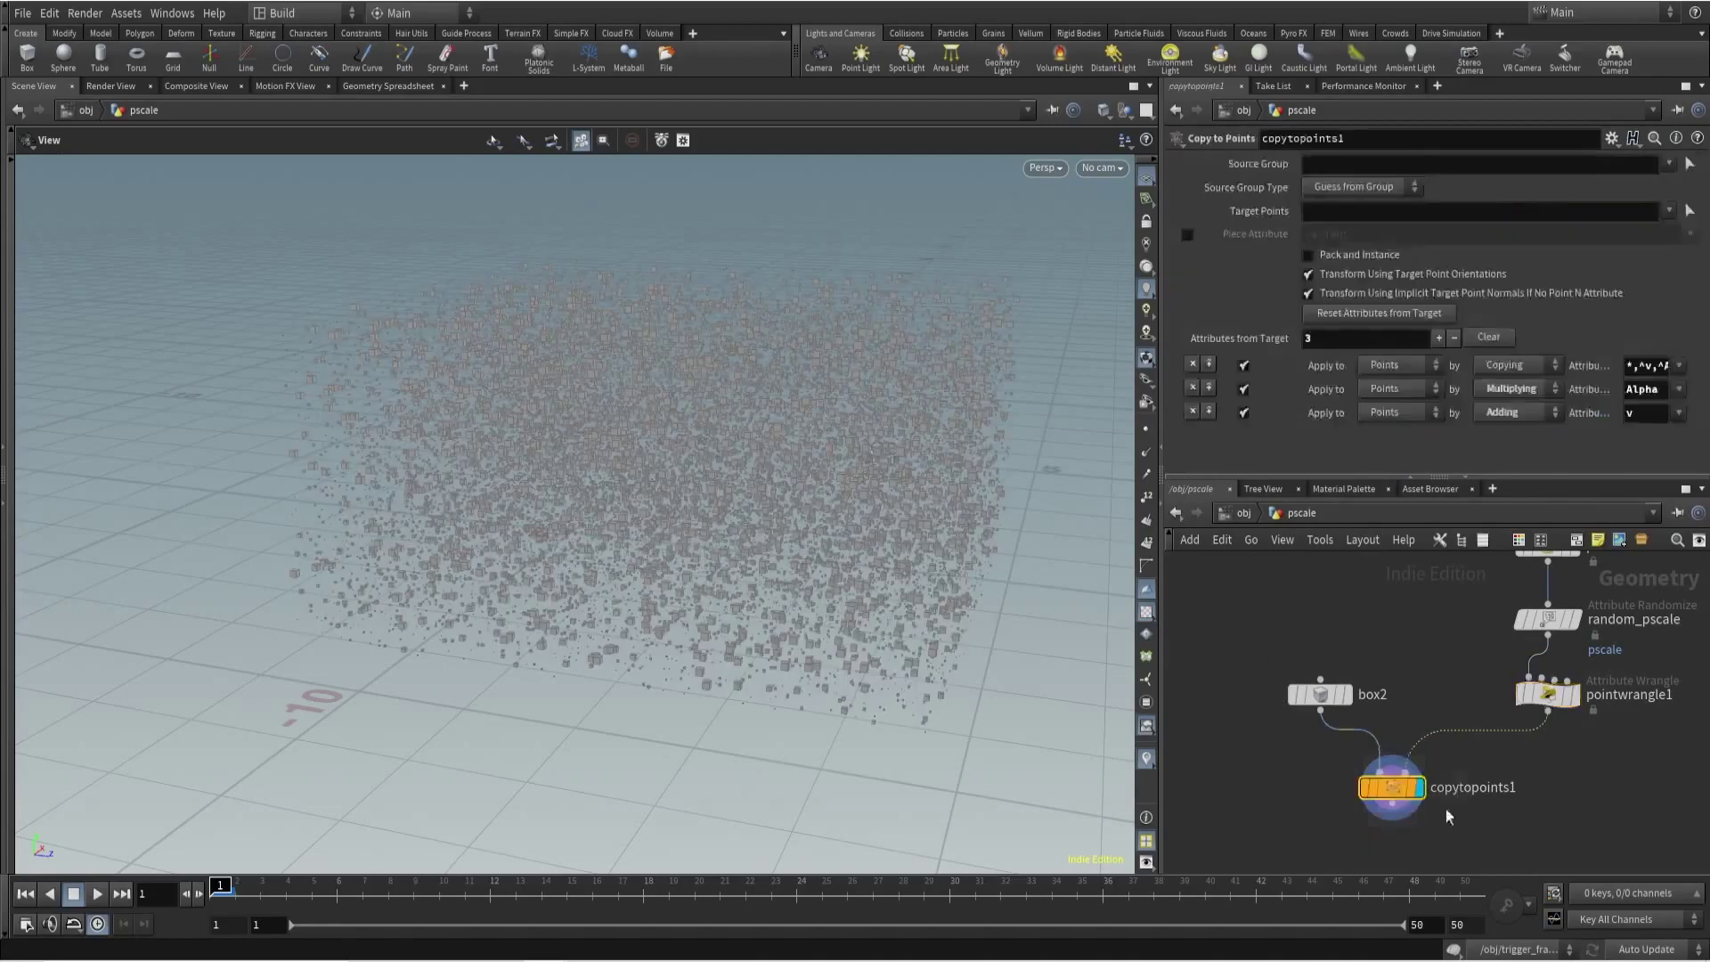
Set the viewport background color scheme to Dark and look through cam1.
key(d)
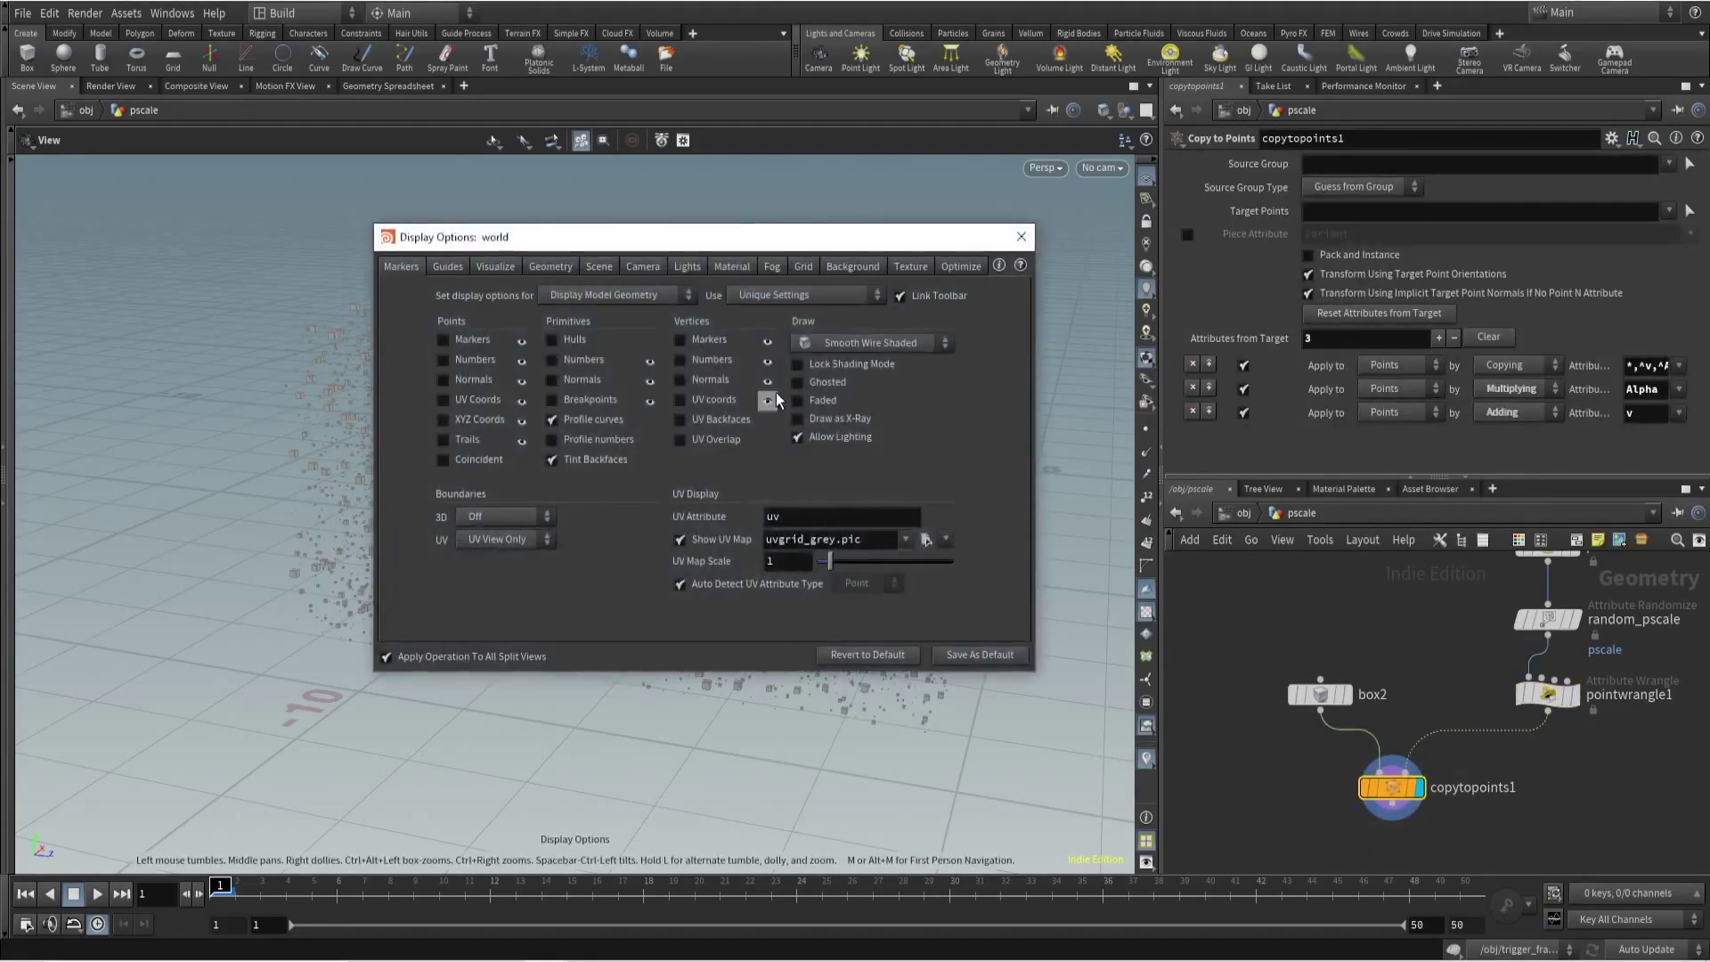
click(853, 265)
click(518, 295)
click(506, 331)
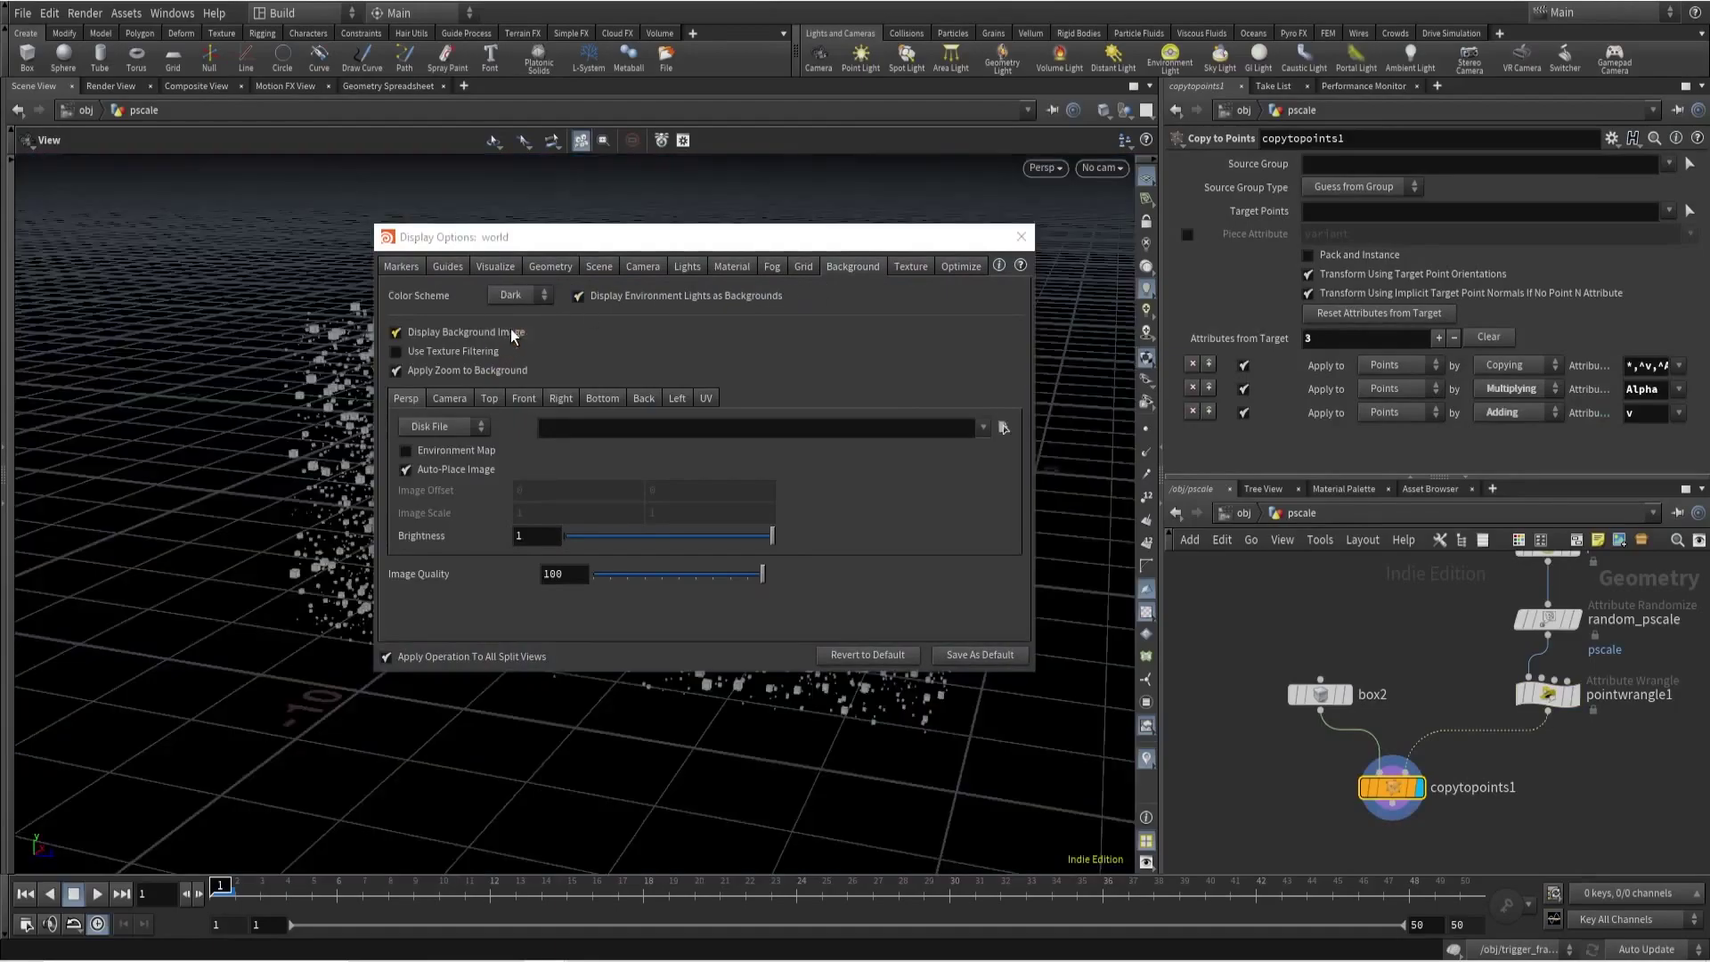
click(1021, 236)
click(1104, 167)
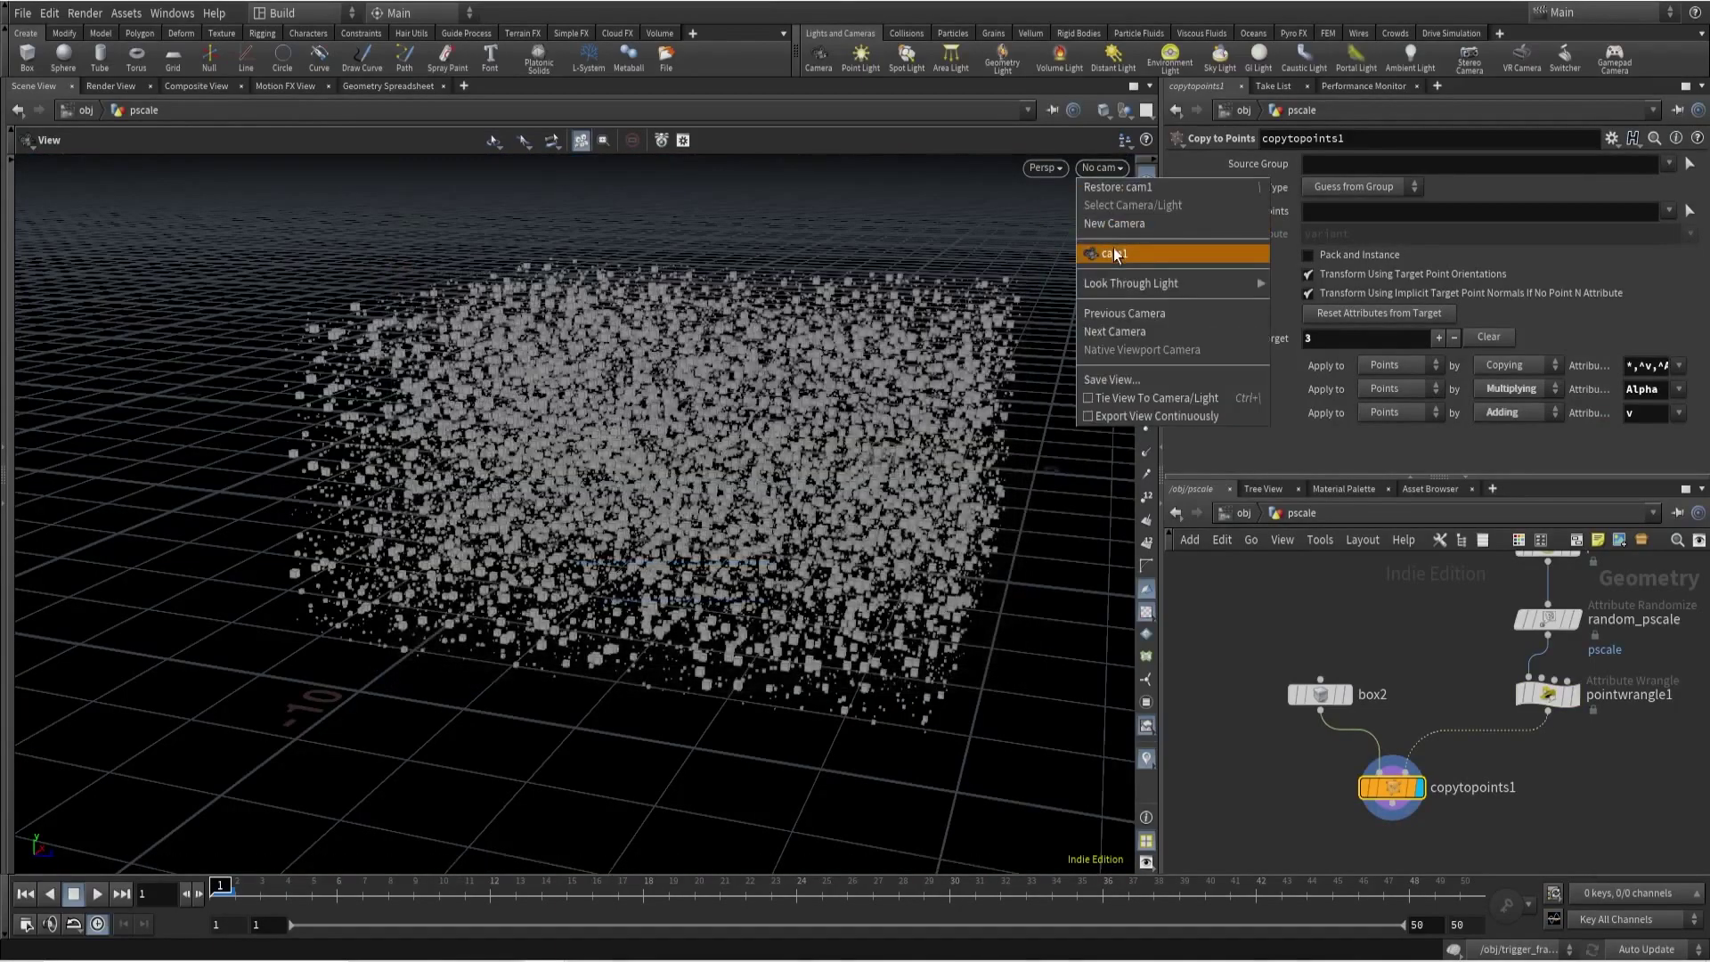
click(1113, 248)
Set pointwrangle1 Distance to 5.32 and Nearcam to 0.33, then display its points.
click(1548, 694)
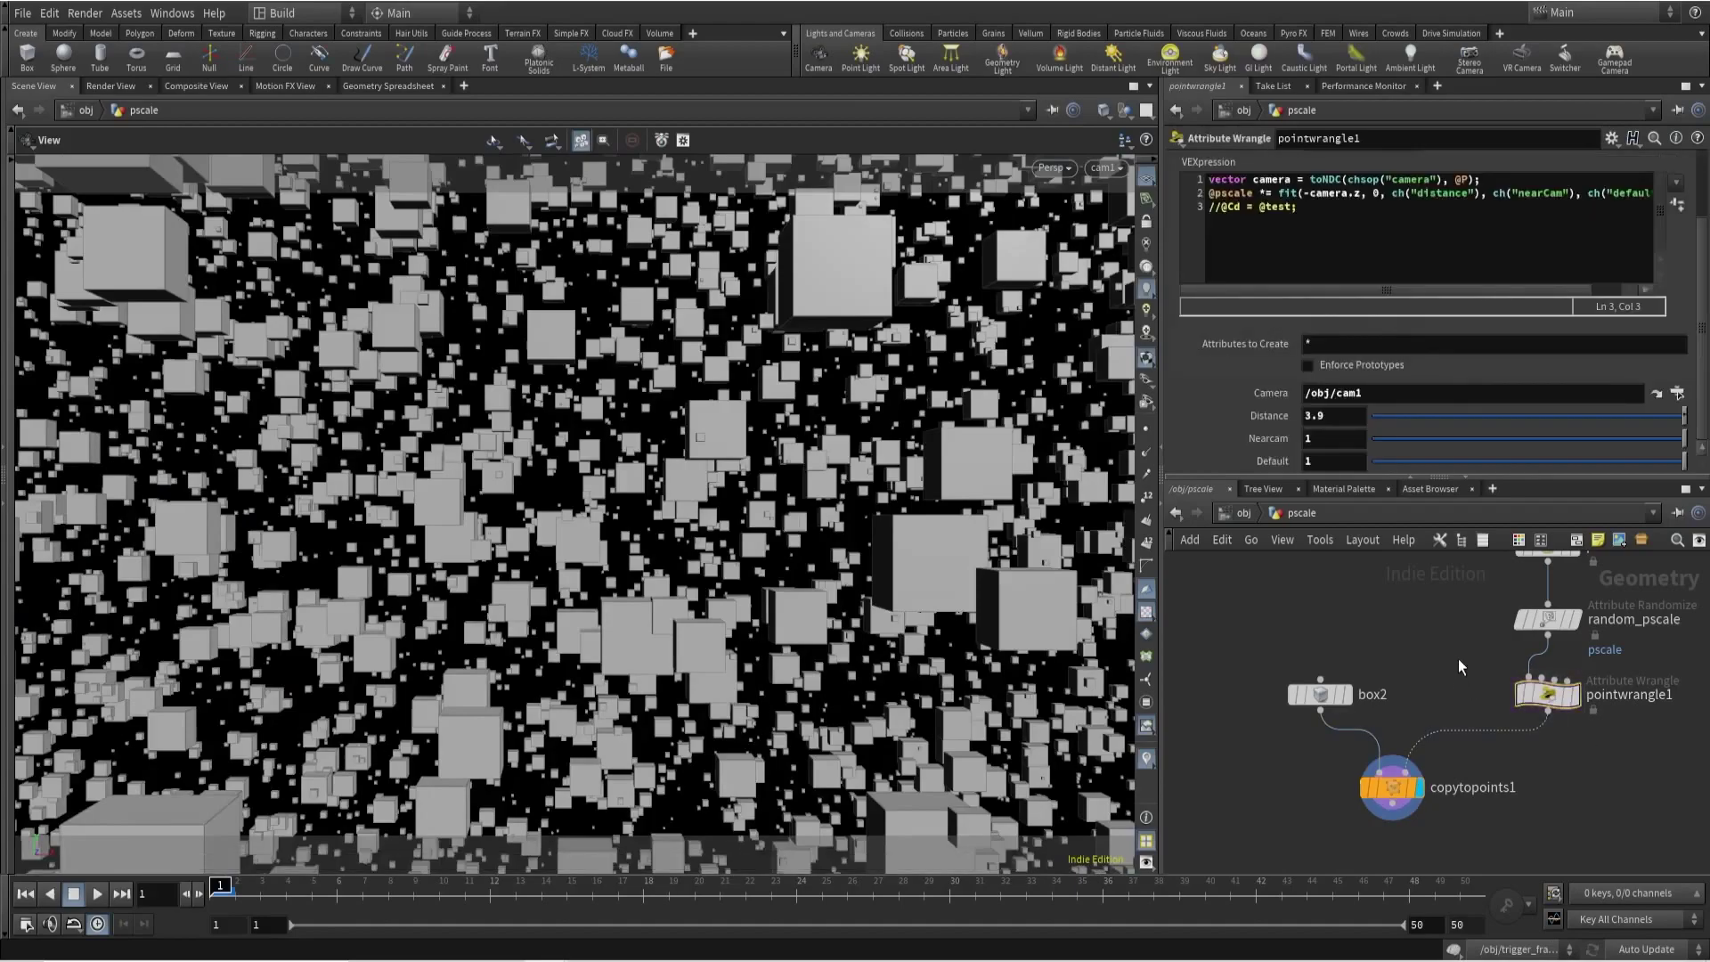
drag(1655, 446, 1475, 436)
middle_drag(1353, 416, 703, 403)
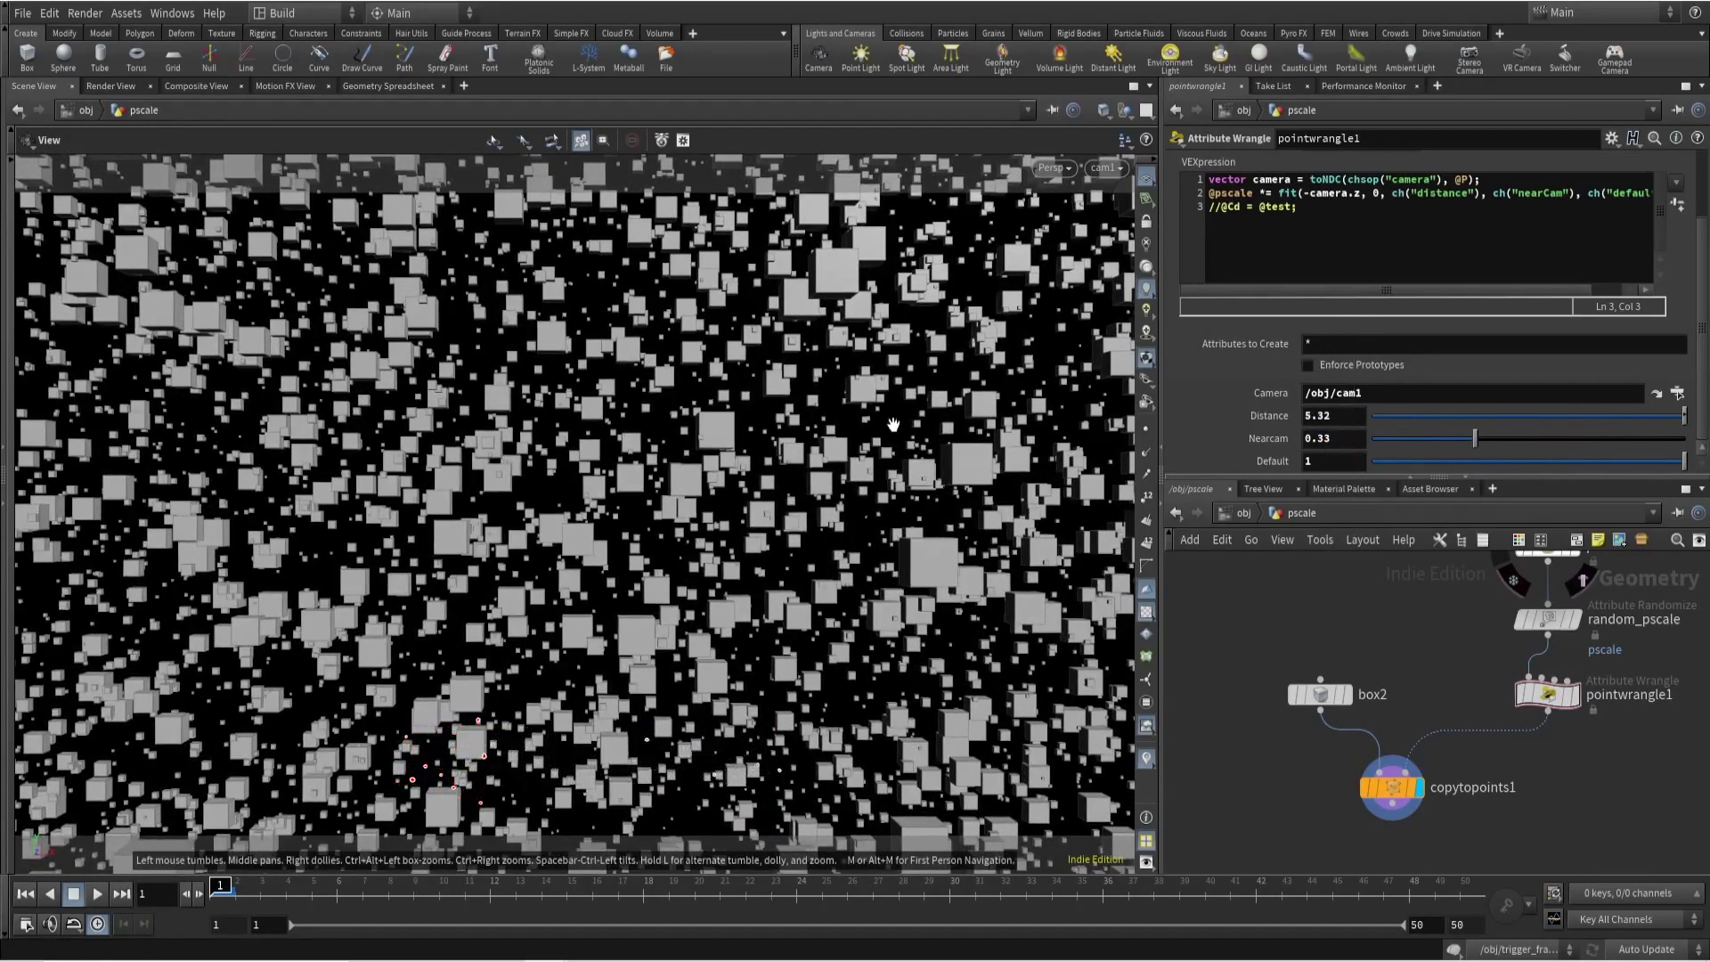
scroll(704, 404, down, 5)
drag(704, 404, 775, 565)
scroll(882, 408, up, 6)
middle_drag(893, 482, 747, 437)
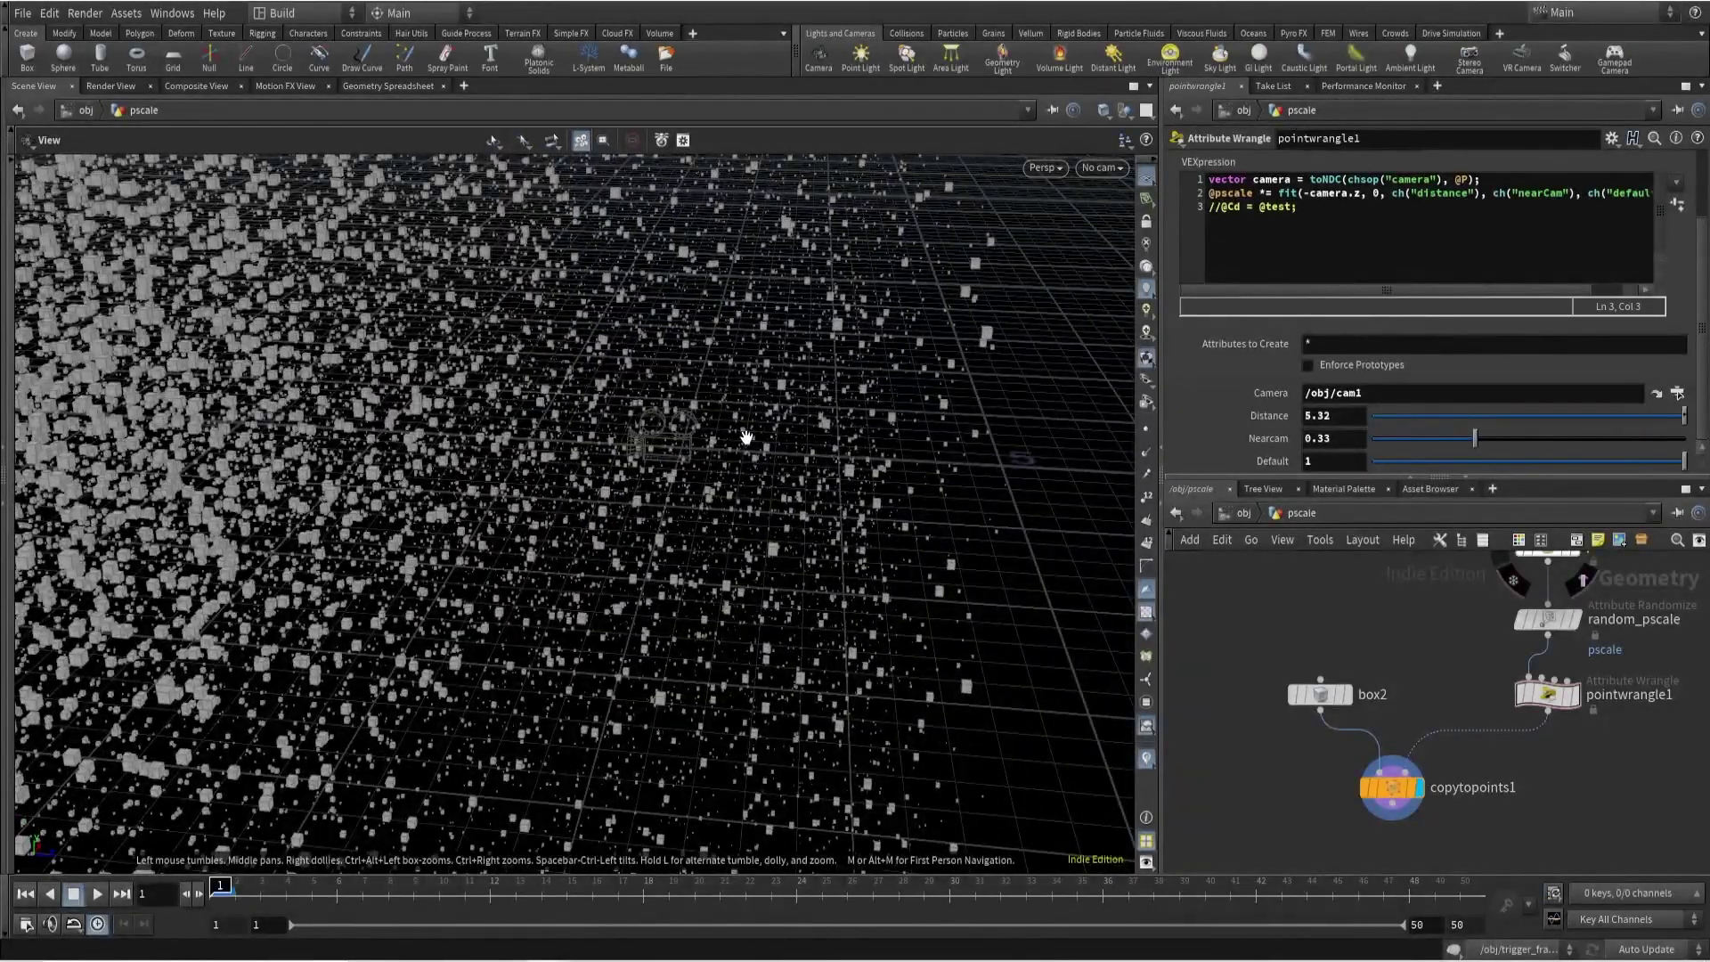
click(1574, 694)
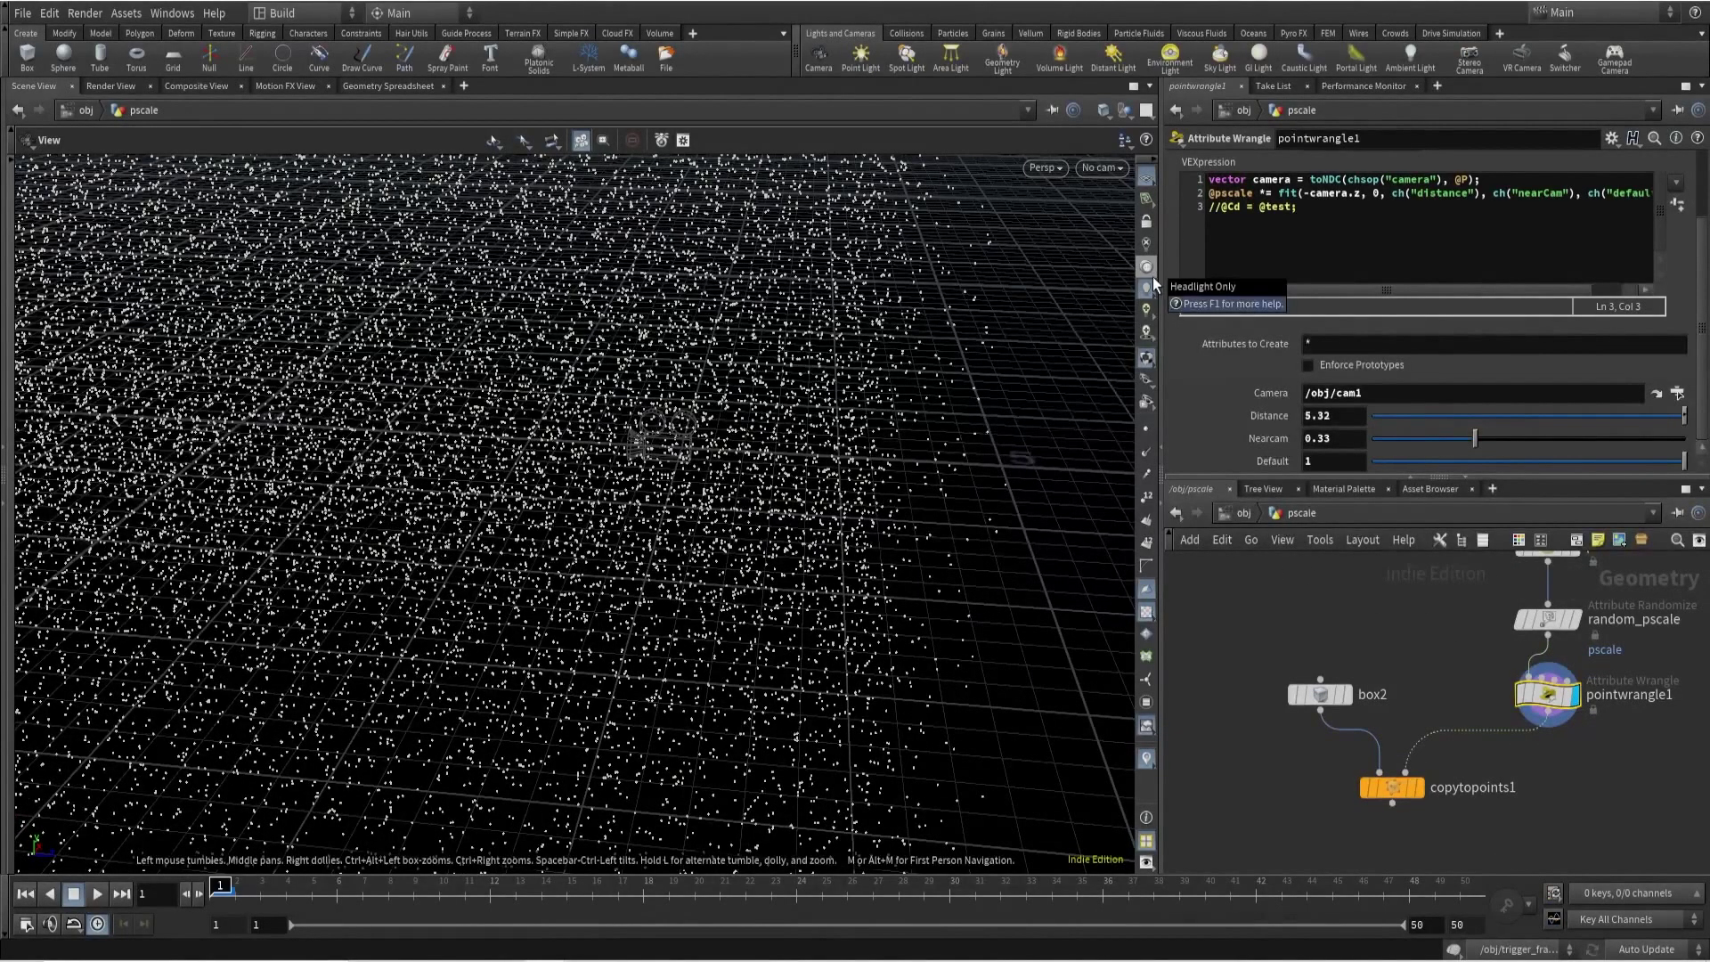
drag(1163, 281, 993, 281)
click(1533, 205)
click(1536, 196)
key(Return)
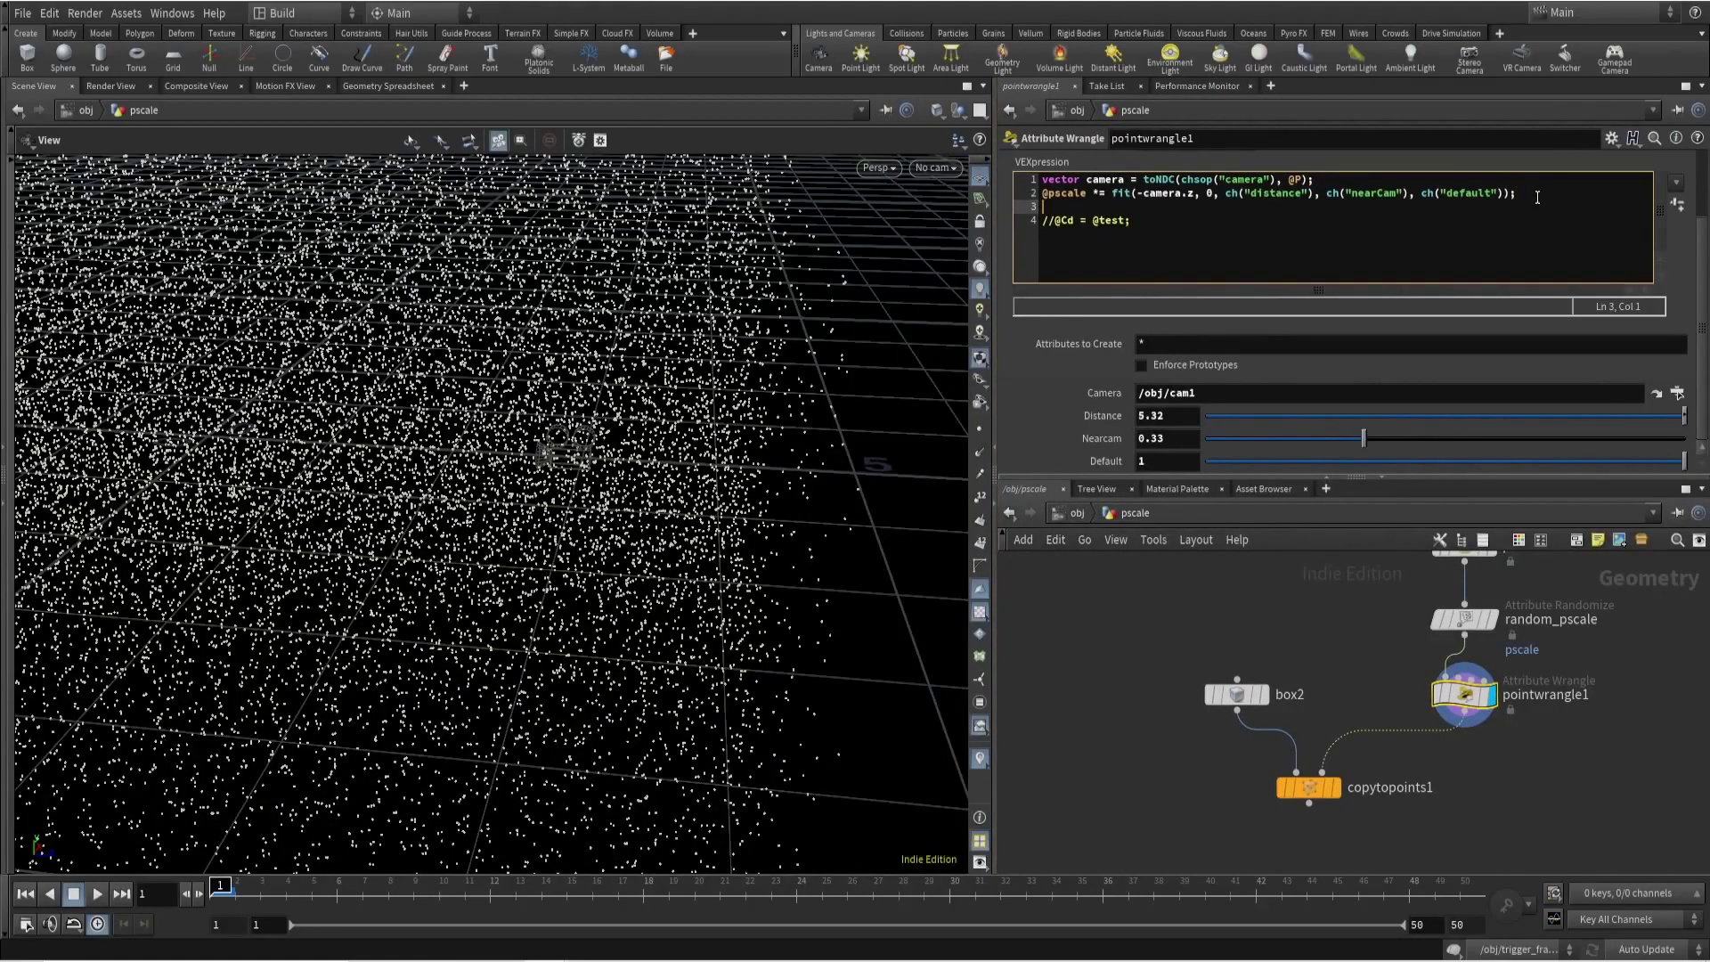
text(if(-camera.z < 0) removepoint()
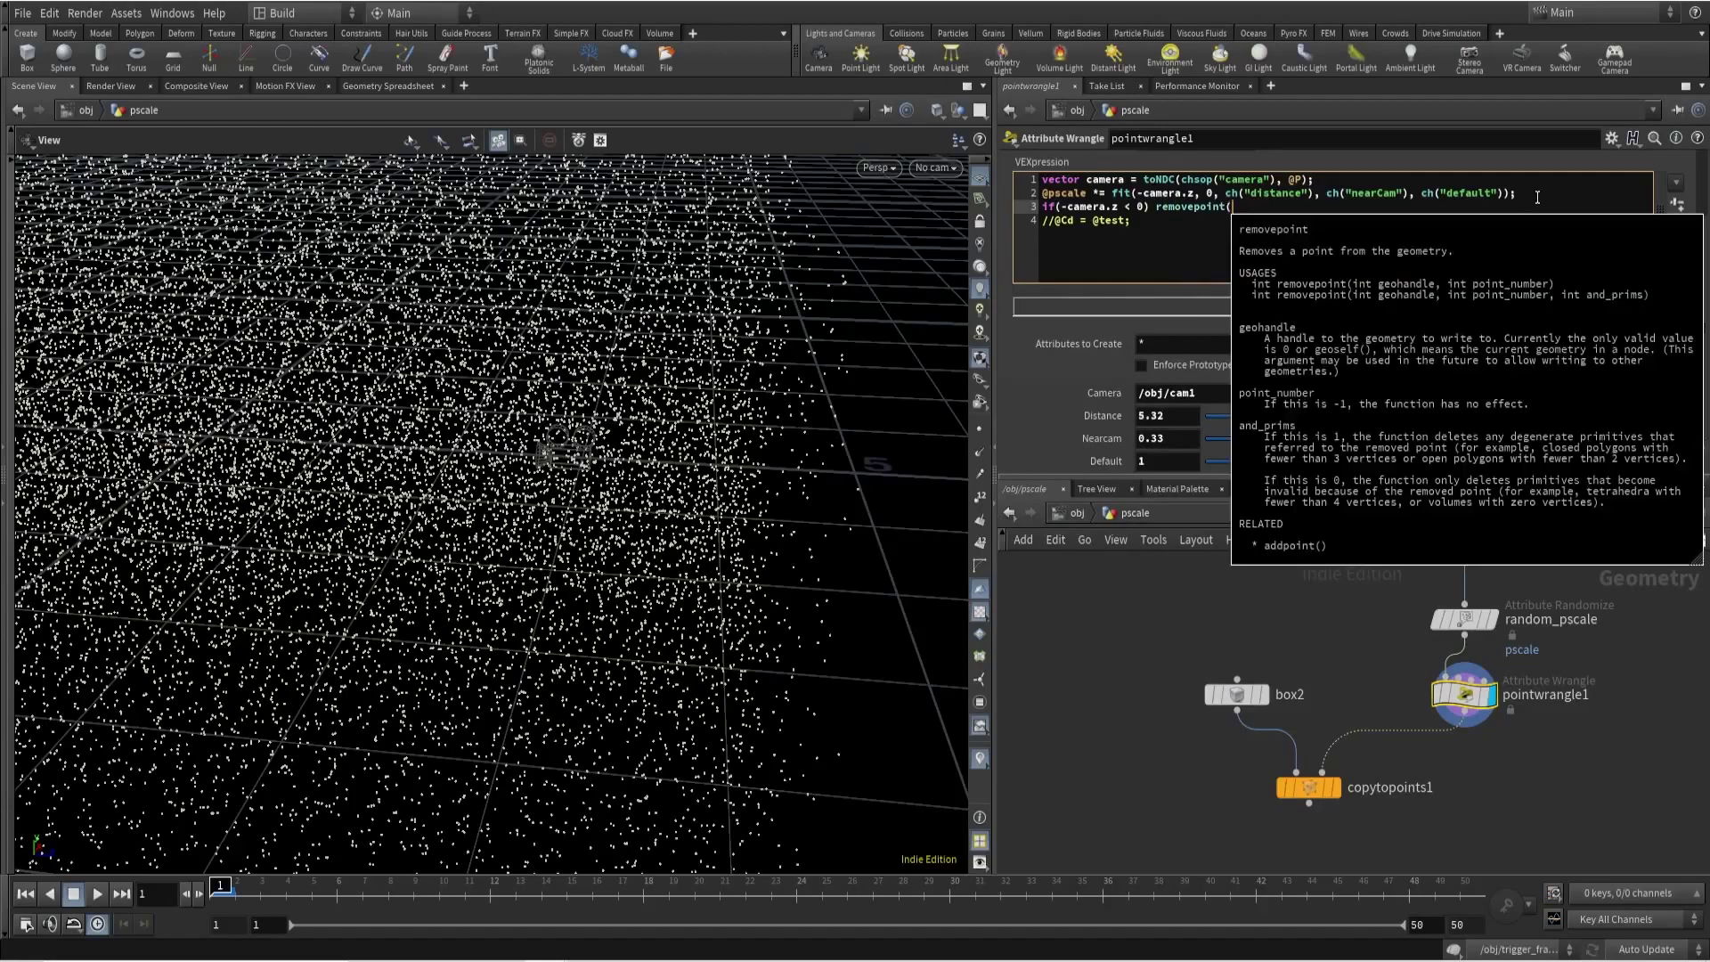
text(0, @ptnum);)
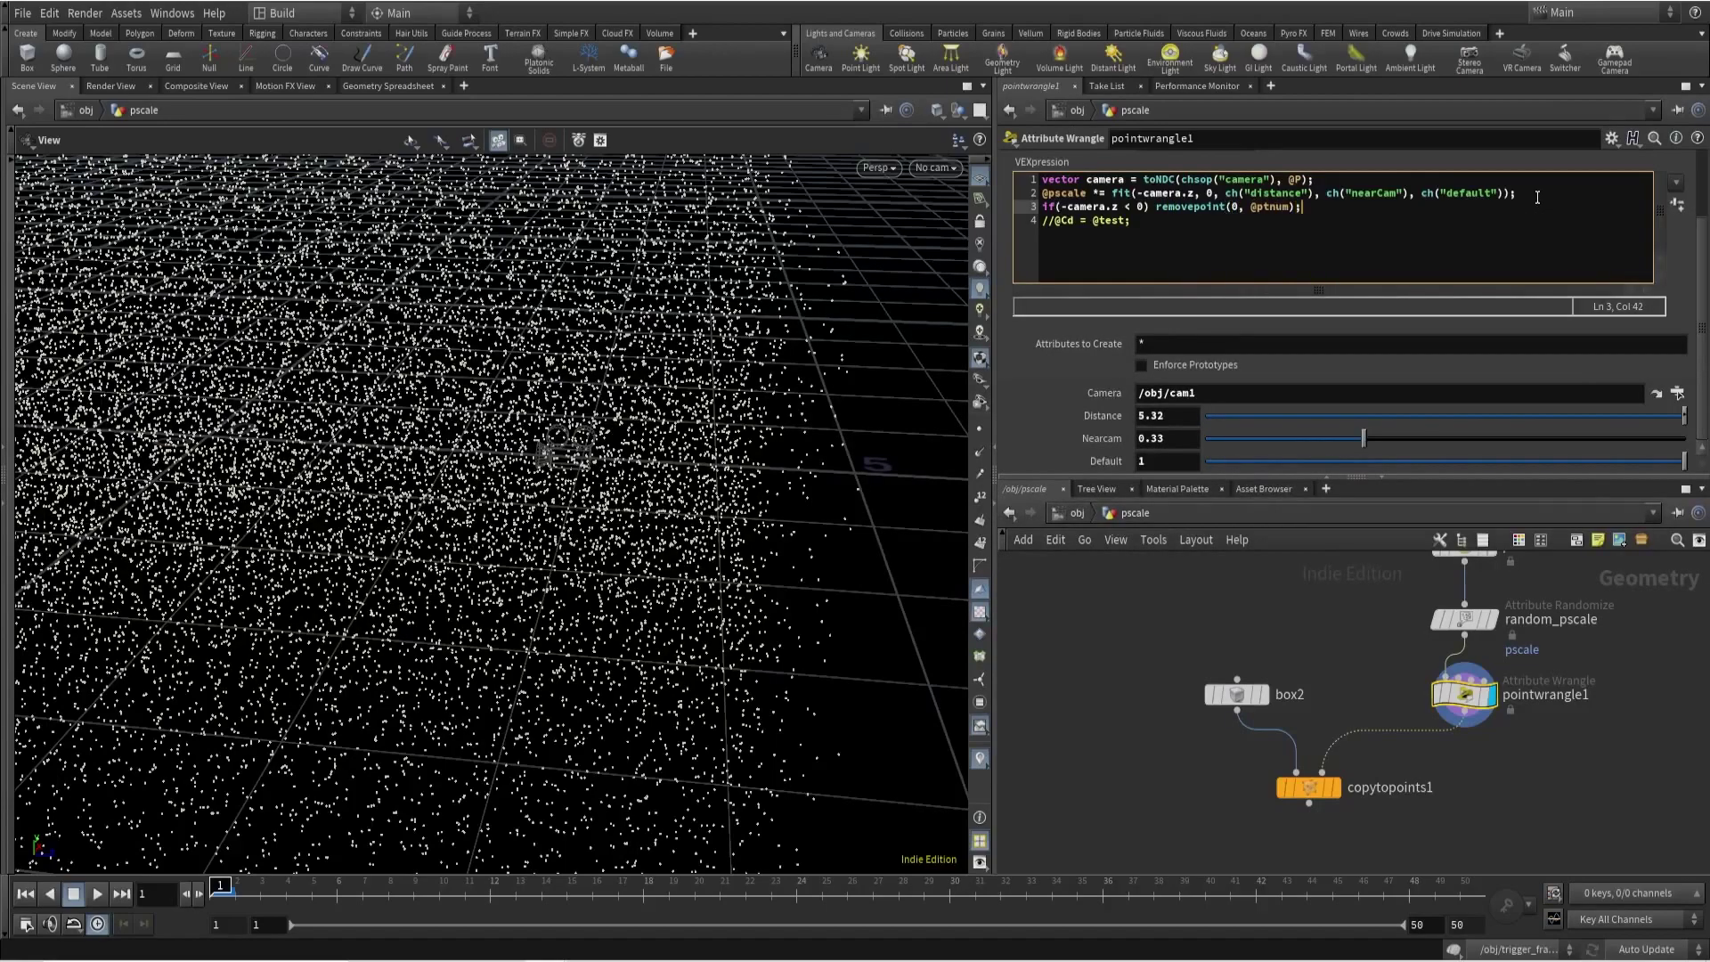
click(934, 168)
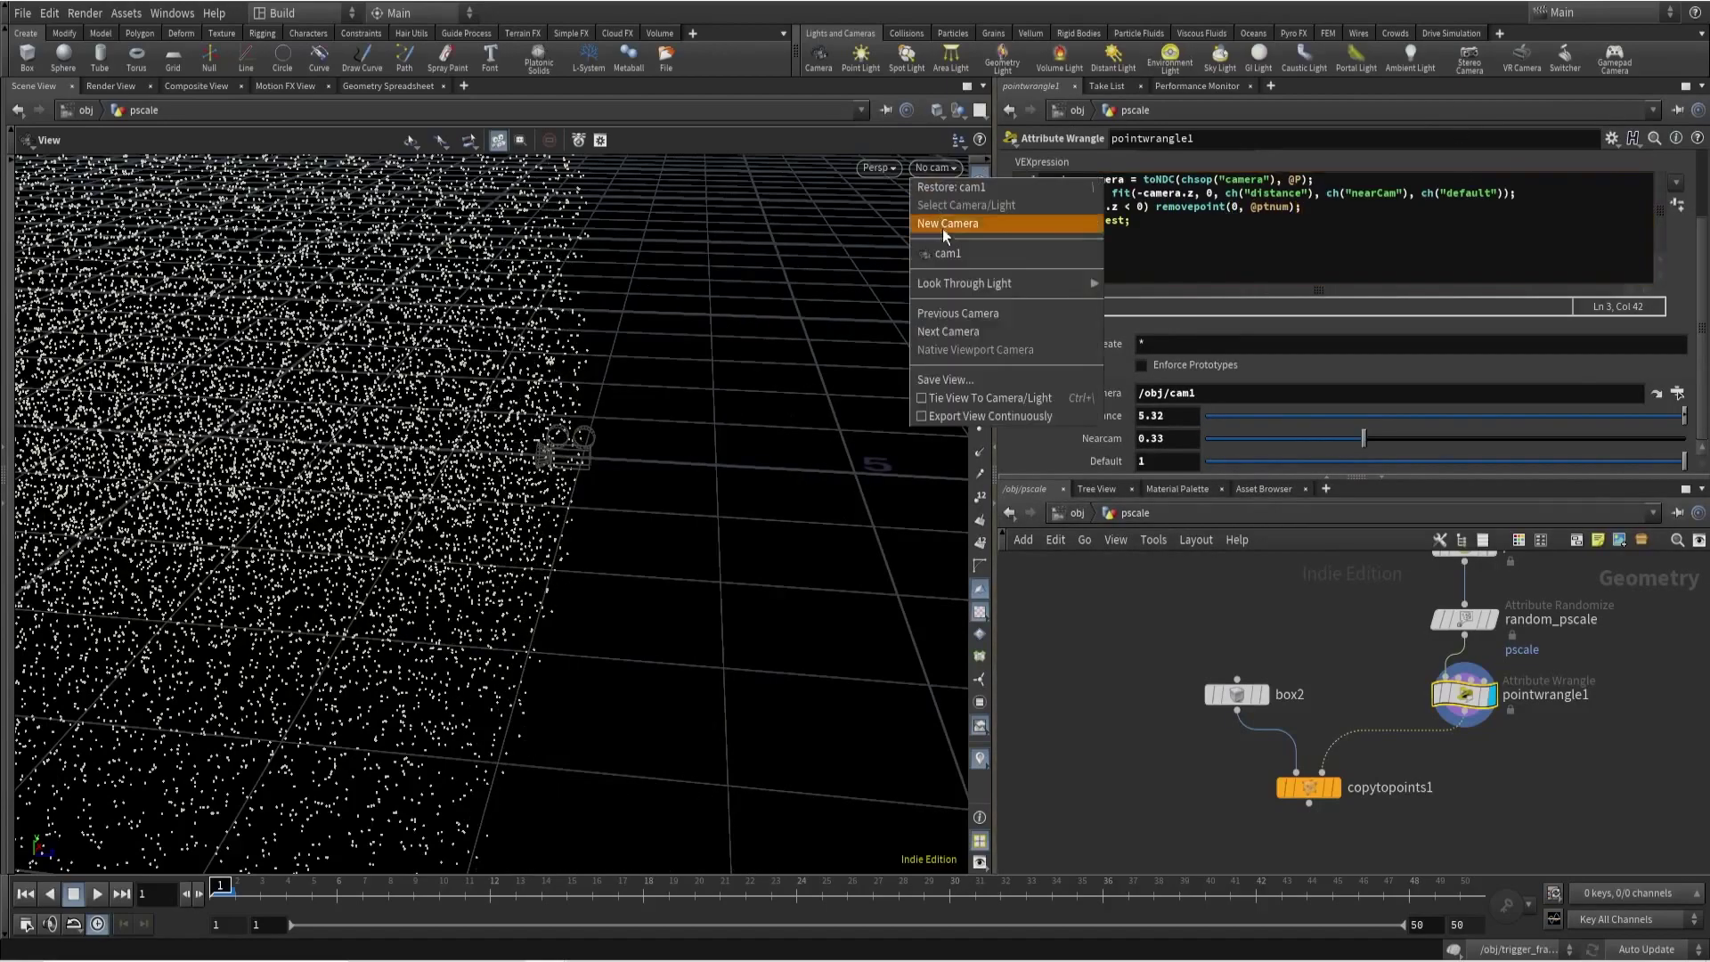
click(950, 261)
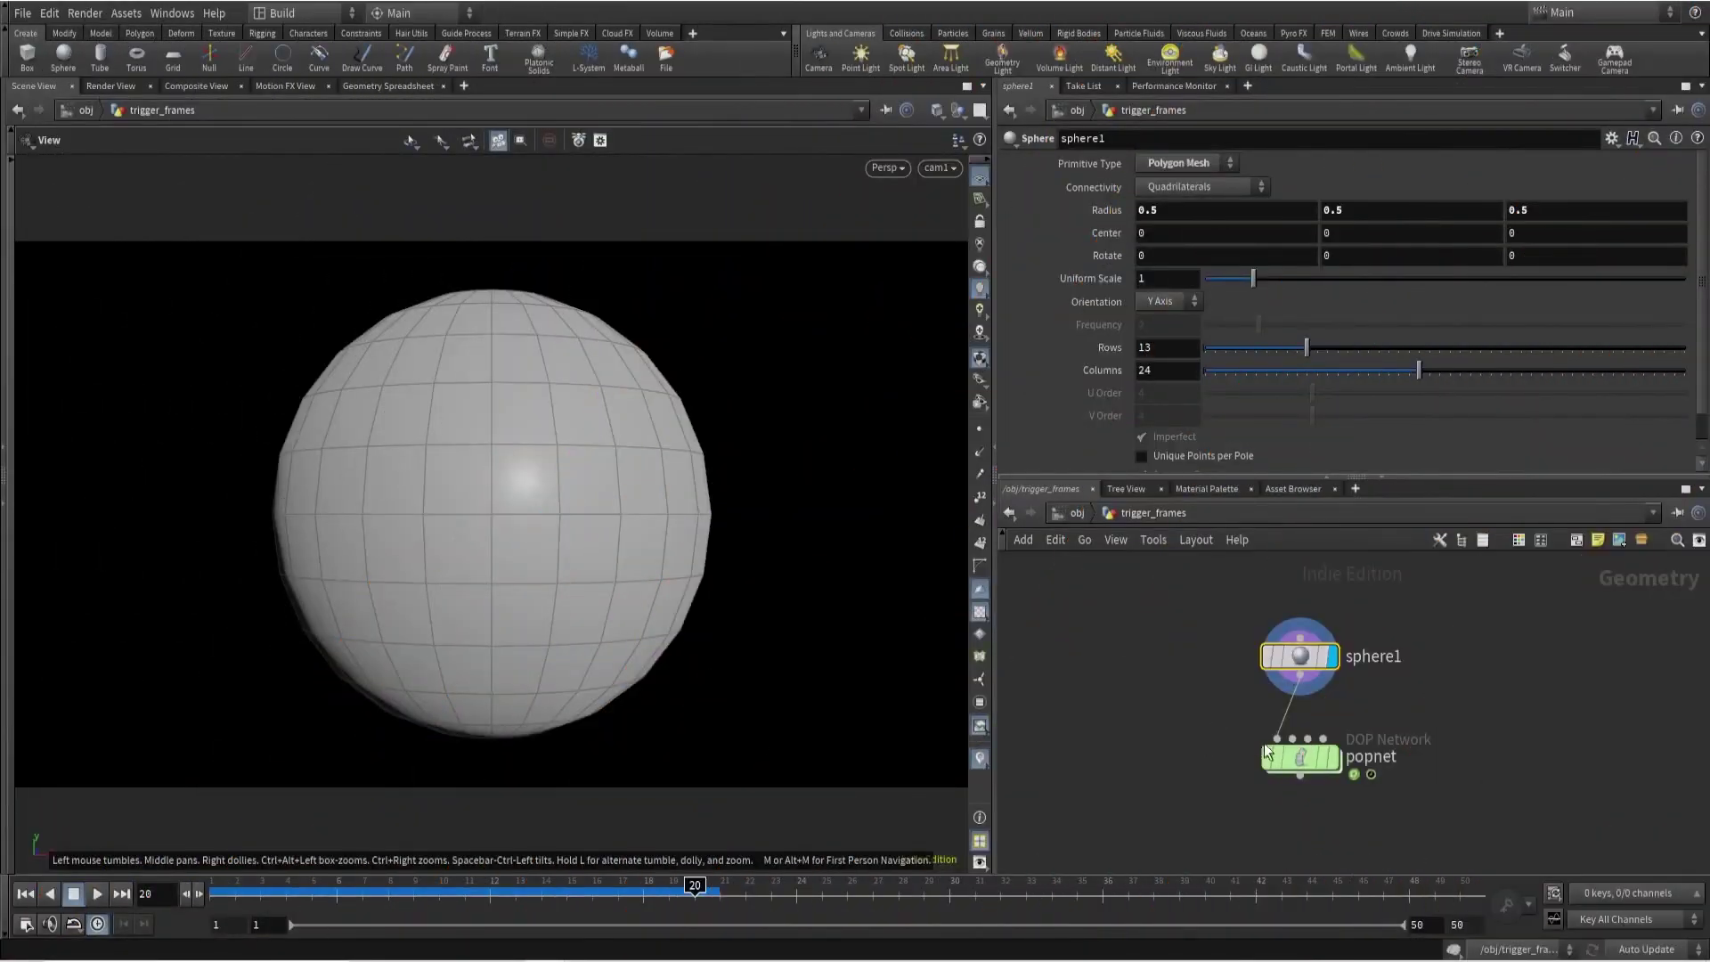
Enter the popnet at frame 1 and frame the emitting sphere.
double_click(1301, 758)
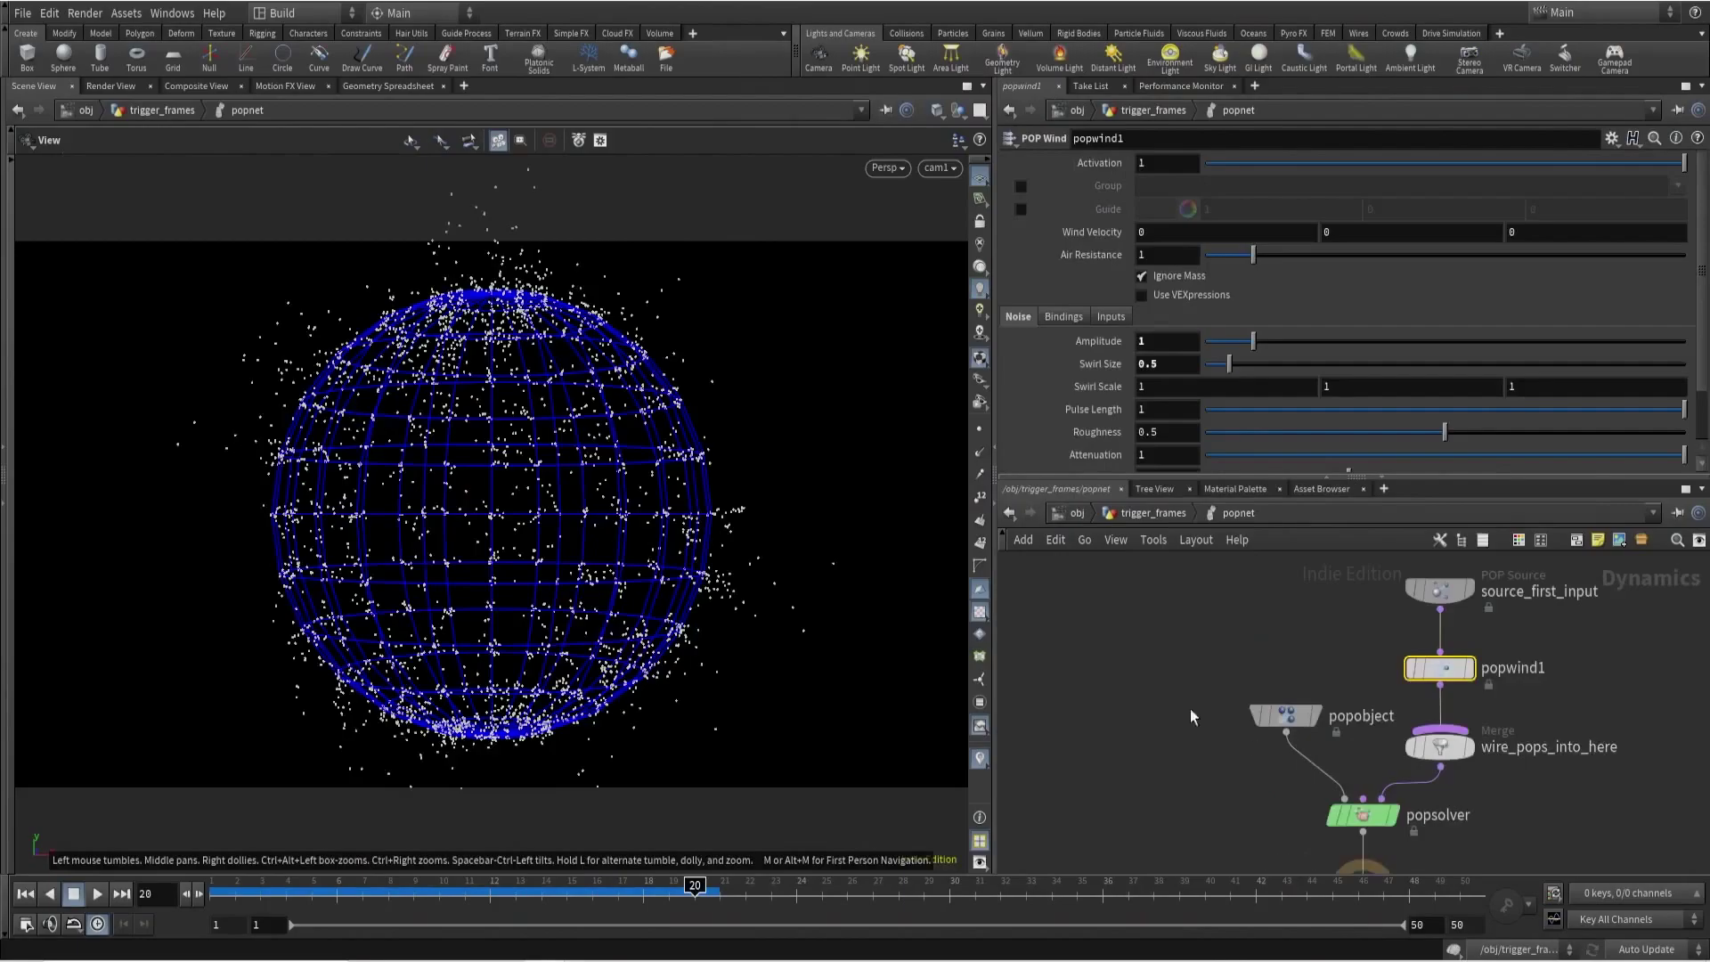
click(25, 893)
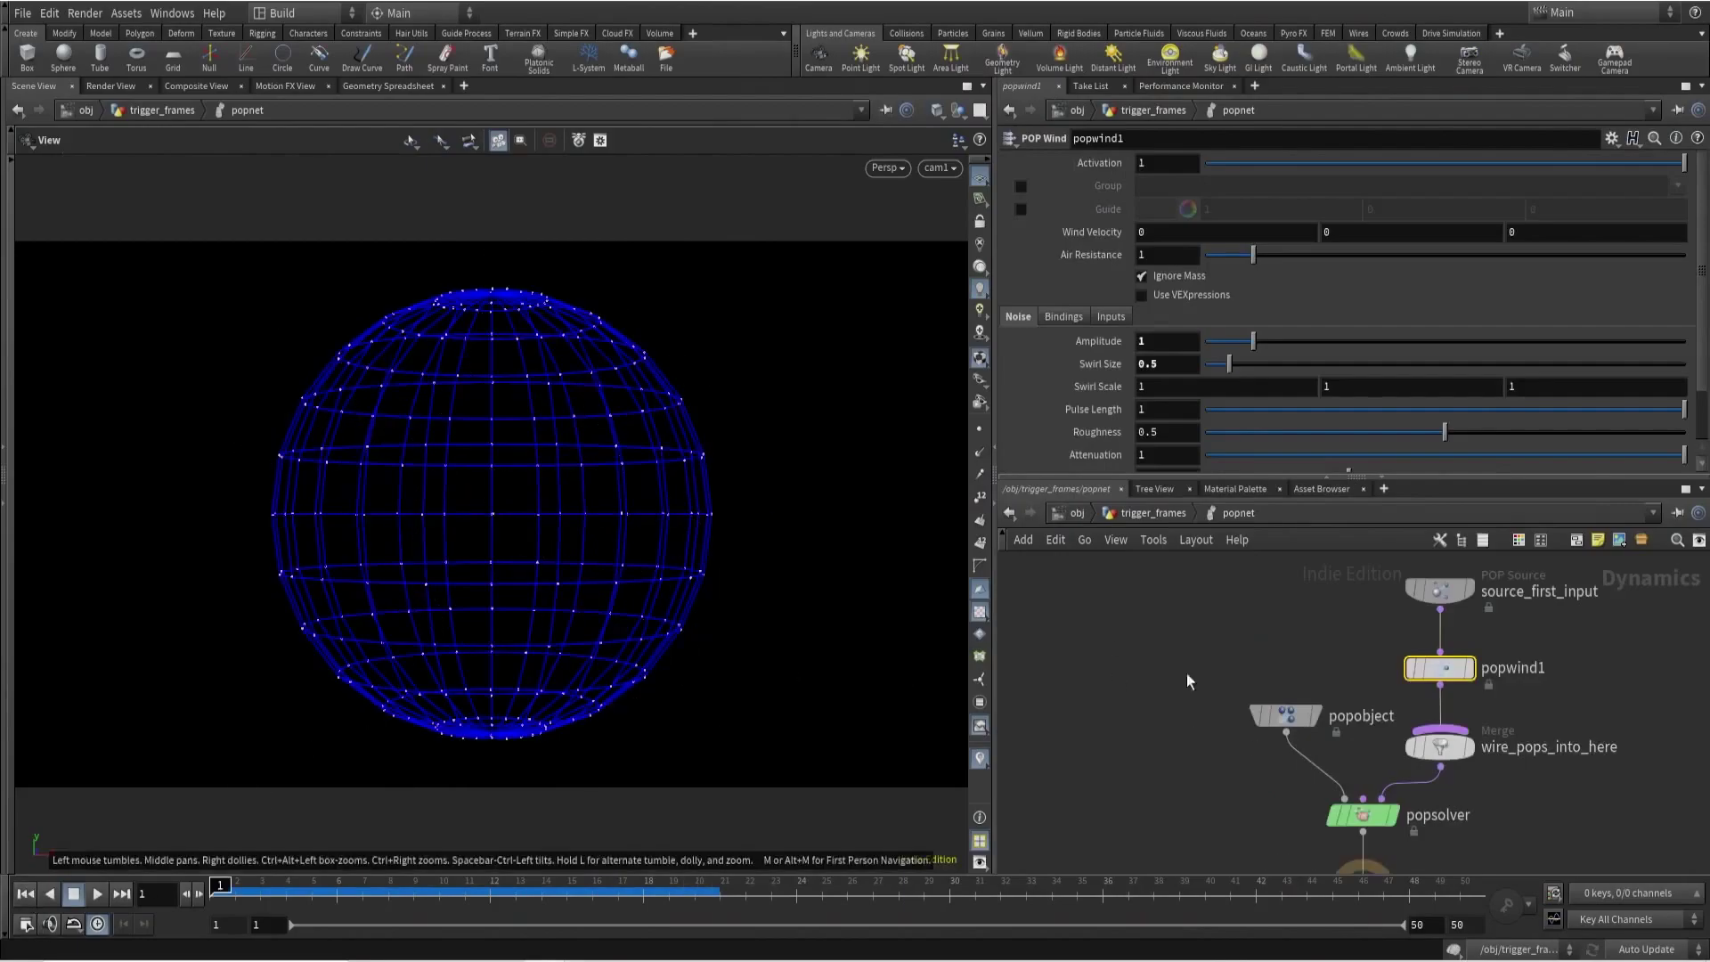
drag(550, 481, 83, 625)
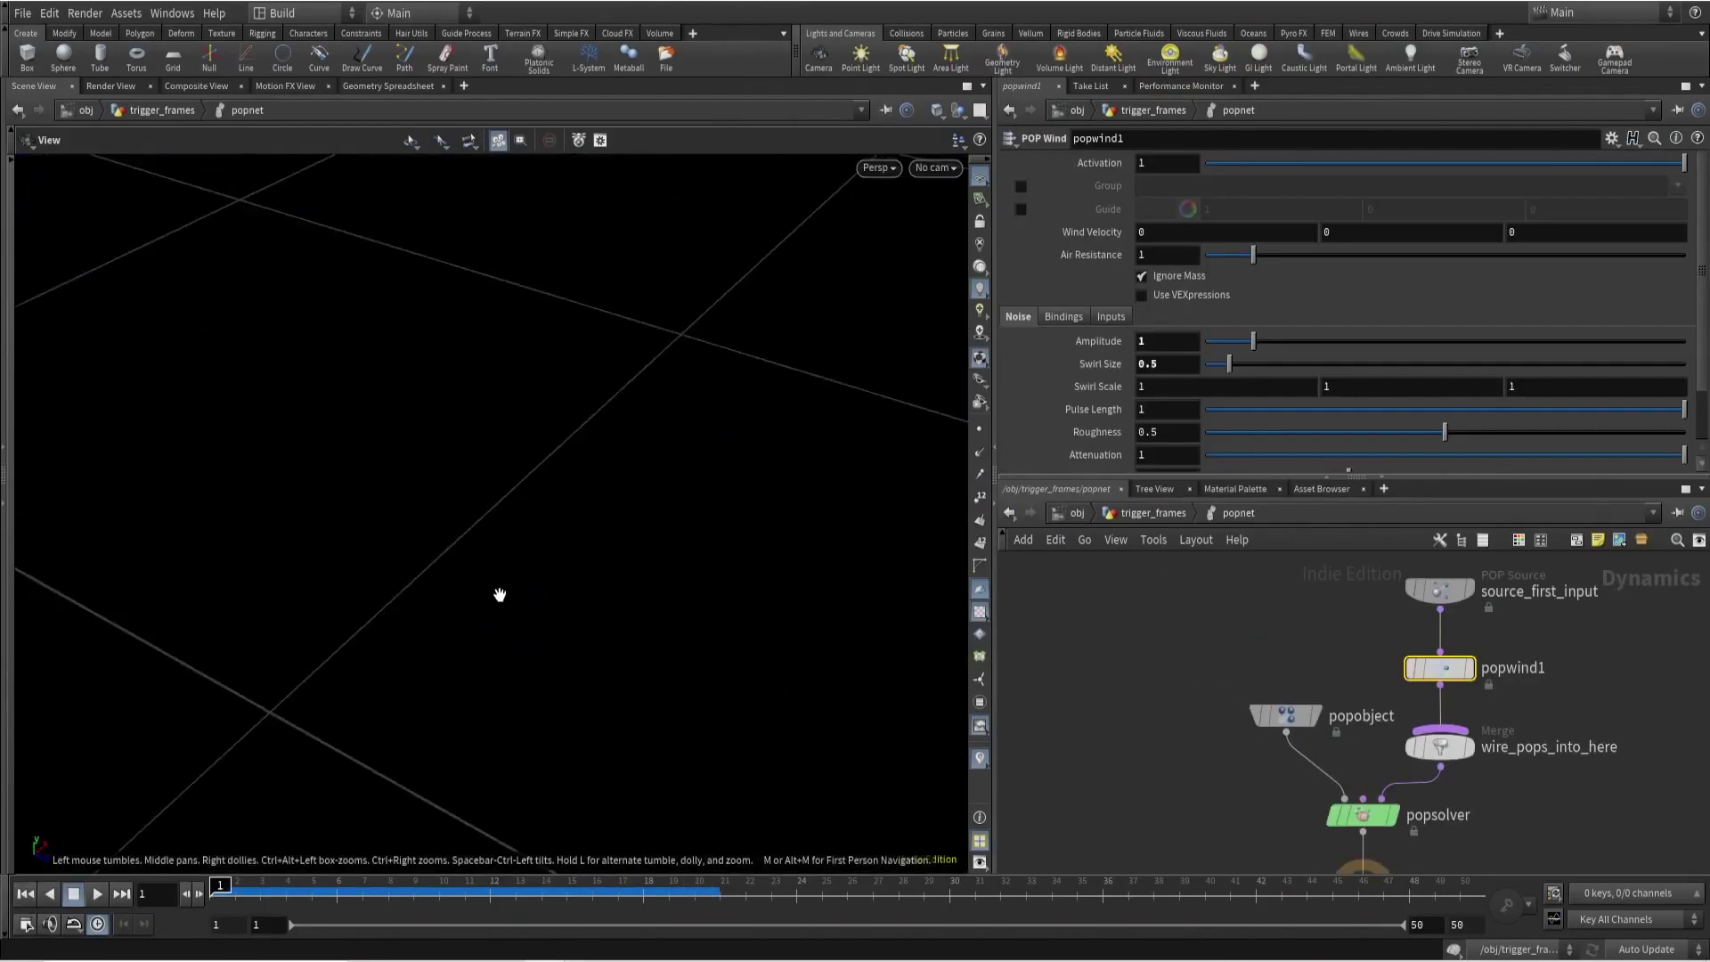
key(h)
right_drag(496, 592, 157, 656)
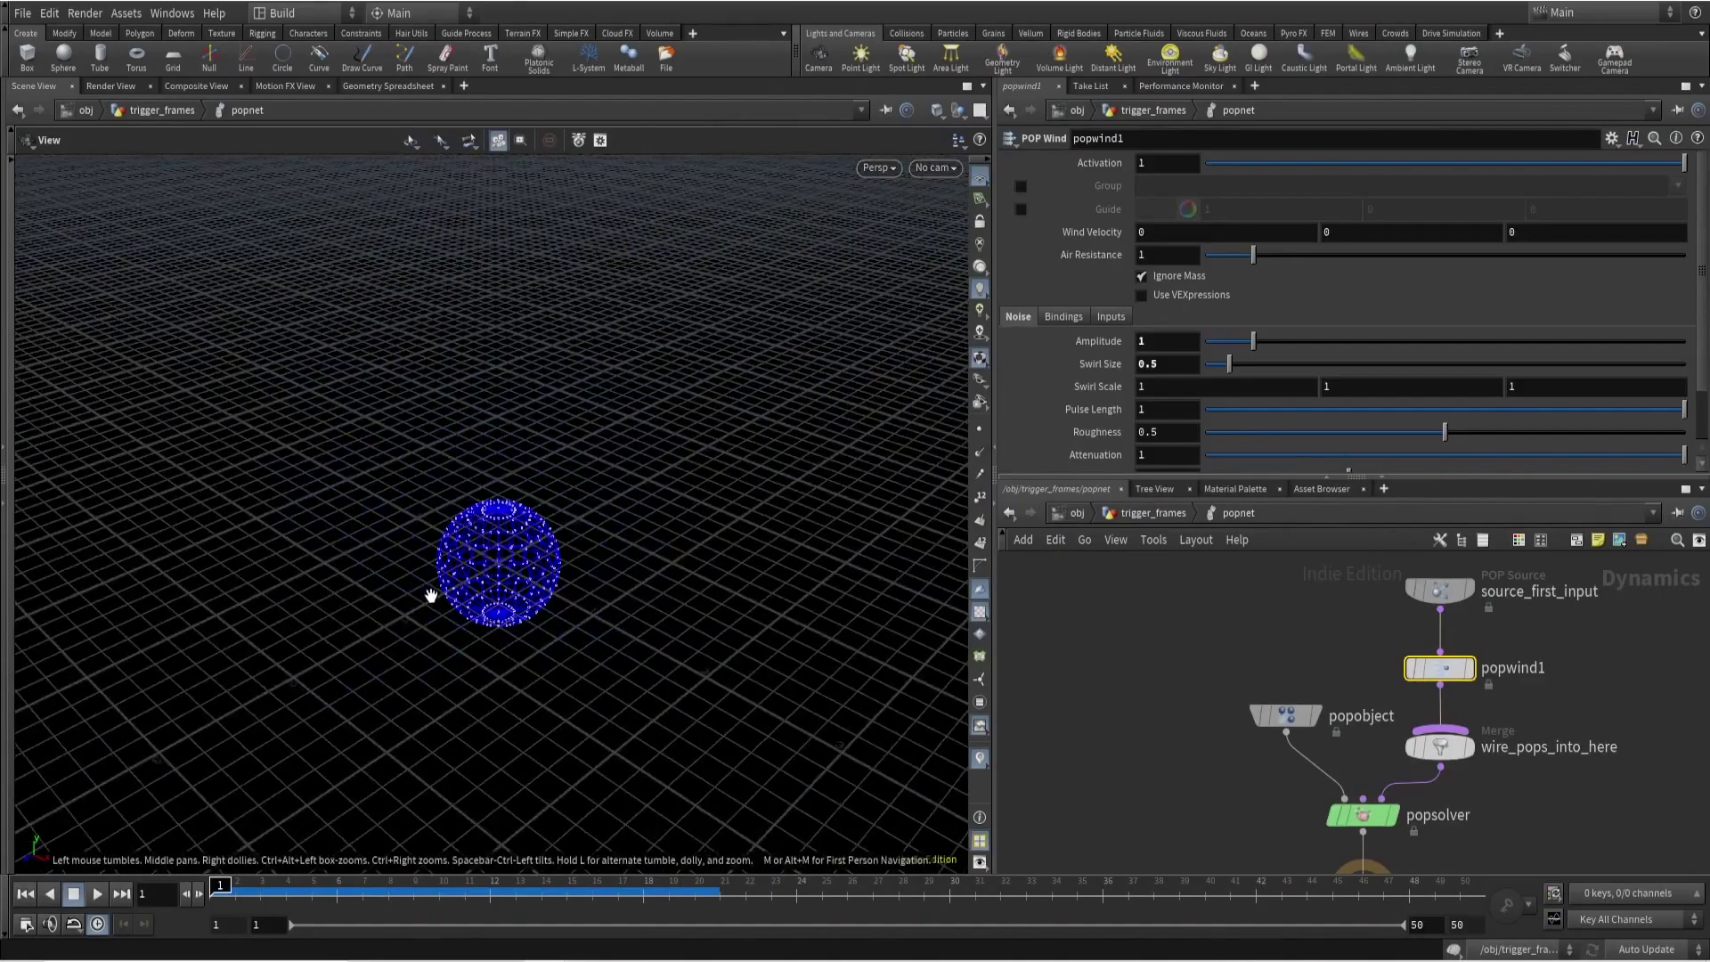
Play the particle simulation, stop back at frame 1, and select source_first_input.
click(98, 894)
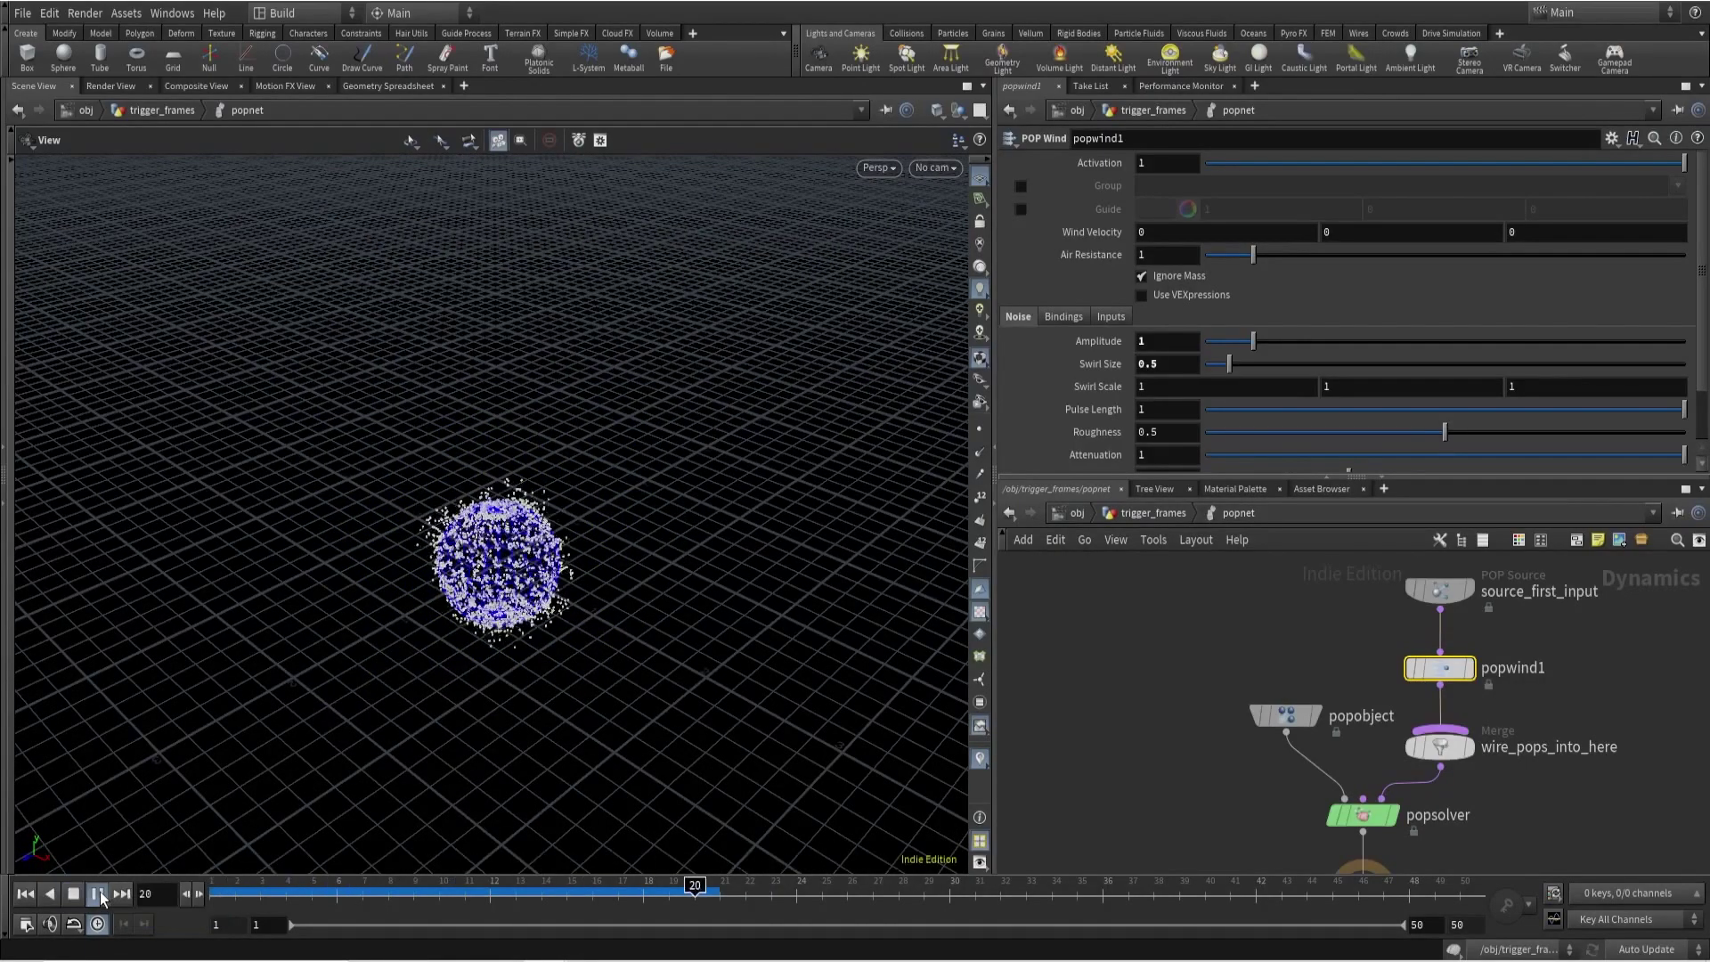
click(73, 893)
click(1429, 590)
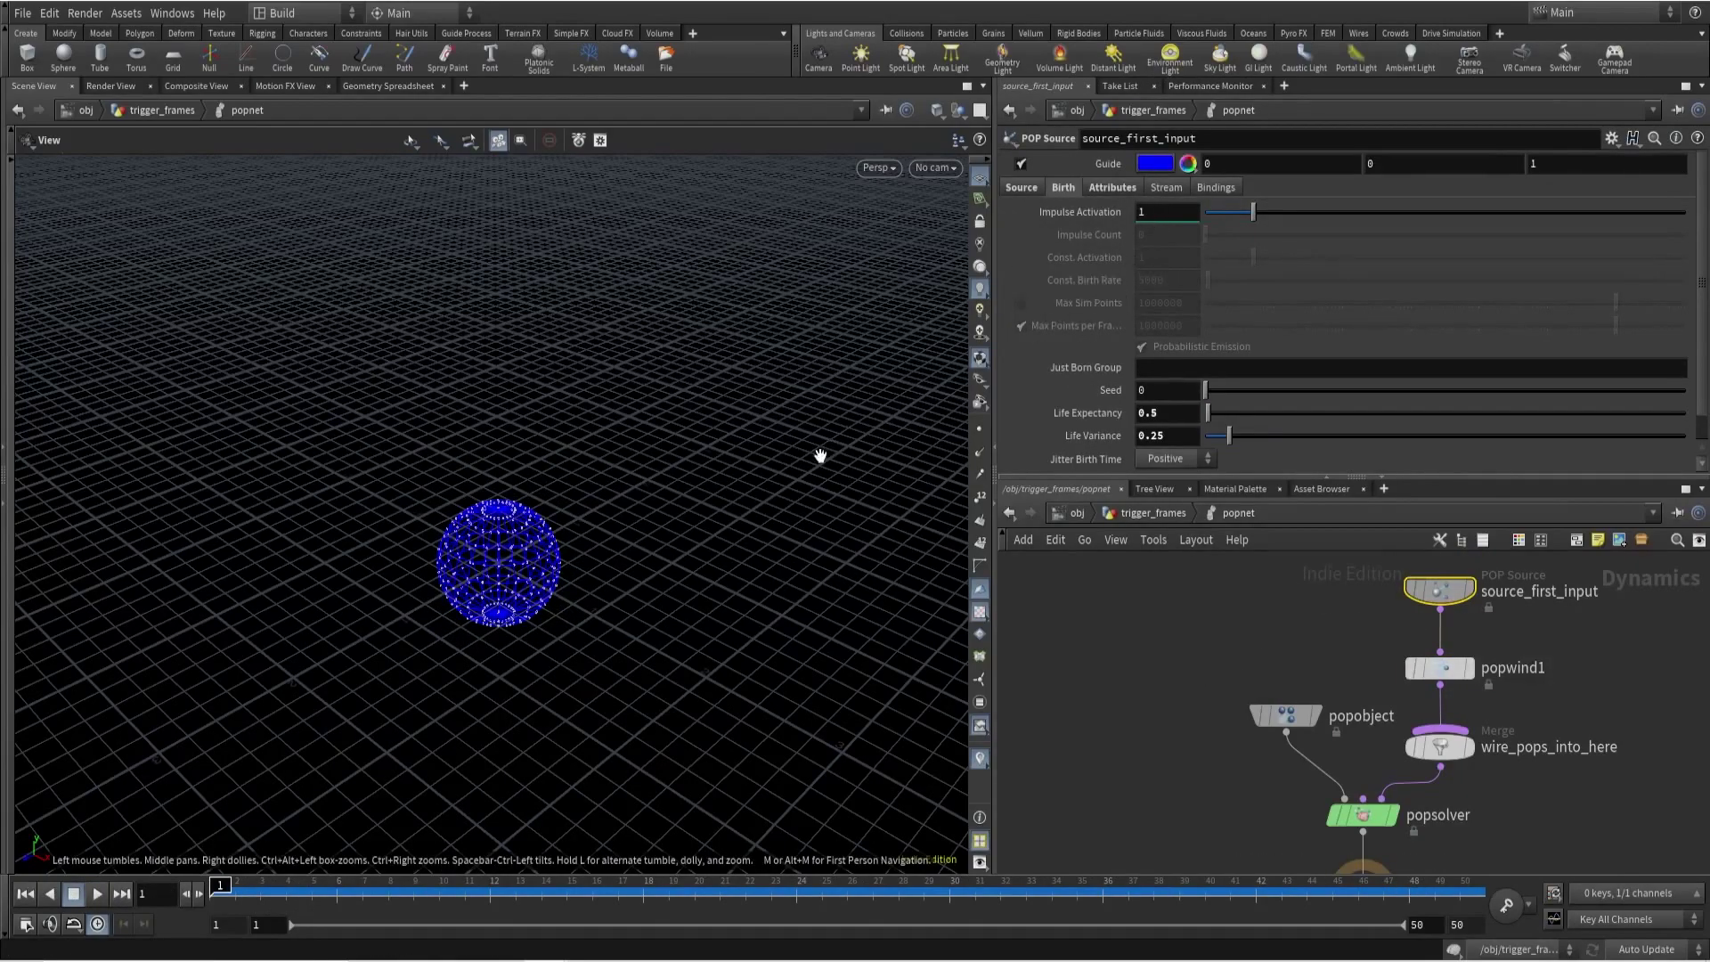
key(Up)
Try Impulse Activation 0 and play the simulation to check emission.
click(1159, 213)
text(0)
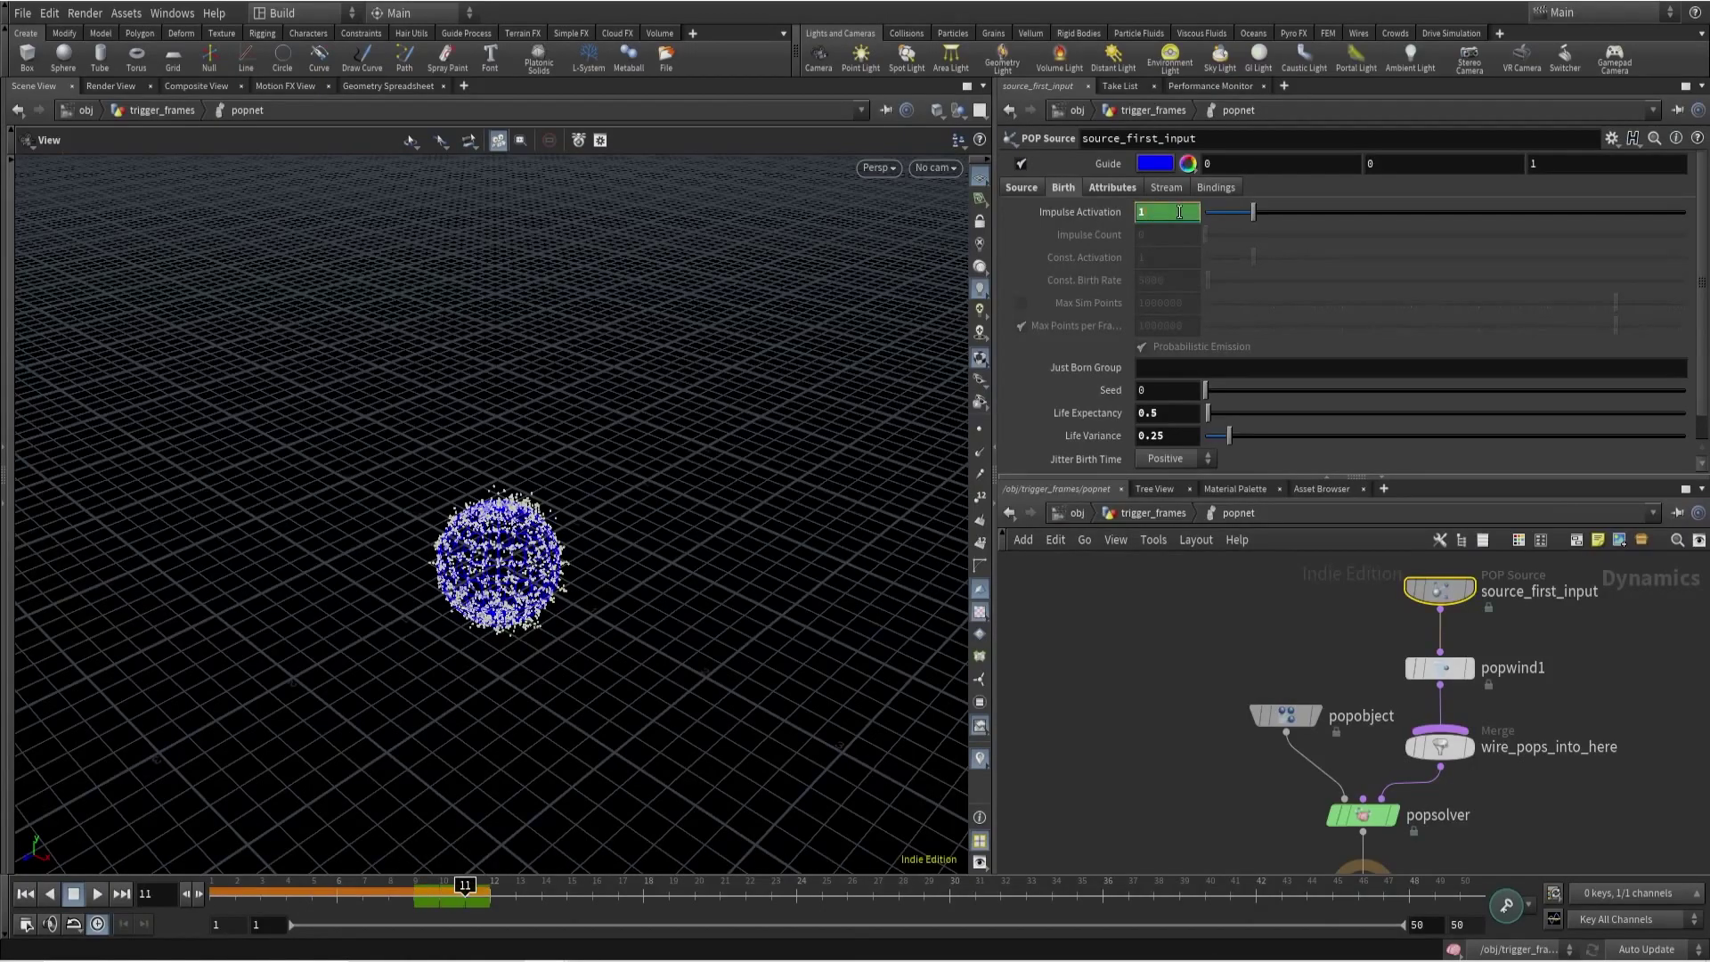
click(97, 894)
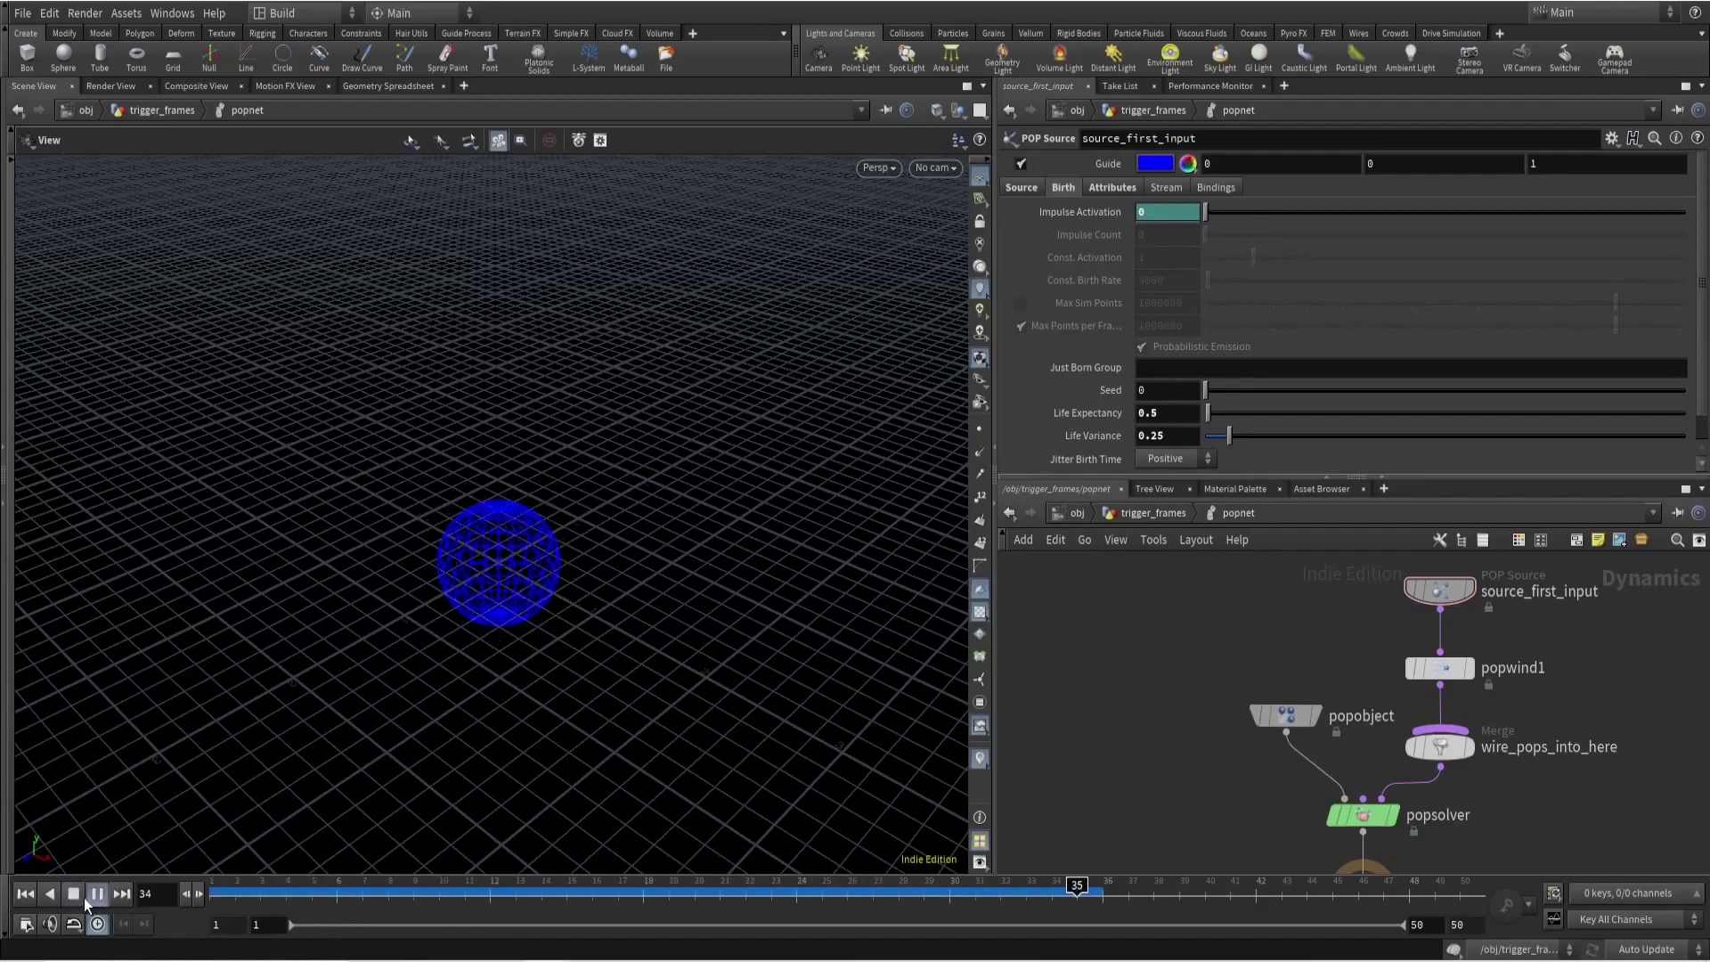
drag(260, 890, 219, 890)
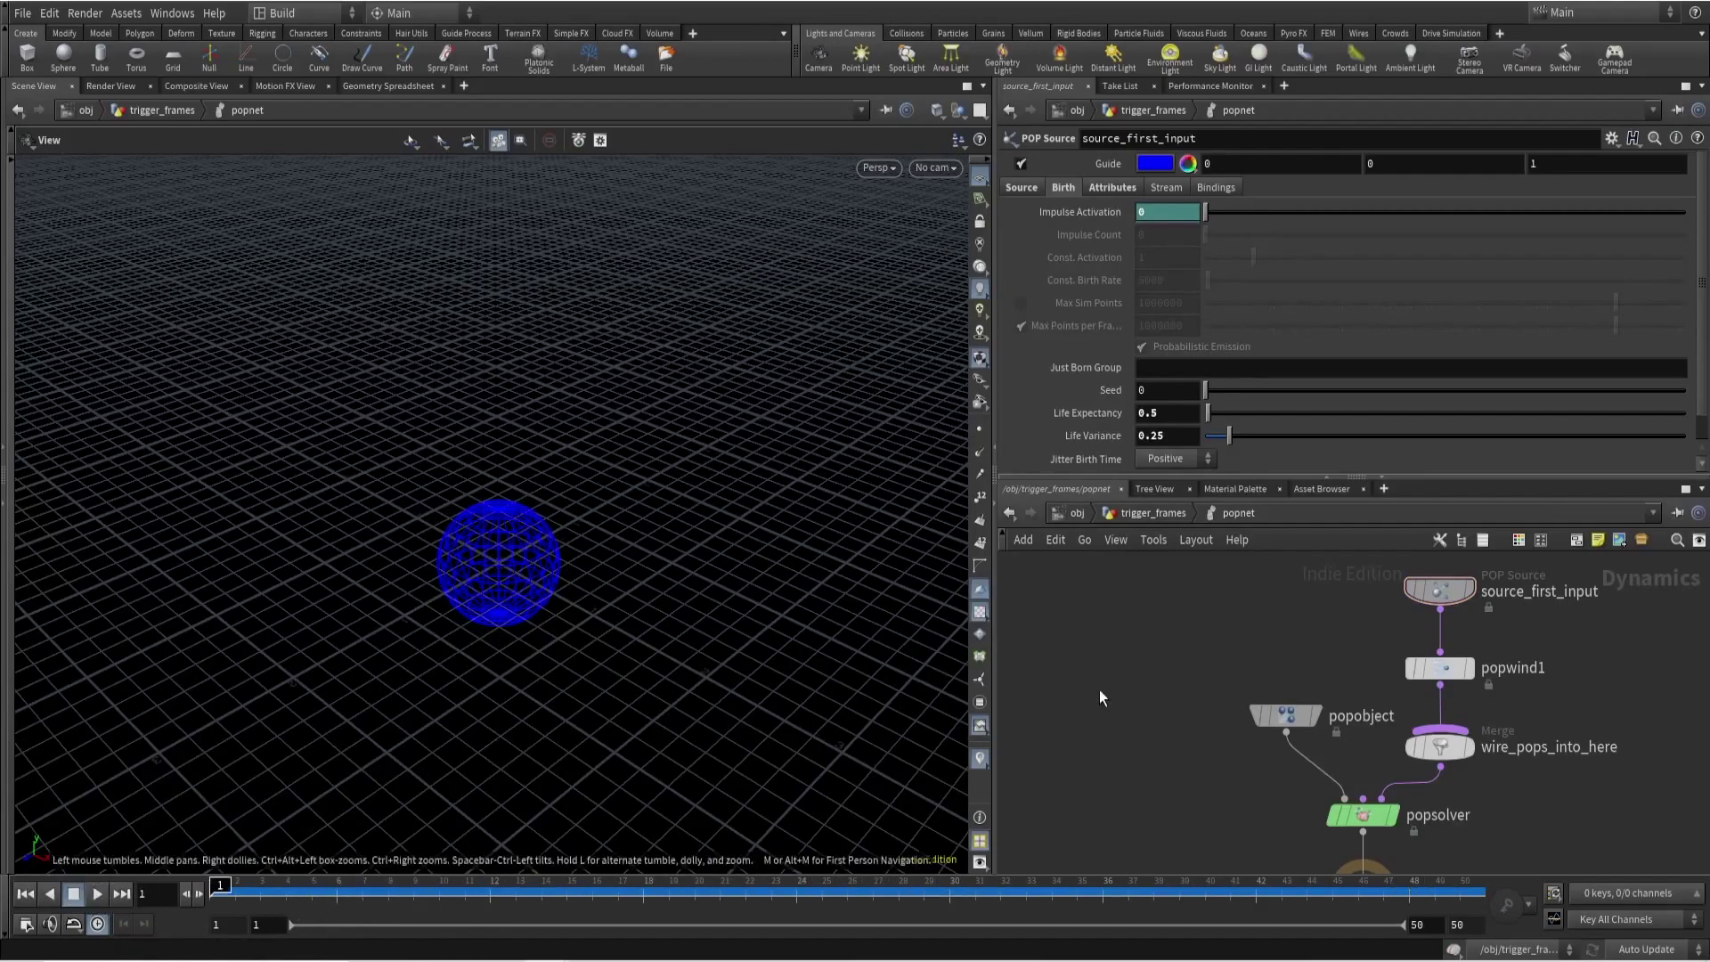
Set Impulse Activation to $F==10 and scrub and play to confirm emission at frame 10.
click(1153, 214)
text($F)
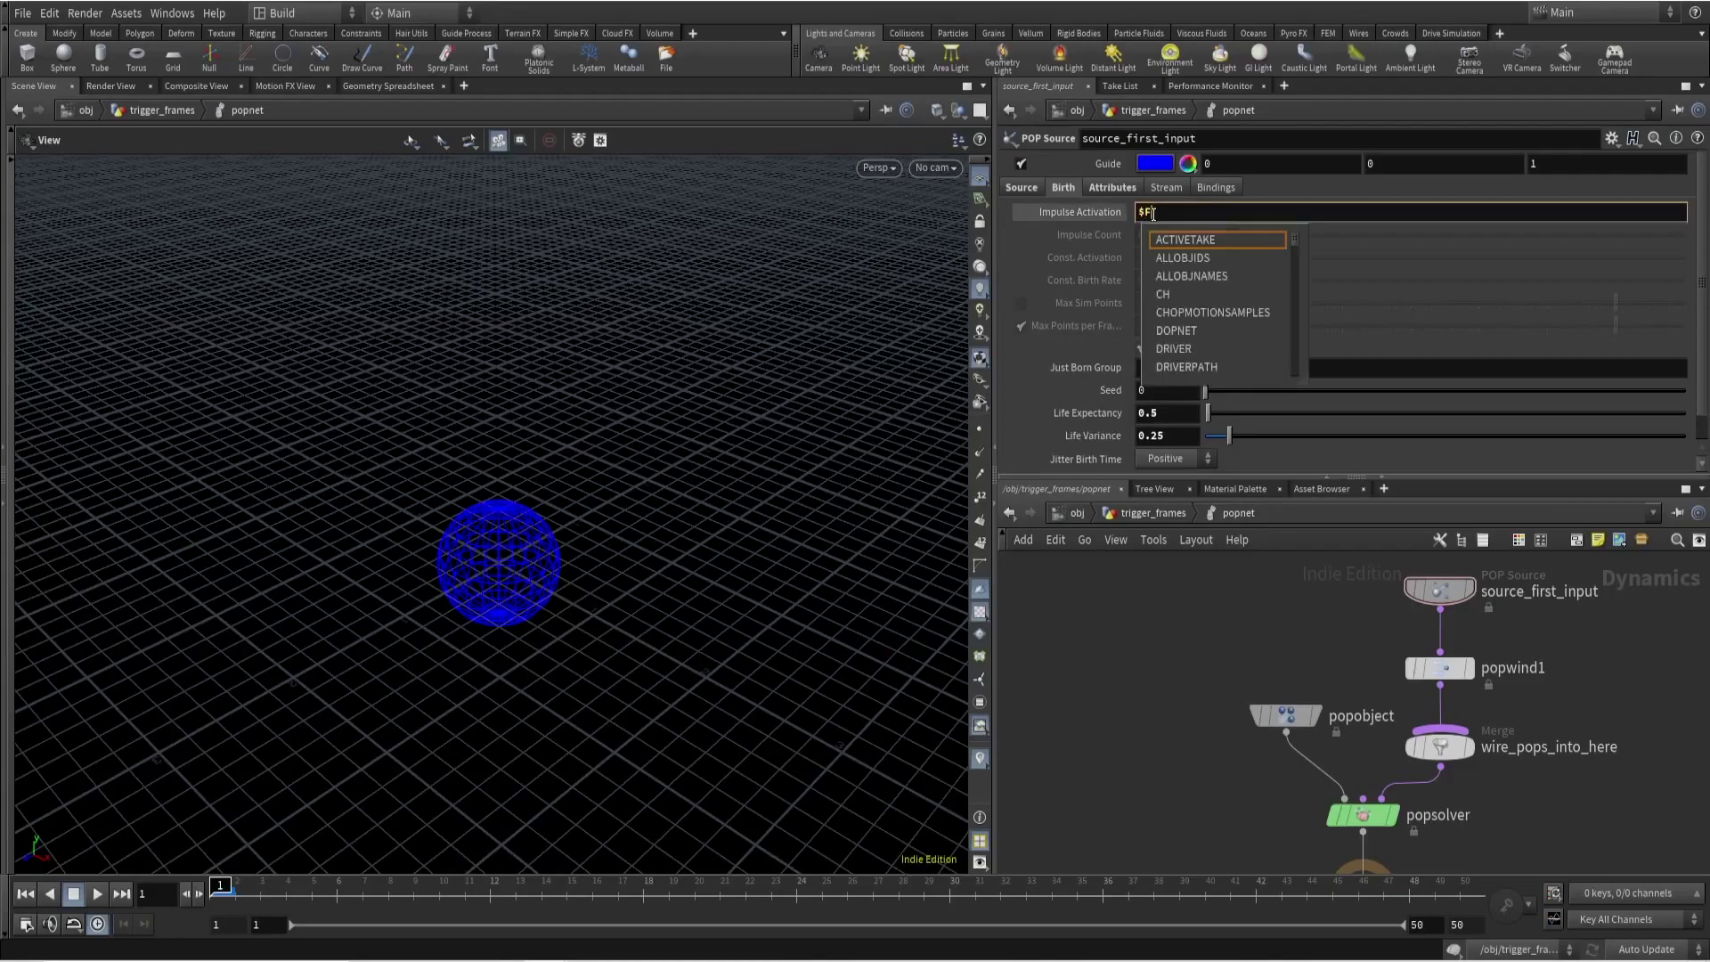
text(F==10)
key(Return)
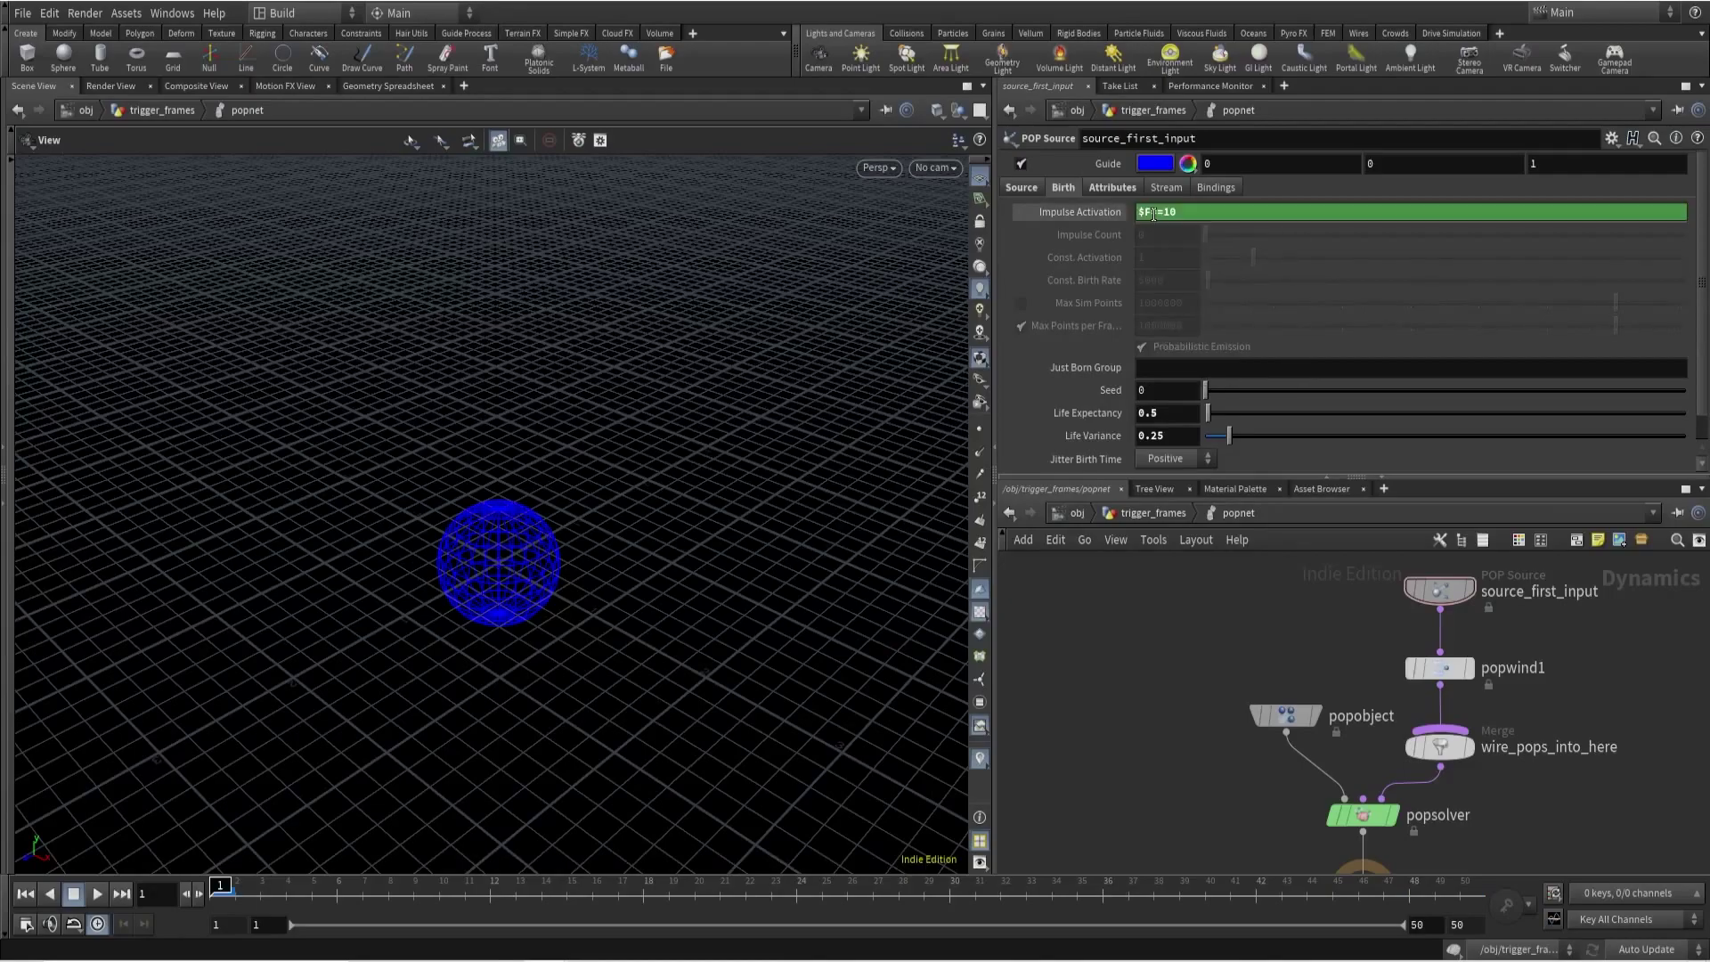
click(1123, 214)
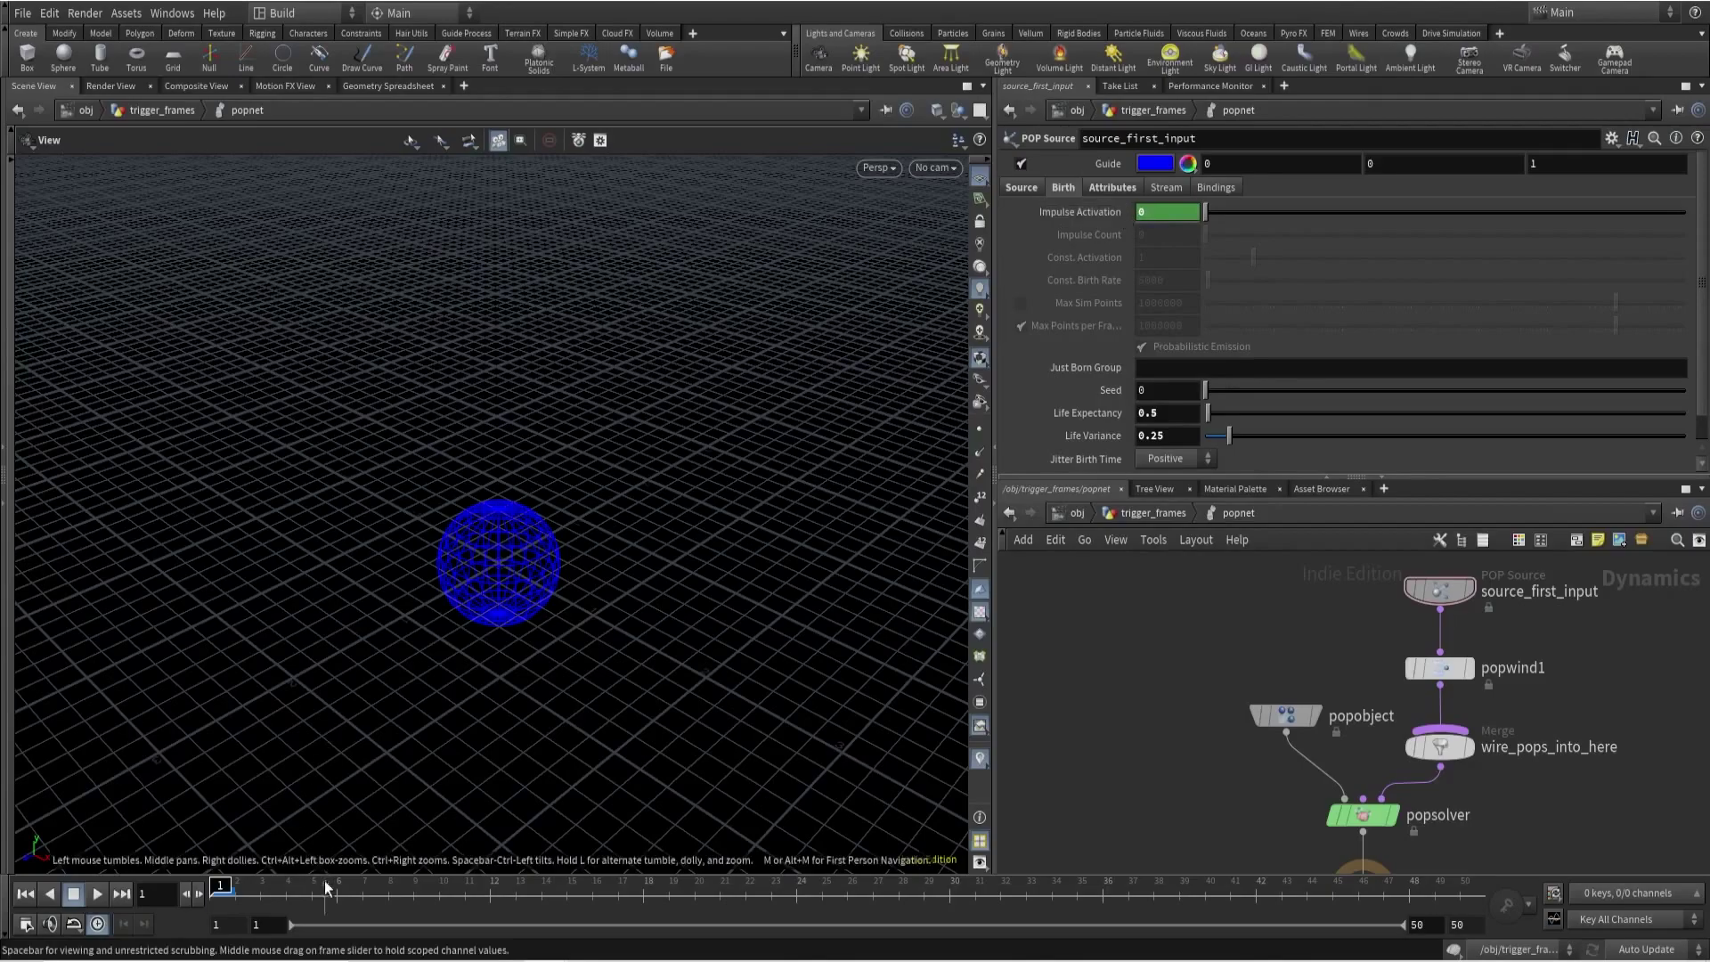
click(440, 895)
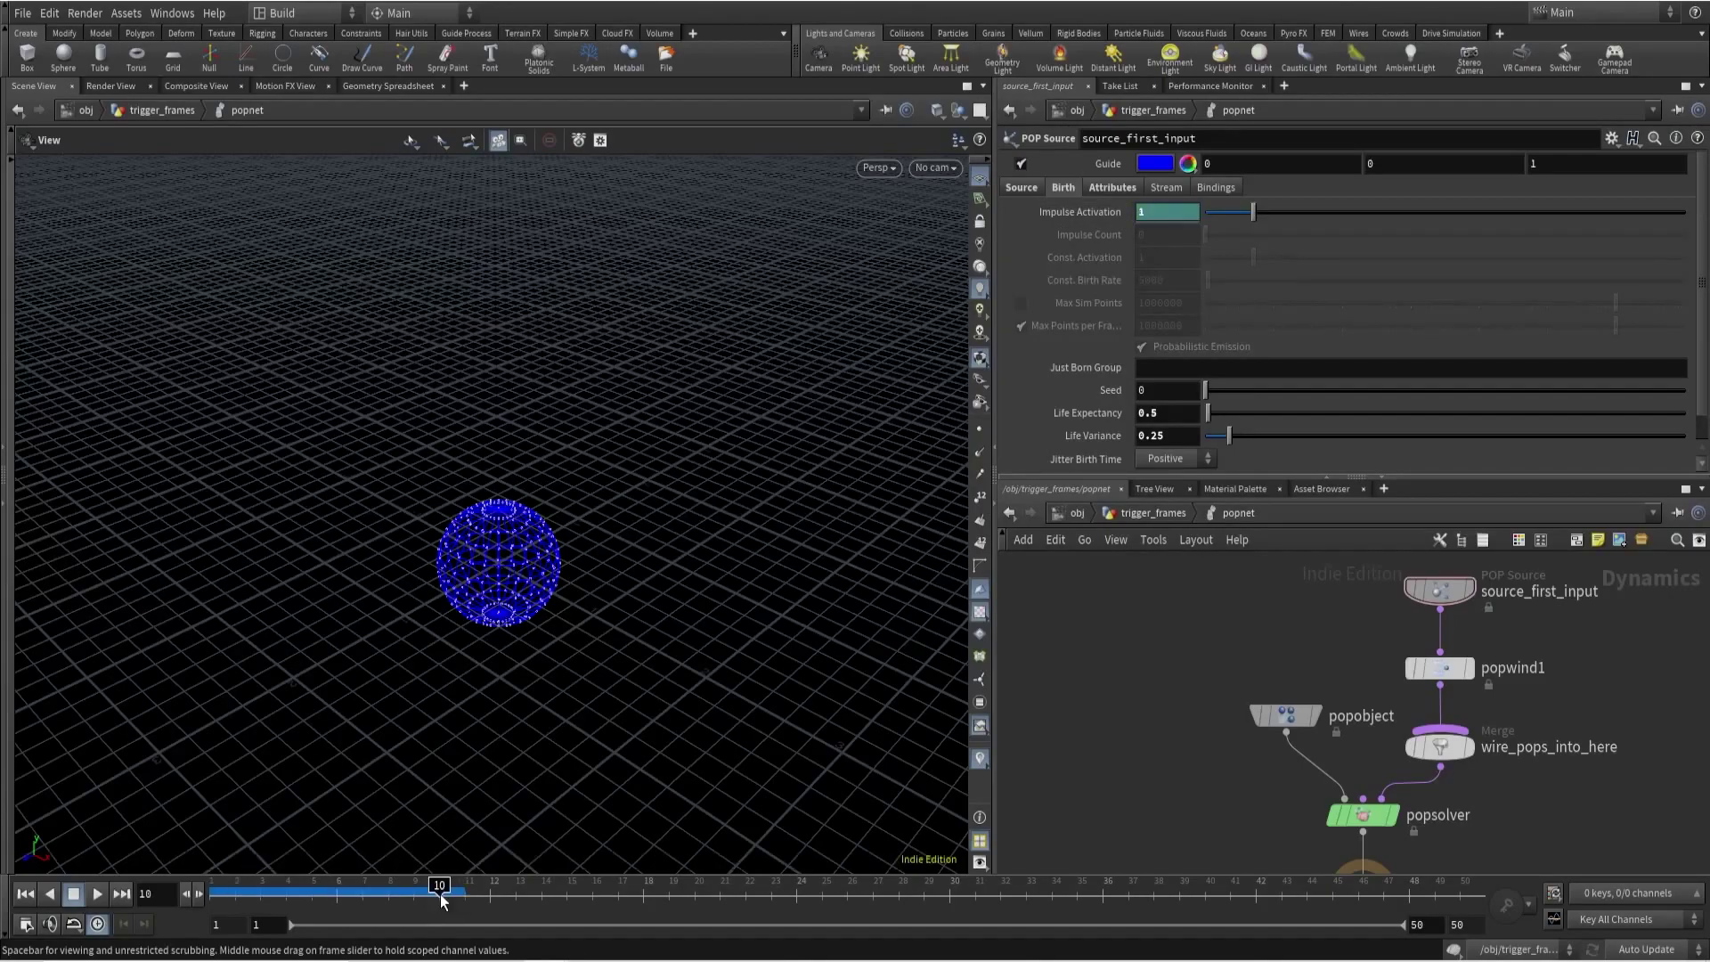
drag(440, 894, 113, 909)
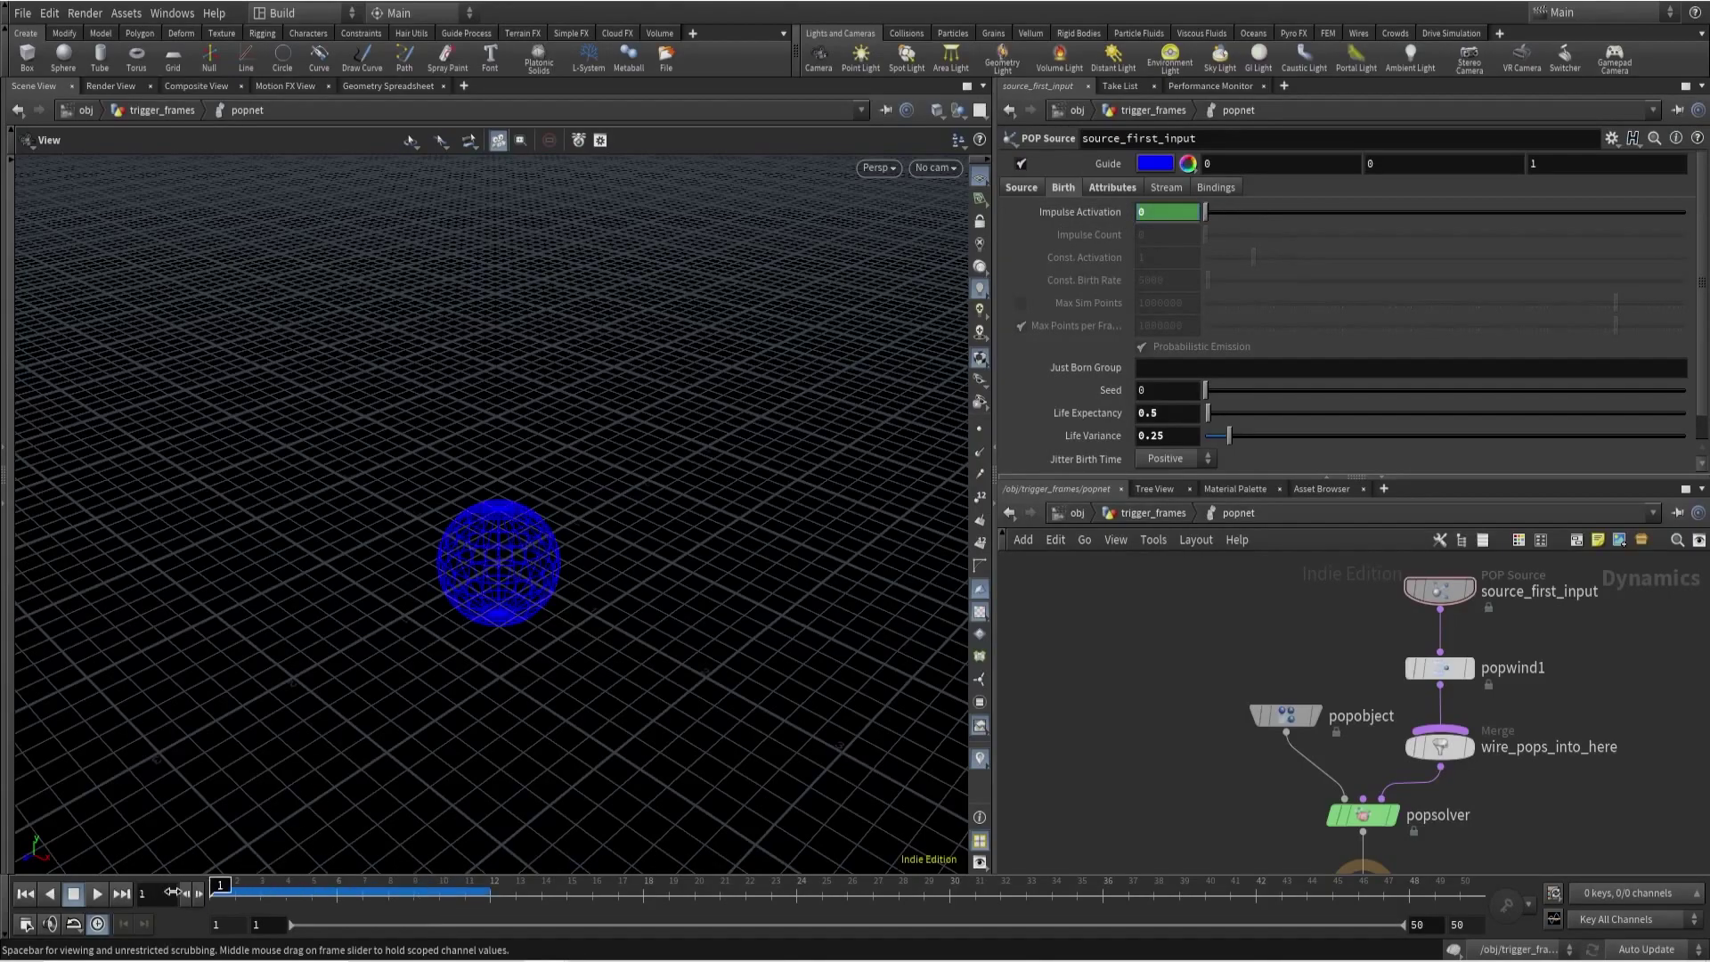
click(96, 896)
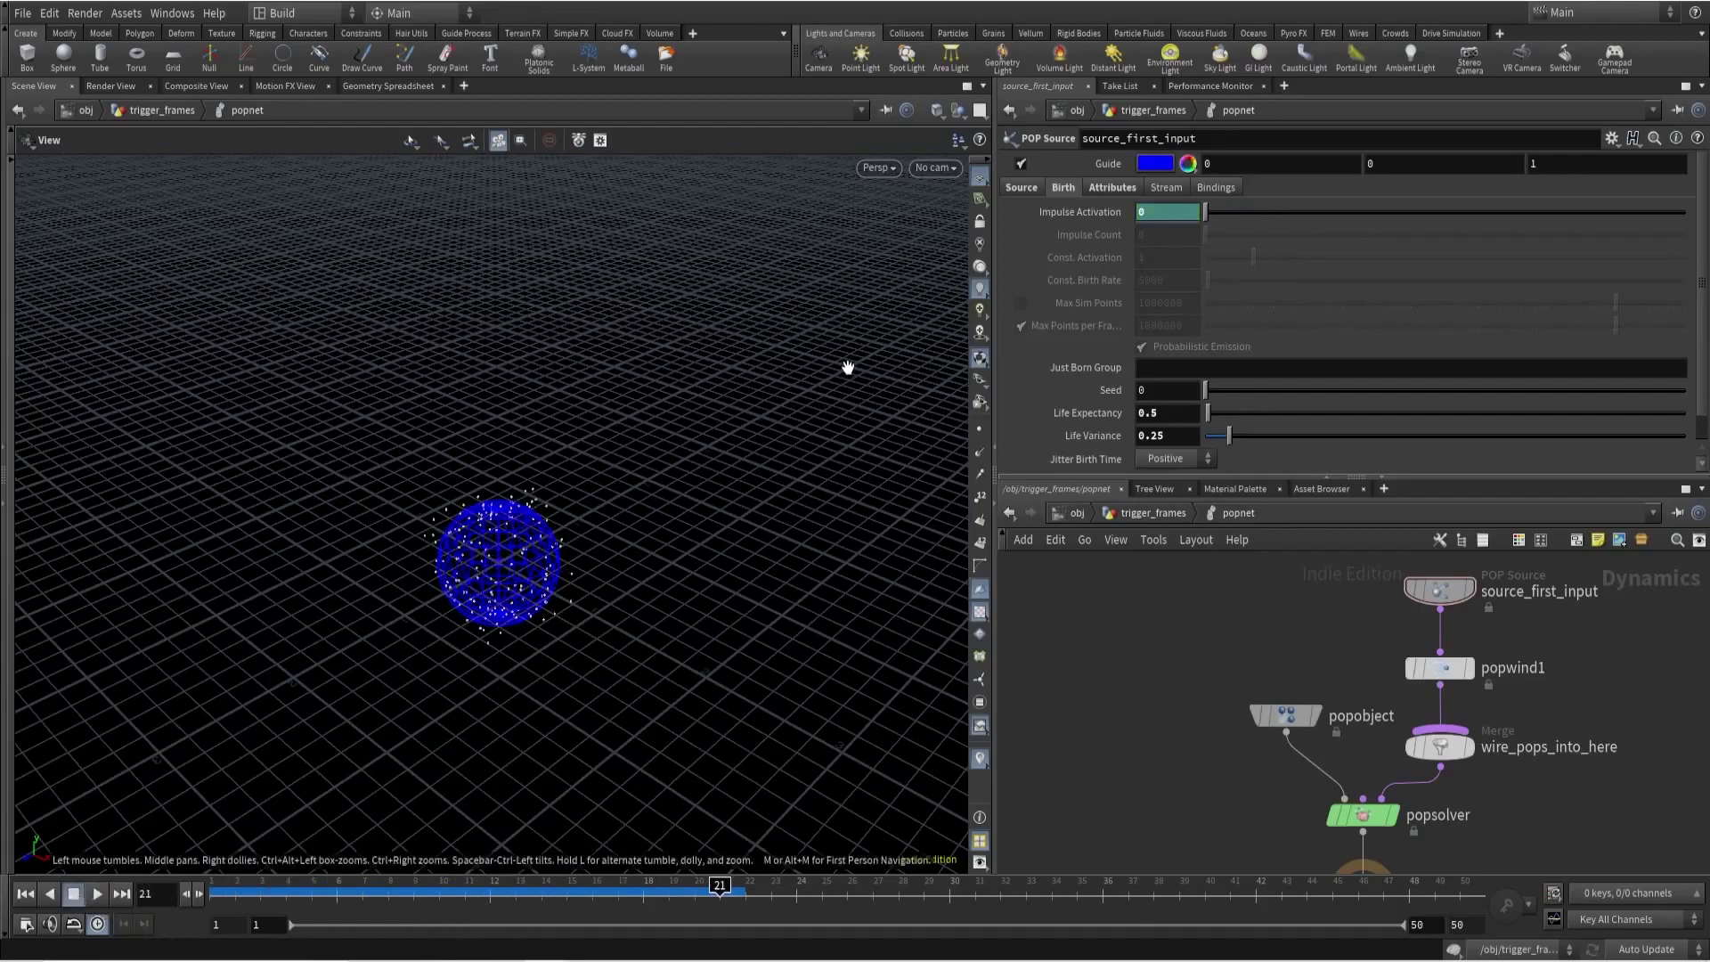
click(1089, 211)
drag(1179, 214, 1186, 224)
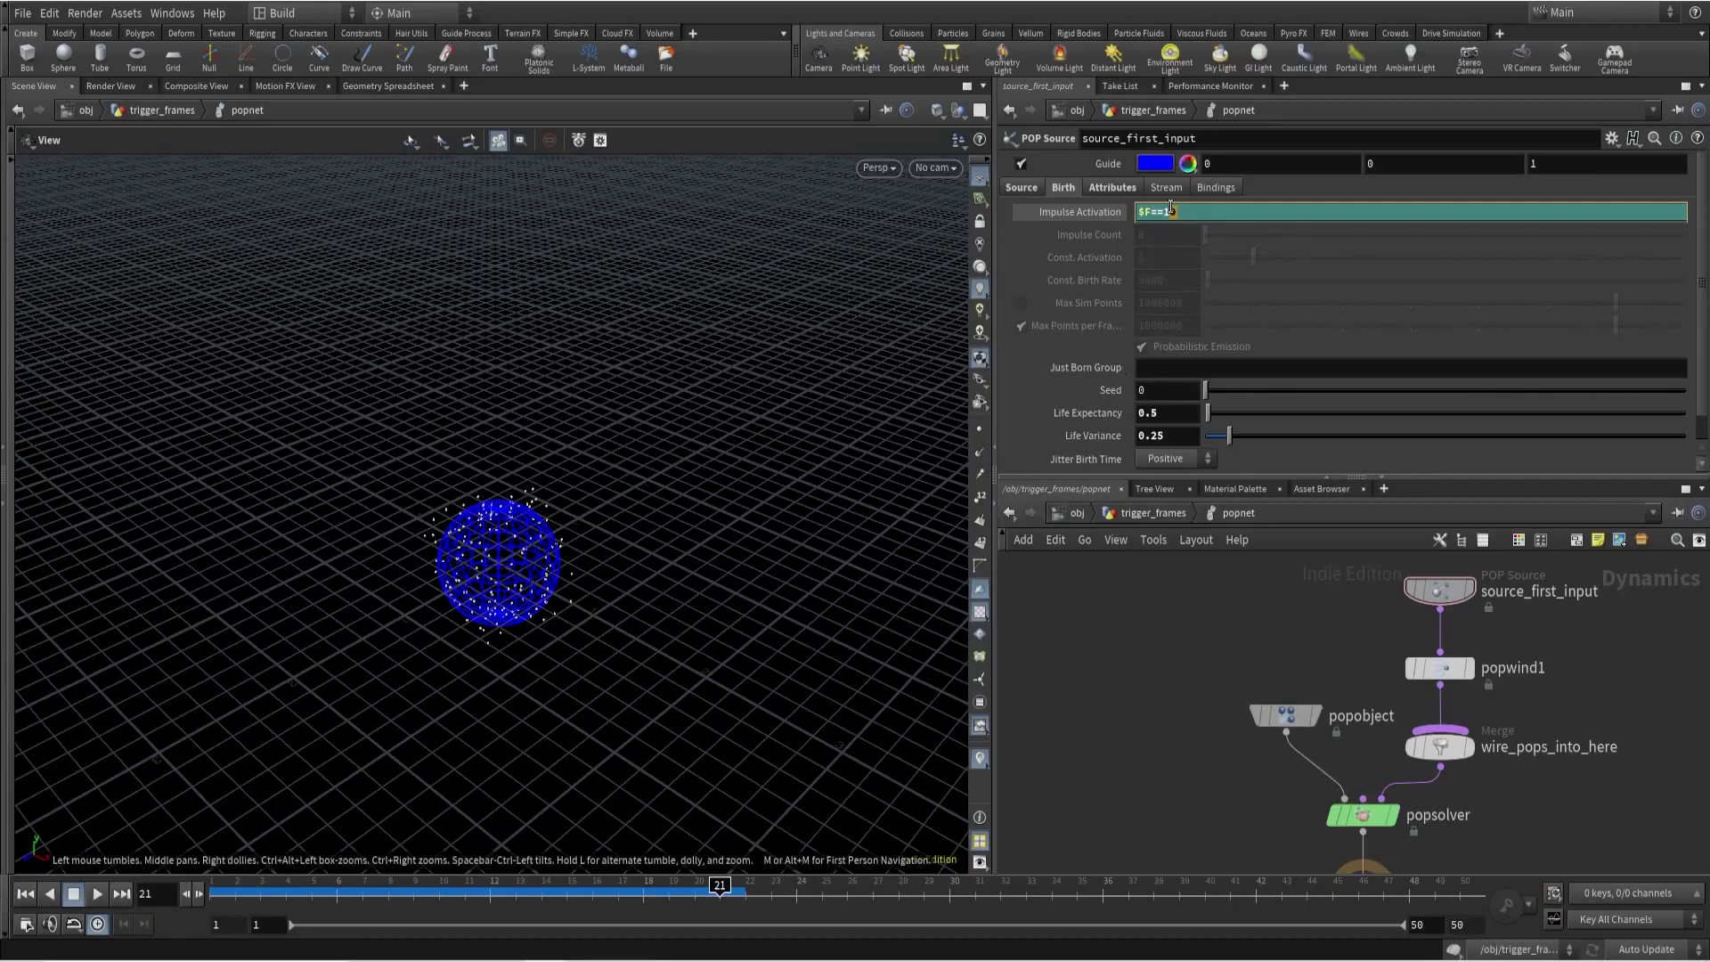
Rewind to frame 1 and set Impulse Activation to the expression $F>10.
right_click(1202, 210)
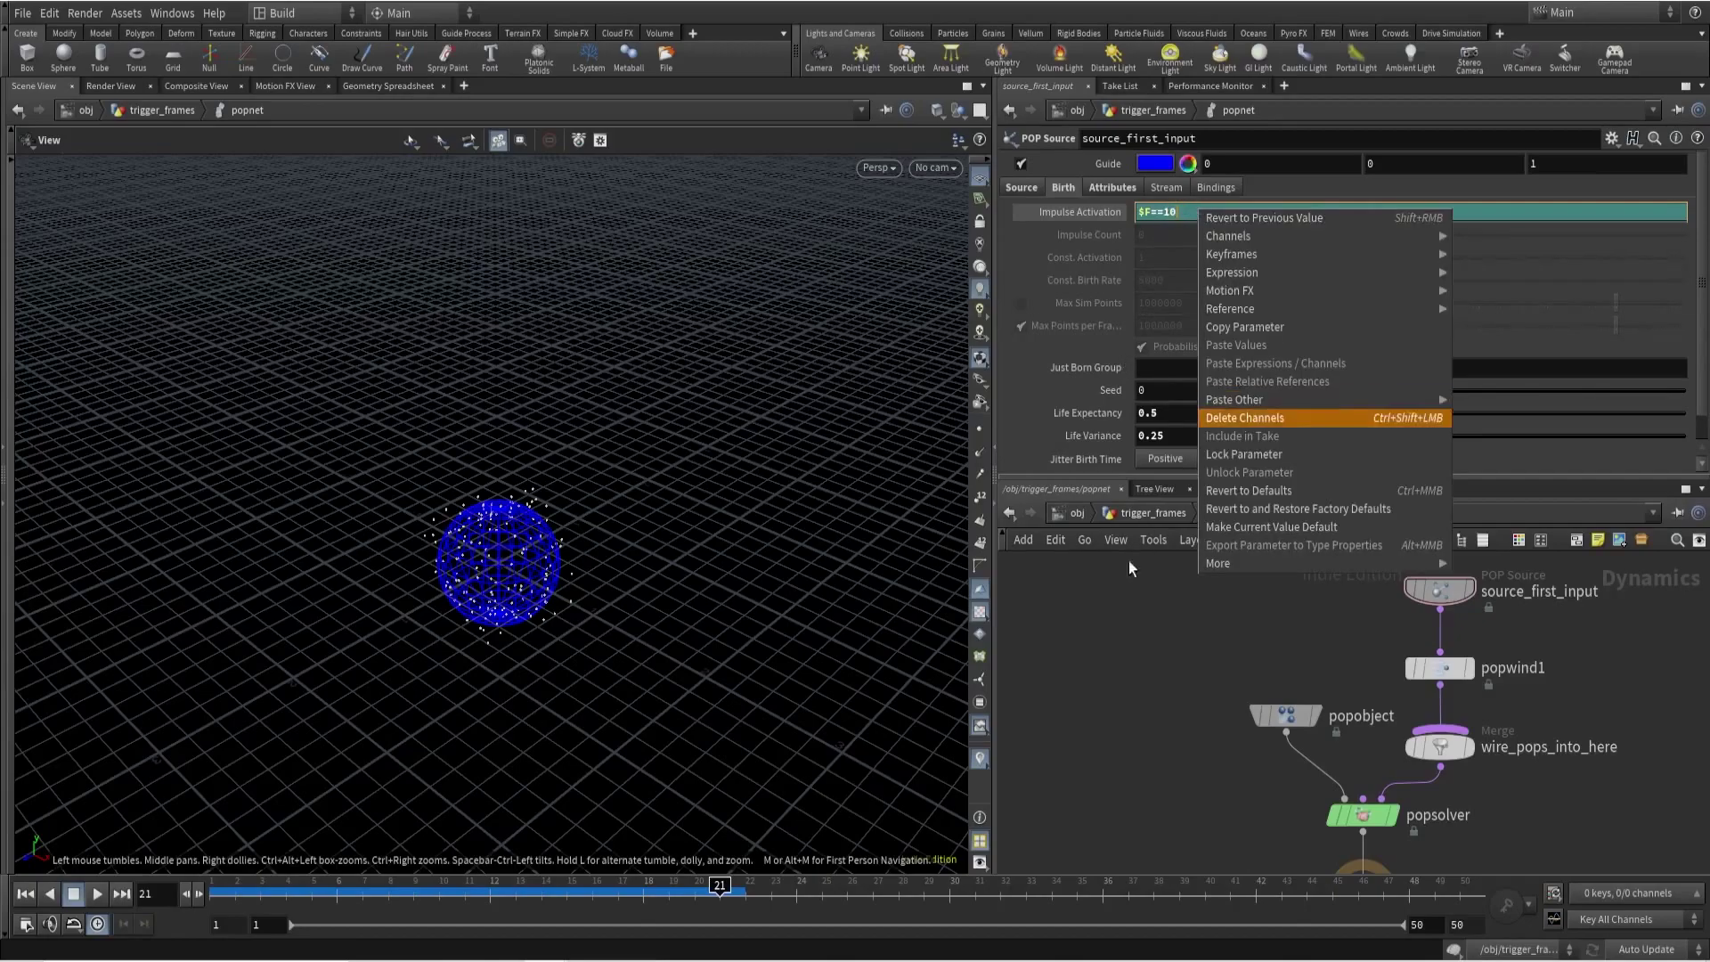
click(1104, 600)
key(ctrl+Up)
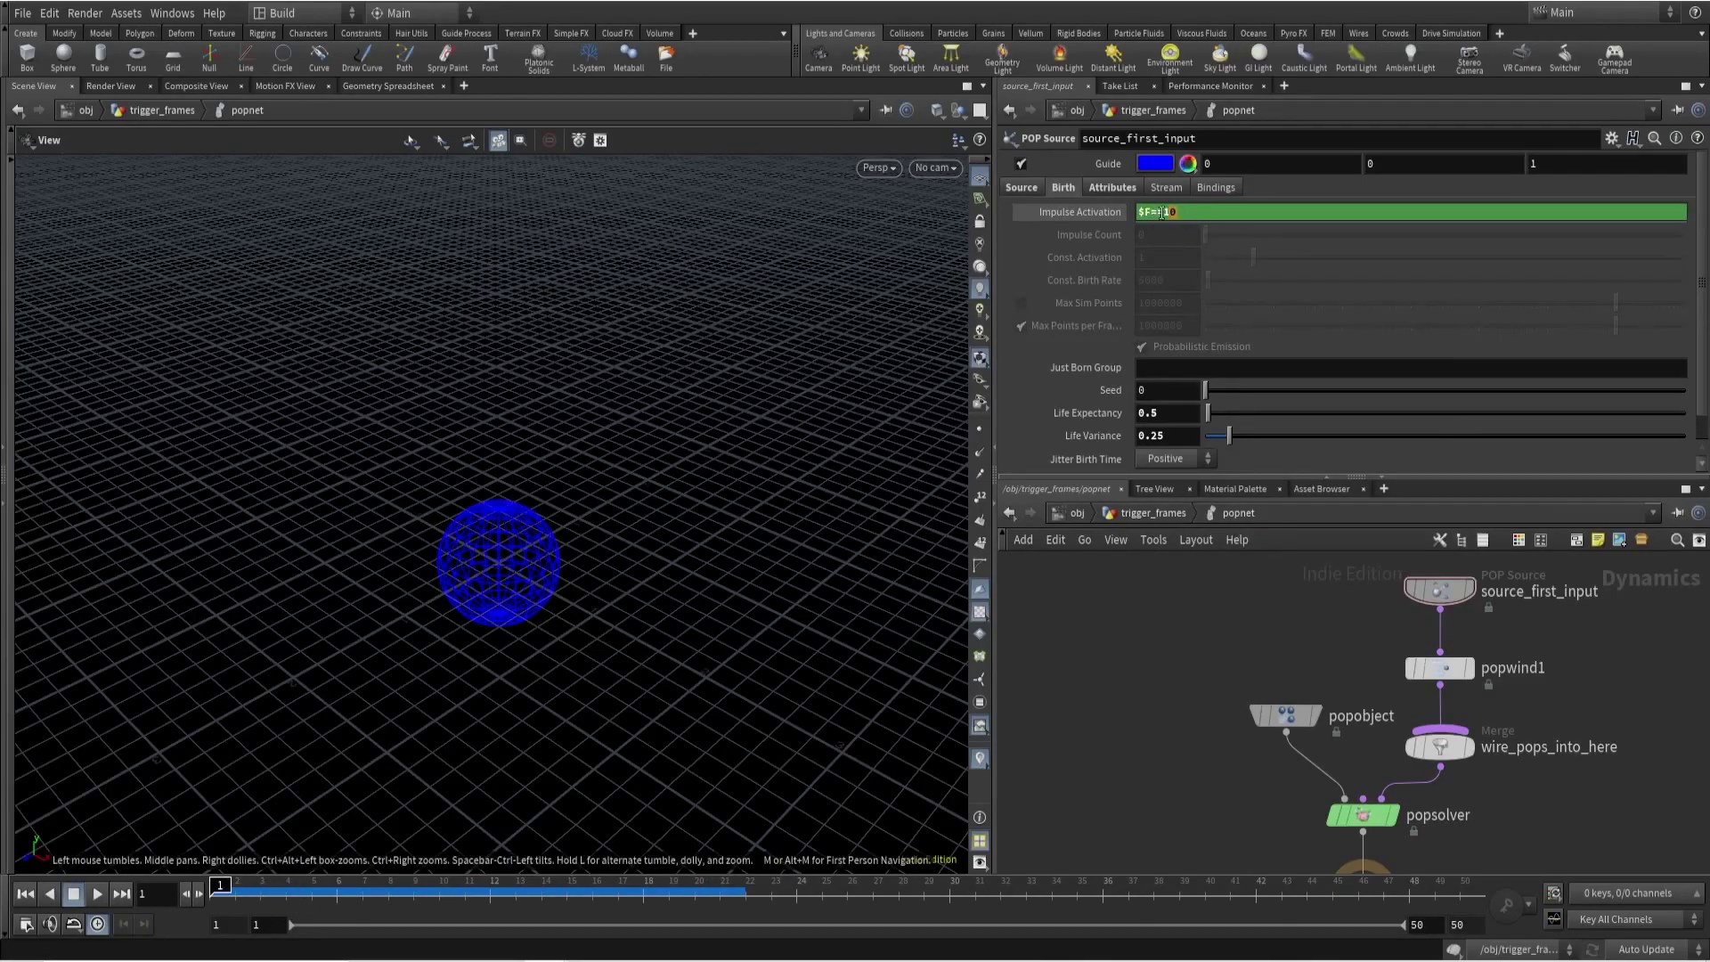
click(1176, 212)
key(BackSpace)
key(BackSpace)
key(BackSpace)
key(BackSpace)
text(>10)
key(Return)
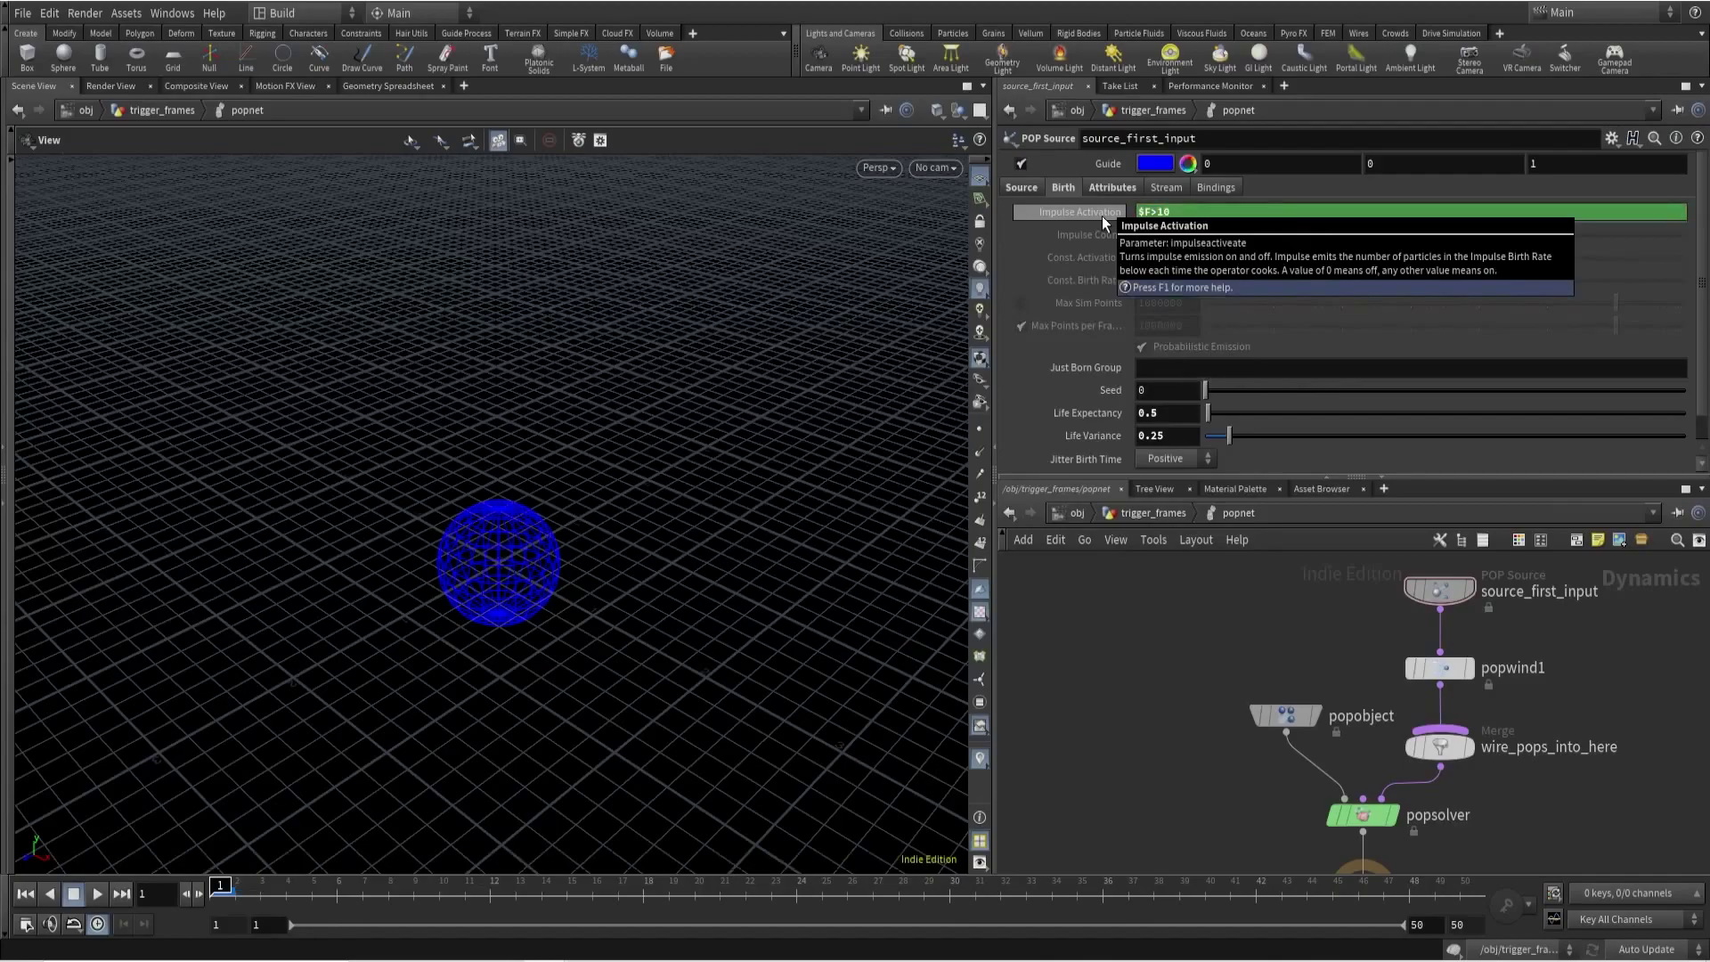
Play and rewind the simulation to test $F>10, then clear the expression so Impulse Activation reads 1.
click(97, 894)
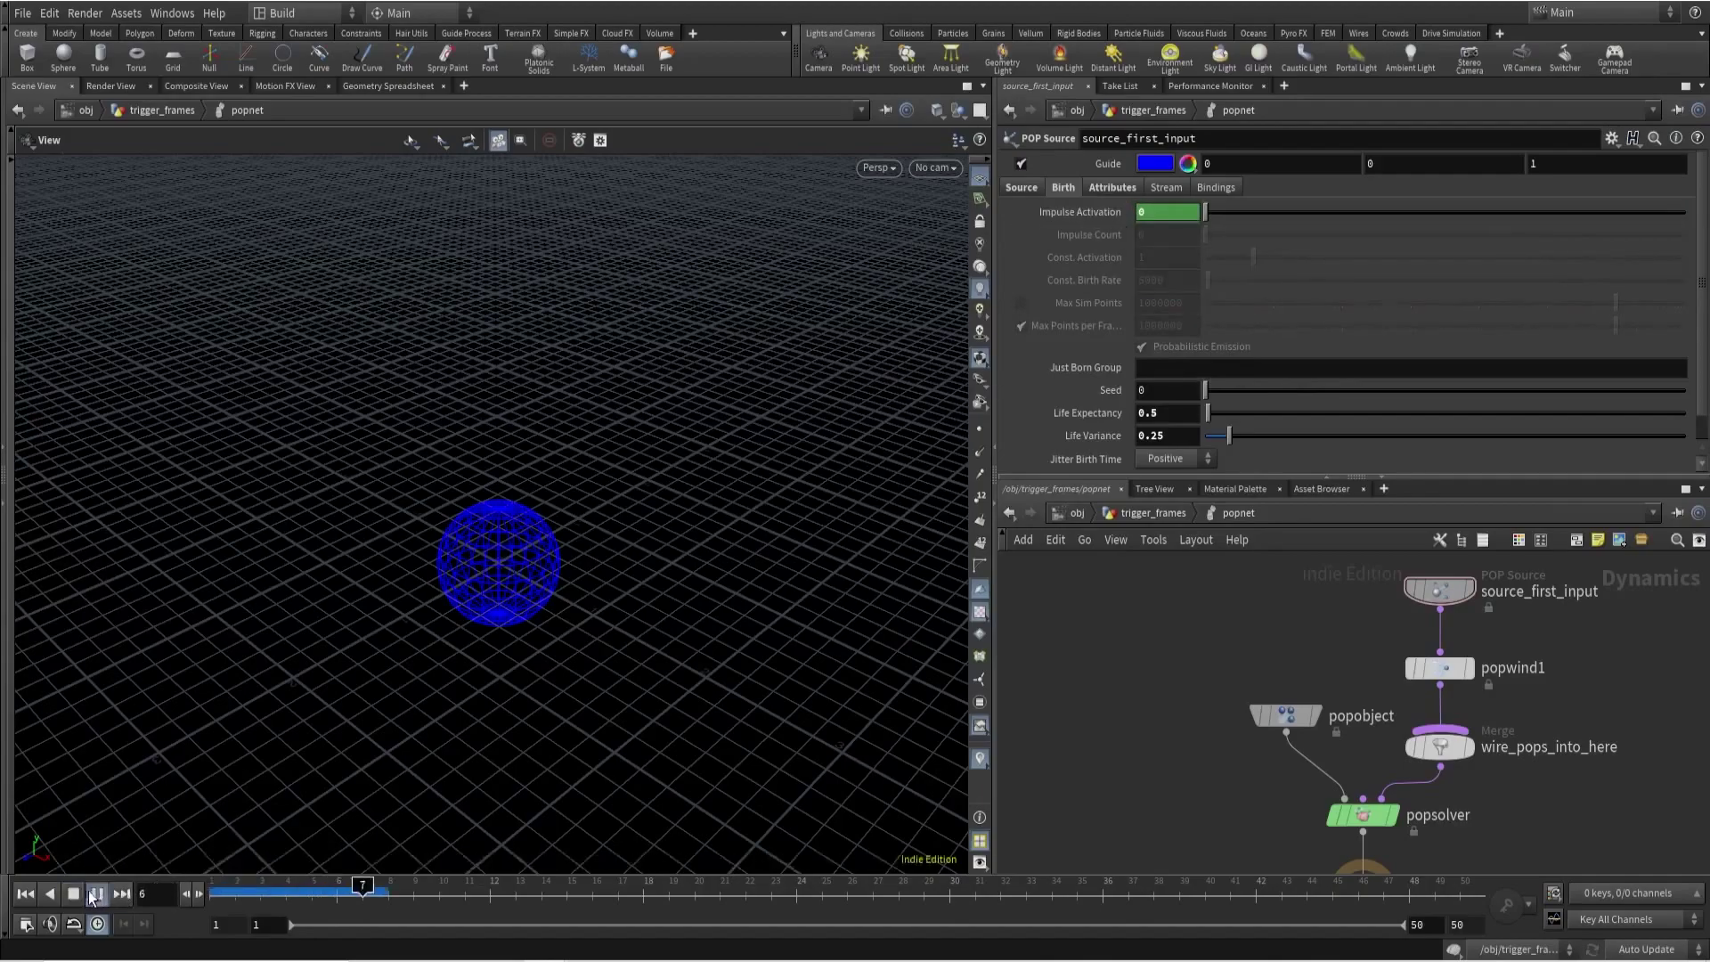
click(1089, 208)
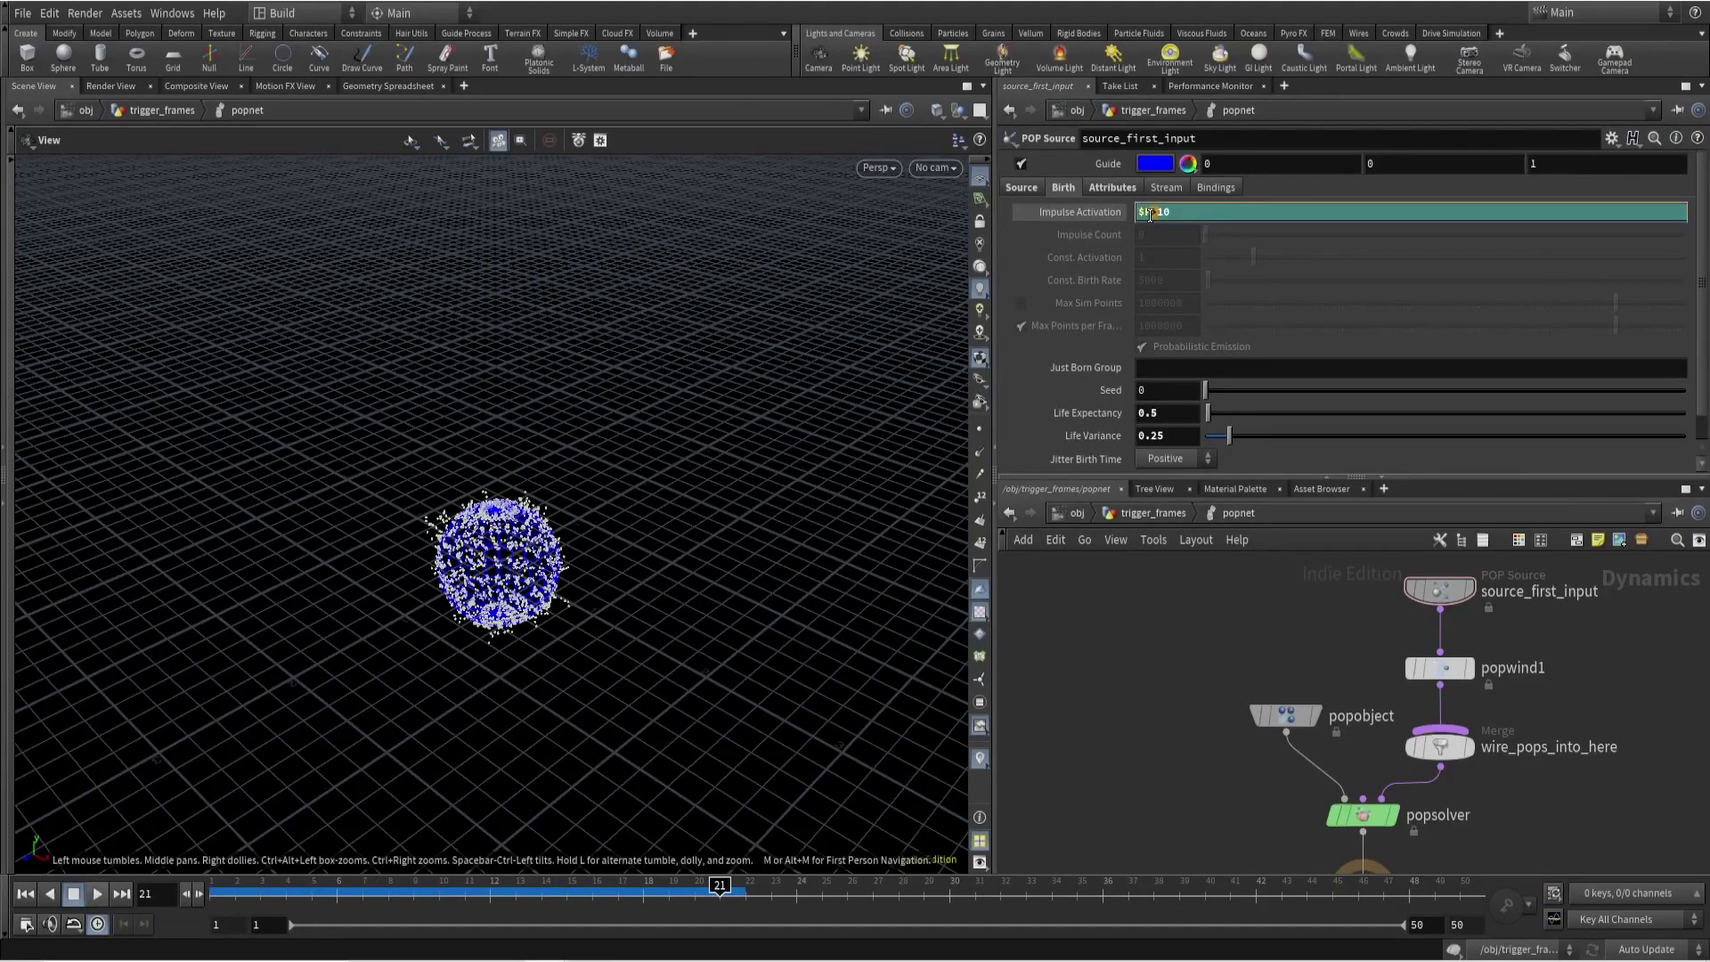
click(1119, 216)
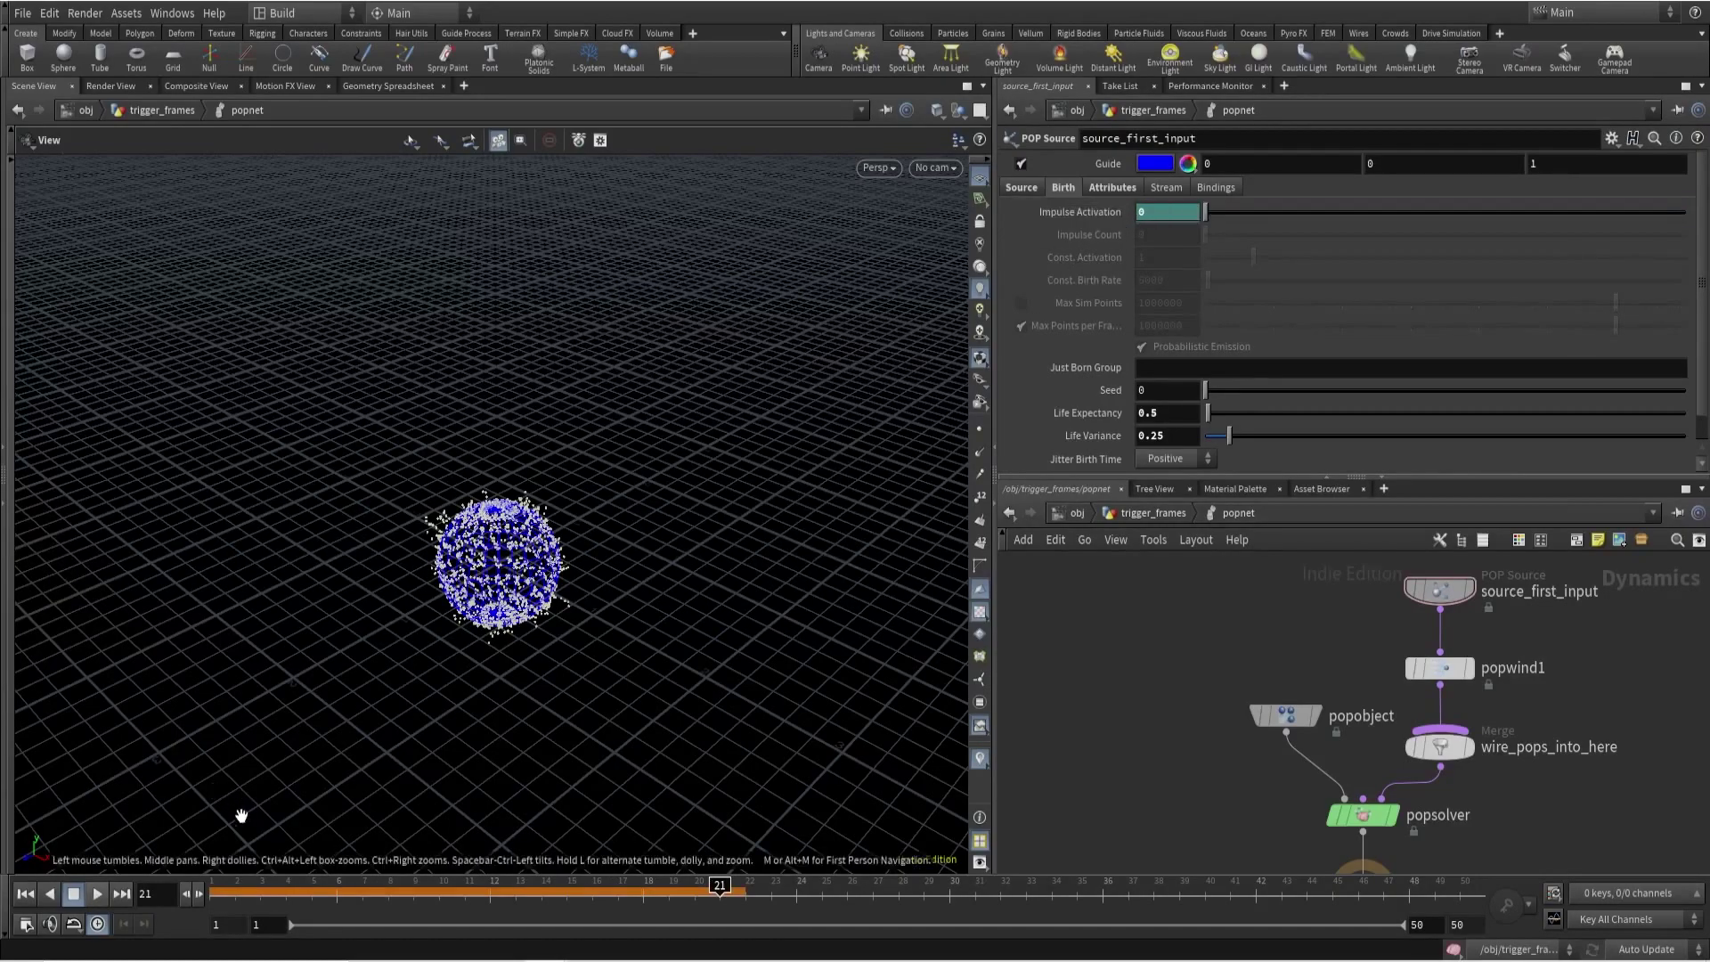
click(50, 894)
click(97, 893)
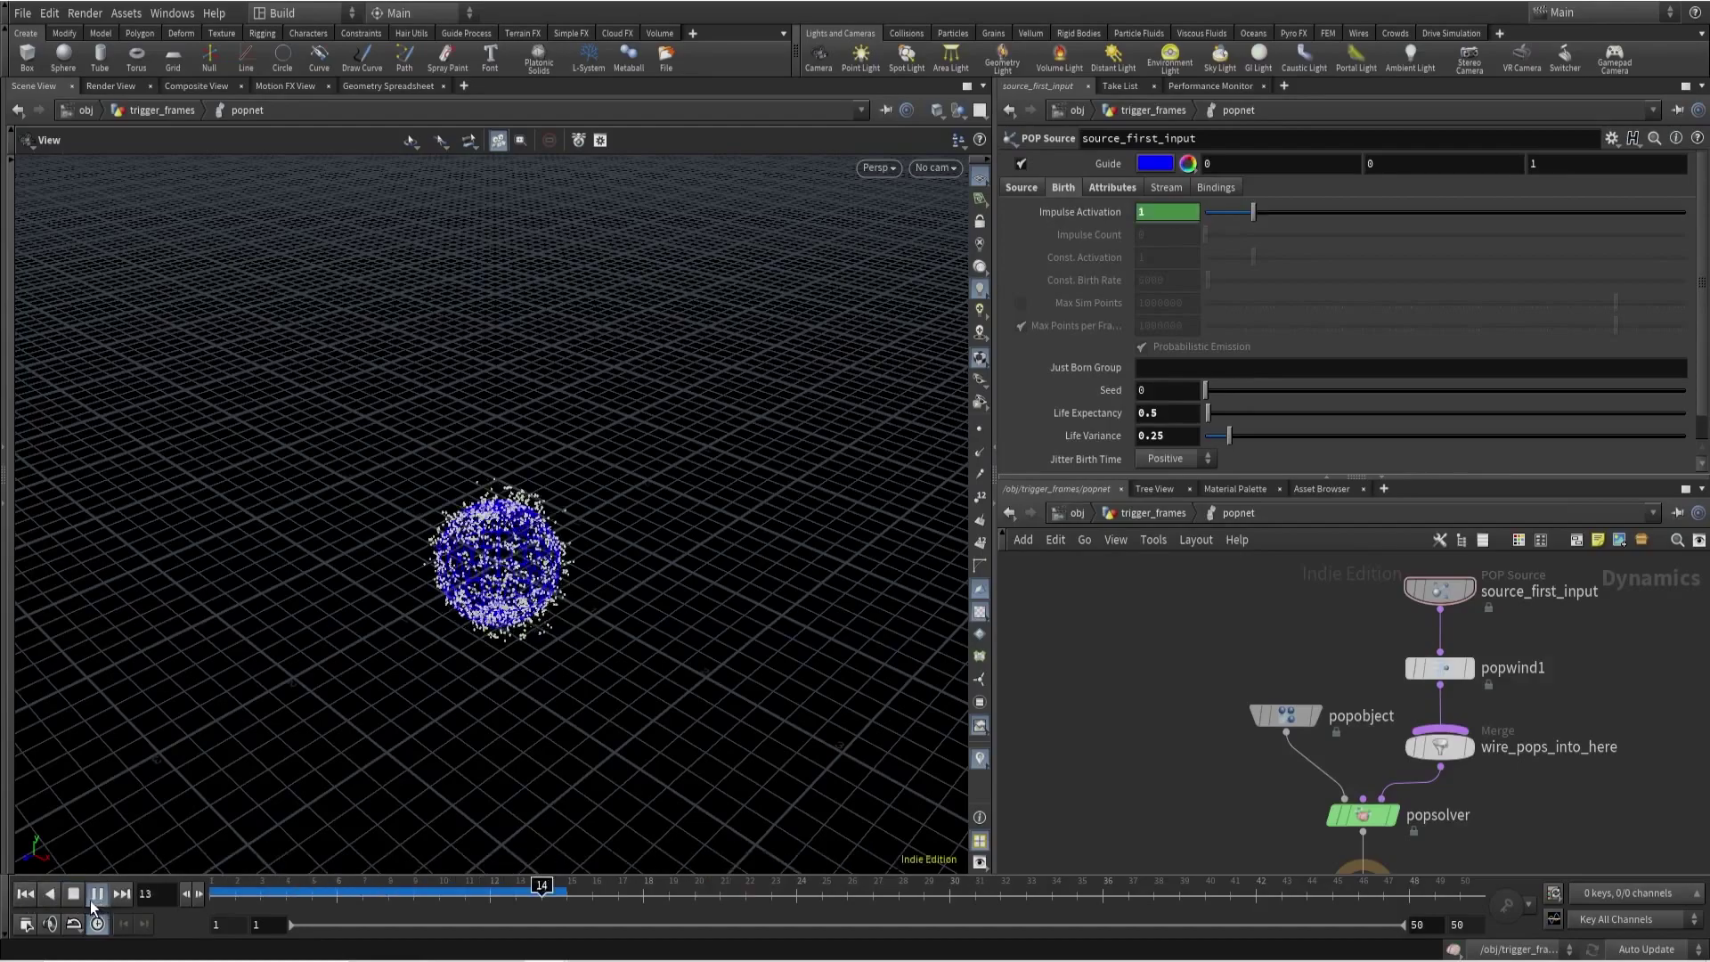
click(90, 899)
click(25, 893)
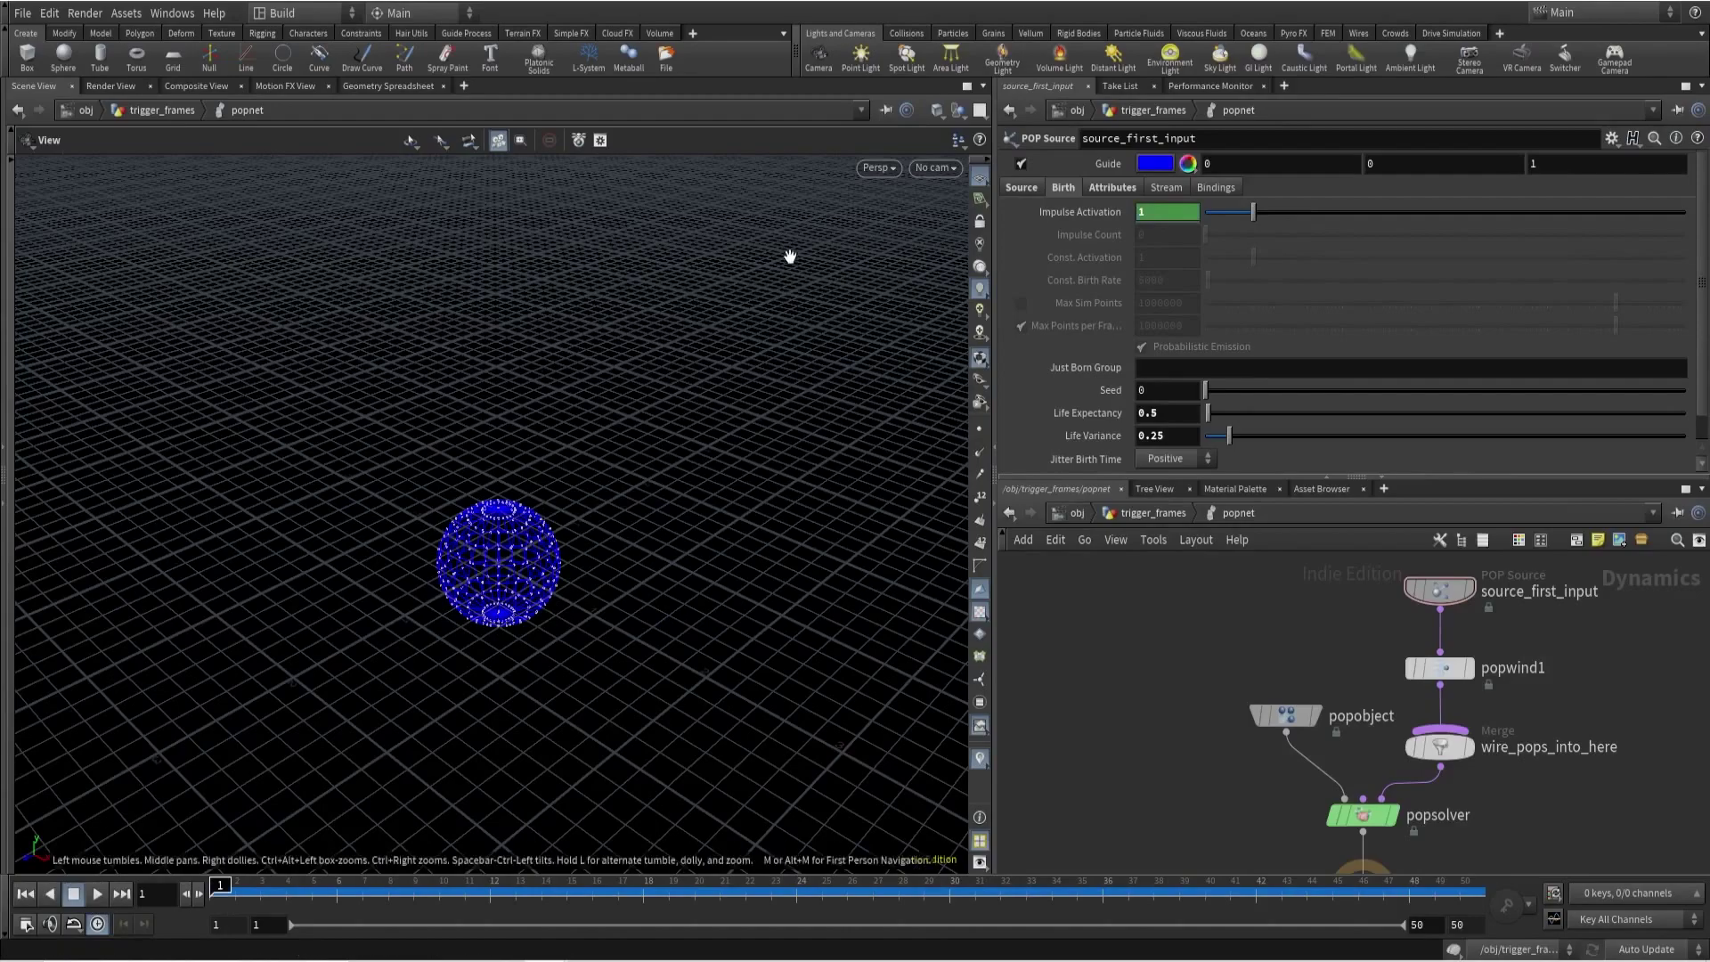
ctrl+shift+click(1156, 214)
click(1156, 214)
Set Impulse Activation to $F%5==0 and play the simulation to check the pulsed bursts.
text($)
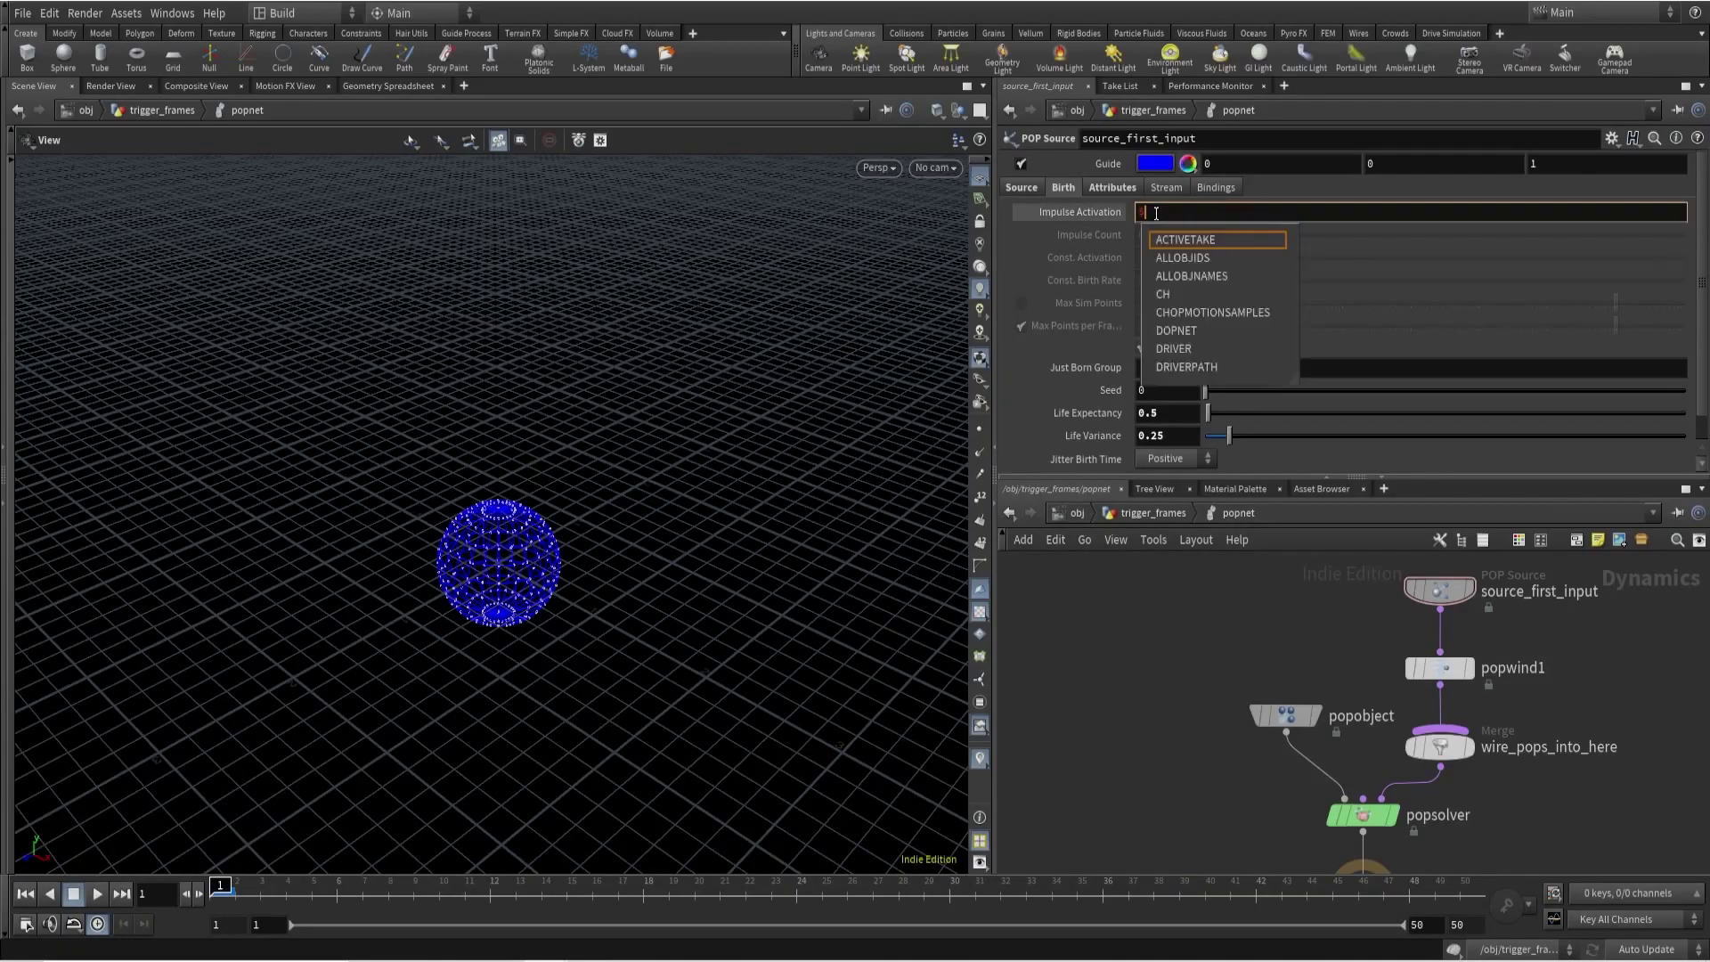
text(F==)
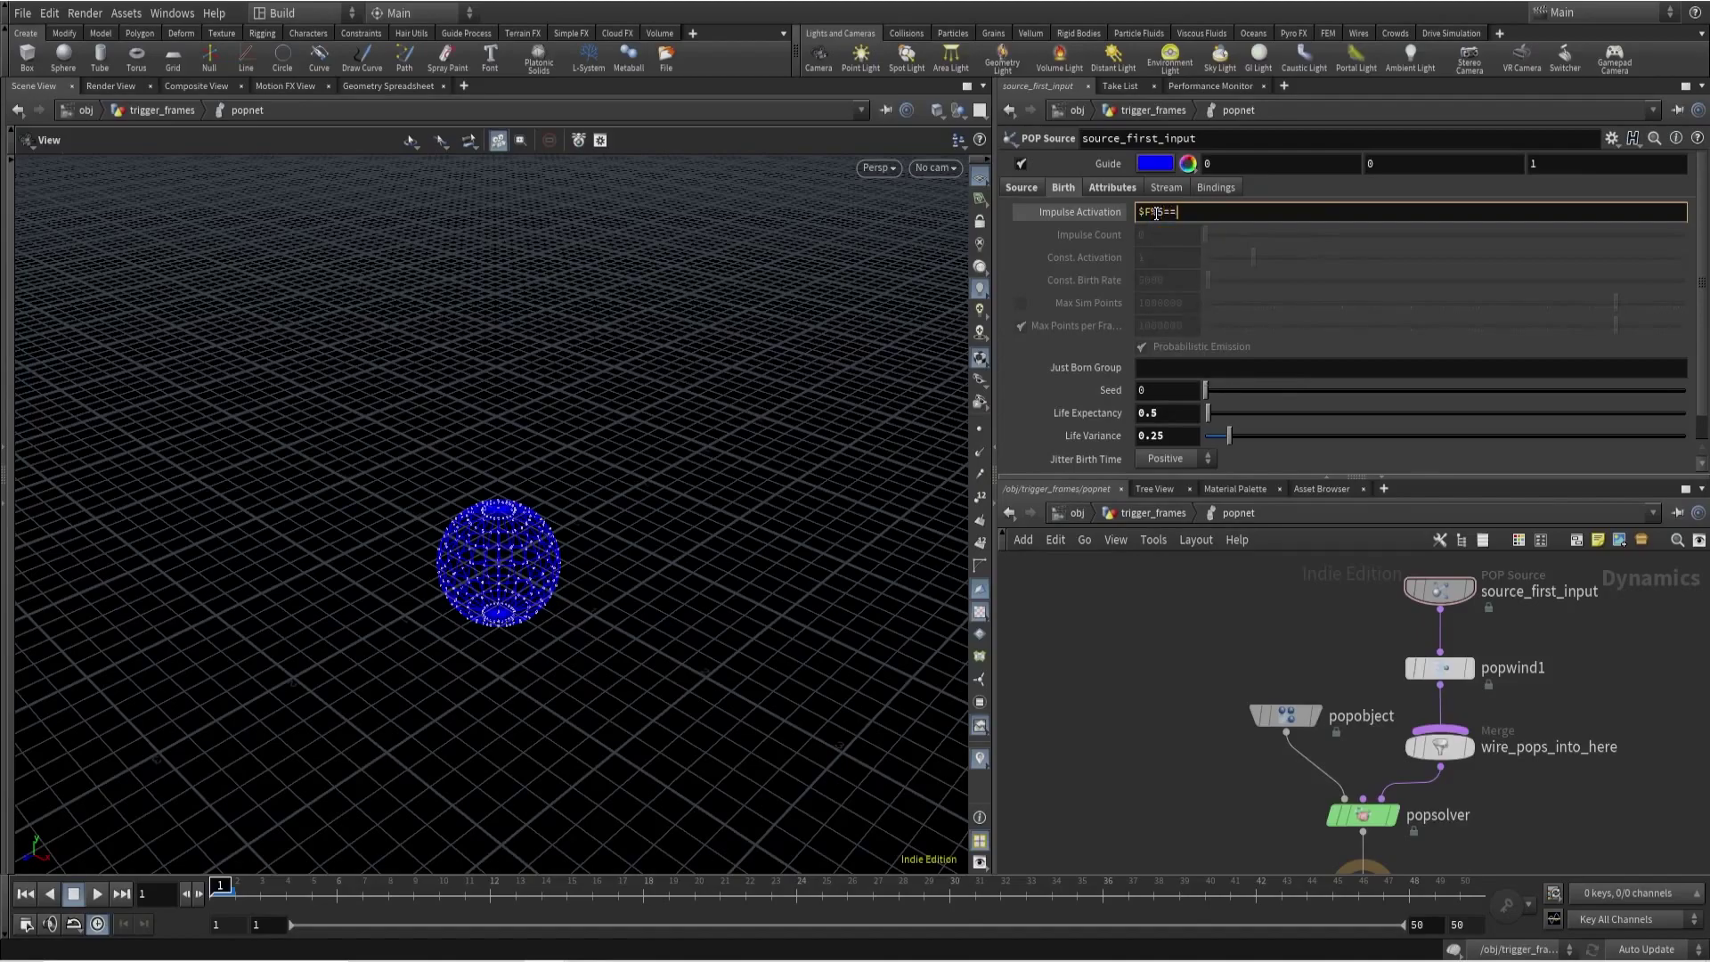
text(5==0)
key(Return)
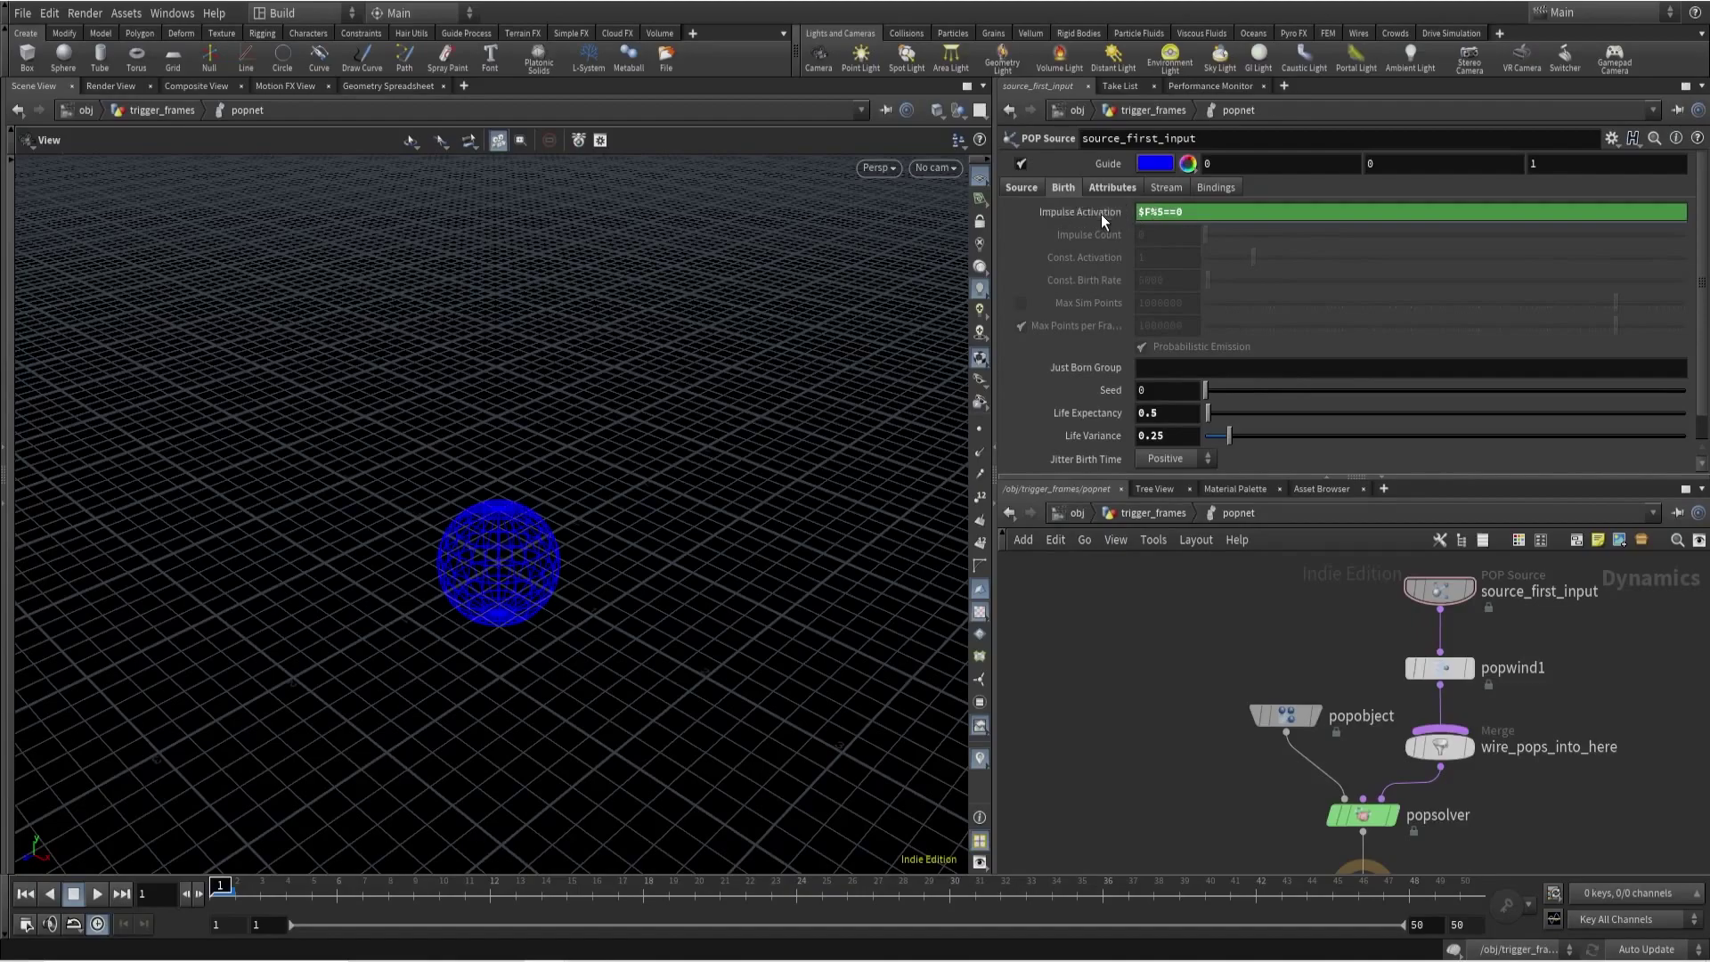
key(Up)
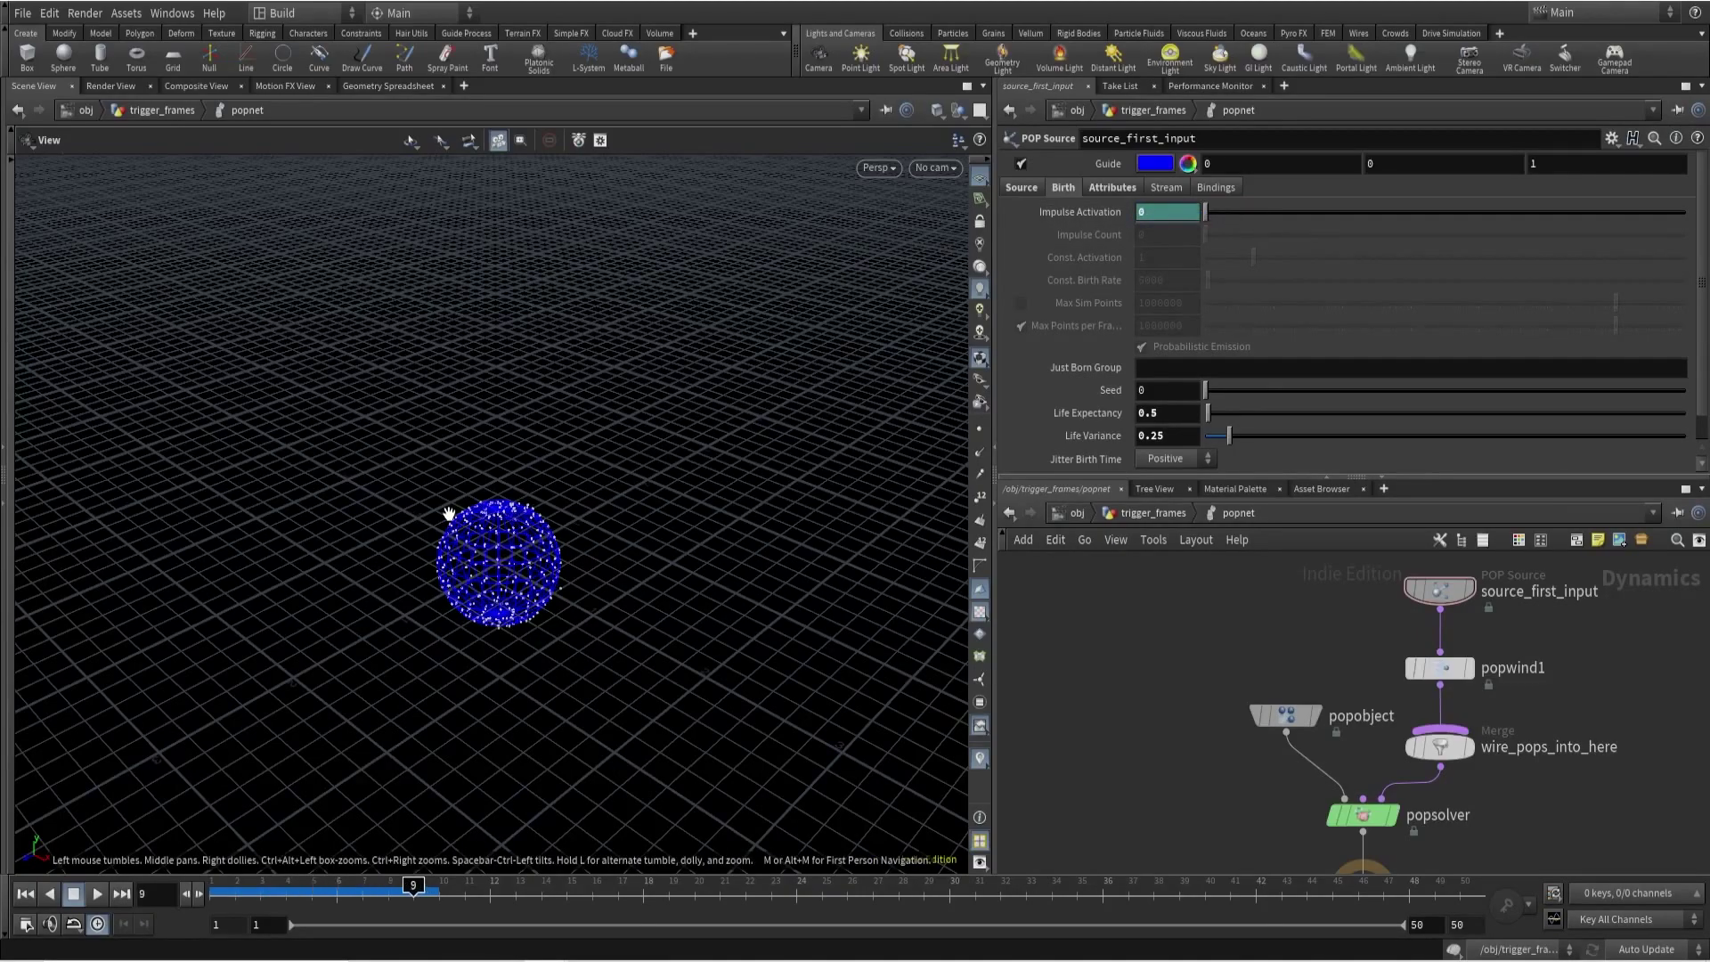
click(98, 893)
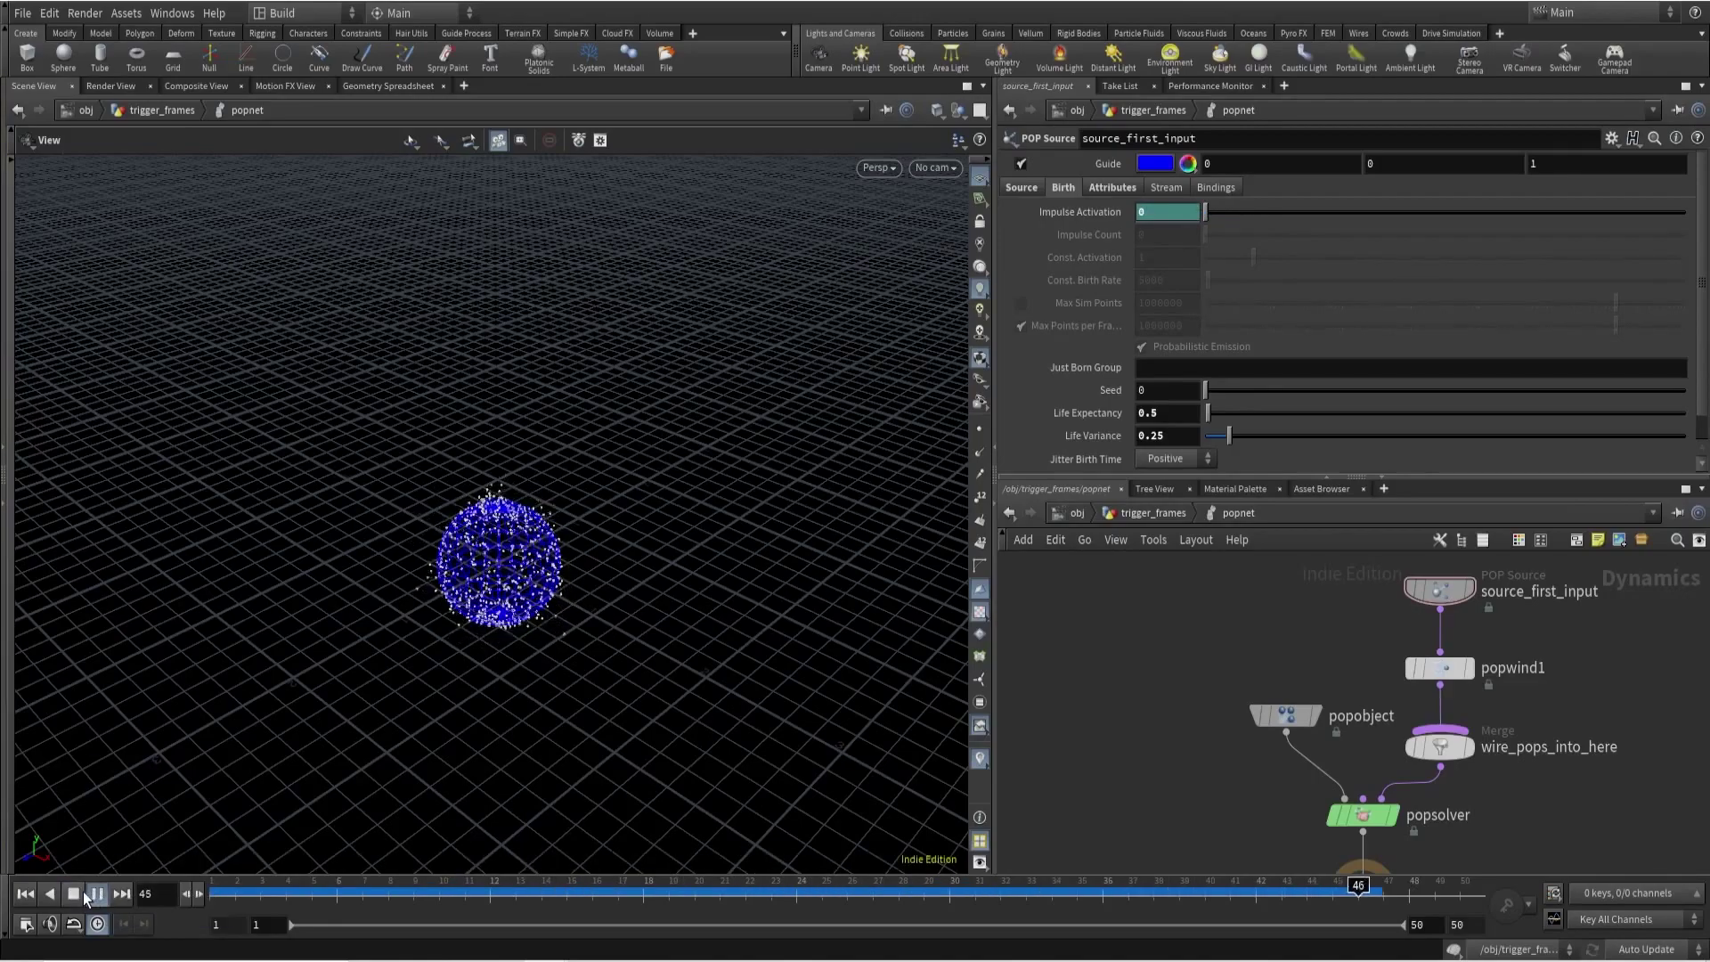
click(76, 890)
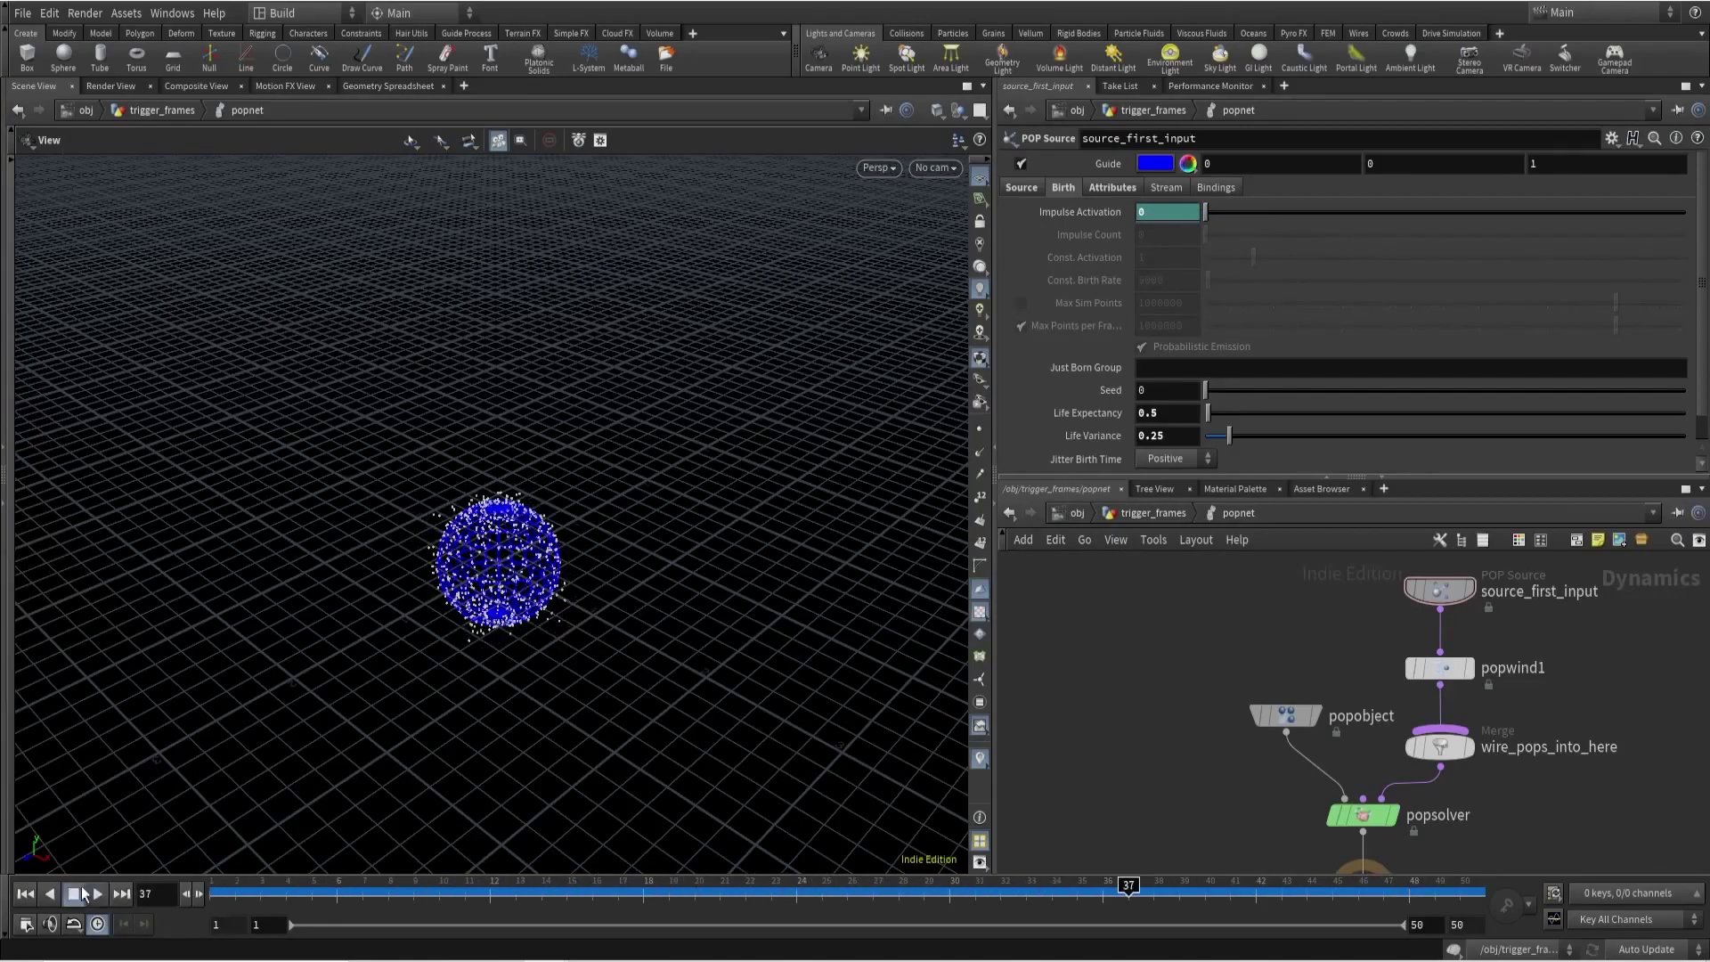
Pan the POP network and move source_first_input up to make room for a new node.
mouse_move(1115, 259)
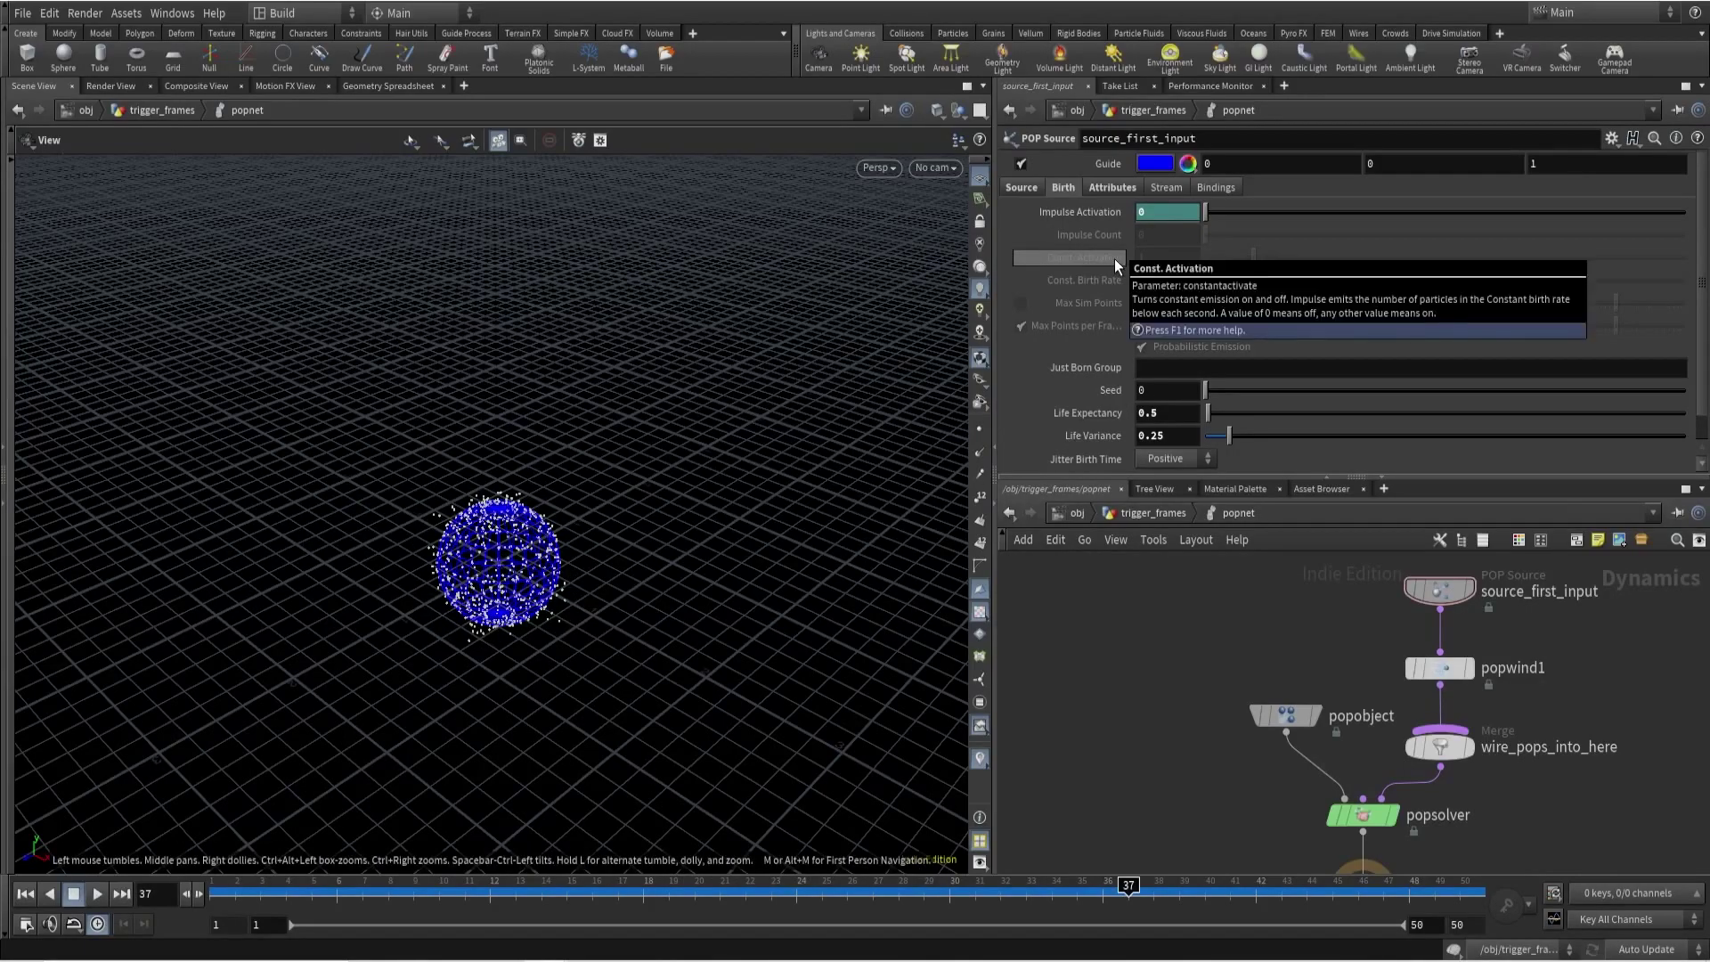
middle_drag(1386, 624, 1313, 706)
drag(1363, 660, 1368, 595)
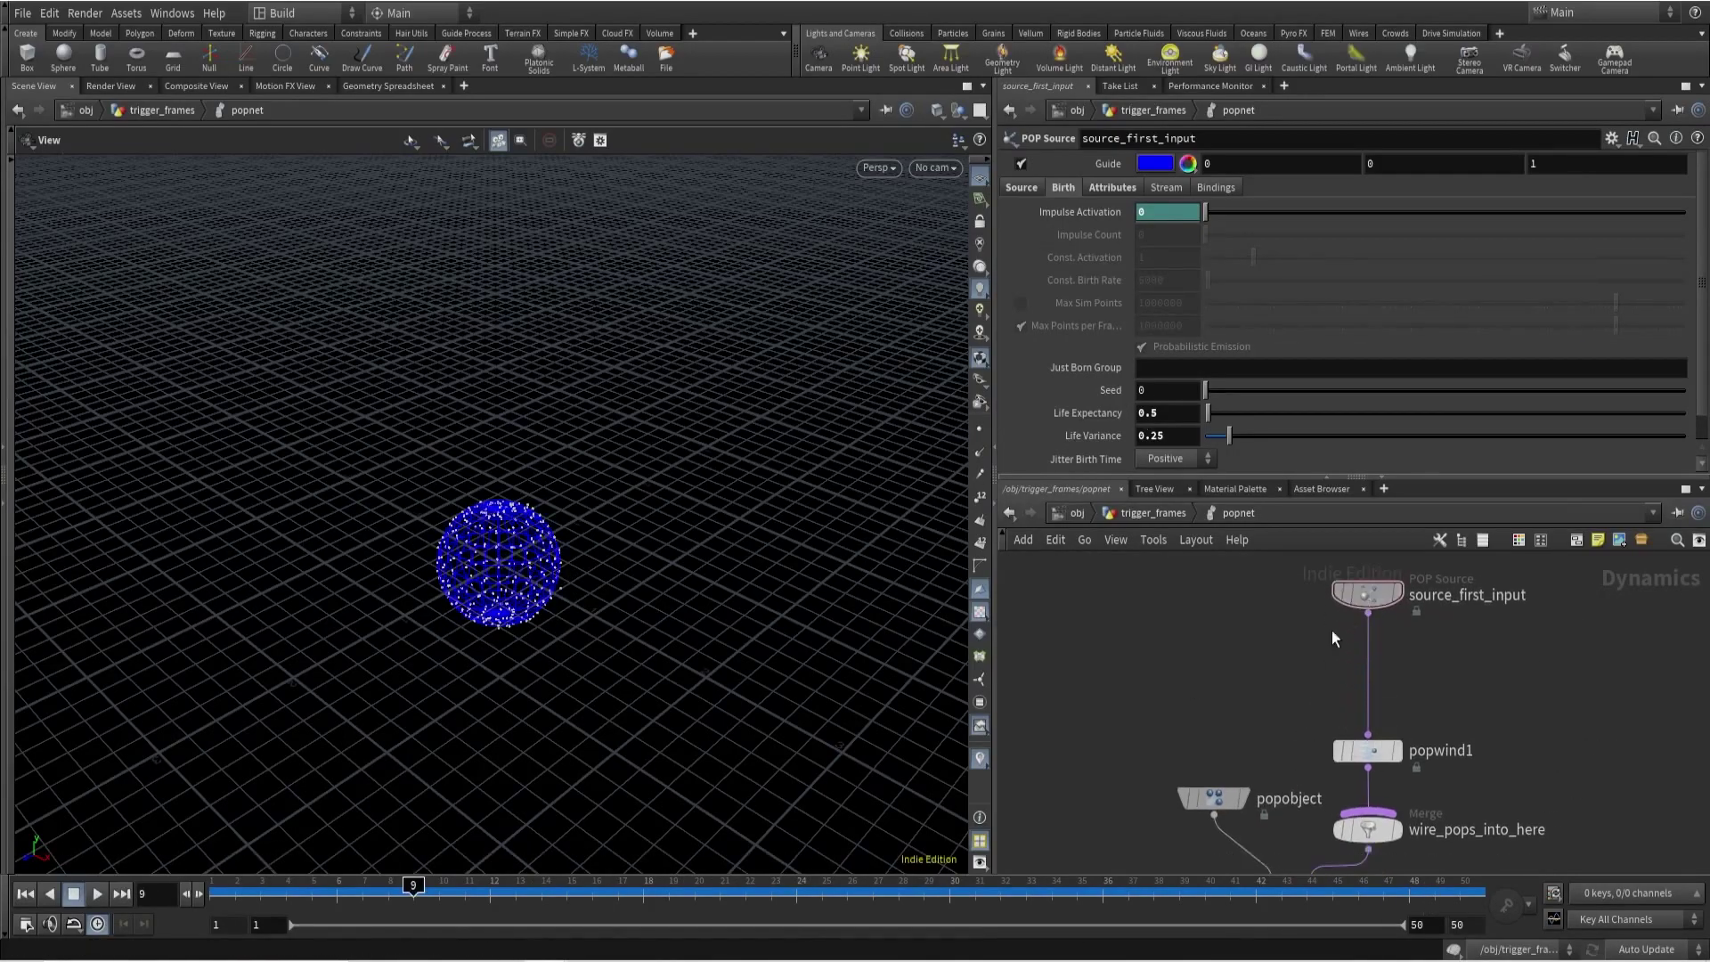
key(Tab)
Insert a POP Force on the wire above popwind1 with Force Y set to ceil($F/10).
mouse_move(1301, 643)
key(Return)
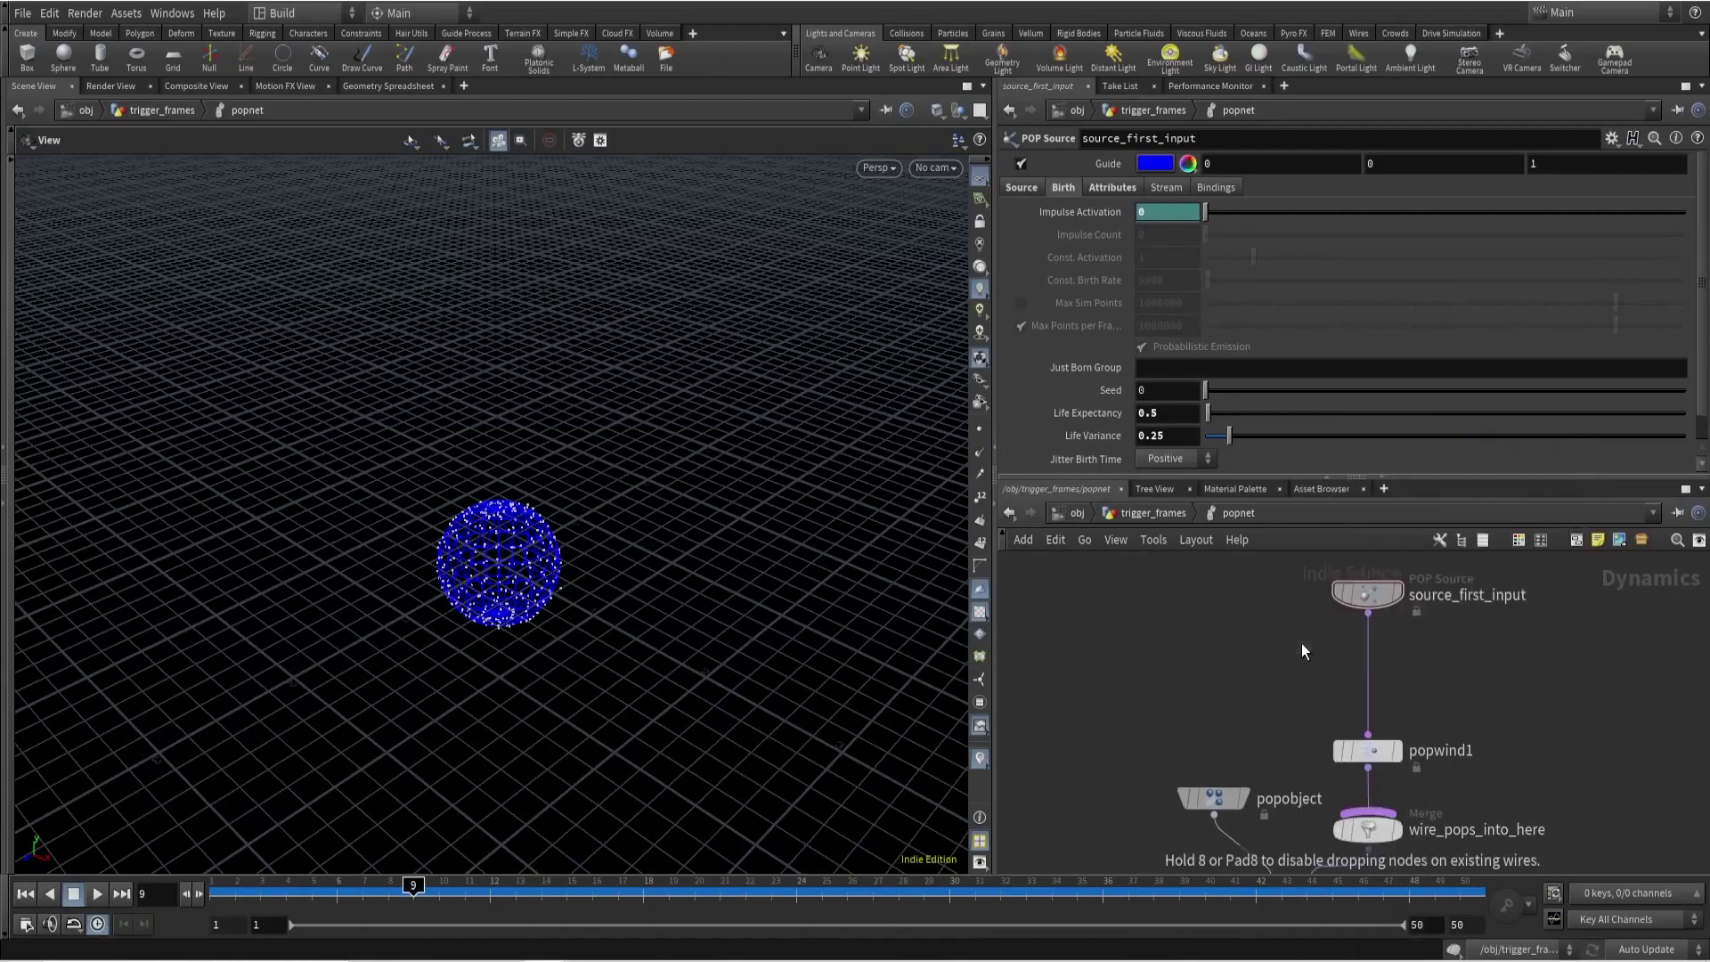
click(1366, 664)
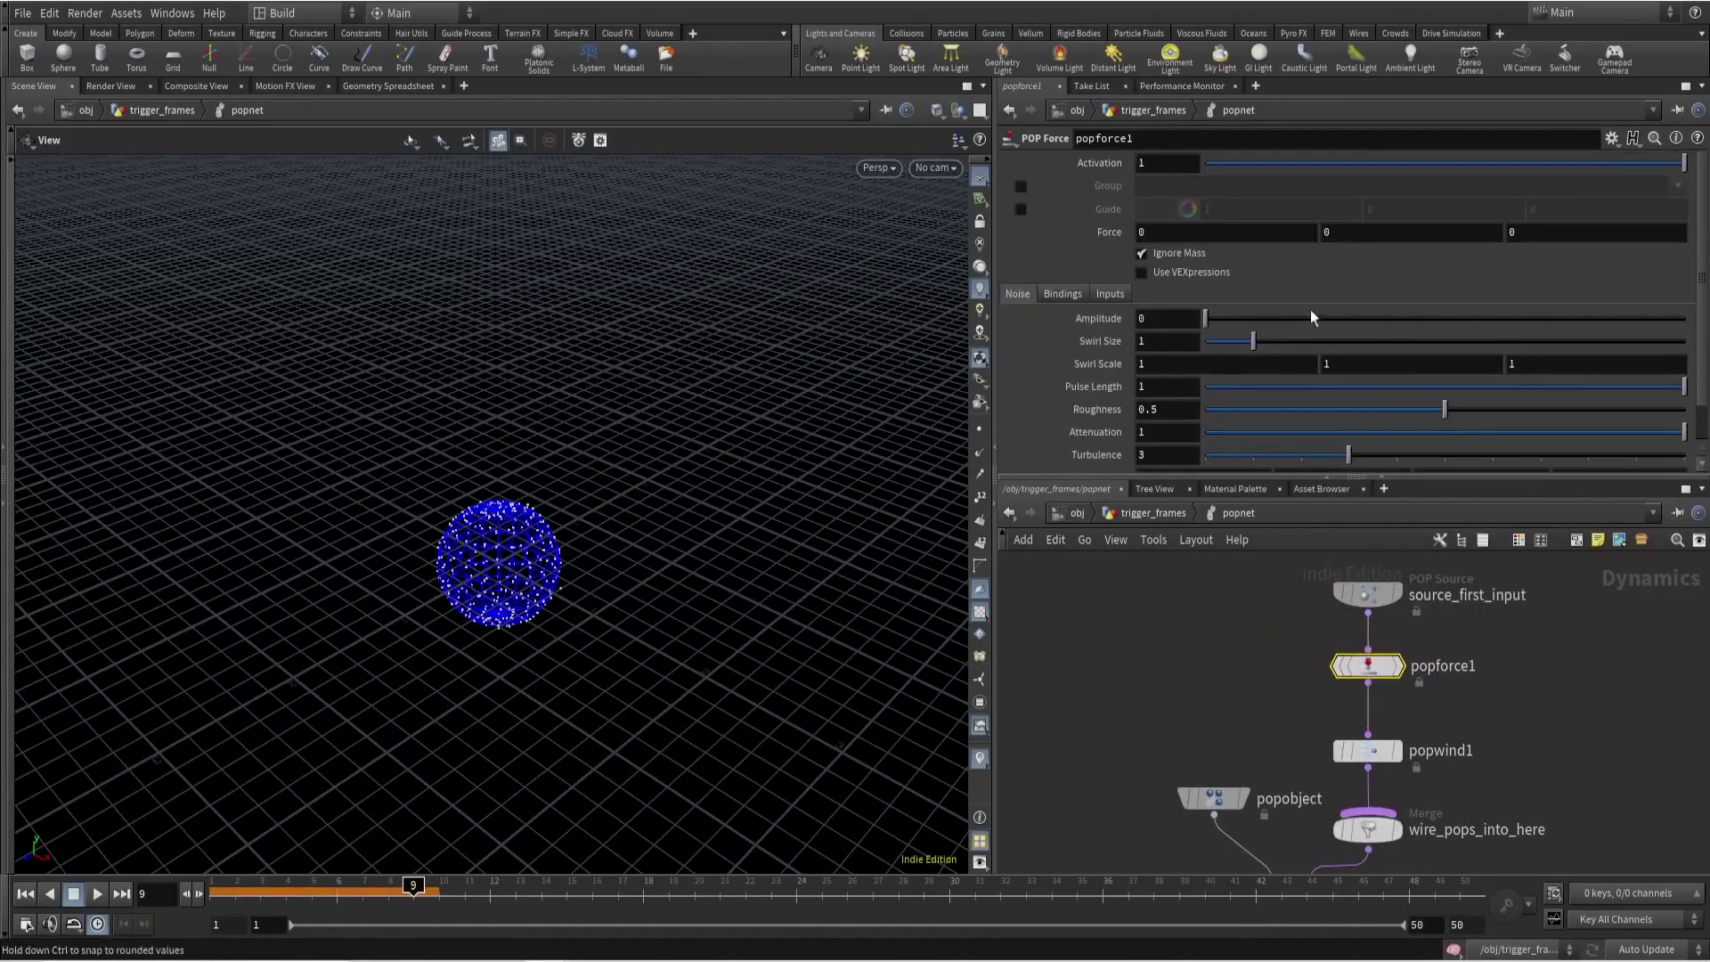
click(1348, 231)
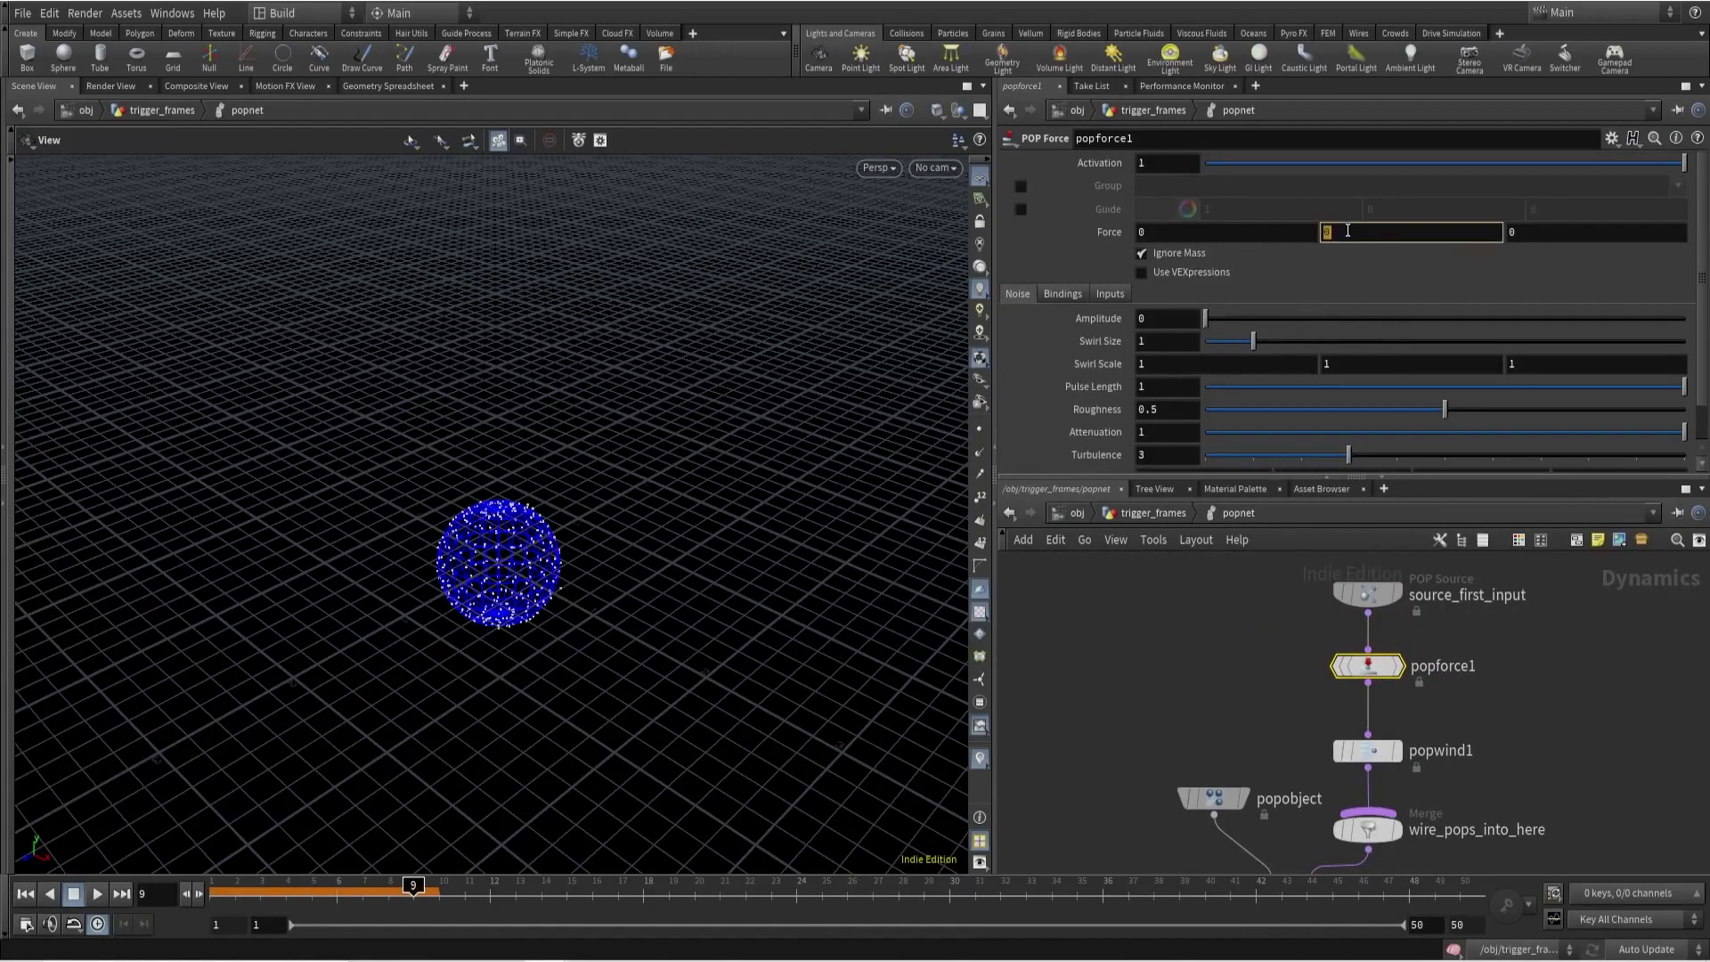
text(ce)
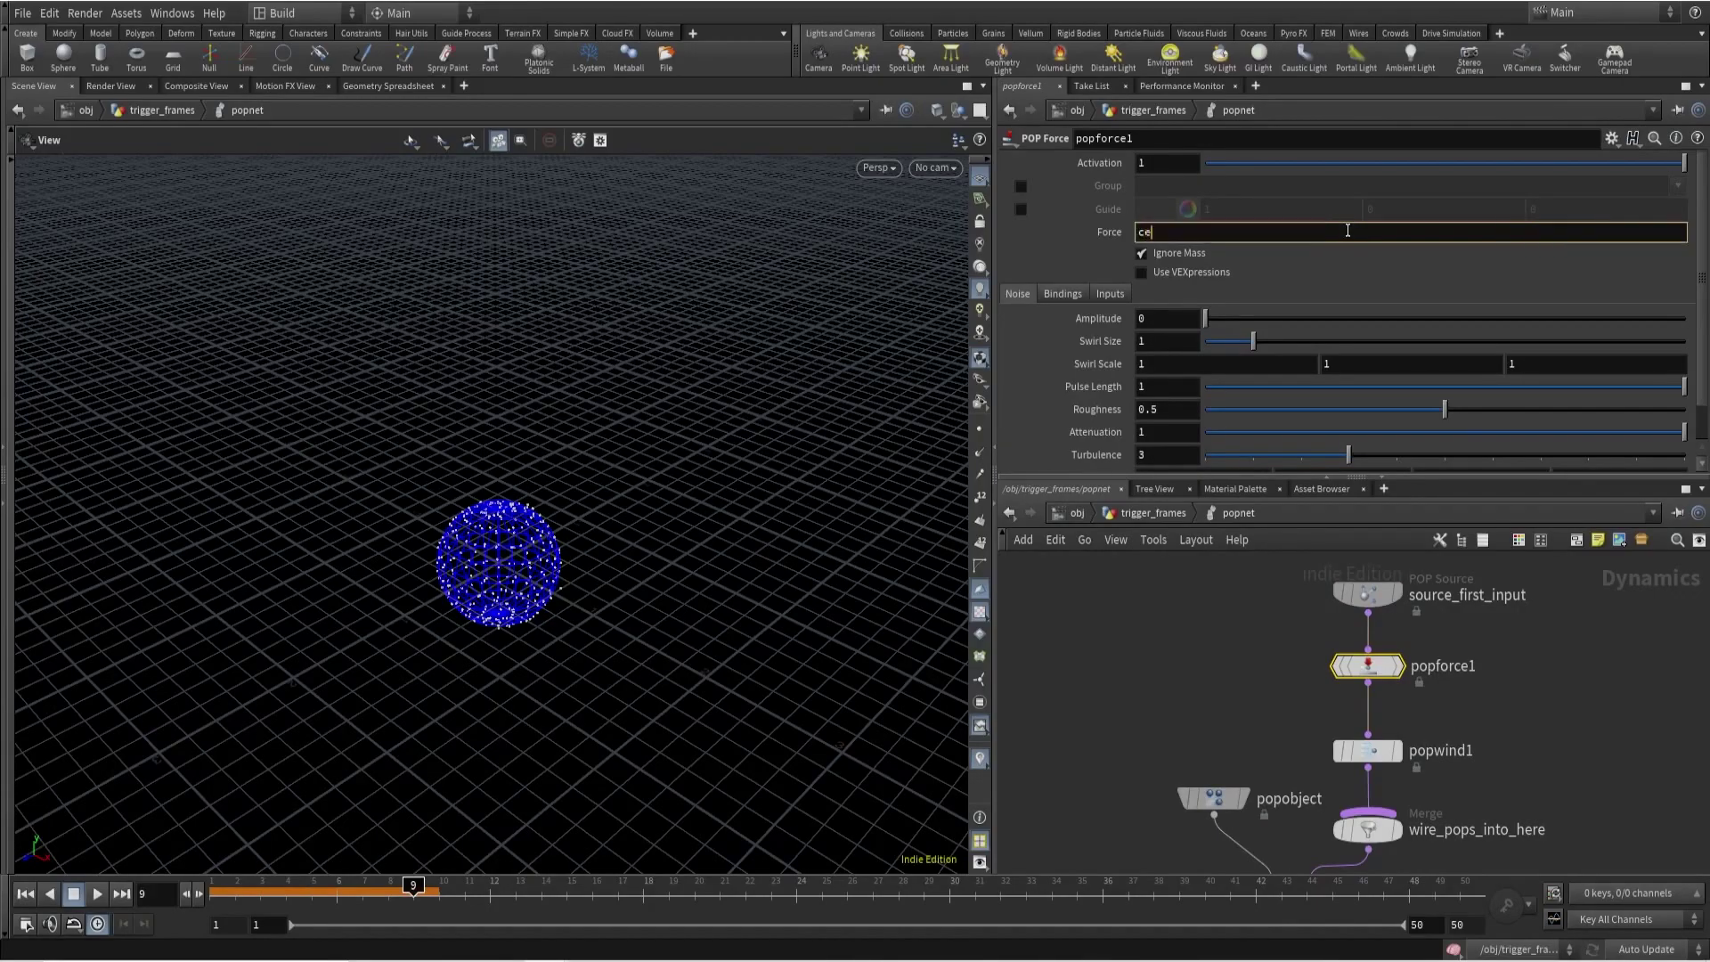
text(il($F/10))
key(Return)
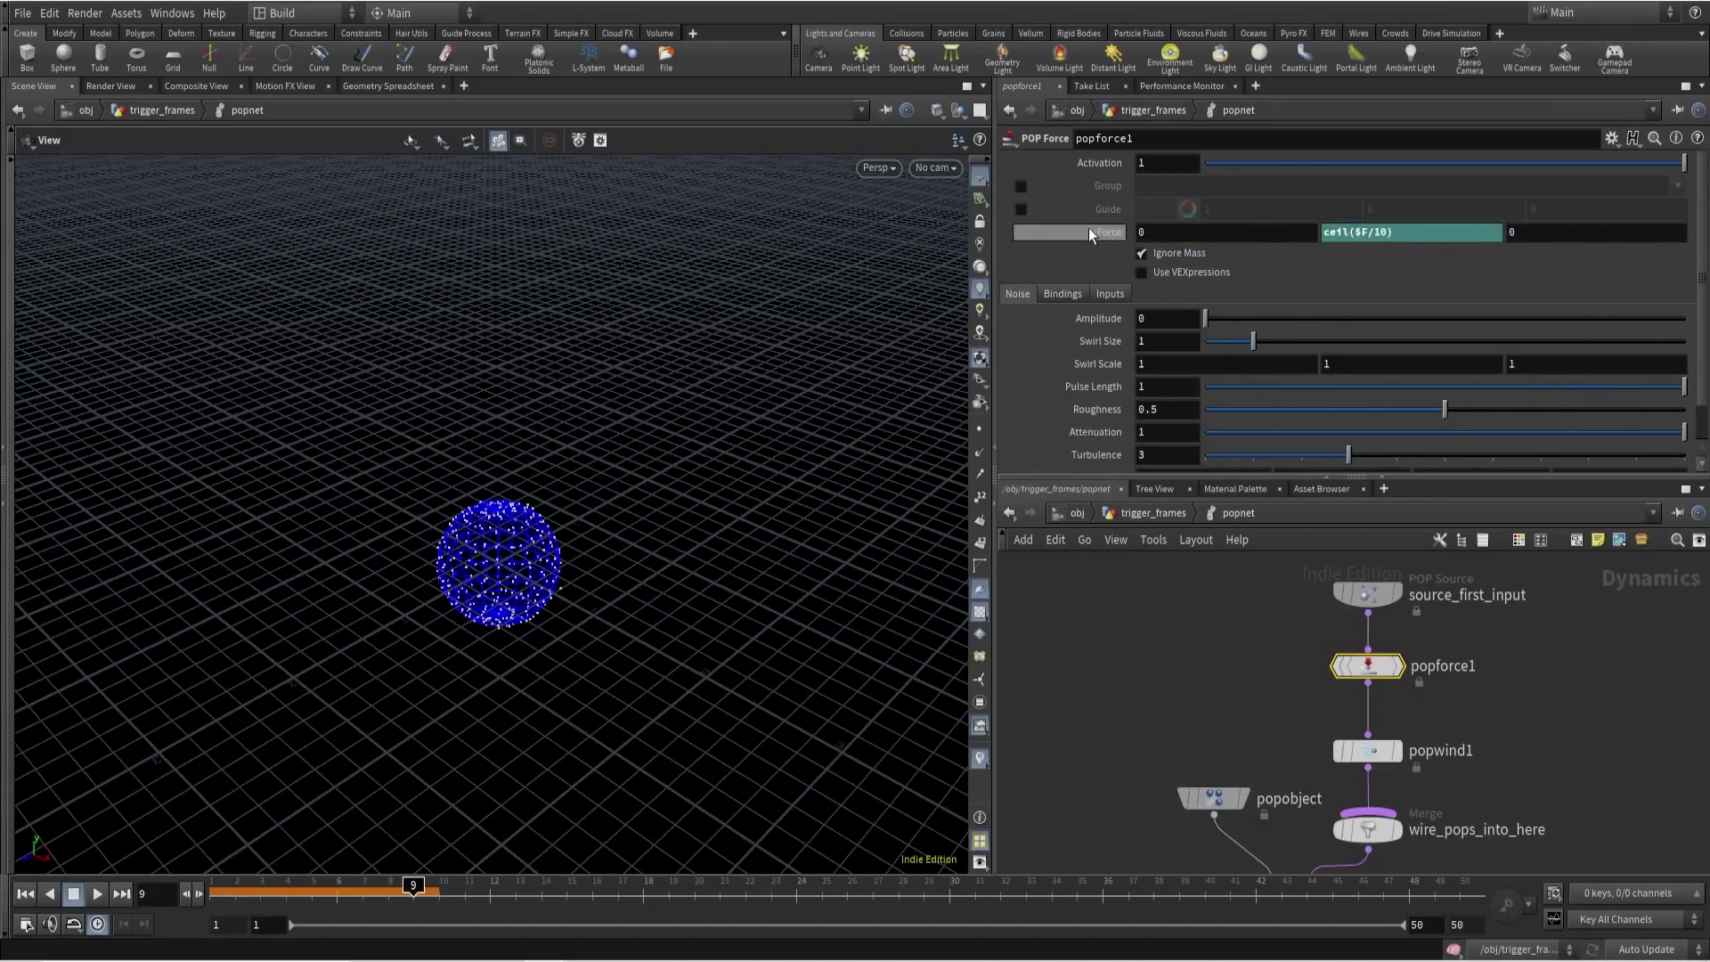
Replay and scrub the simulation to see particles pushed upward, then select popwind1's Air Resistance.
click(25, 896)
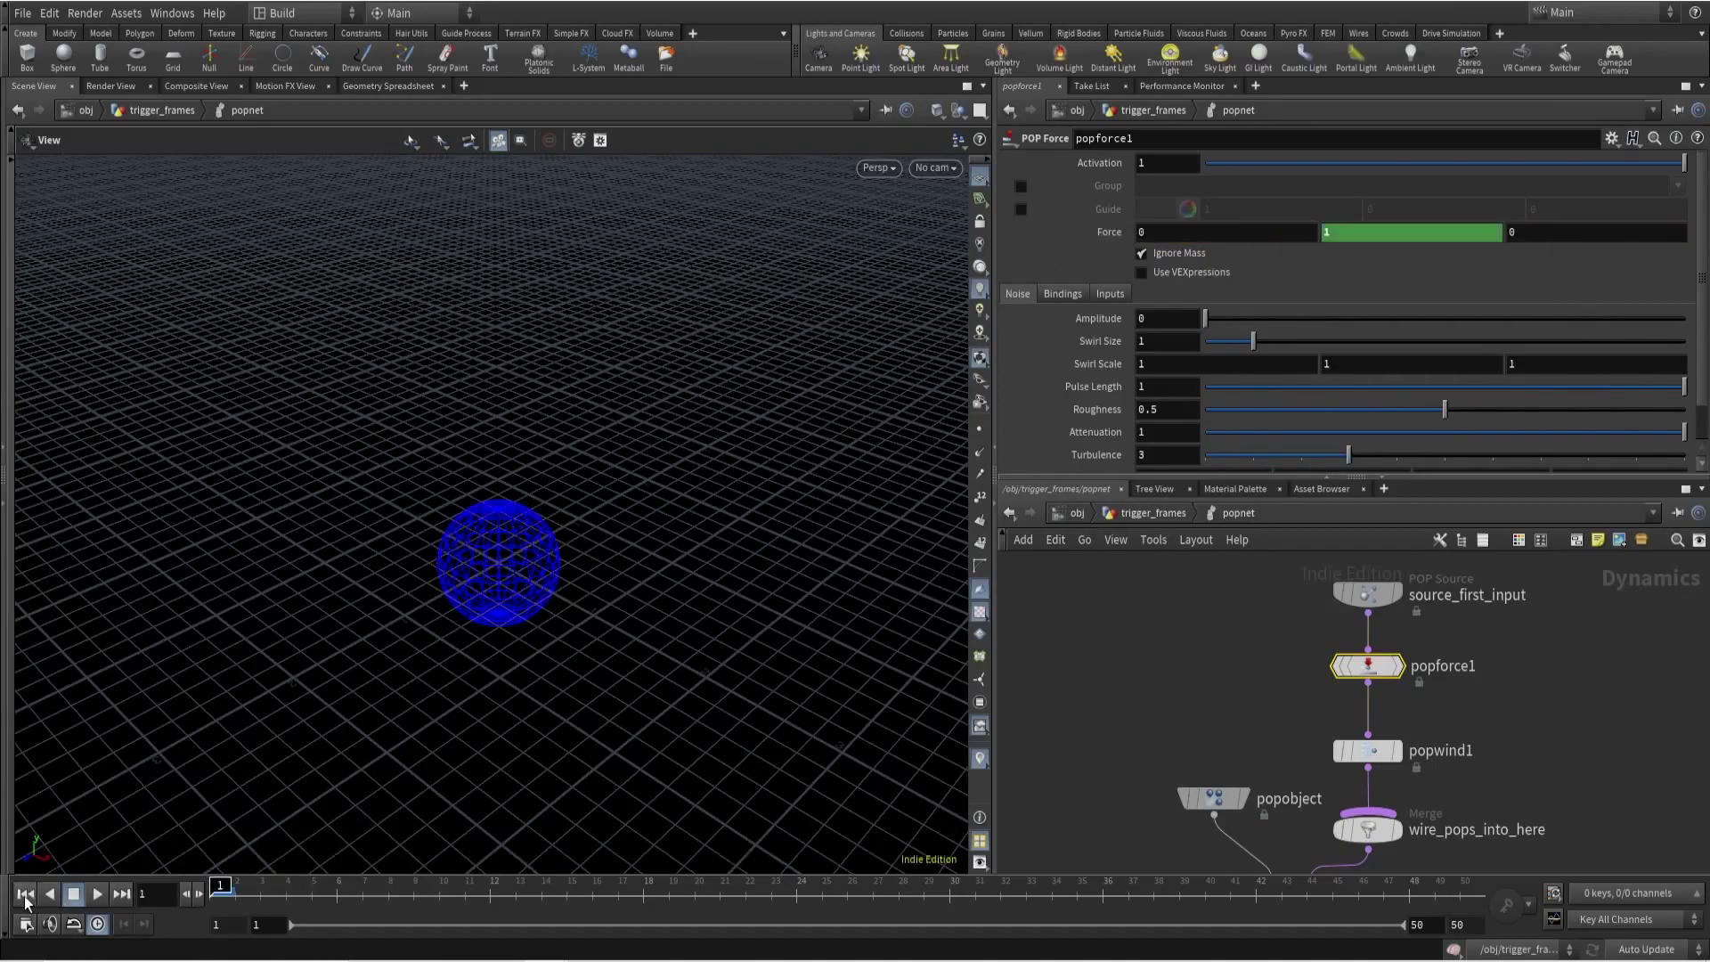
click(95, 896)
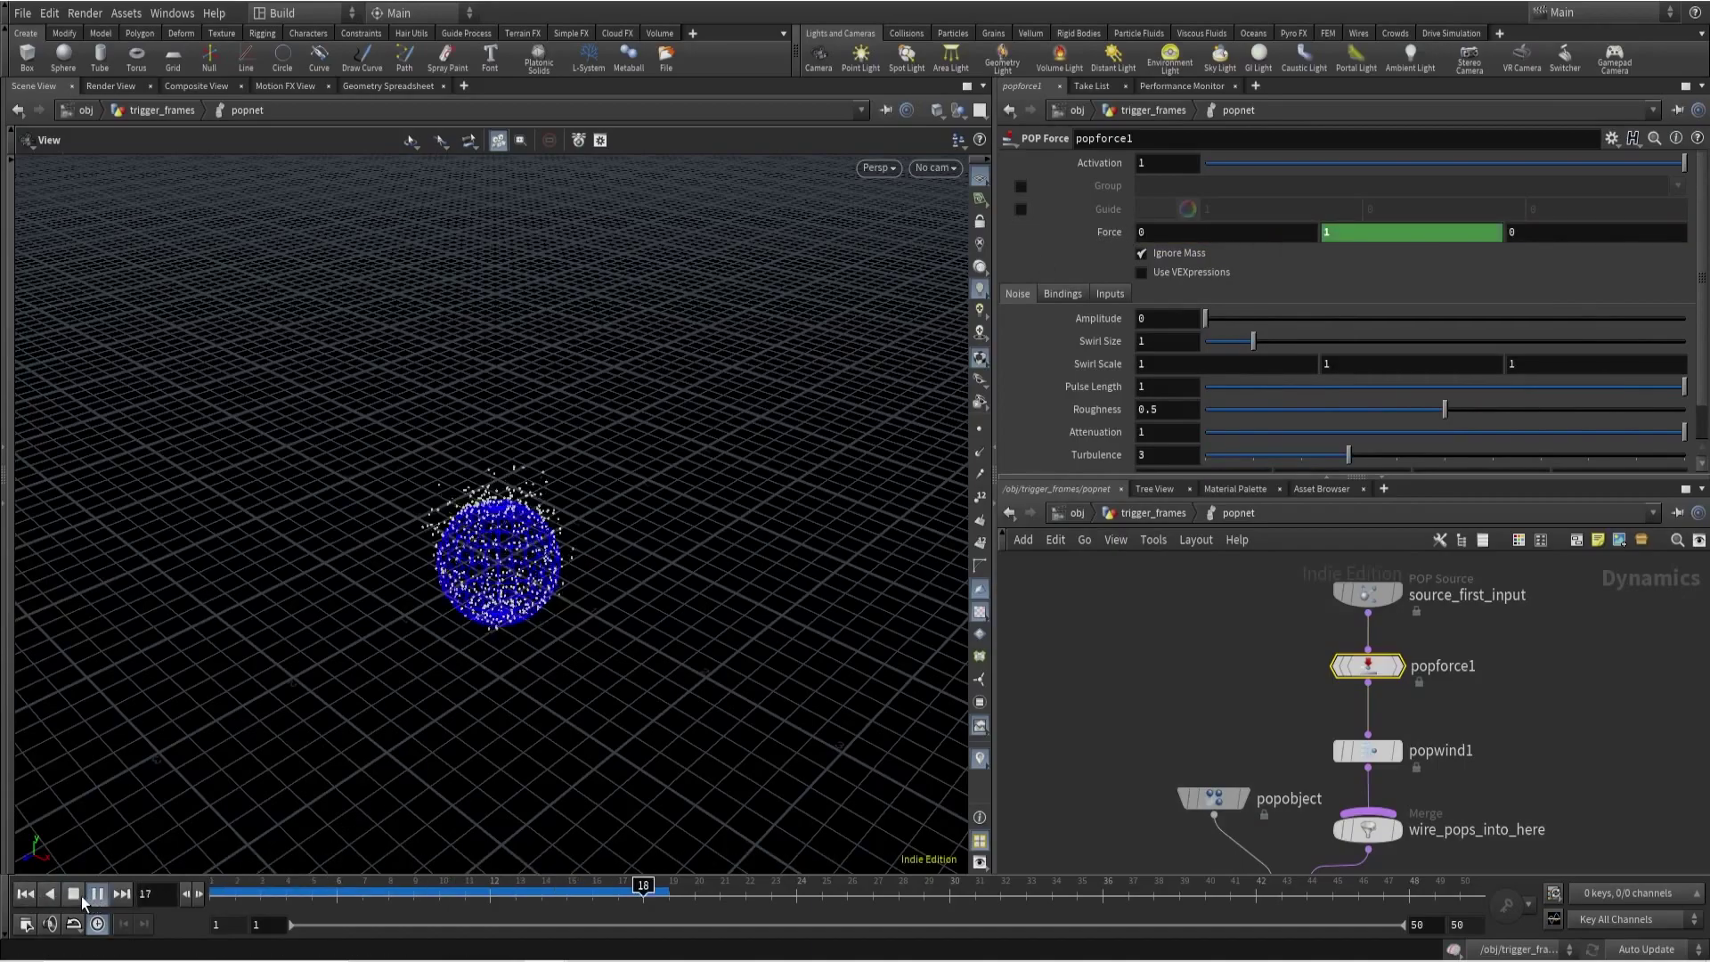
drag(471, 887, 1129, 888)
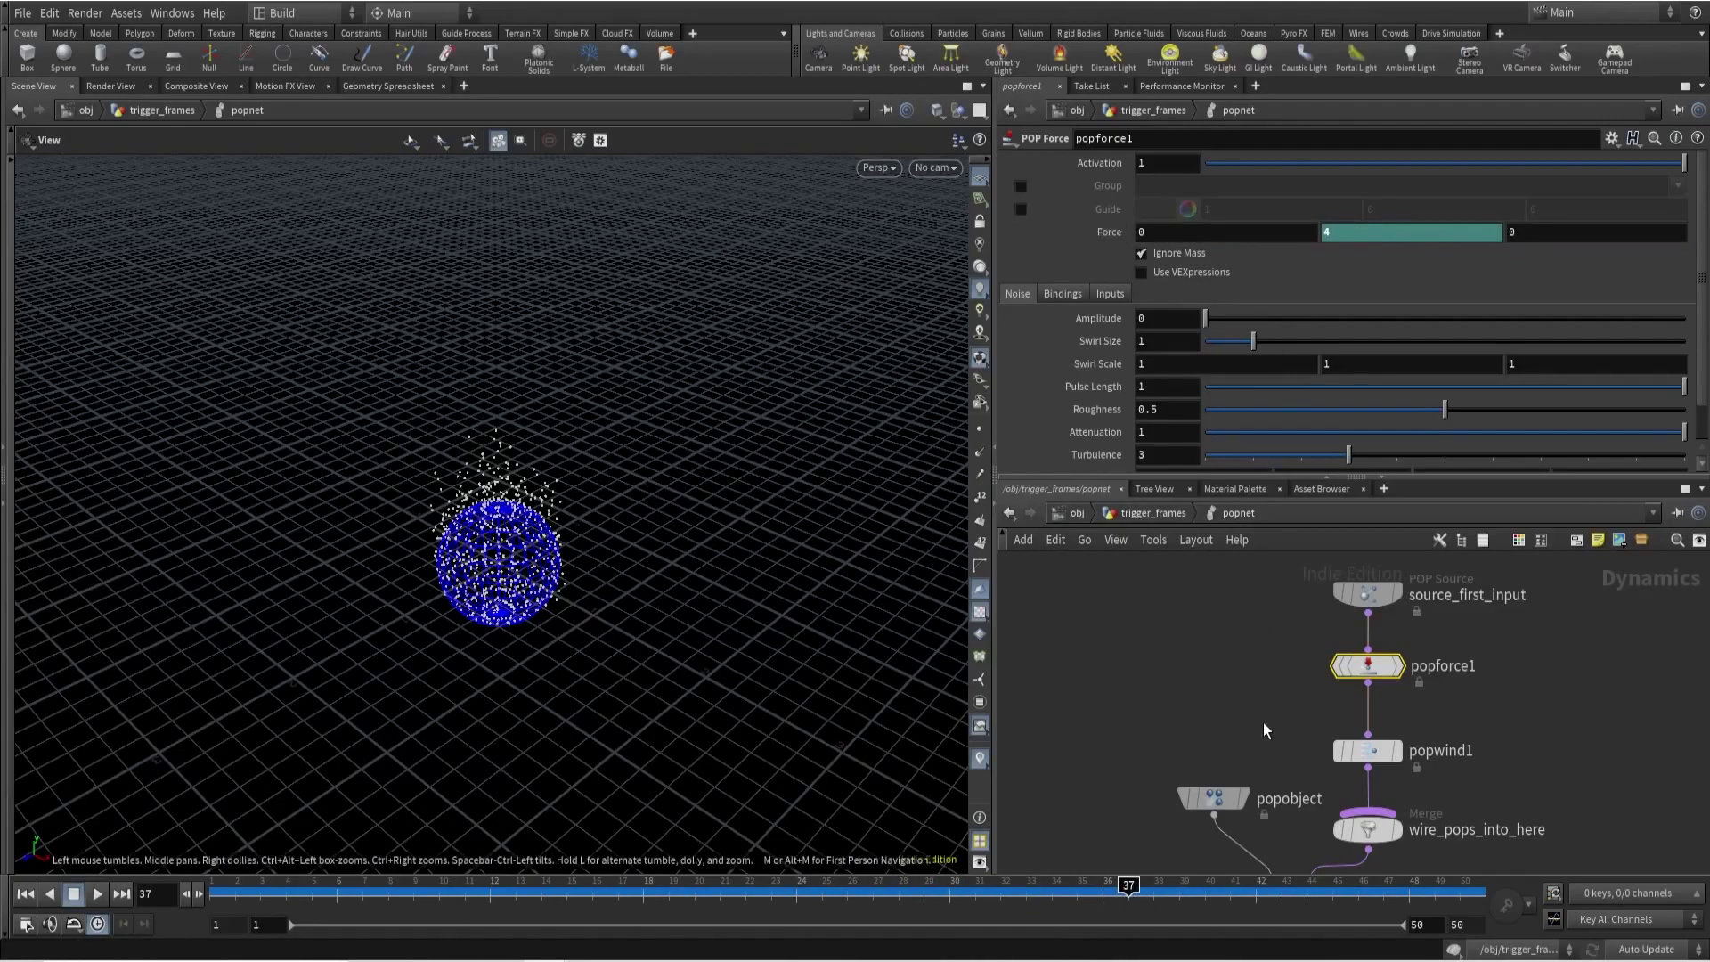
click(1367, 750)
click(1157, 254)
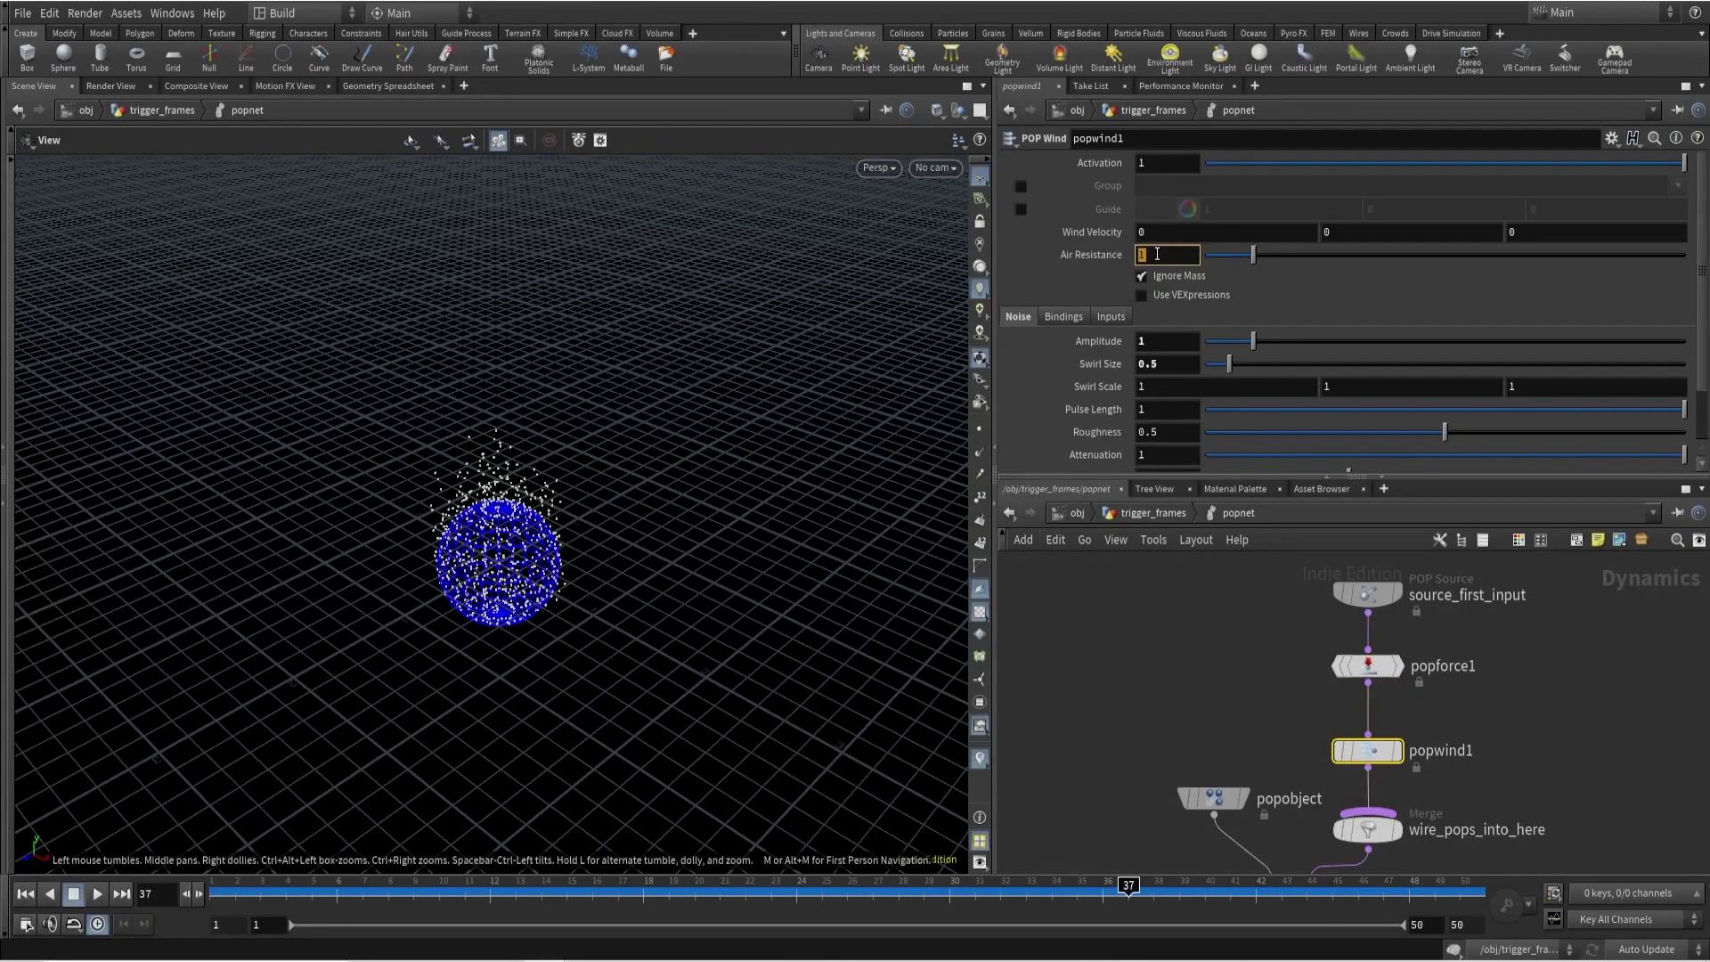
Drive popwind1's Air Resistance with the expression $F%10, view its evaluated value, and rewind to frame 1.
text($F)
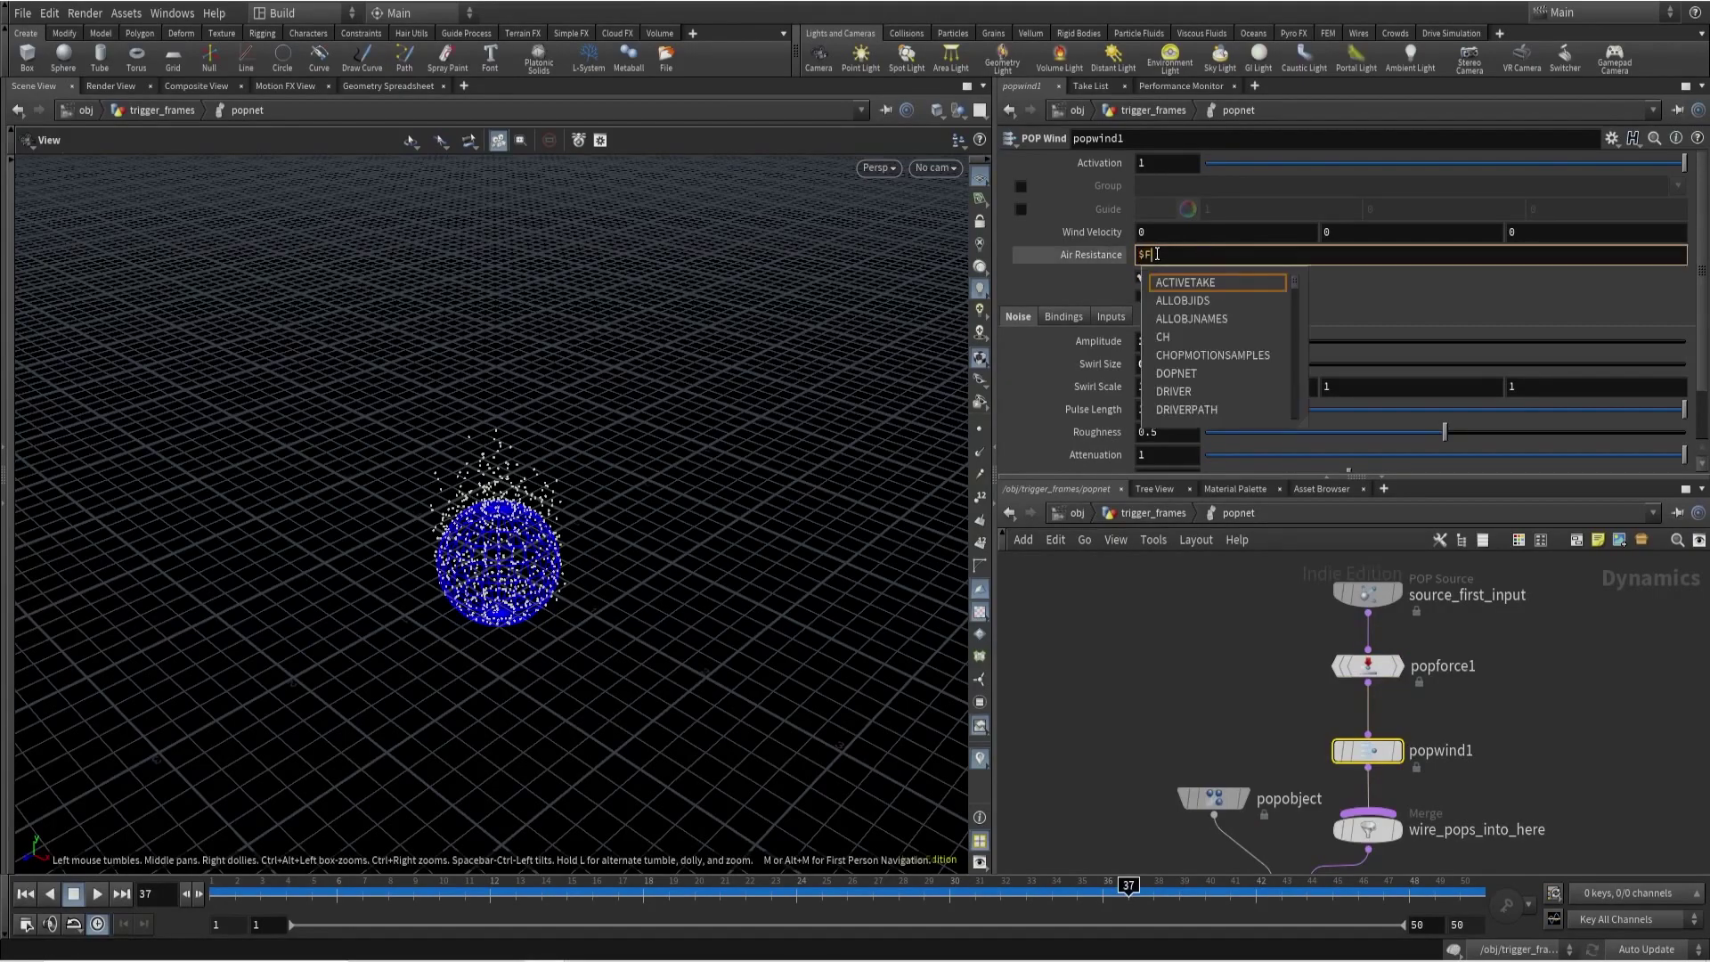
text(>10)
key(Return)
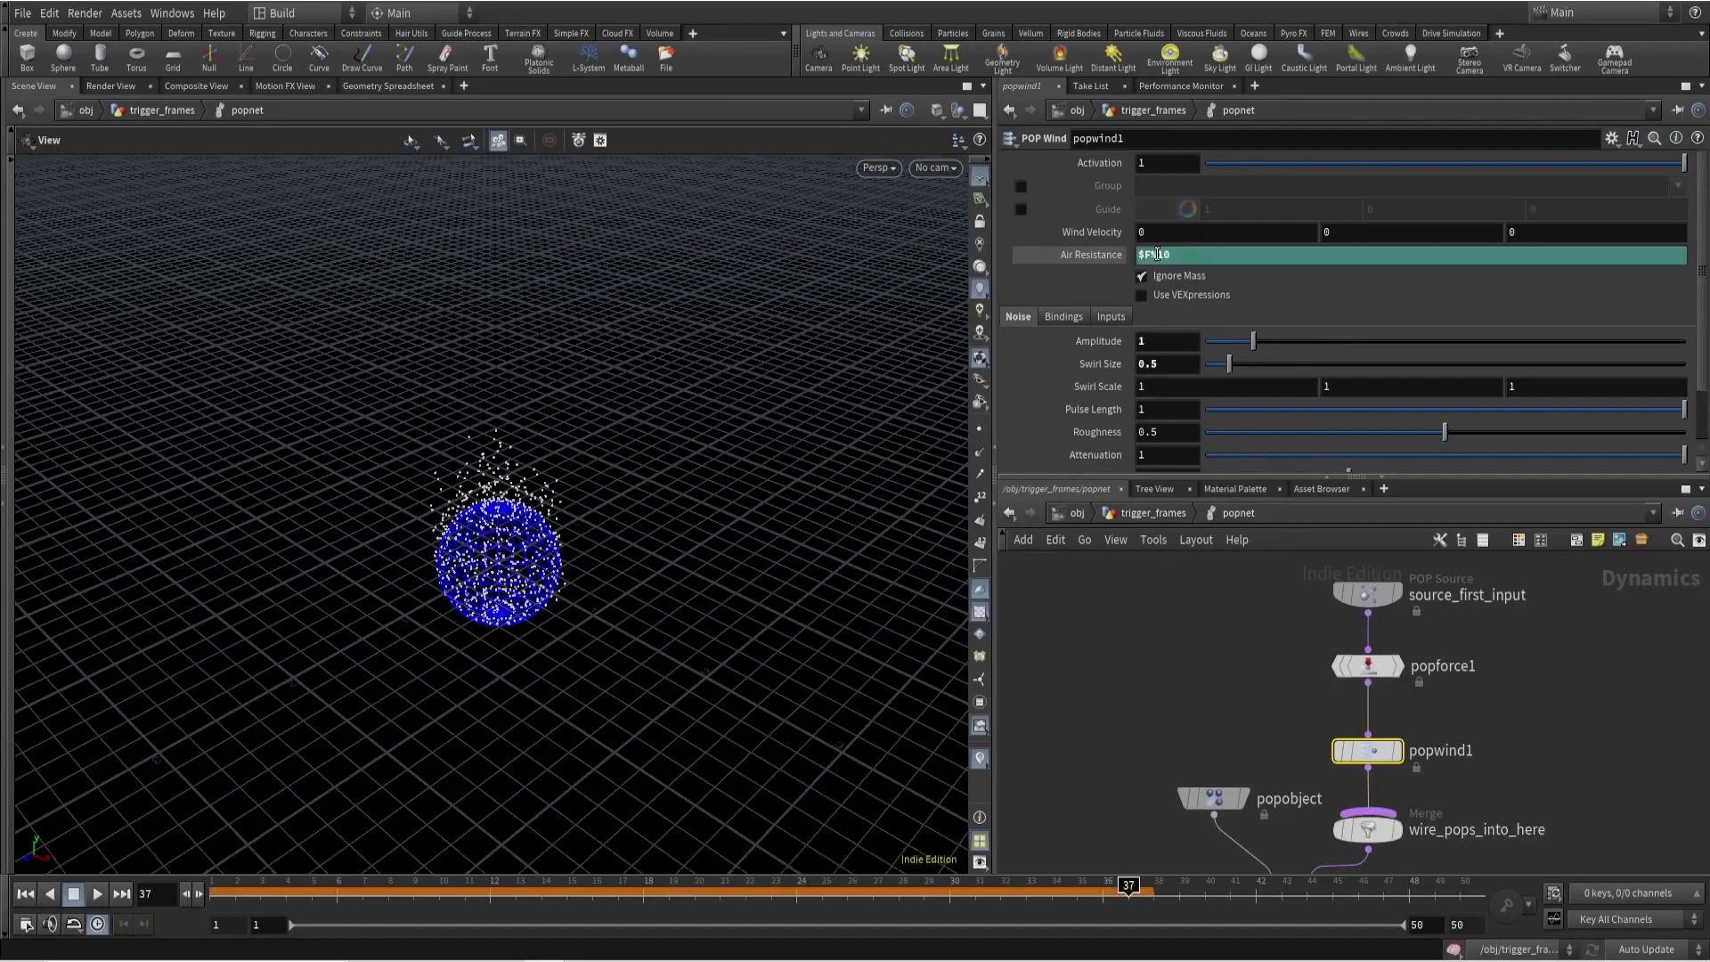
click(1098, 260)
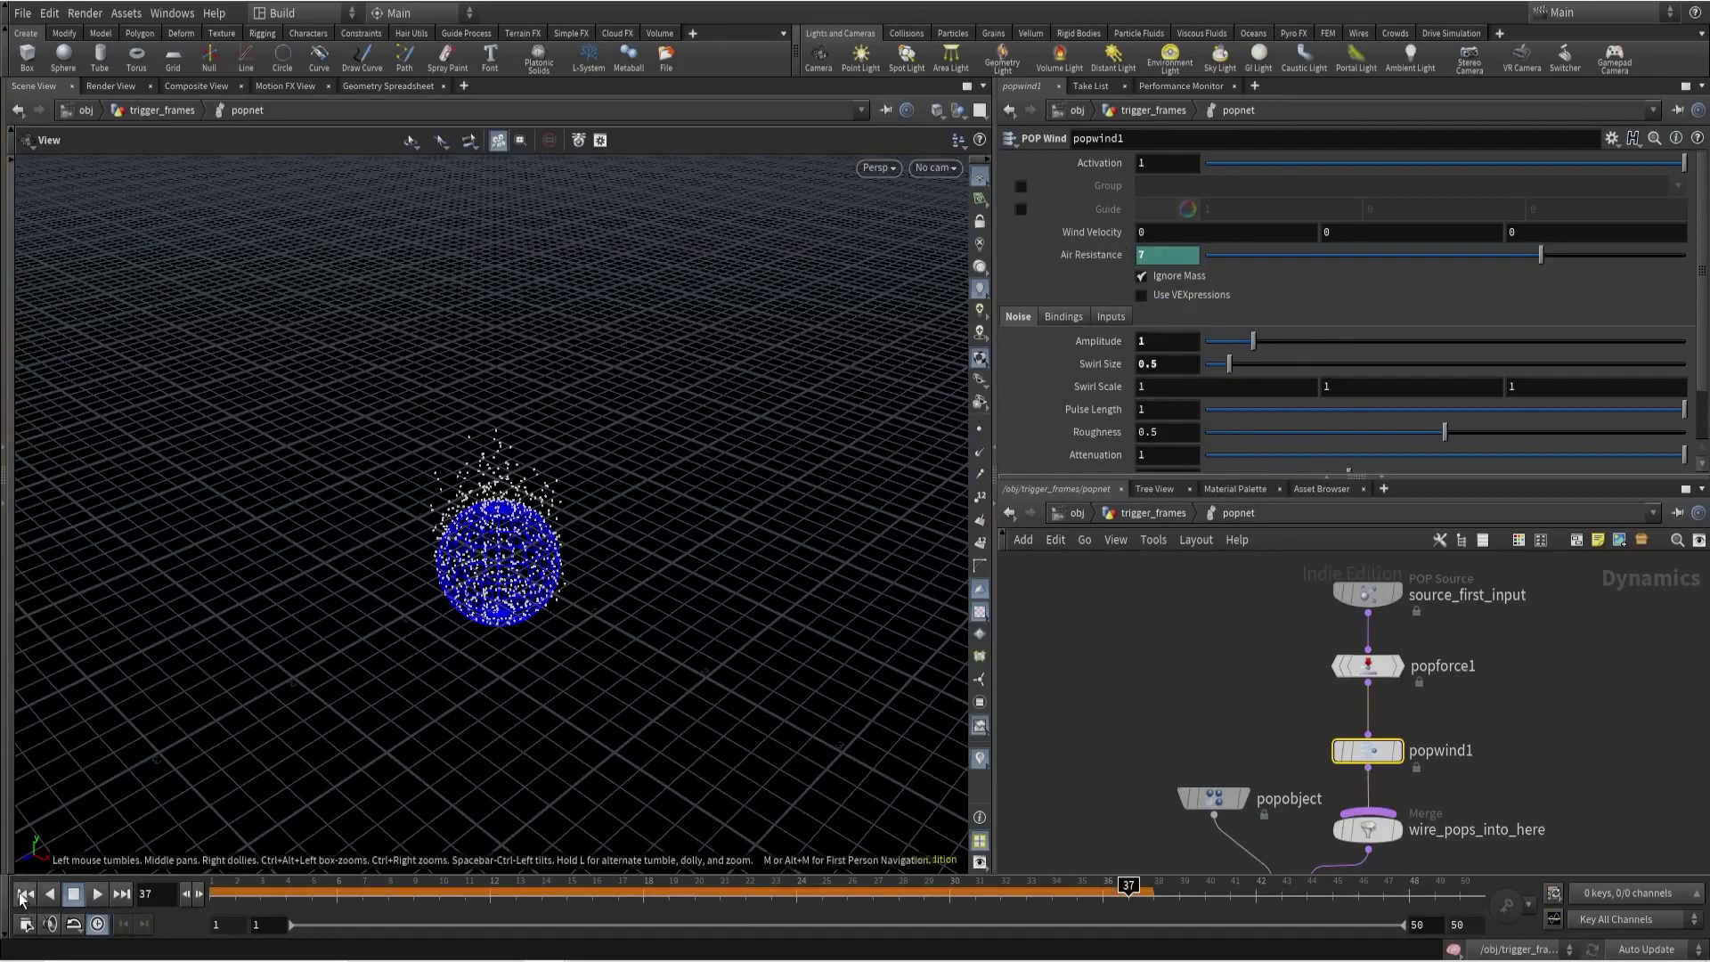
click(25, 894)
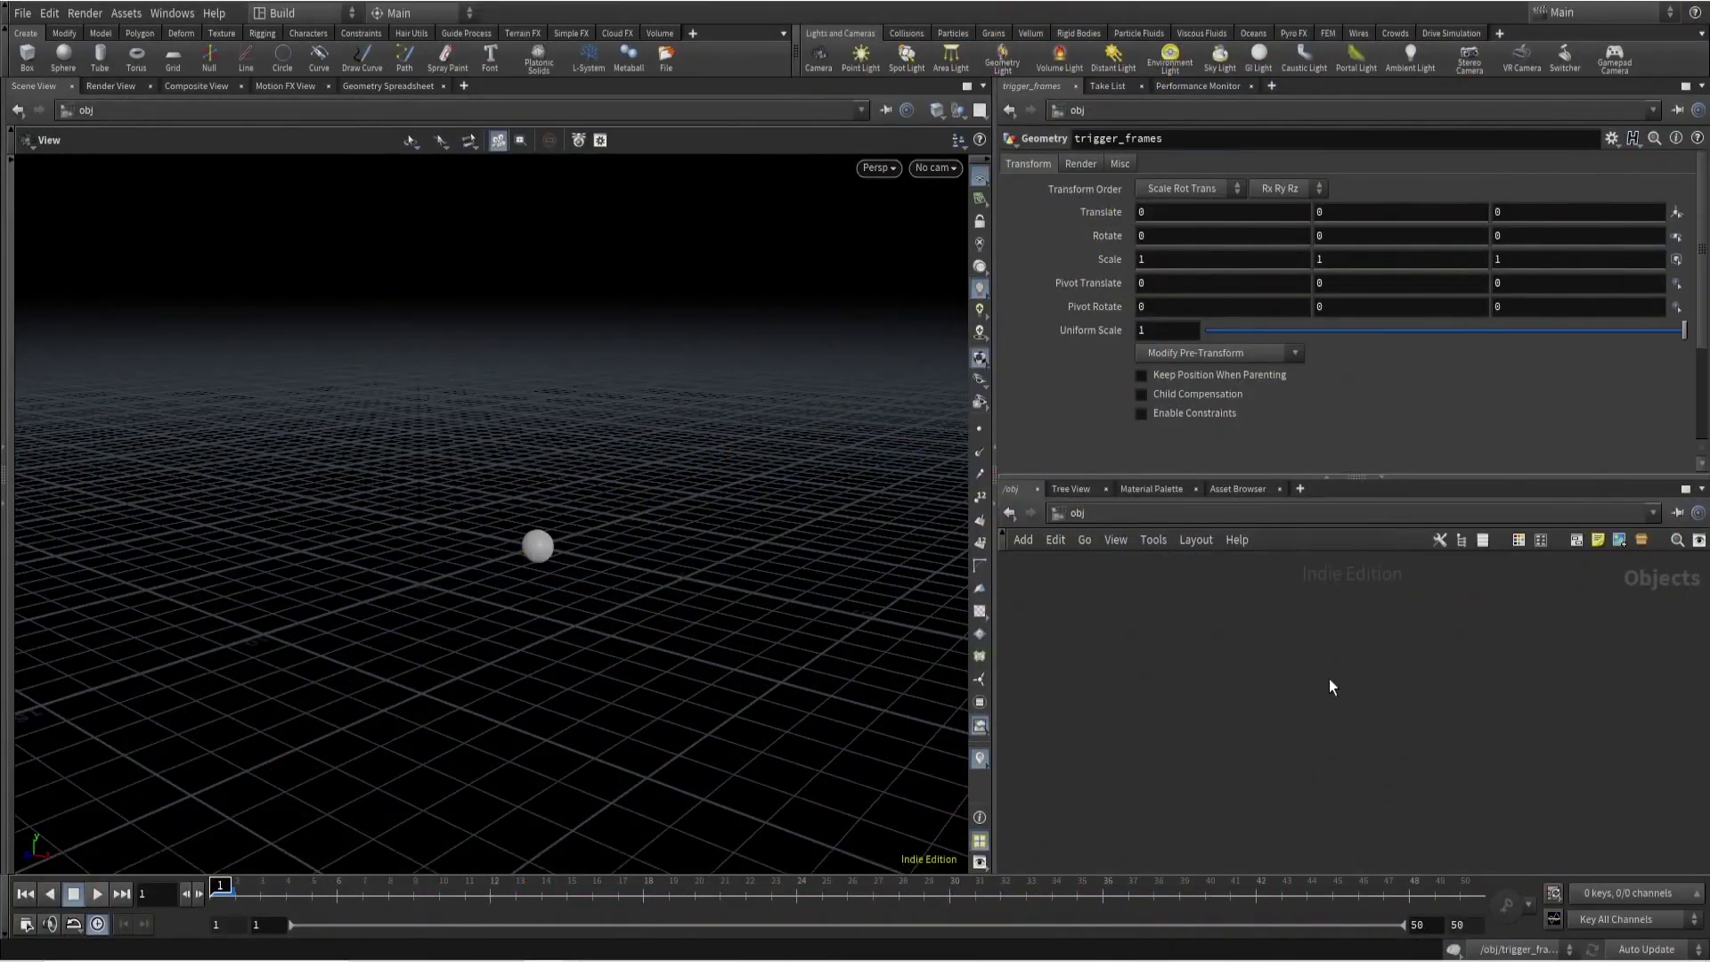
Create a new shelf labelled Shortcuts.
click(691, 33)
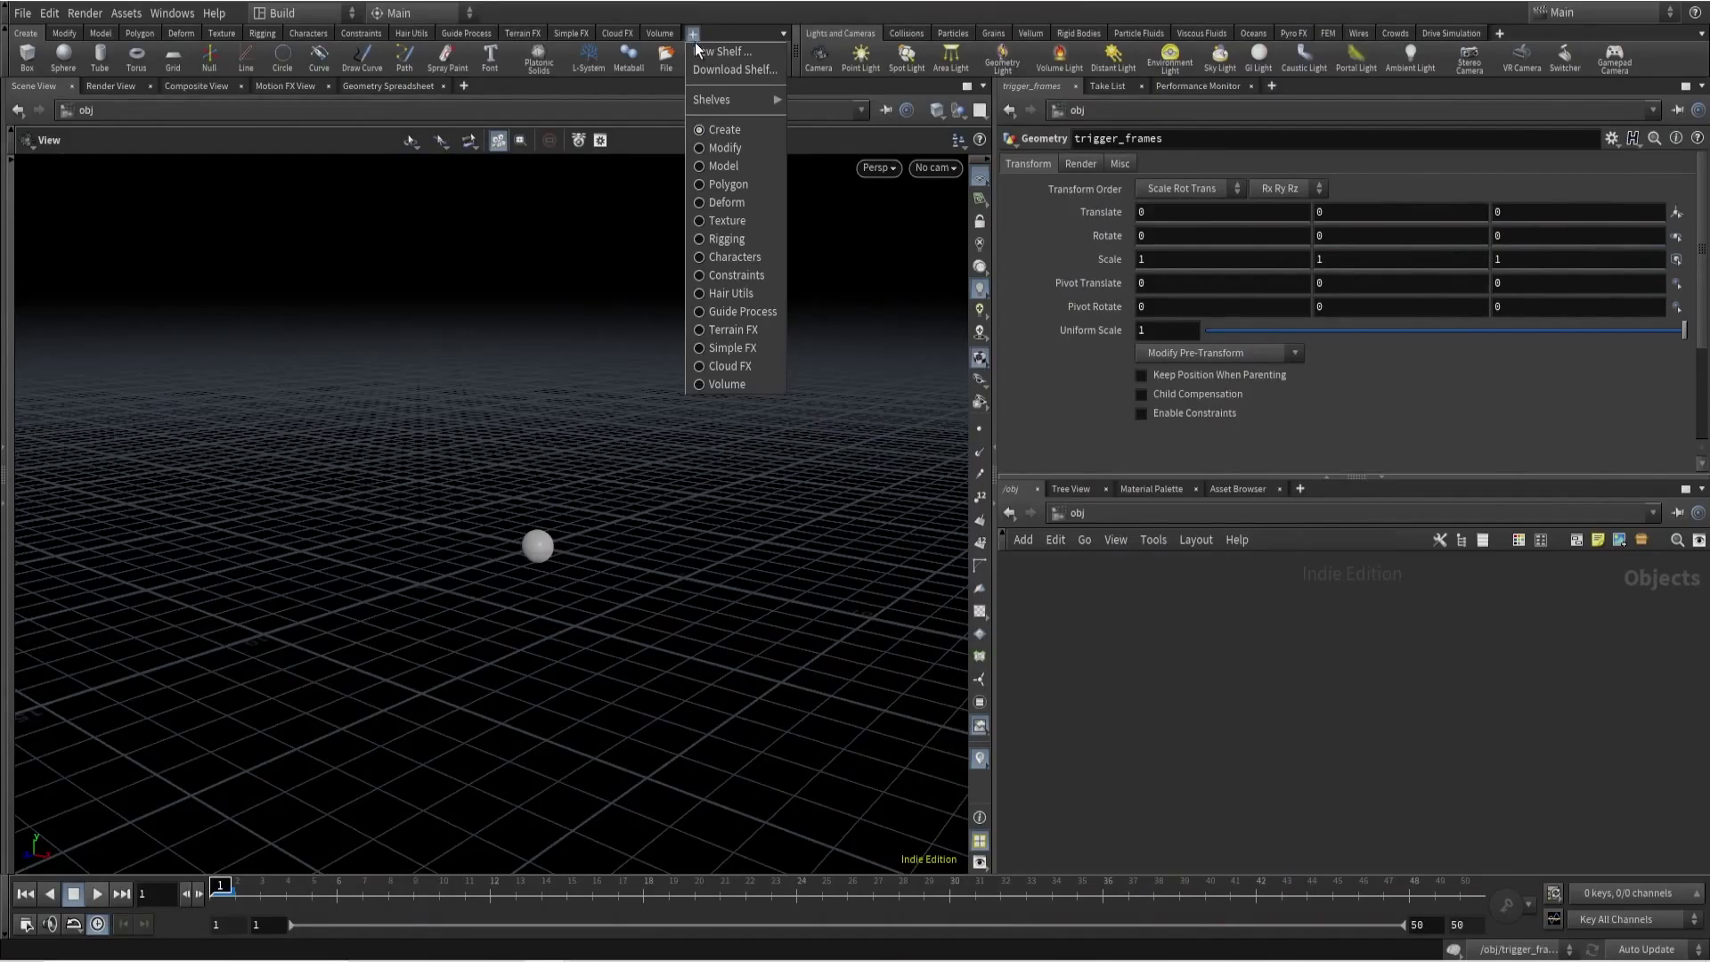
click(714, 54)
triple_click(697, 163)
text(Shortcuts)
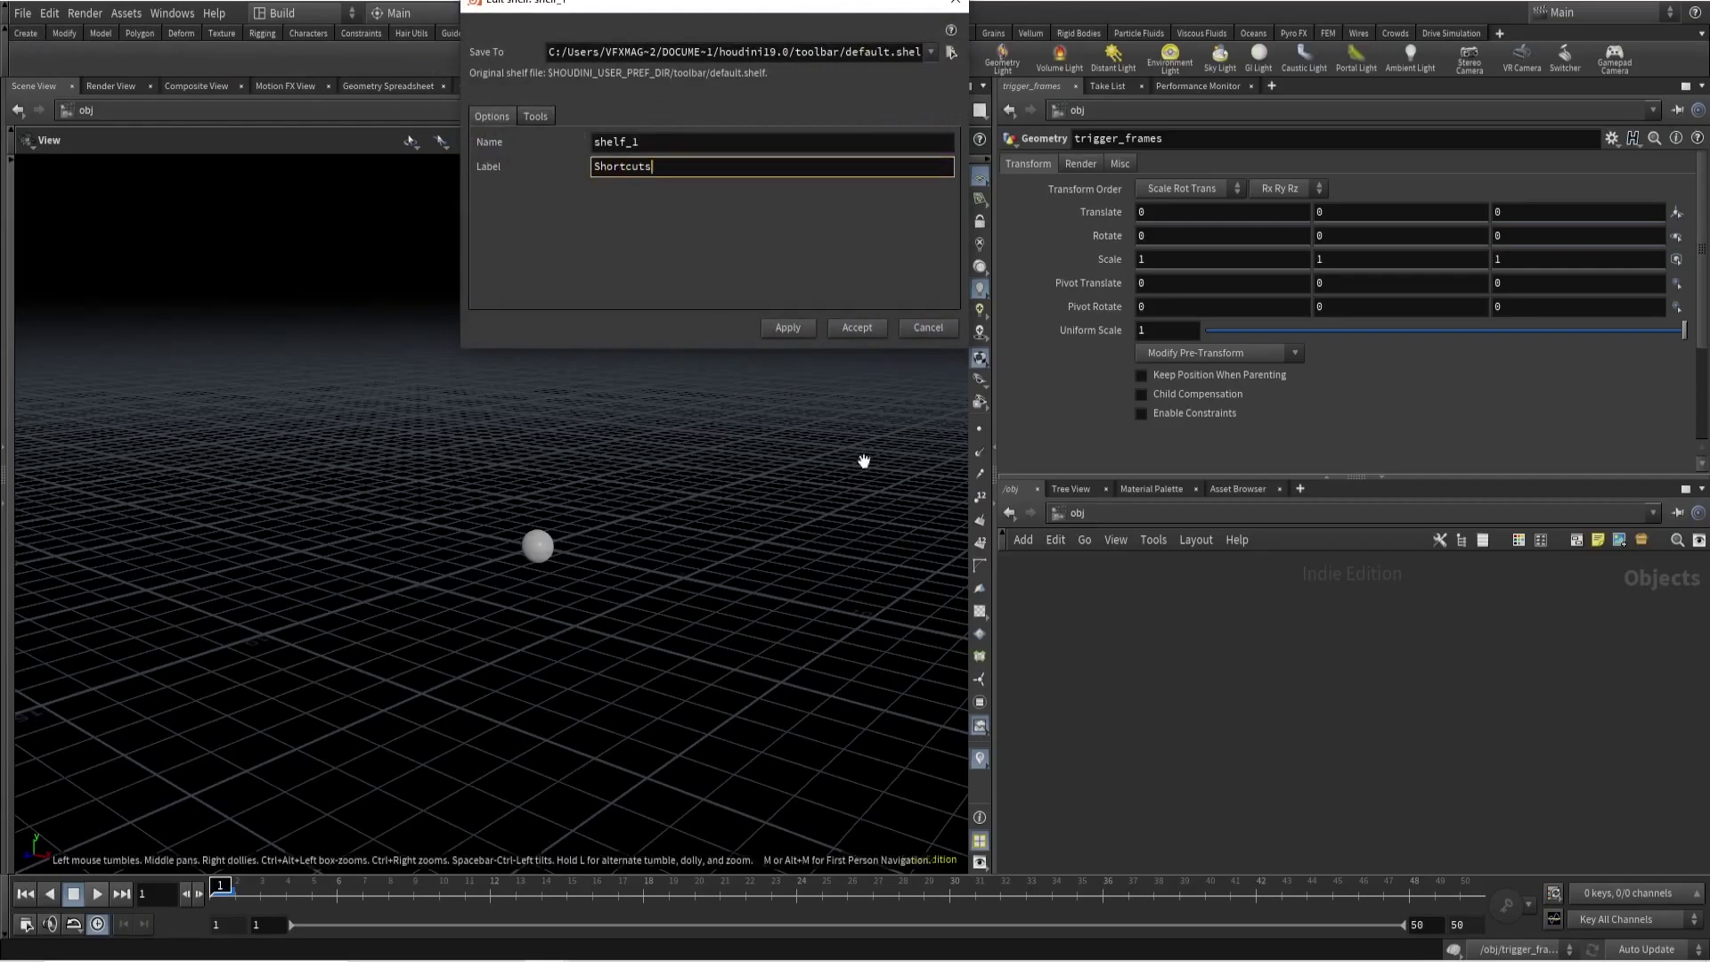
click(792, 329)
click(858, 328)
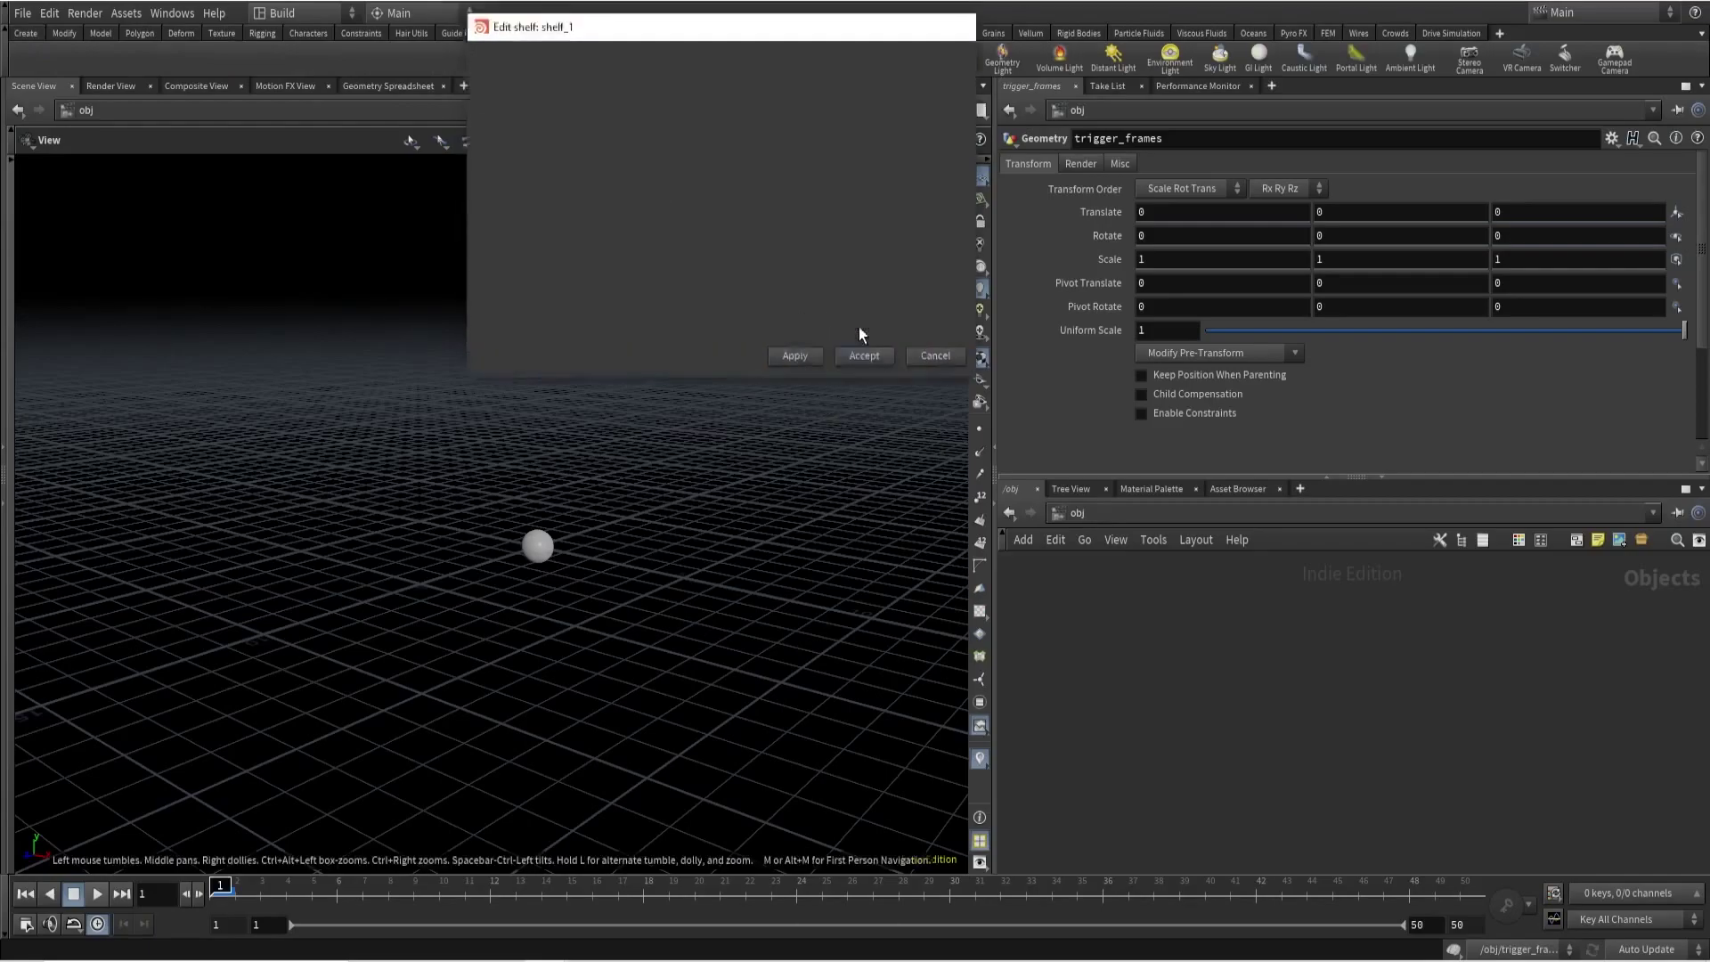
Add the Merge (sop_merge) tool to the Shortcuts shelf.
right_click(109, 45)
click(125, 71)
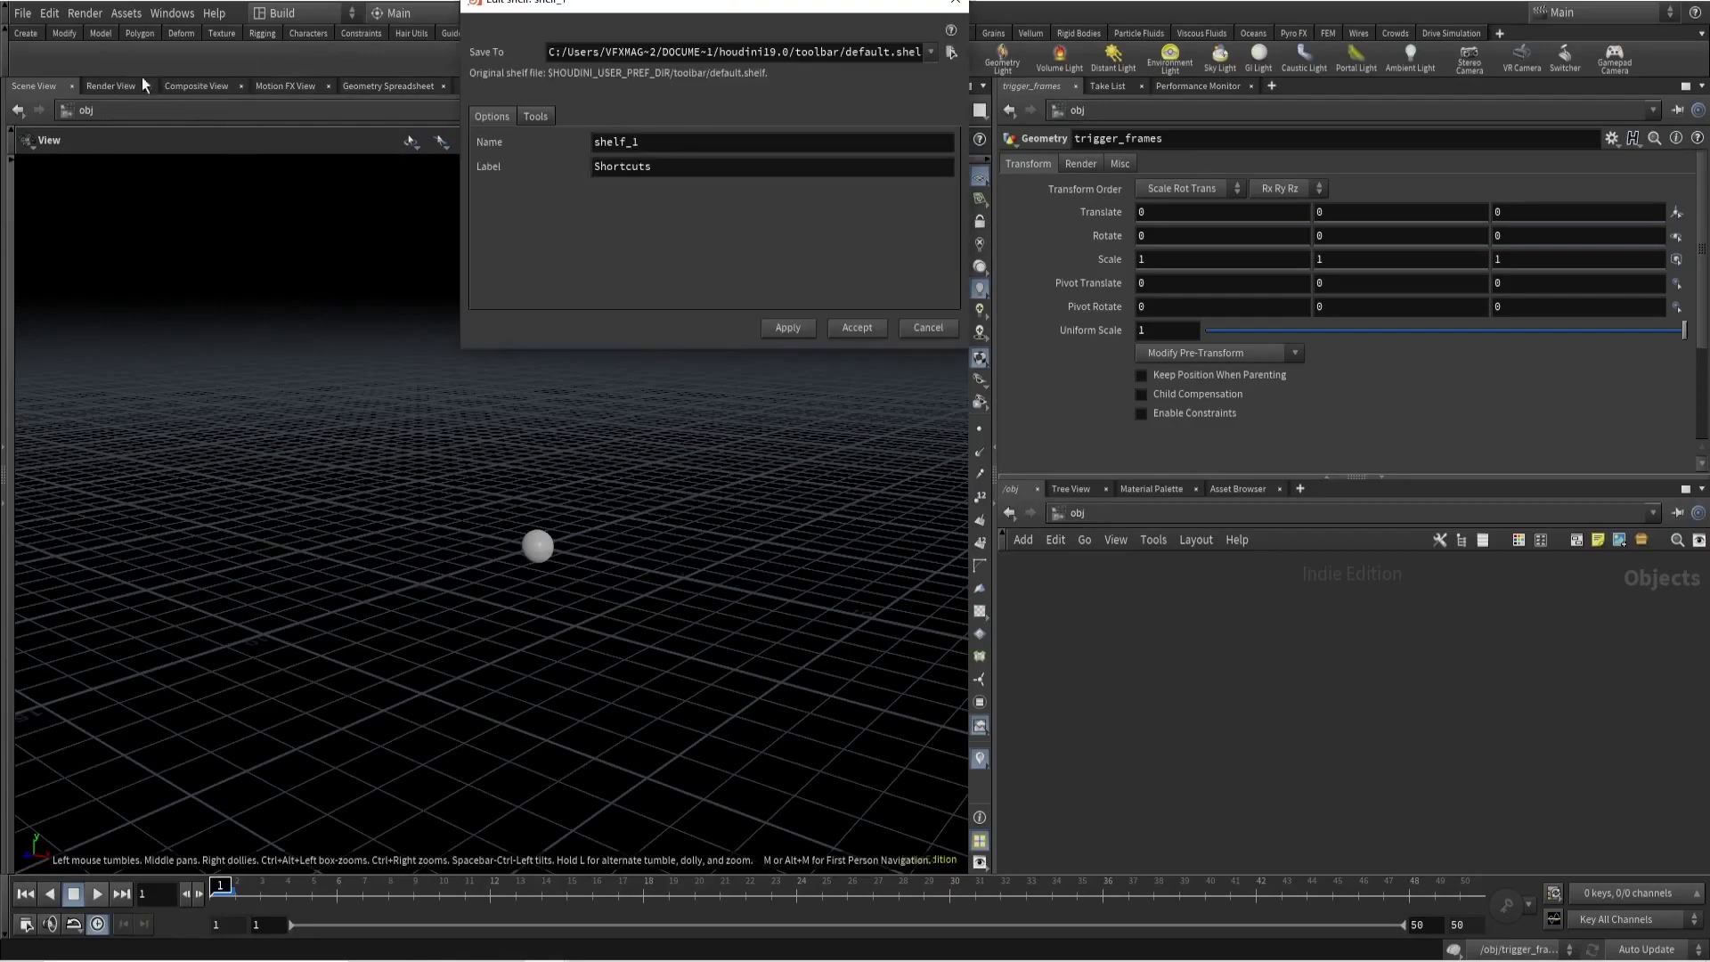
click(536, 118)
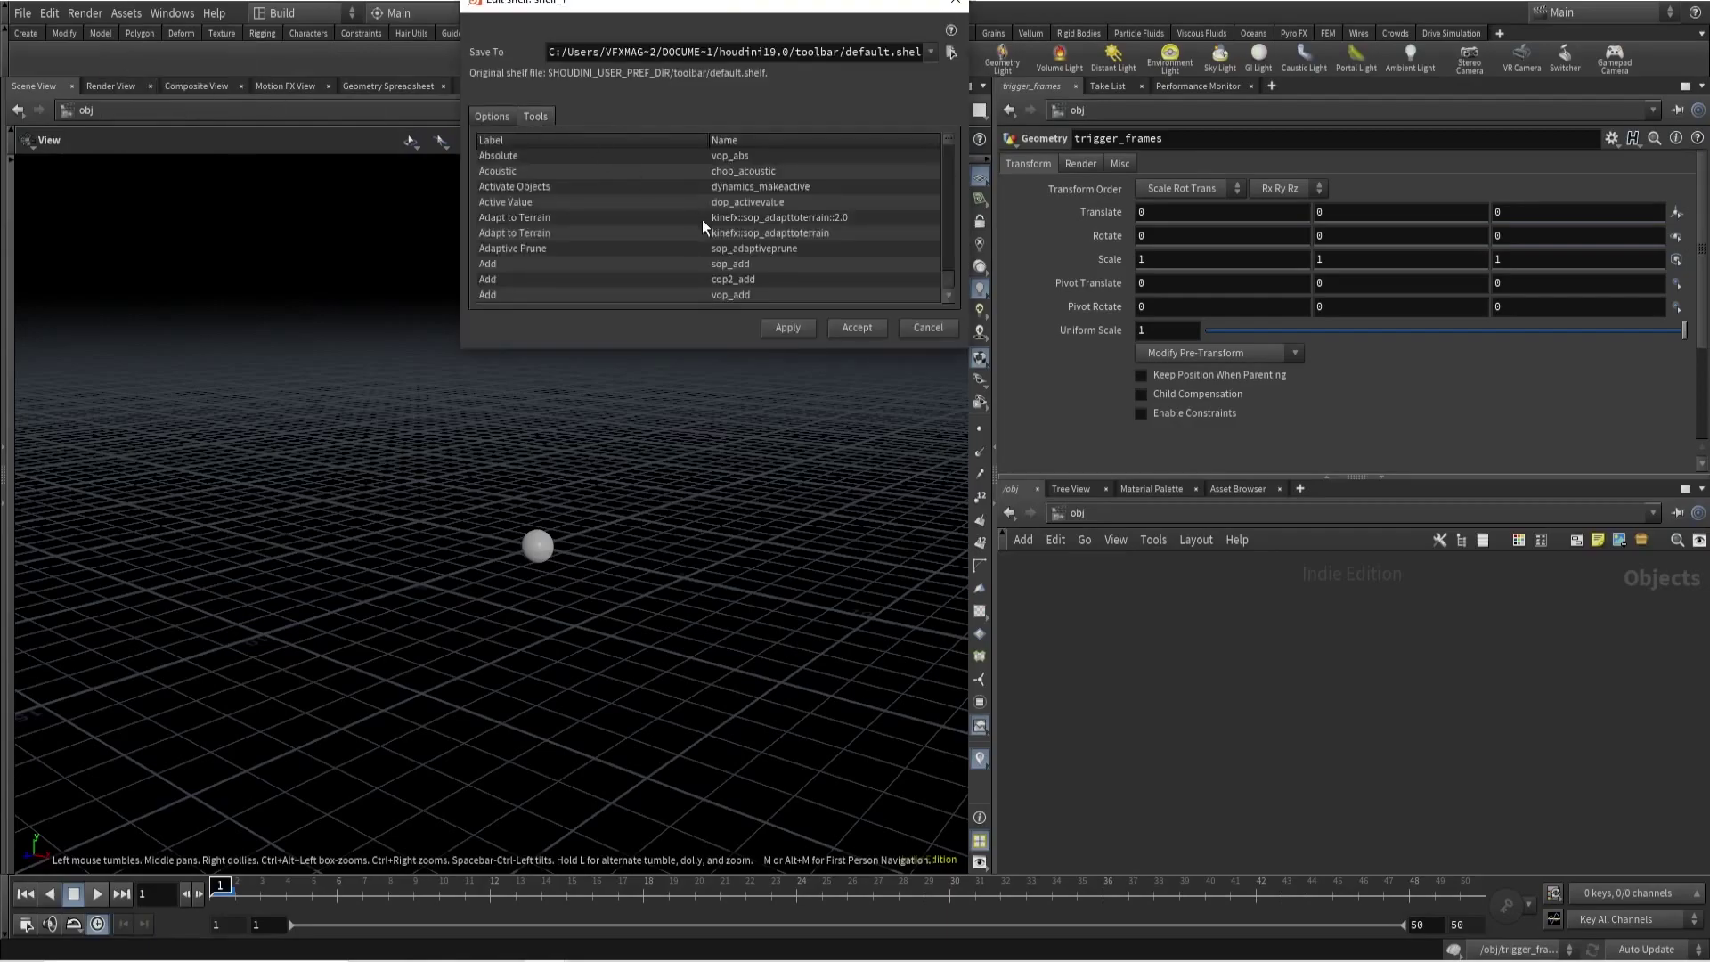
scroll(726, 233, down, 20)
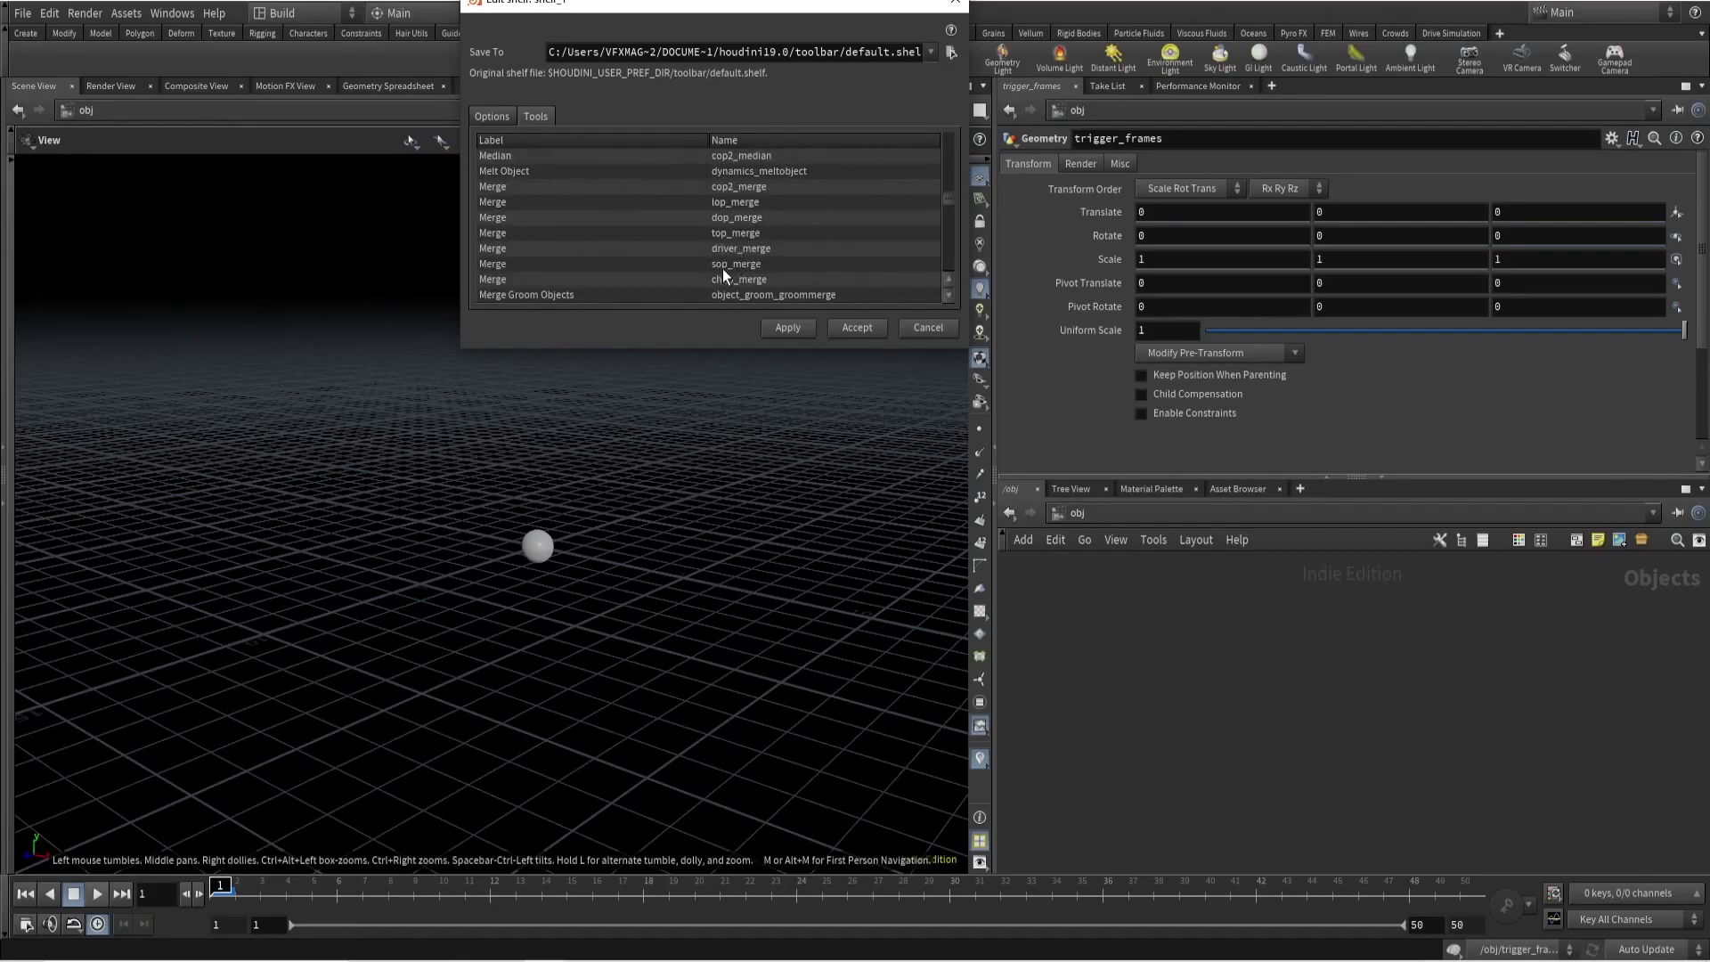
click(725, 264)
click(786, 326)
click(851, 327)
right_click(24, 66)
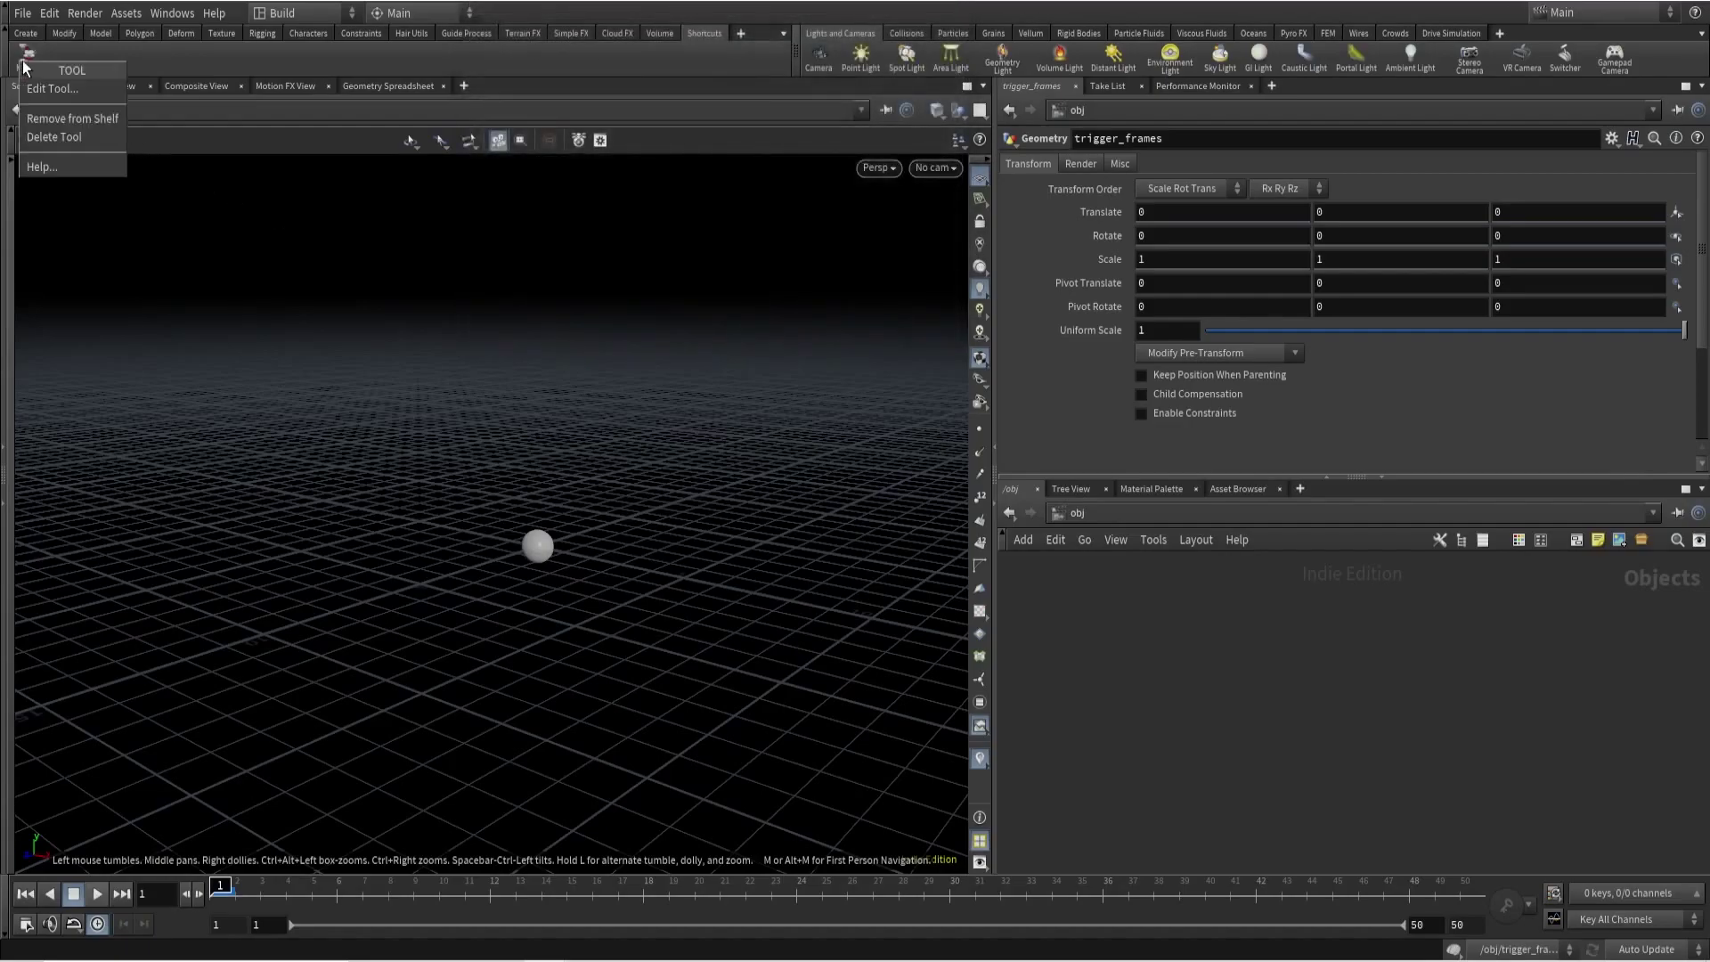
Assign hotkey M to the Merge shelf tool in the Network Pane context and close the editor.
click(52, 88)
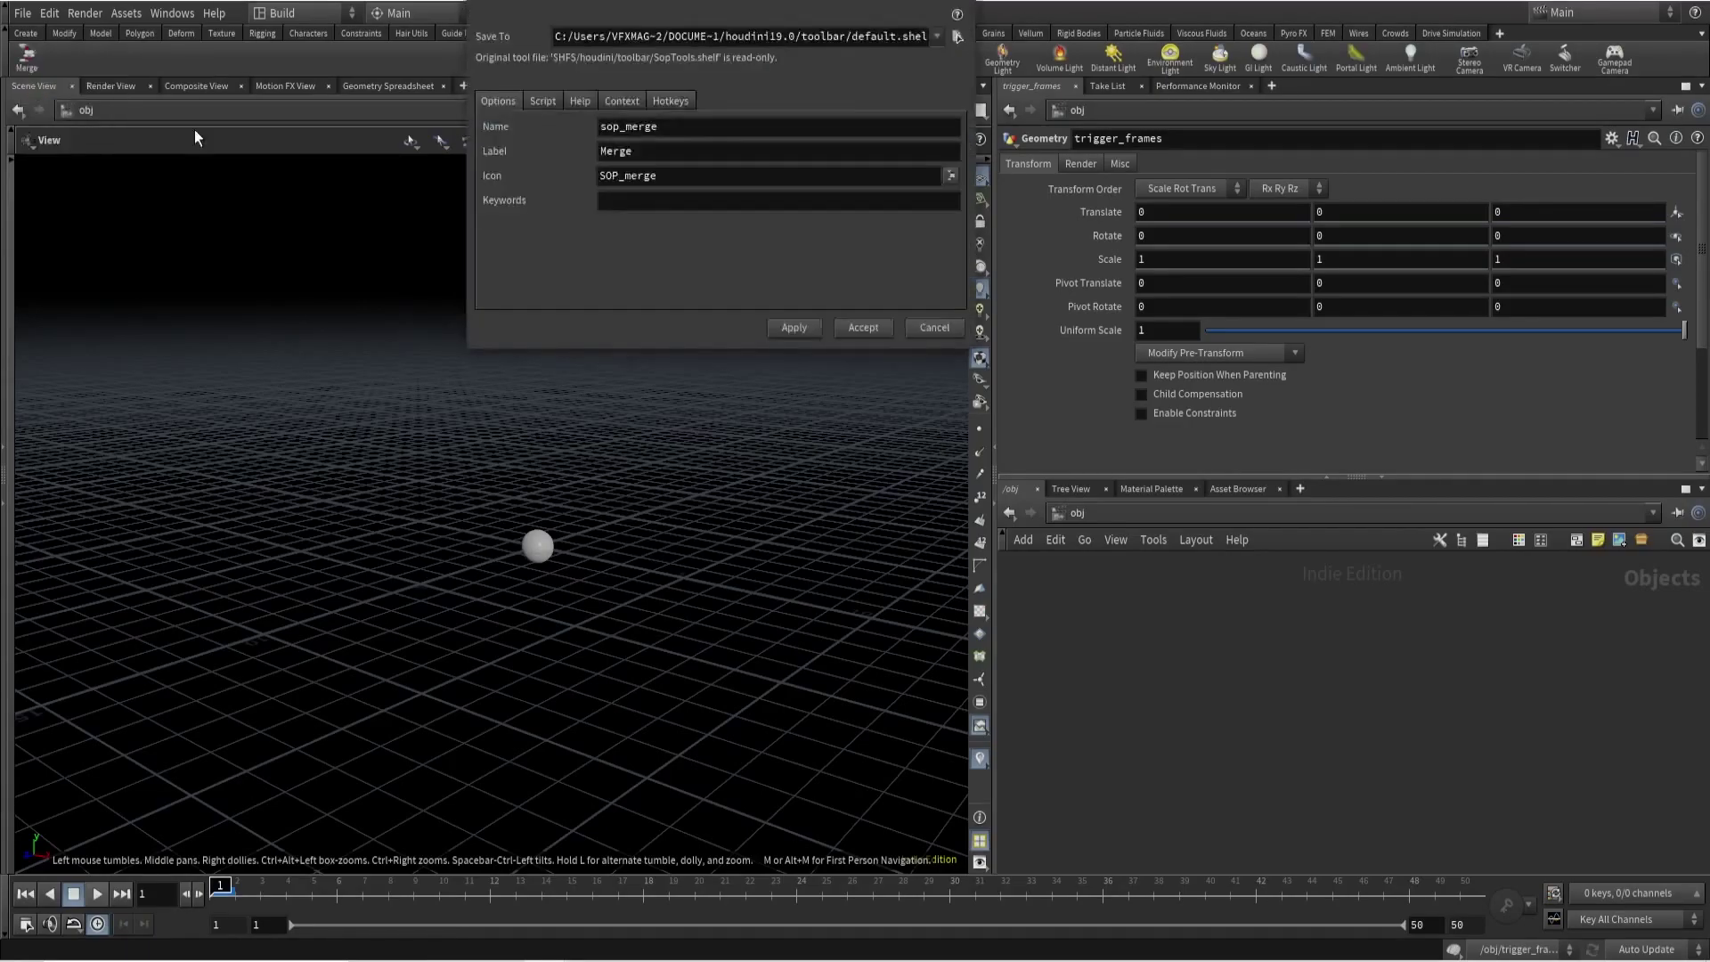
click(671, 100)
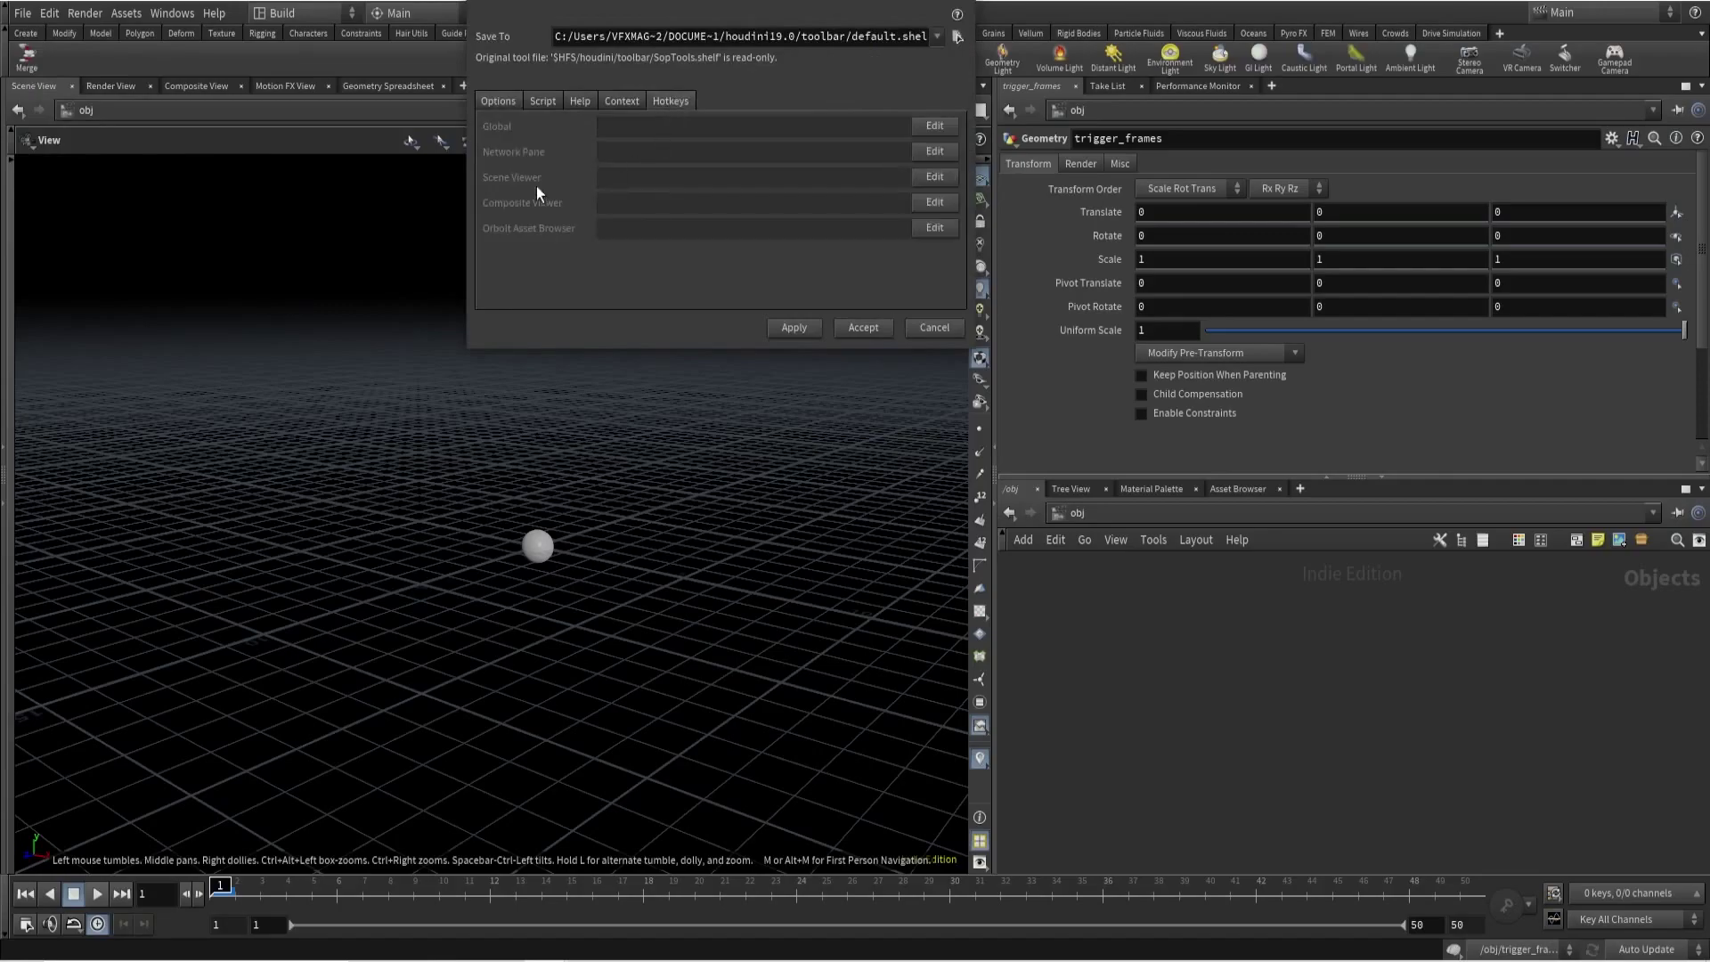
click(941, 151)
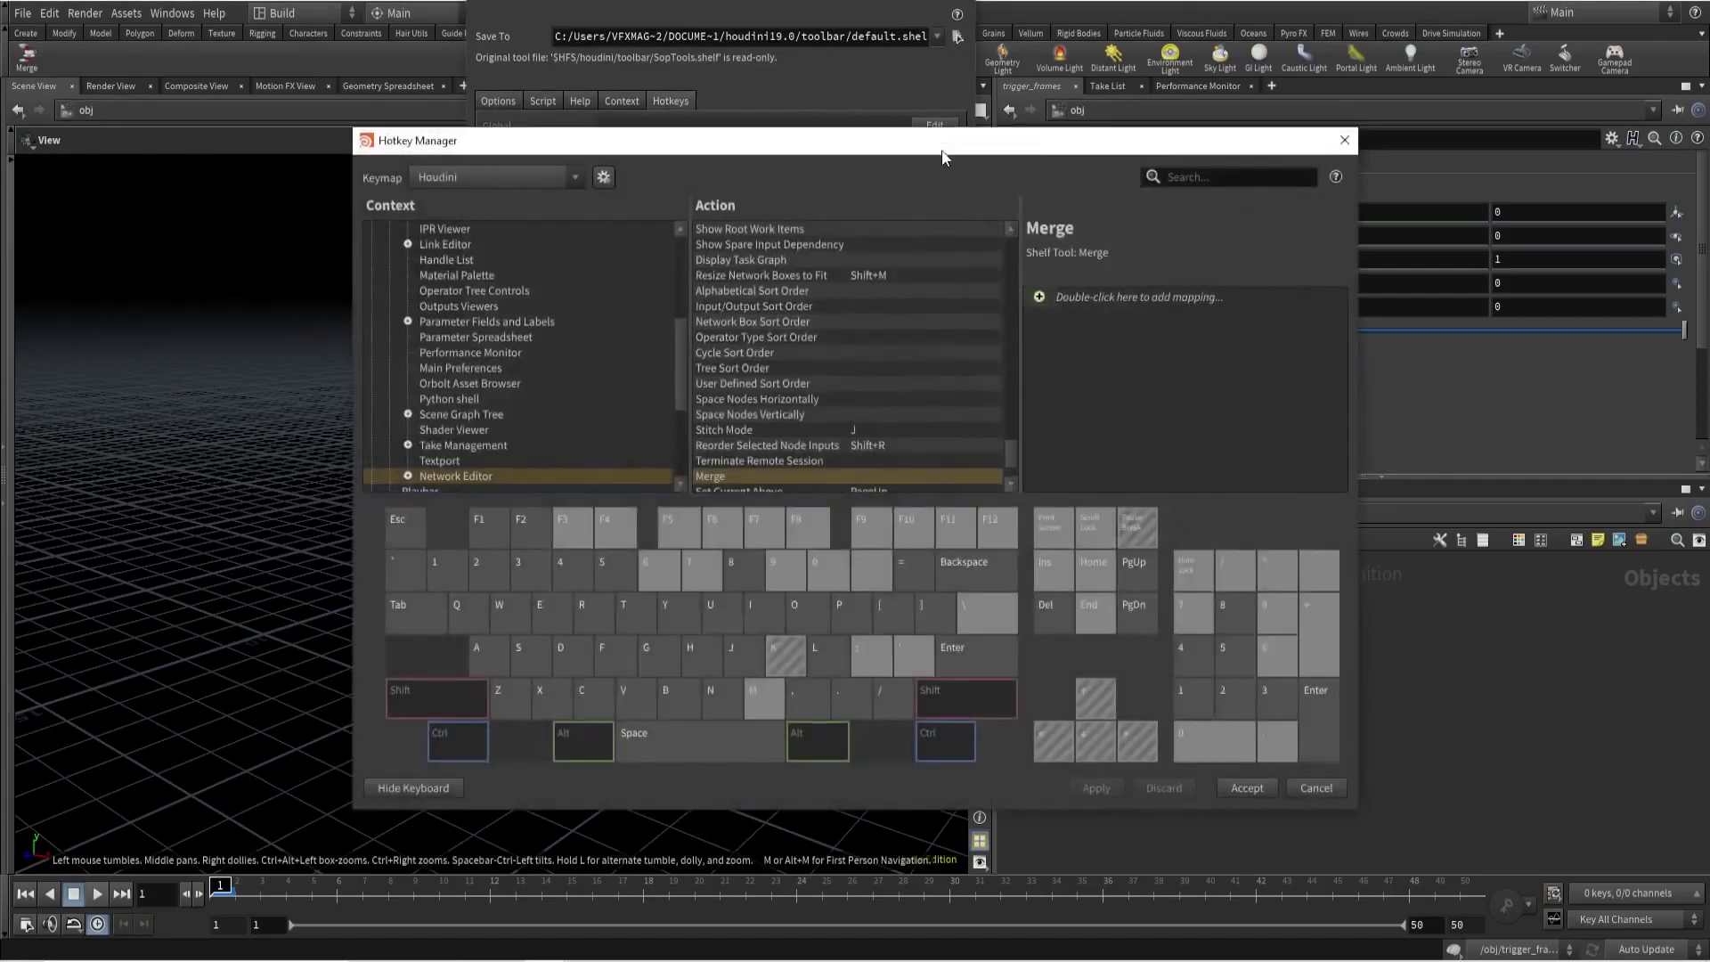
click(1107, 299)
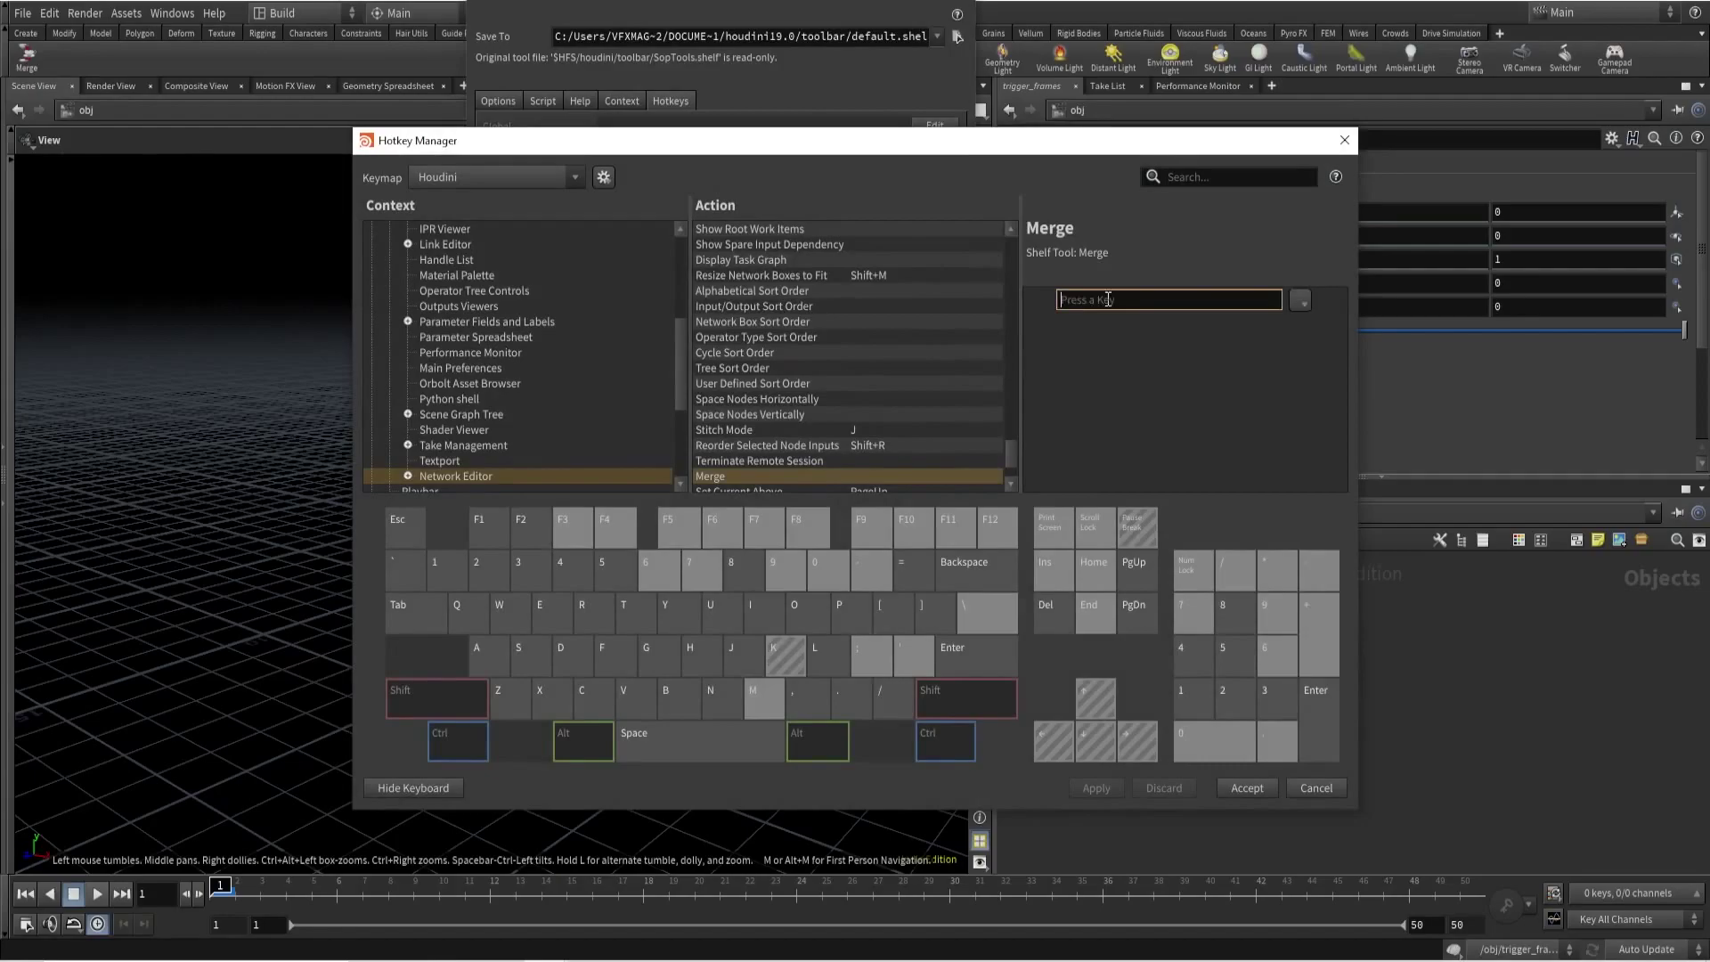
key(m)
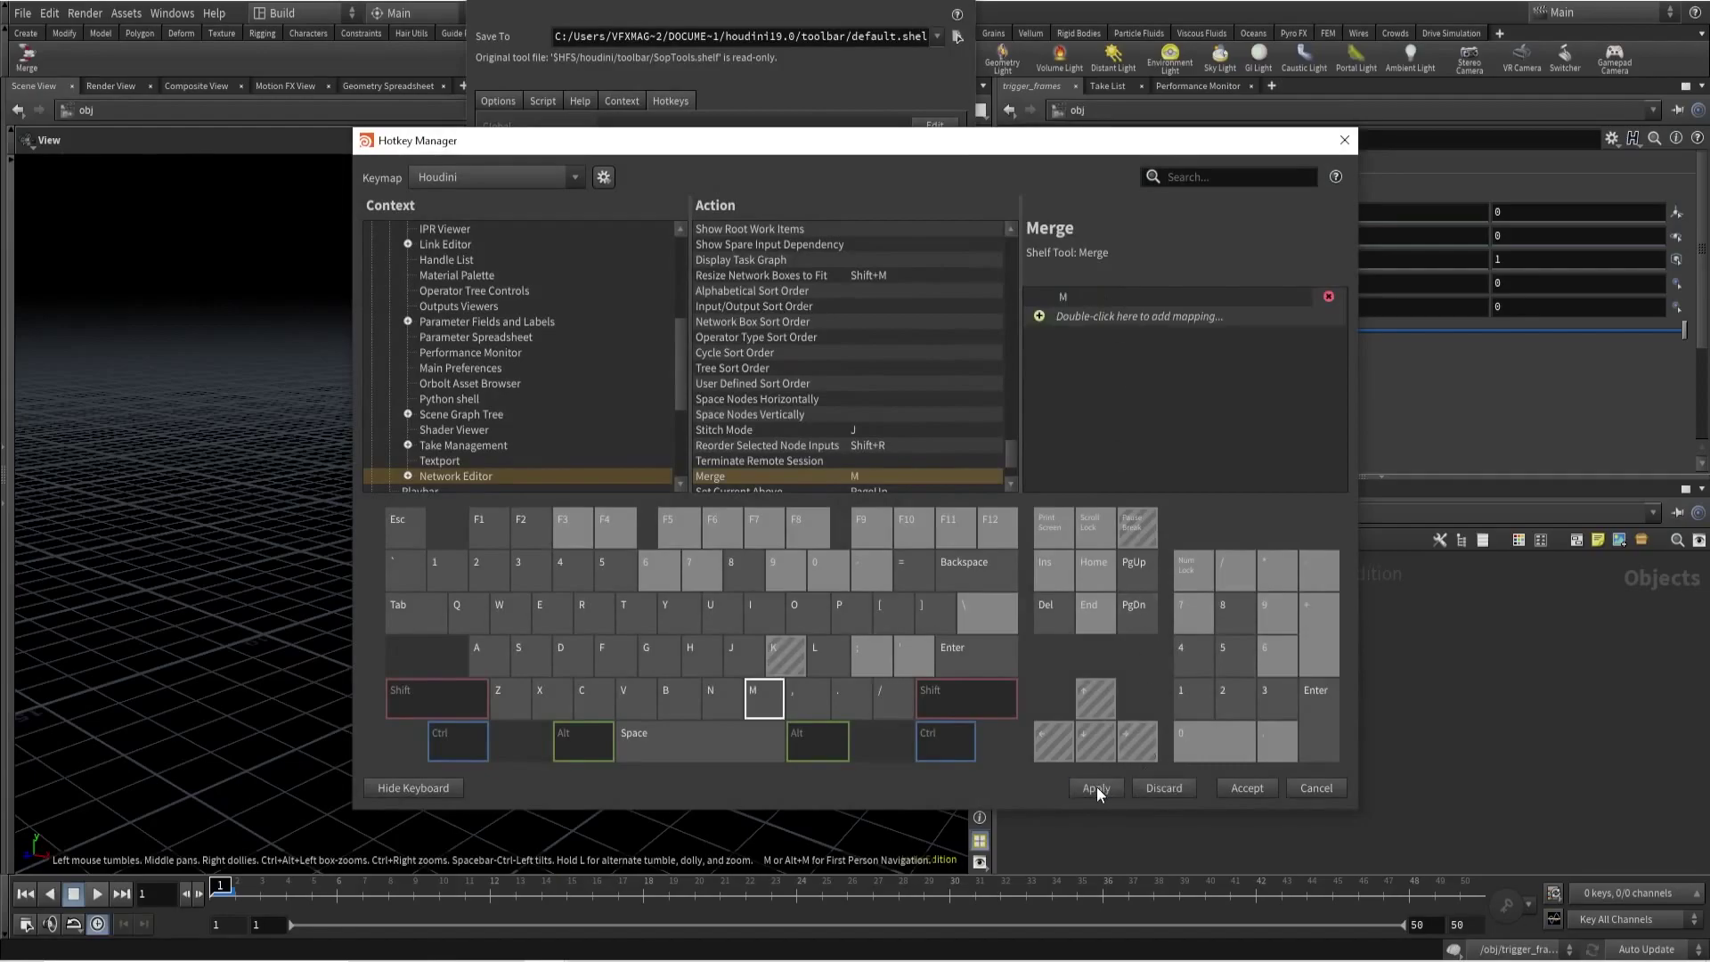
click(1248, 788)
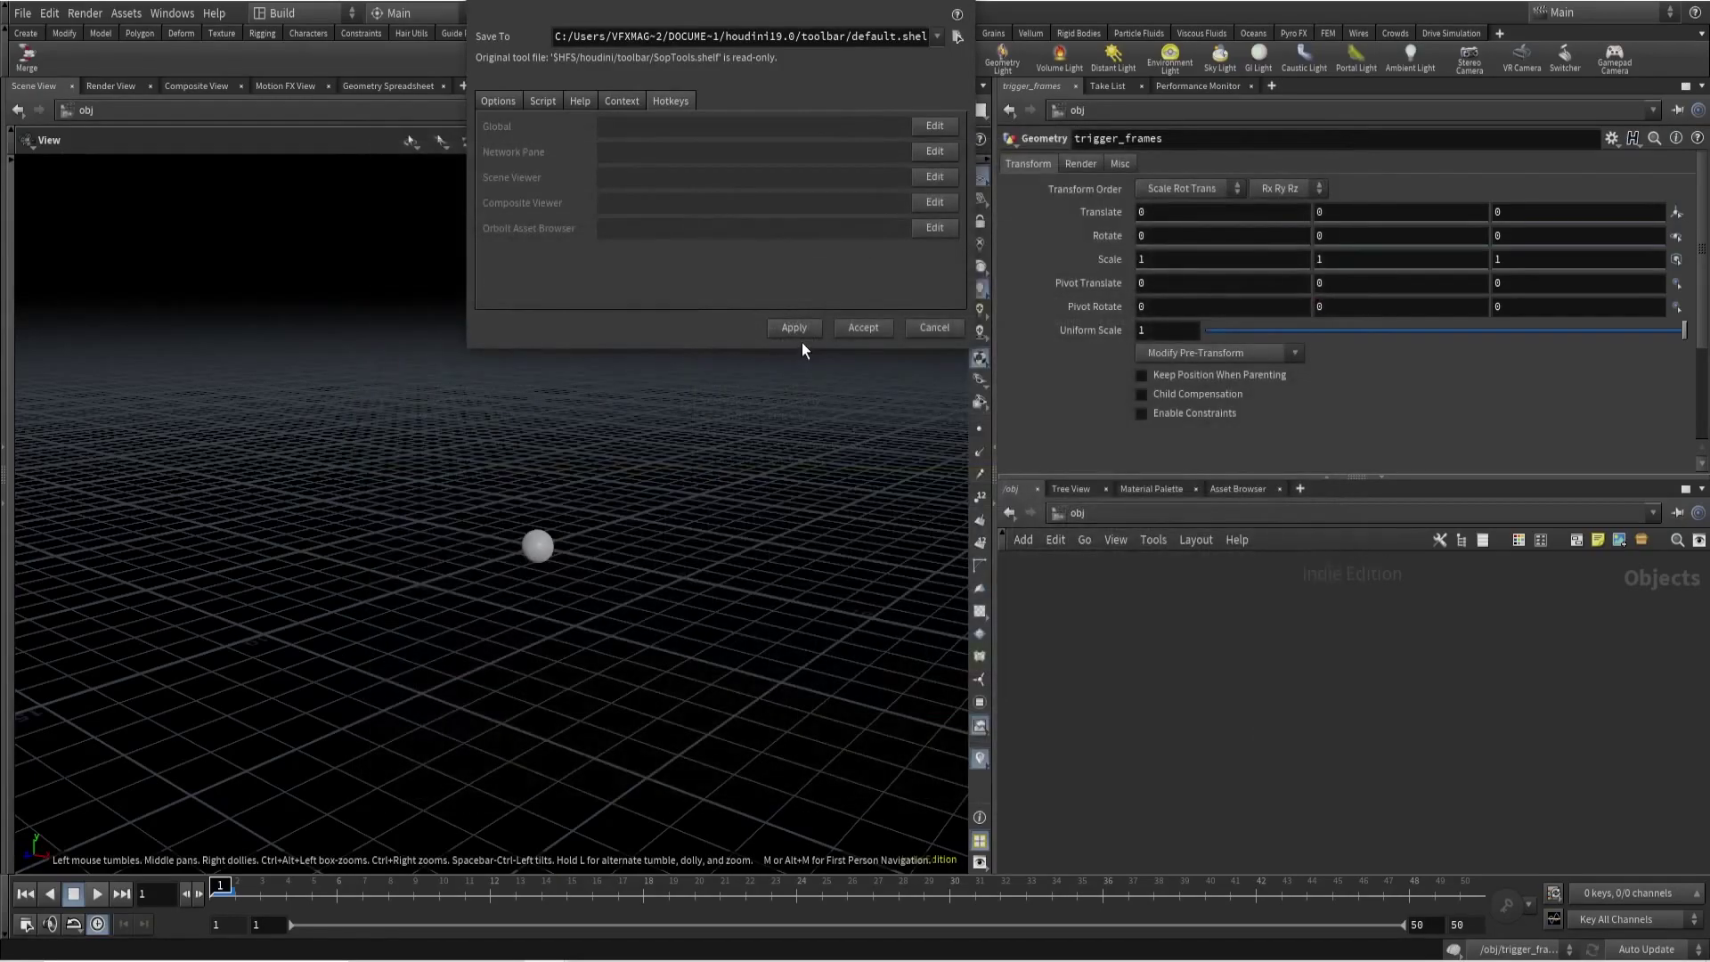
click(852, 328)
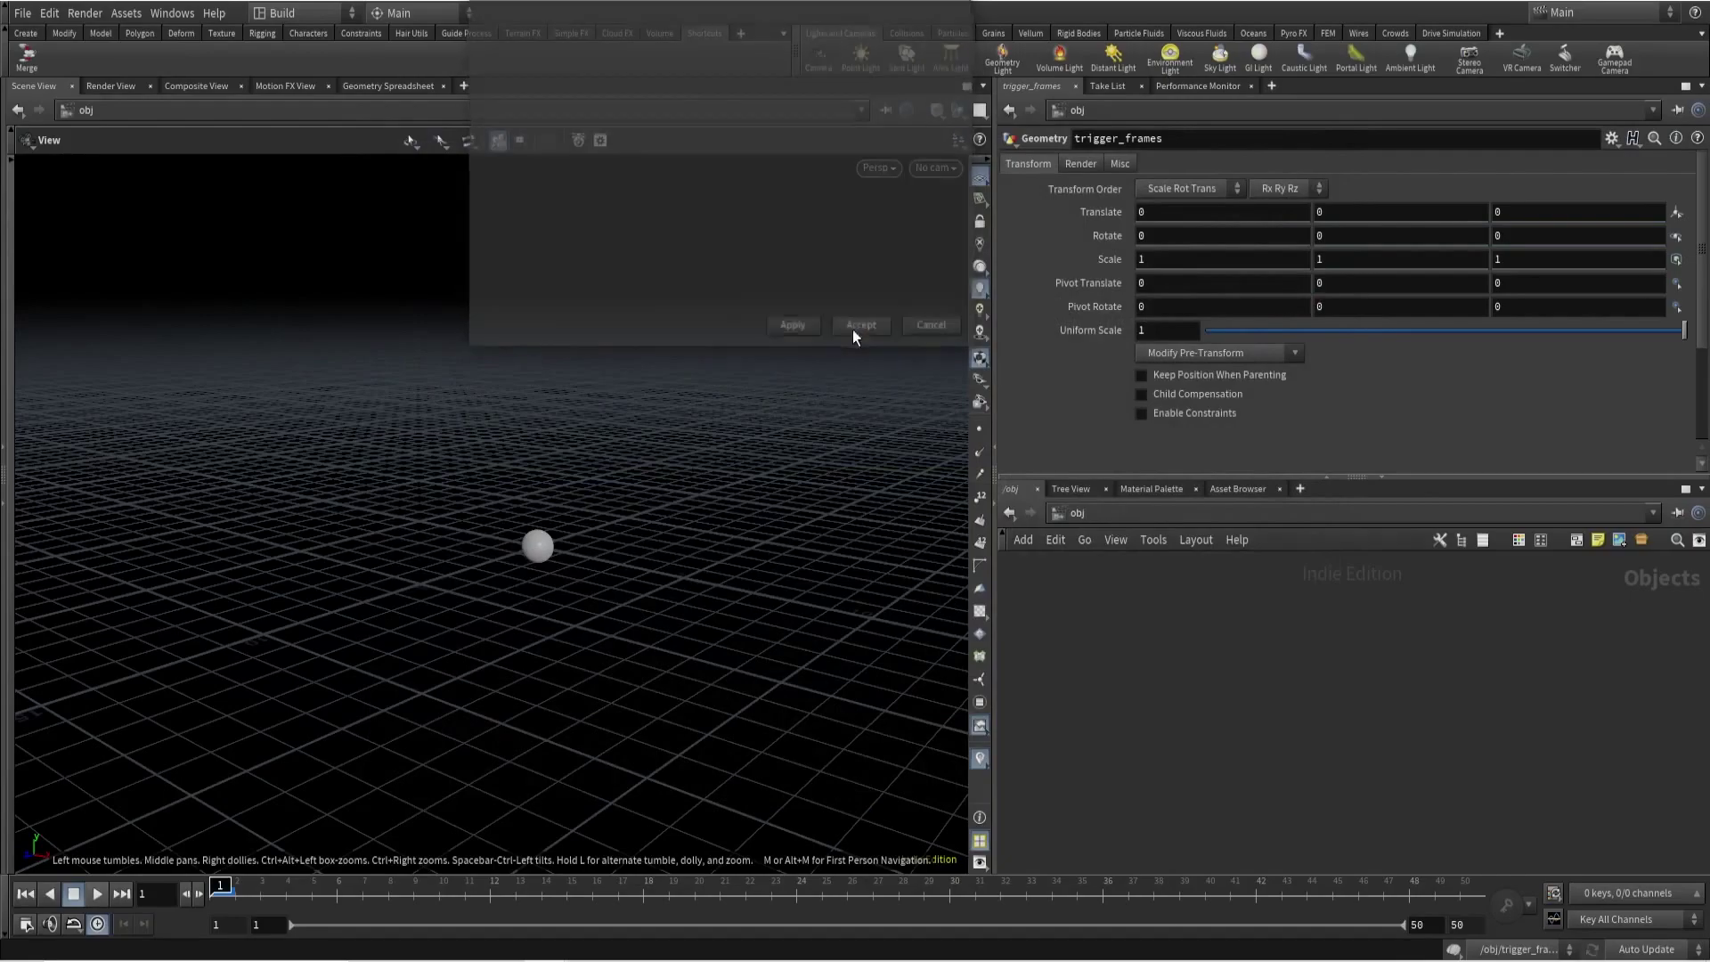
Place a Merge node with the M hotkey and frame the crag character in the viewport.
key(m)
click(1238, 677)
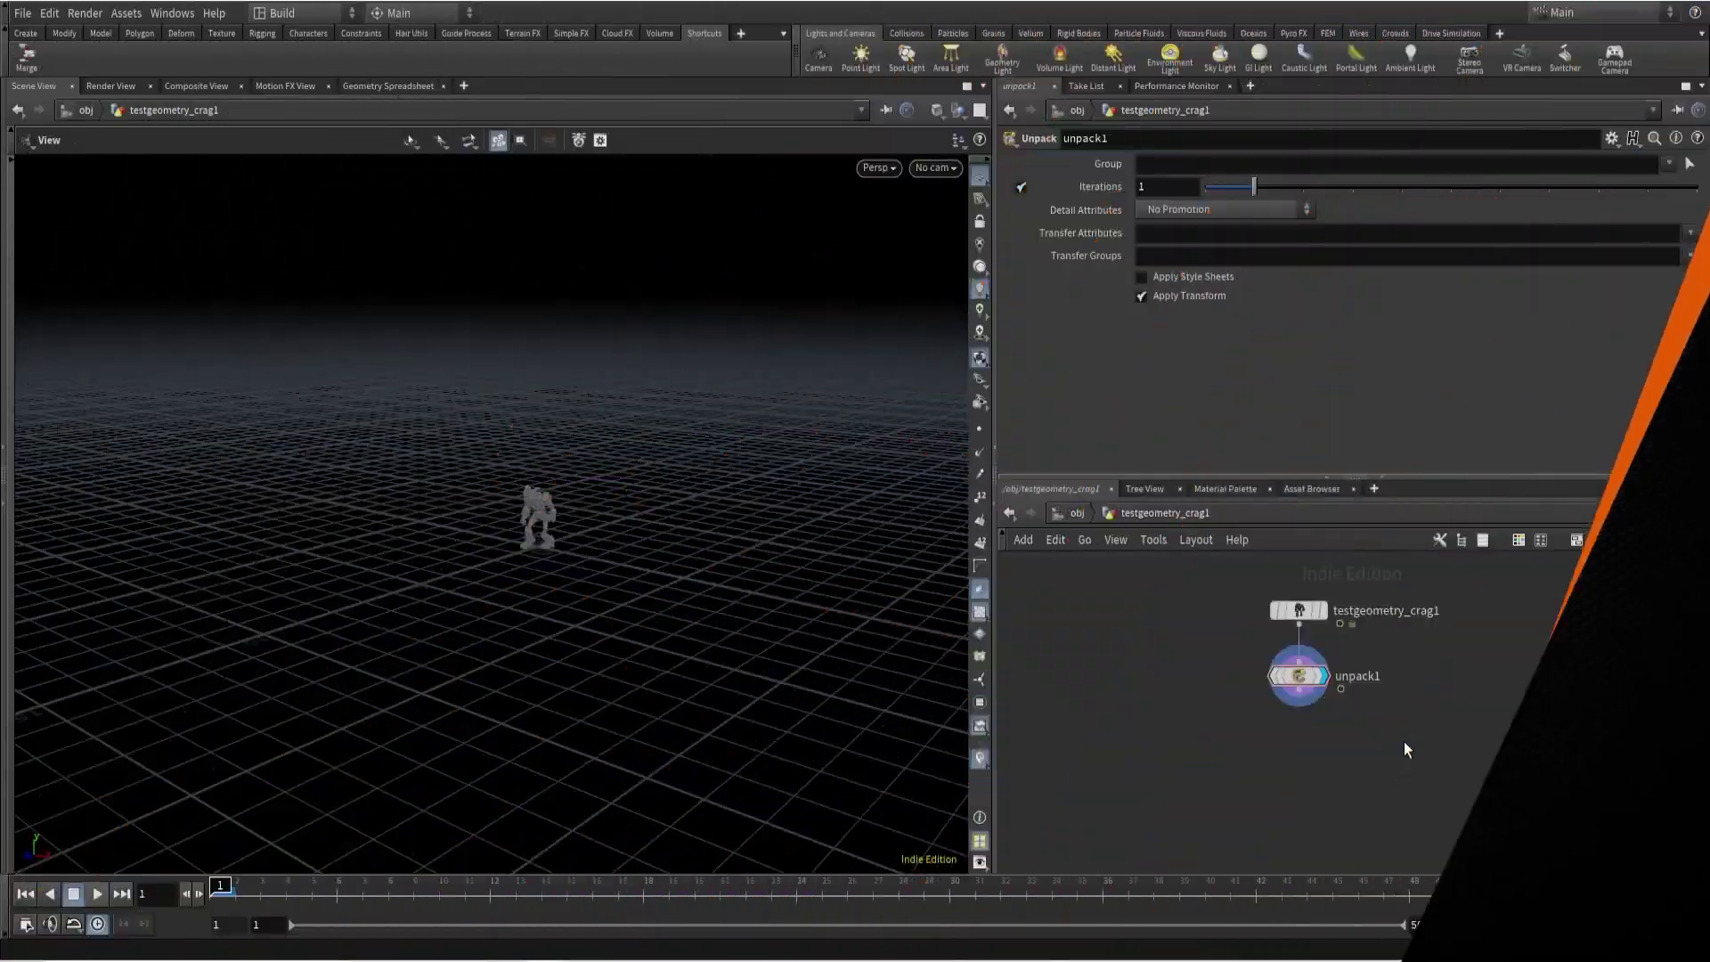
key(g)
scroll(617, 583, down, 3)
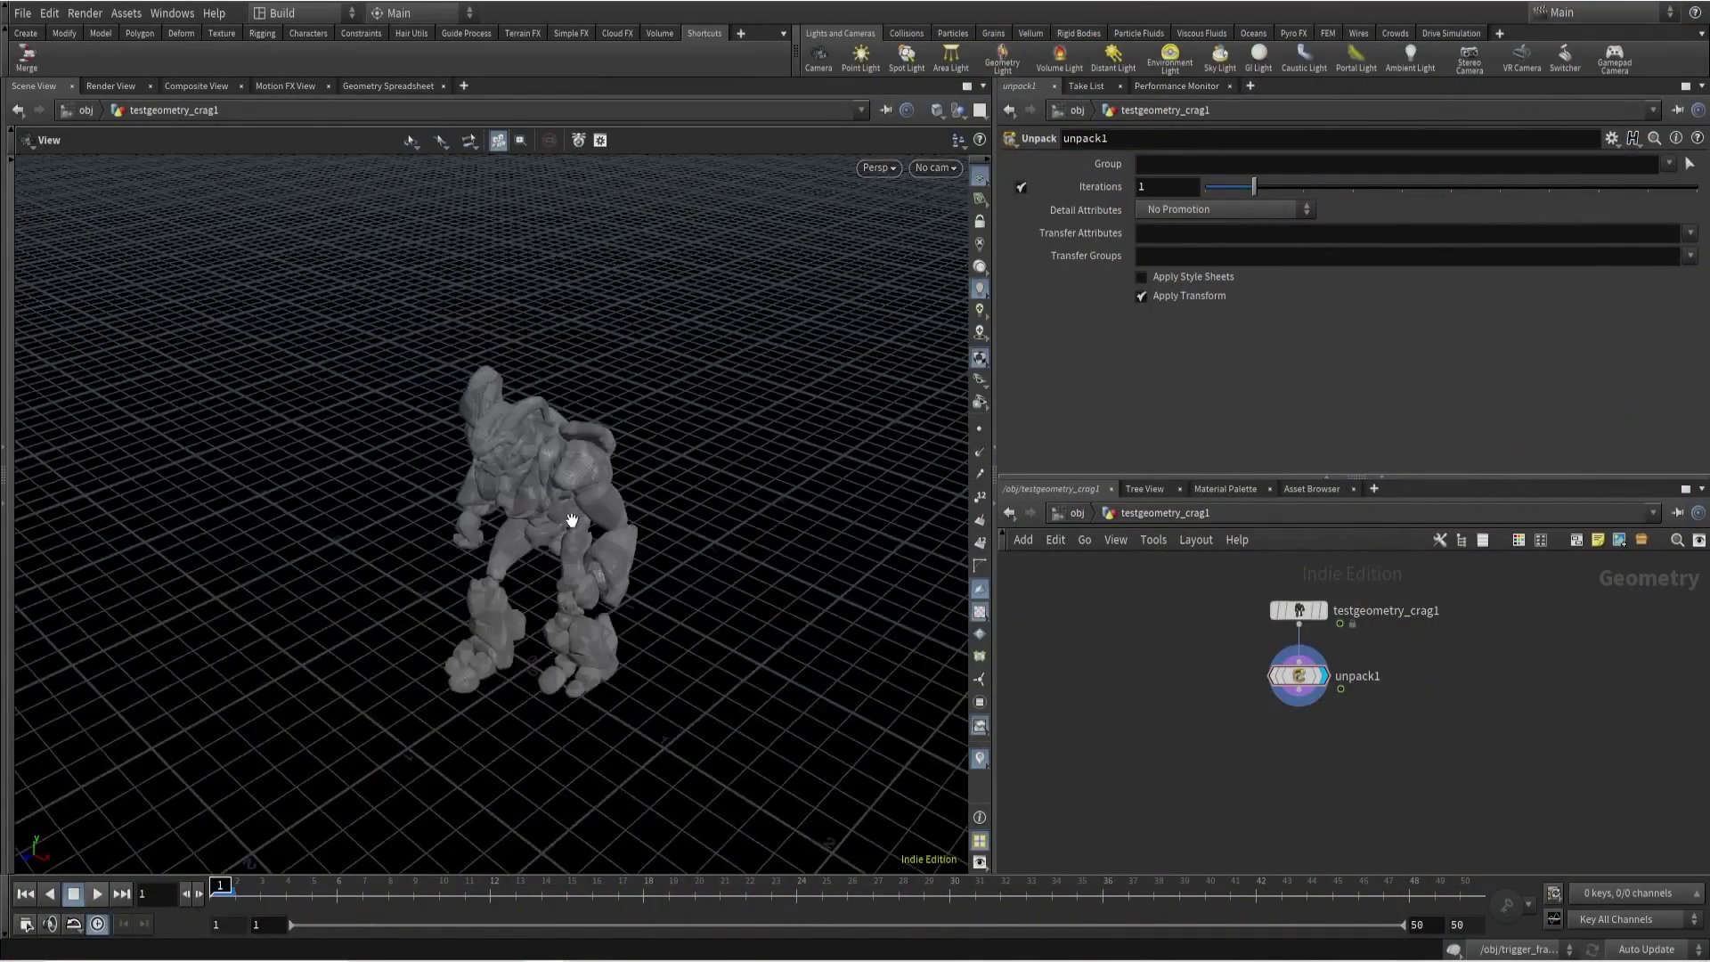
Turn on shaded display with shadows, check frame 49 of the animation, and return to frame 1.
click(979, 615)
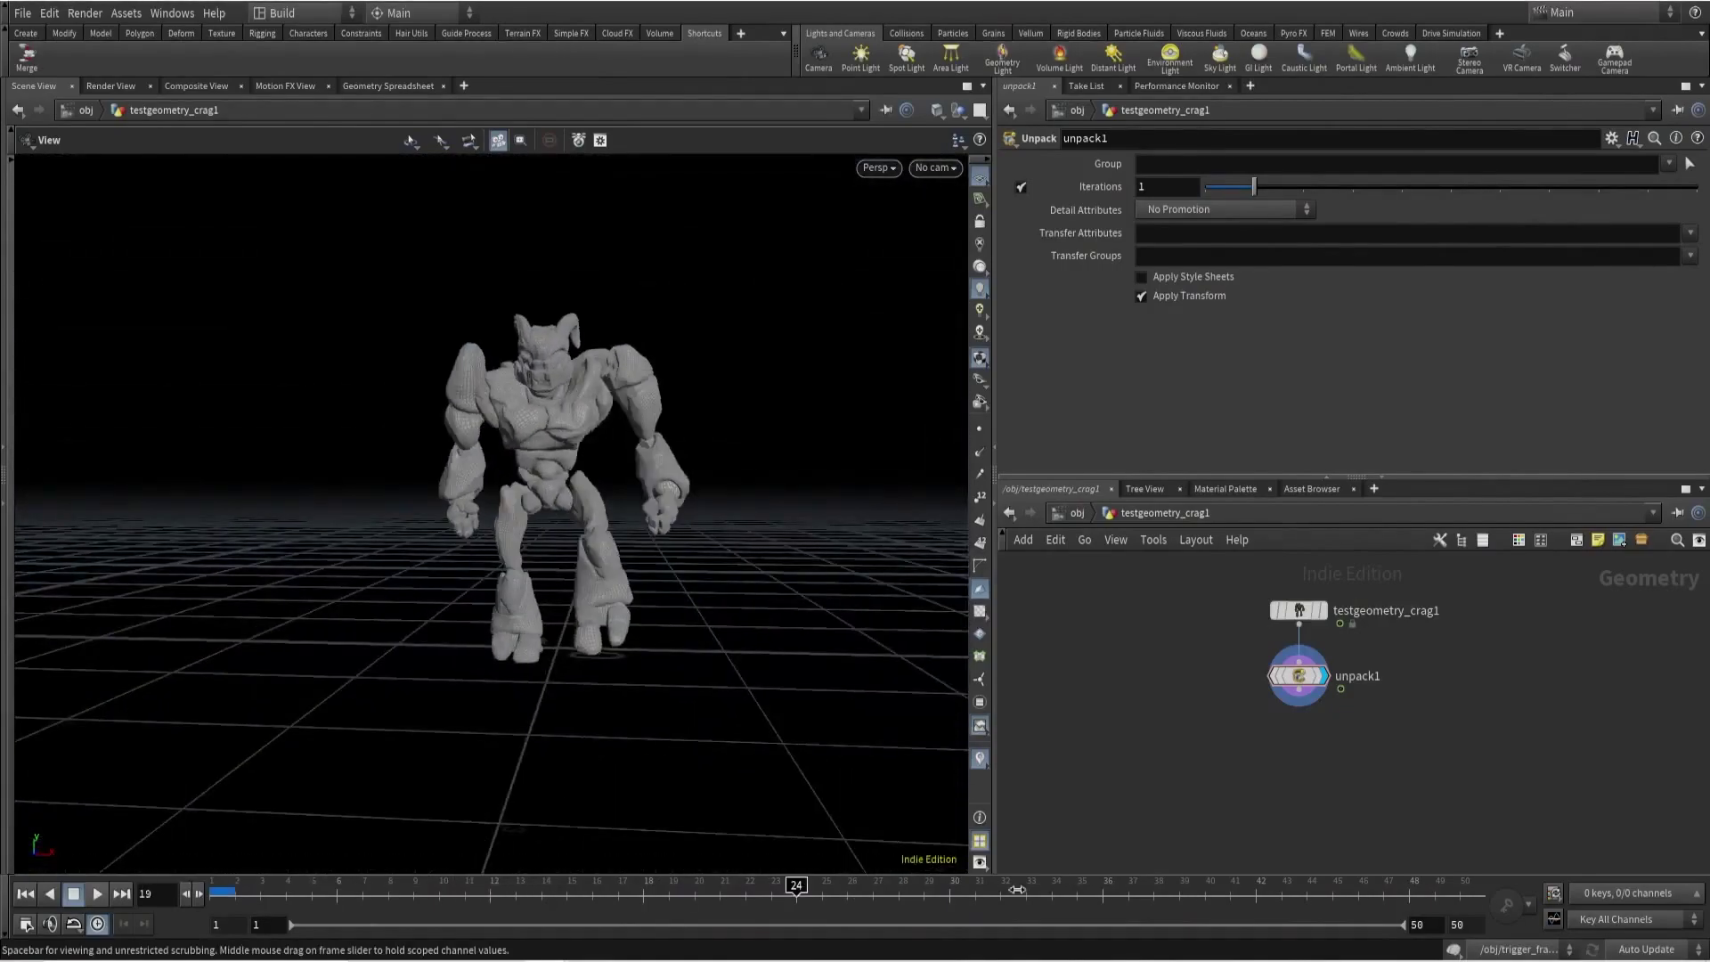
scroll(1334, 753, down, 2)
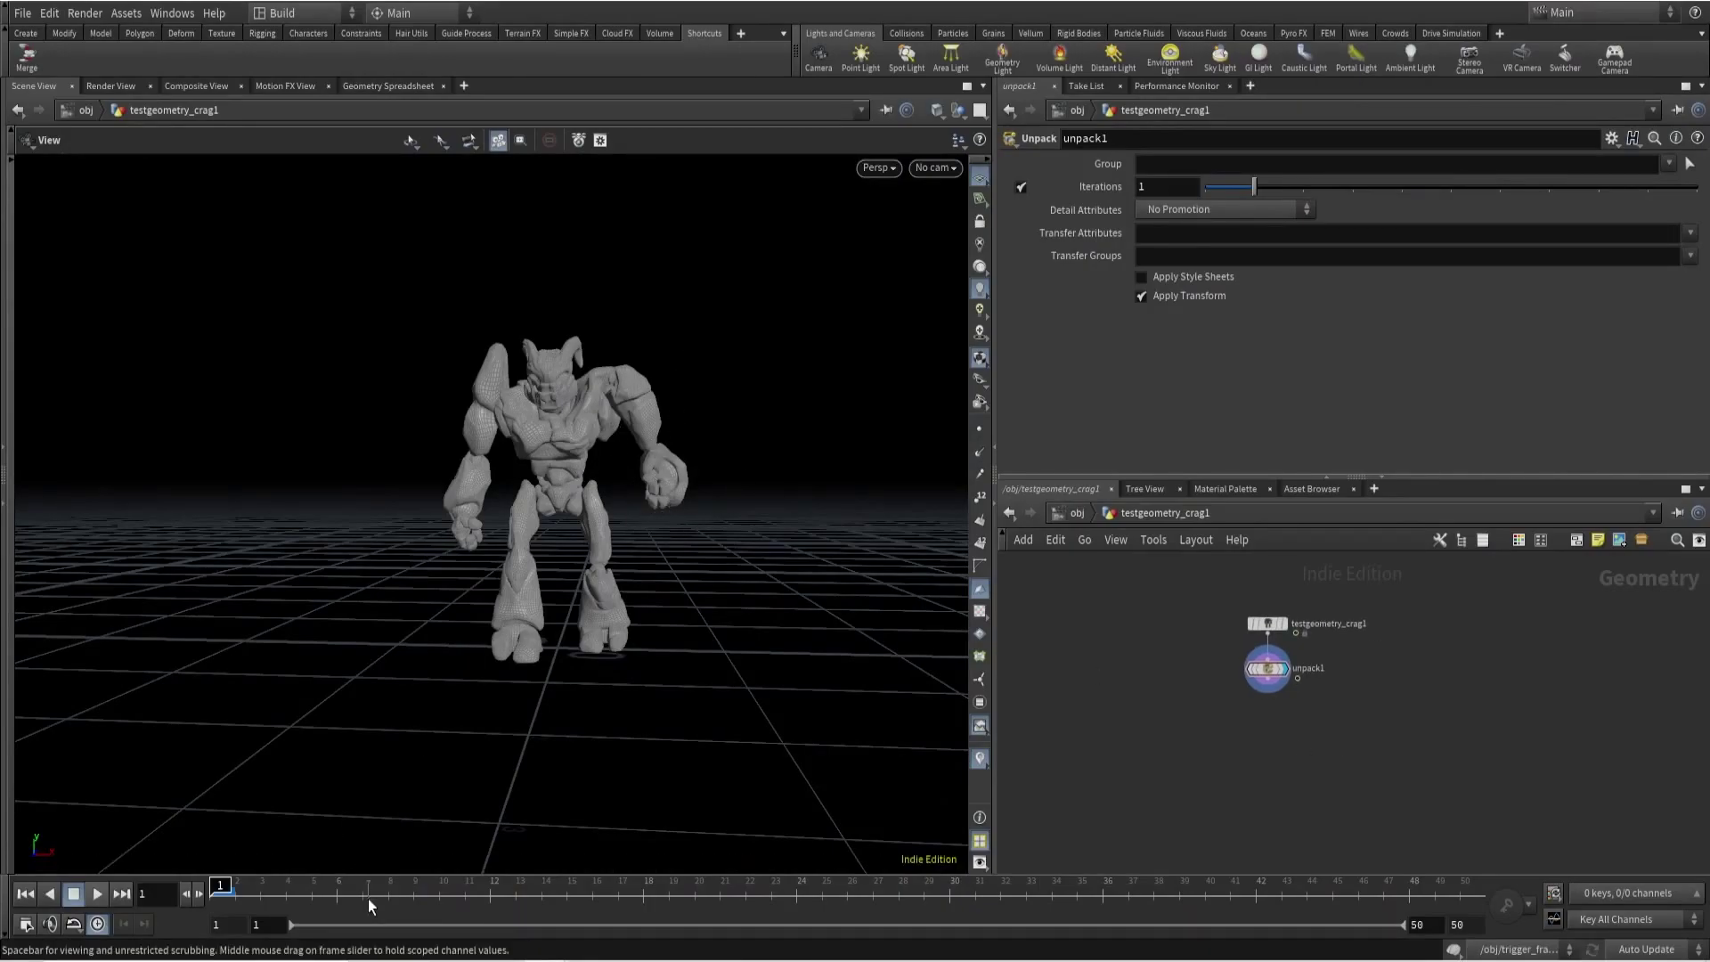
click(1436, 886)
drag(1434, 886, 221, 886)
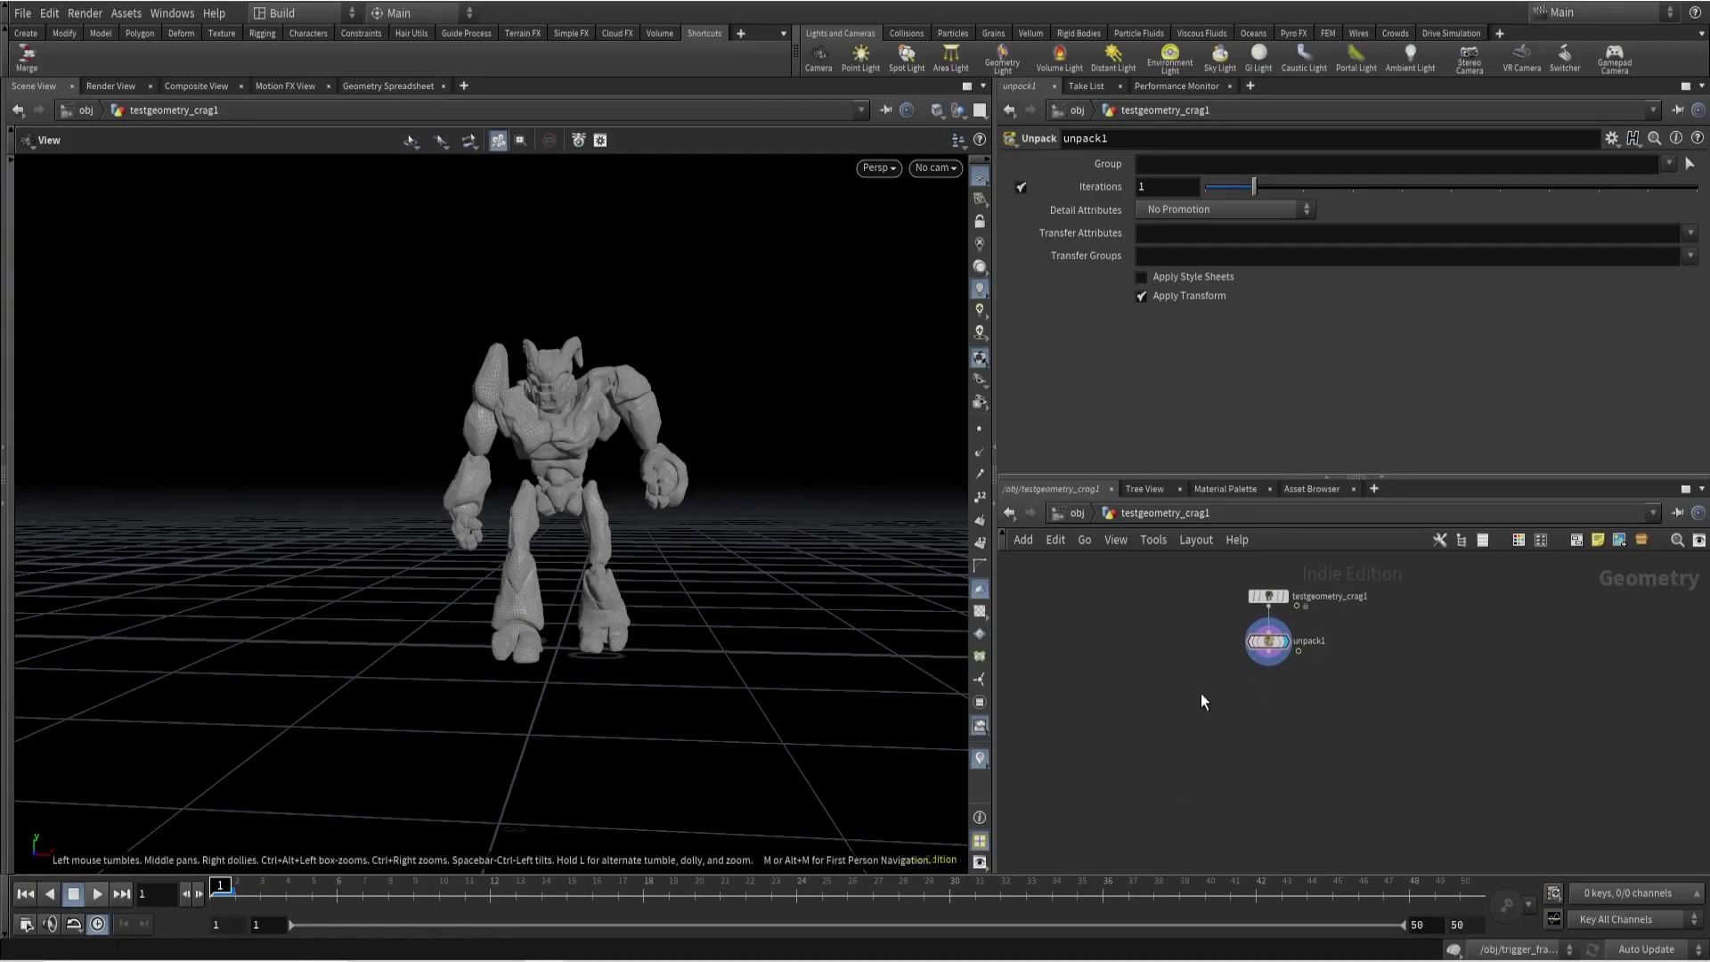
key(Tab)
Add a Time Shift below unpack1 with its frame set to 1.
click(1287, 664)
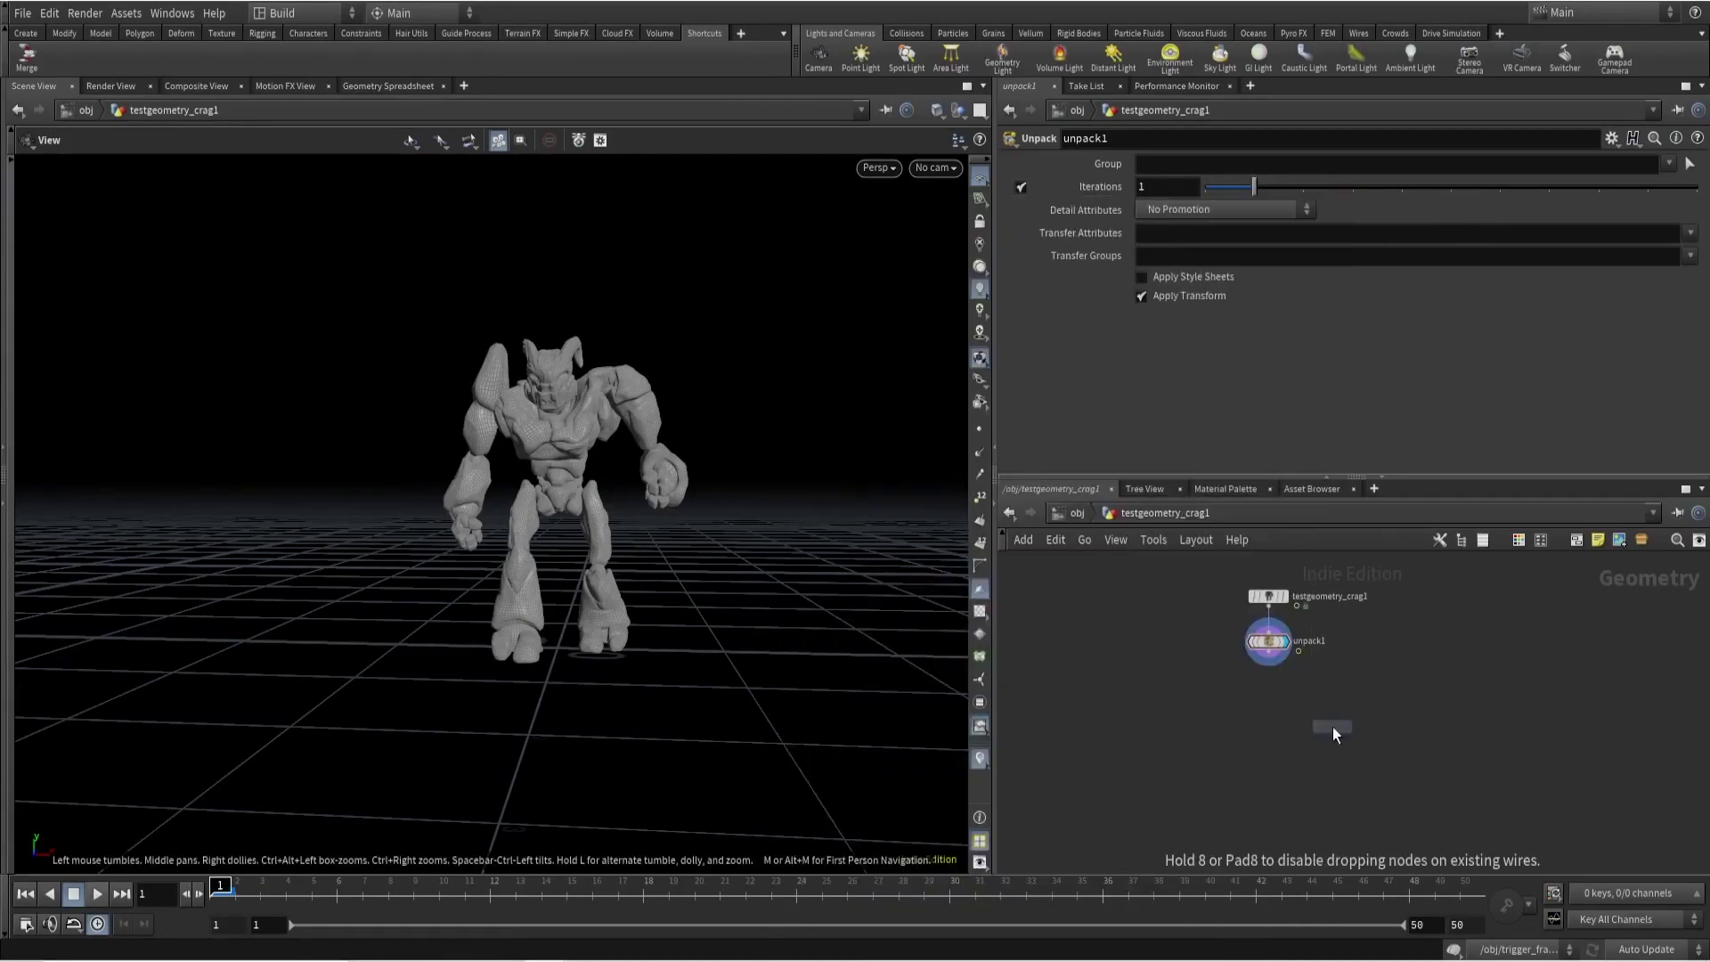
click(1387, 777)
key(BackSpace)
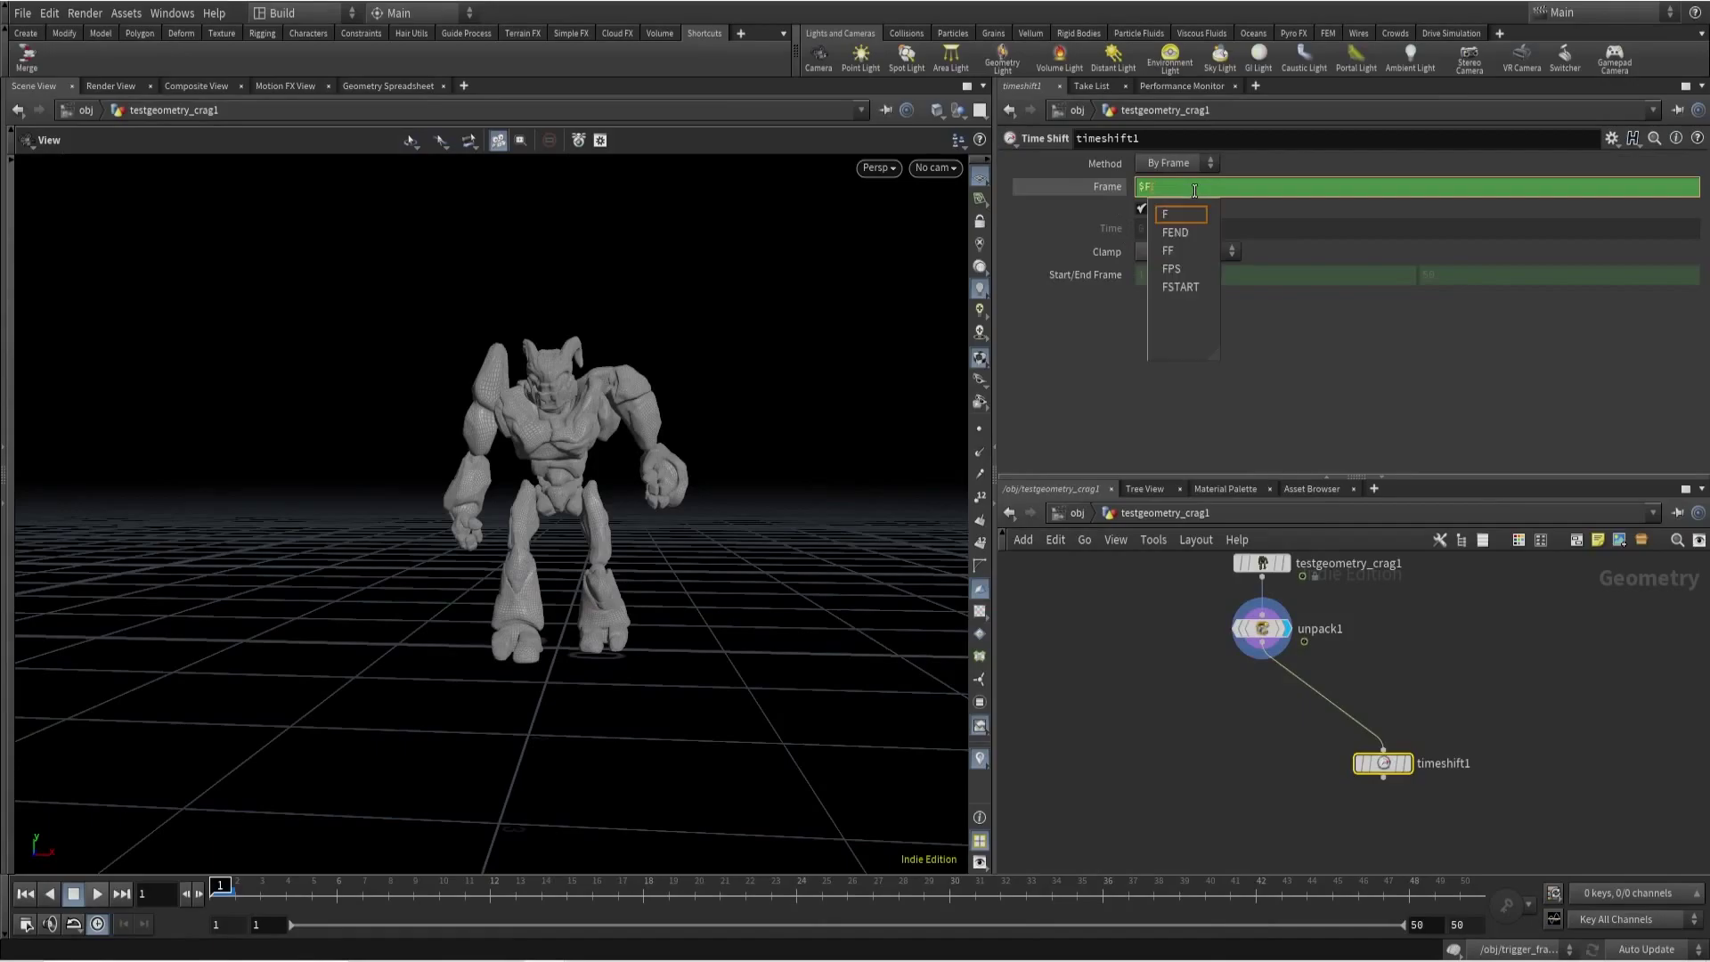
key(Return)
drag(1384, 764, 1413, 691)
scroll(733, 485, up, 5)
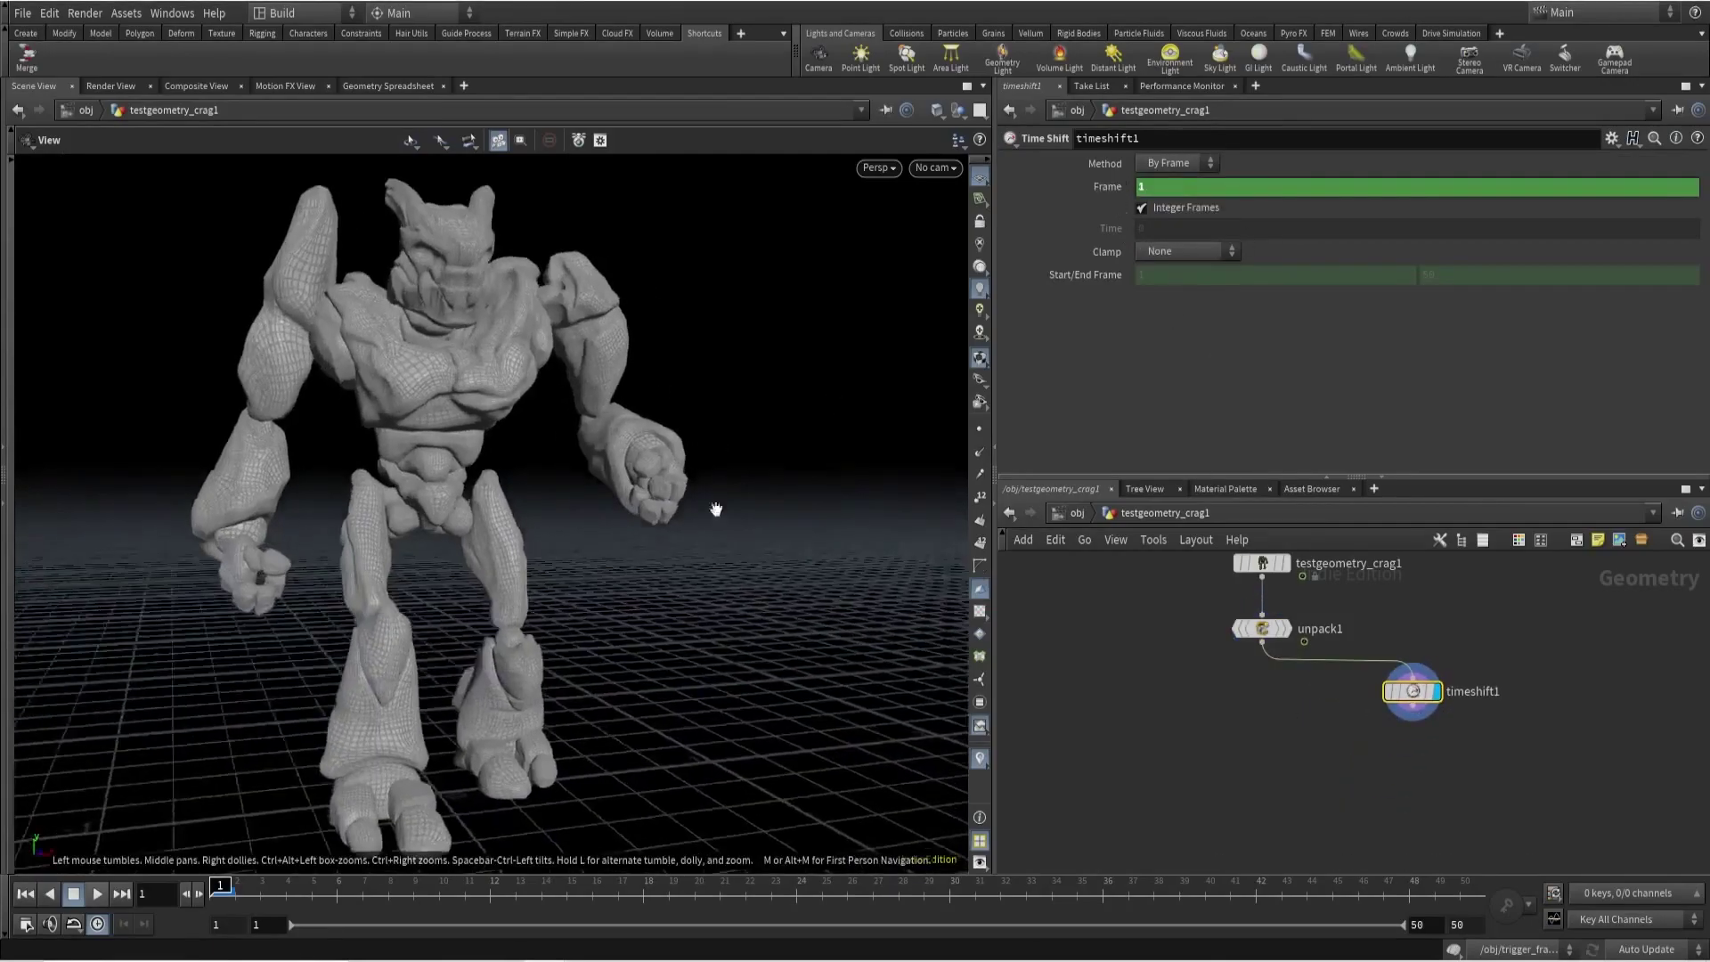
Add a Group Create node wired to timeshift1's output and display it.
key(Tab)
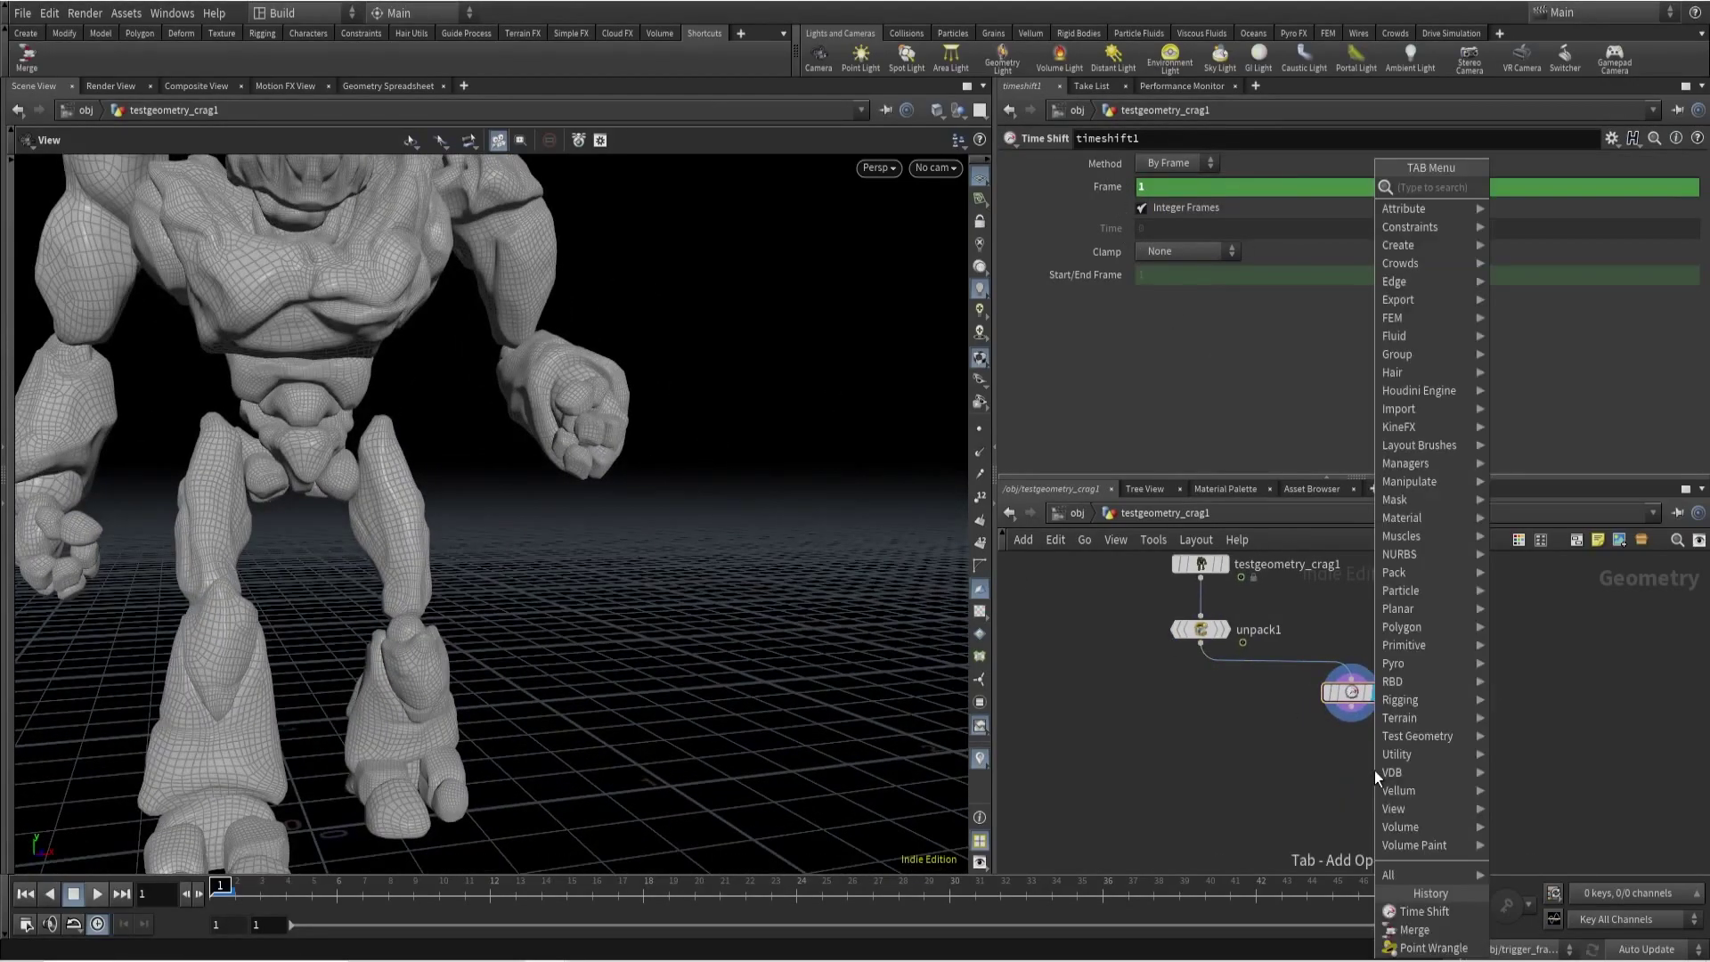
text(group)
key(Return)
click(1375, 772)
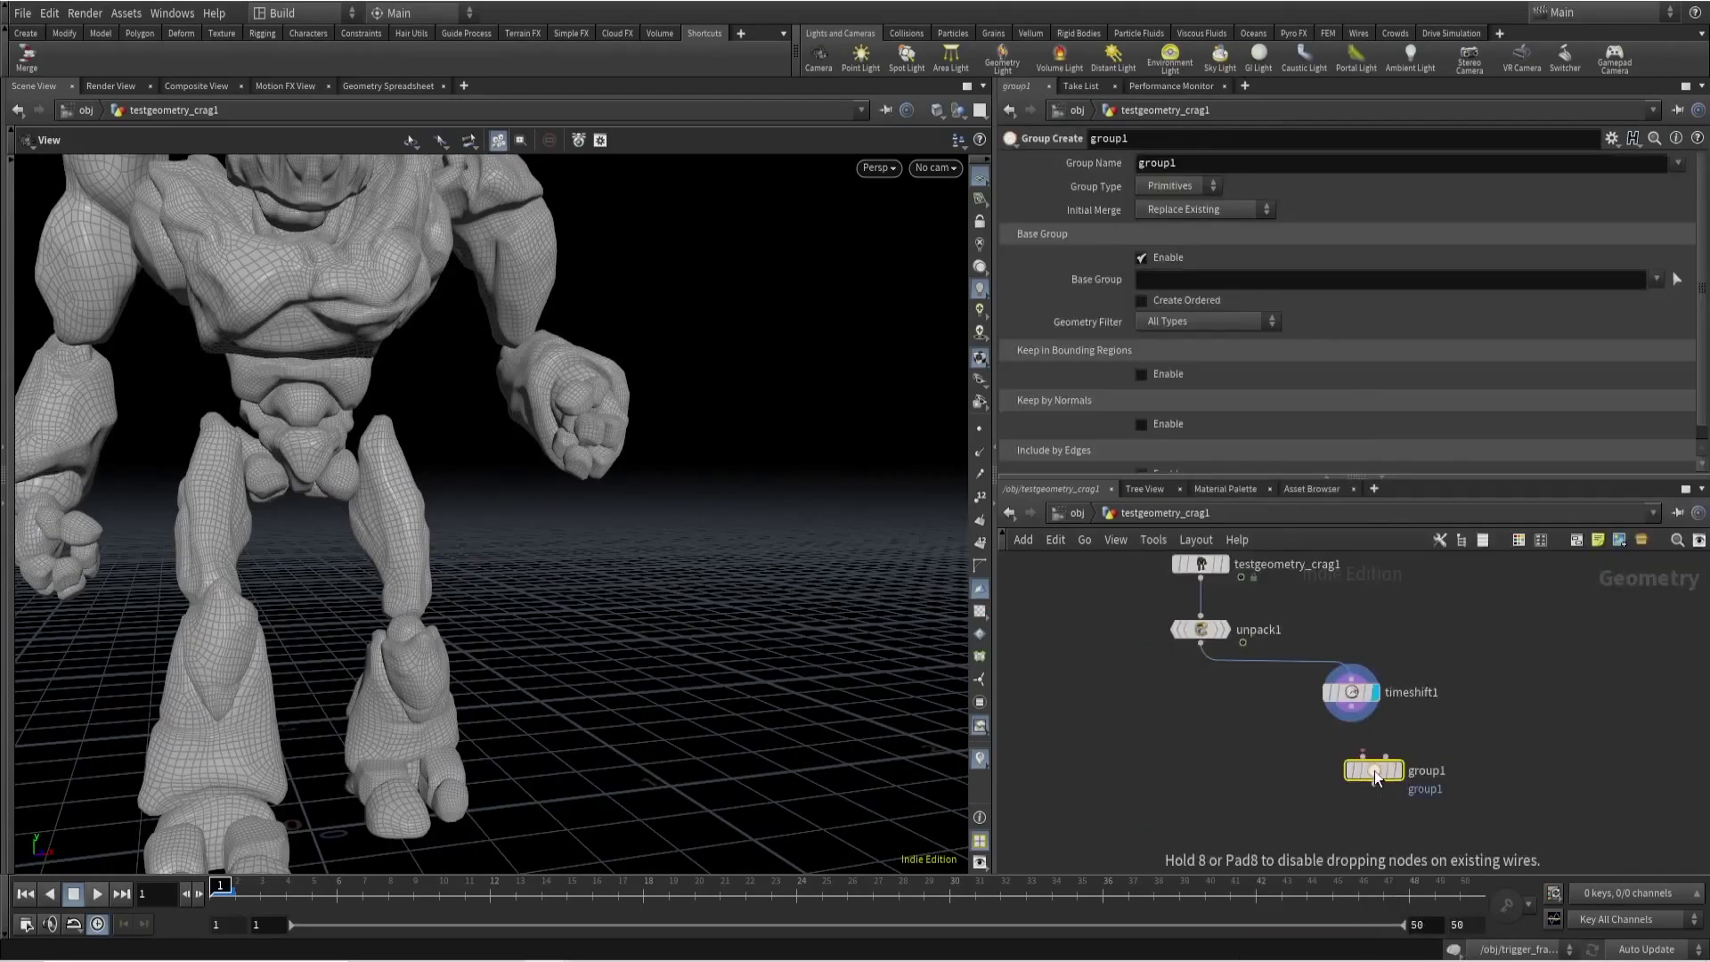
drag(1351, 705, 1364, 758)
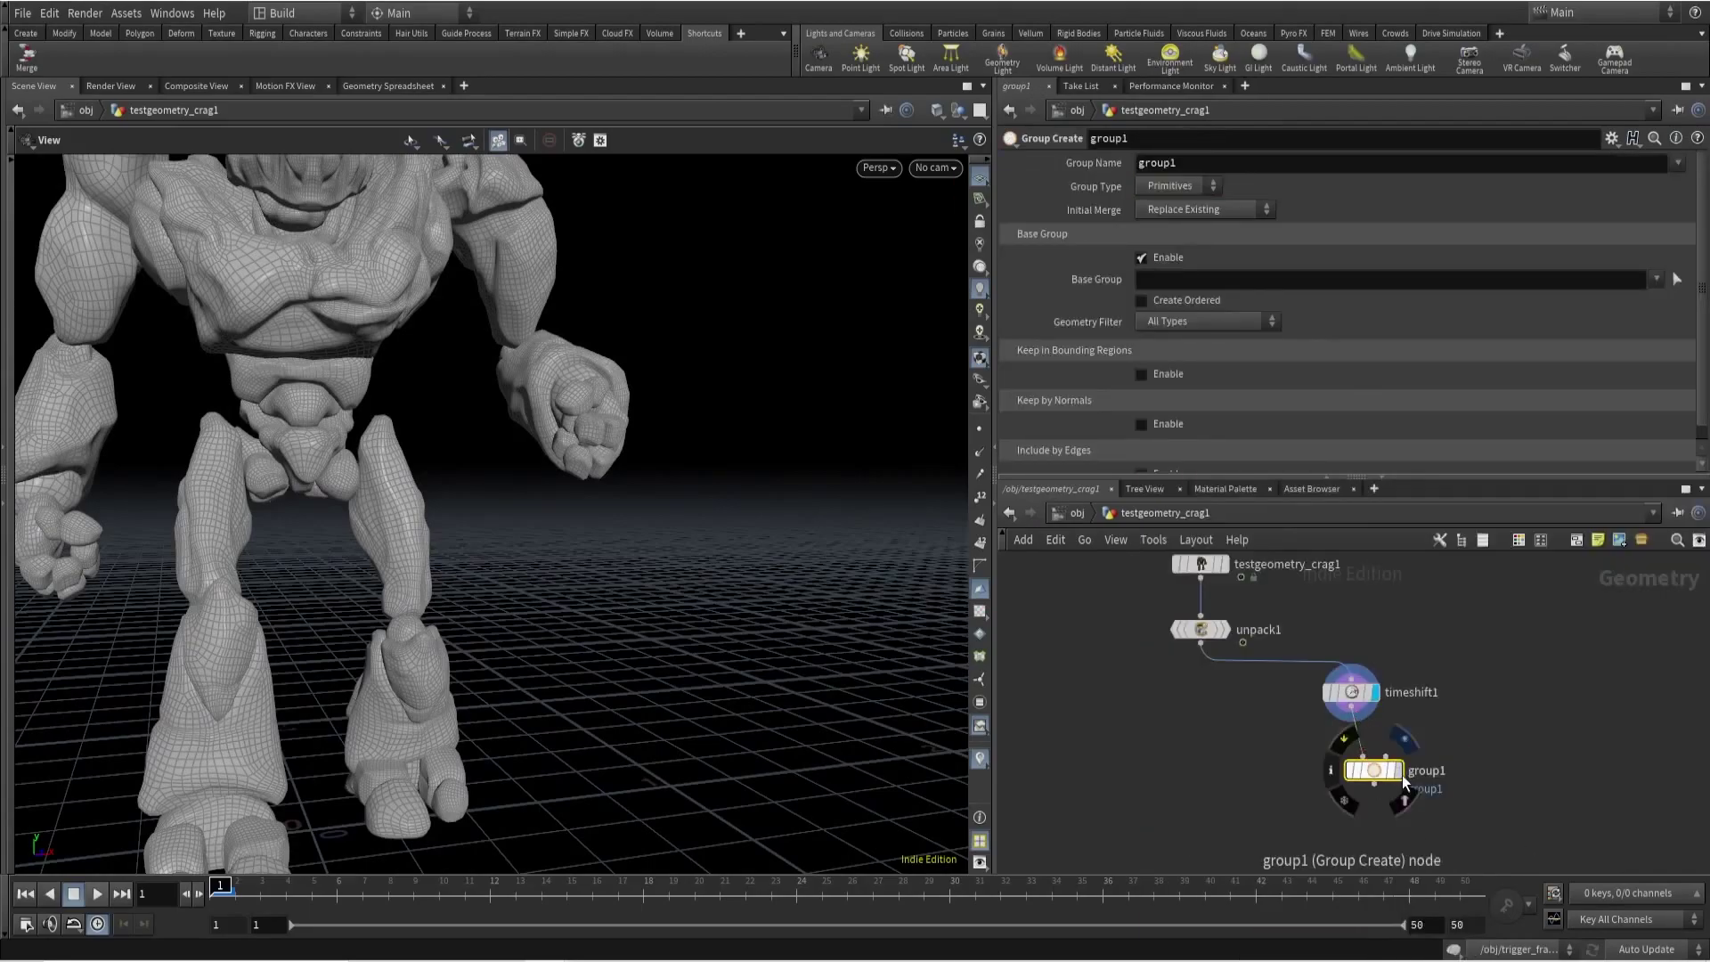
click(1400, 770)
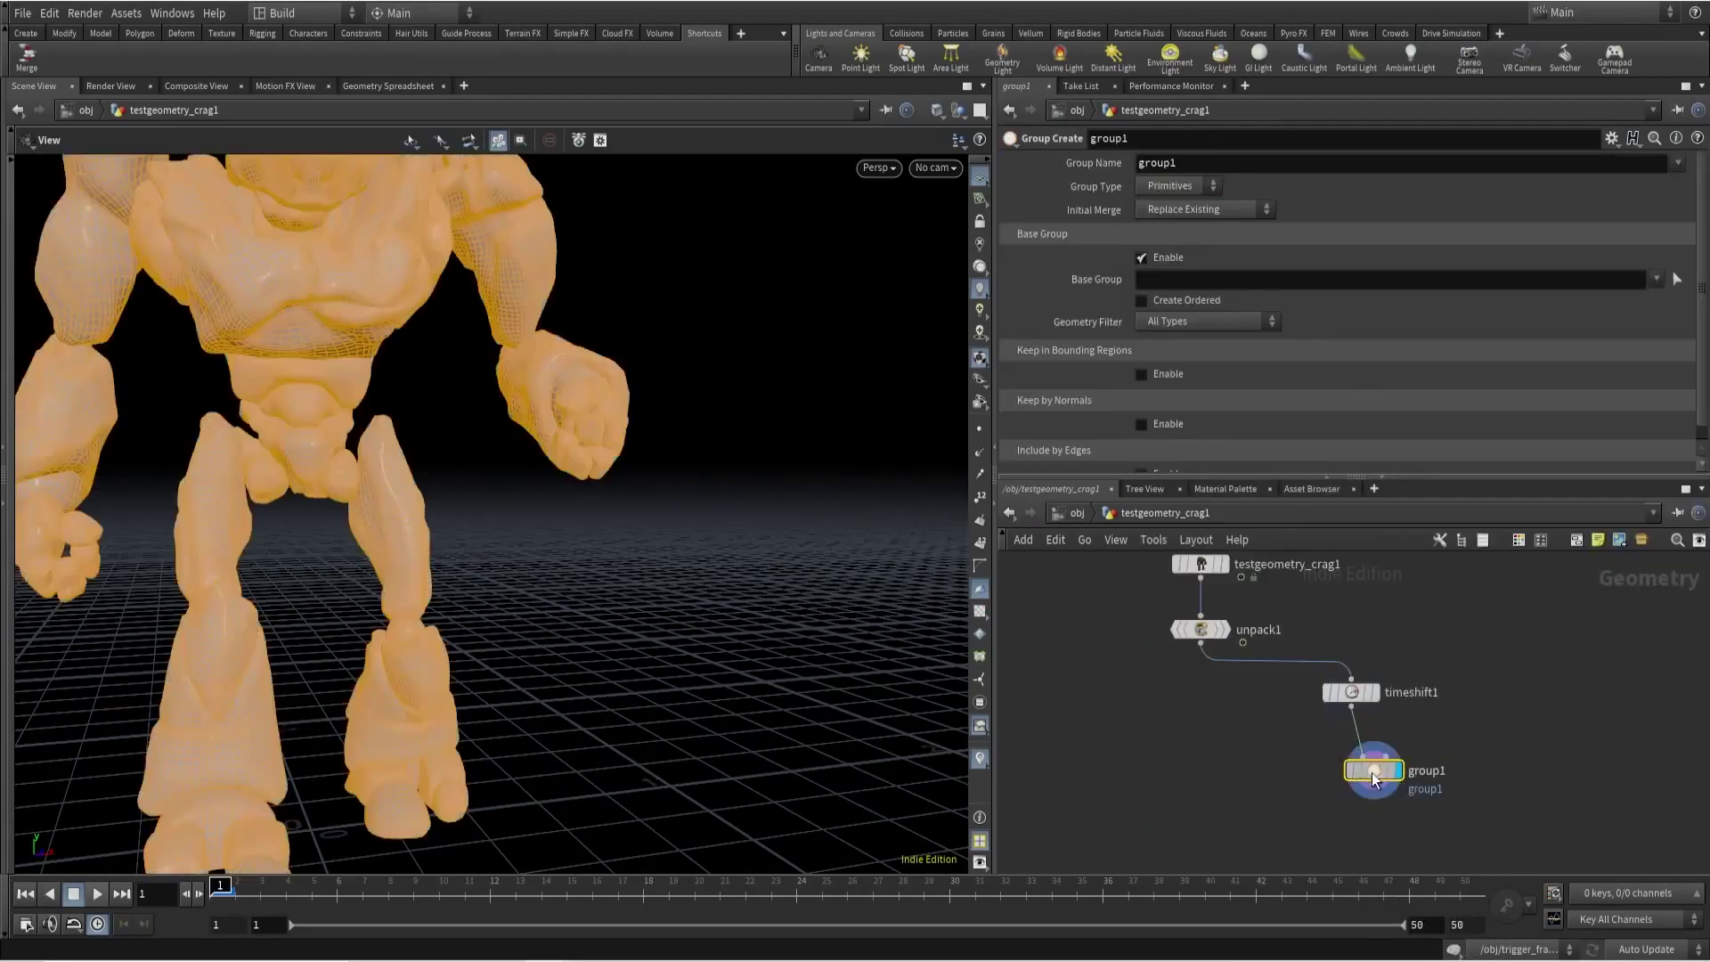
Turn off group1's Base Group and keep primitives inside a Bounding Sphere region.
click(1143, 258)
click(1142, 308)
click(1151, 328)
click(1187, 369)
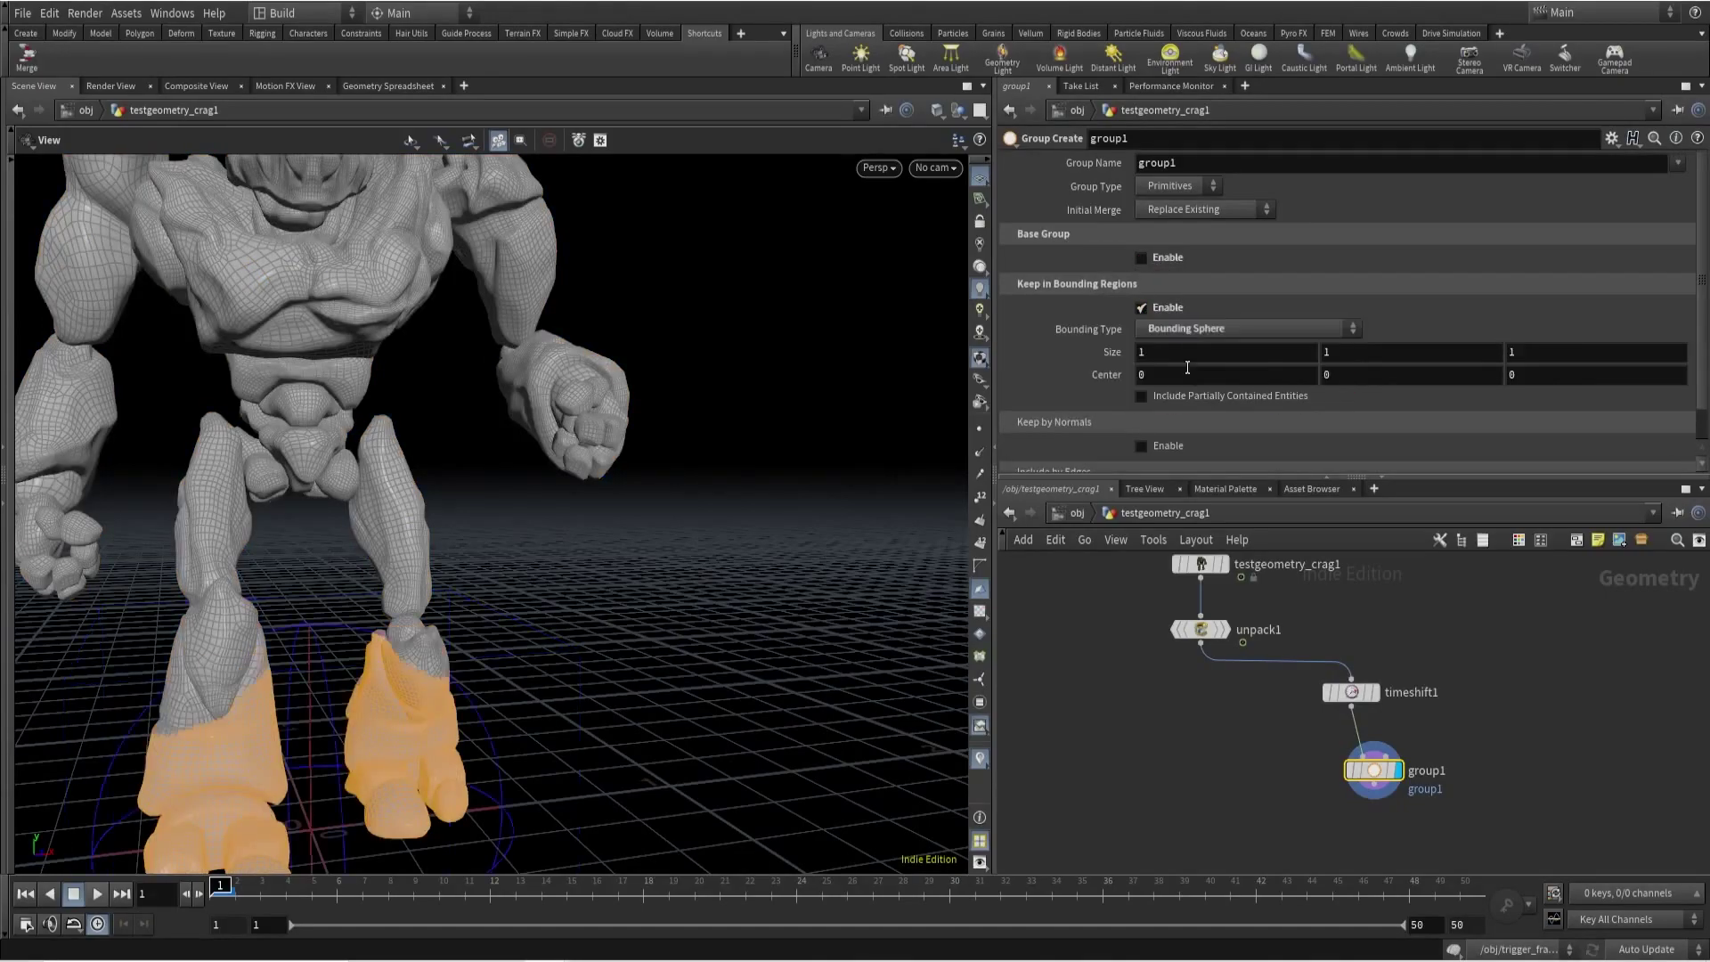
click(1377, 699)
key(s)
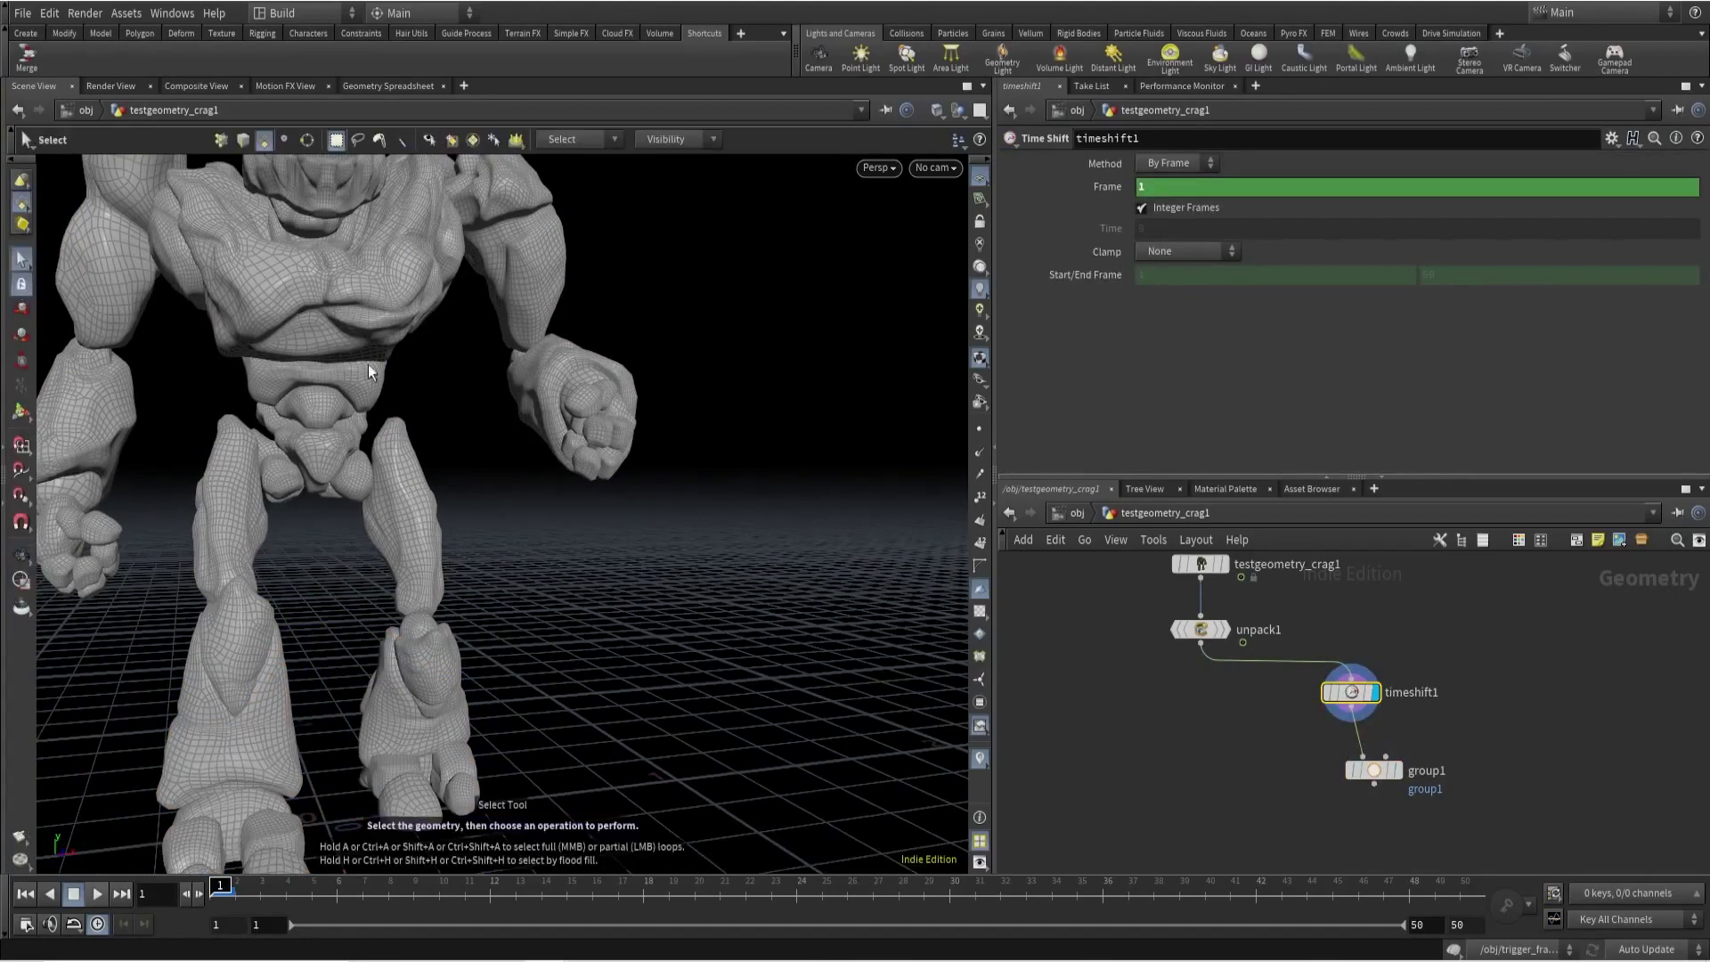
Select a fist primitive with an Edit node and copy its Pivot Translate values.
click(595, 445)
key(t)
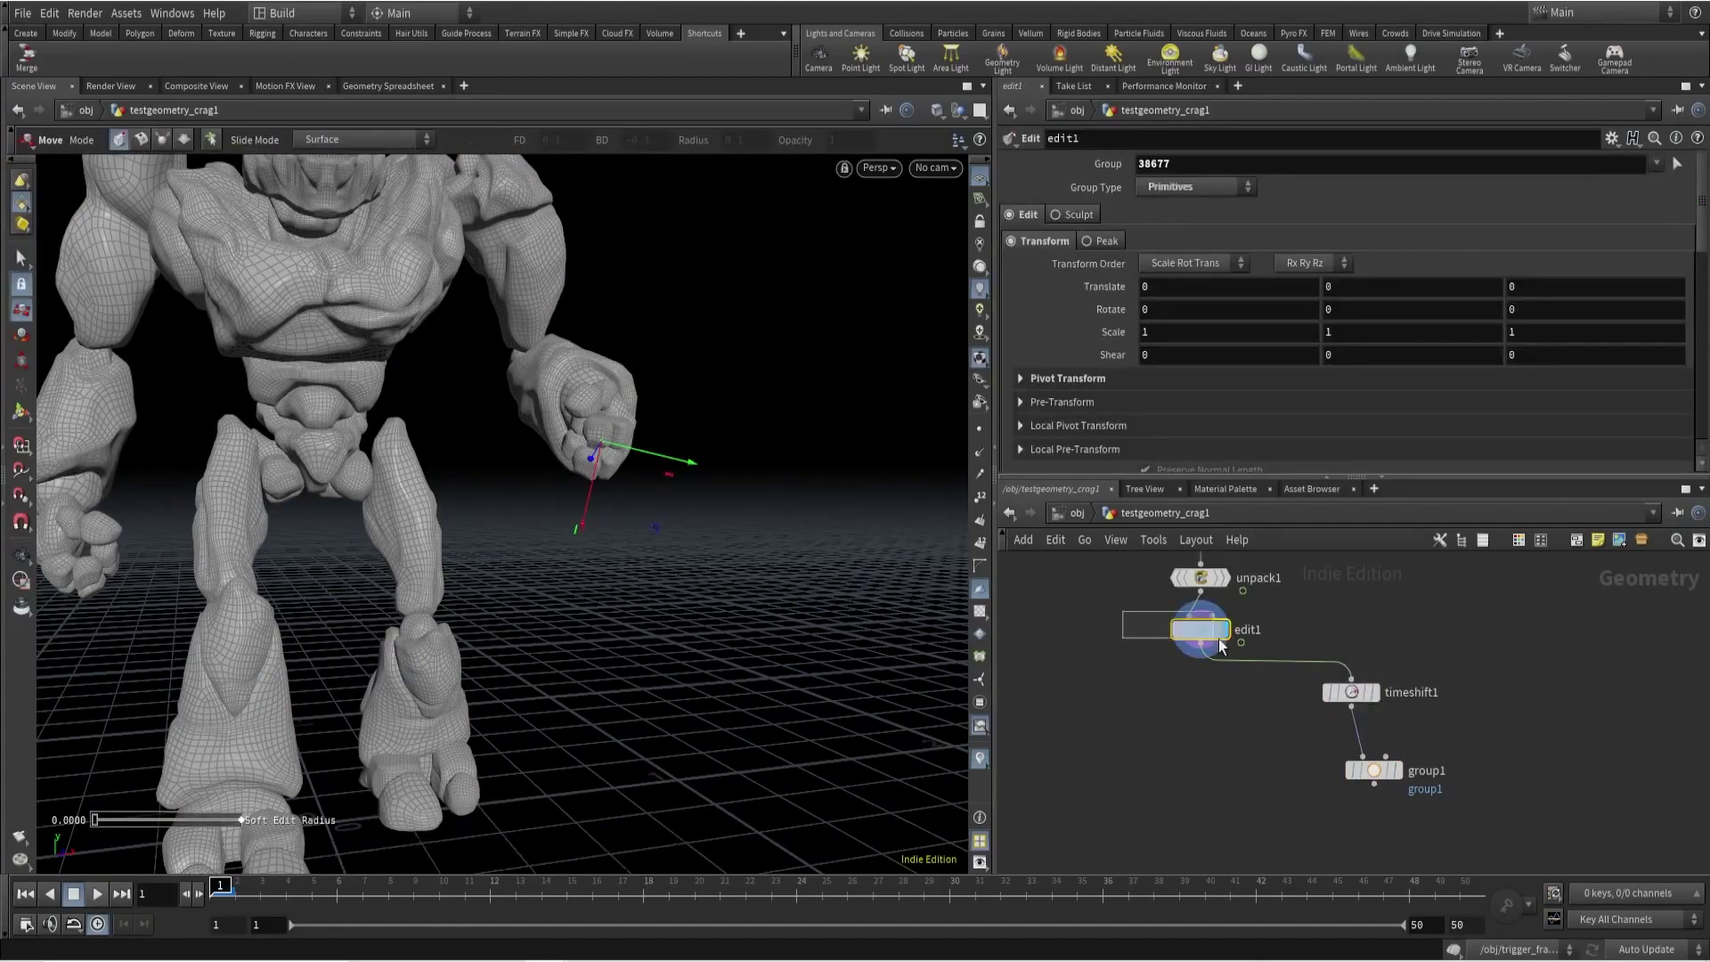
click(1064, 378)
right_click(1099, 407)
click(1125, 526)
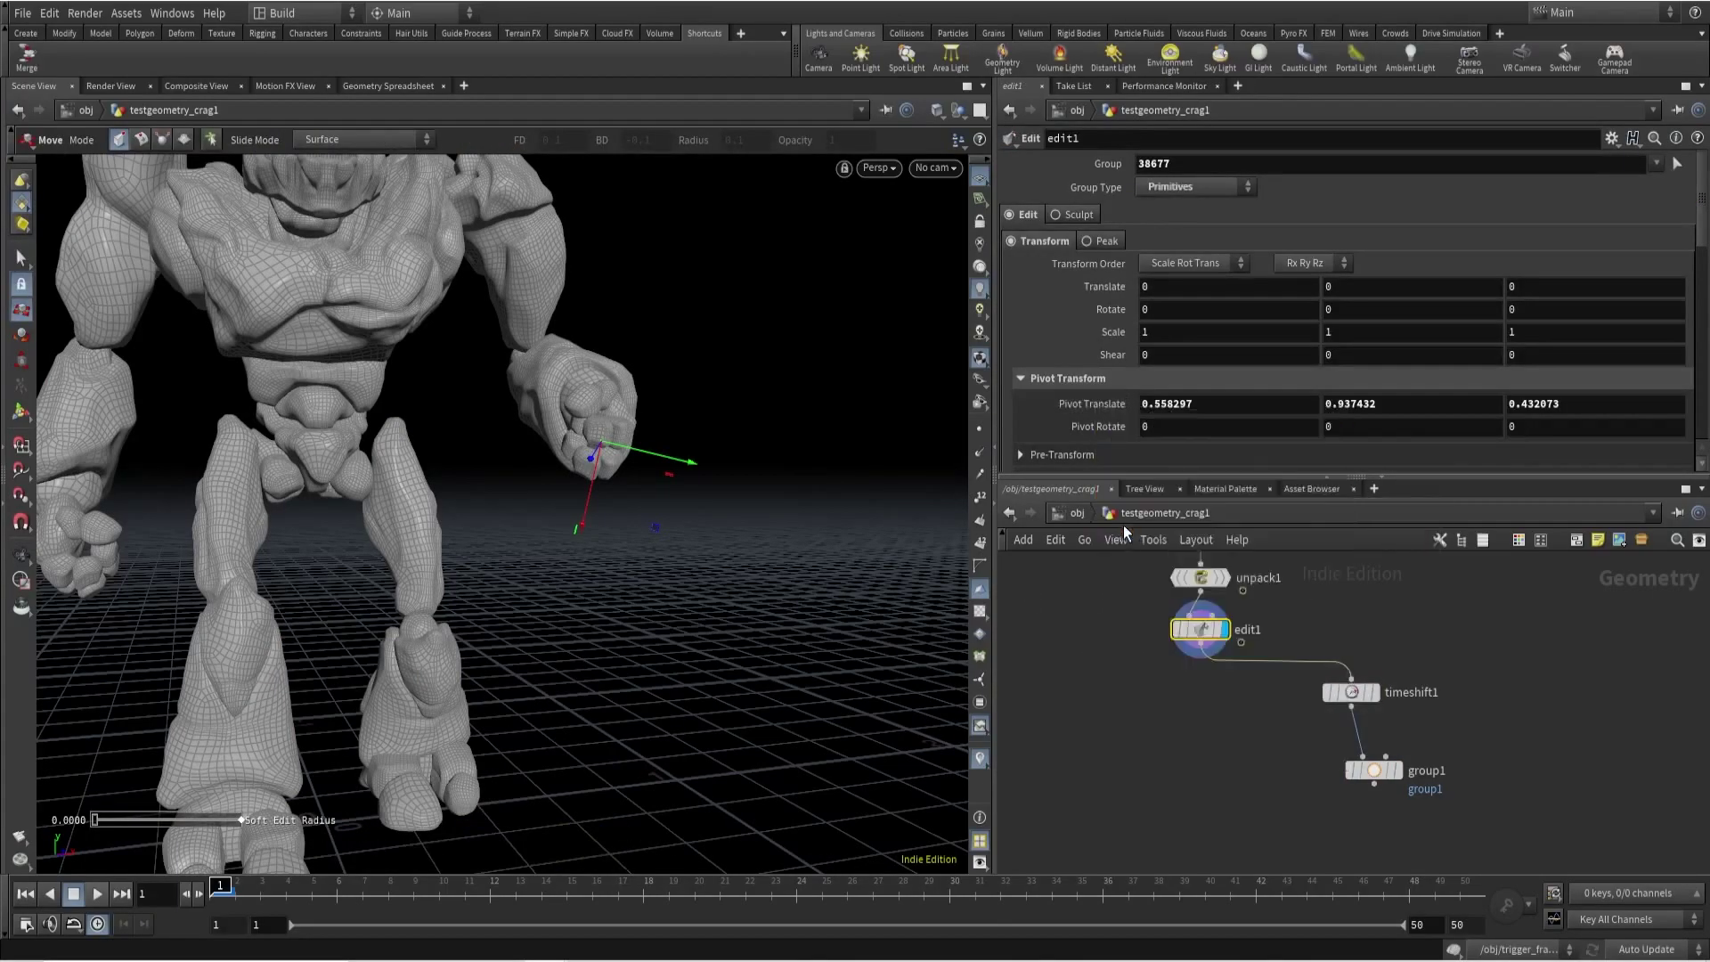
Paste the fist pivot as group1's sphere Center and set its Size to $F/100.
click(1337, 693)
click(1374, 771)
right_click(1092, 374)
click(1121, 510)
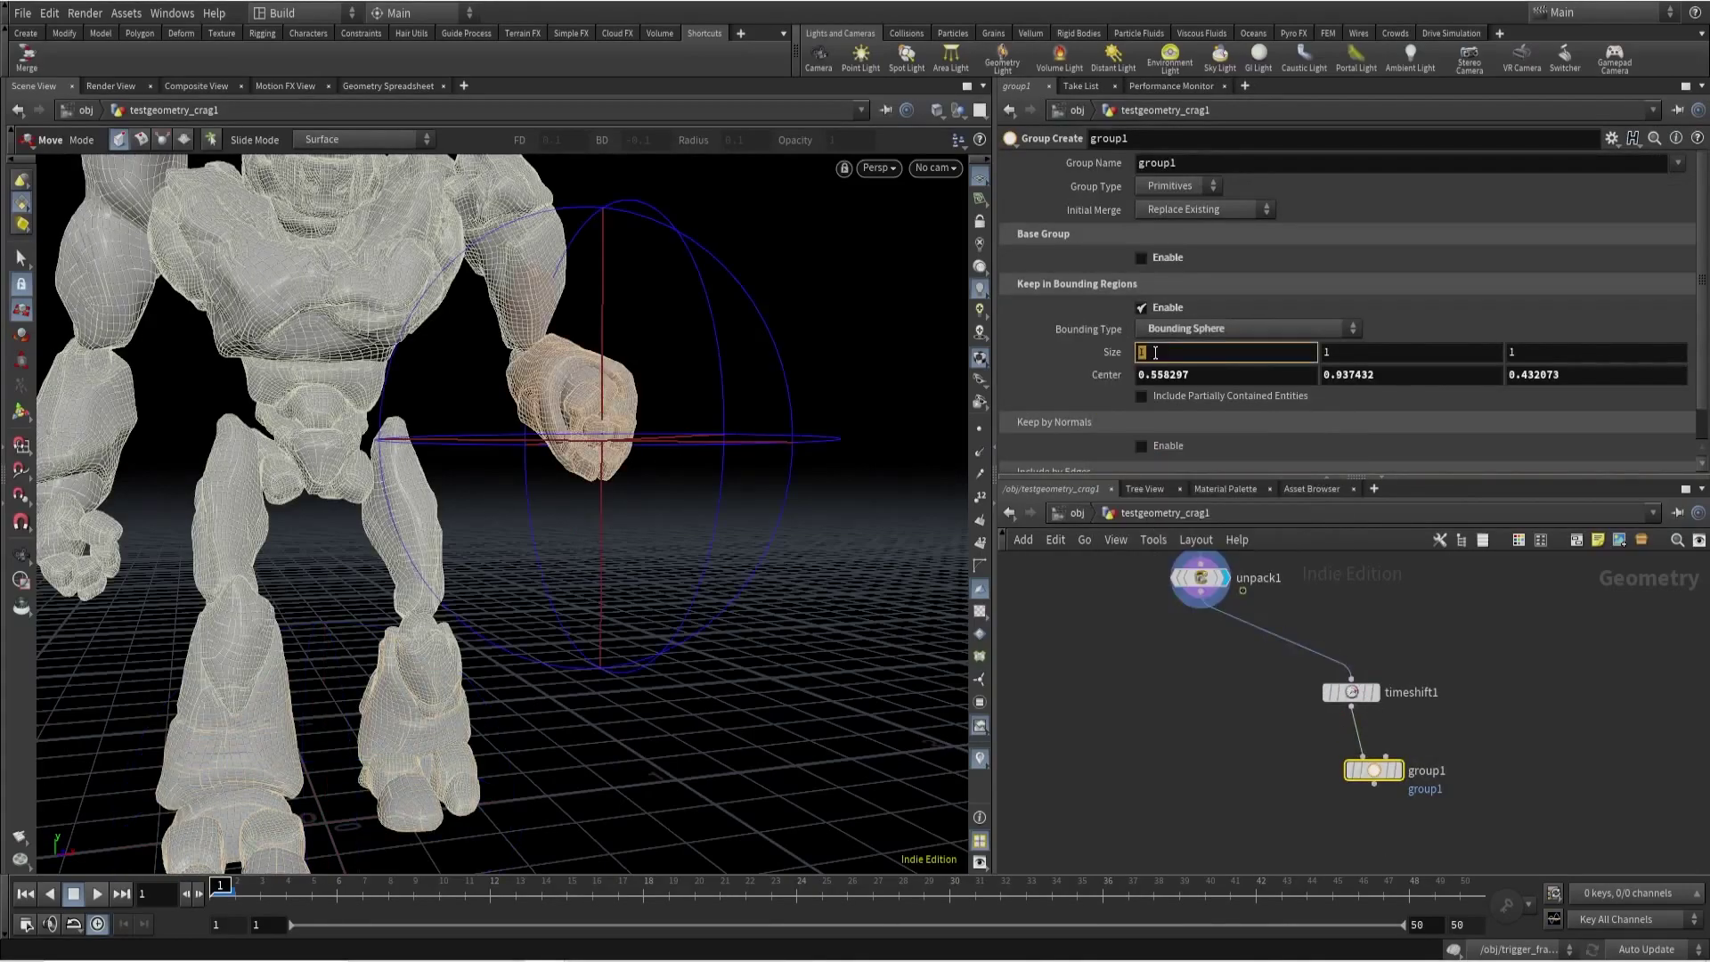
text($F)
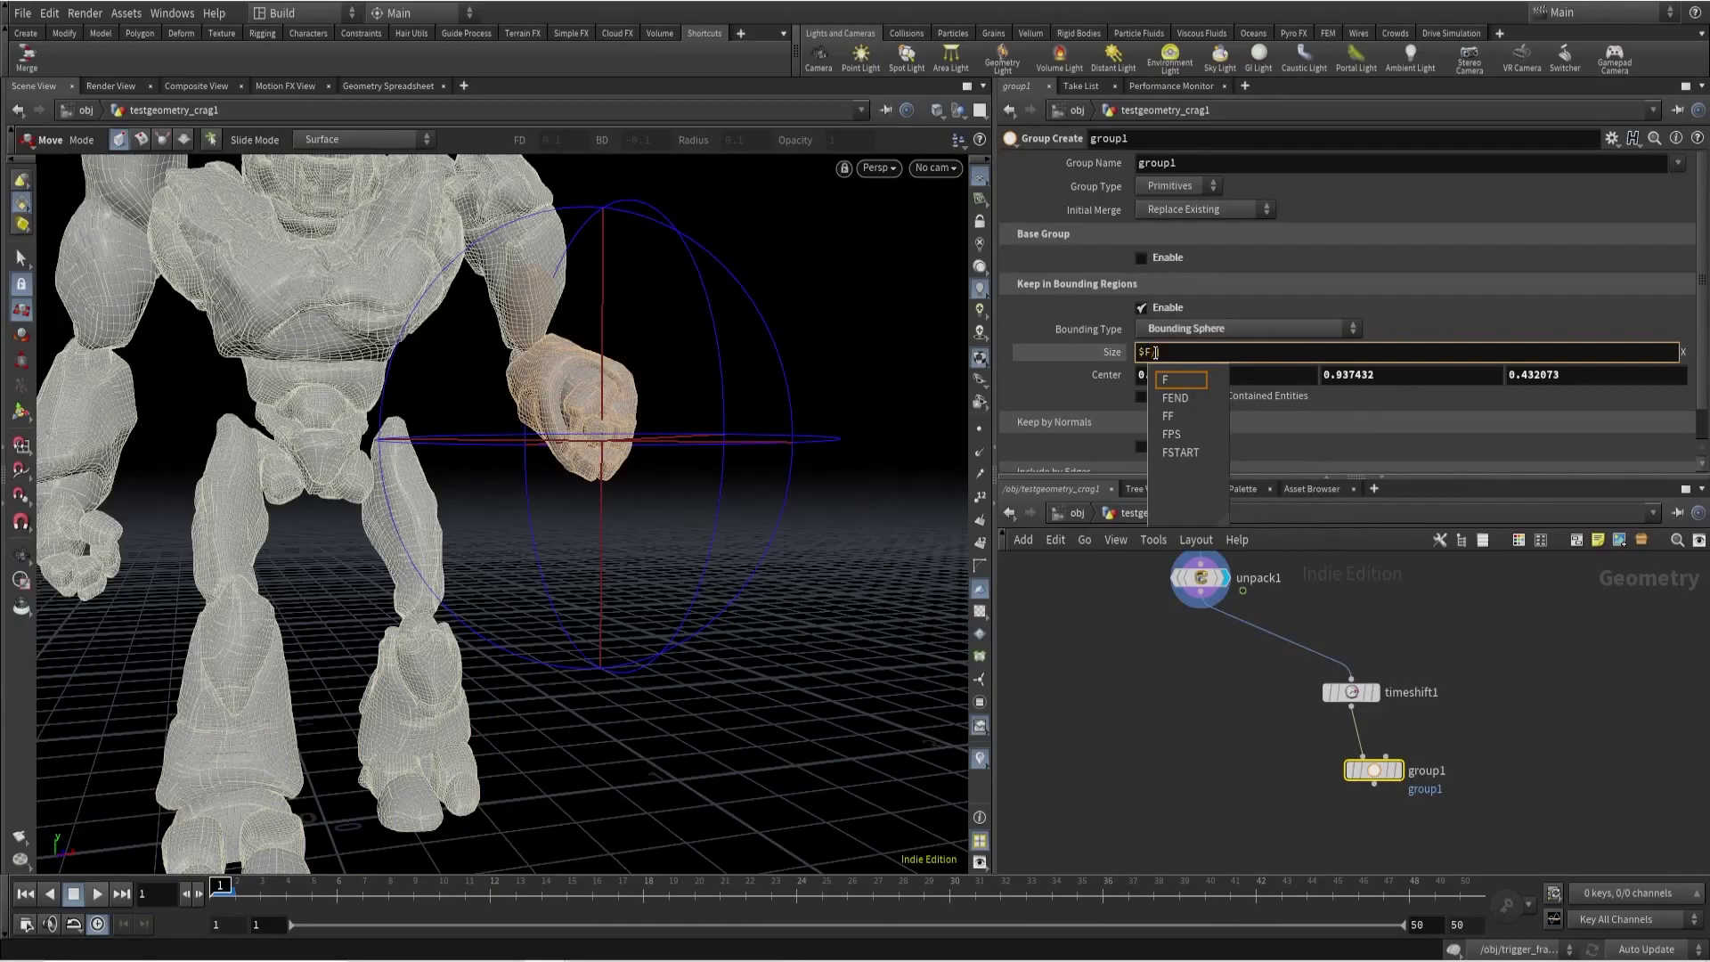
text(/100)
key(Return)
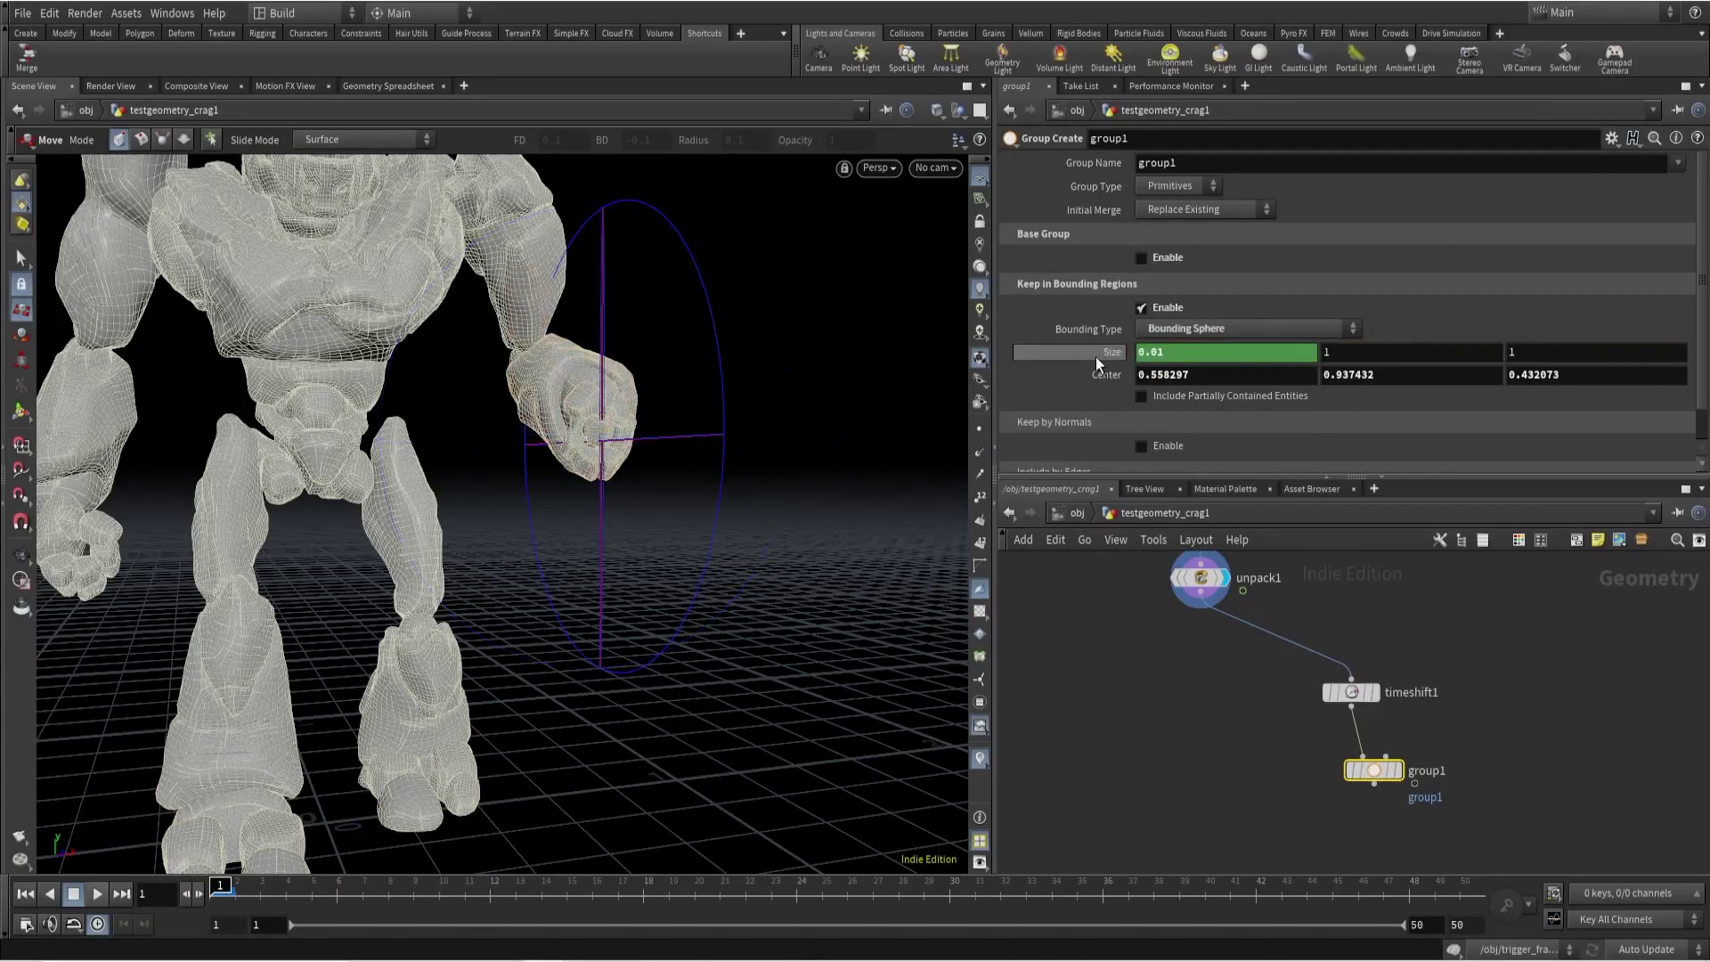
Link the second and third Size values to the first and play to watch the sphere grow.
right_click(1156, 357)
click(1187, 478)
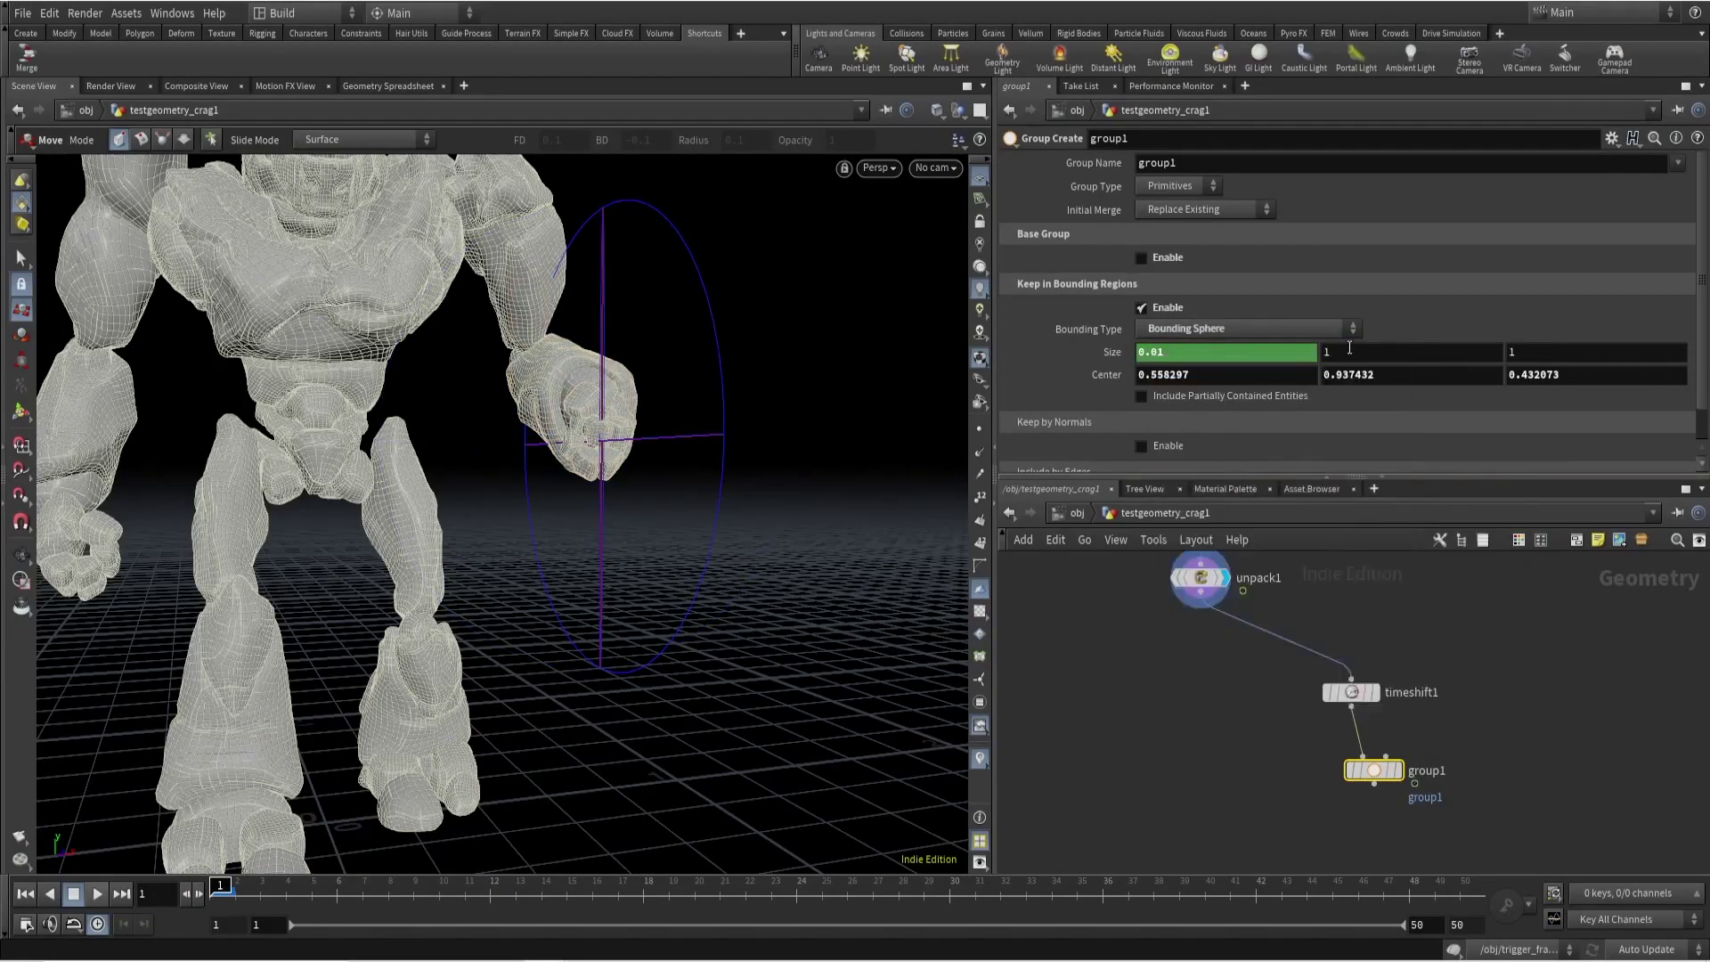
right_click(1354, 353)
click(1411, 524)
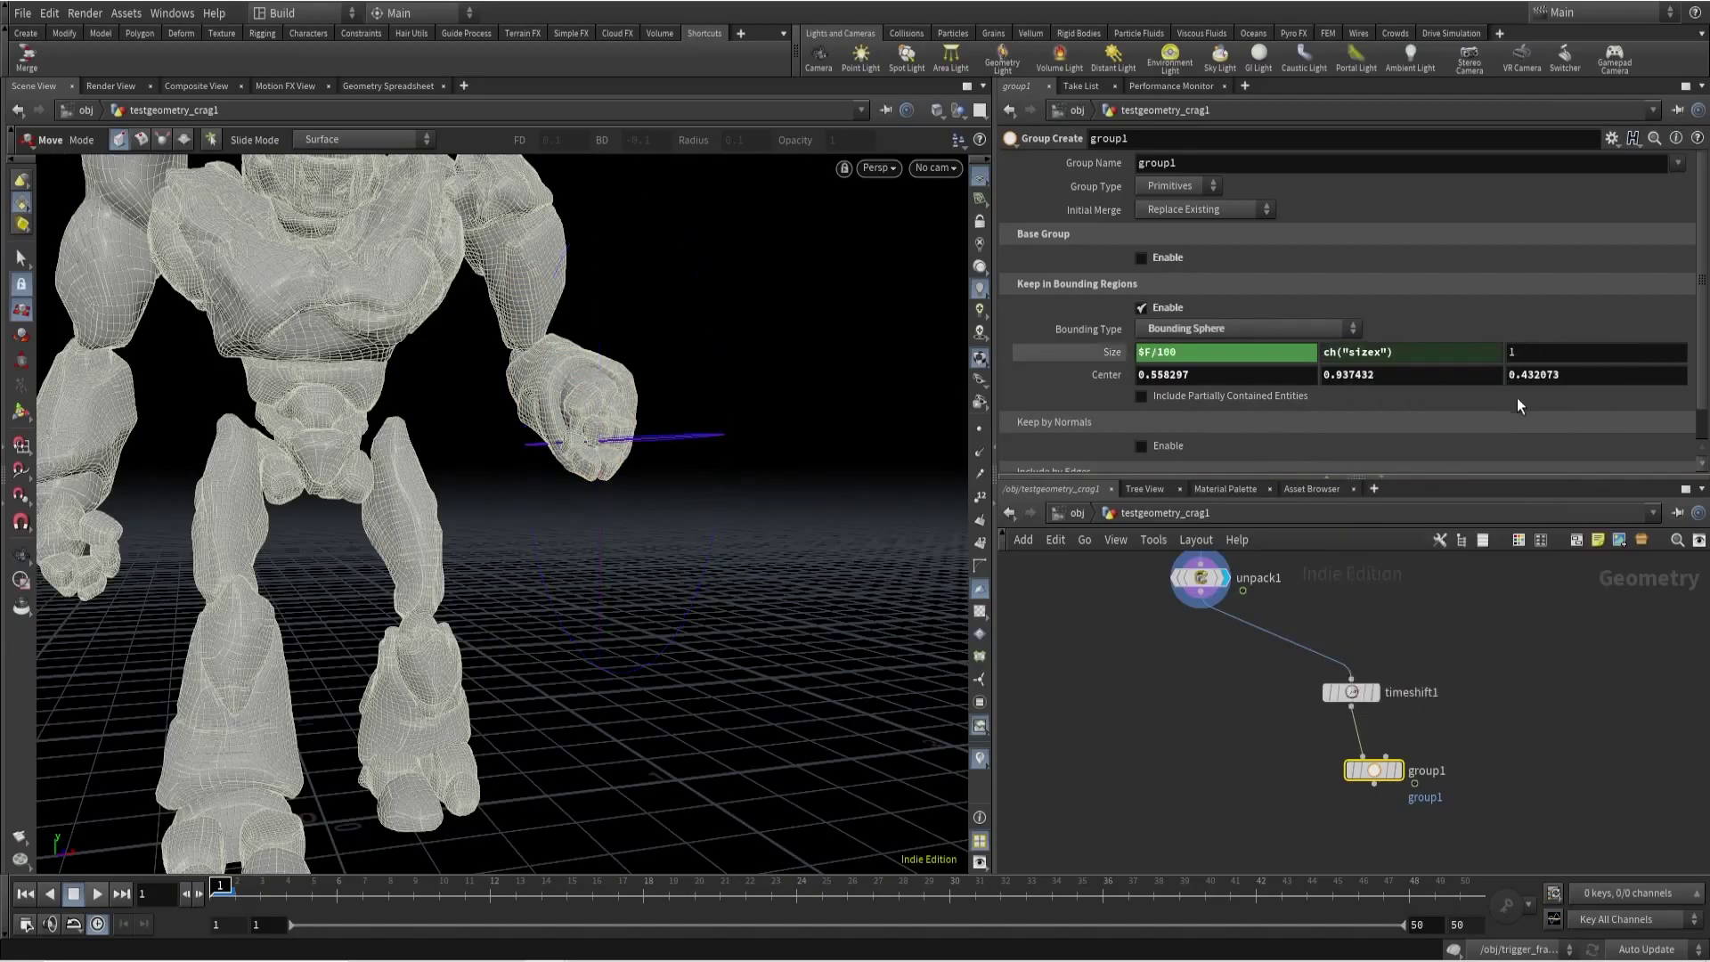
right_click(1529, 356)
click(1559, 515)
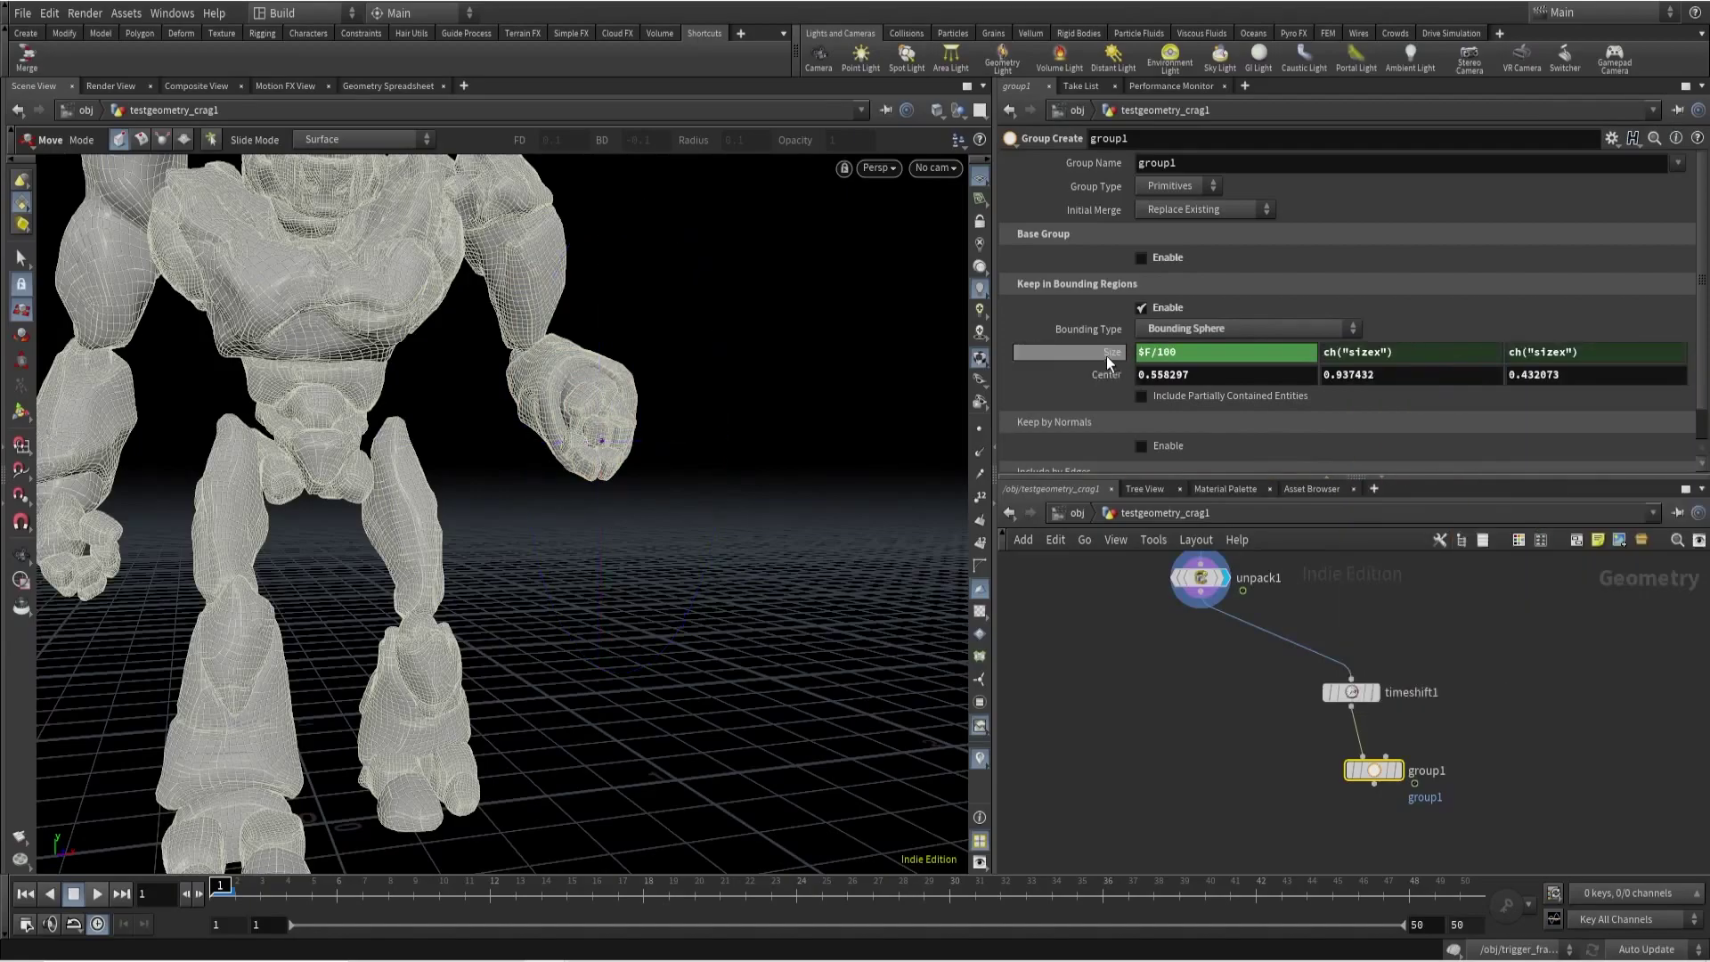
click(1113, 352)
click(89, 893)
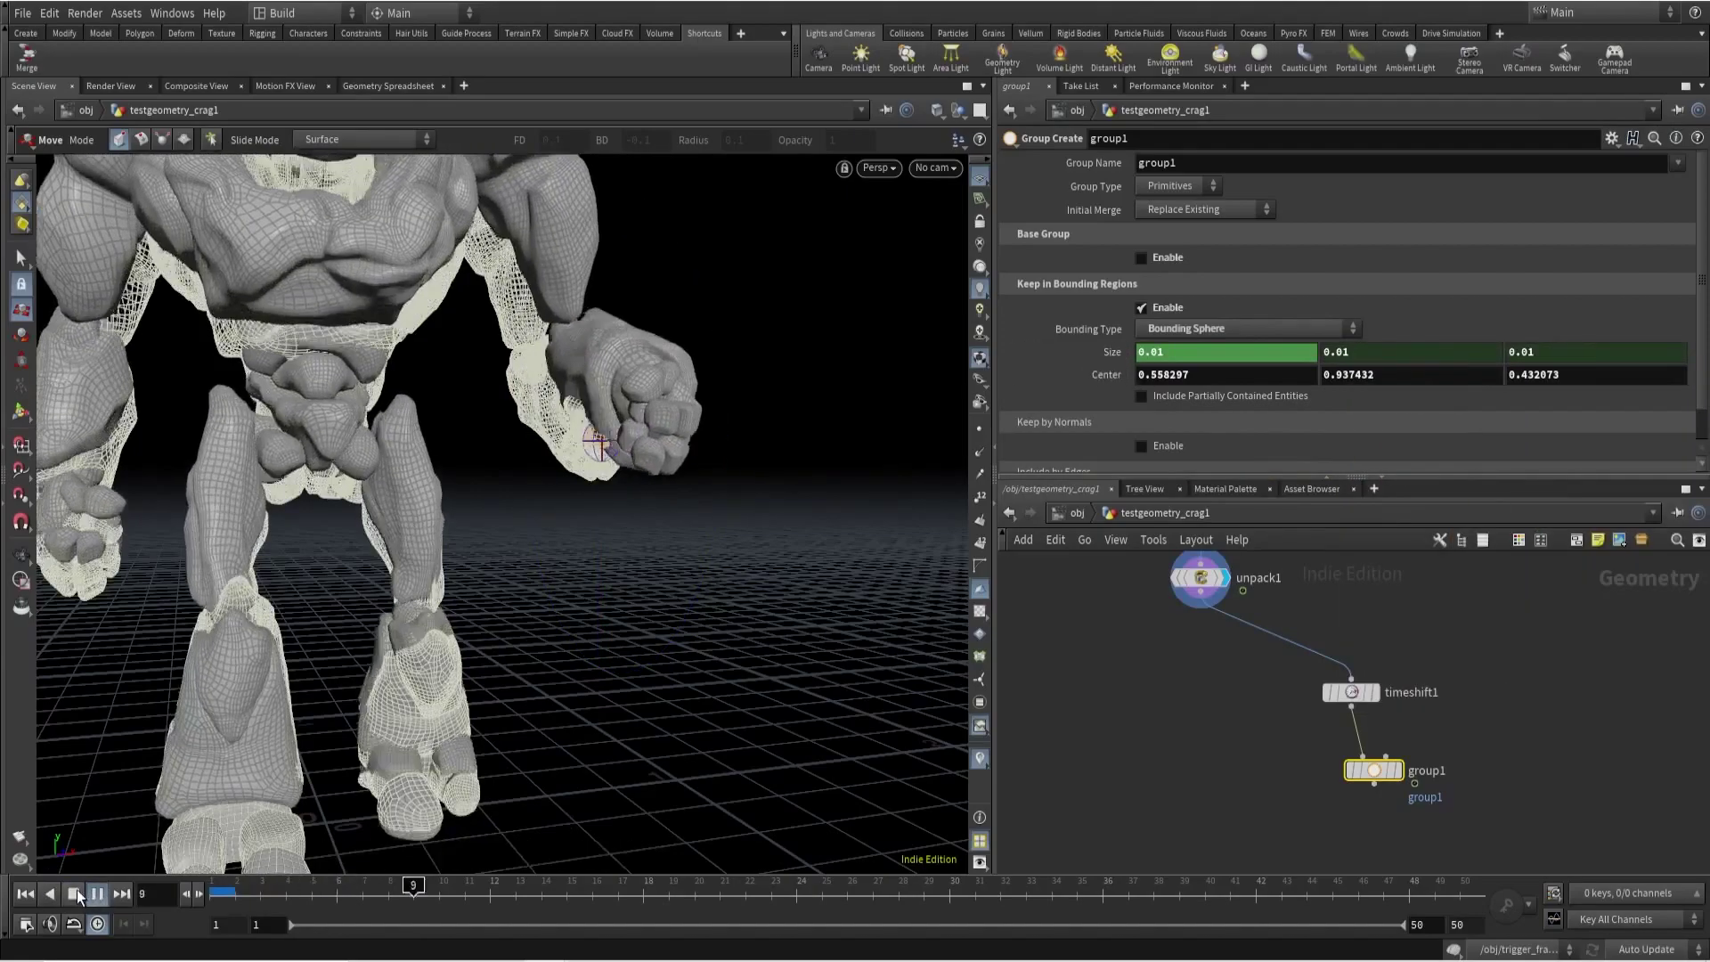
click(1397, 771)
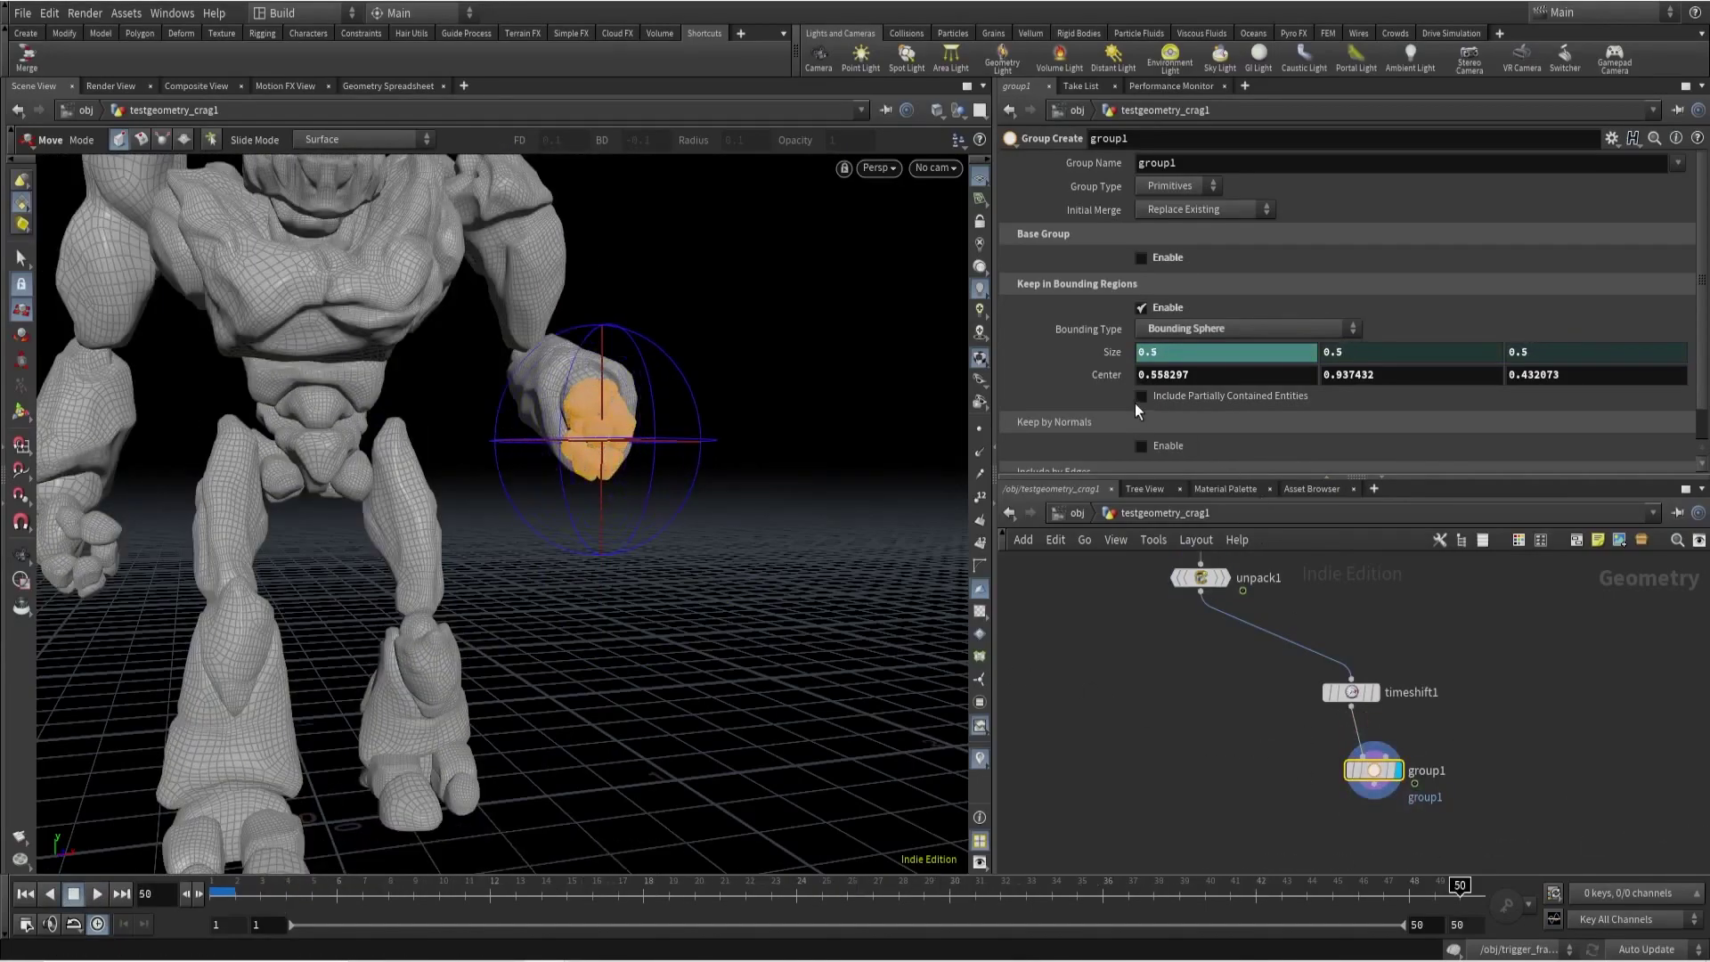
Change the sphere Size expression to $F/80, then $F/24, and check it at frame 16.
click(1101, 354)
text($F)
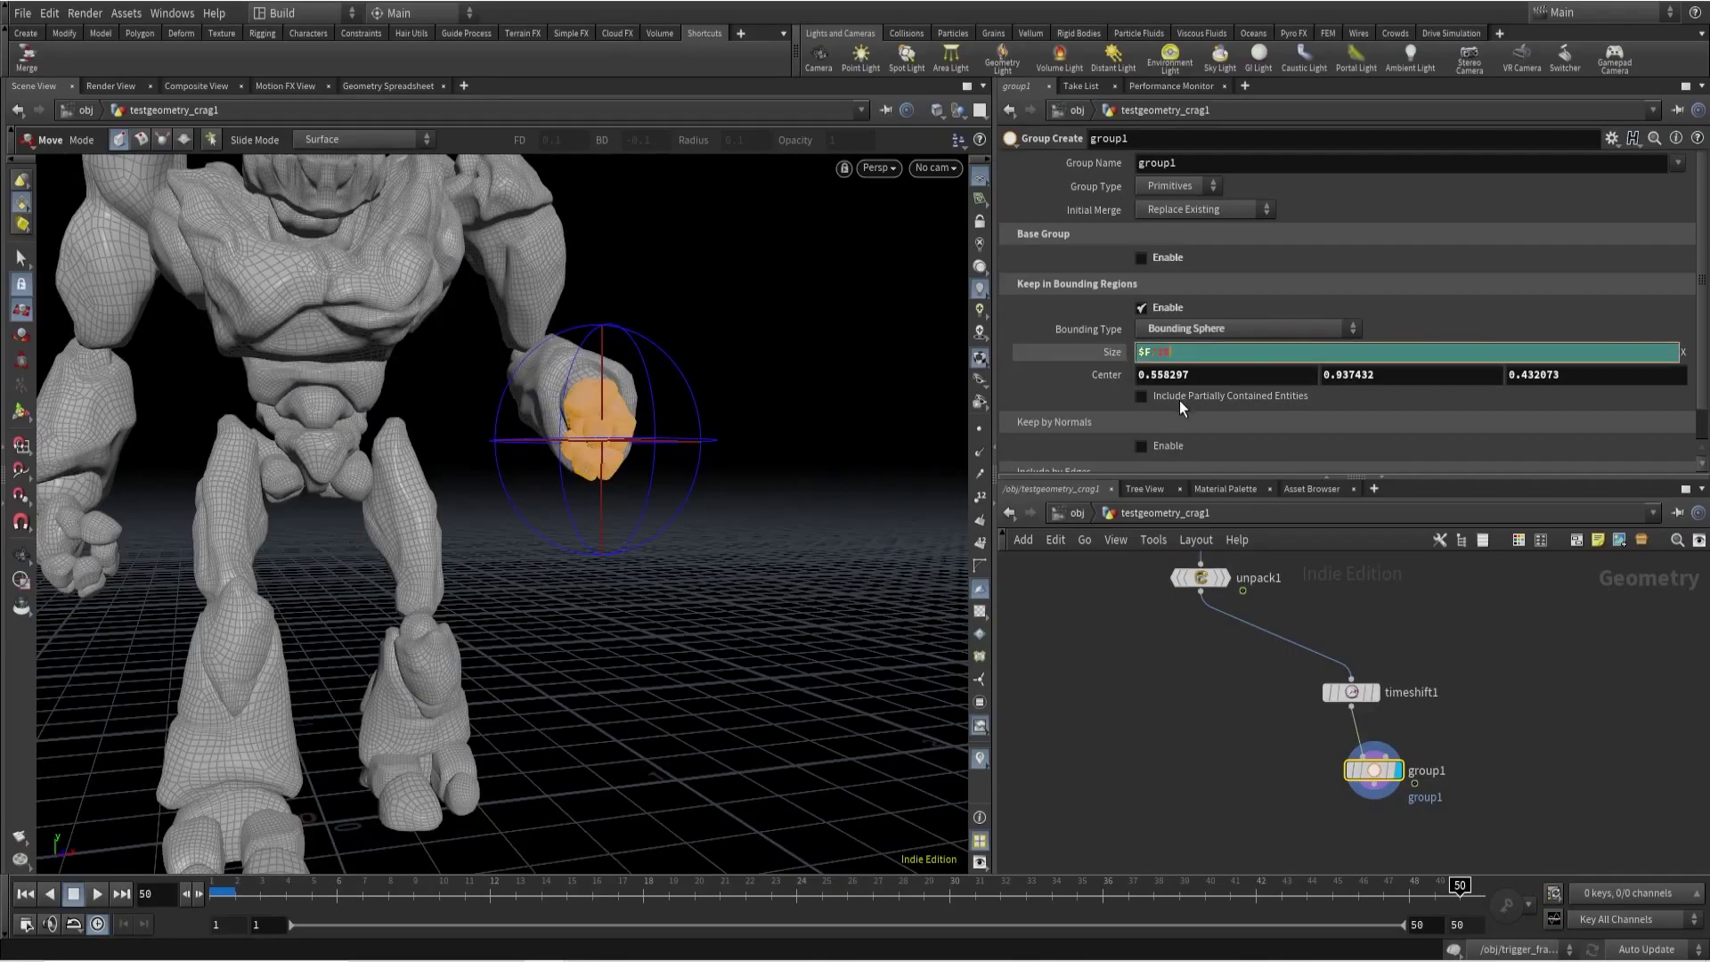
text(/80)
key(Return)
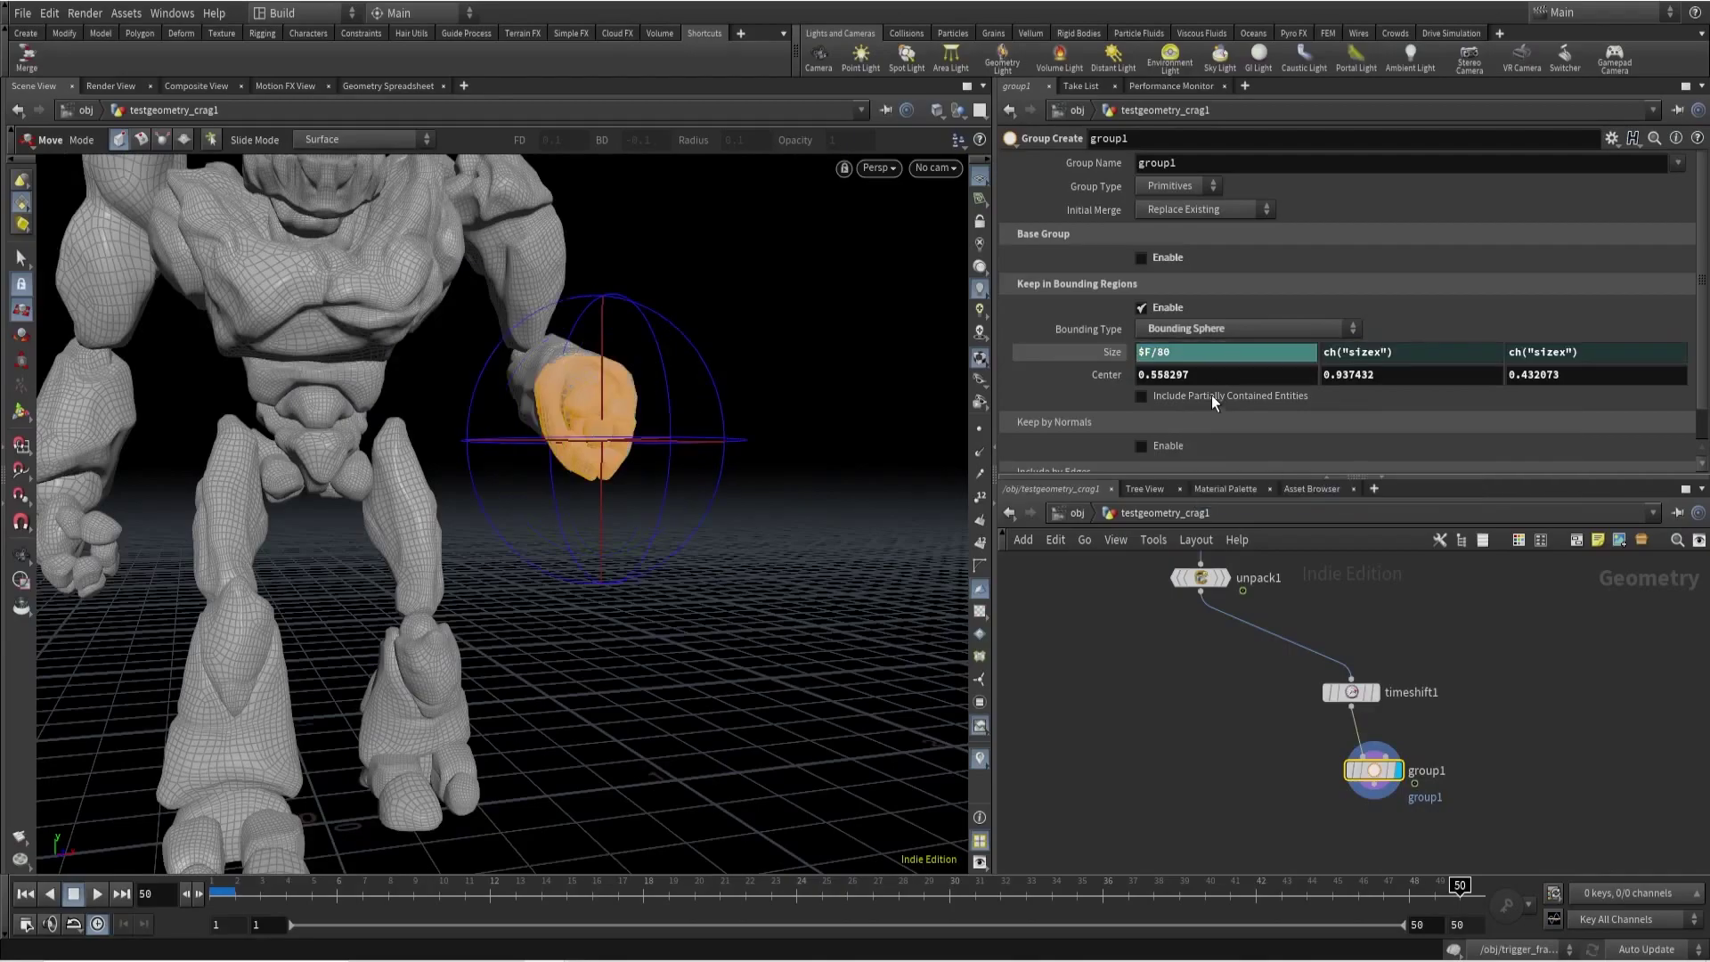
middle_drag(1179, 353, 748, 358)
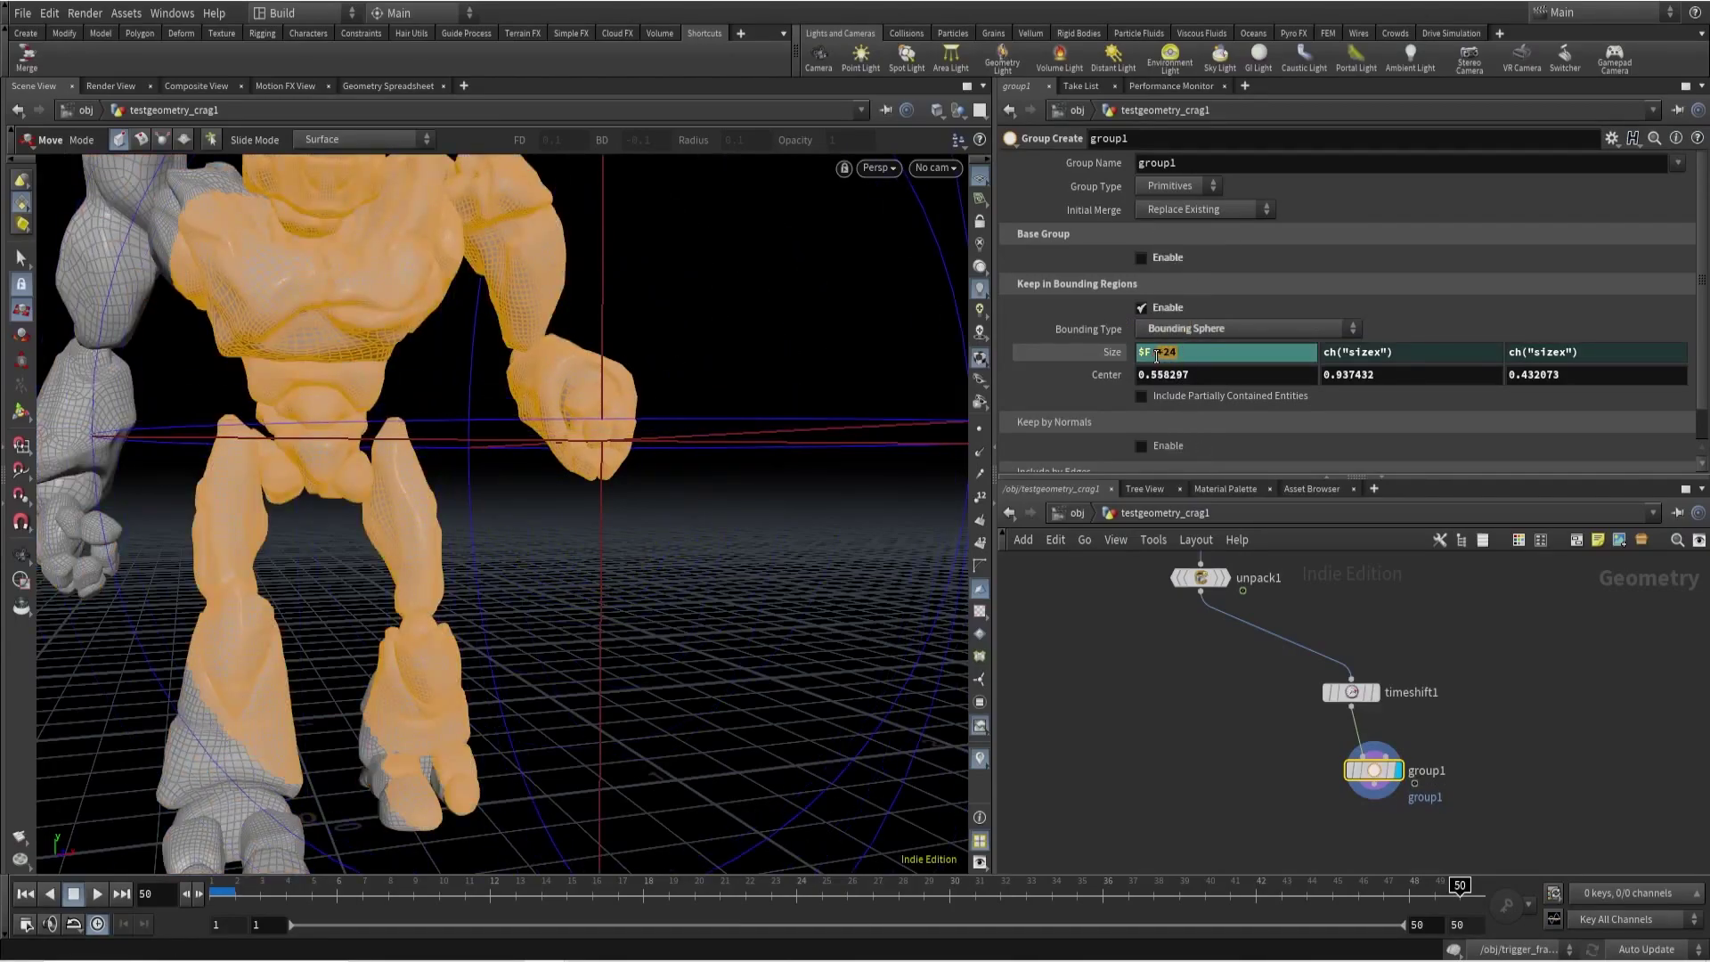
click(1156, 354)
key(Return)
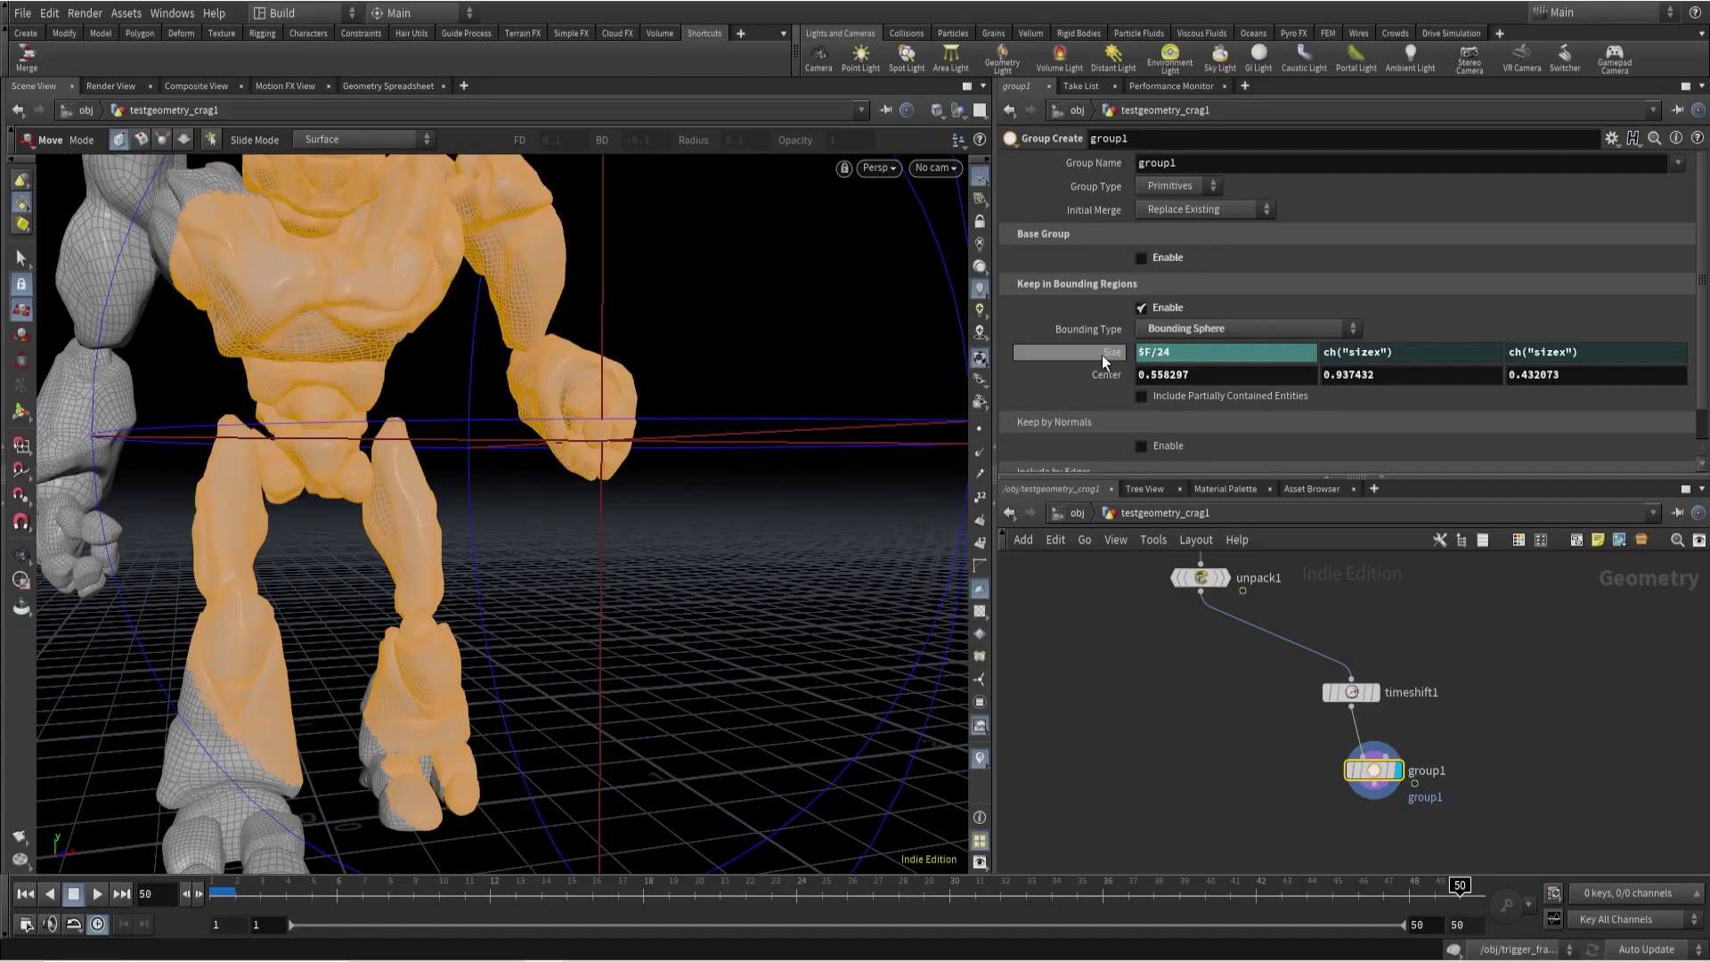
drag(434, 903, 595, 902)
Add a Color node below group1.
key(Tab)
text(color)
key(Return)
click(1229, 756)
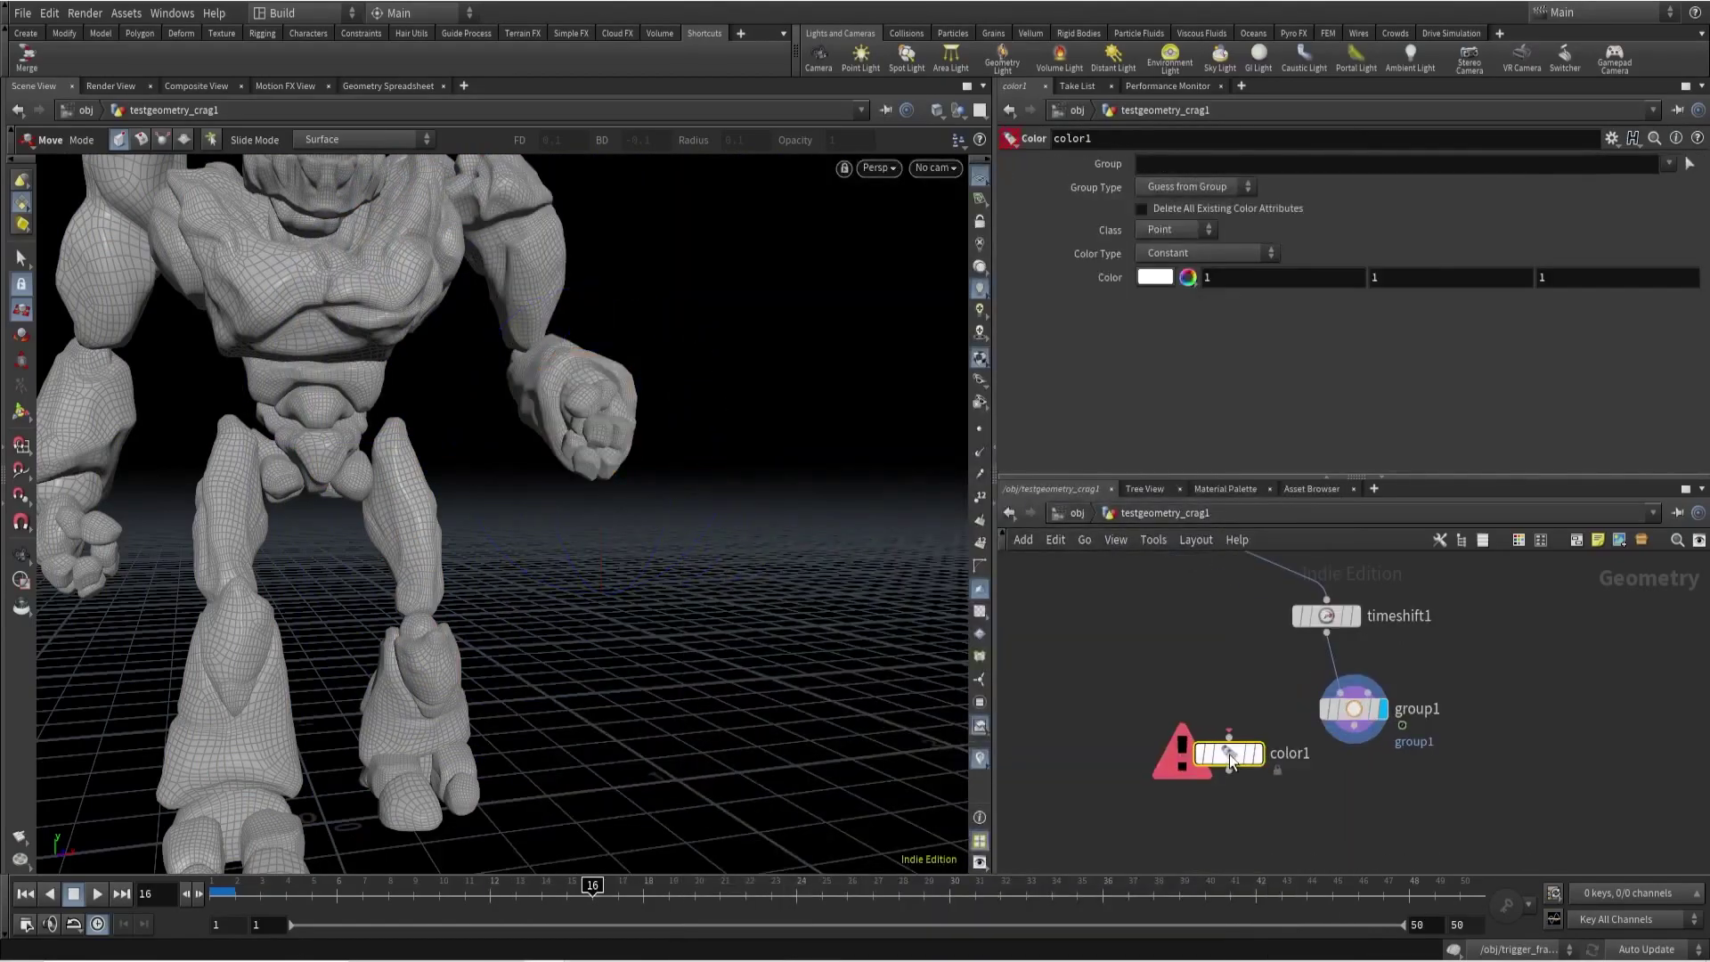
Wire color1 directly under group1 and check frames 29 and 48.
click(1668, 164)
click(1646, 182)
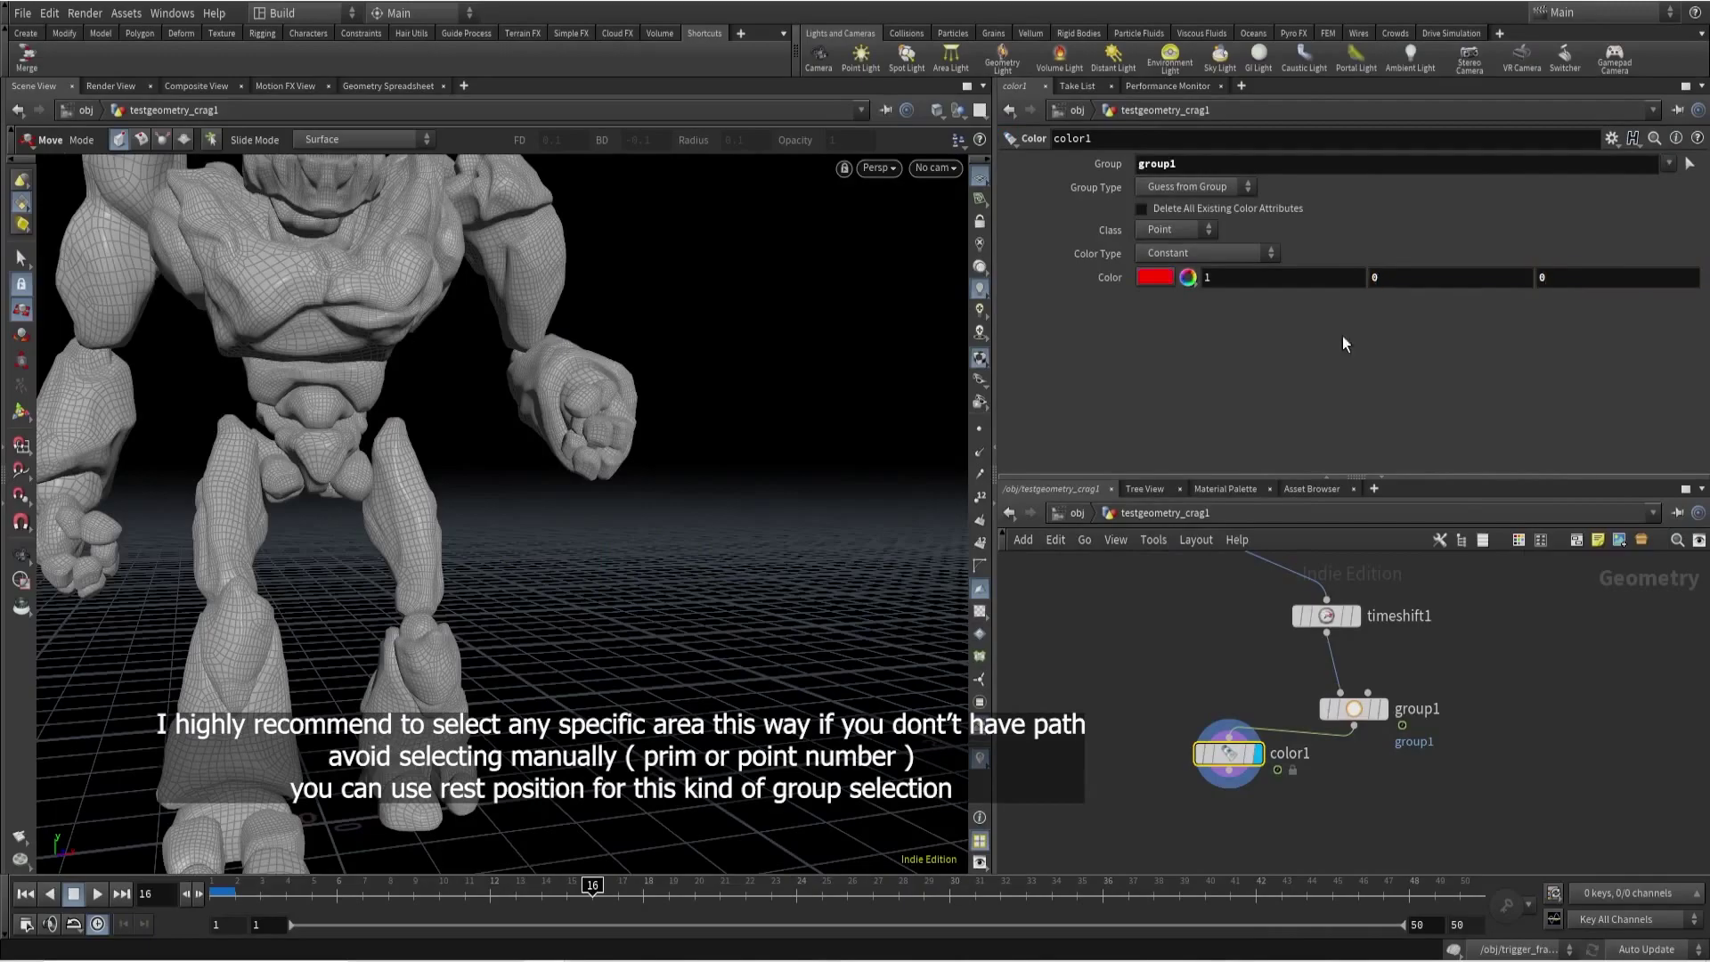
drag(1229, 754, 1345, 792)
click(940, 877)
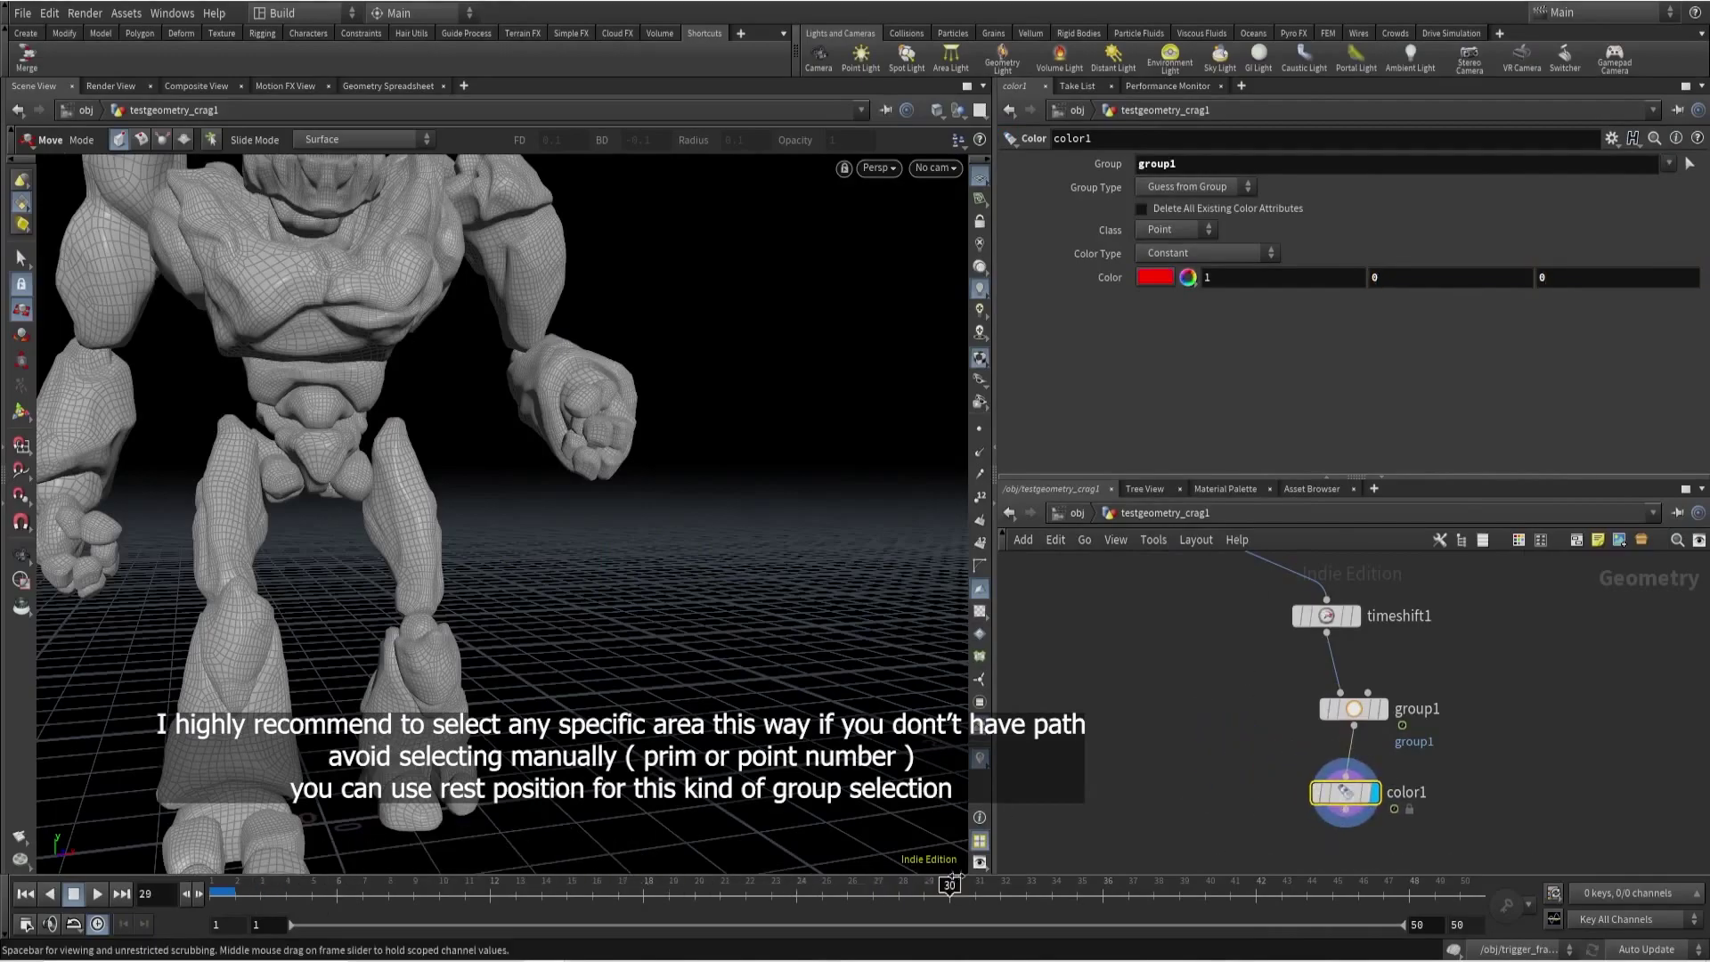
drag(1388, 885, 1409, 885)
Switch group1's Group Type to Points so color1 paints the grouped points red, scrubbing to compare.
click(1354, 708)
click(1167, 223)
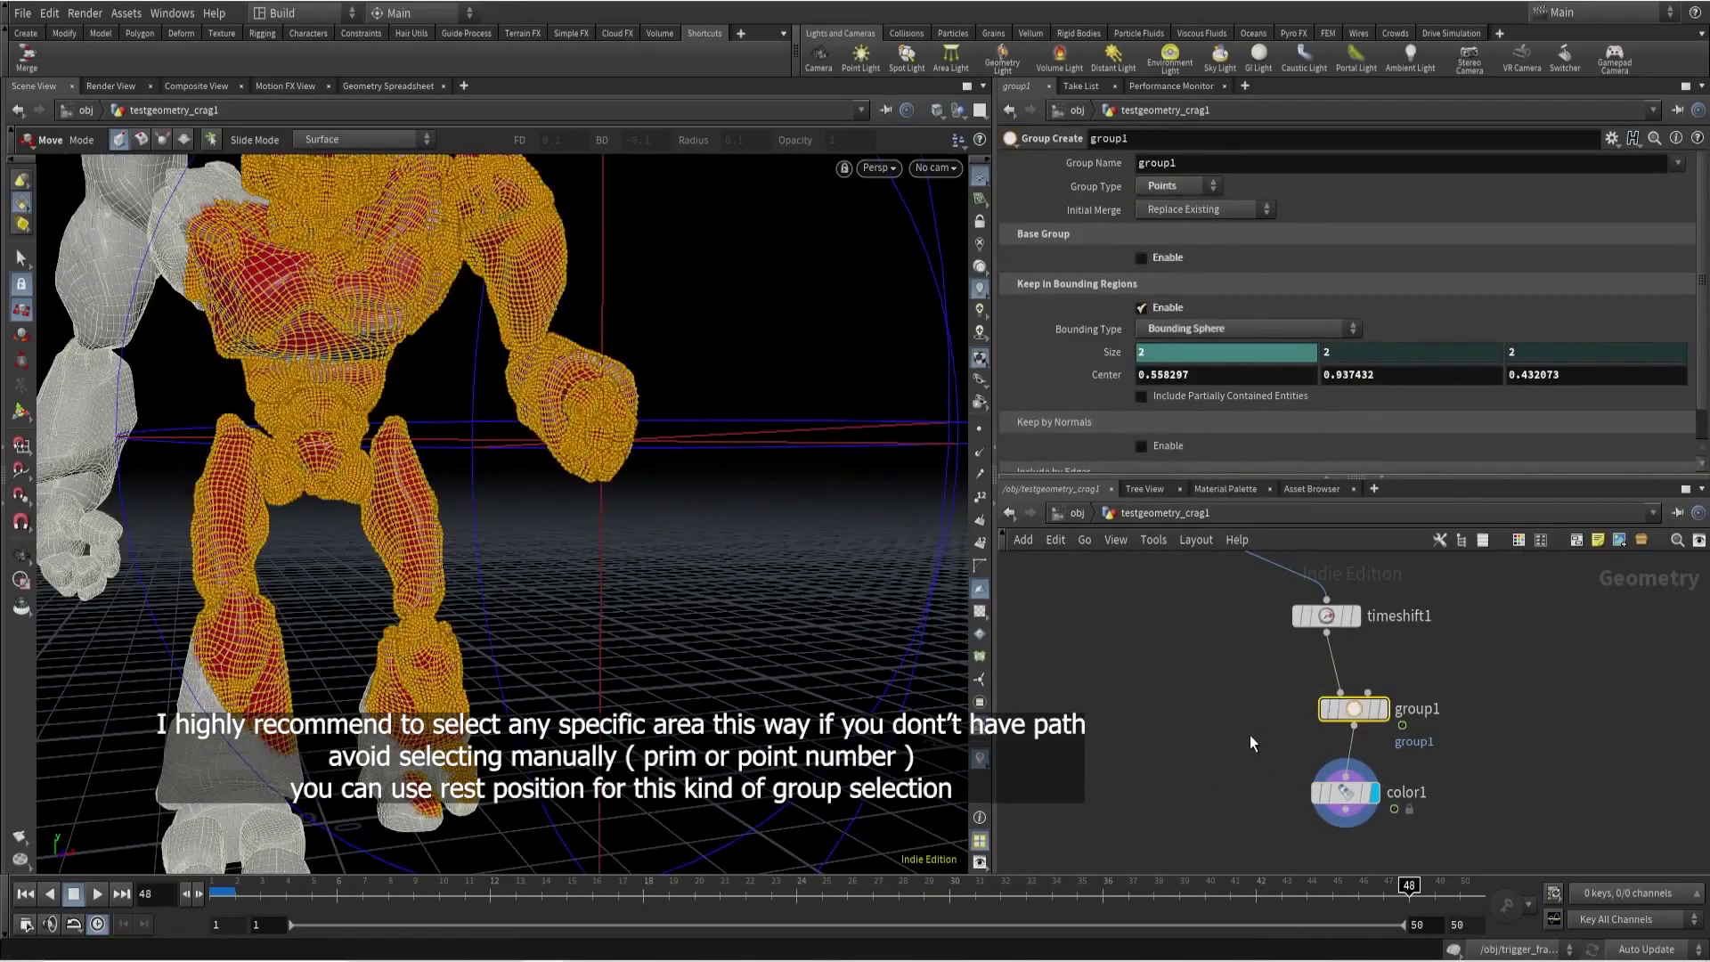
click(1244, 735)
click(1347, 793)
drag(1205, 889, 675, 885)
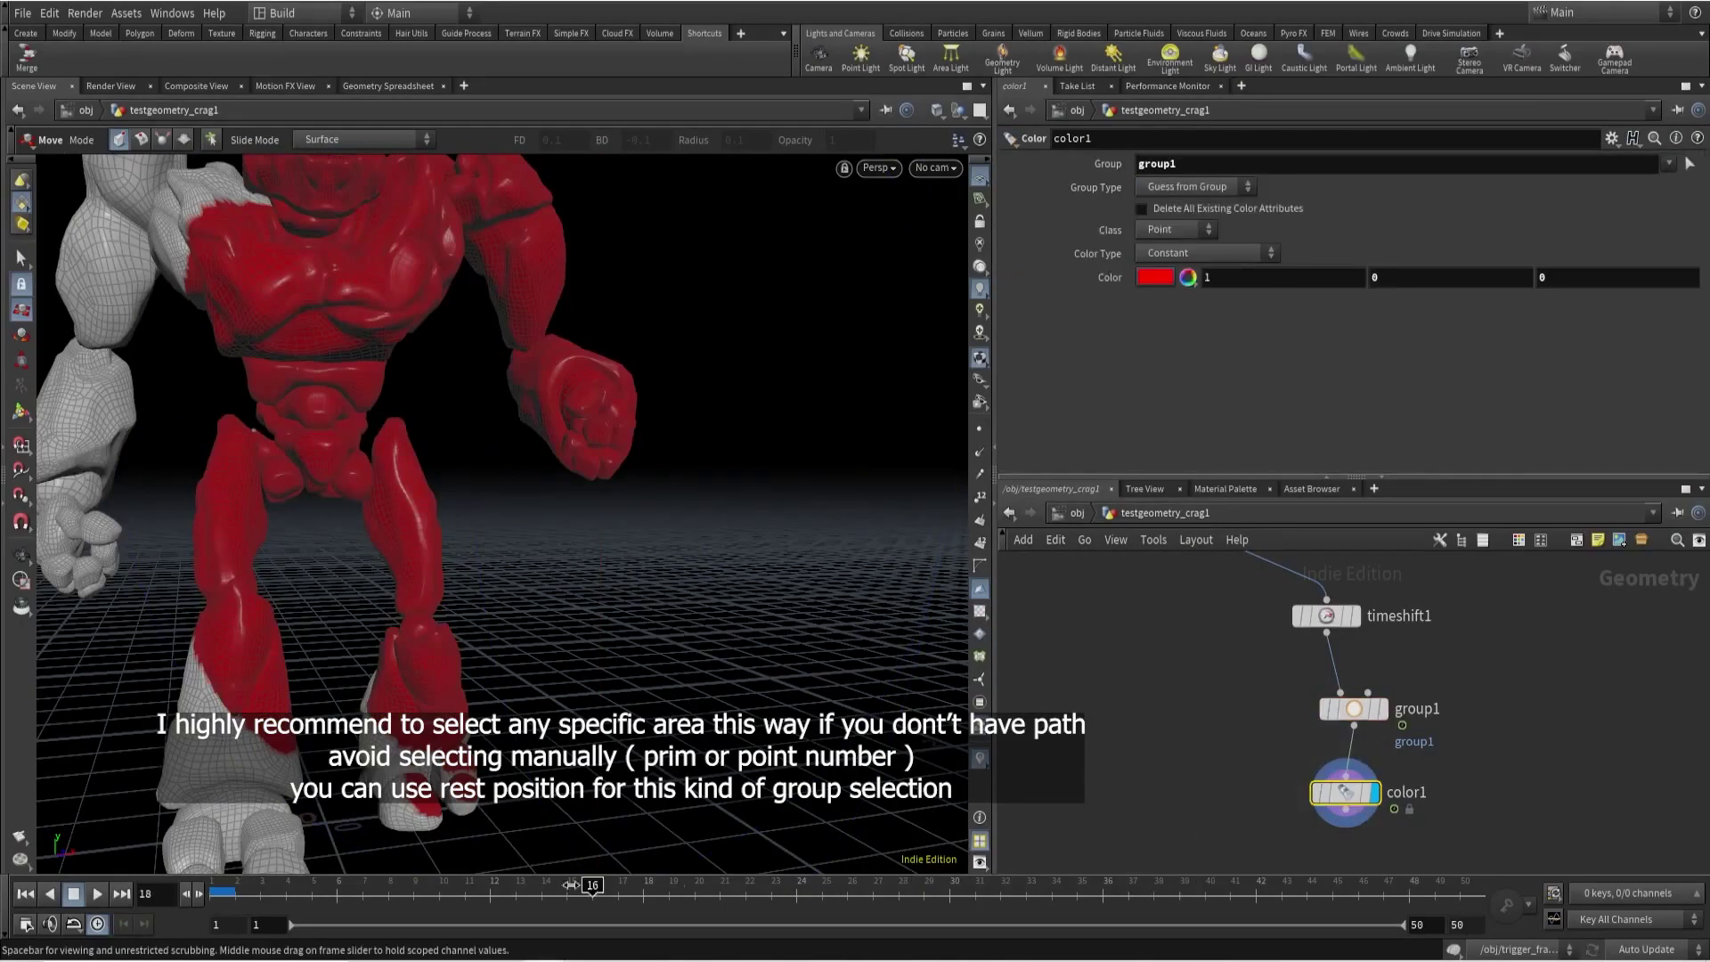
click(1354, 708)
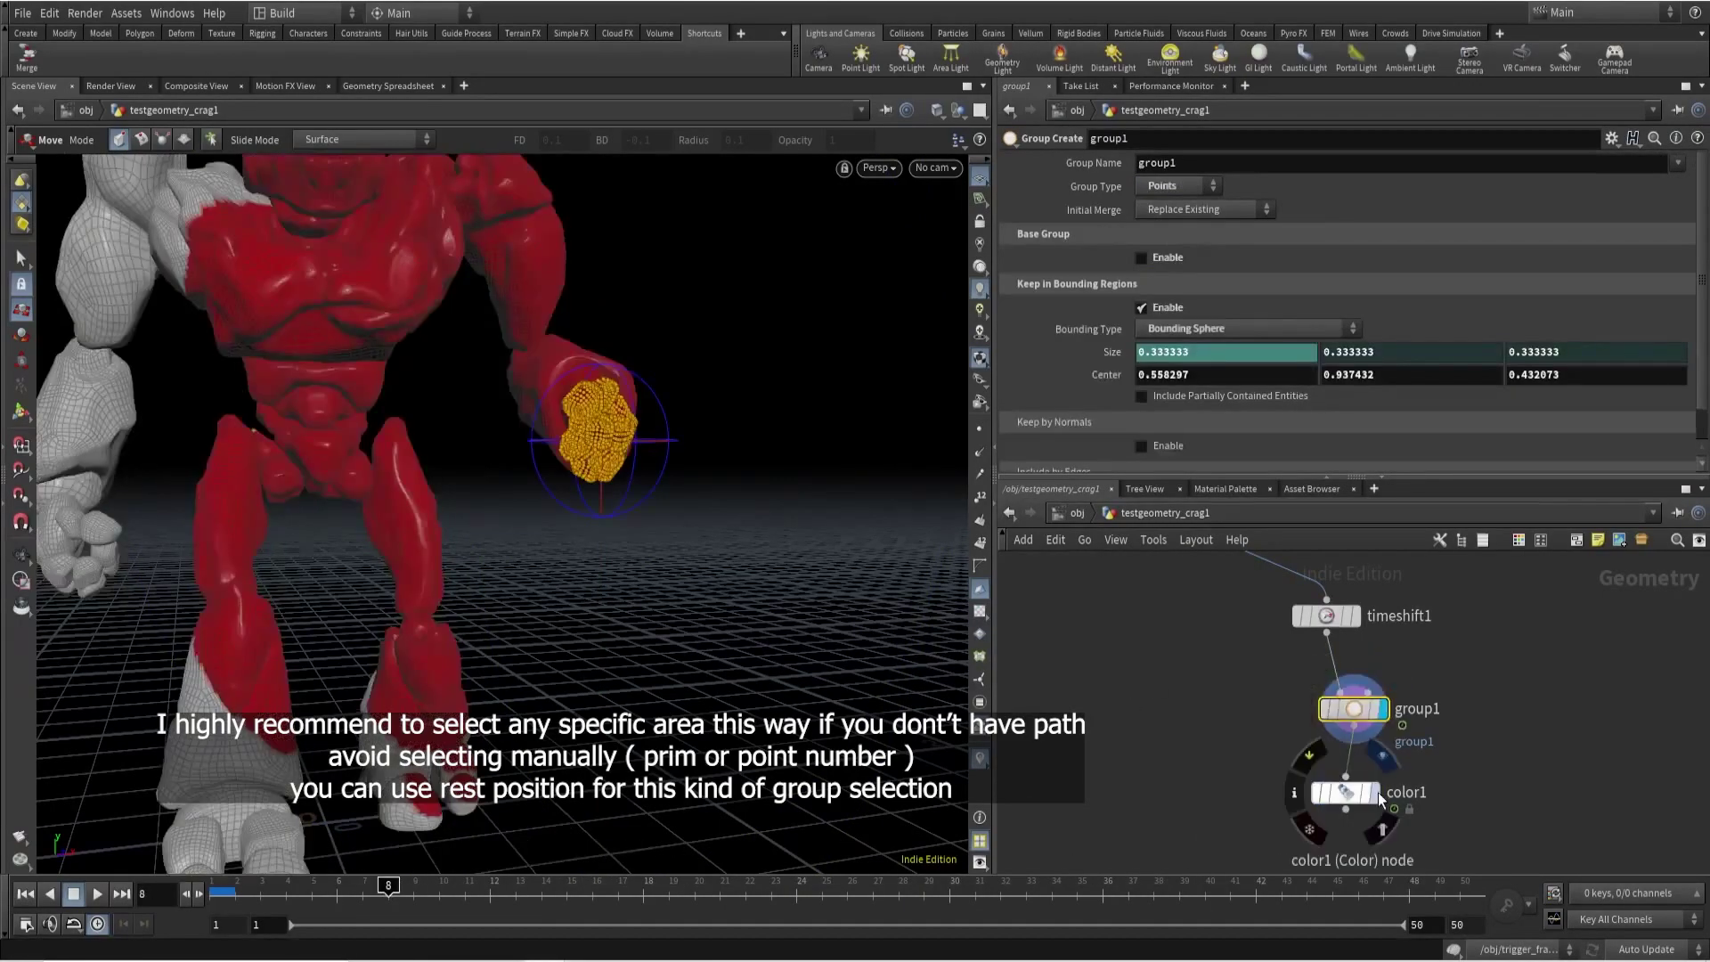
click(1347, 793)
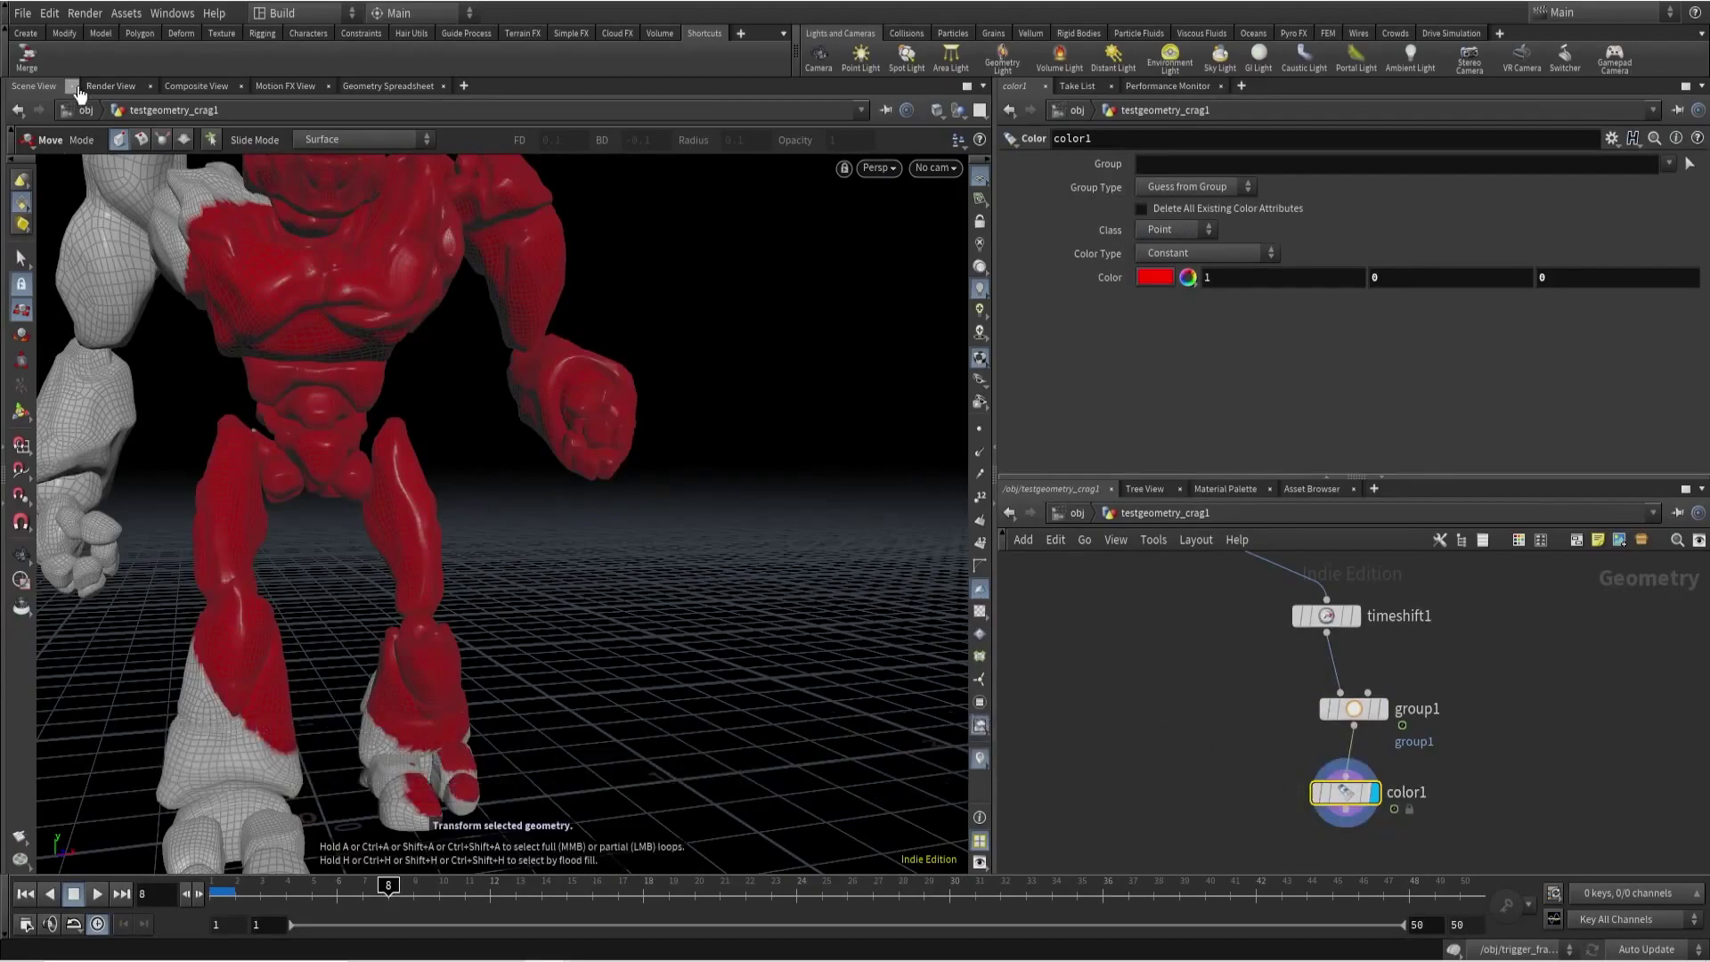
Turn the viewer pane back into a Scene View and frame the red model.
click(72, 86)
right_click(71, 89)
mouse_move(101, 277)
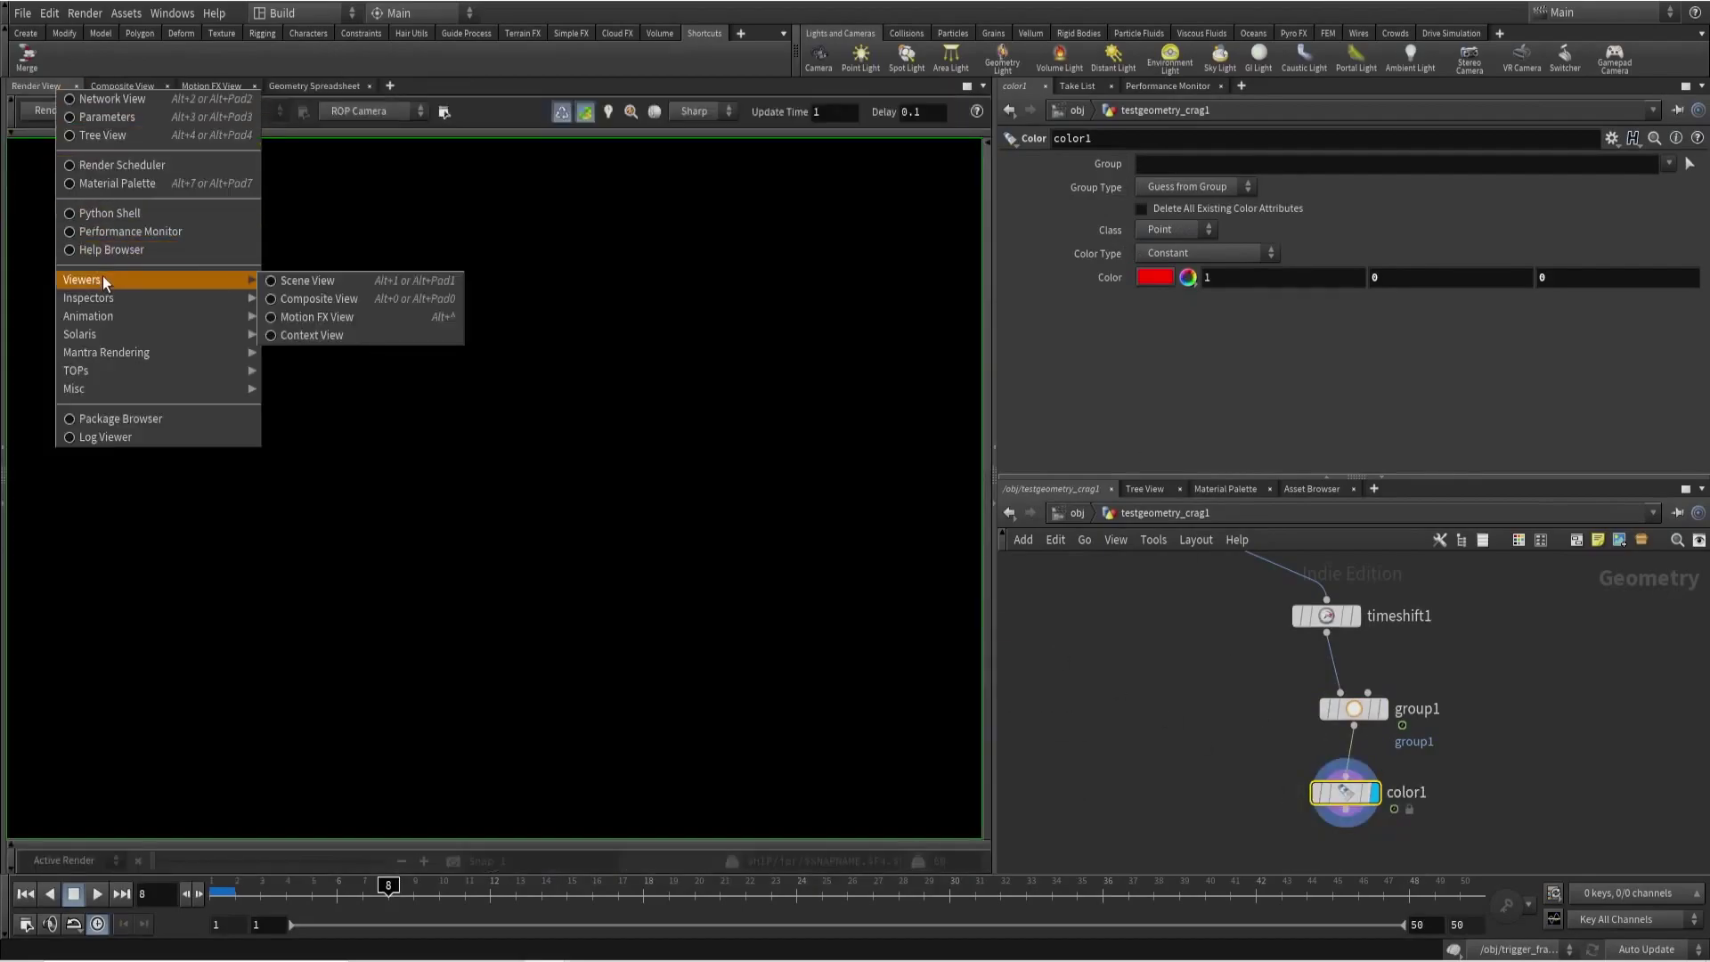
click(308, 282)
right_drag(559, 398, 588, 490)
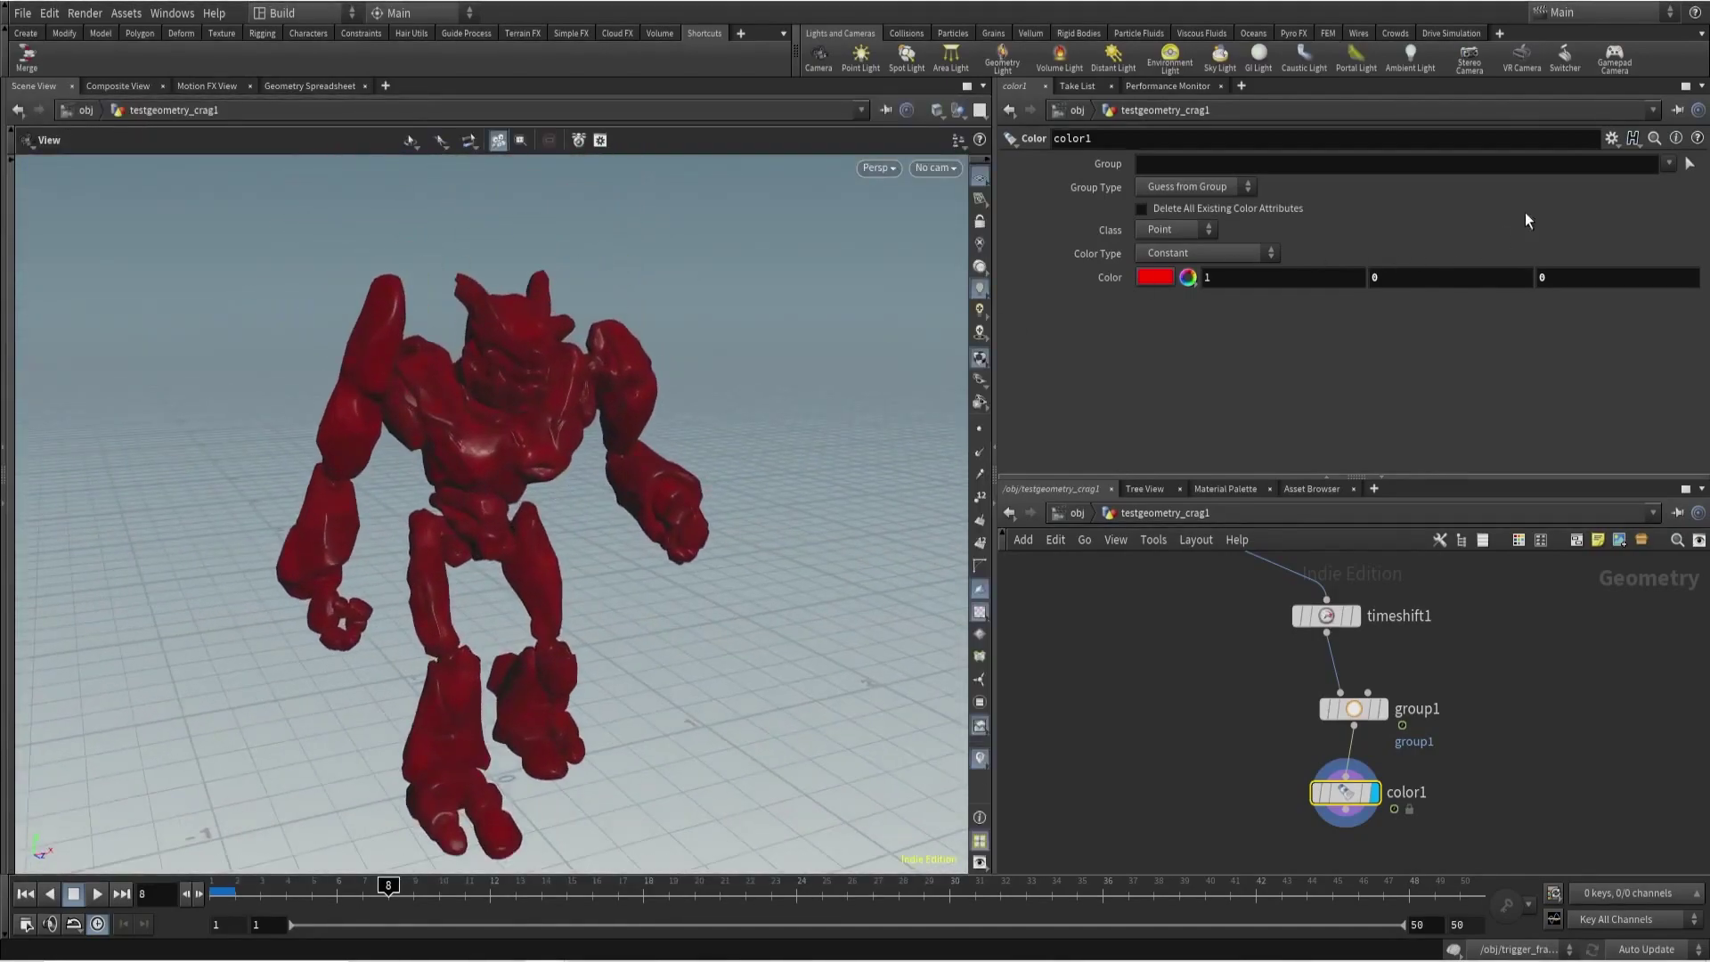
Restrict color1's red to group1 and scrub back to frame 1.
click(1669, 163)
click(1565, 886)
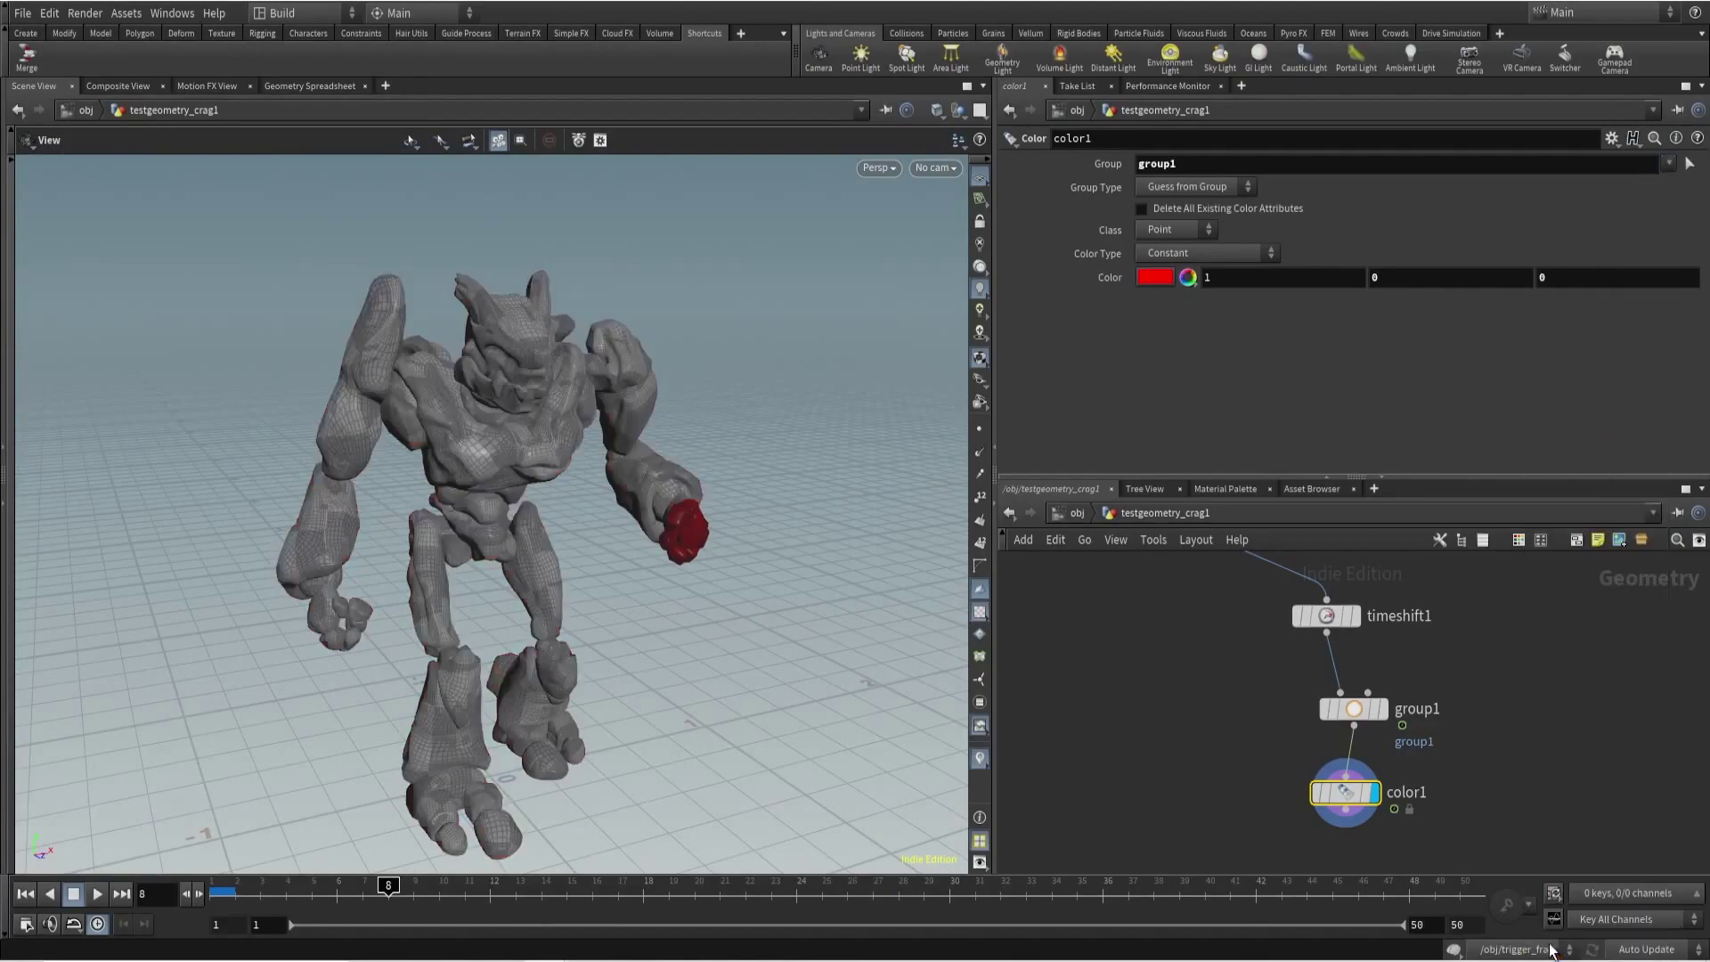
mouse_move(650, 885)
mouse_down()
mouse_move(799, 886)
mouse_move(76, 874)
mouse_up()
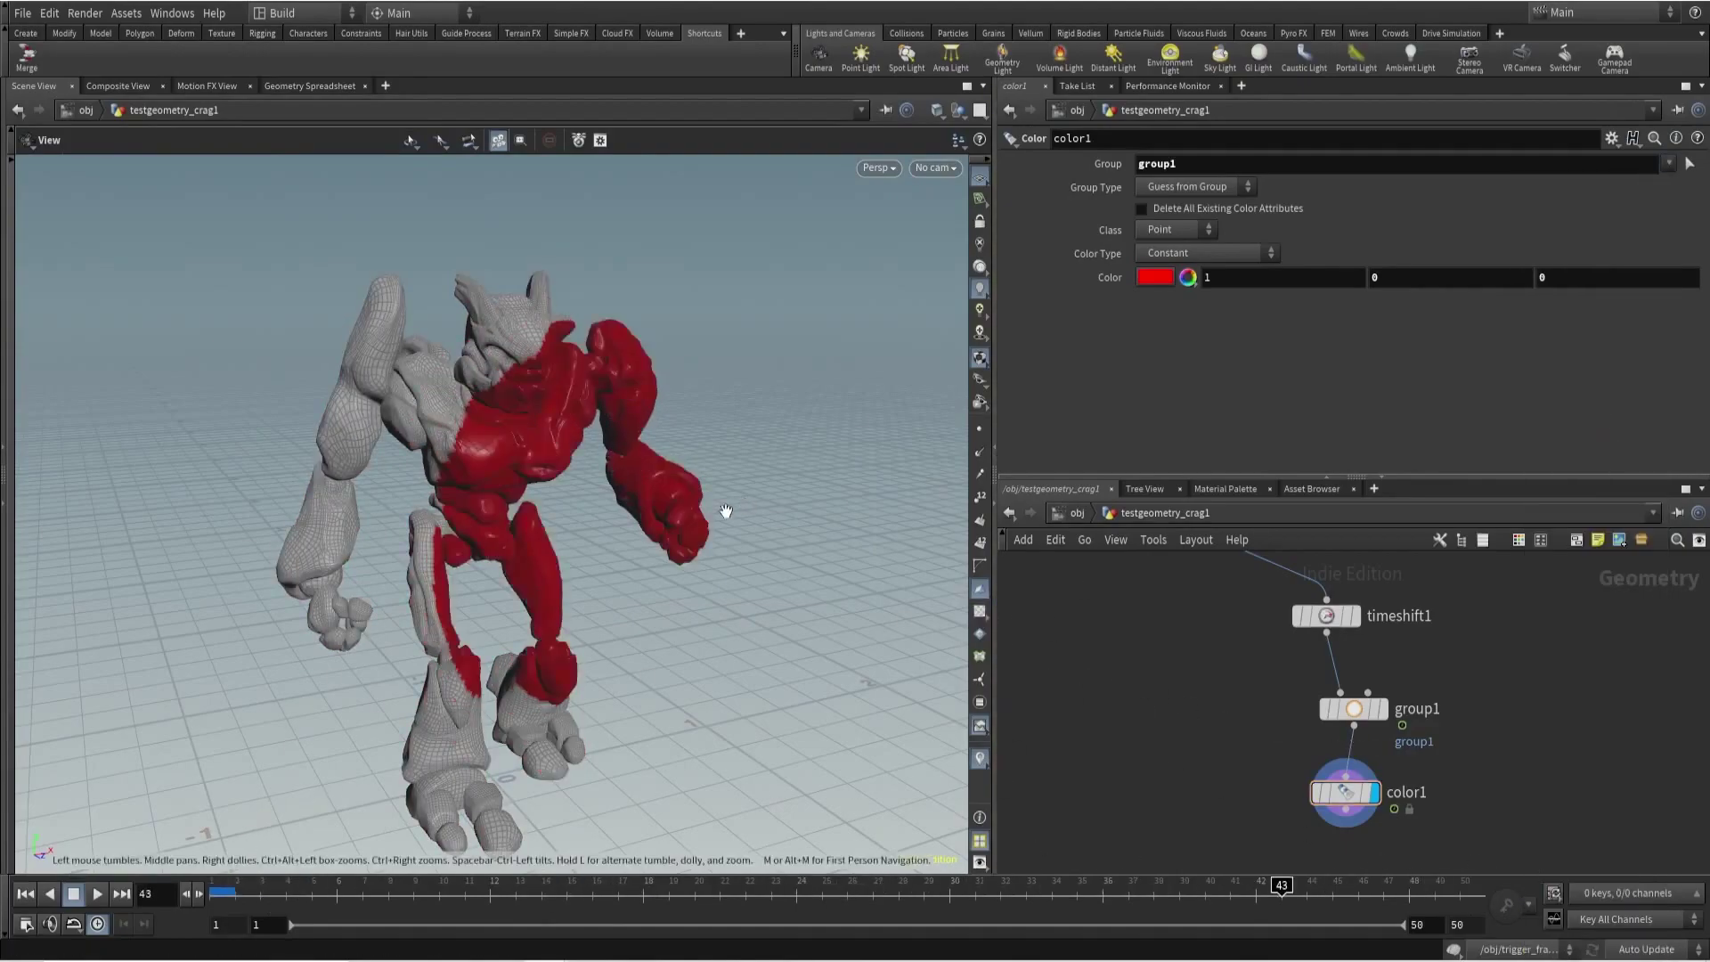
Switch the viewport Display Options Color Scheme to Dark and reframe the network.
key(d)
click(443, 363)
click(436, 392)
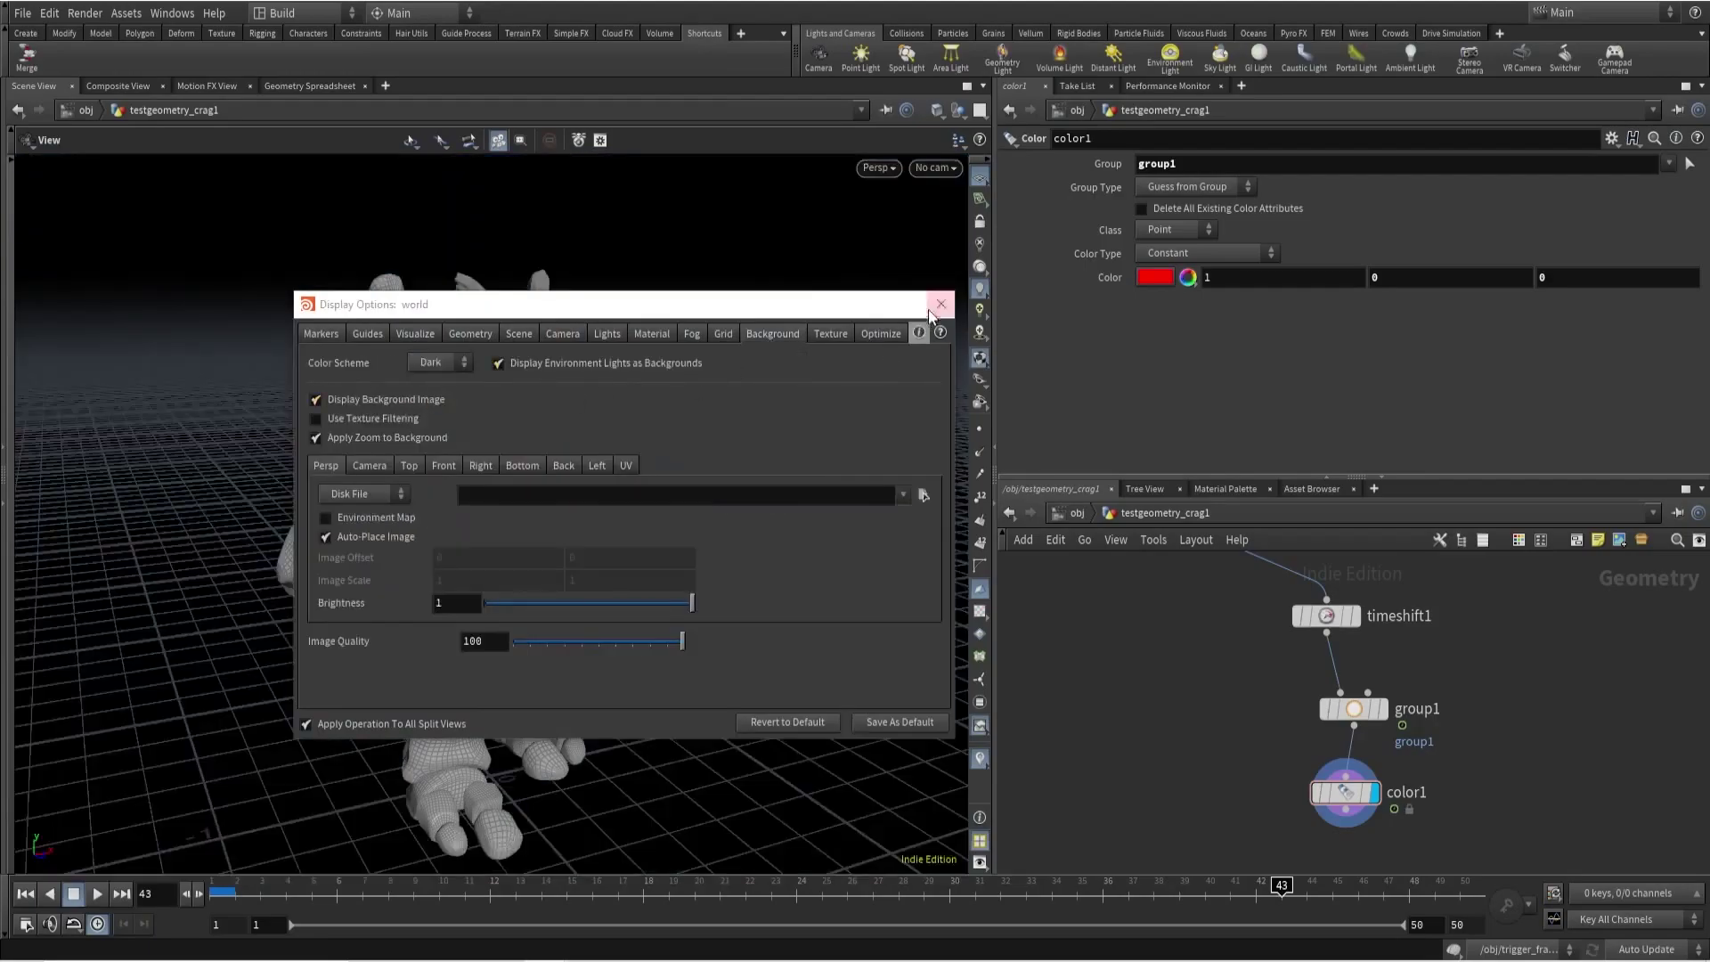
click(940, 304)
scroll(1293, 704, down, 2)
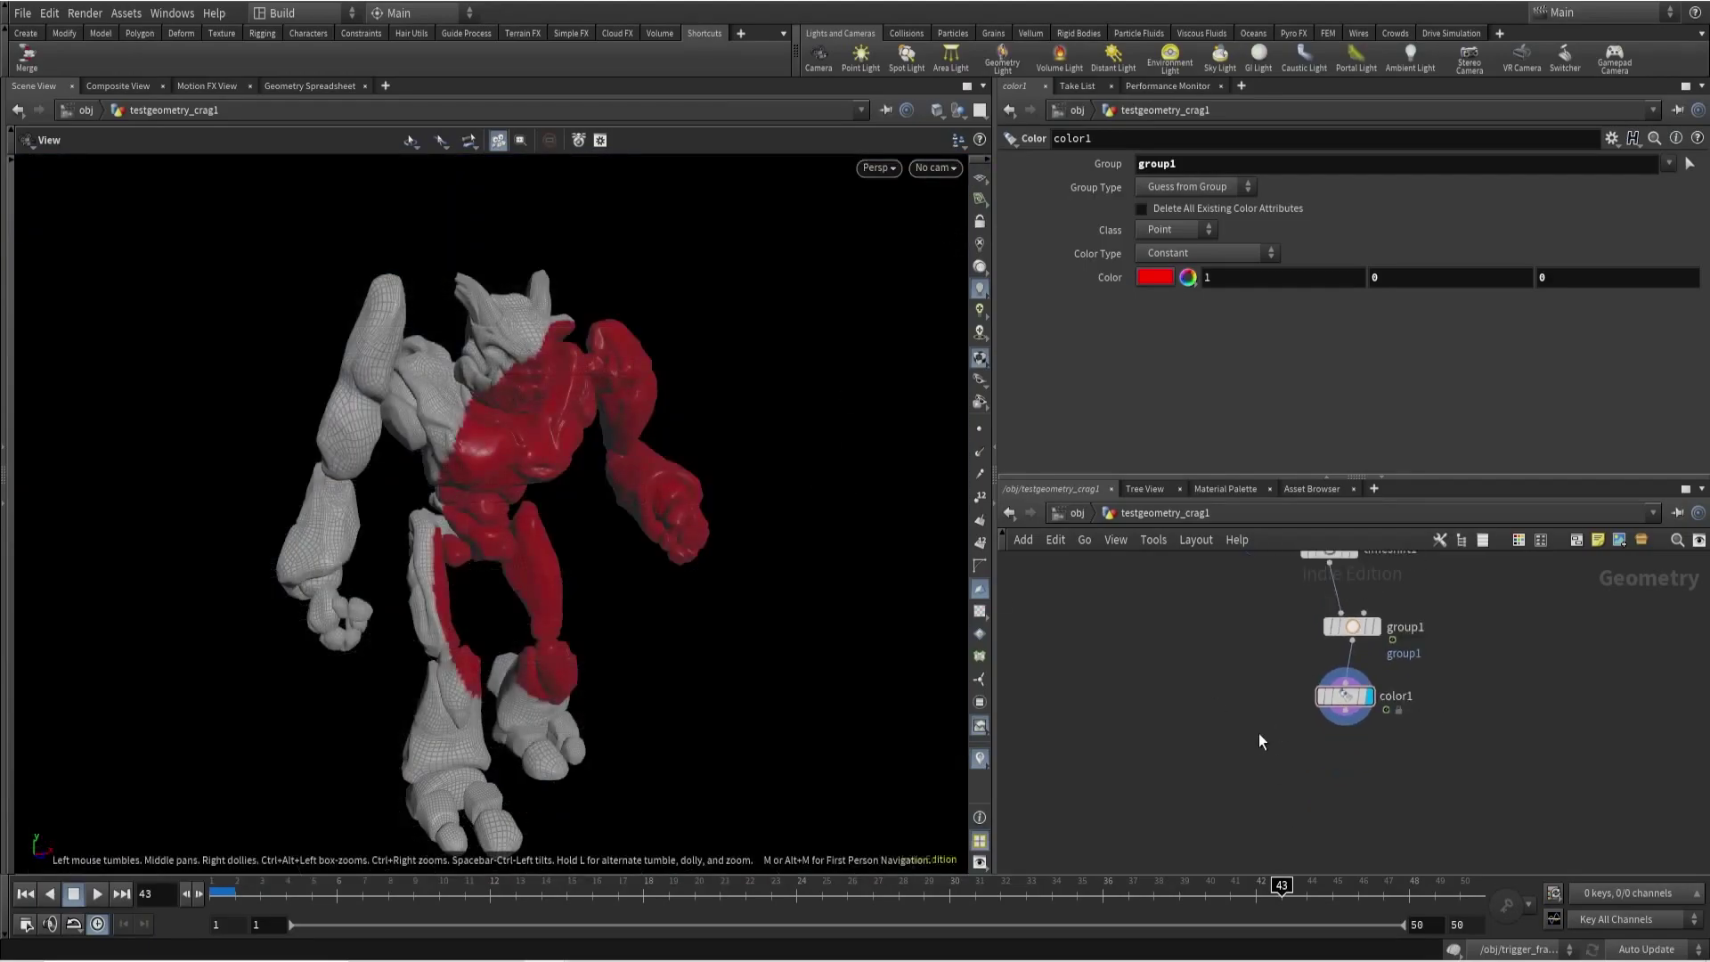
scroll(1157, 621, down, 3)
middle_drag(1107, 657, 1229, 794)
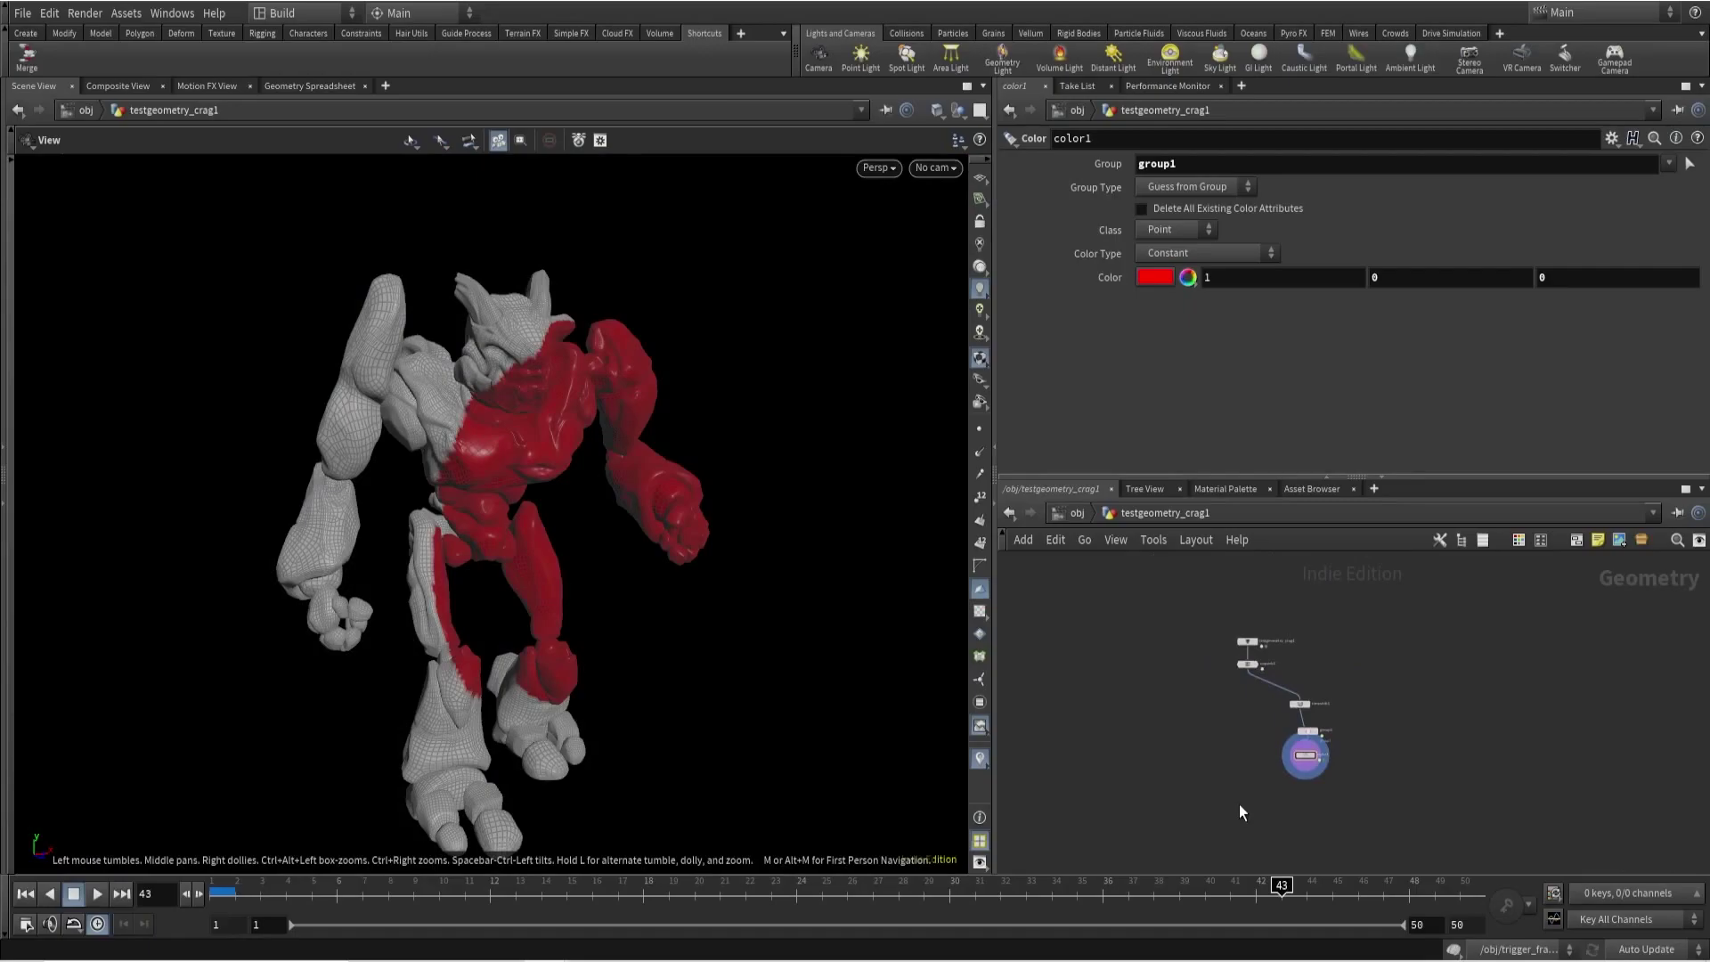
scroll(1239, 805, up, 2)
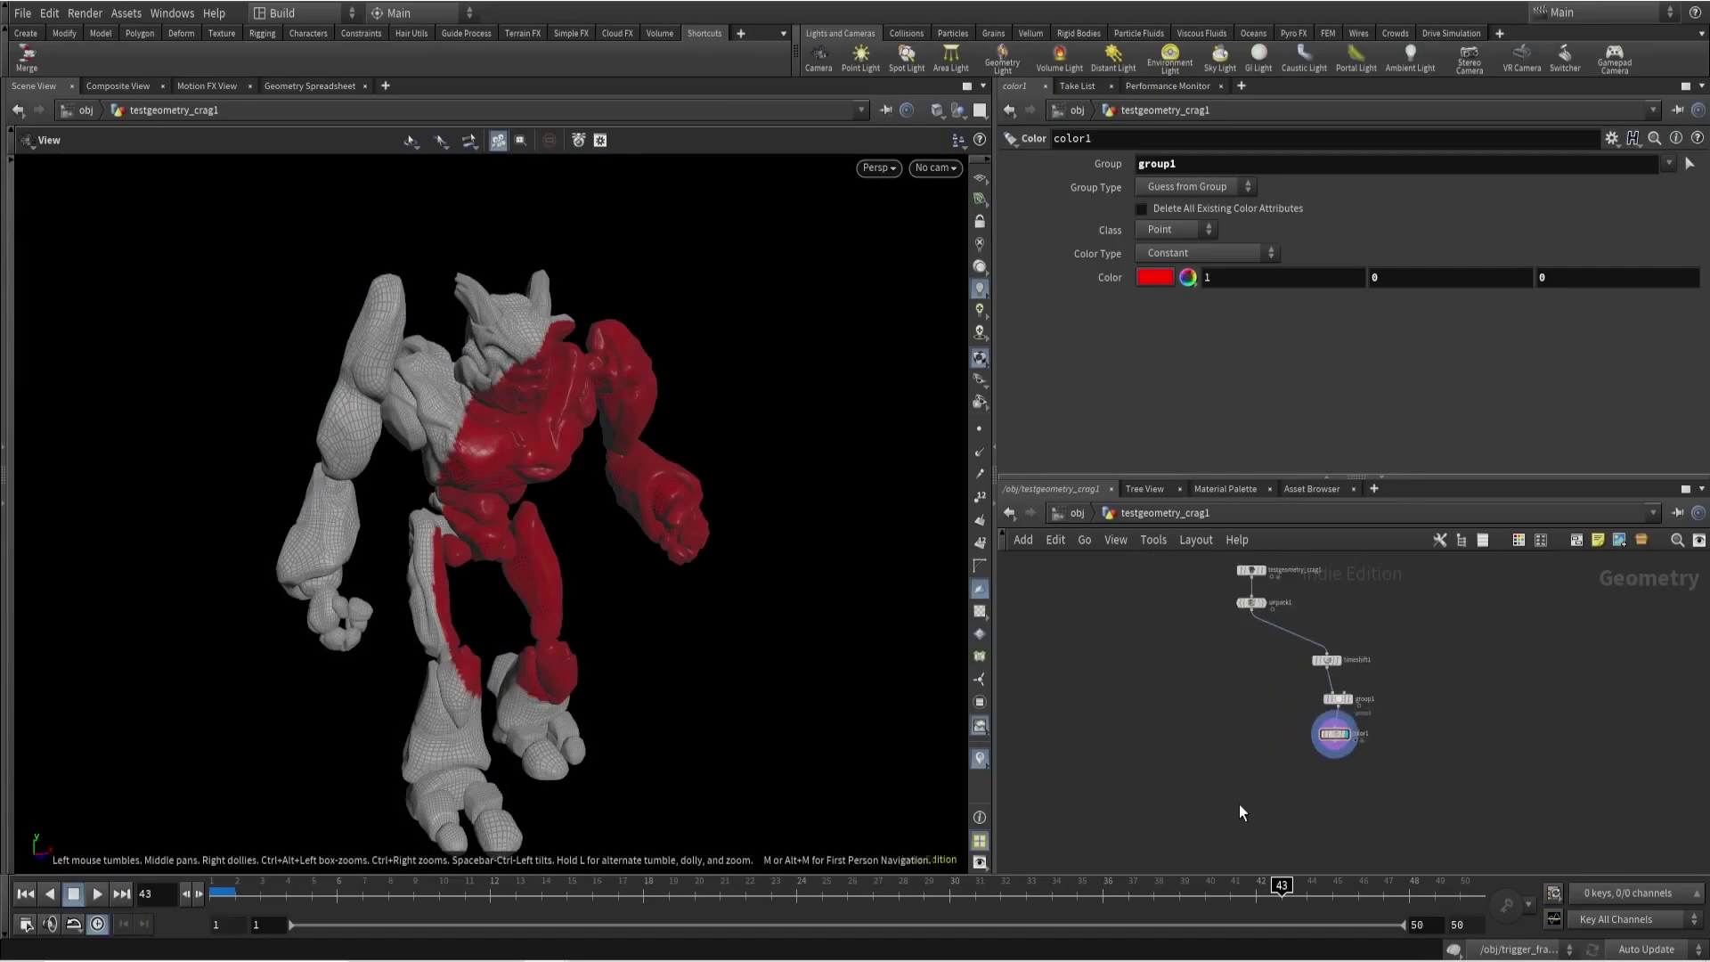
key(Tab)
Add attribcopy1 taking the geometry in input 1 and color1 in input 2, and display it.
mouse_move(1274, 437)
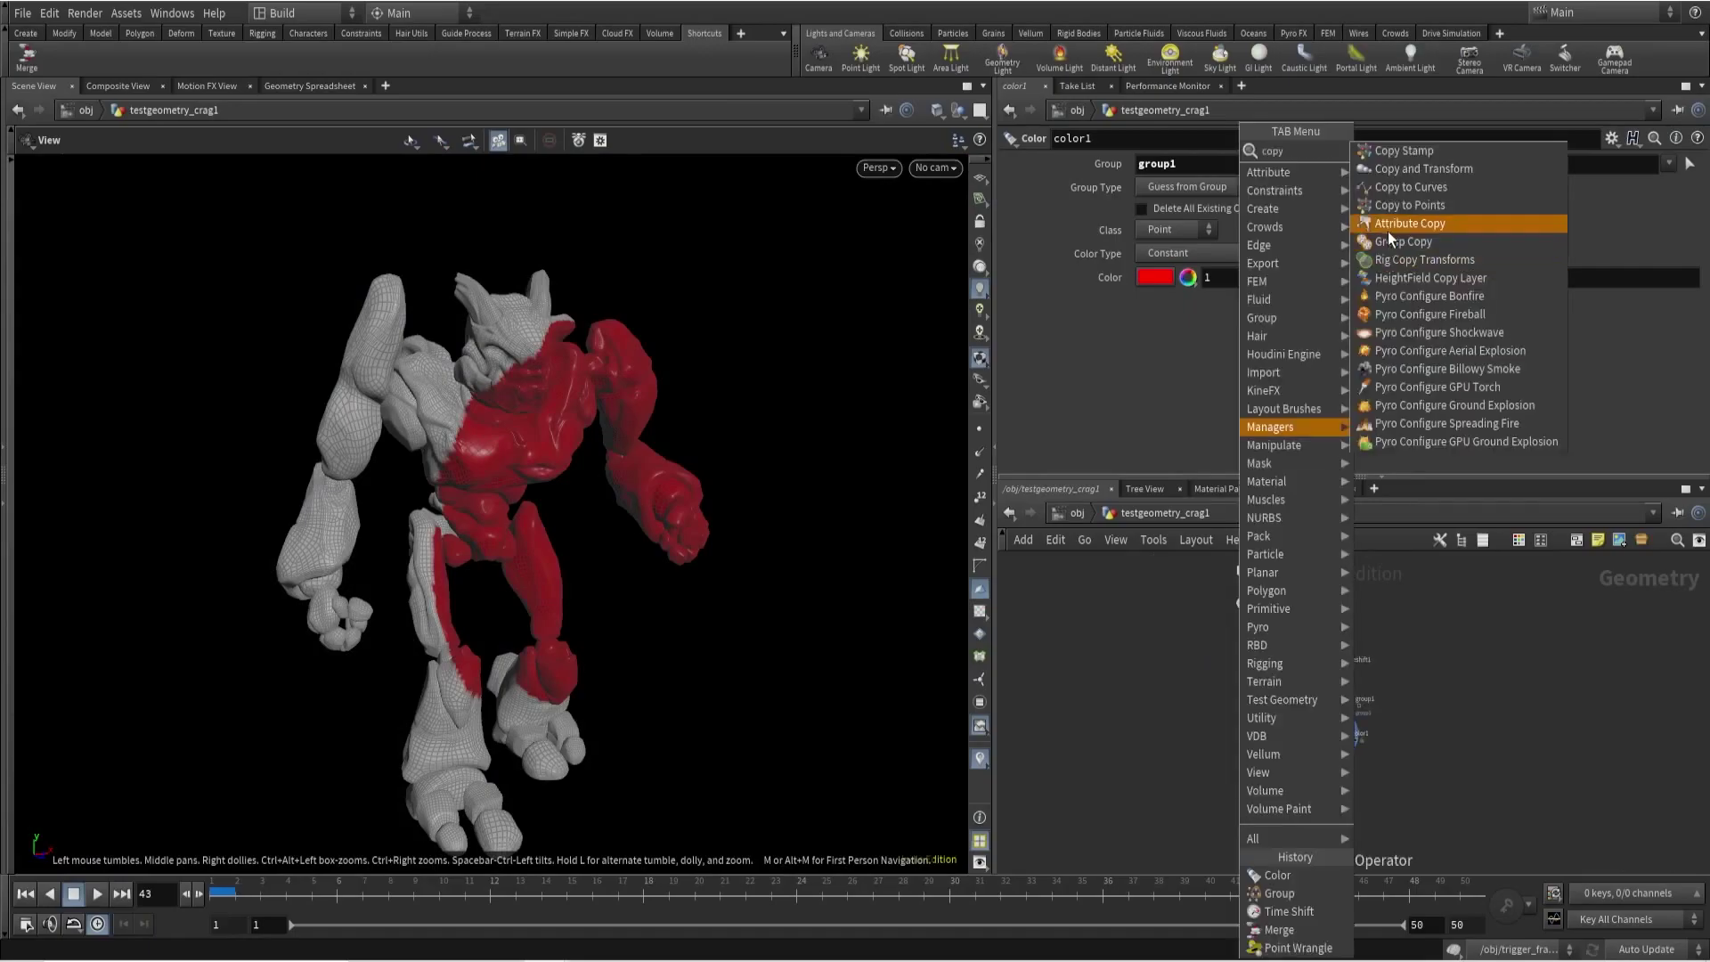
click(1425, 237)
scroll(1235, 643, up, 2)
scroll(1195, 638, up, 2)
drag(1260, 581, 1210, 812)
click(1234, 812)
click(1447, 677)
click(1246, 821)
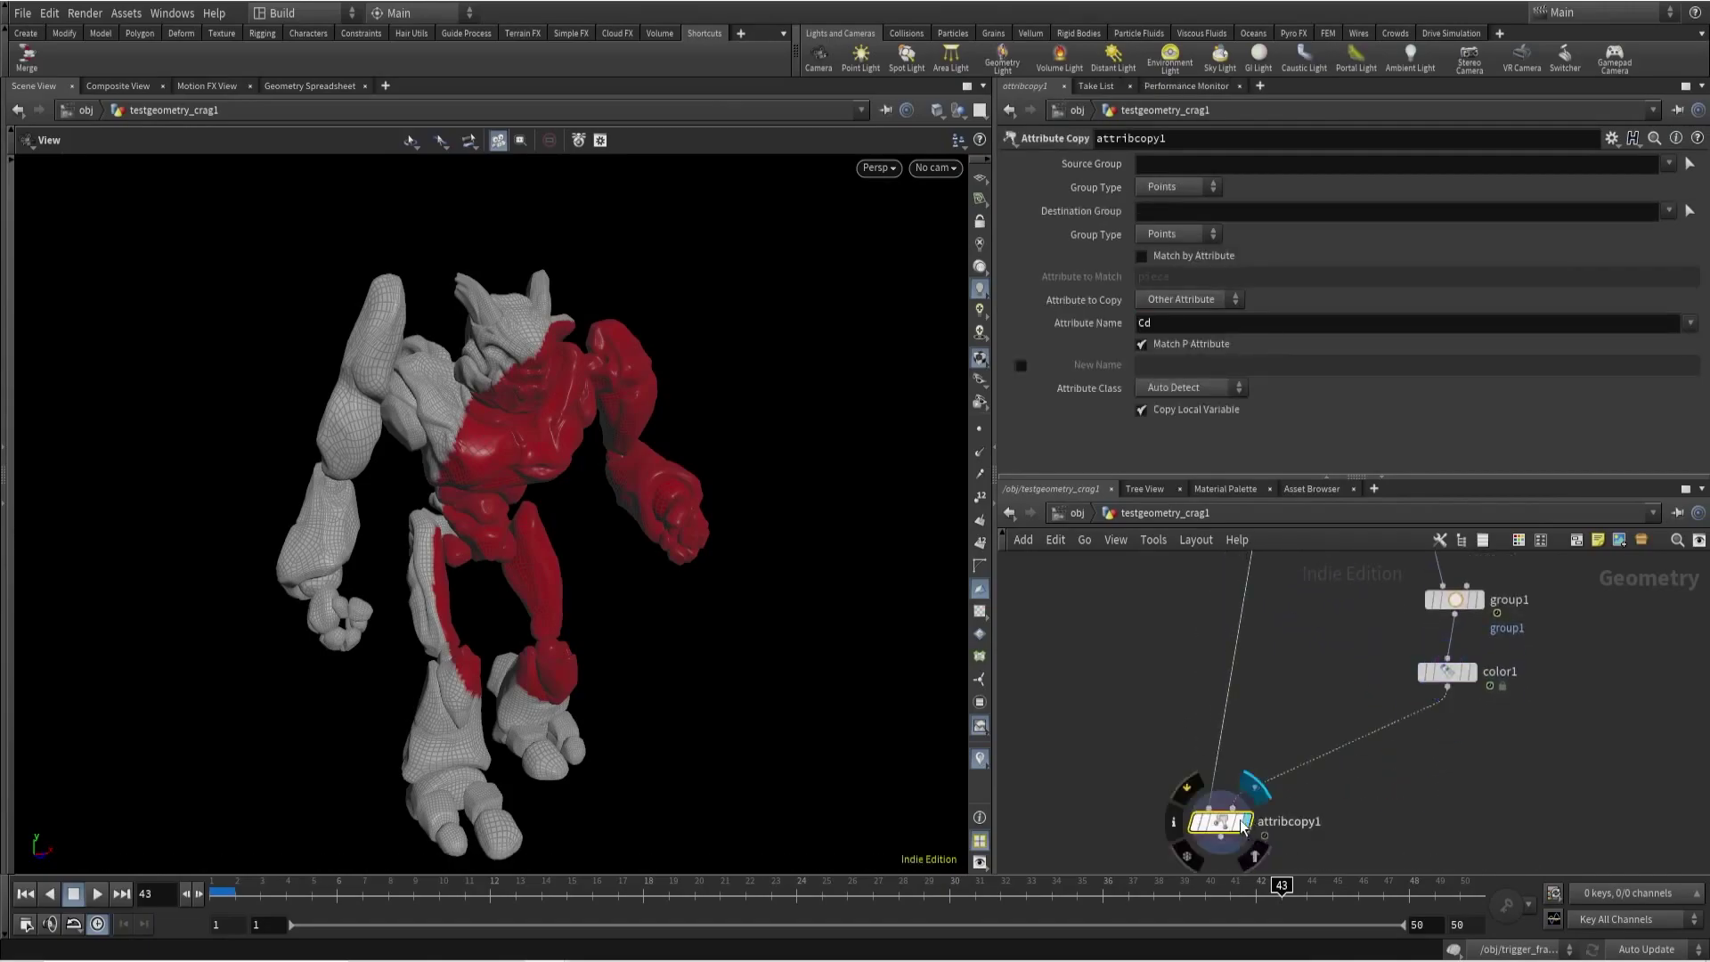
Scrub from frame 2 to frame 50 to watch the red region spread.
drag(650, 557, 944, 656)
scroll(1260, 720, down, 3)
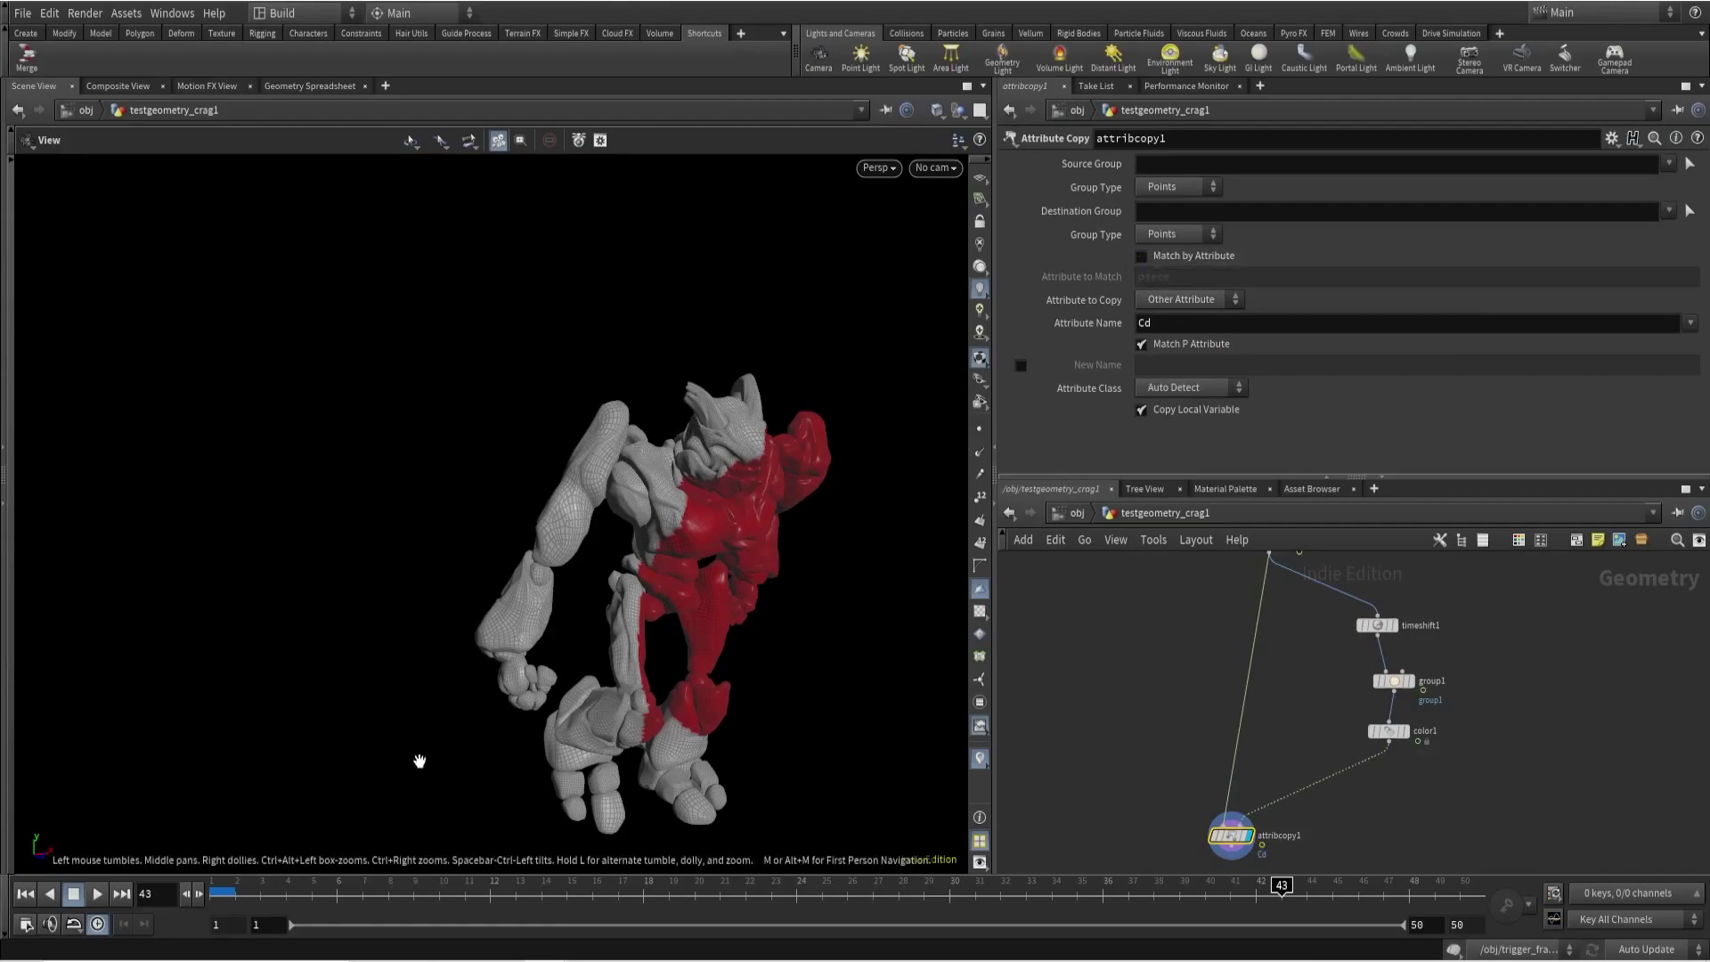
click(235, 891)
drag(299, 893, 1535, 890)
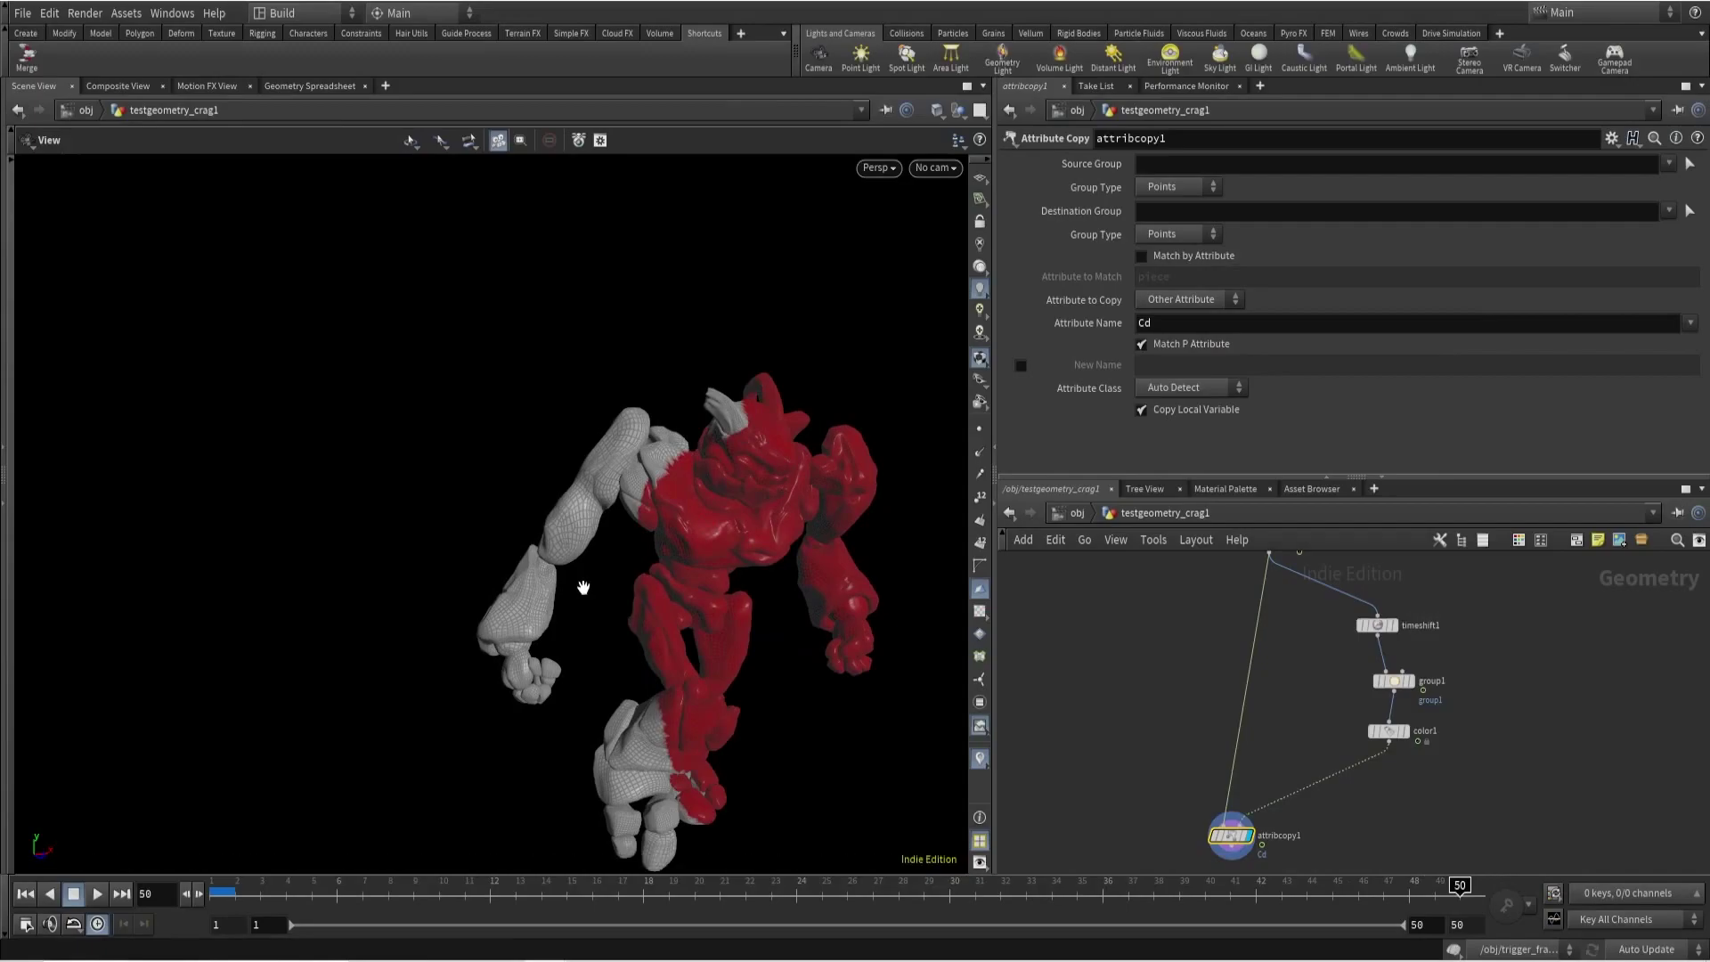
right_drag(639, 479, 382, 475)
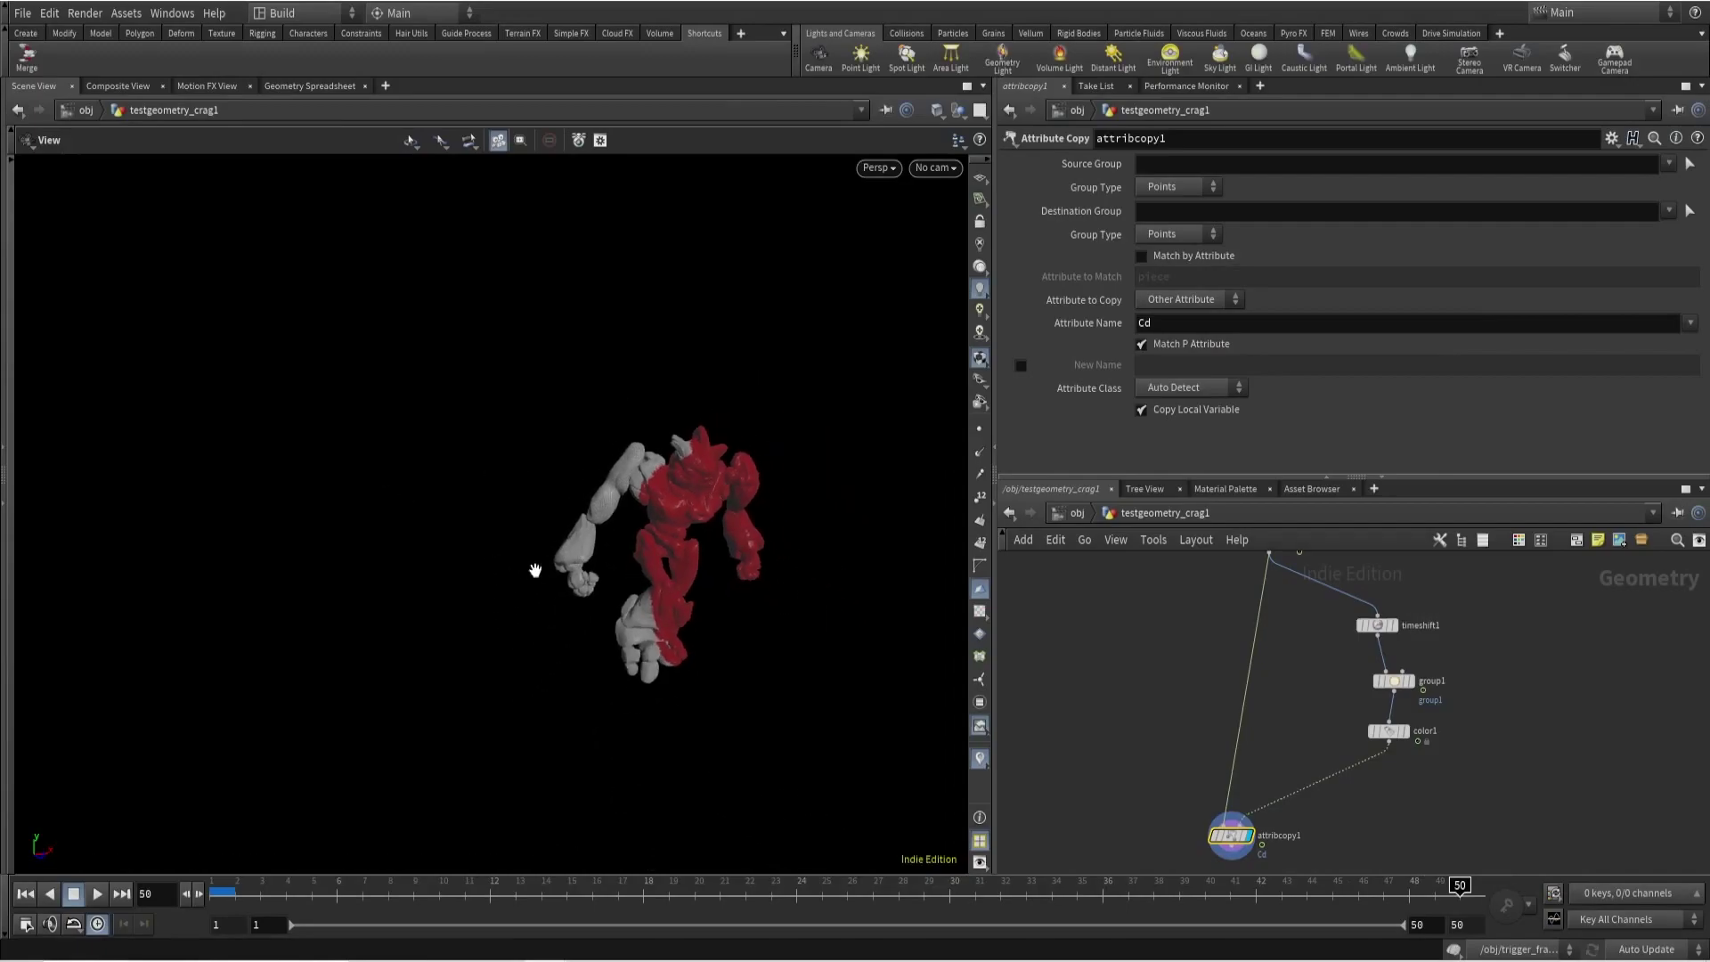
scroll(1386, 675, up, 3)
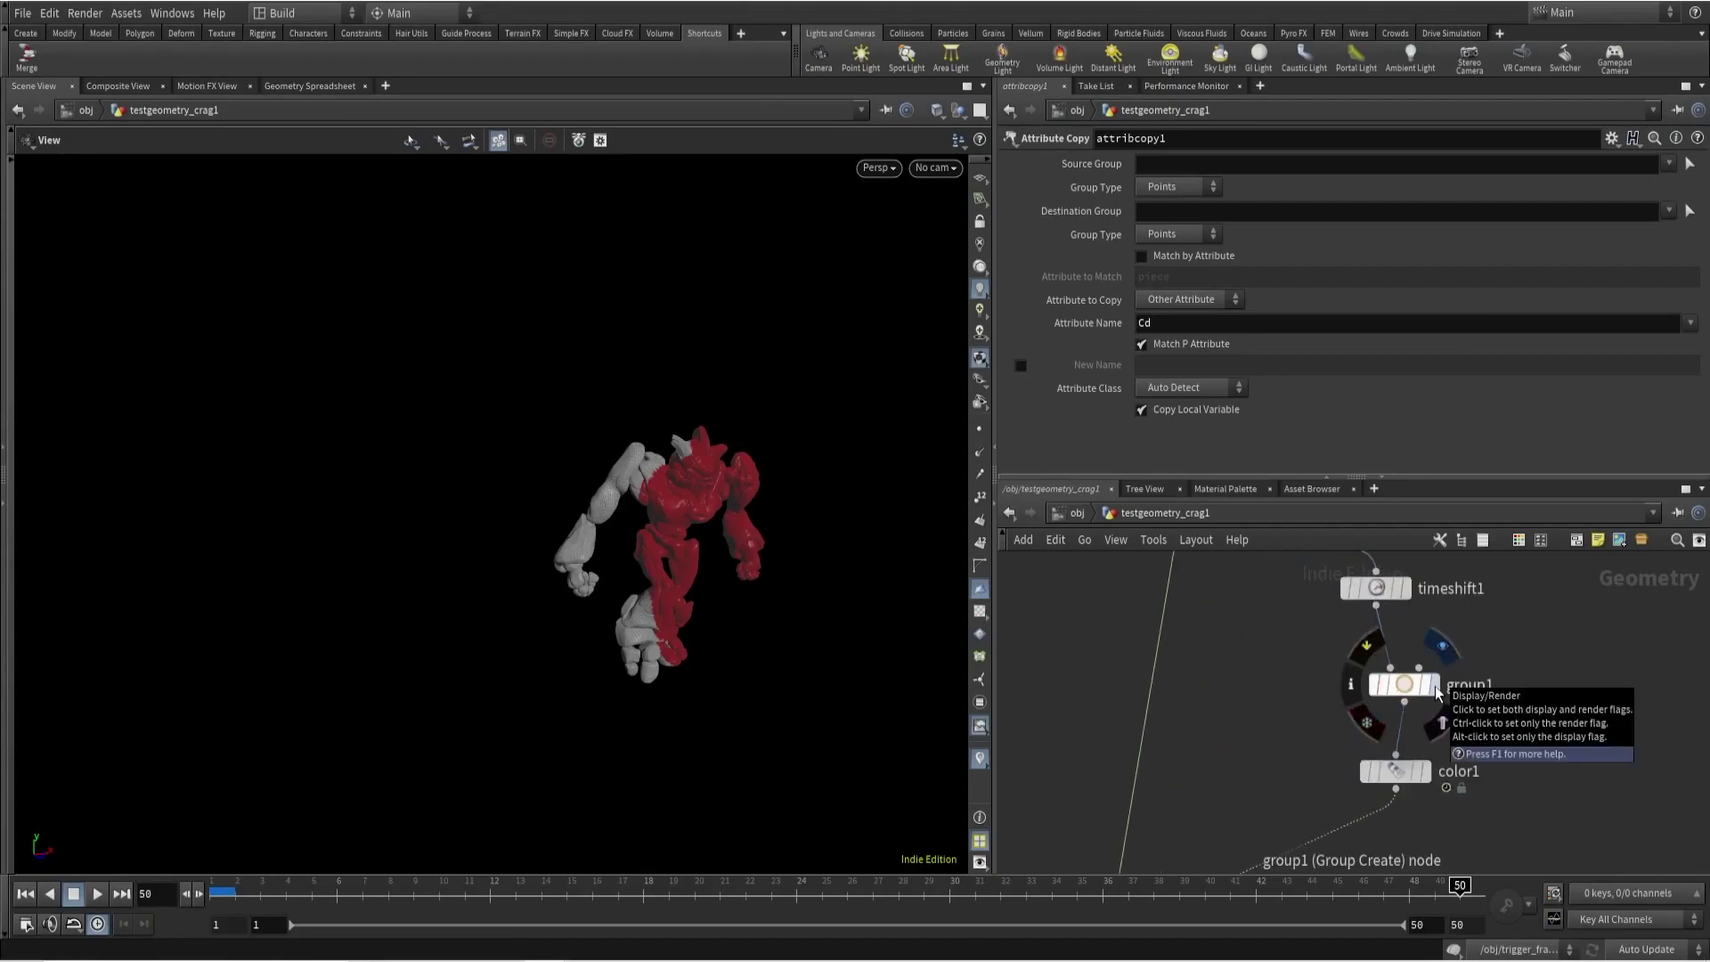
Add a groupcopy1 node fed by unpack1 and group1, and display it.
click(1436, 686)
click(1408, 685)
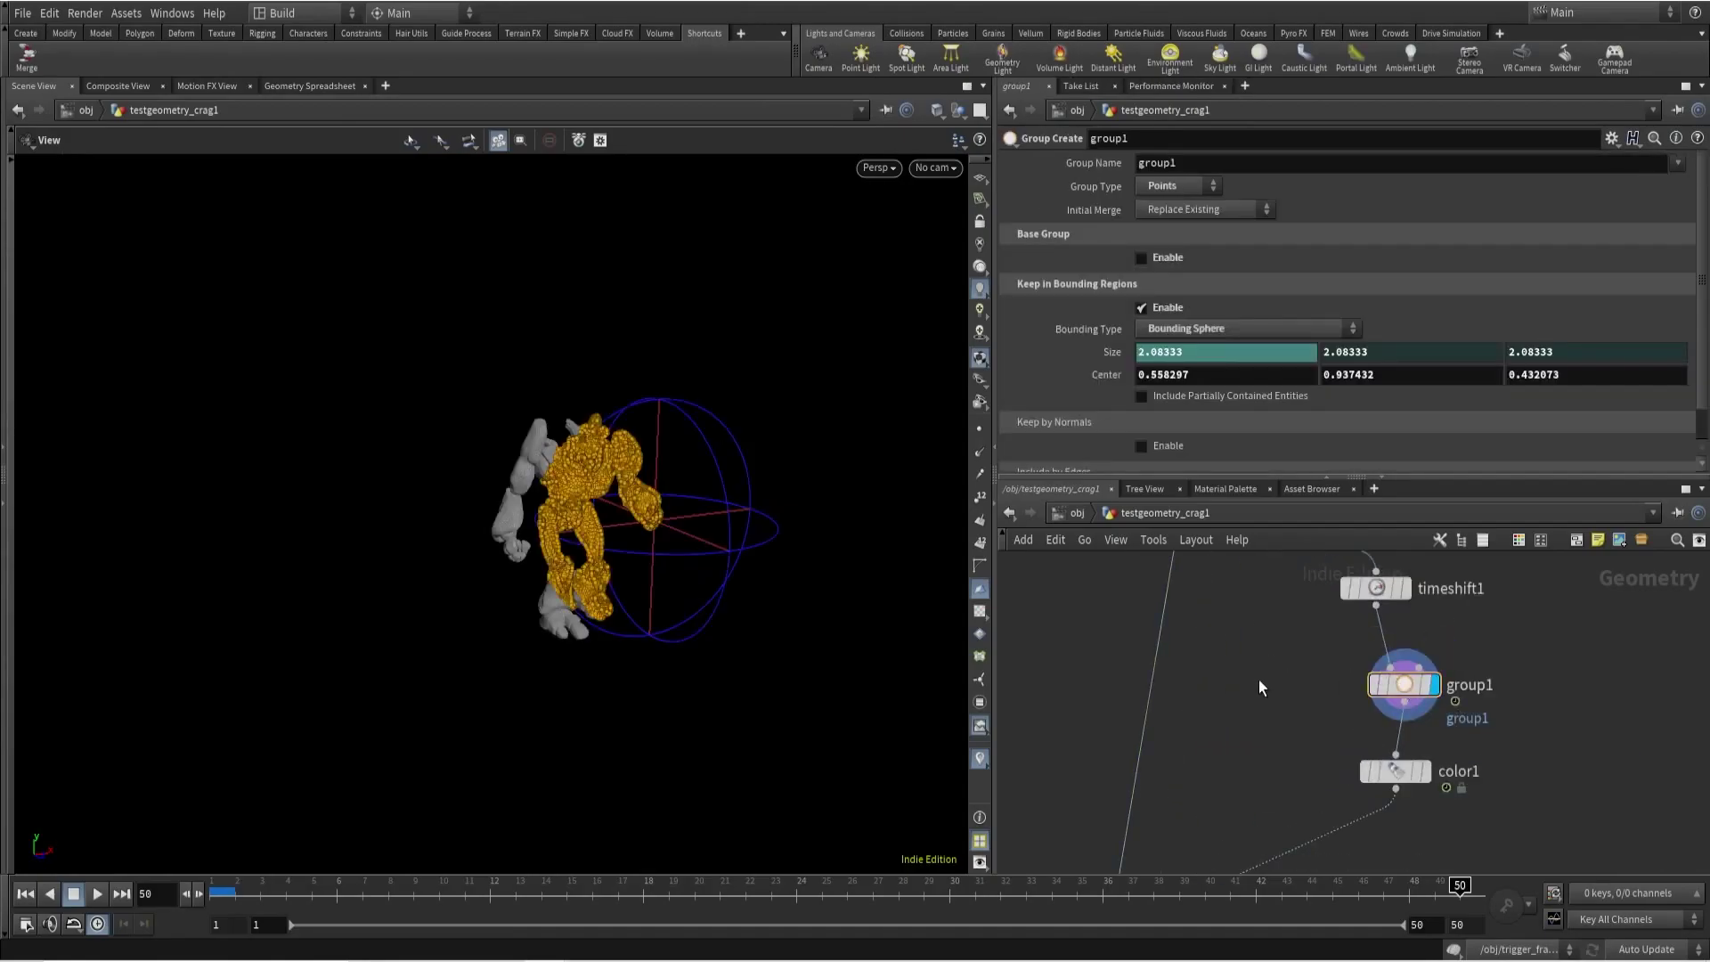
key(Tab)
text(grou)
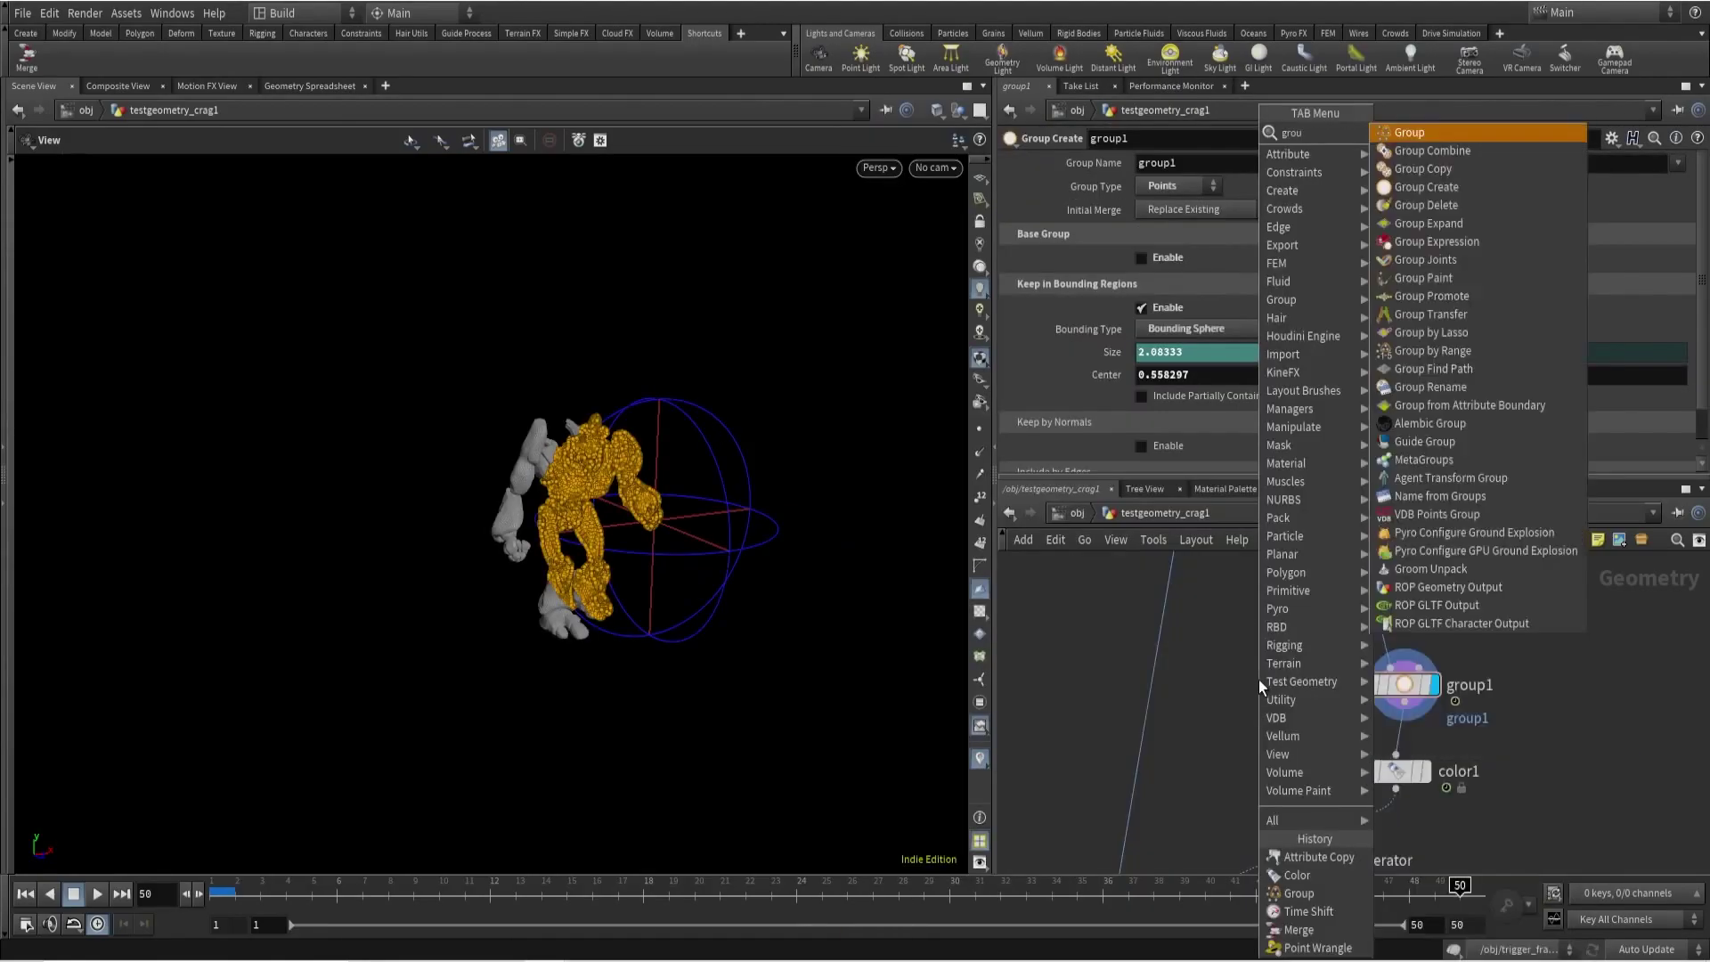
click(1434, 170)
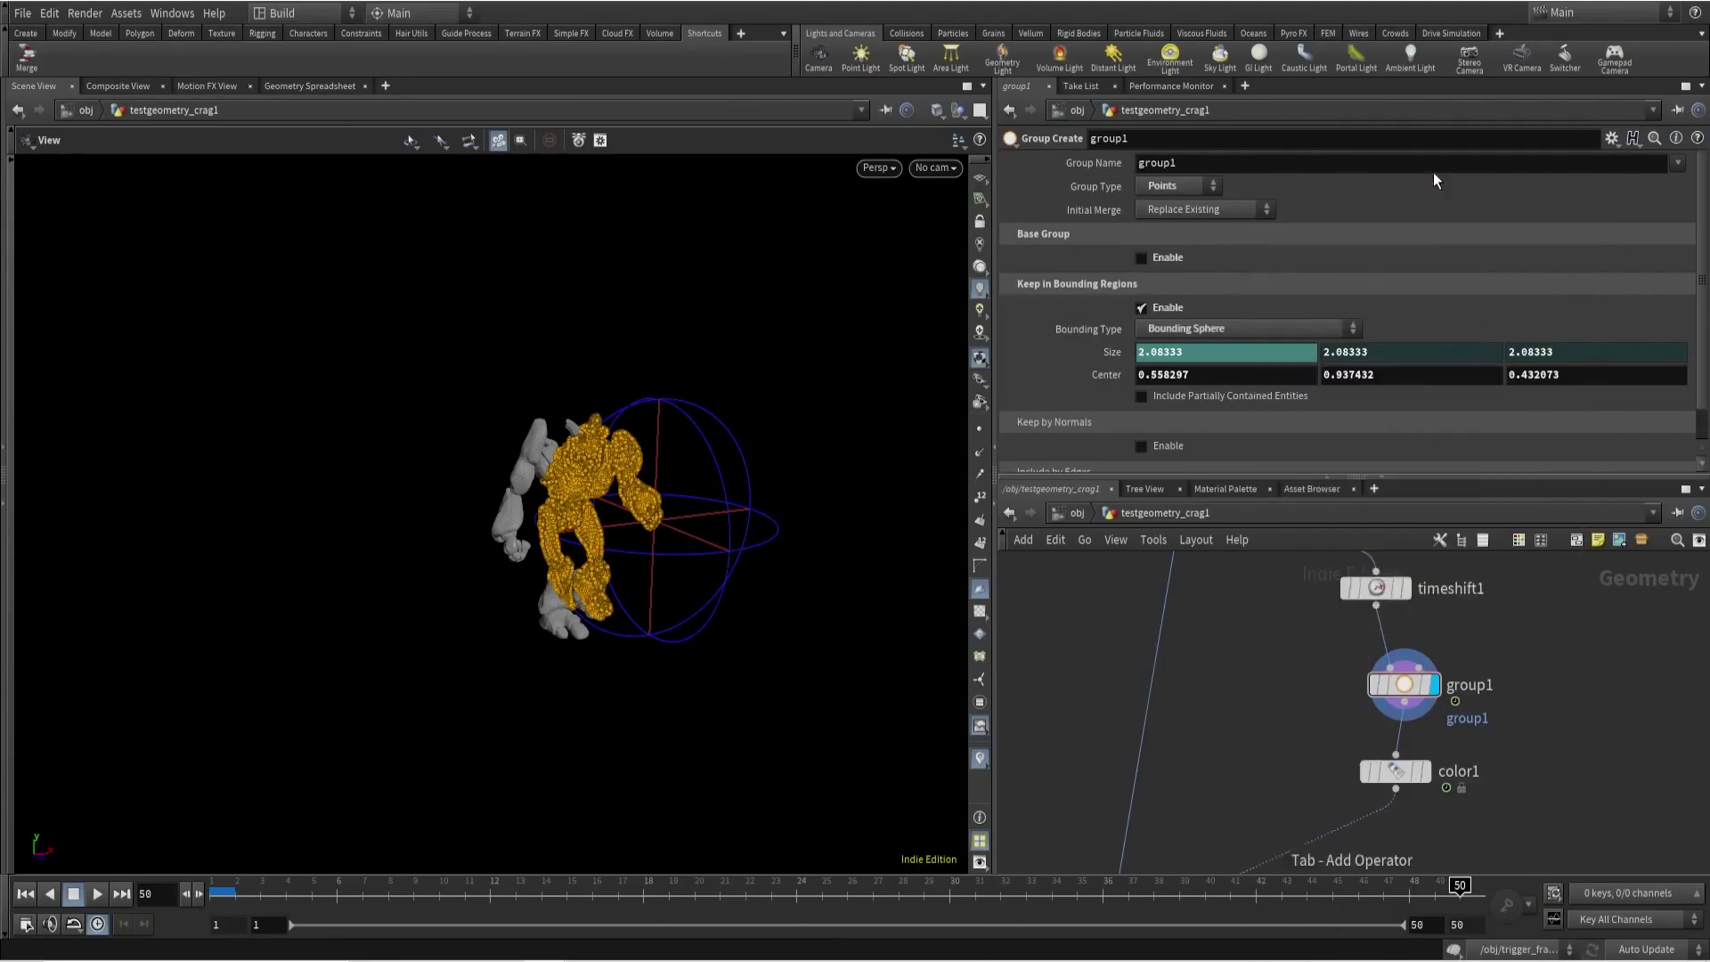
click(1232, 738)
click(1244, 828)
click(1404, 811)
click(1262, 848)
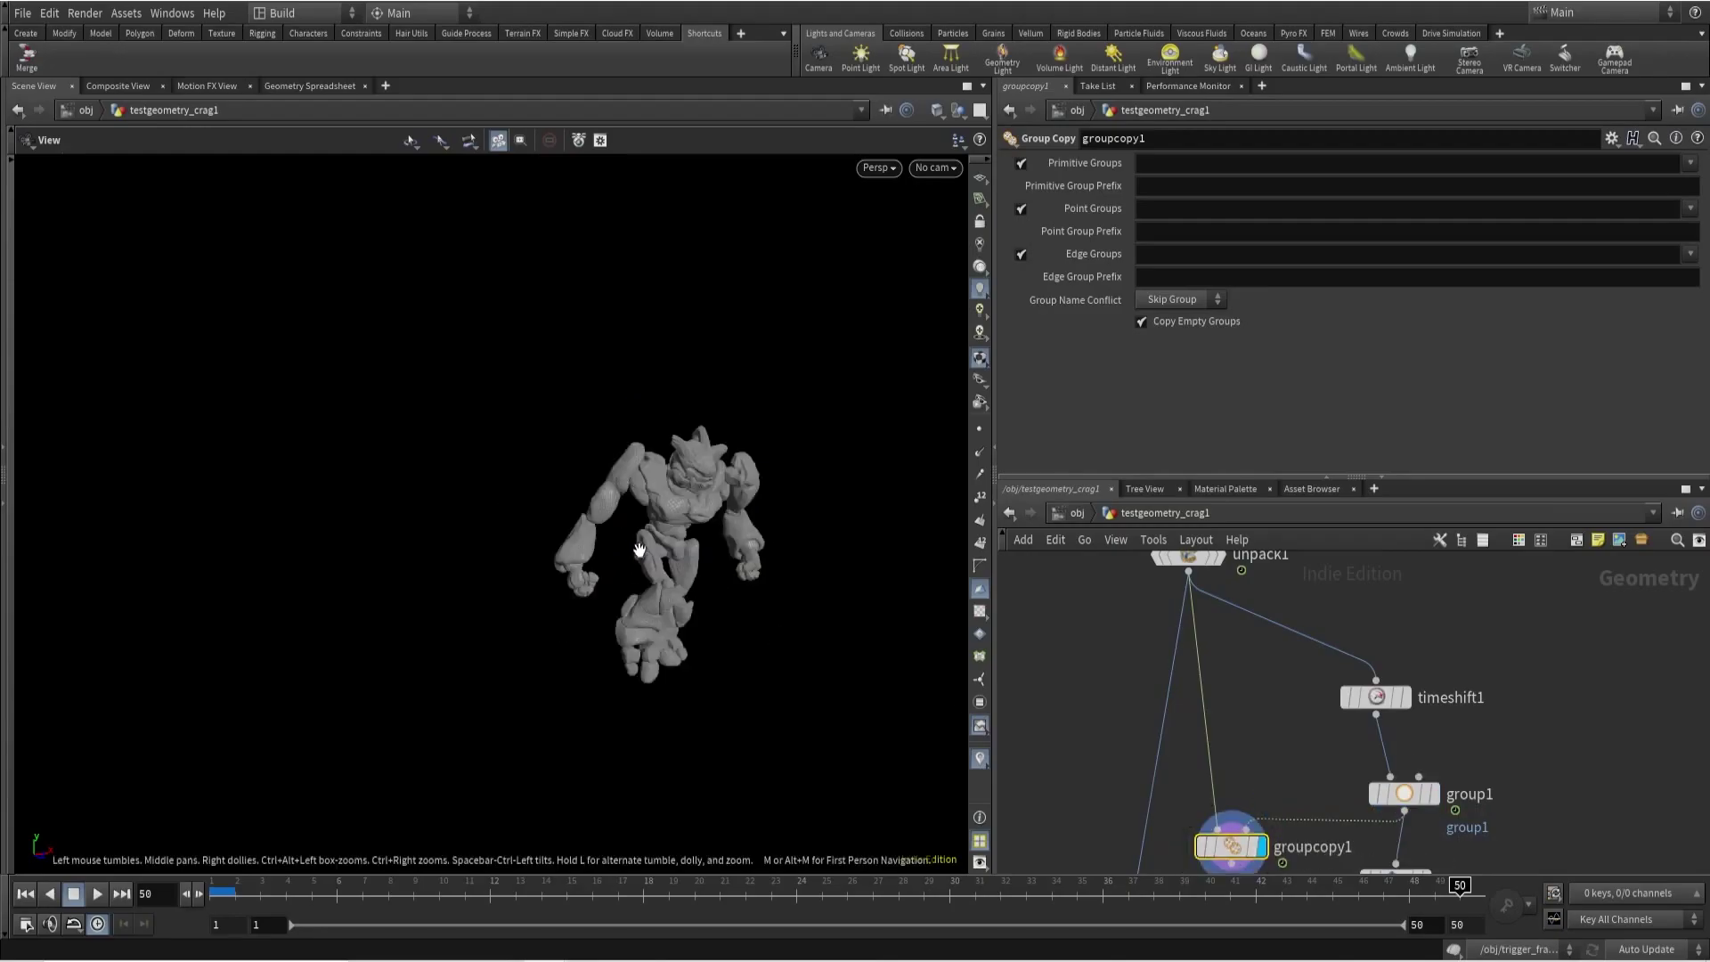
key(h)
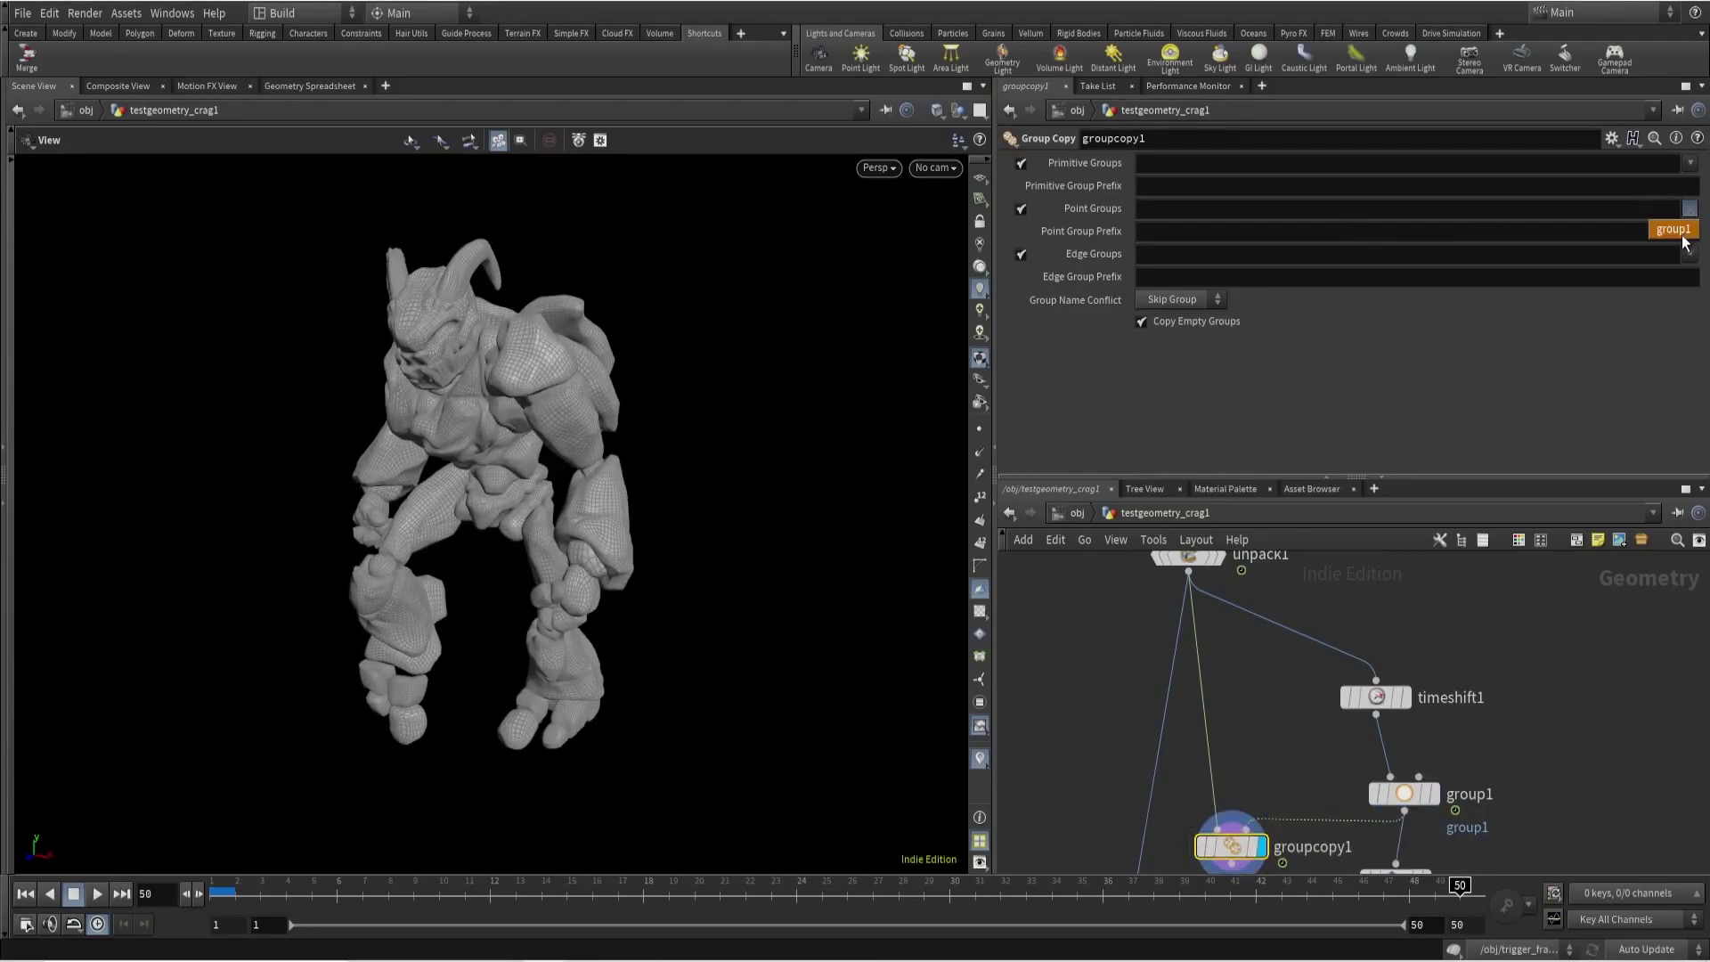
Rewire color1 to take groupcopy1's output, display it, and scrub to about frame 15.
middle_drag(1233, 860, 1234, 718)
click(1233, 718)
click(1397, 720)
click(1430, 742)
drag(520, 882, 1409, 882)
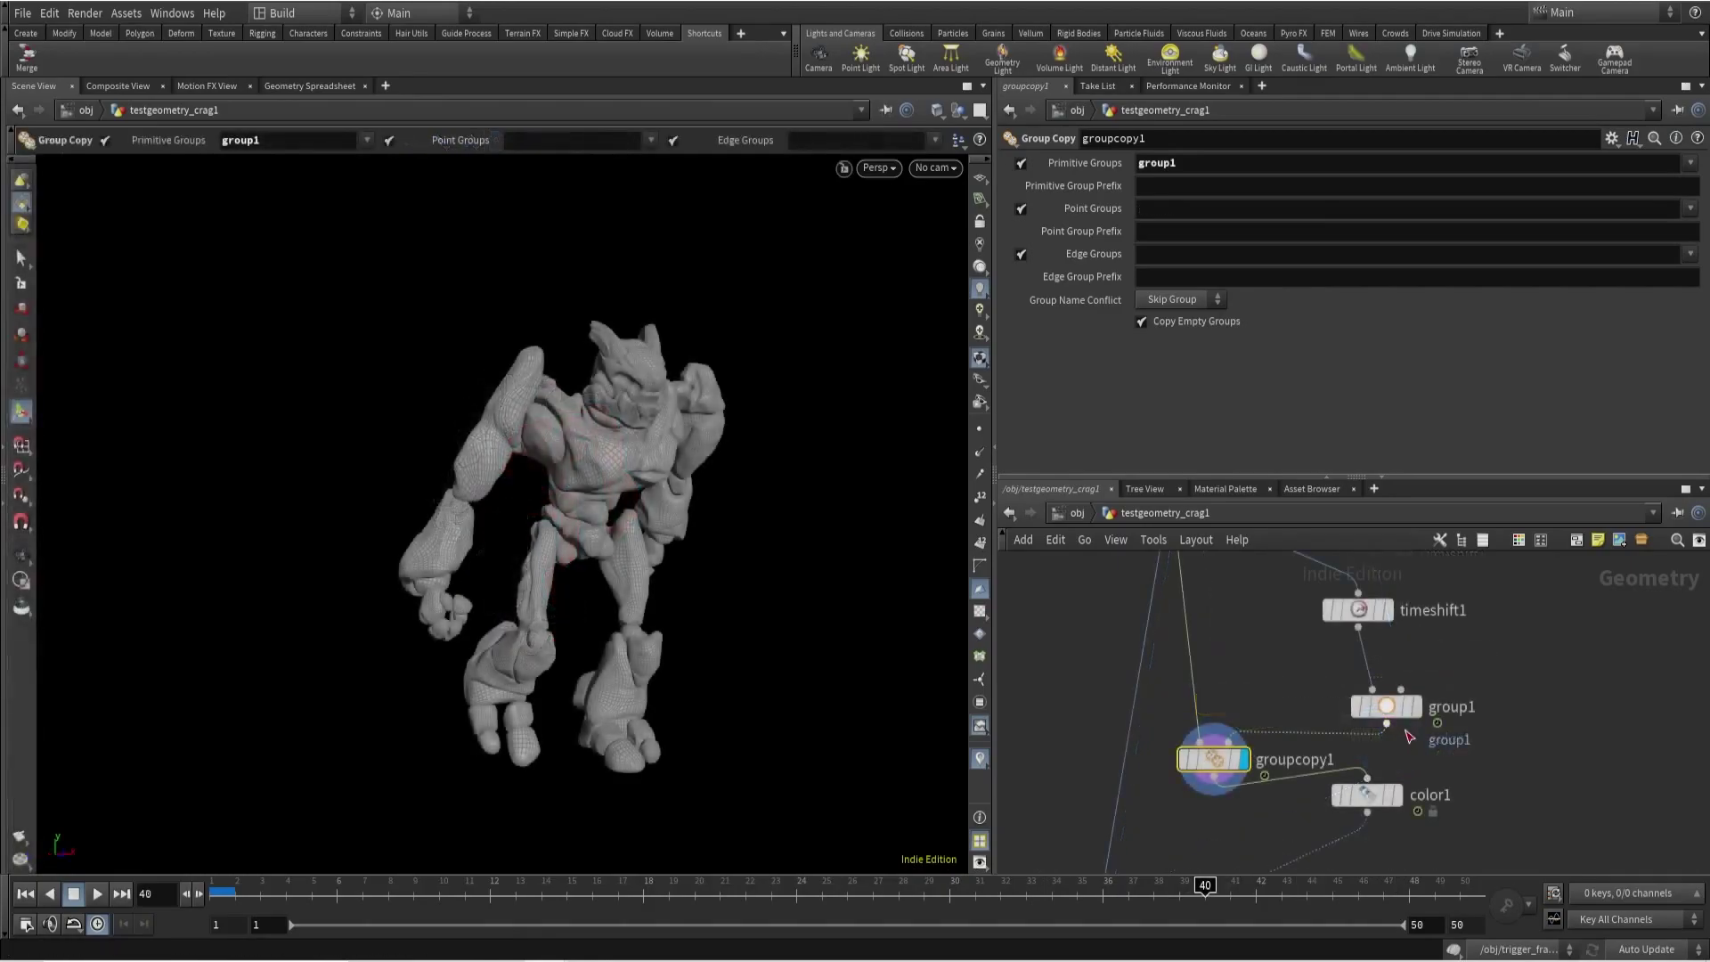
scroll(1313, 688, down, 5)
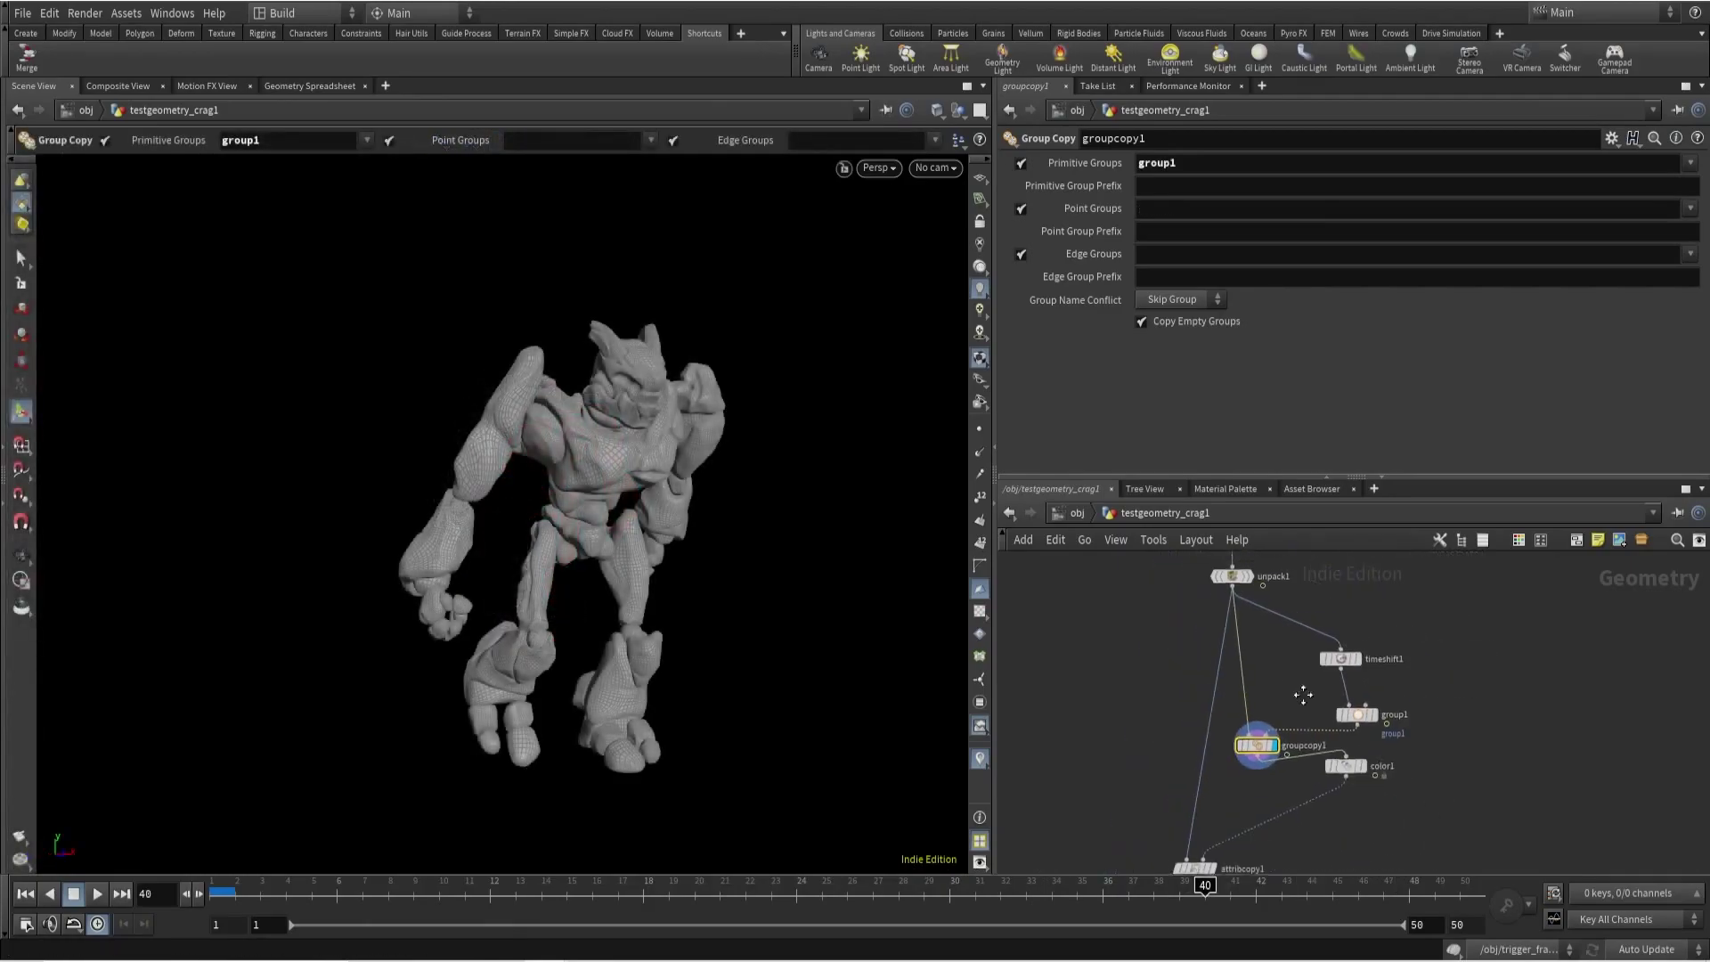
scroll(1352, 643, up, 2)
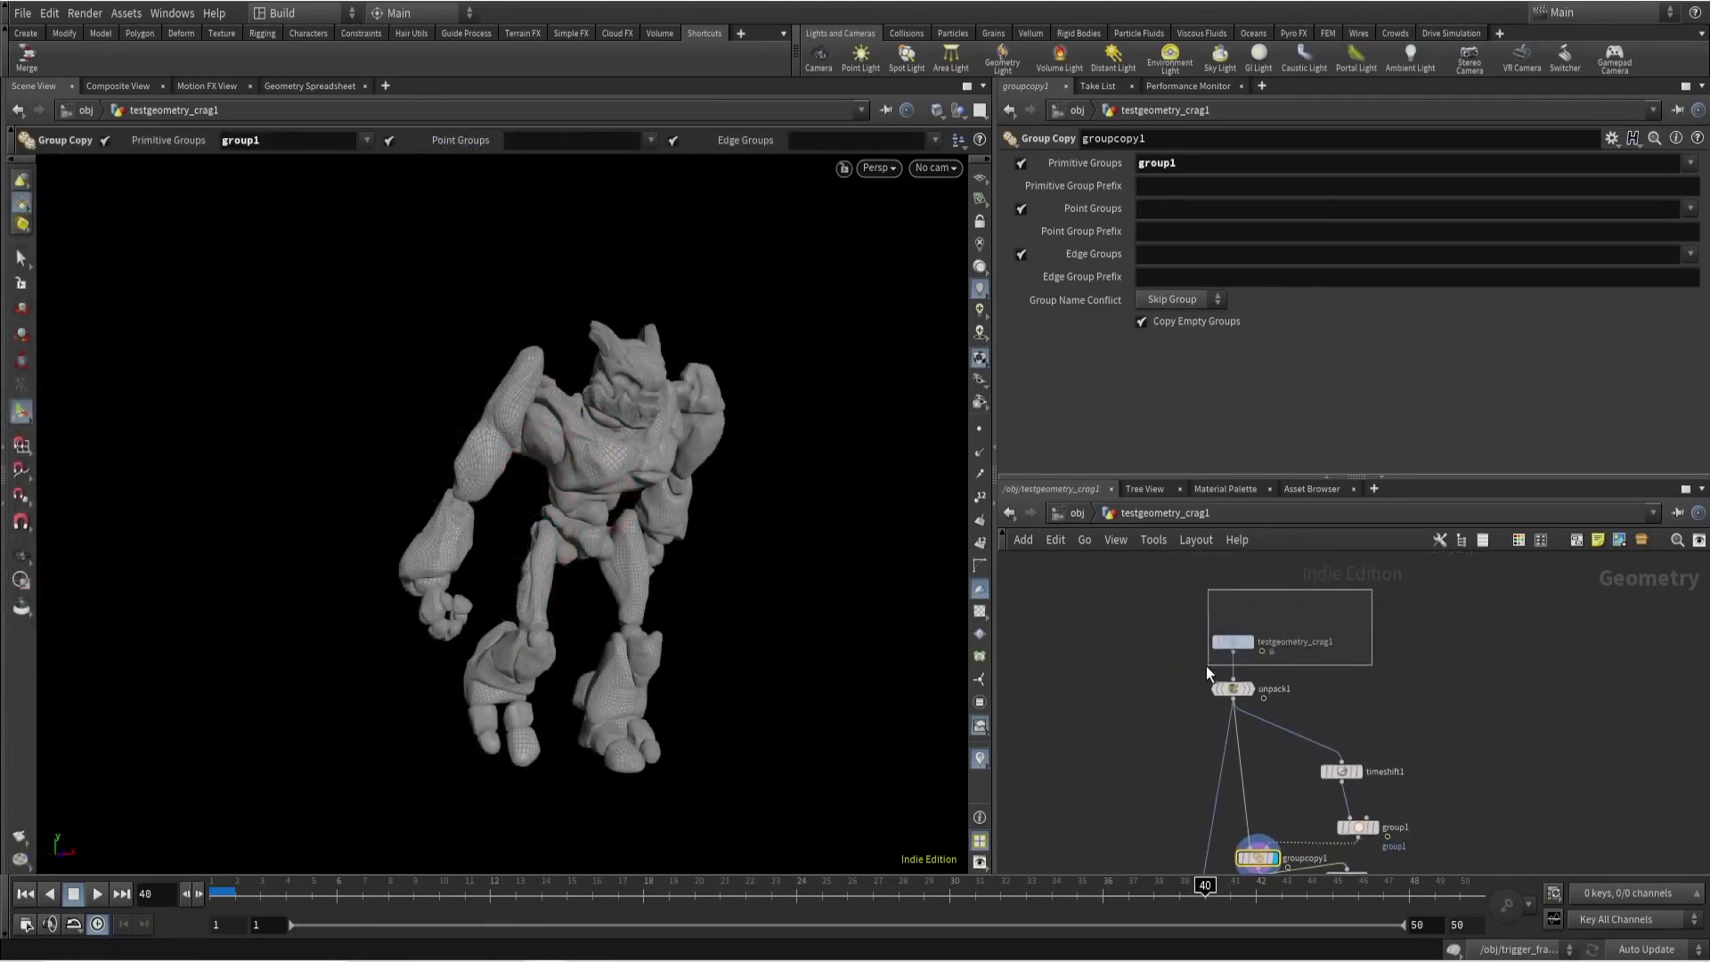
drag(1217, 667, 1097, 695)
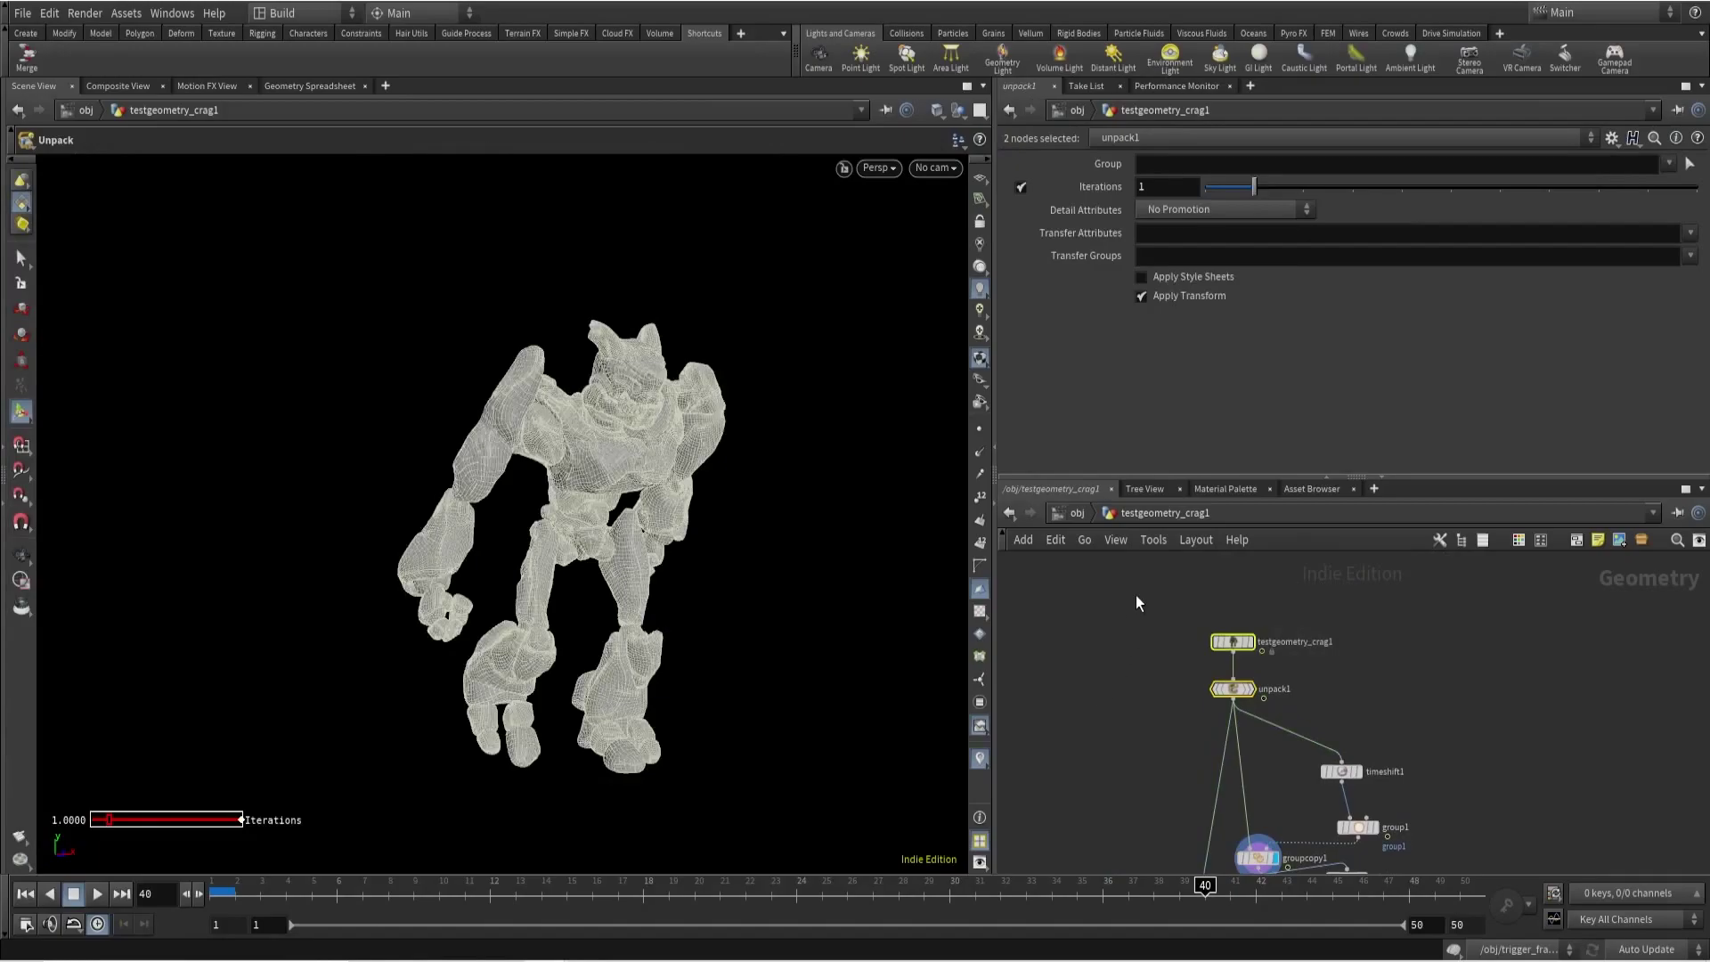
Duplicate the Crag and unpack nodes with Rest Pose on, feeding timeshift1 from unpack2.
alt+drag(1237, 691, 1392, 691)
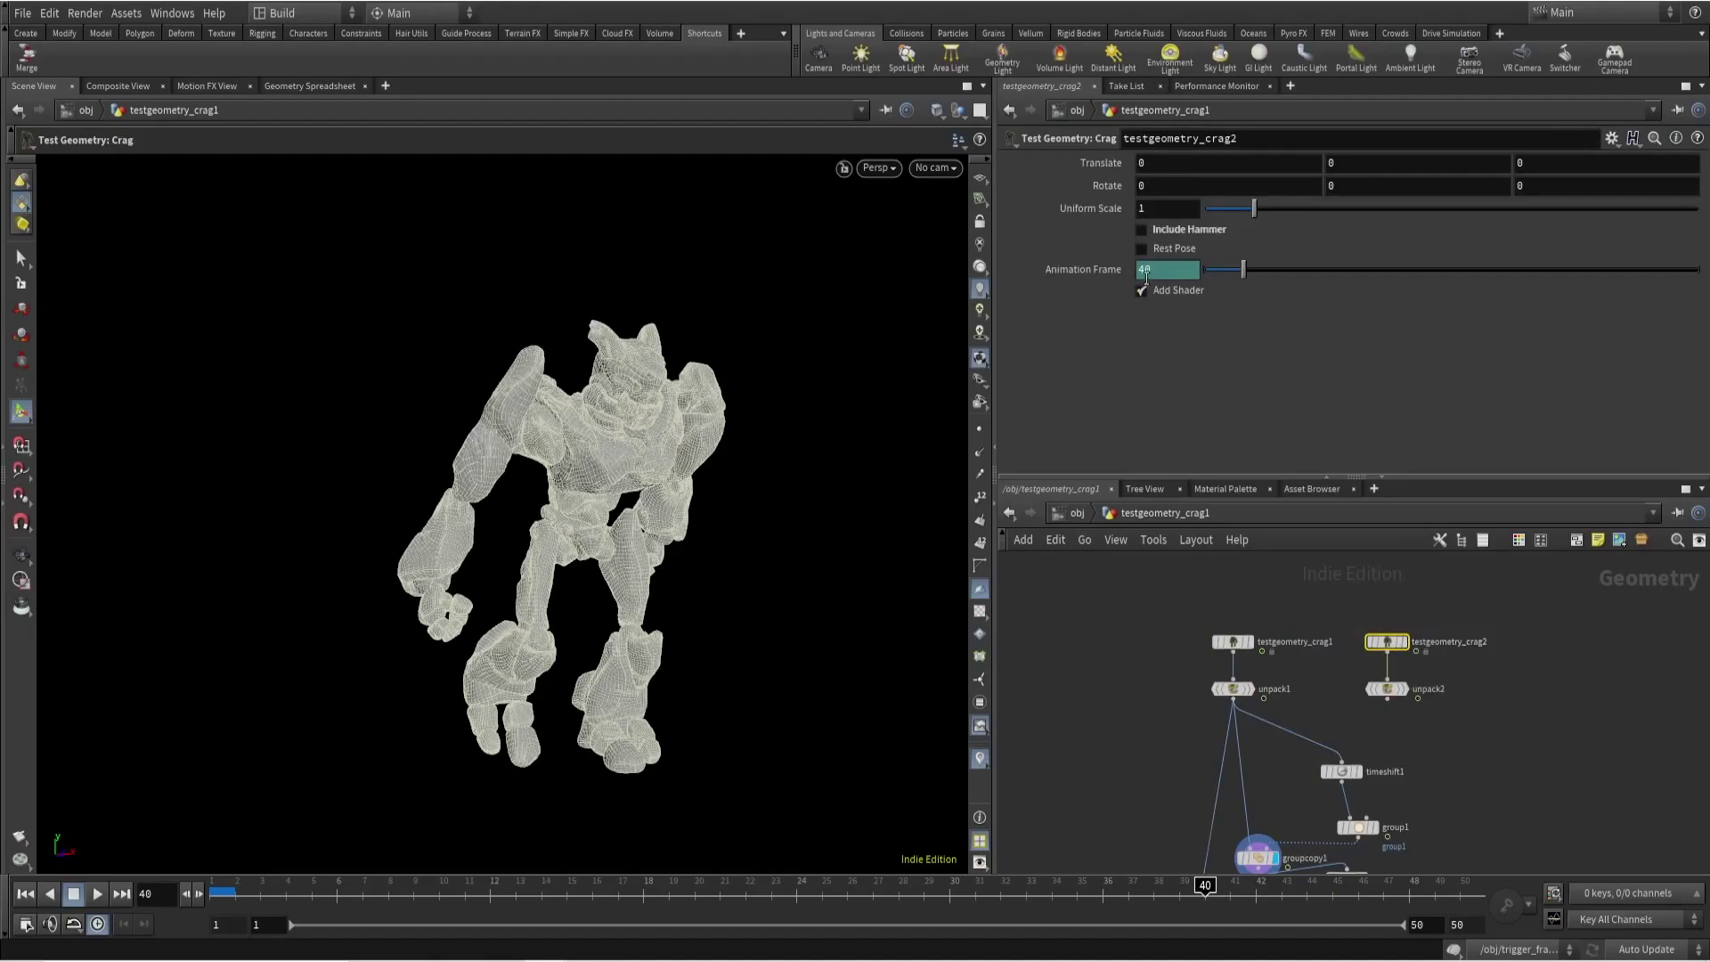
click(1143, 249)
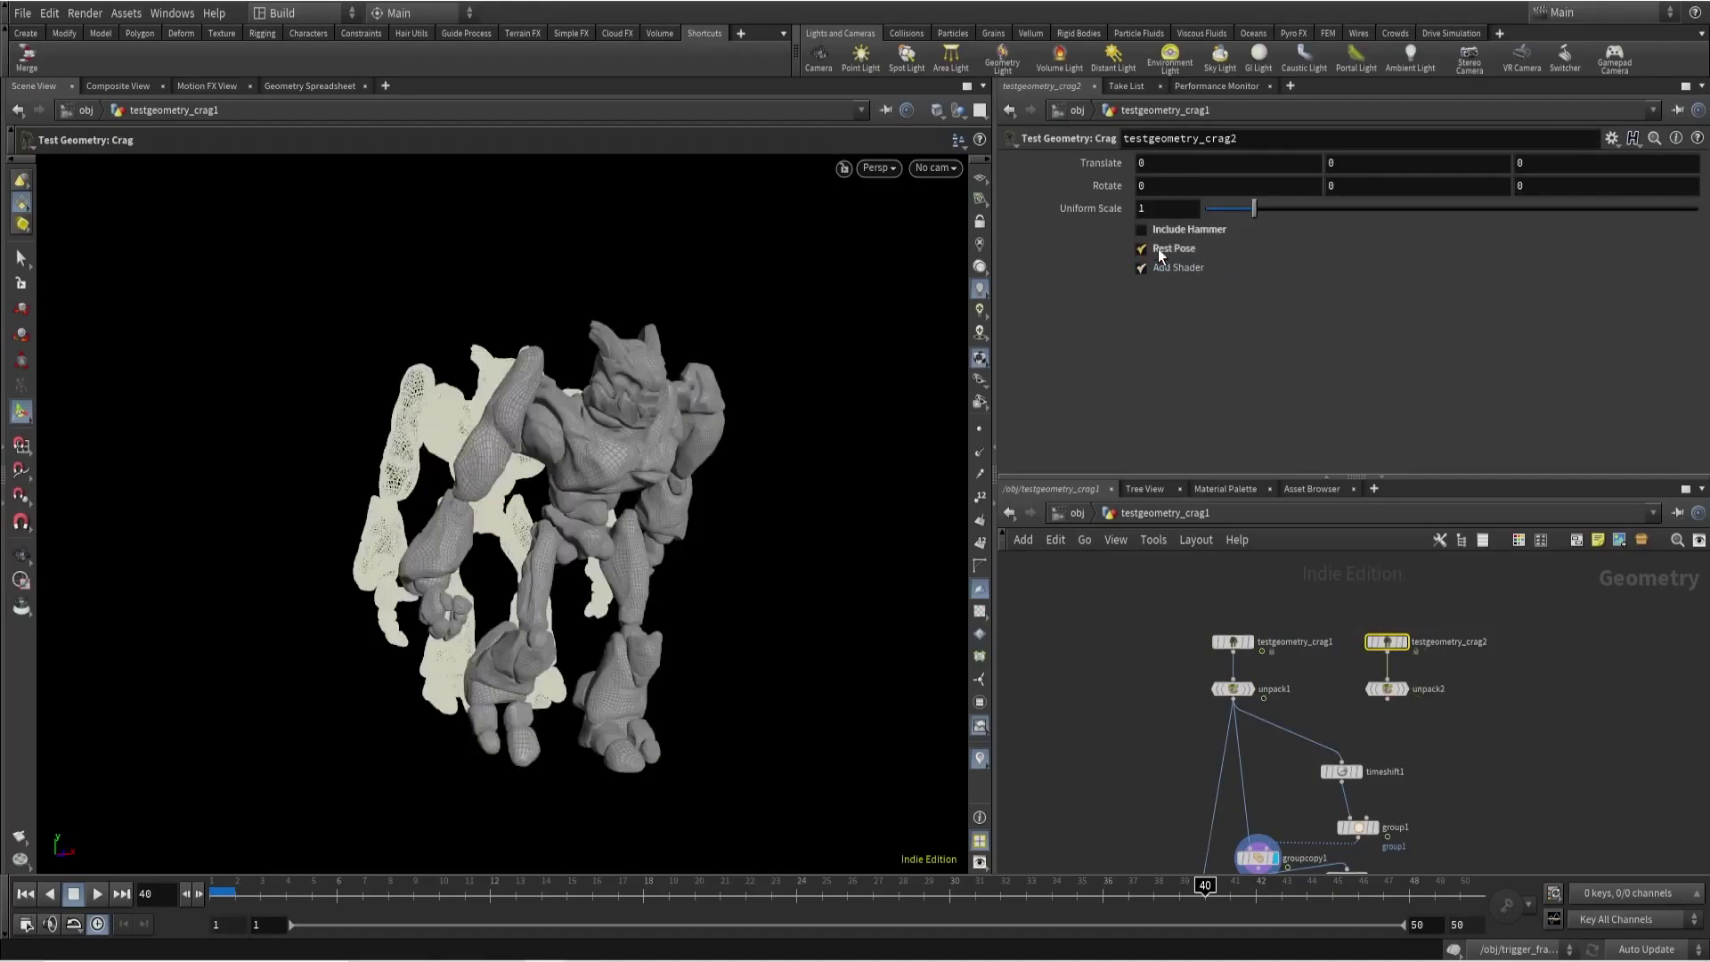
scroll(1379, 726, up, 3)
click(1387, 698)
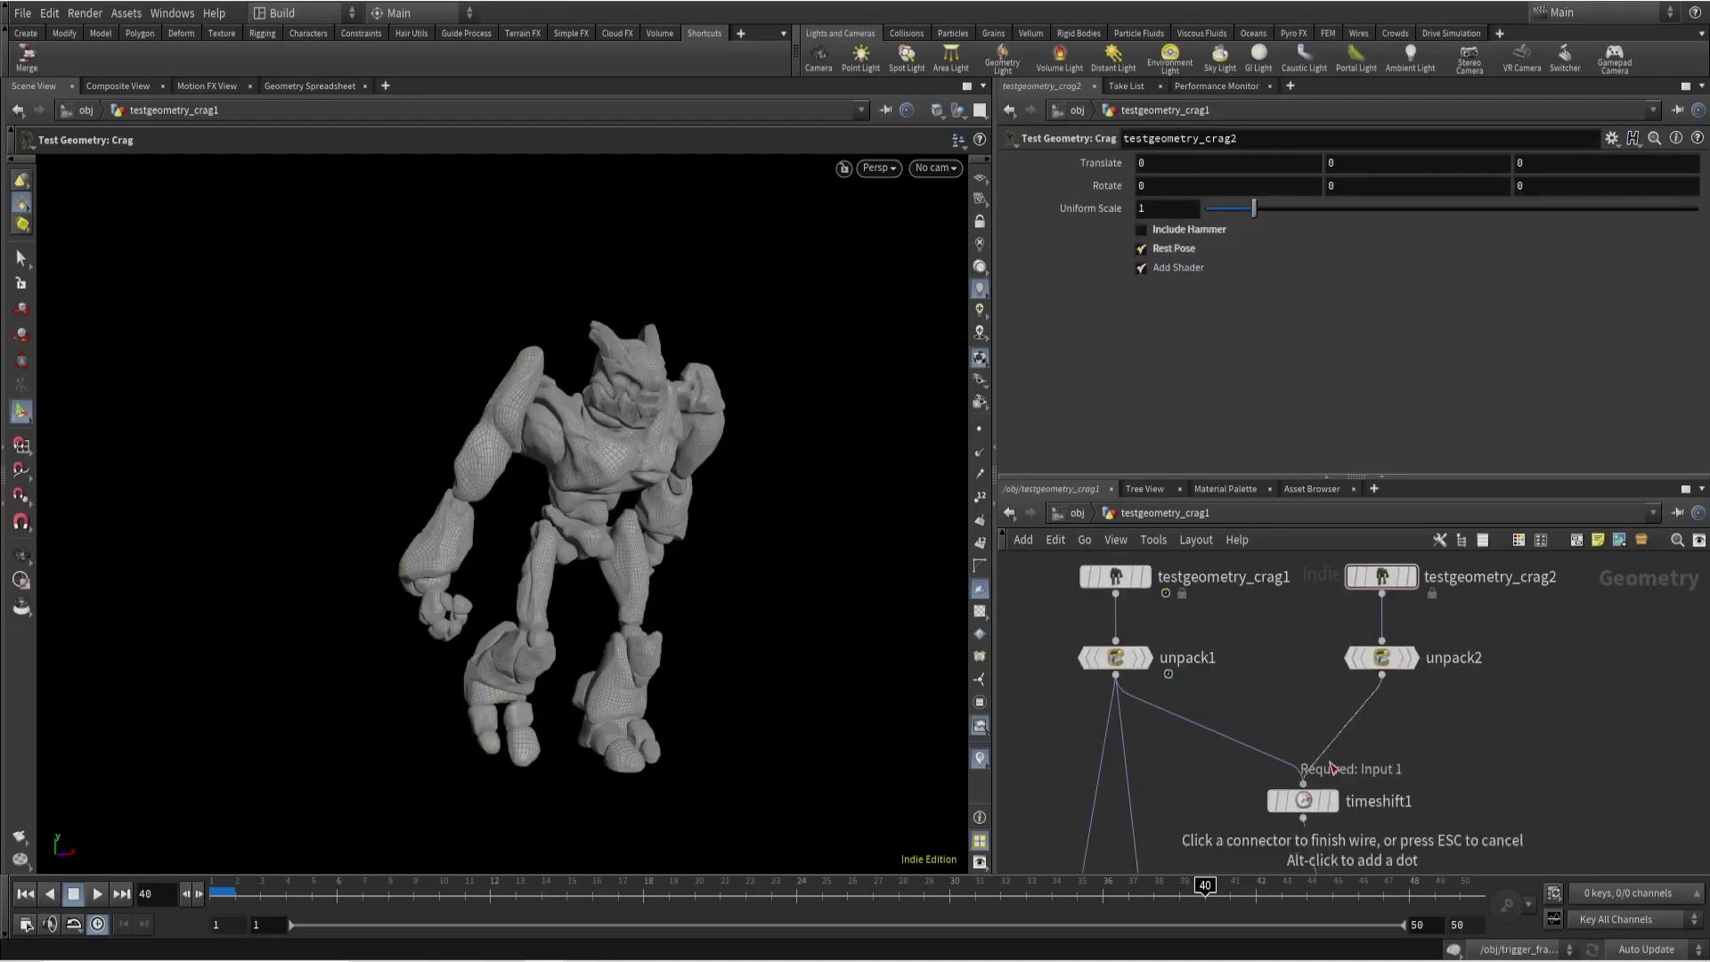
click(1342, 763)
click(1263, 743)
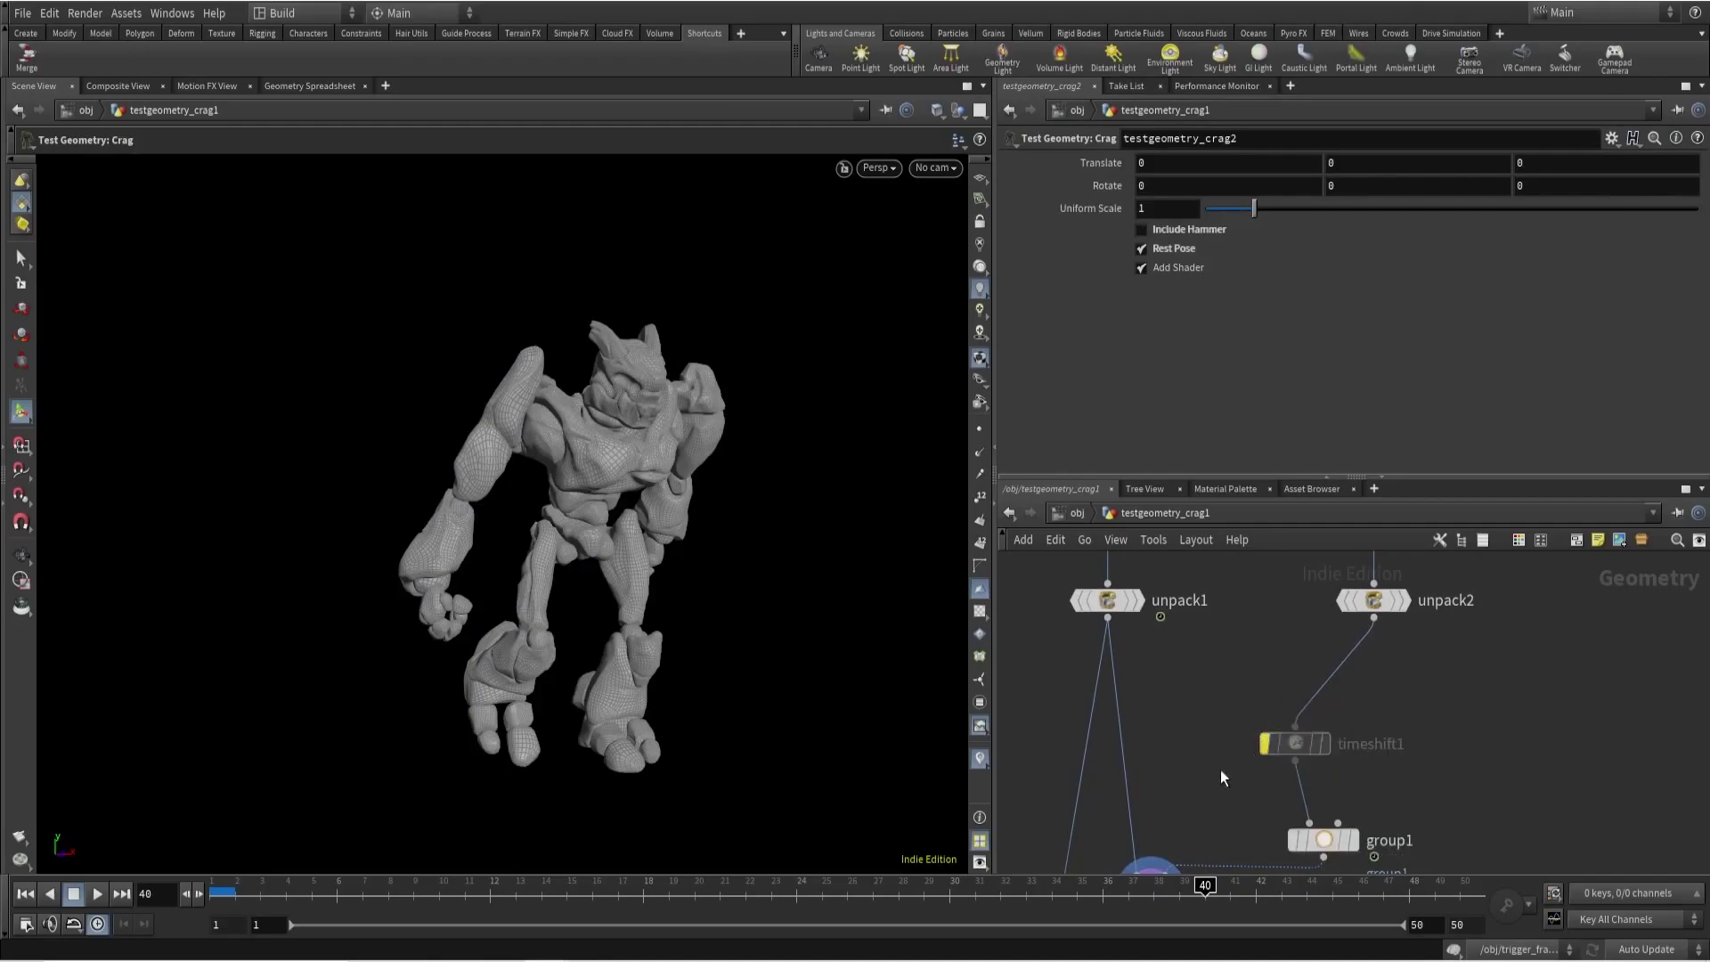
Shrink group1's bounding sphere Size to 0.66667.
middle_drag(1228, 764, 1232, 671)
click(1336, 719)
click(1361, 720)
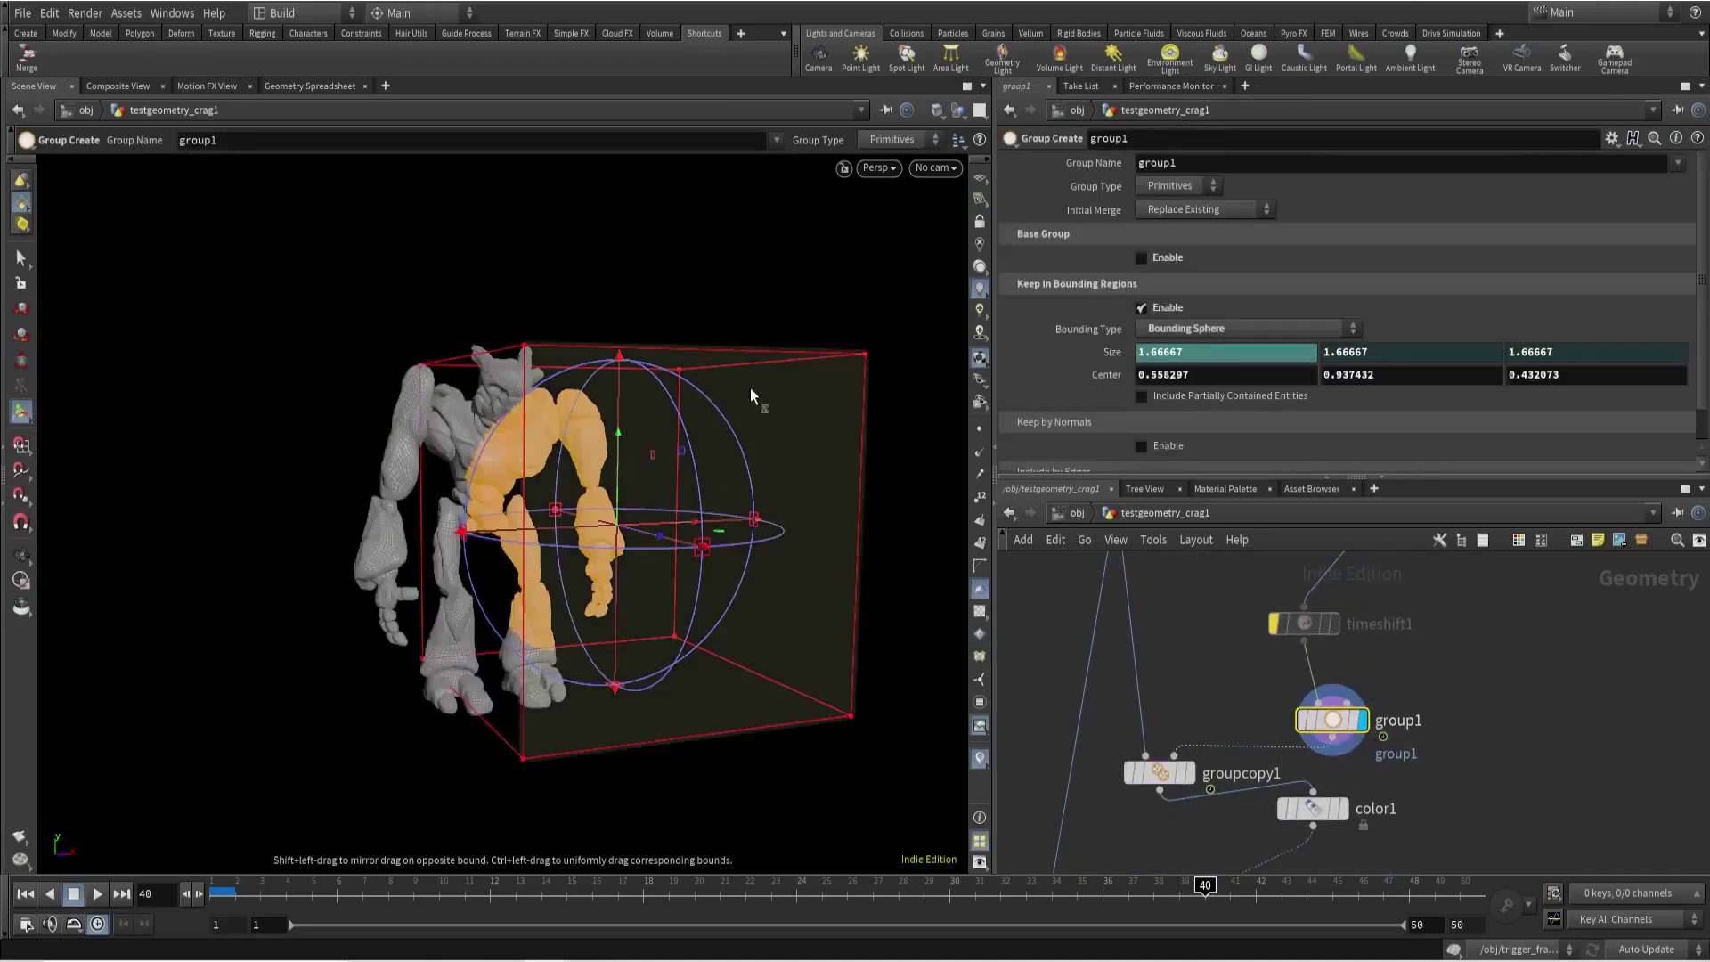
alt+drag(890, 410, 594, 429)
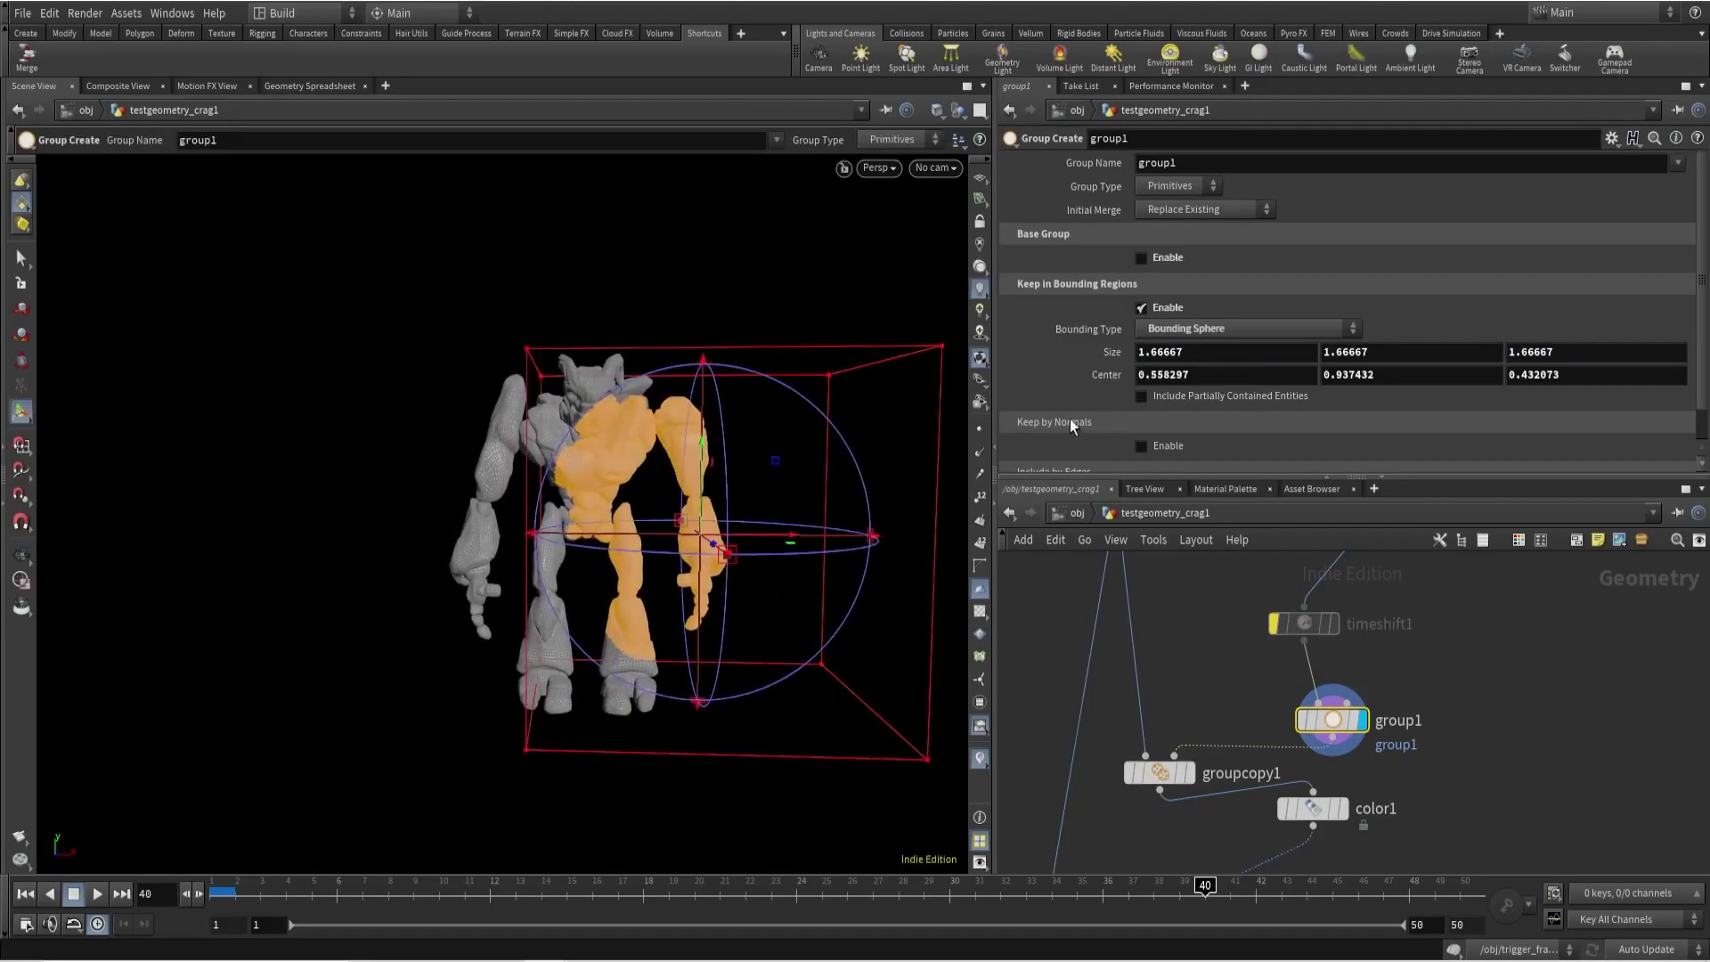
middle_drag(1097, 360, 1012, 356)
Move group1's bounding sphere onto the creature's hand, Center X 0.72105.
key(Escape)
drag(752, 519, 764, 496)
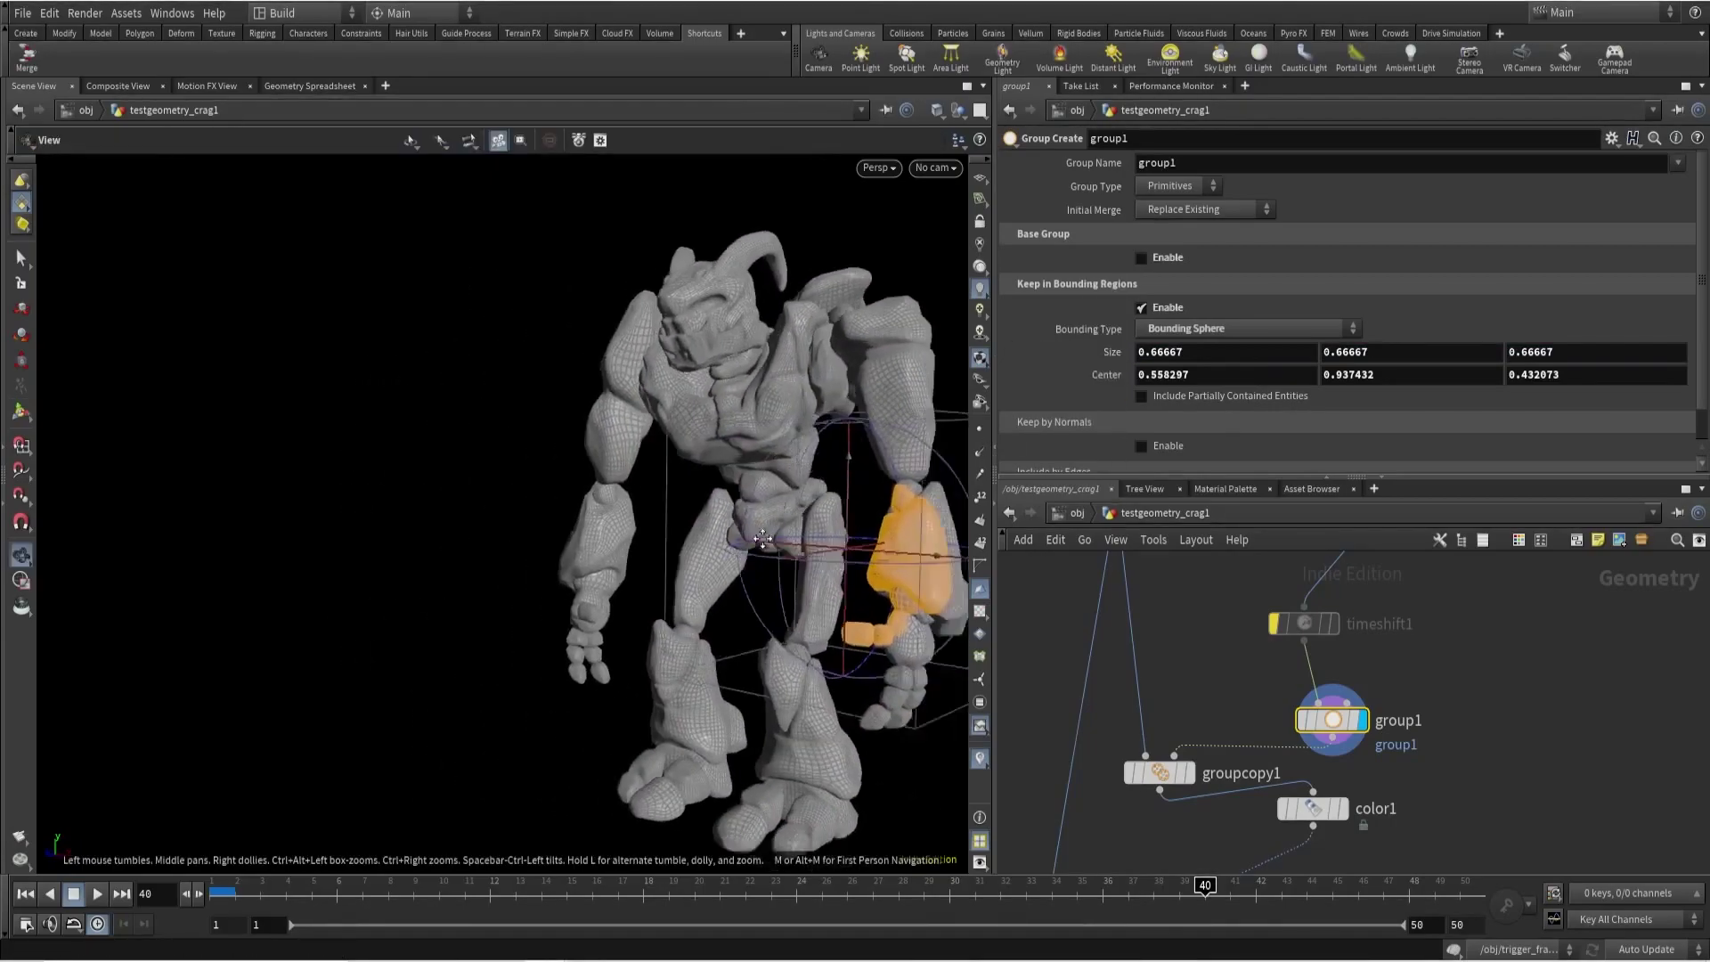
scroll(675, 436, up, 5)
drag(675, 436, 824, 487)
key(Return)
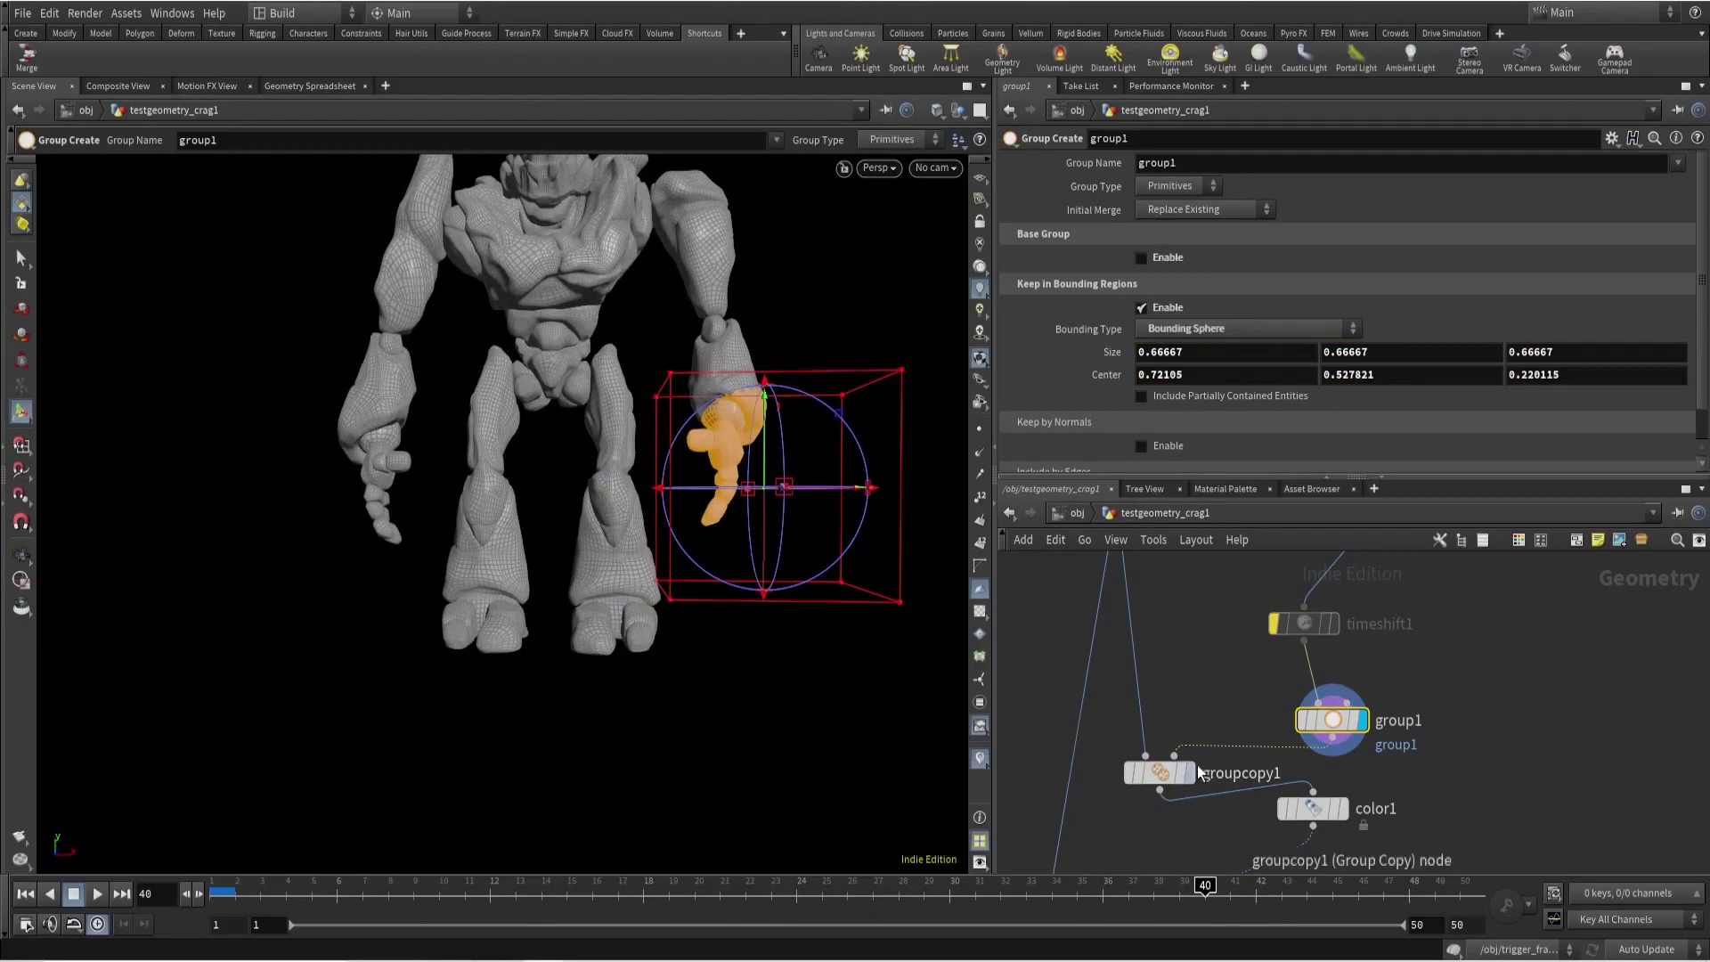
click(1190, 774)
Inspect groupcopy1 and color1's red fist from several angles, then select unpack1.
click(1158, 773)
middle_drag(1158, 773, 1134, 663)
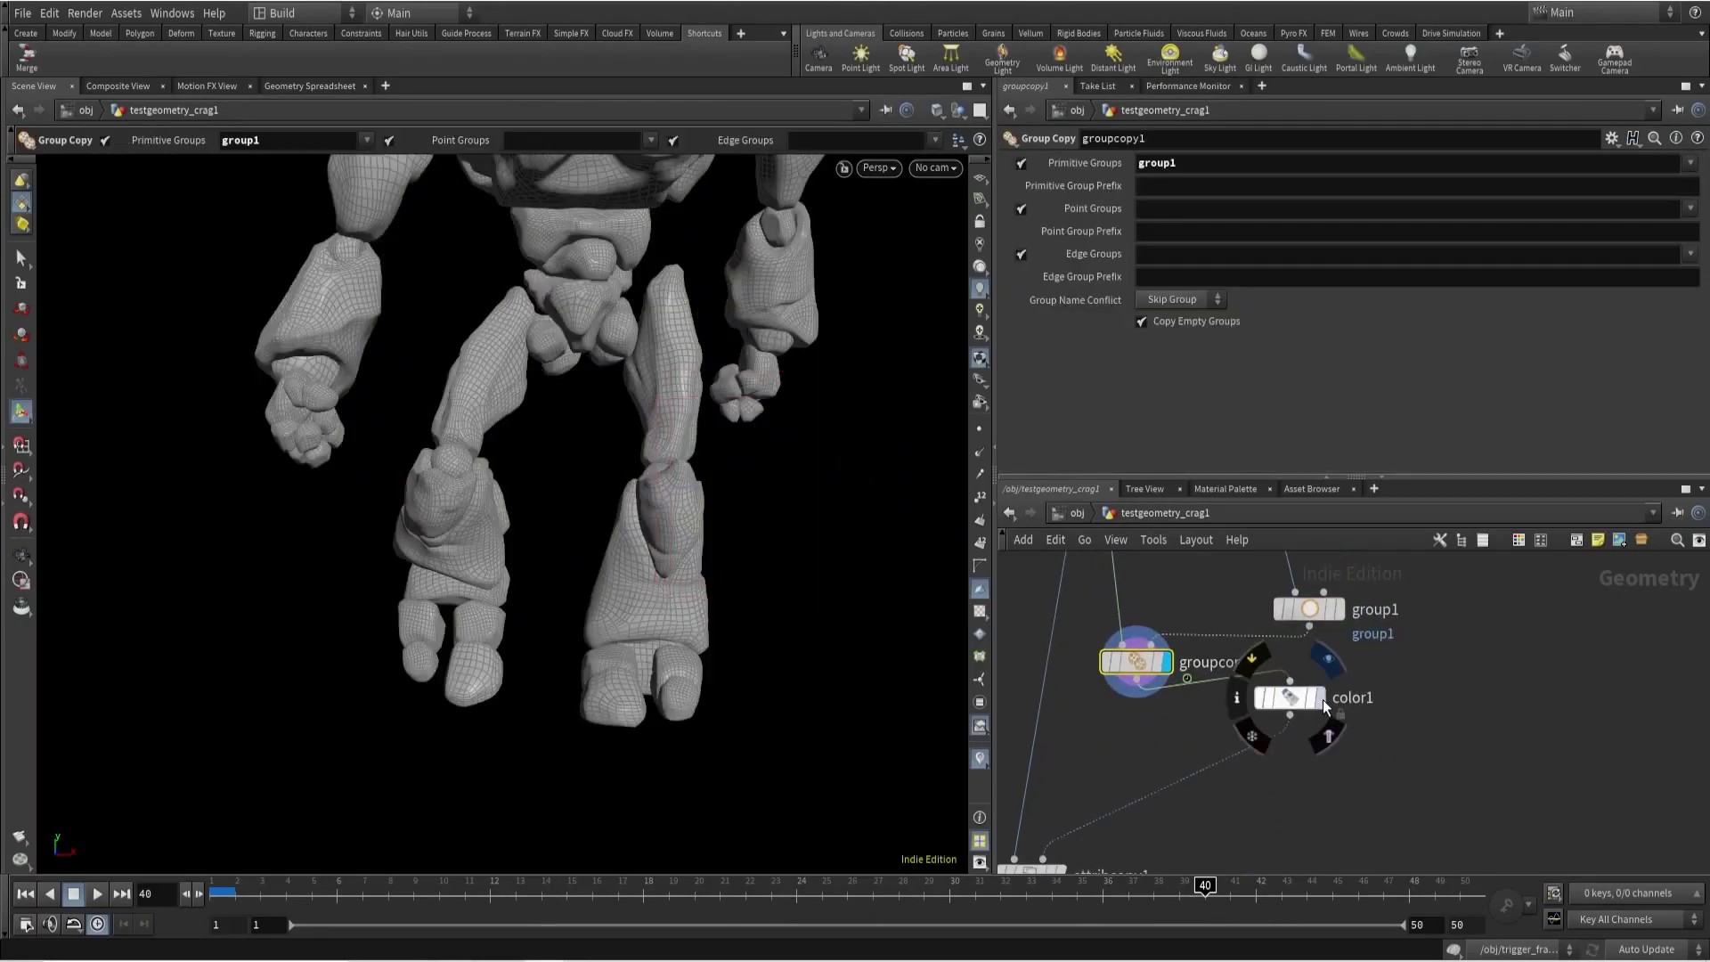
right_click(680, 382)
key(Escape)
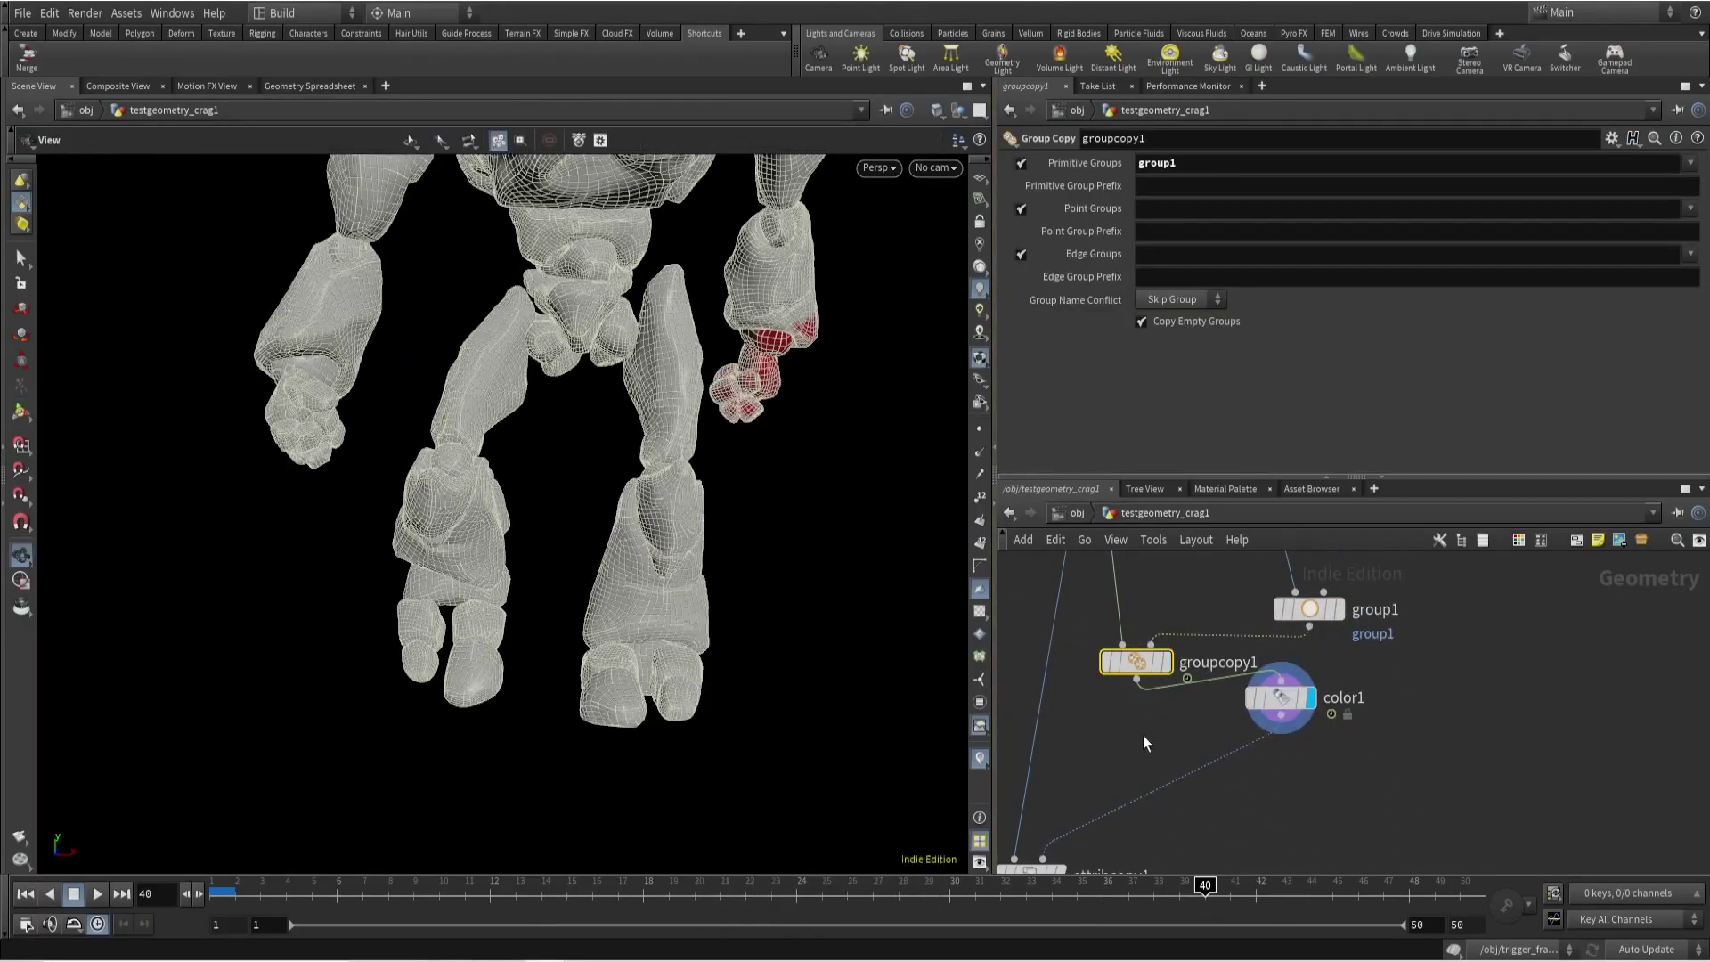
key(Escape)
drag(628, 366, 572, 550)
drag(644, 445, 679, 409)
key(Return)
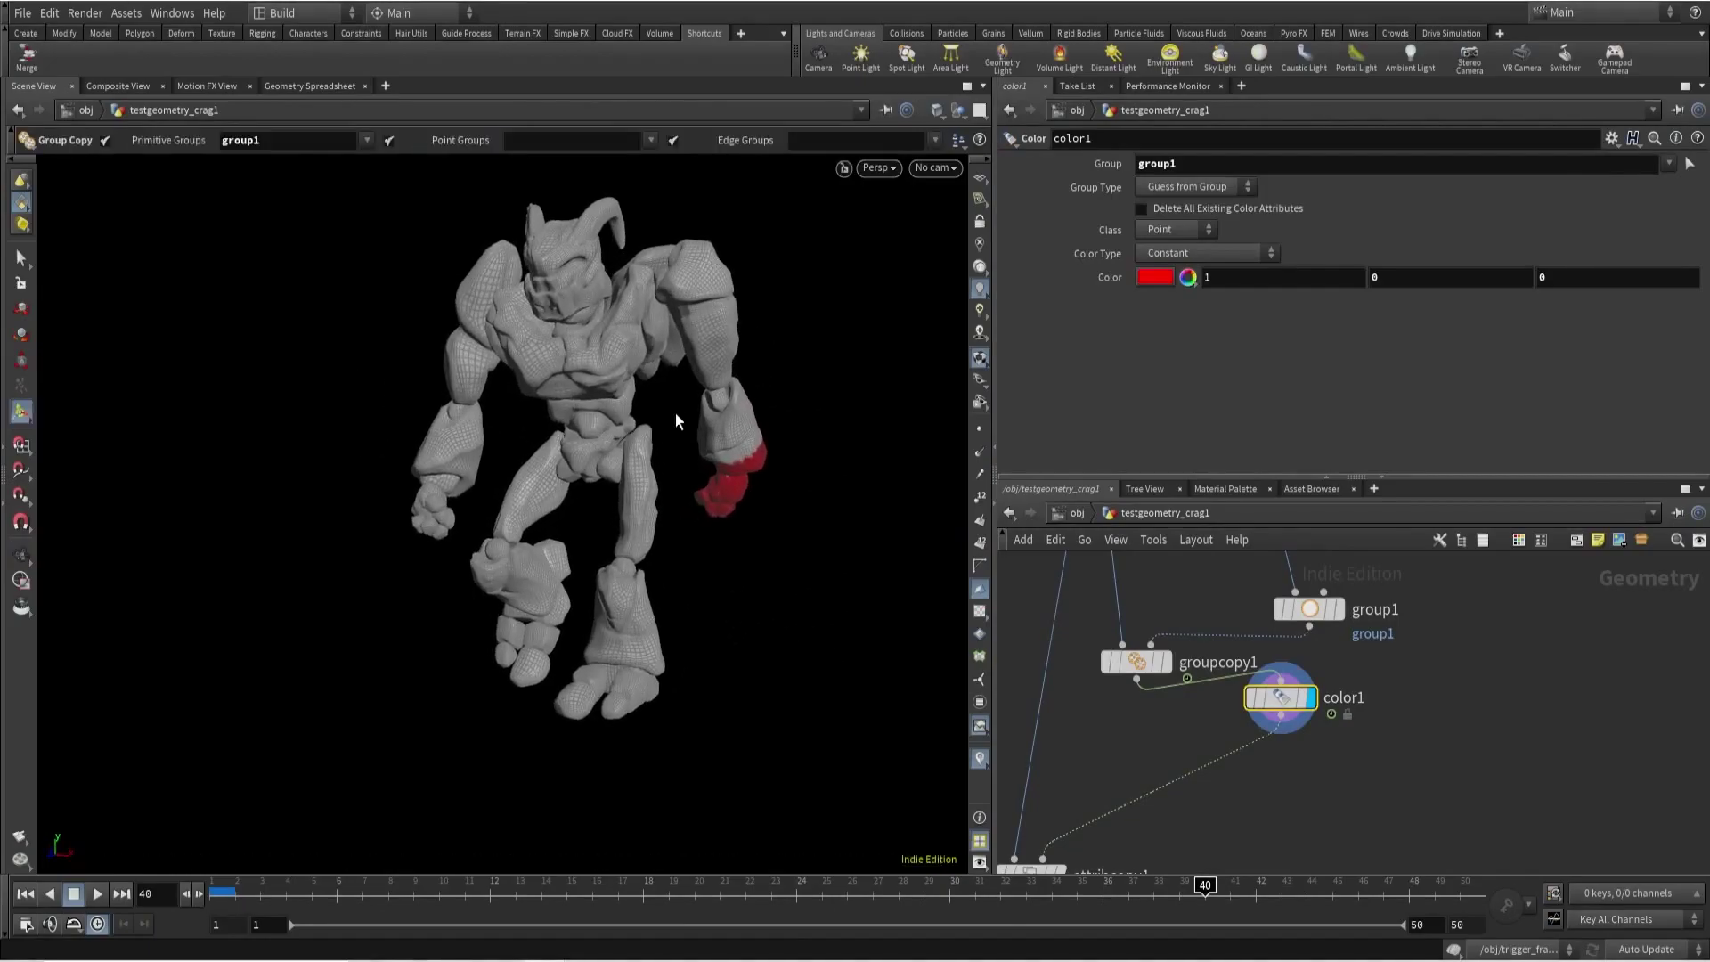
scroll(1135, 729, up, 5)
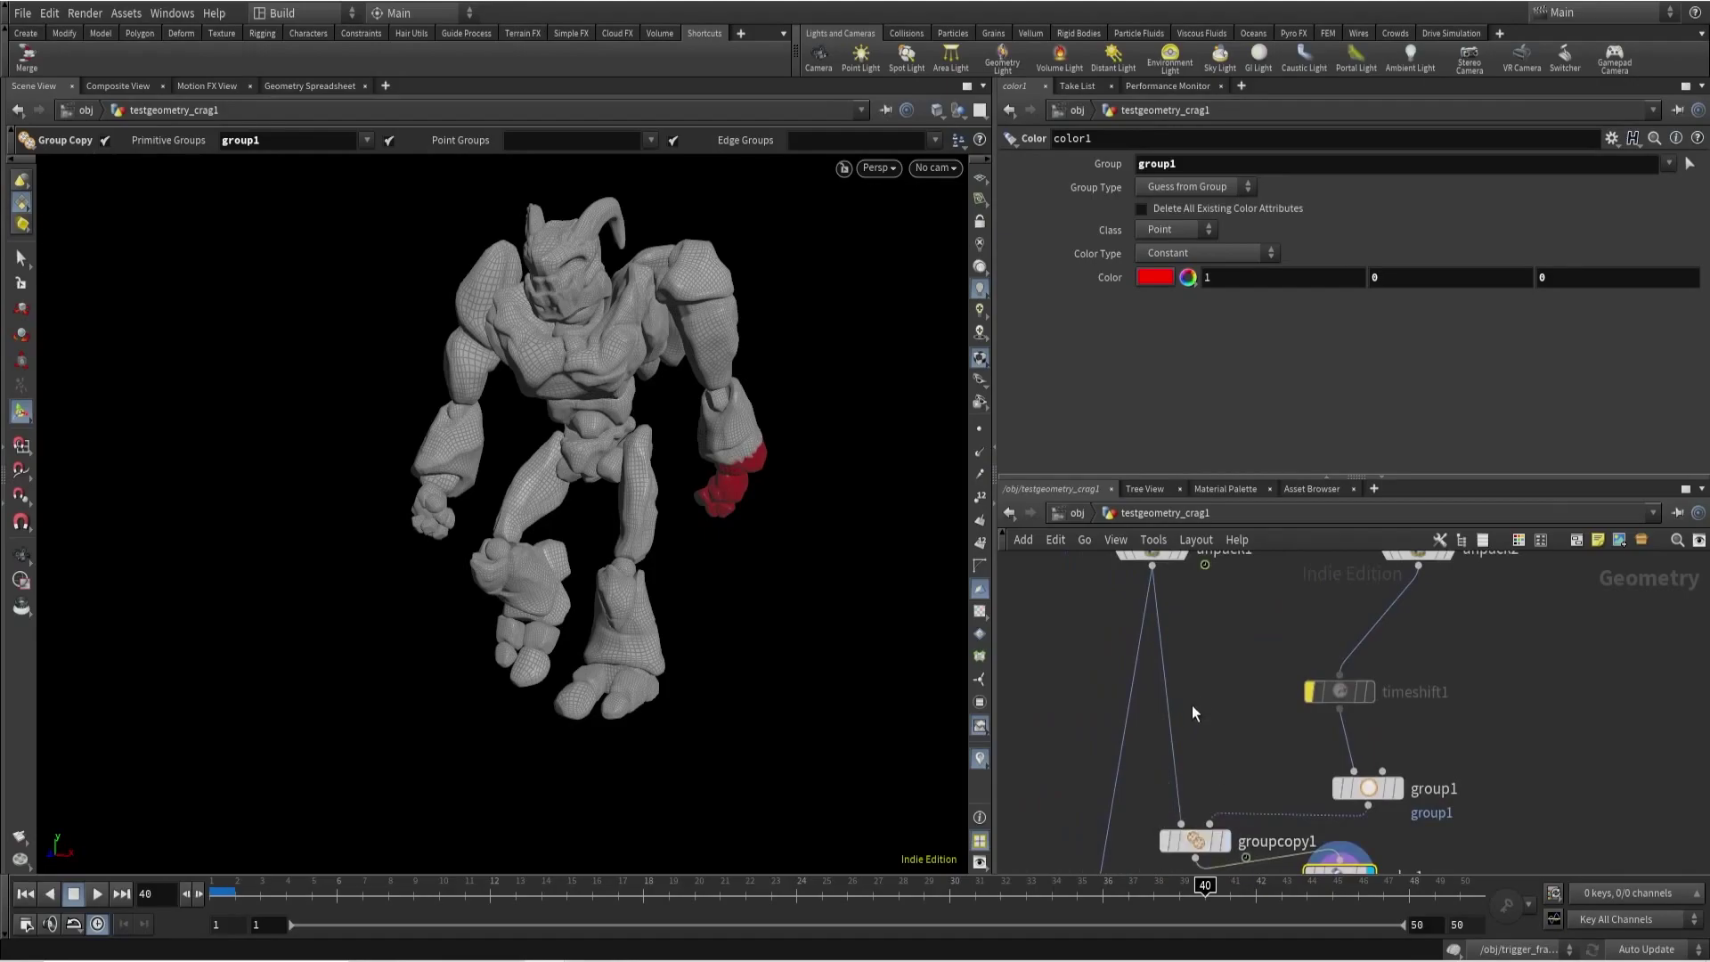
scroll(1145, 681, up, 2)
click(1148, 637)
Delete the hand faces from unpack1's output, creating blast1.
click(1105, 638)
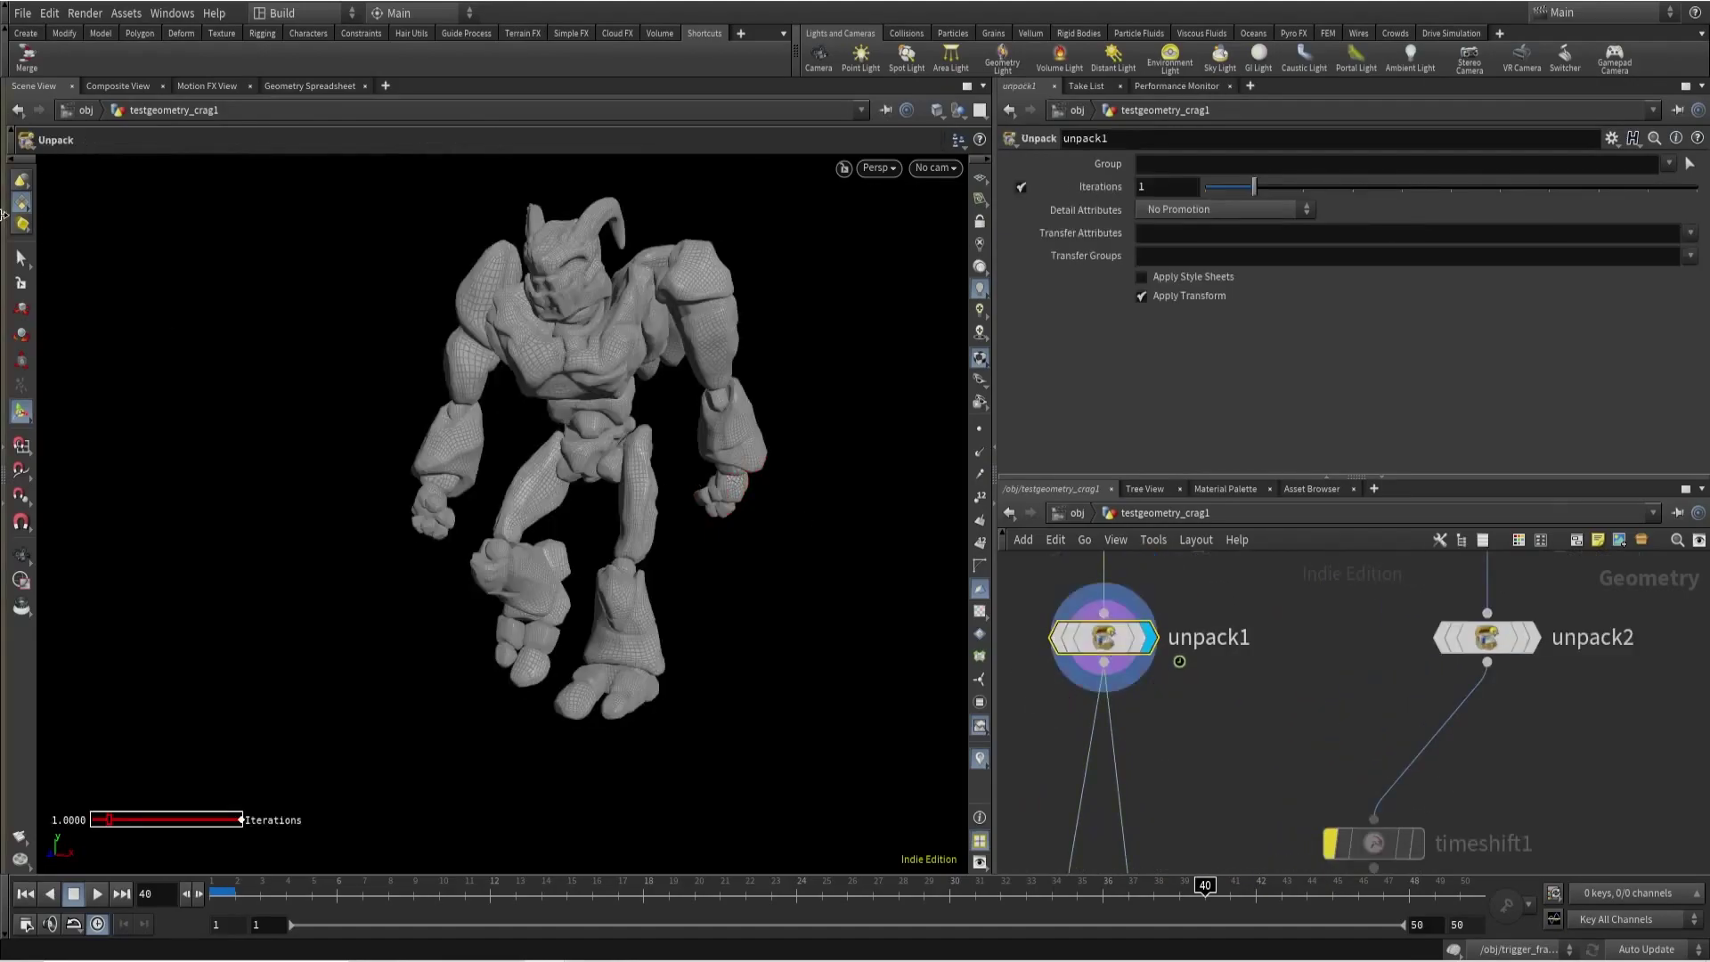
key(s)
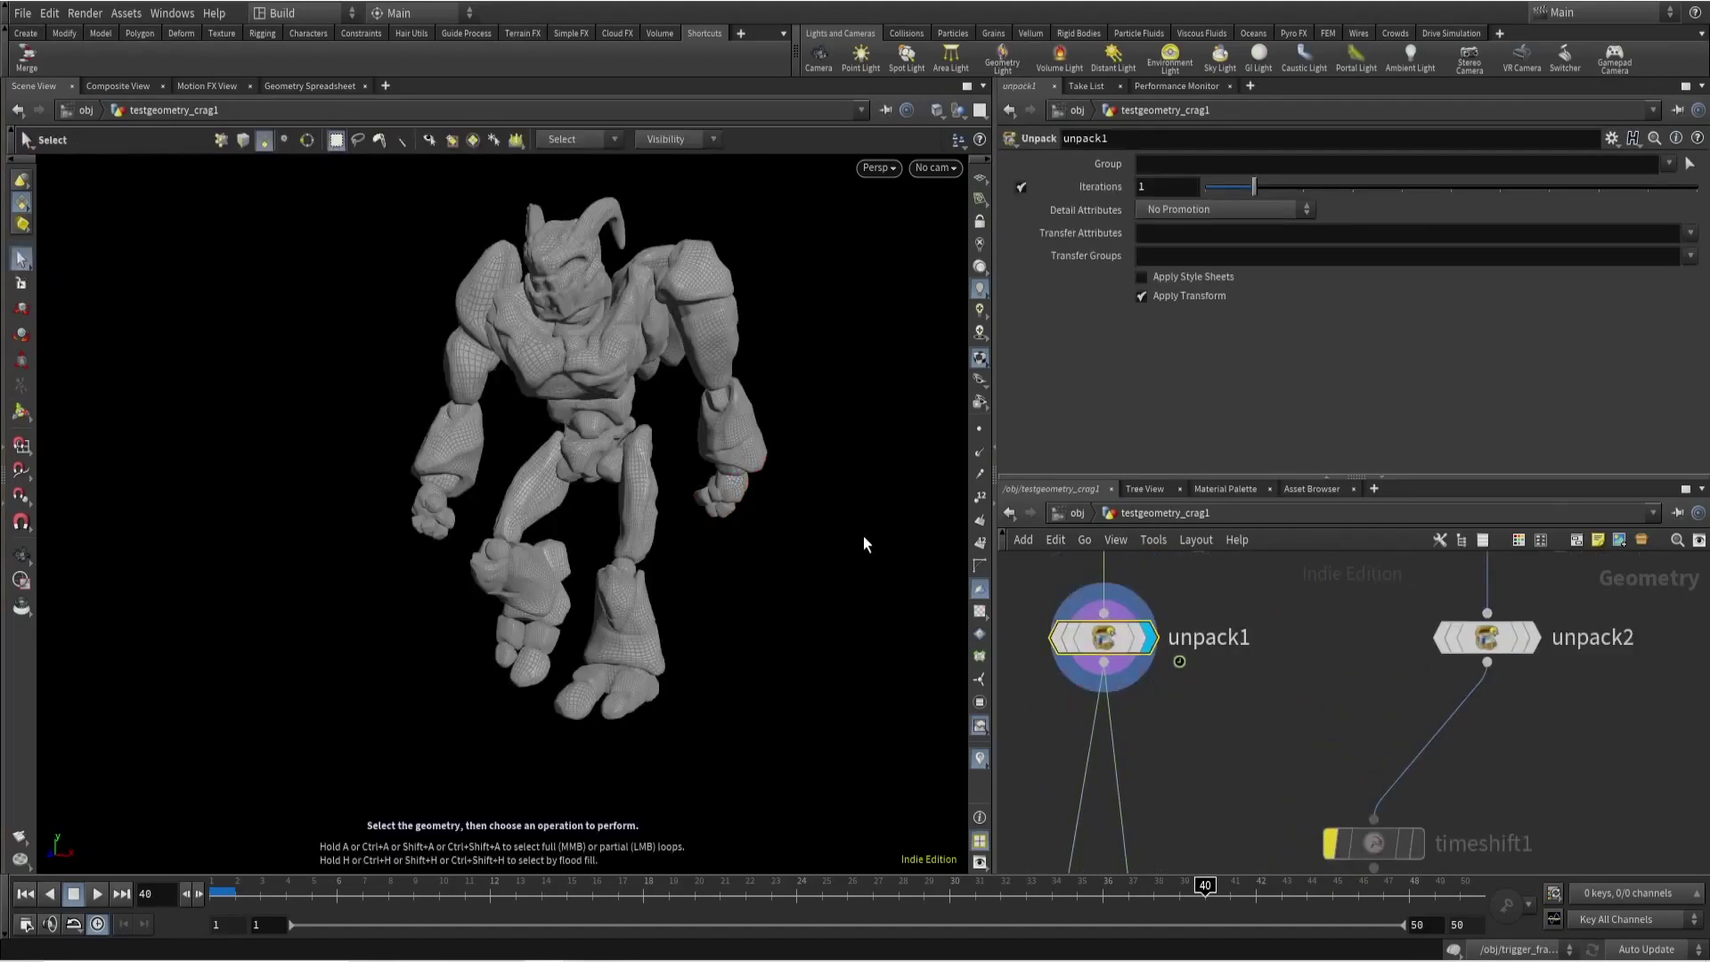
drag(807, 579, 684, 444)
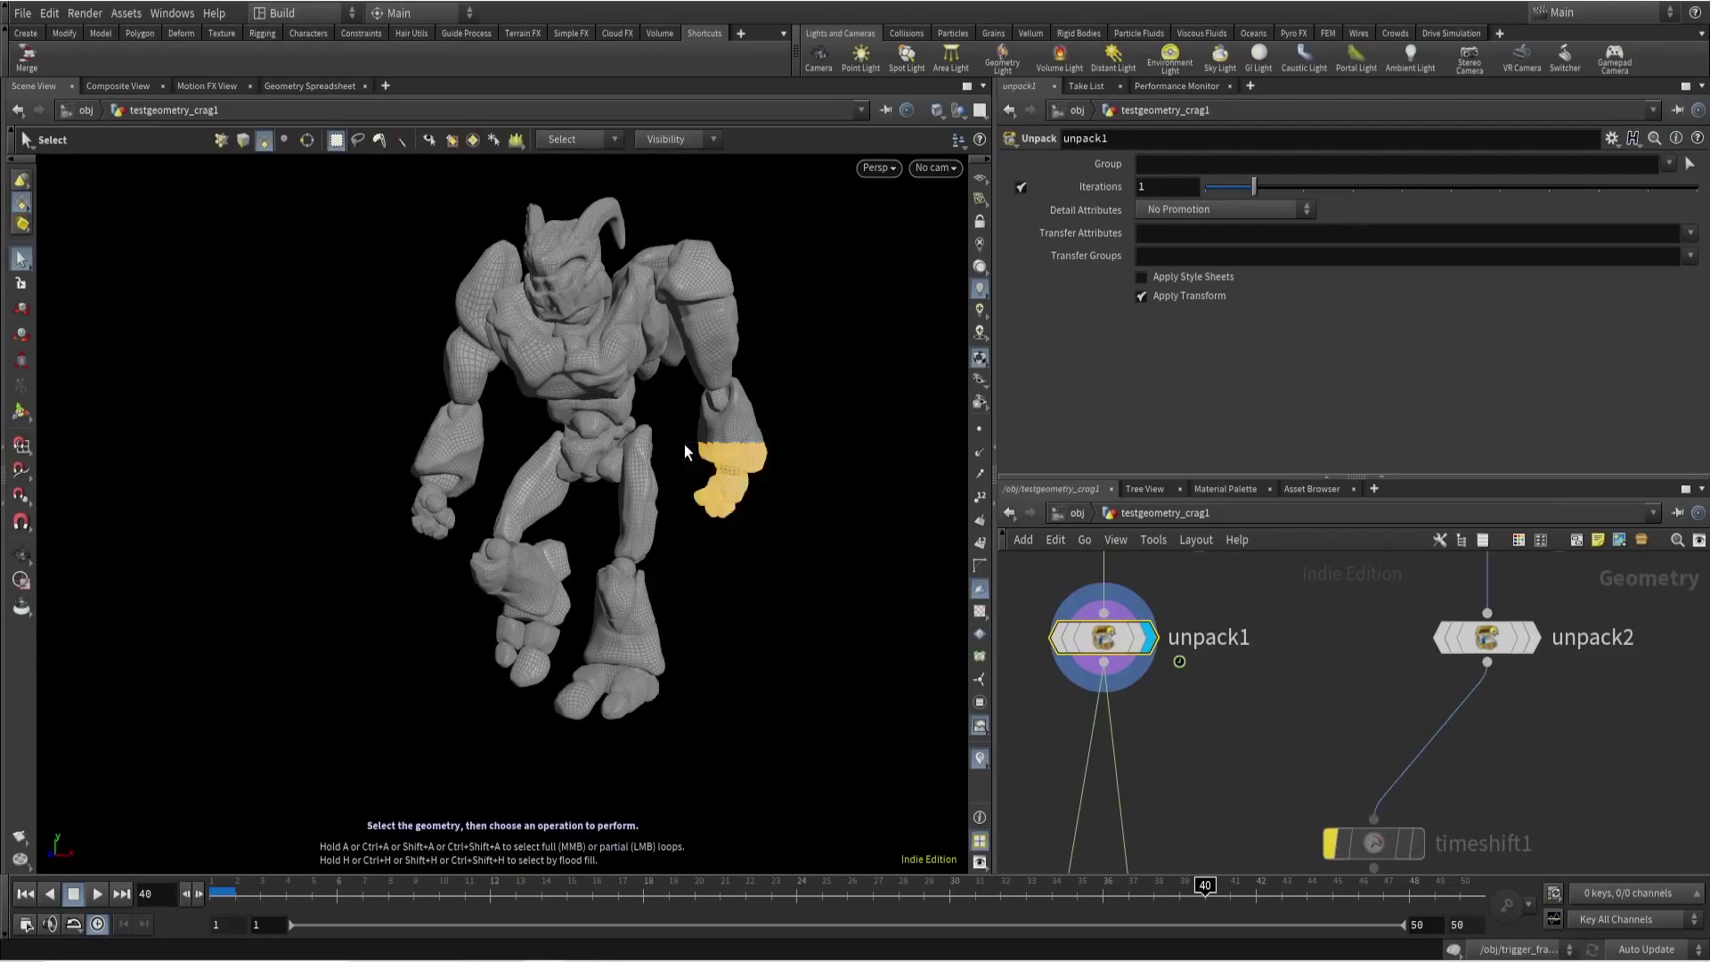
key(Delete)
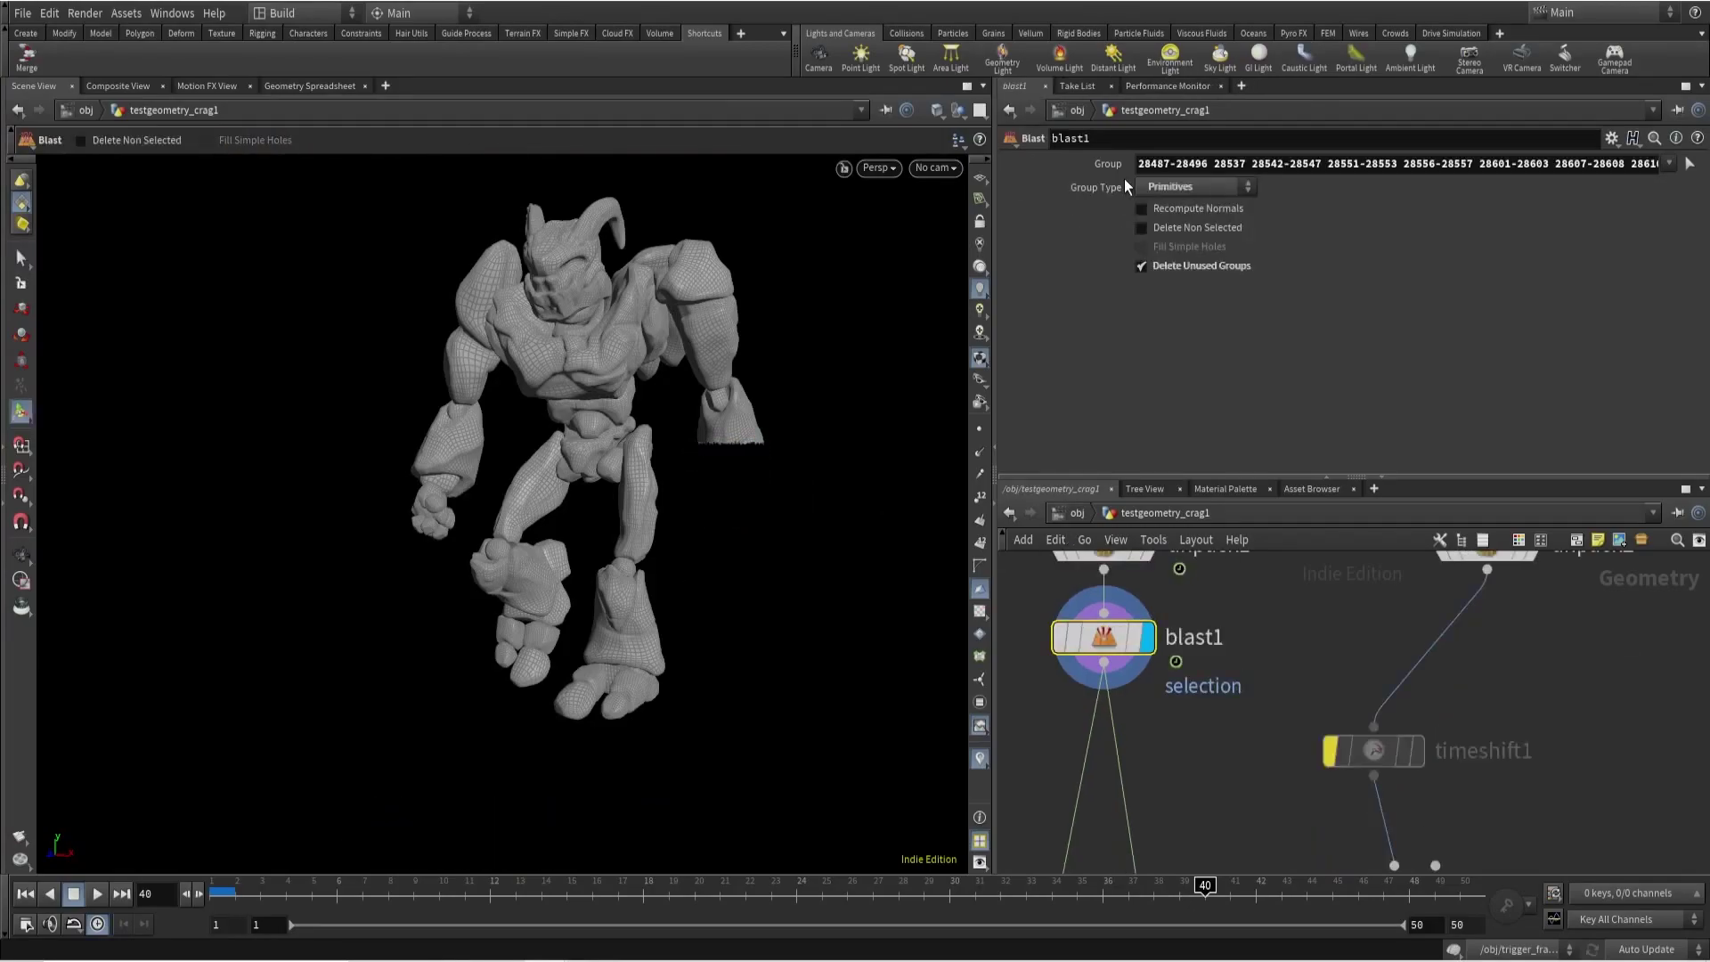
key(Up)
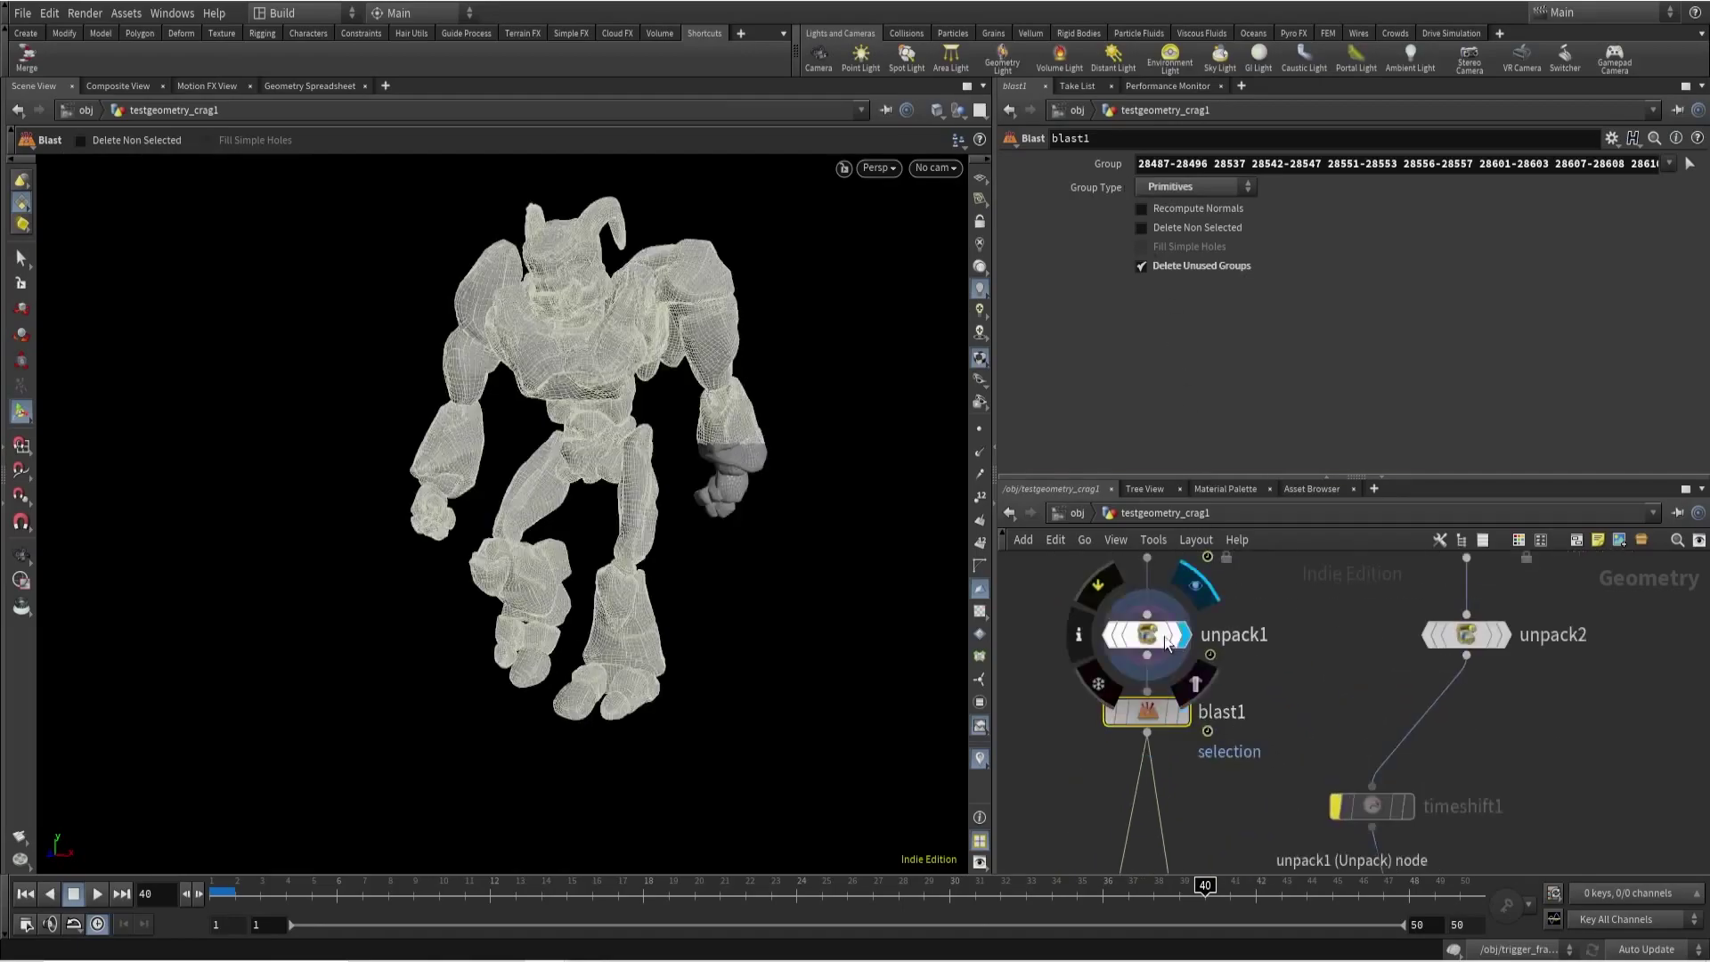
Box-select and delete the shoulder faces as blast2.
middle_drag(1077, 615, 1082, 655)
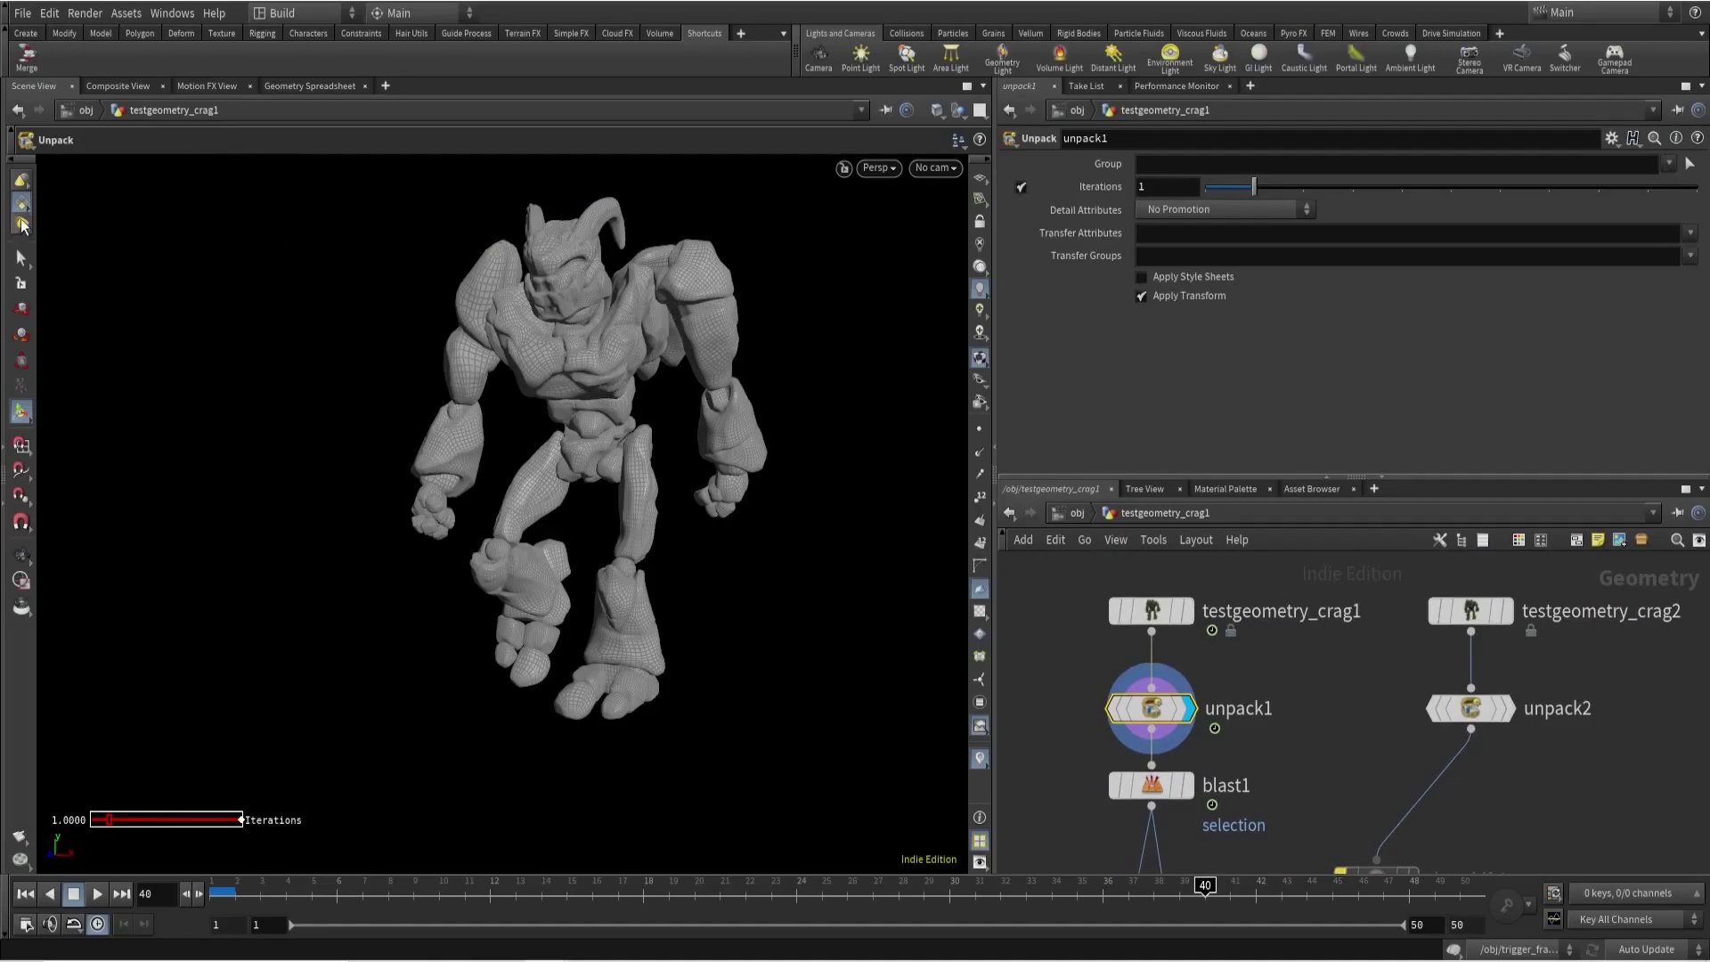
click(21, 259)
drag(414, 232, 501, 305)
key(Delete)
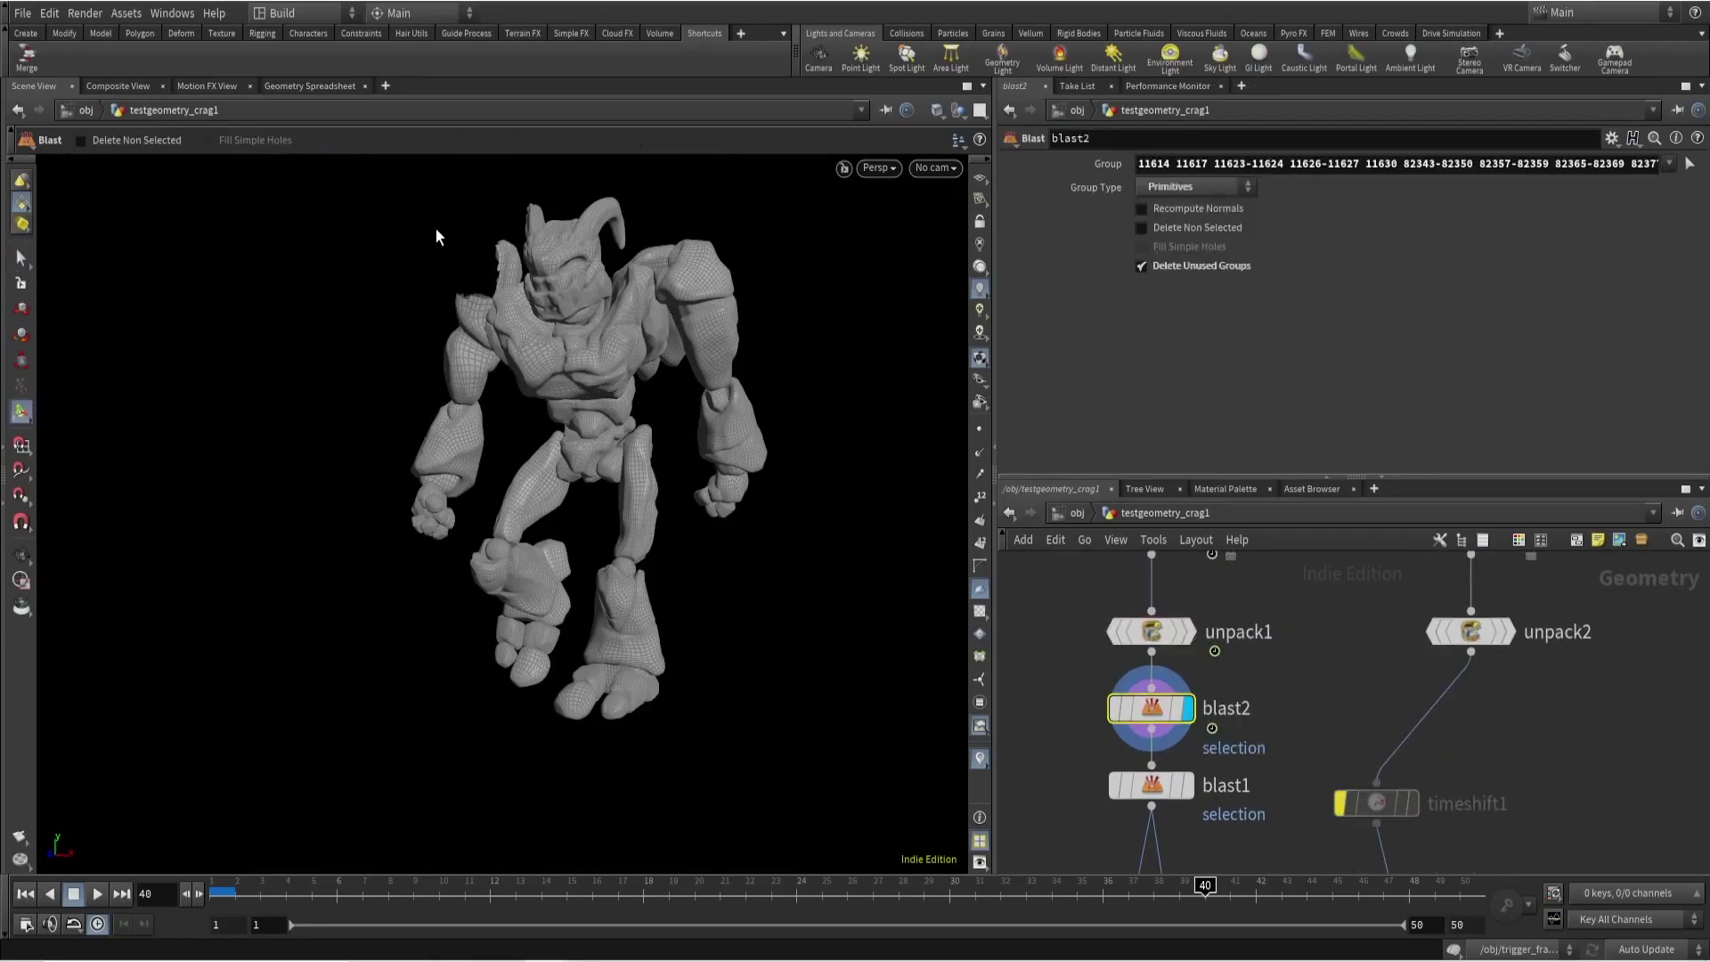
Copy blast2 as blast3 between unpack2 and timeshift1, and check the deletions.
alt+drag(1152, 708, 1421, 727)
click(1152, 786)
key(Escape)
drag(738, 455, 793, 466)
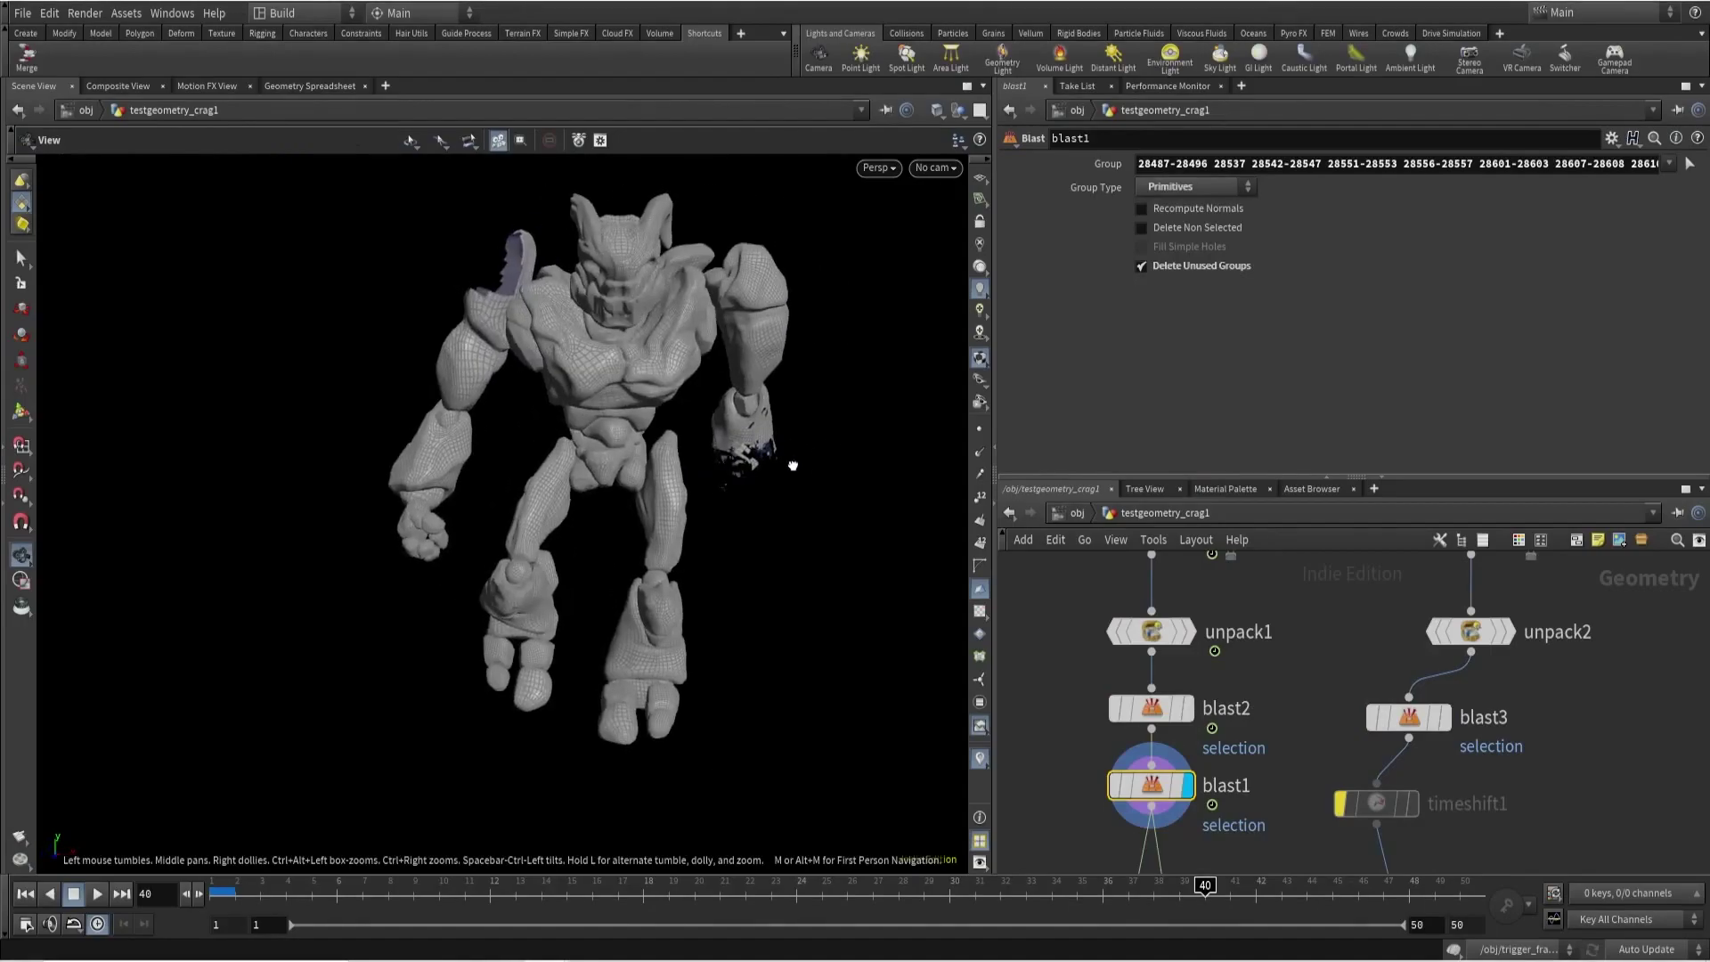
key(Return)
scroll(1339, 665, down, 3)
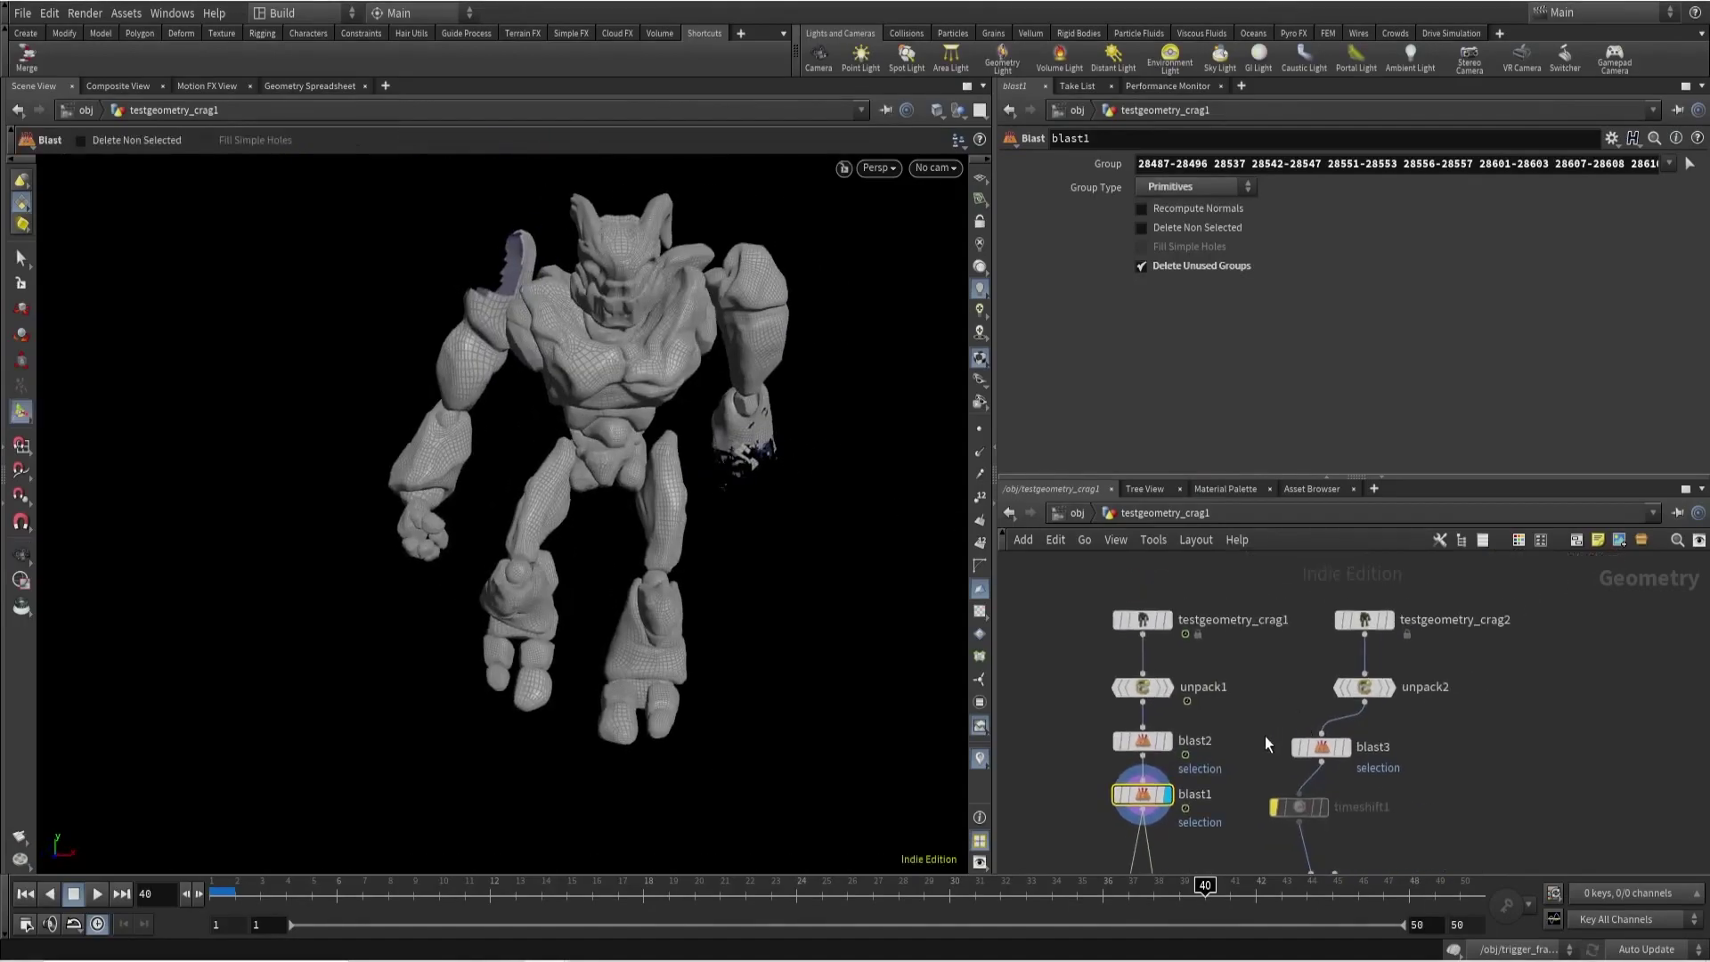
middle_drag(1265, 735, 1249, 570)
Display color1's red tint and bypass blast1 so only the hand stays red.
click(1185, 819)
middle_drag(1318, 861, 1297, 709)
click(1288, 702)
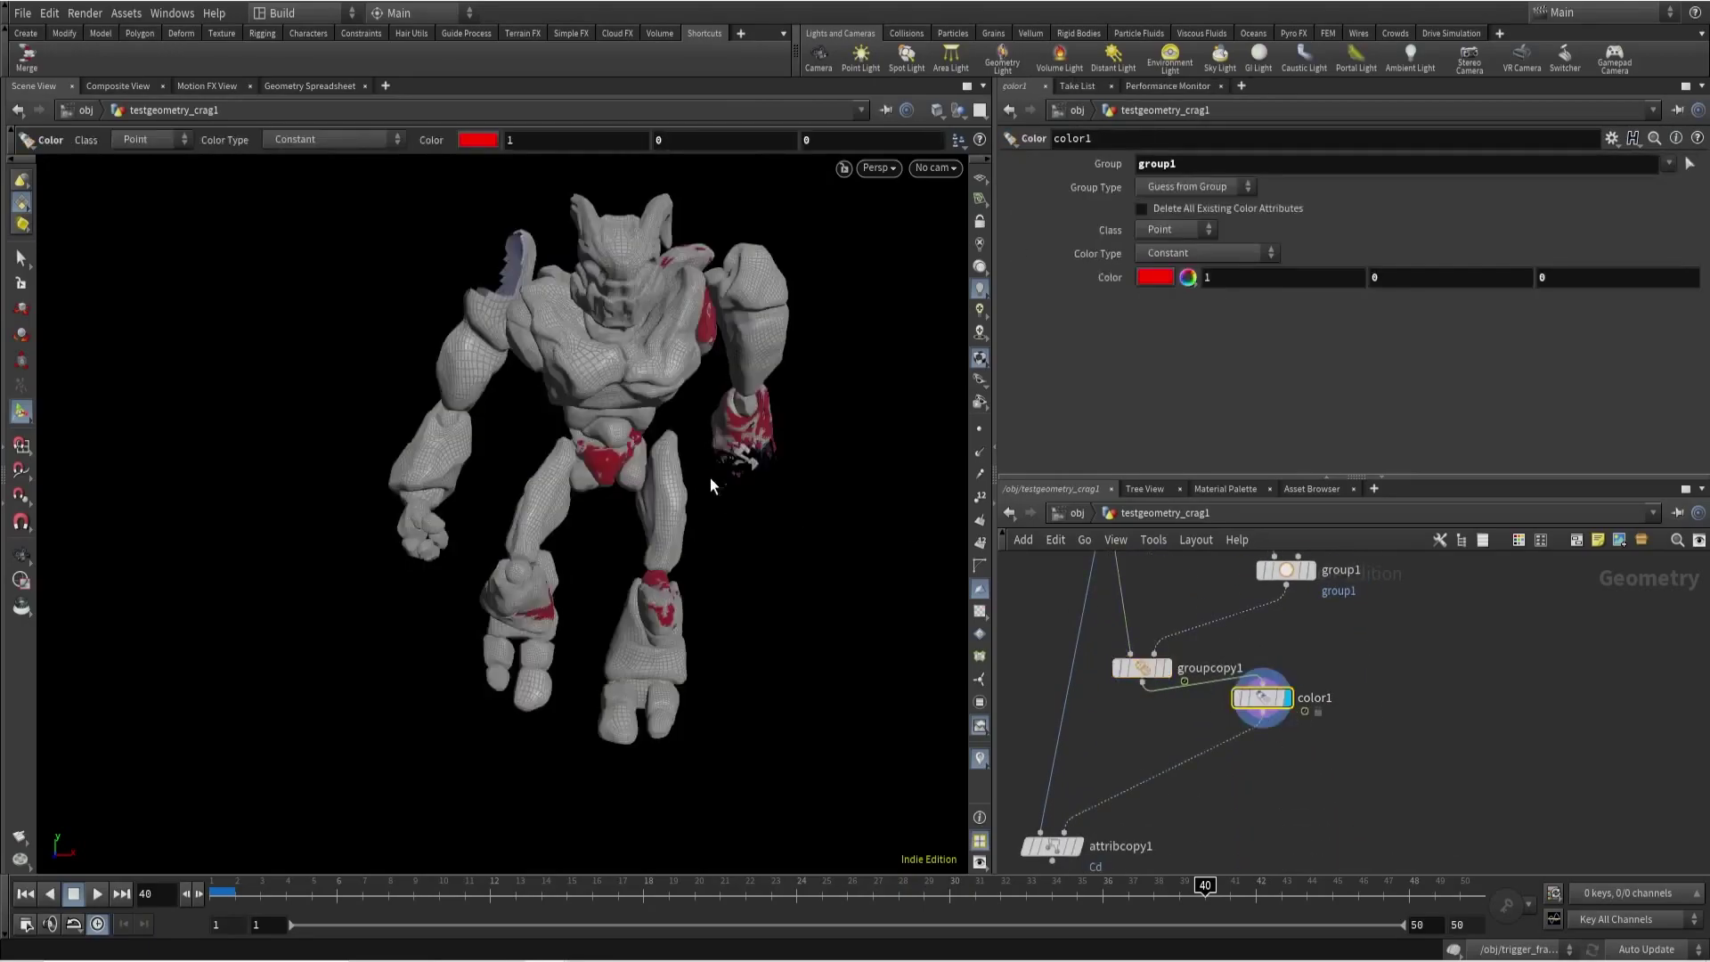
key(Escape)
drag(686, 454, 628, 405)
key(Return)
middle_drag(1246, 543, 1227, 785)
mouse_move(1101, 693)
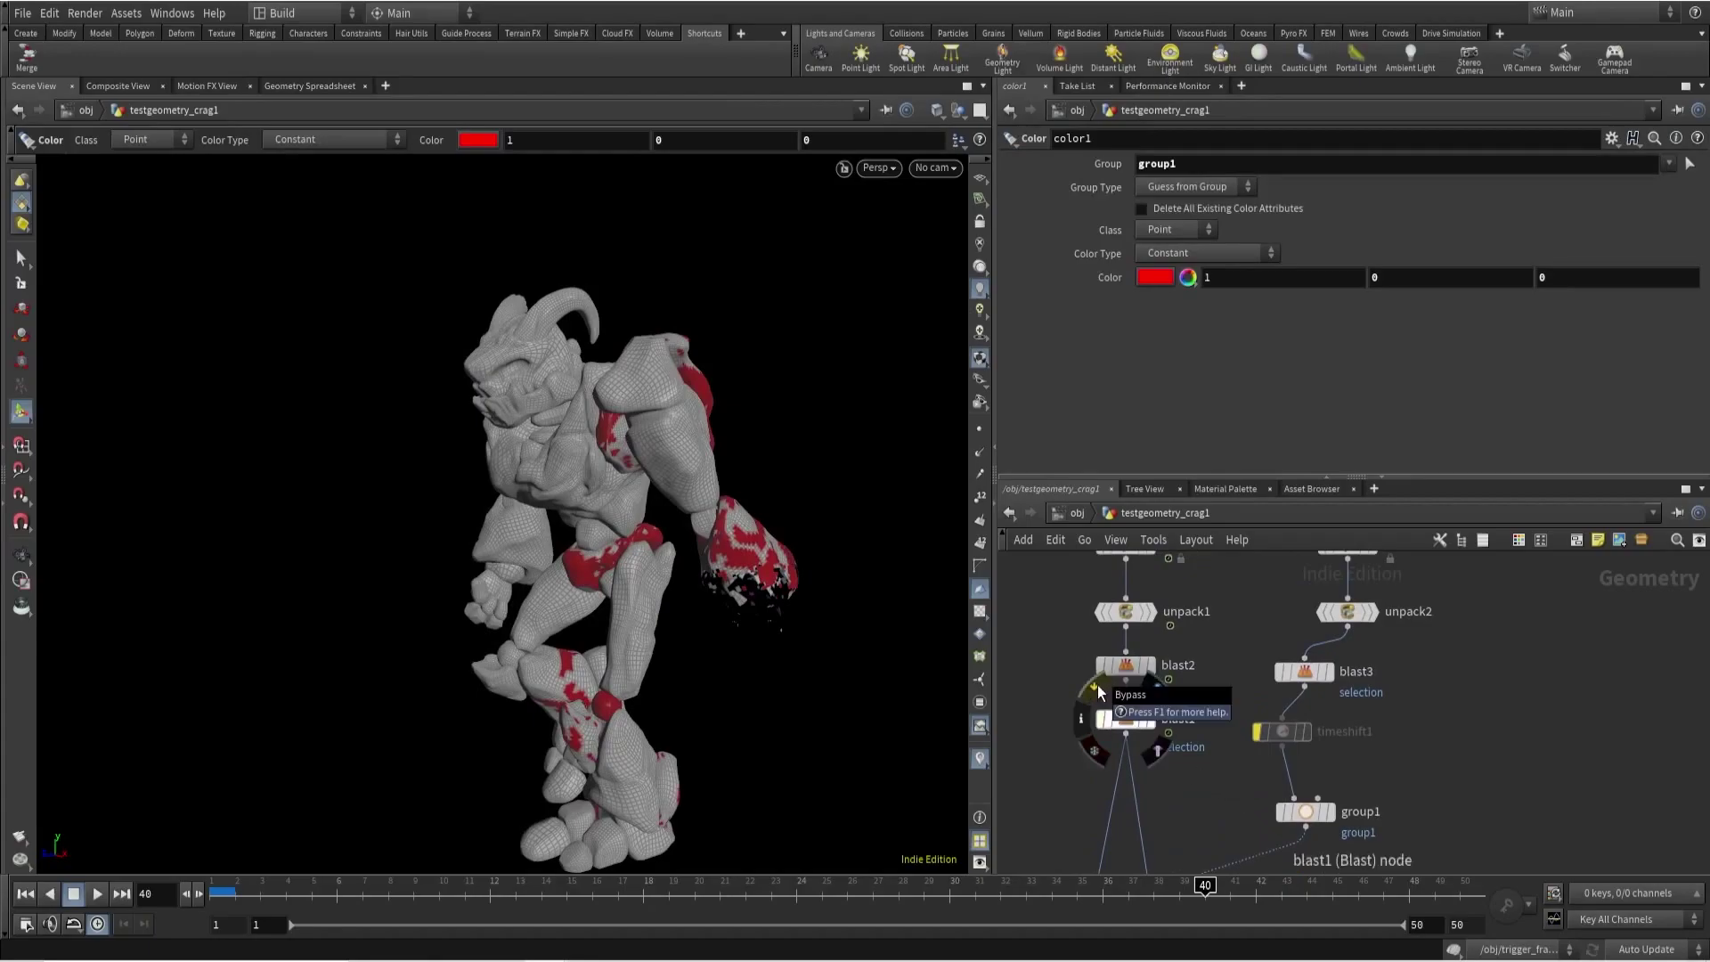
click(1100, 693)
drag(763, 565, 766, 425)
Try shrinking group1's bounds, undo the change, and check its Bounding Type options.
middle_drag(1252, 825, 1213, 736)
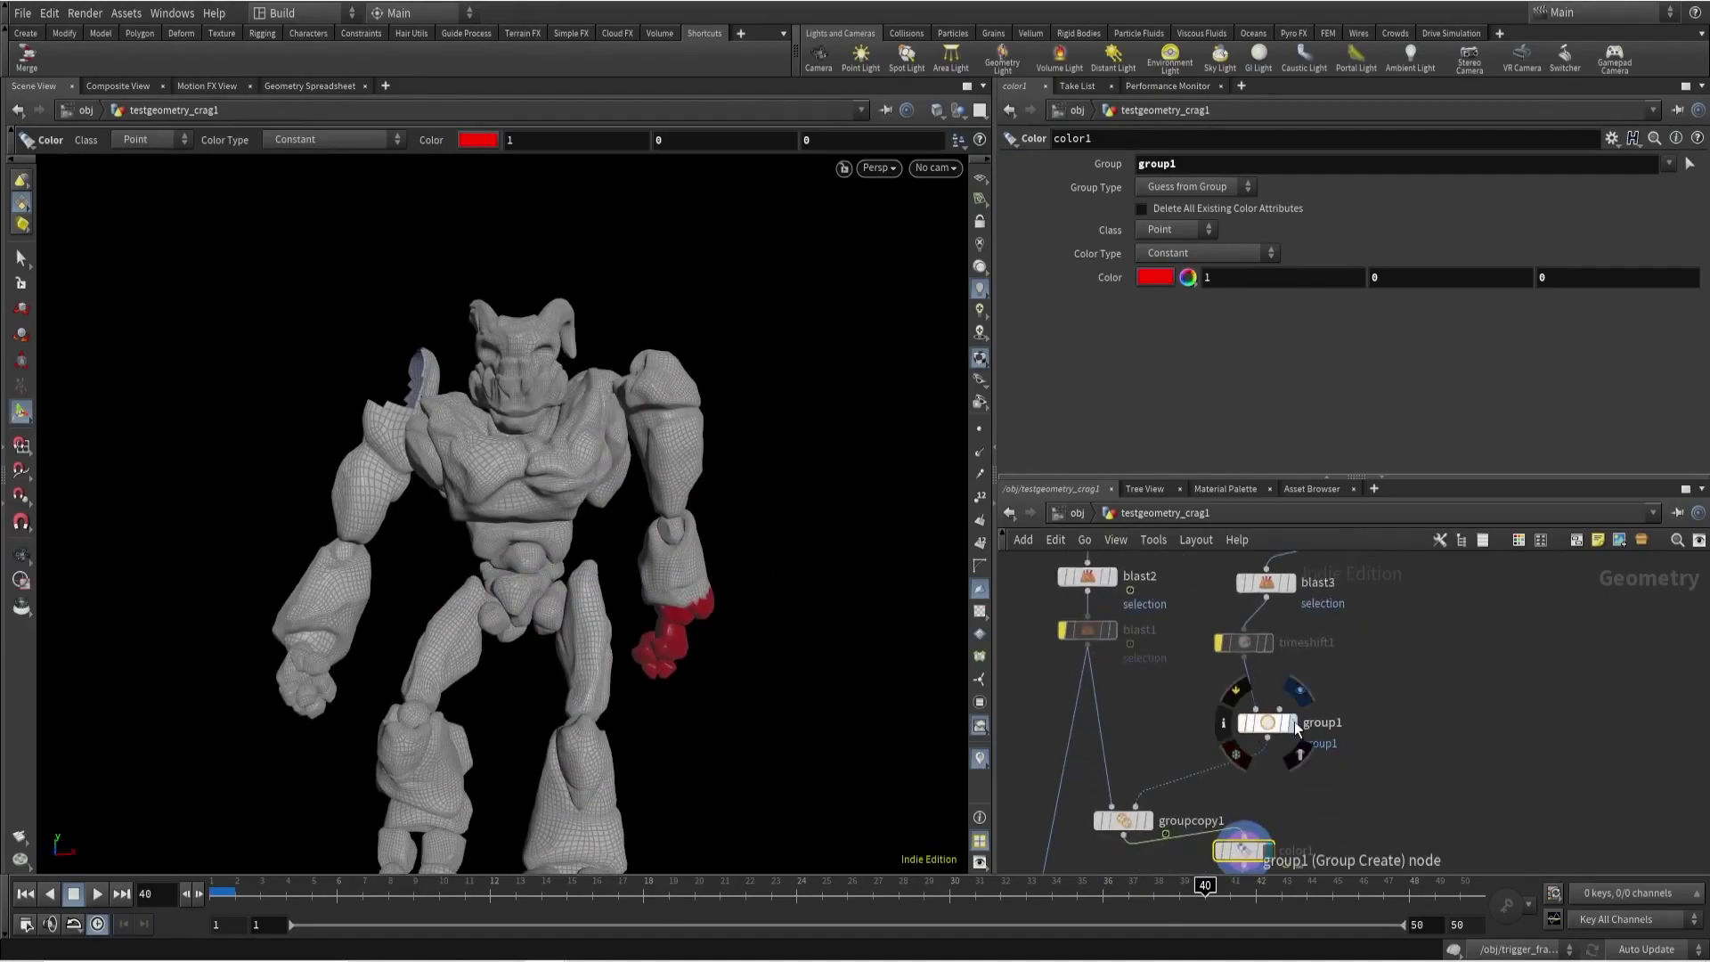
click(1264, 729)
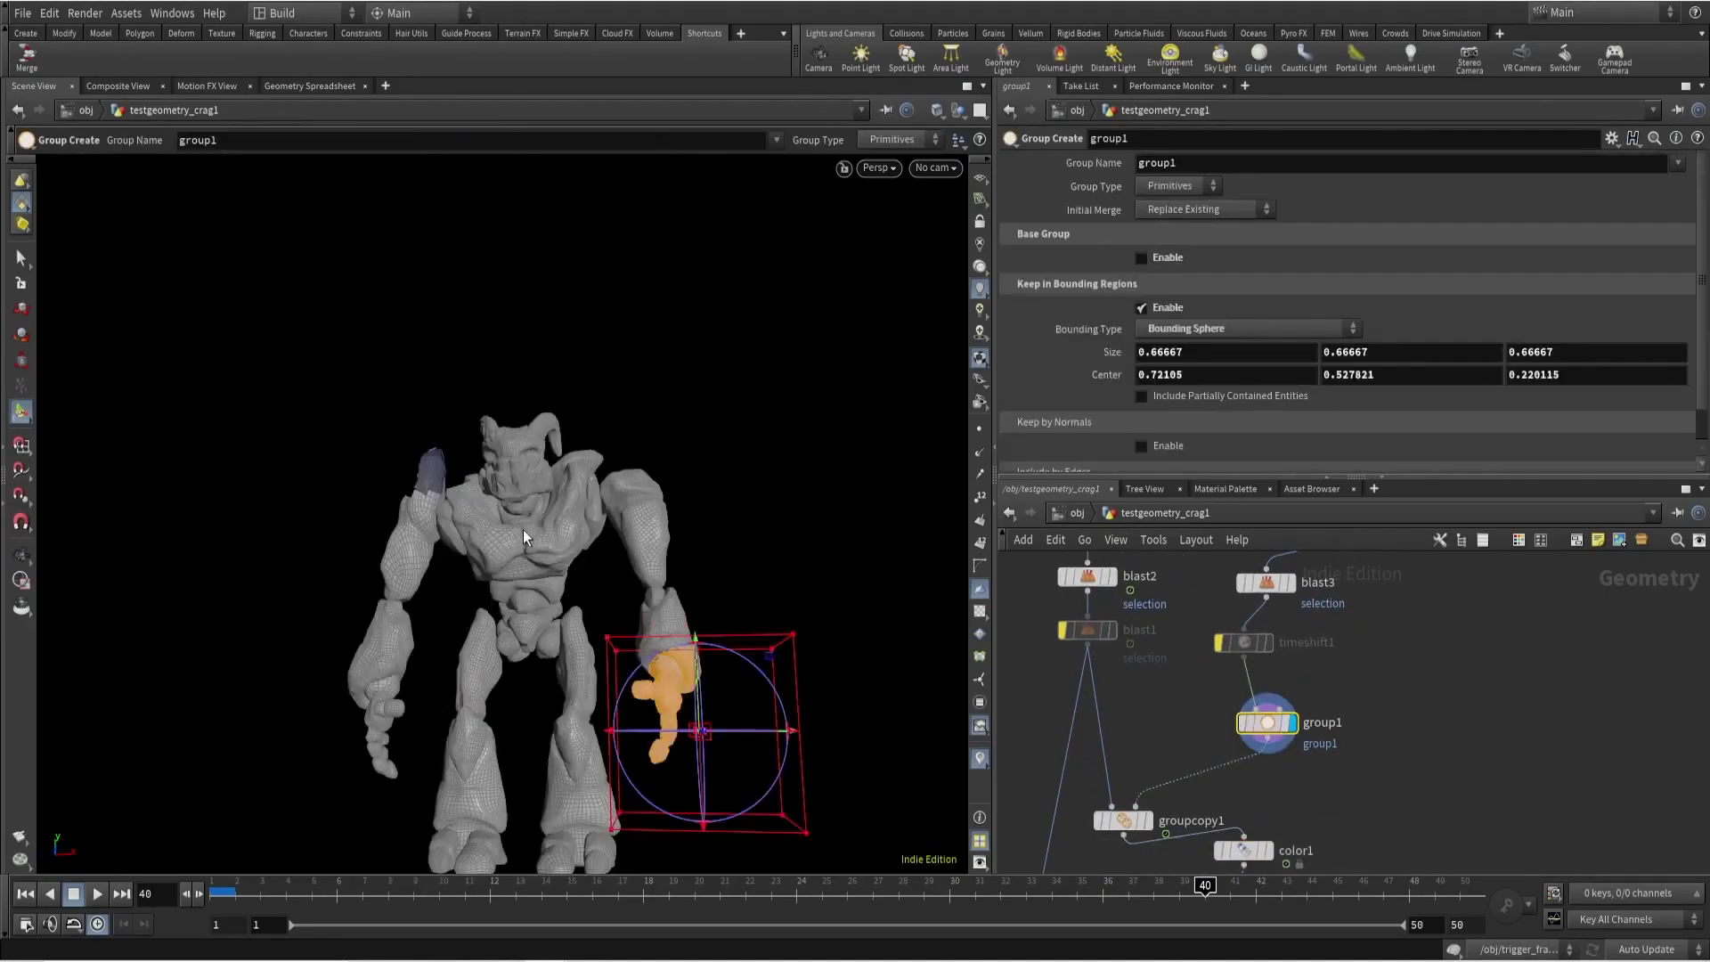
drag(773, 739, 644, 652)
key(ctrl+z)
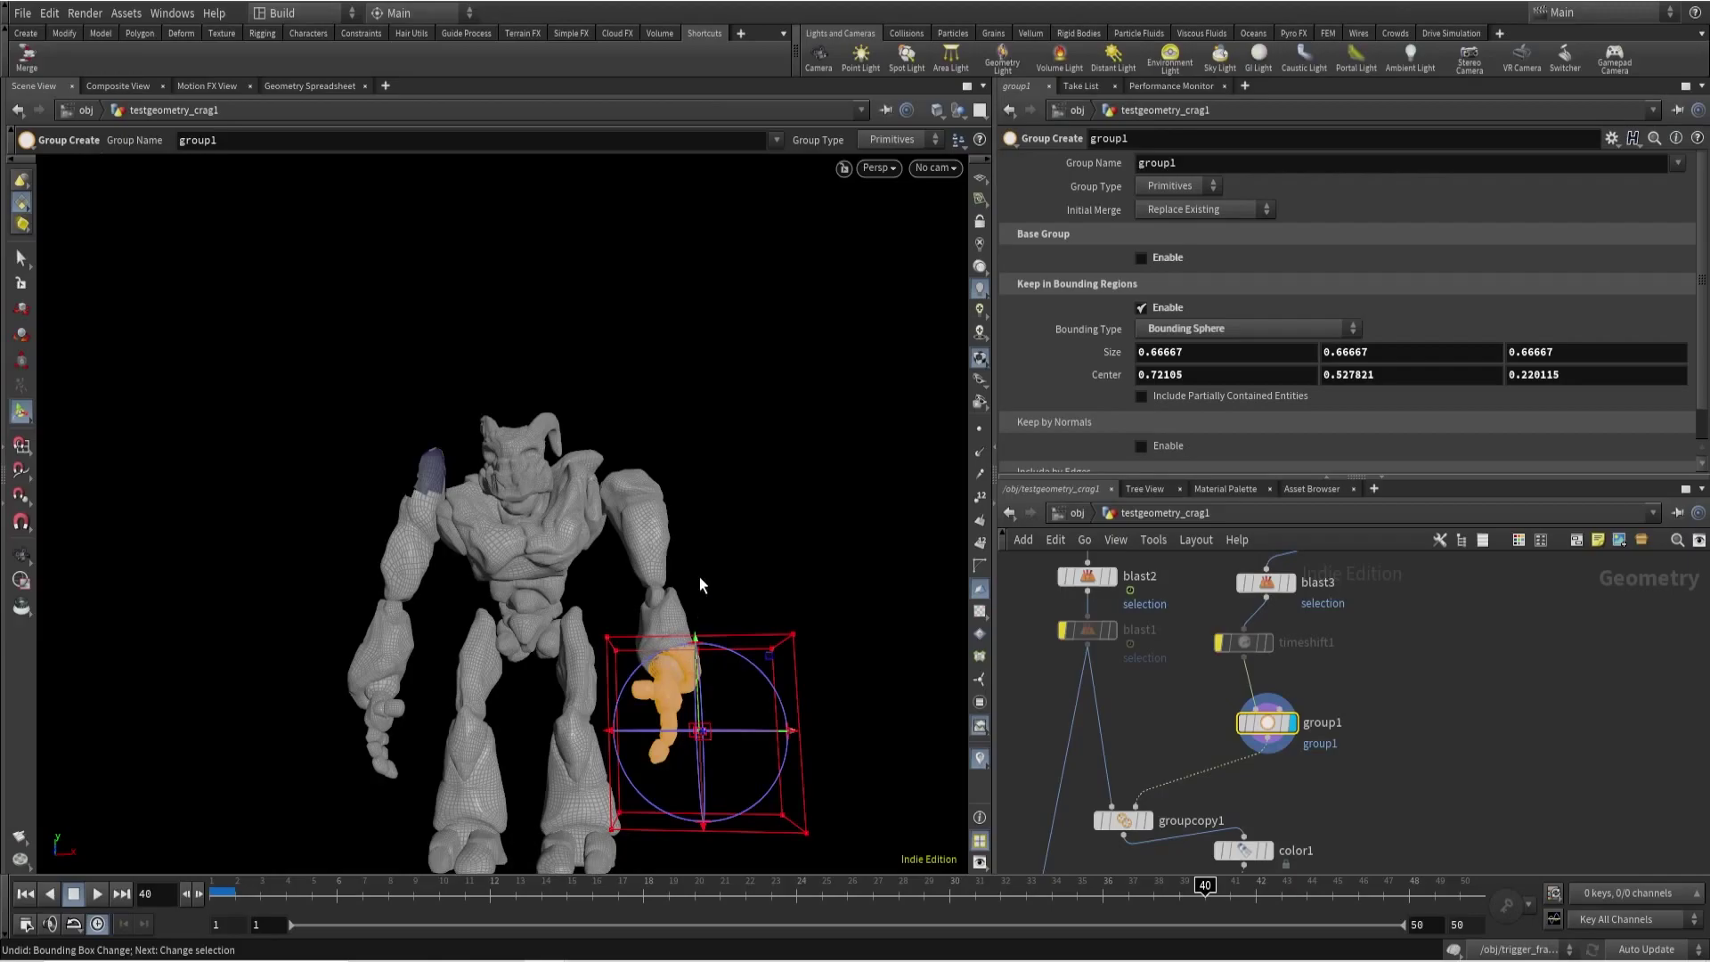
click(1213, 329)
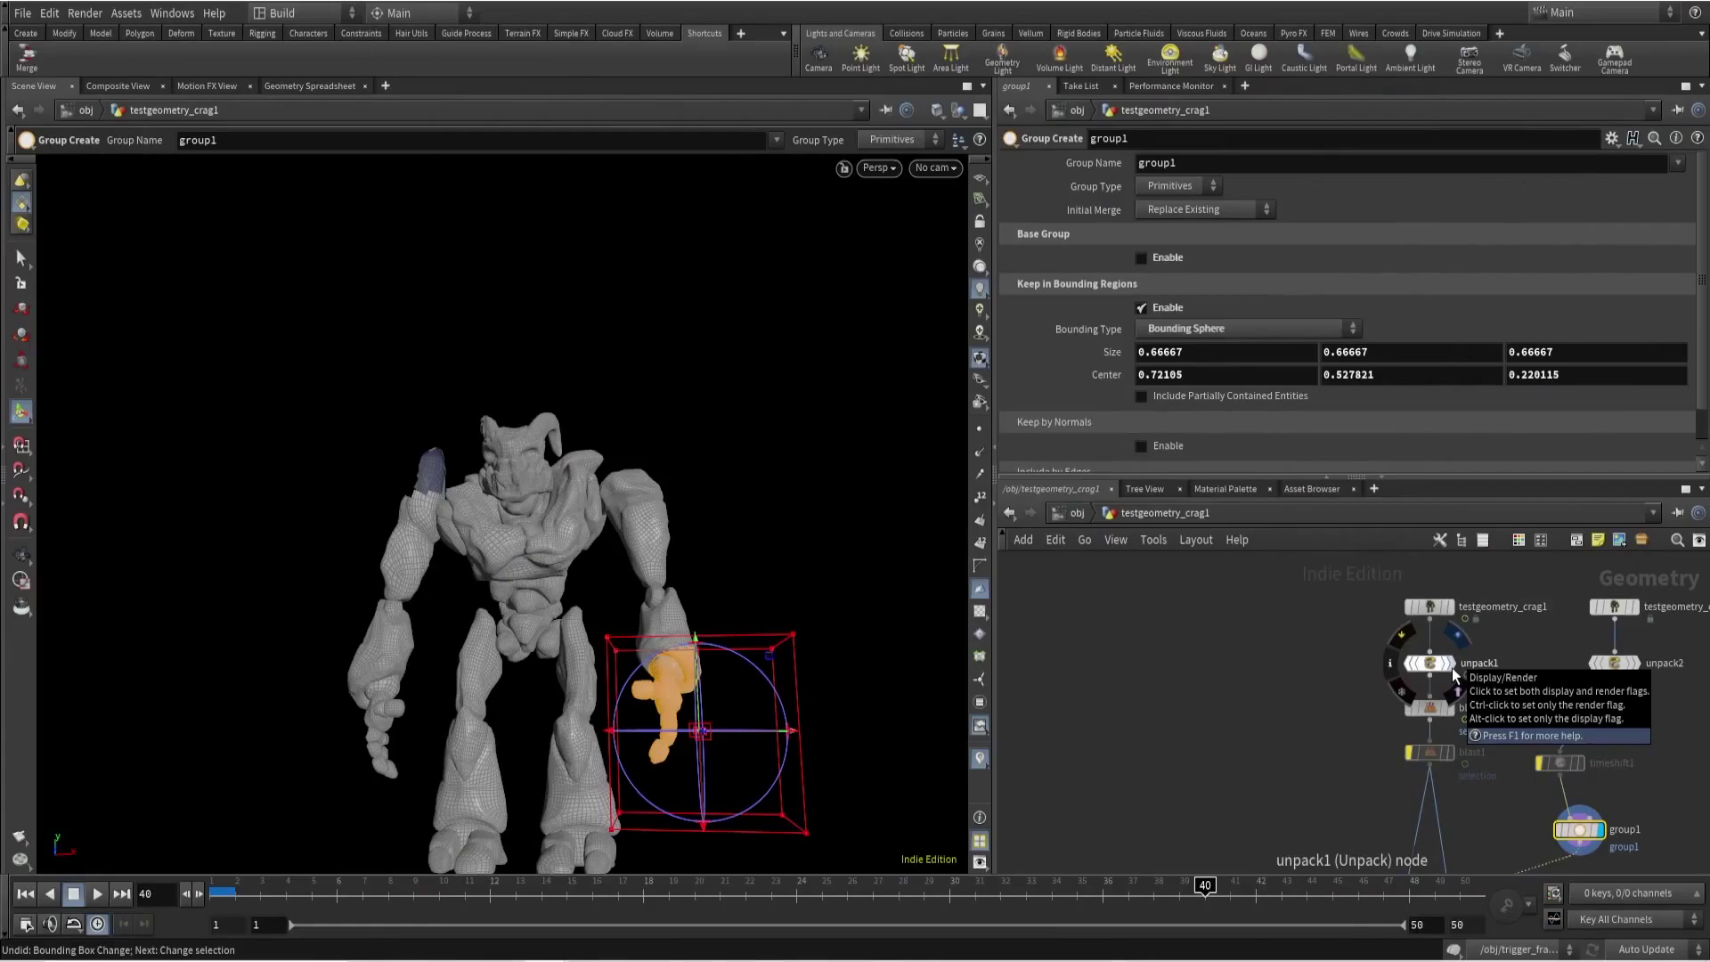
Display unpack1, move the Crag nodes up-left, and select only unpack1.
click(1452, 664)
click(1436, 666)
scroll(1443, 668, up, 3)
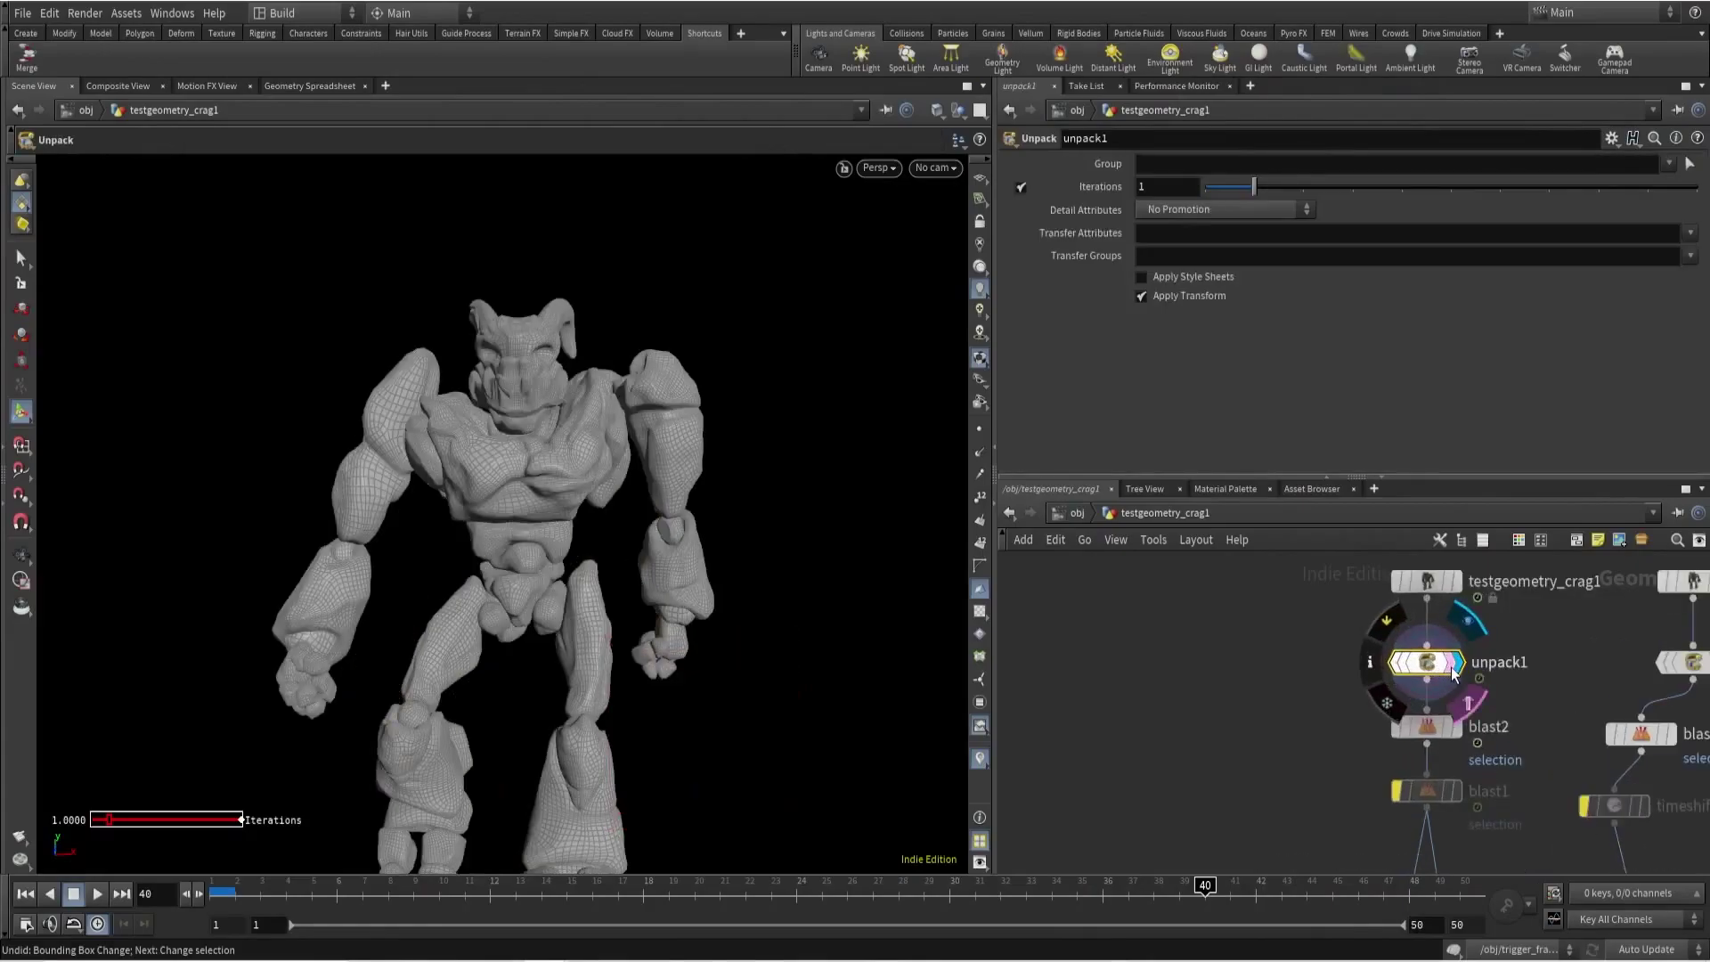
scroll(1425, 668, down, 3)
drag(1343, 651, 1387, 688)
drag(1261, 647, 1506, 698)
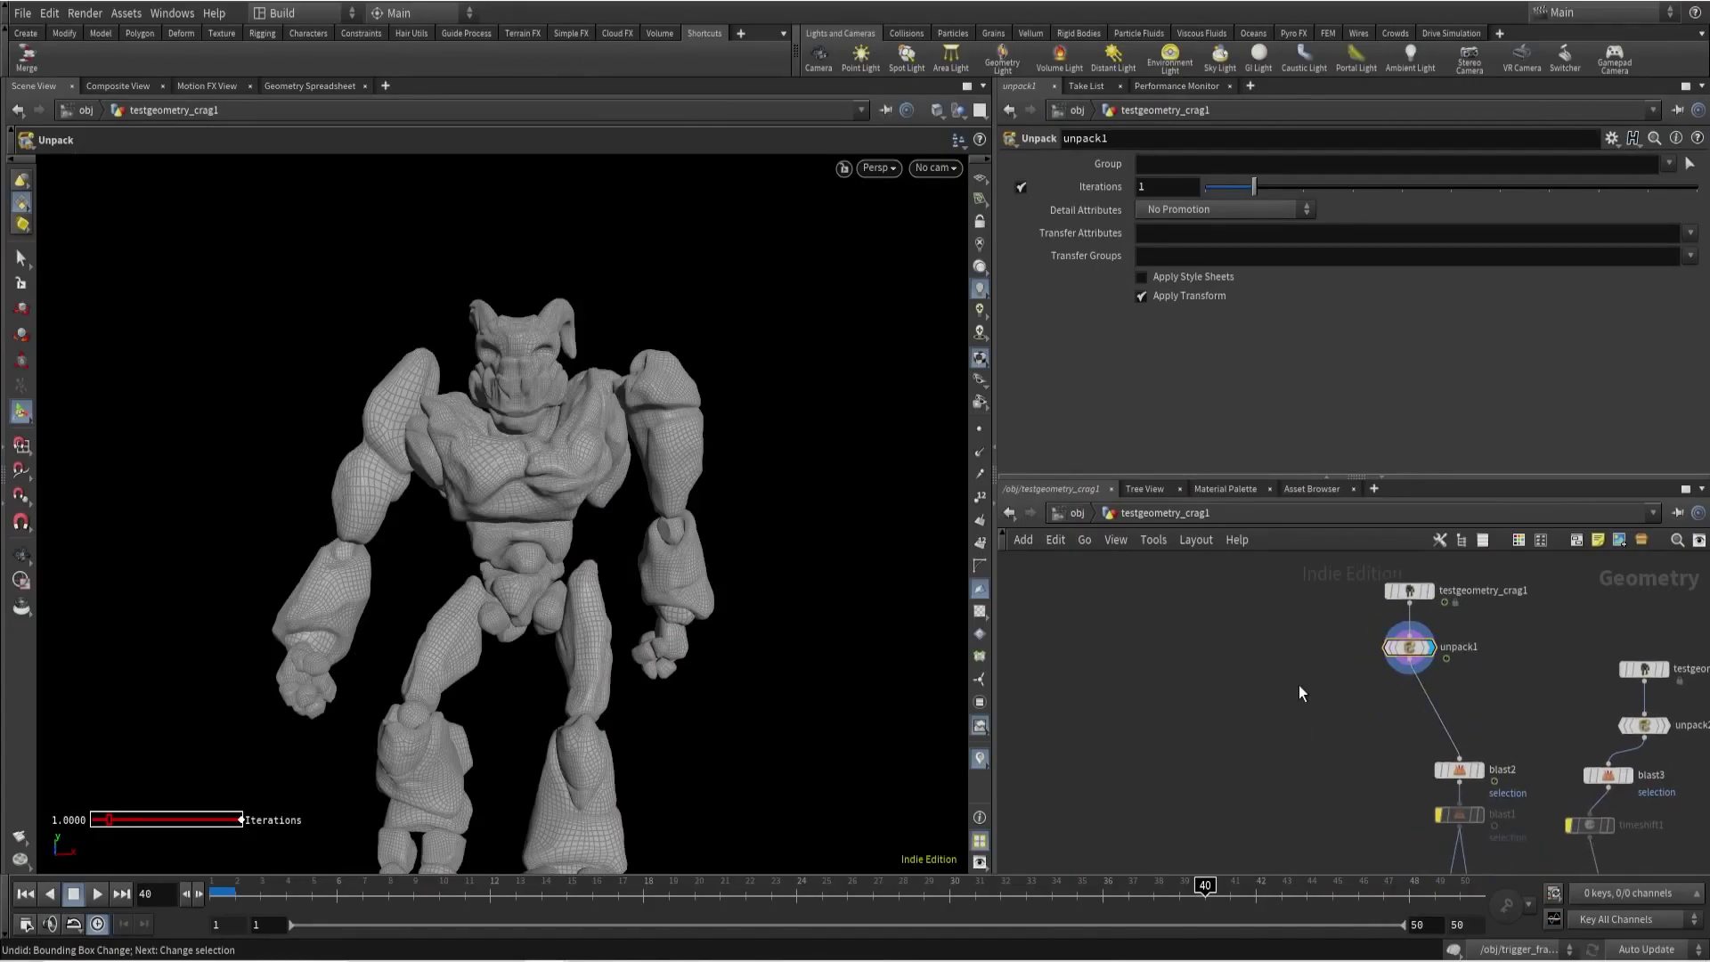
Add subdivide1 under unpack1 with Depth 2 and inspect the smoother mesh.
key(Tab)
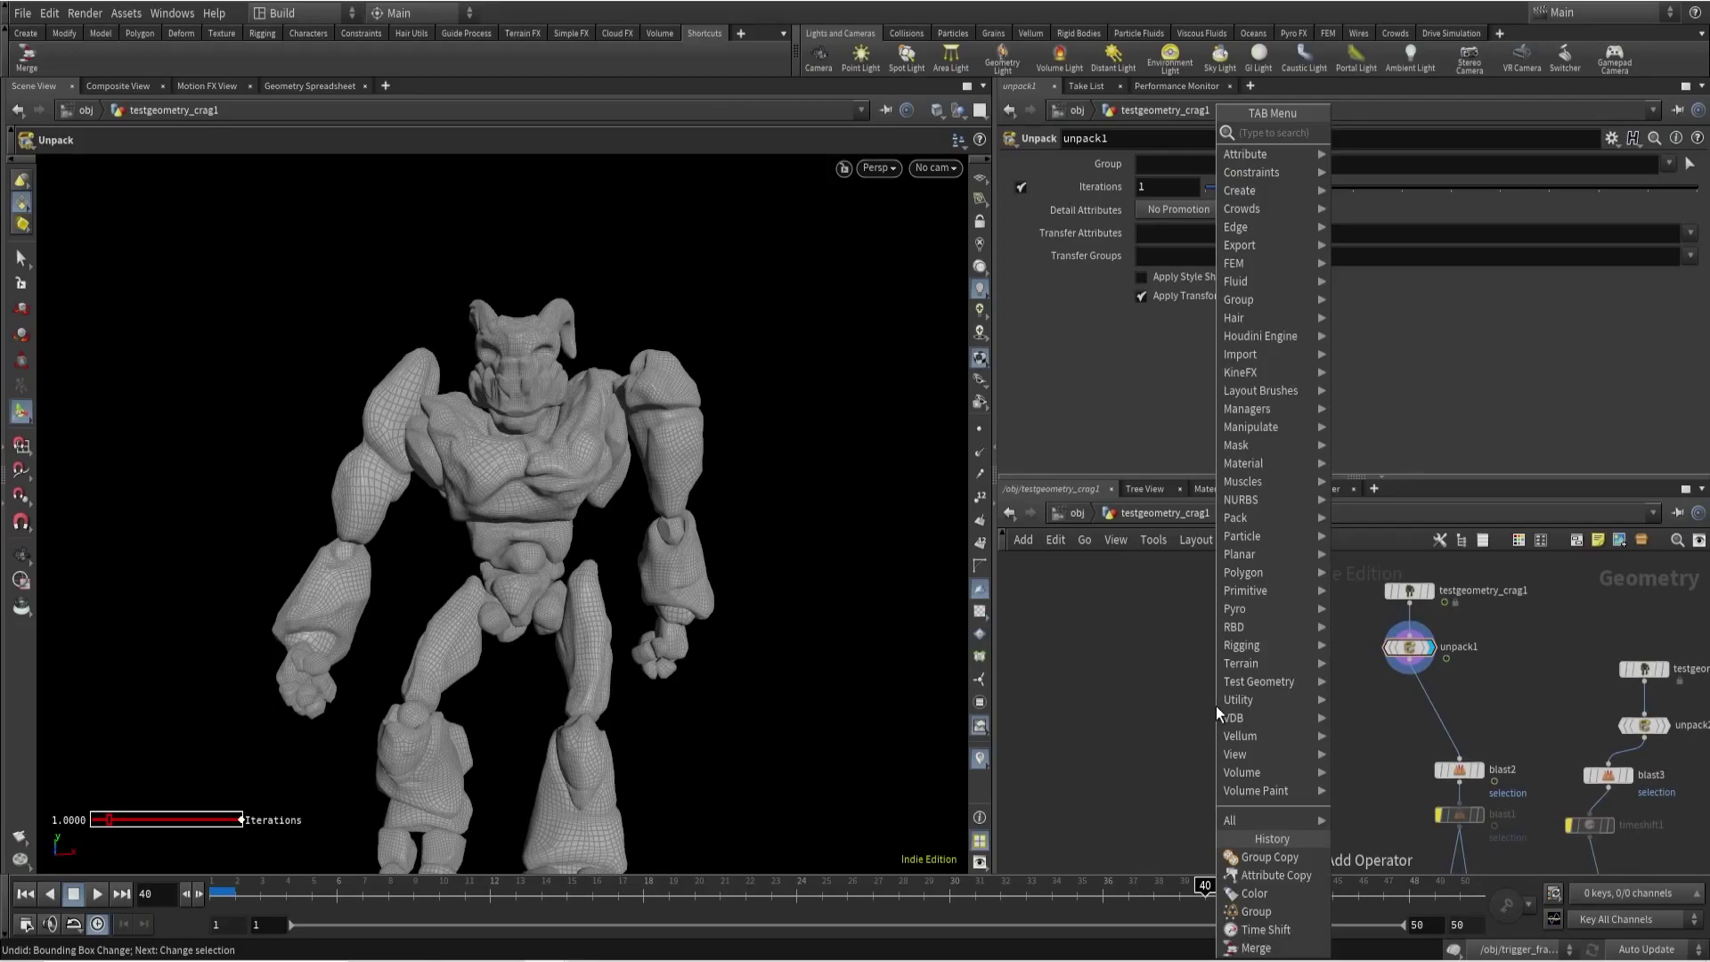
text(sub)
key(Return)
click(1216, 705)
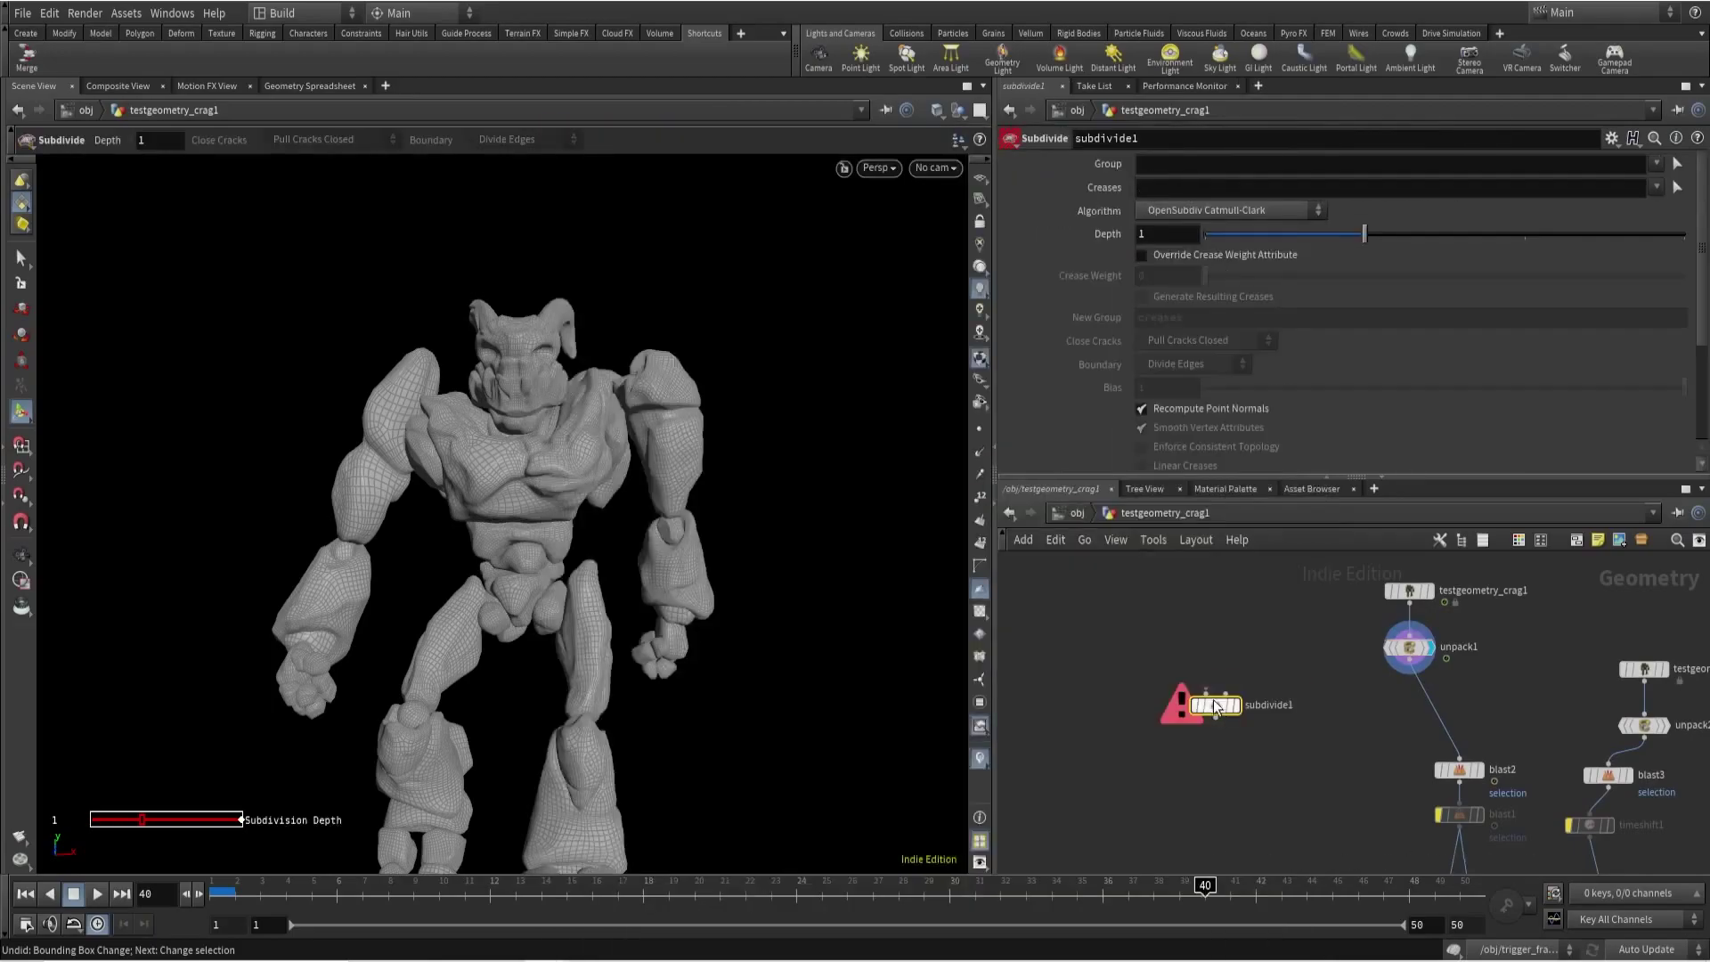
drag(1409, 660, 1216, 694)
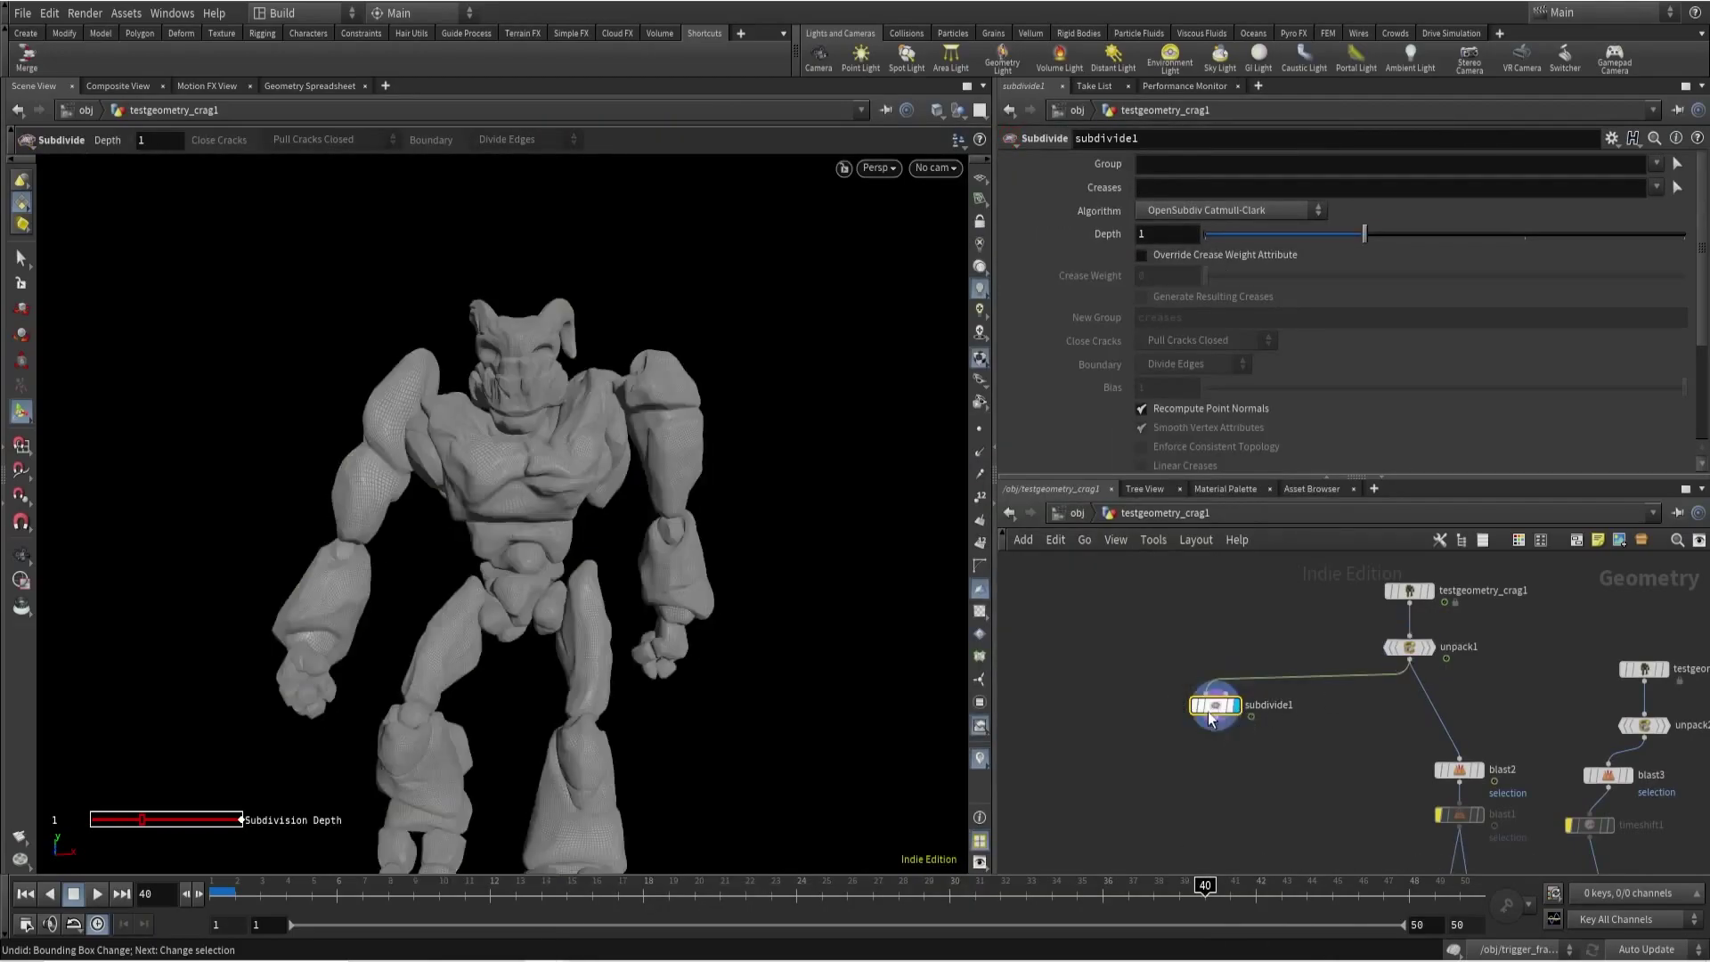
click(1153, 235)
text(2)
key(Return)
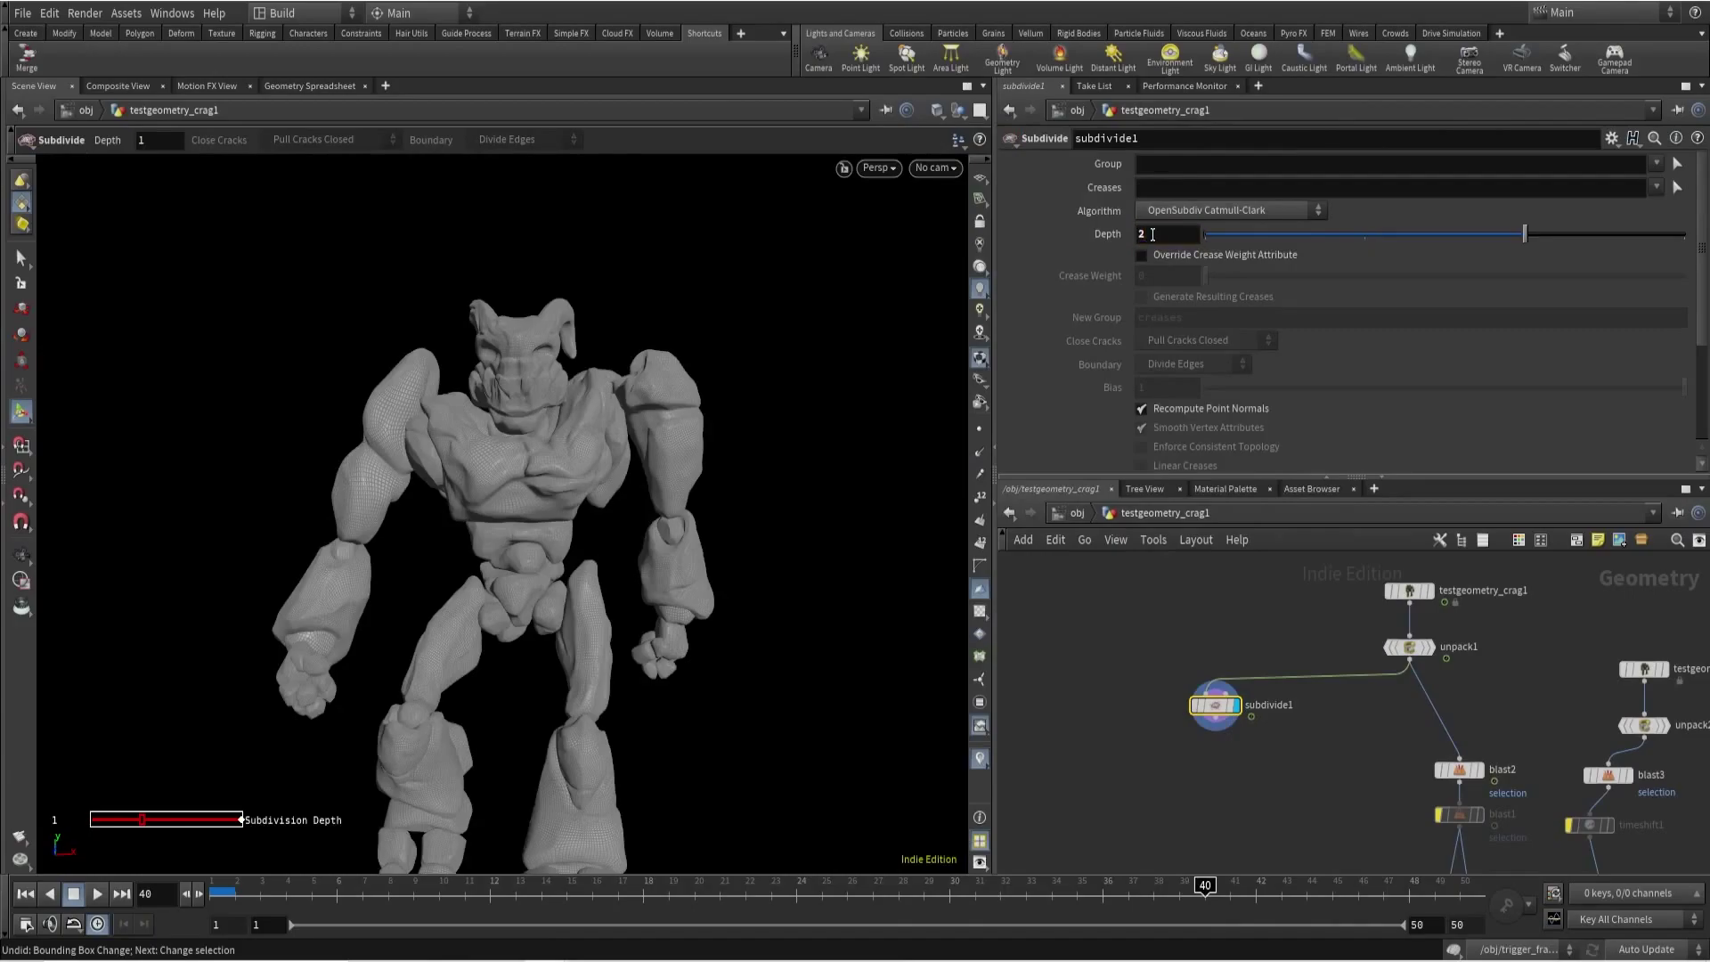
key(Escape)
drag(608, 525, 1110, 764)
key(Tab)
Add a File Cache node below subdivide1 and wire subdivide1 into it.
text(file)
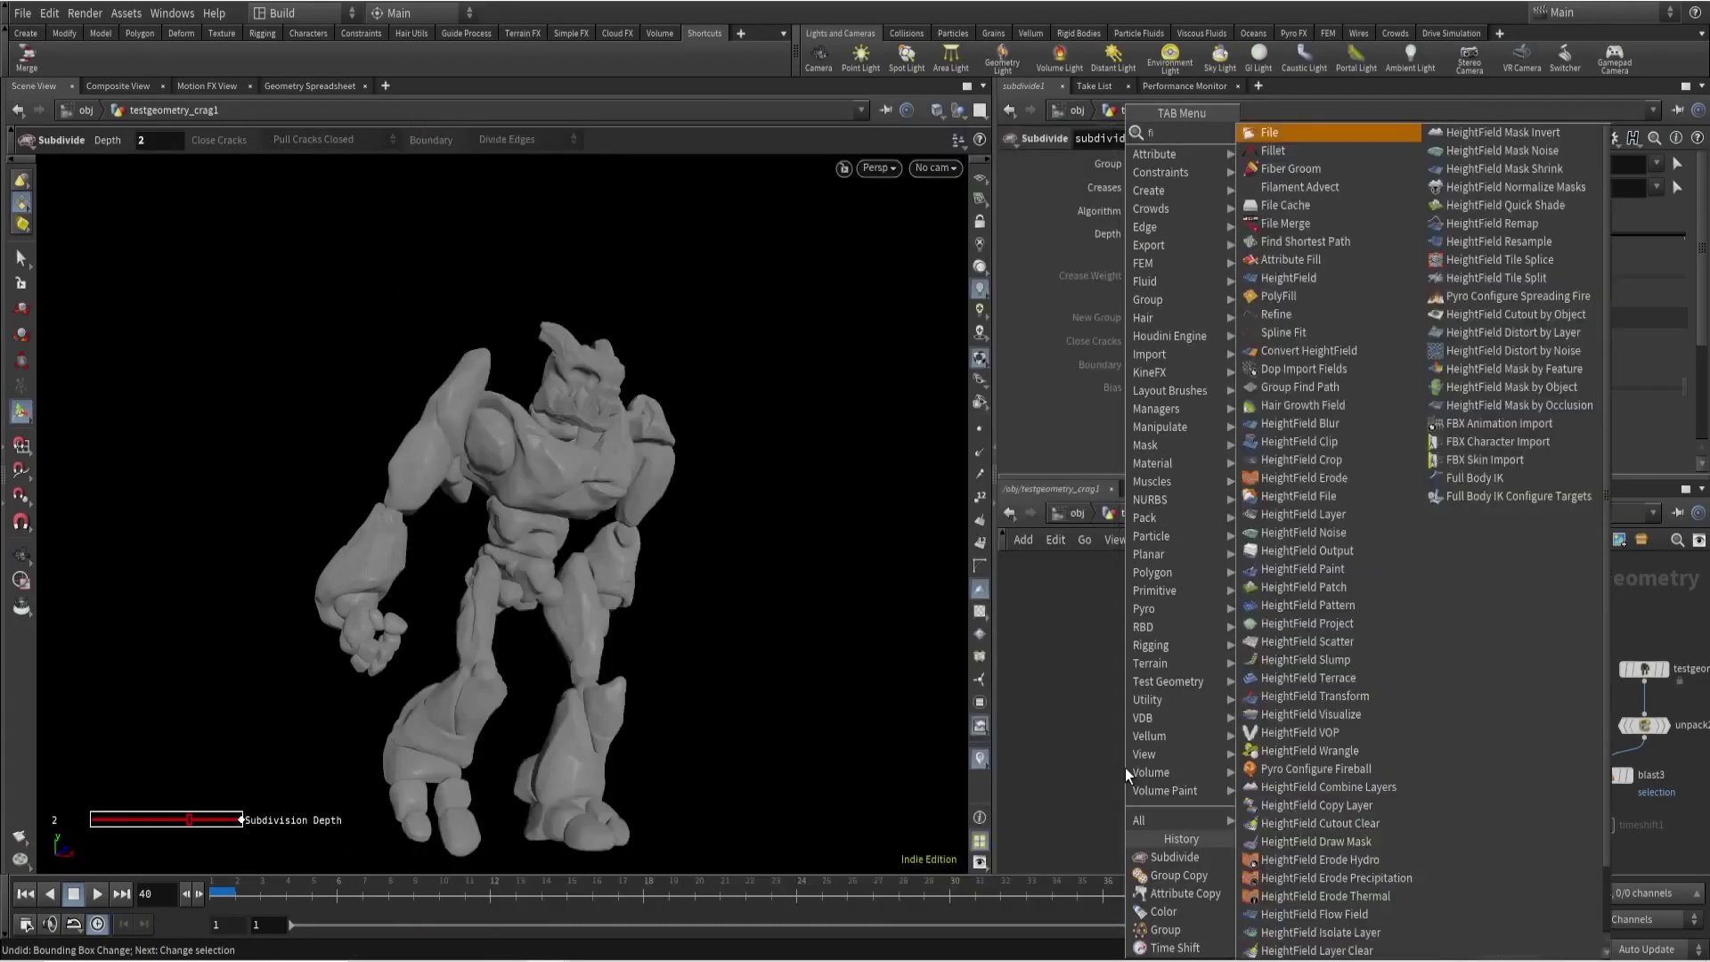
key(Down)
key(Return)
click(1142, 798)
drag(1175, 755, 1248, 700)
Rename the File Cache node filecache_v1 and enable Load from Disk.
double_click(1217, 797)
click(1270, 797)
key(BackSpace)
text(_vq)
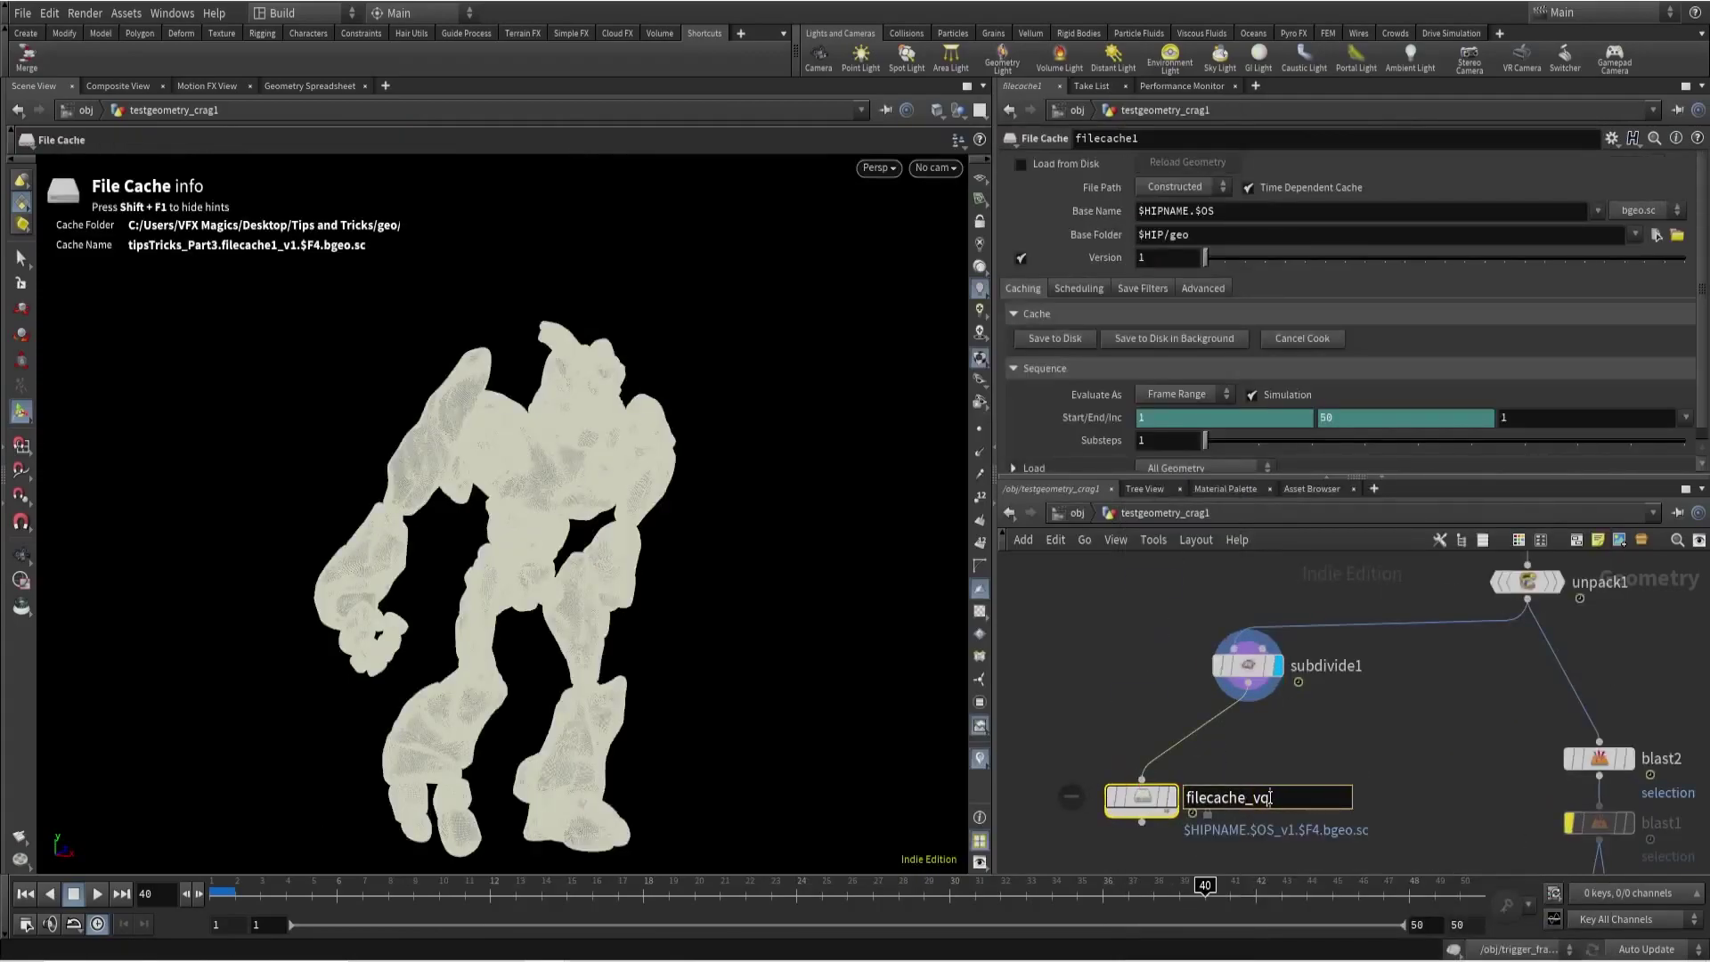
key(BackSpace)
text(1)
key(Return)
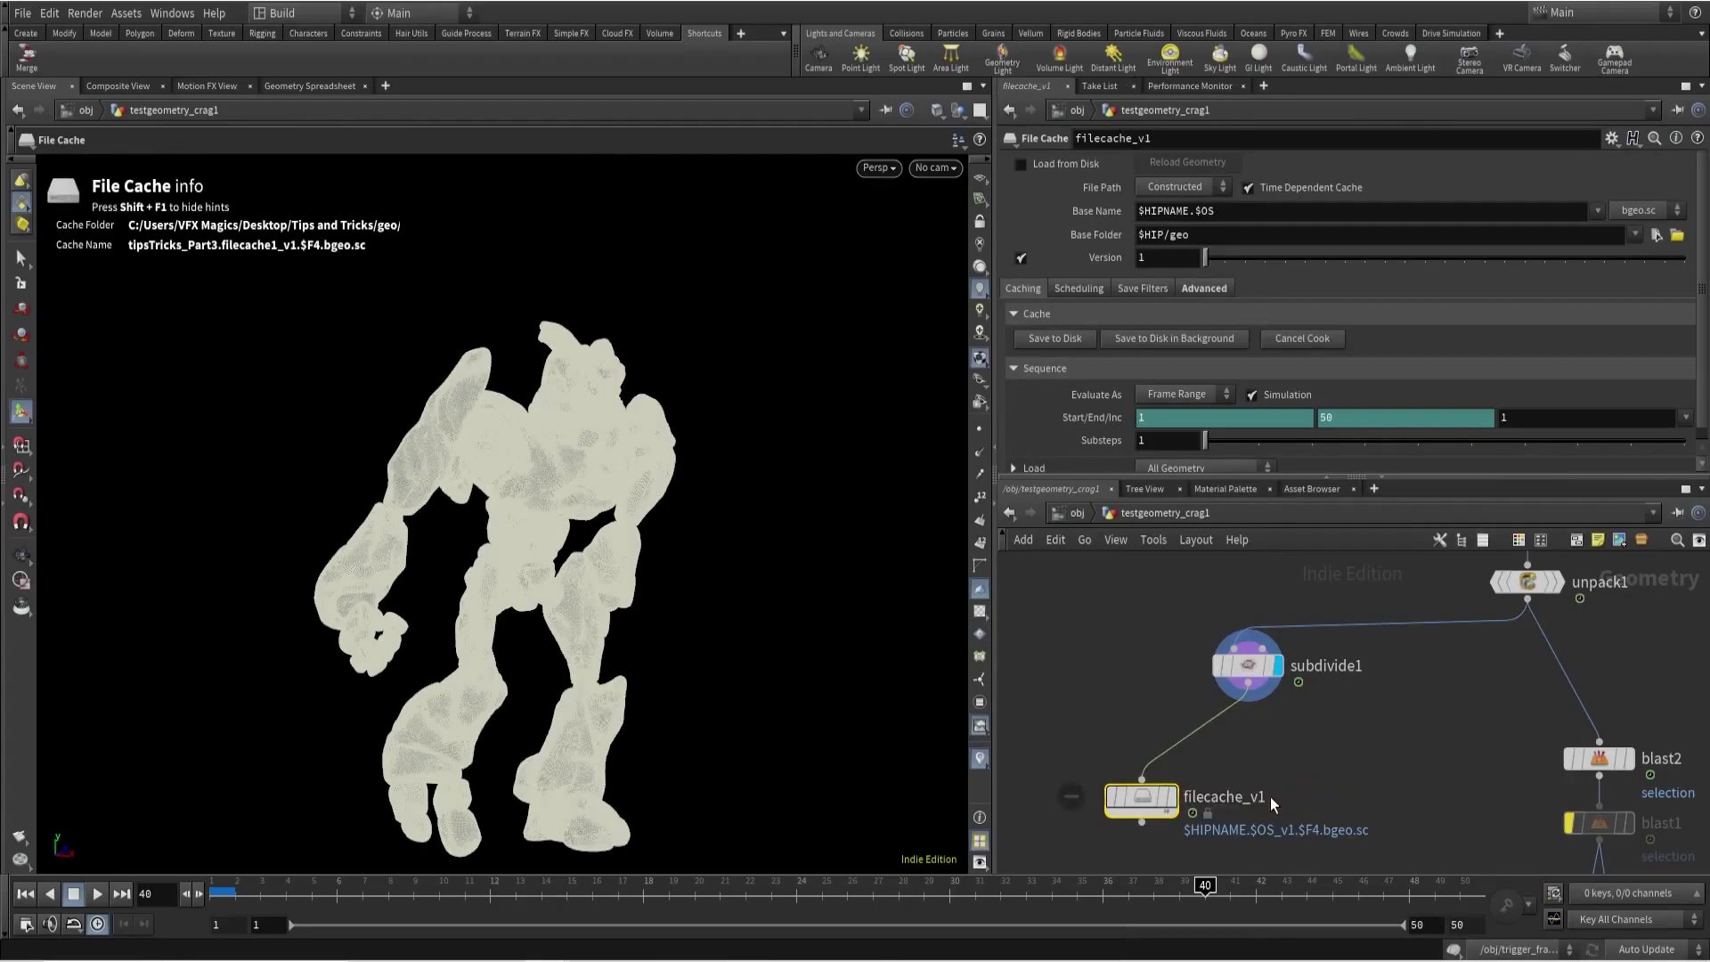
click(1020, 164)
Add a Null node and line it up directly under filecache_v1.
mouse_move(1162, 804)
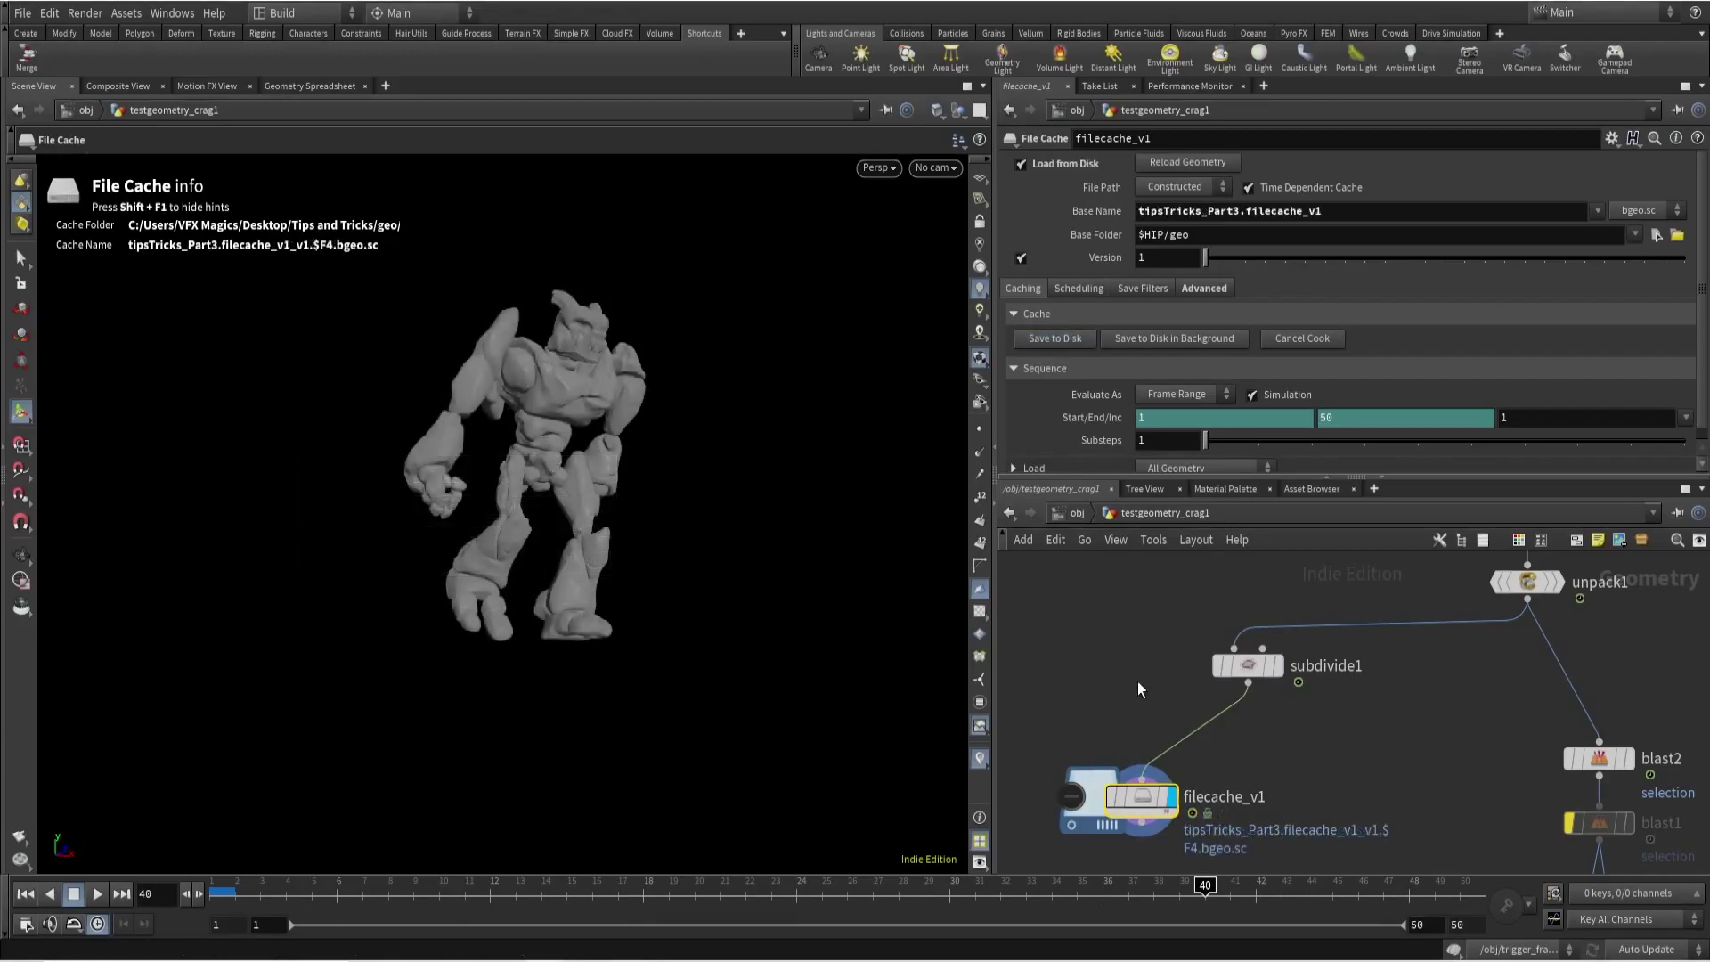
middle_drag(1093, 705, 1172, 606)
key(Tab)
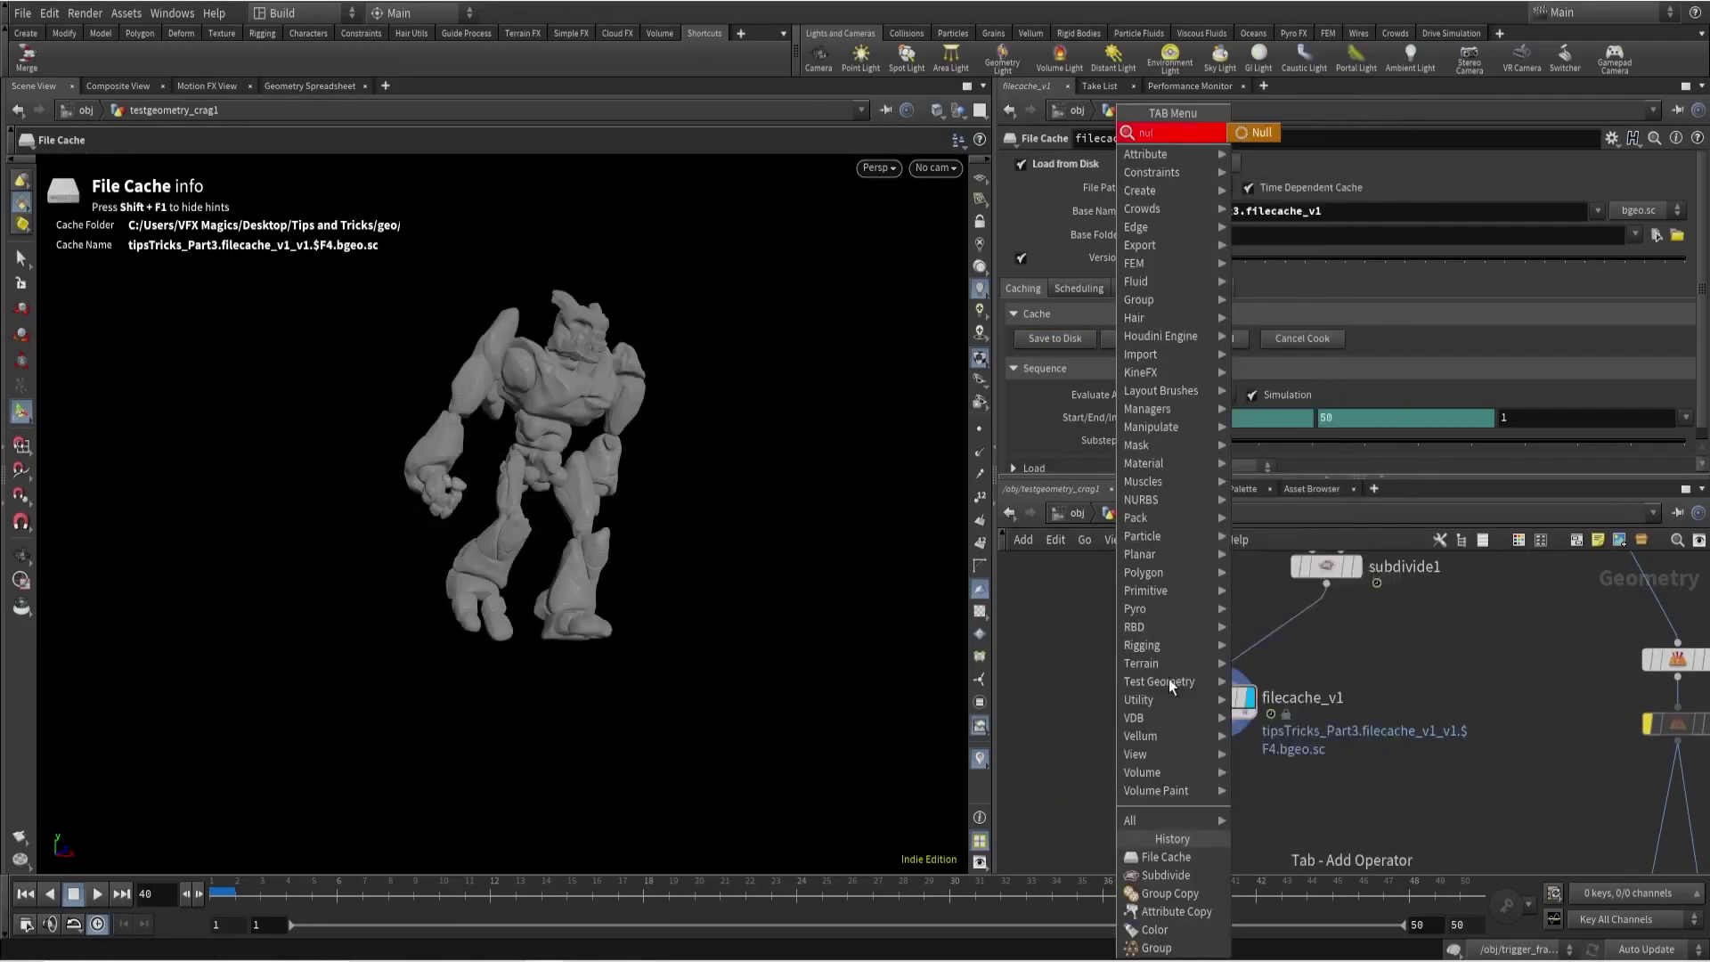
click(1184, 791)
click(1184, 842)
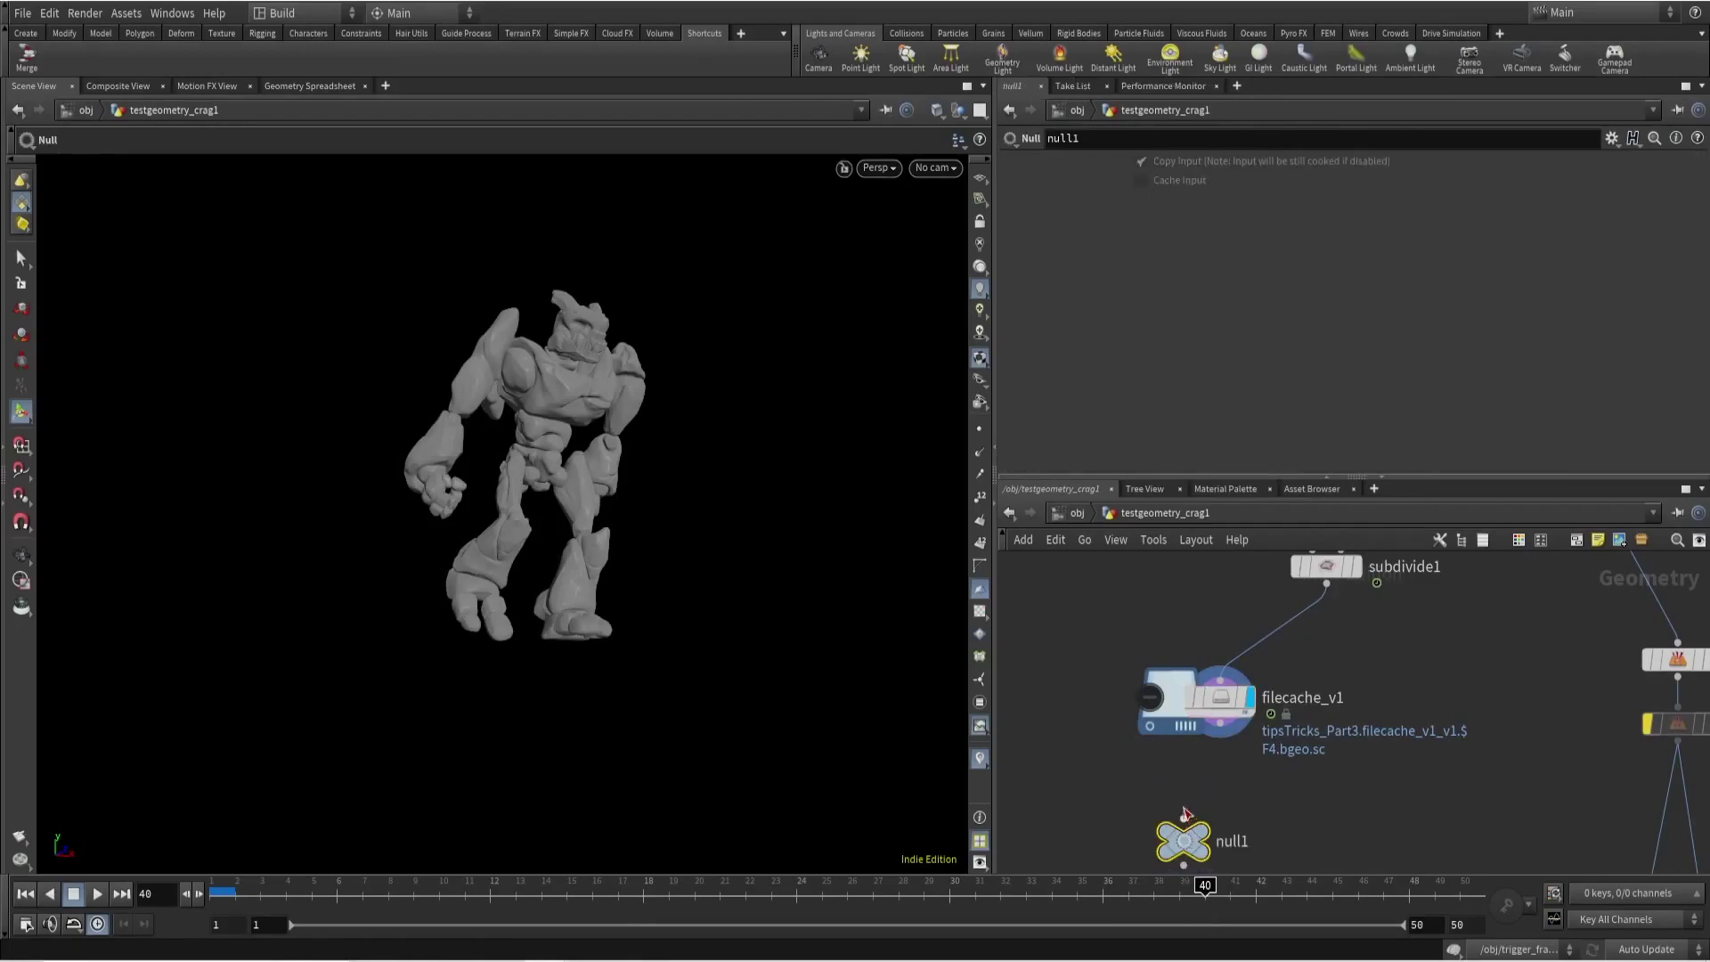
middle_drag(1120, 821, 1128, 718)
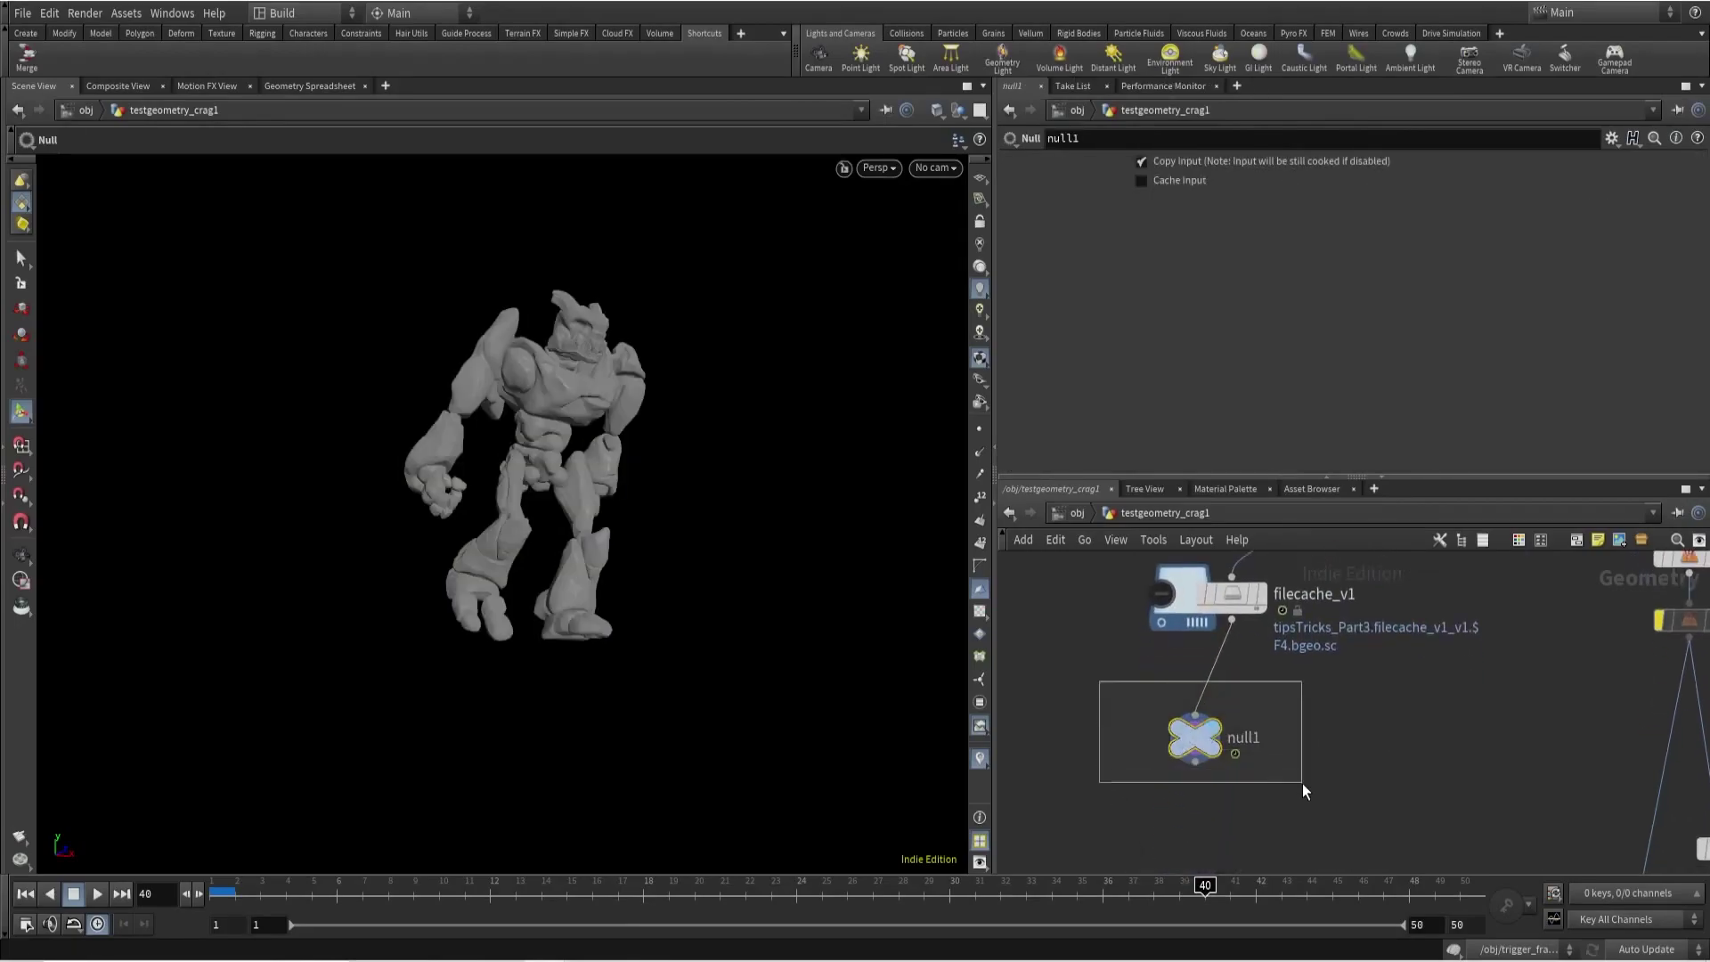
drag(1224, 747, 1272, 752)
Rename the null to geoIN and scrub back to the early frames.
double_click(1272, 753)
text(geoIN)
key(Return)
middle_drag(1279, 745, 1458, 597)
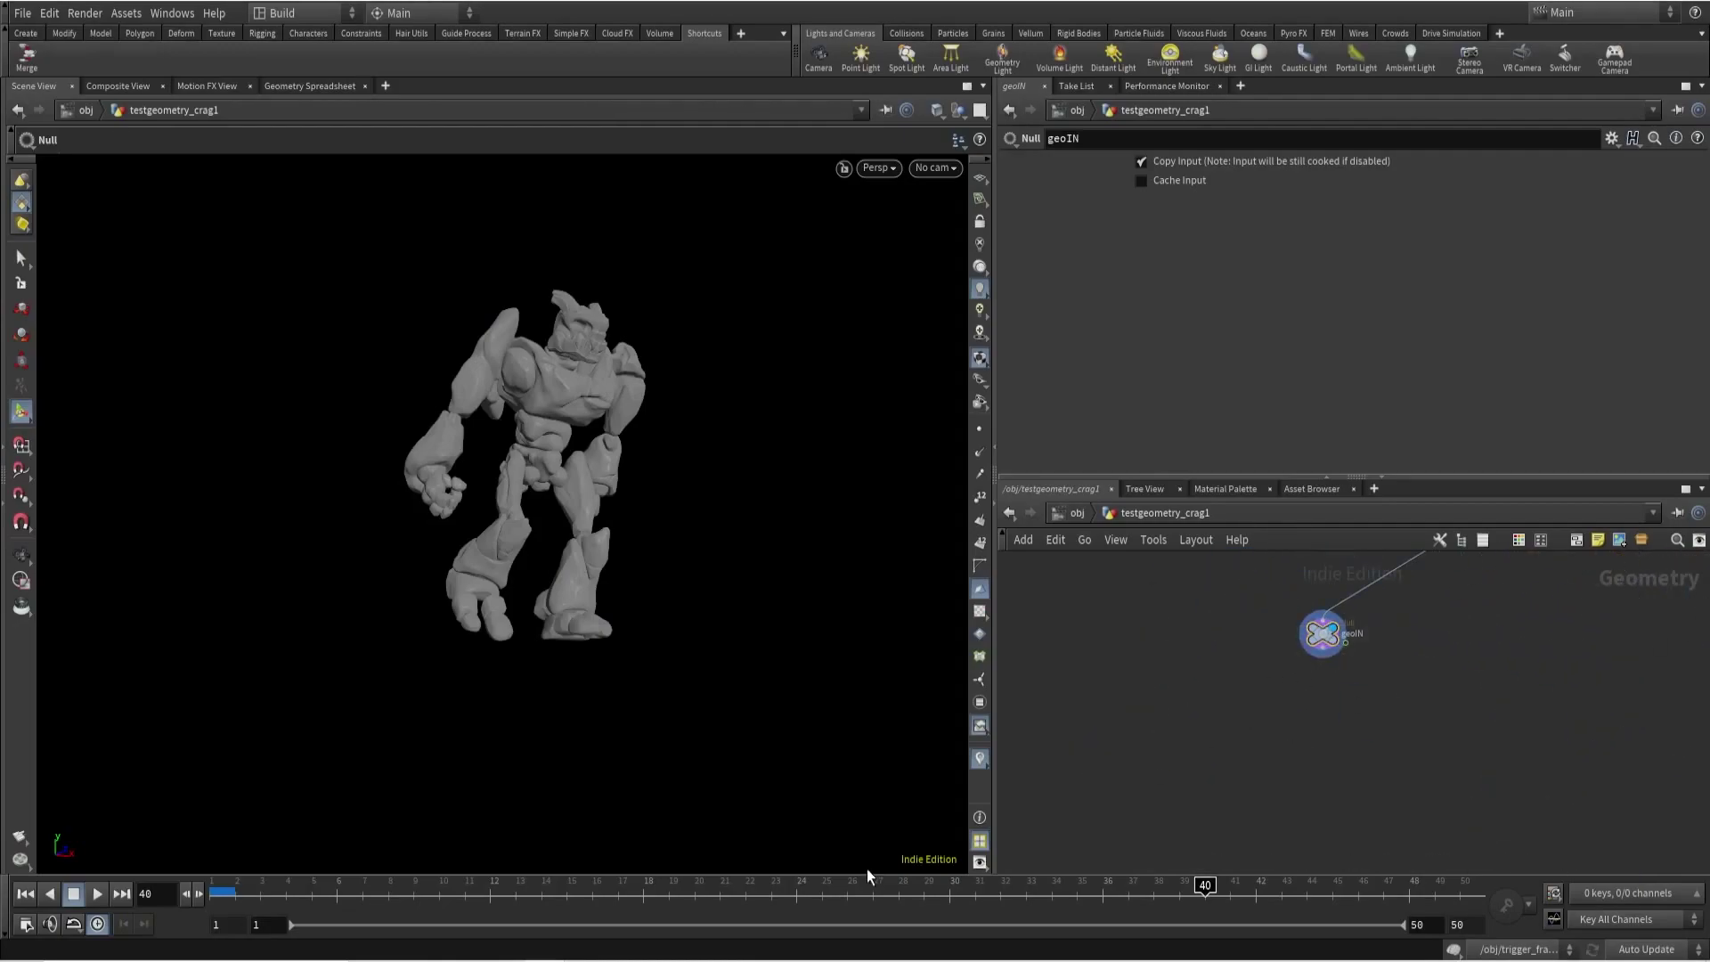
drag(416, 891, 695, 889)
Play the animation to frame 31, stop it, and switch to the Performance Monitor.
click(97, 893)
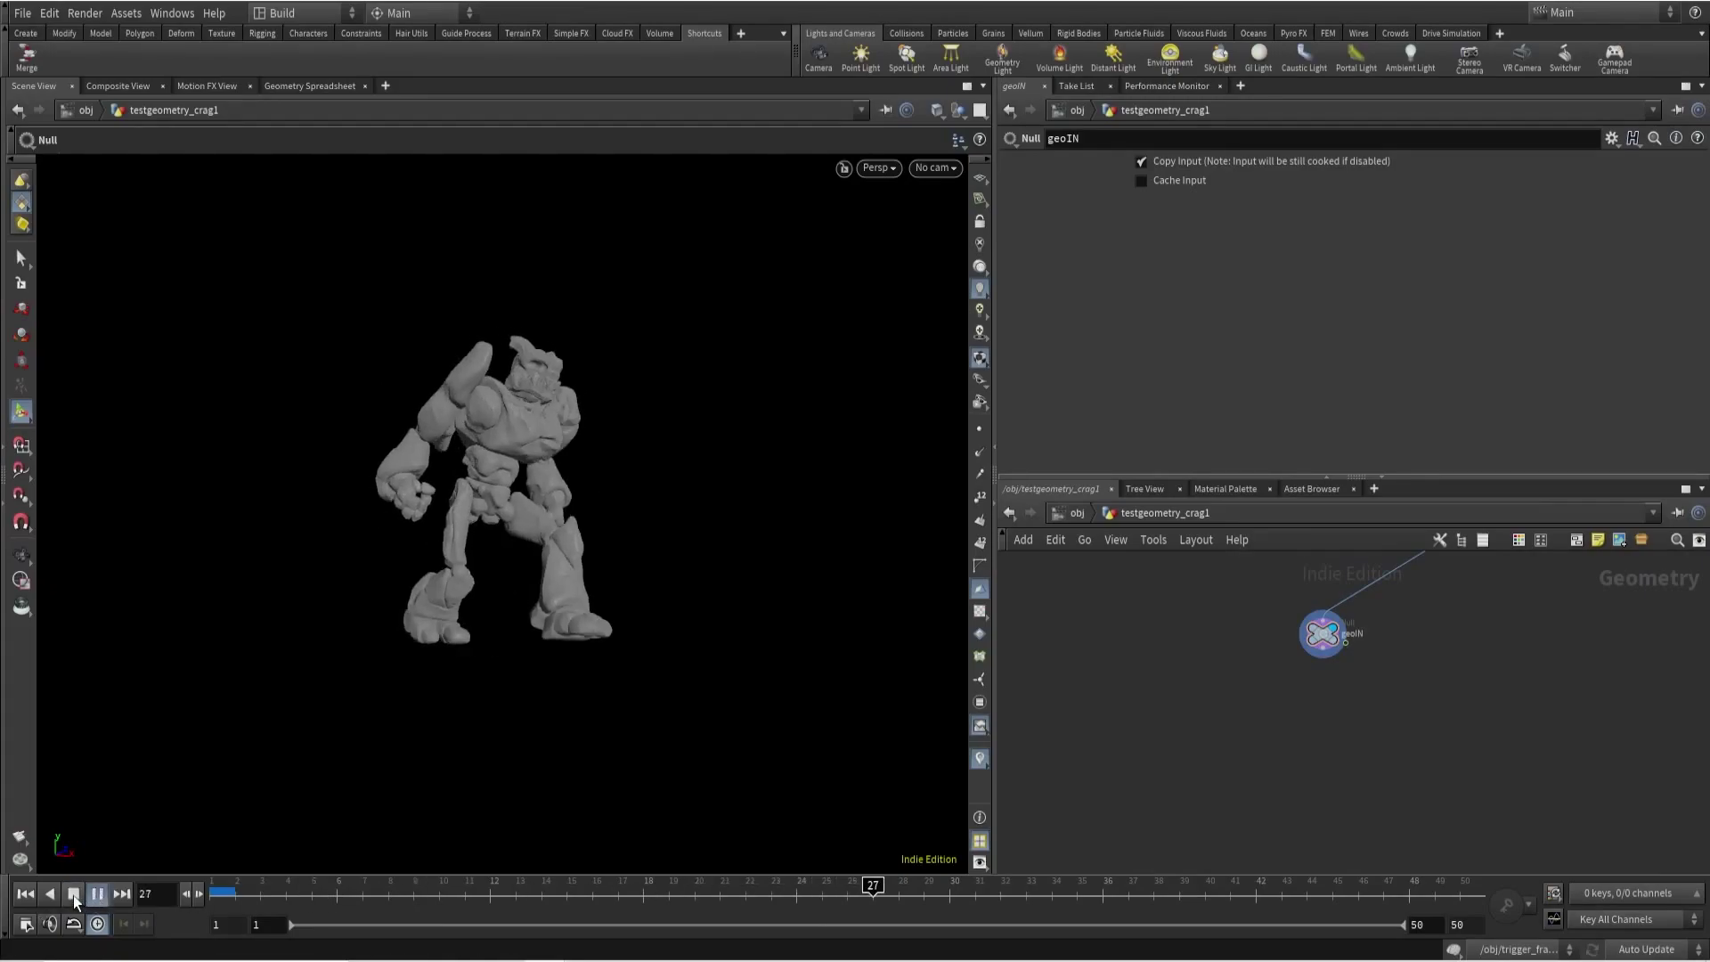
click(73, 894)
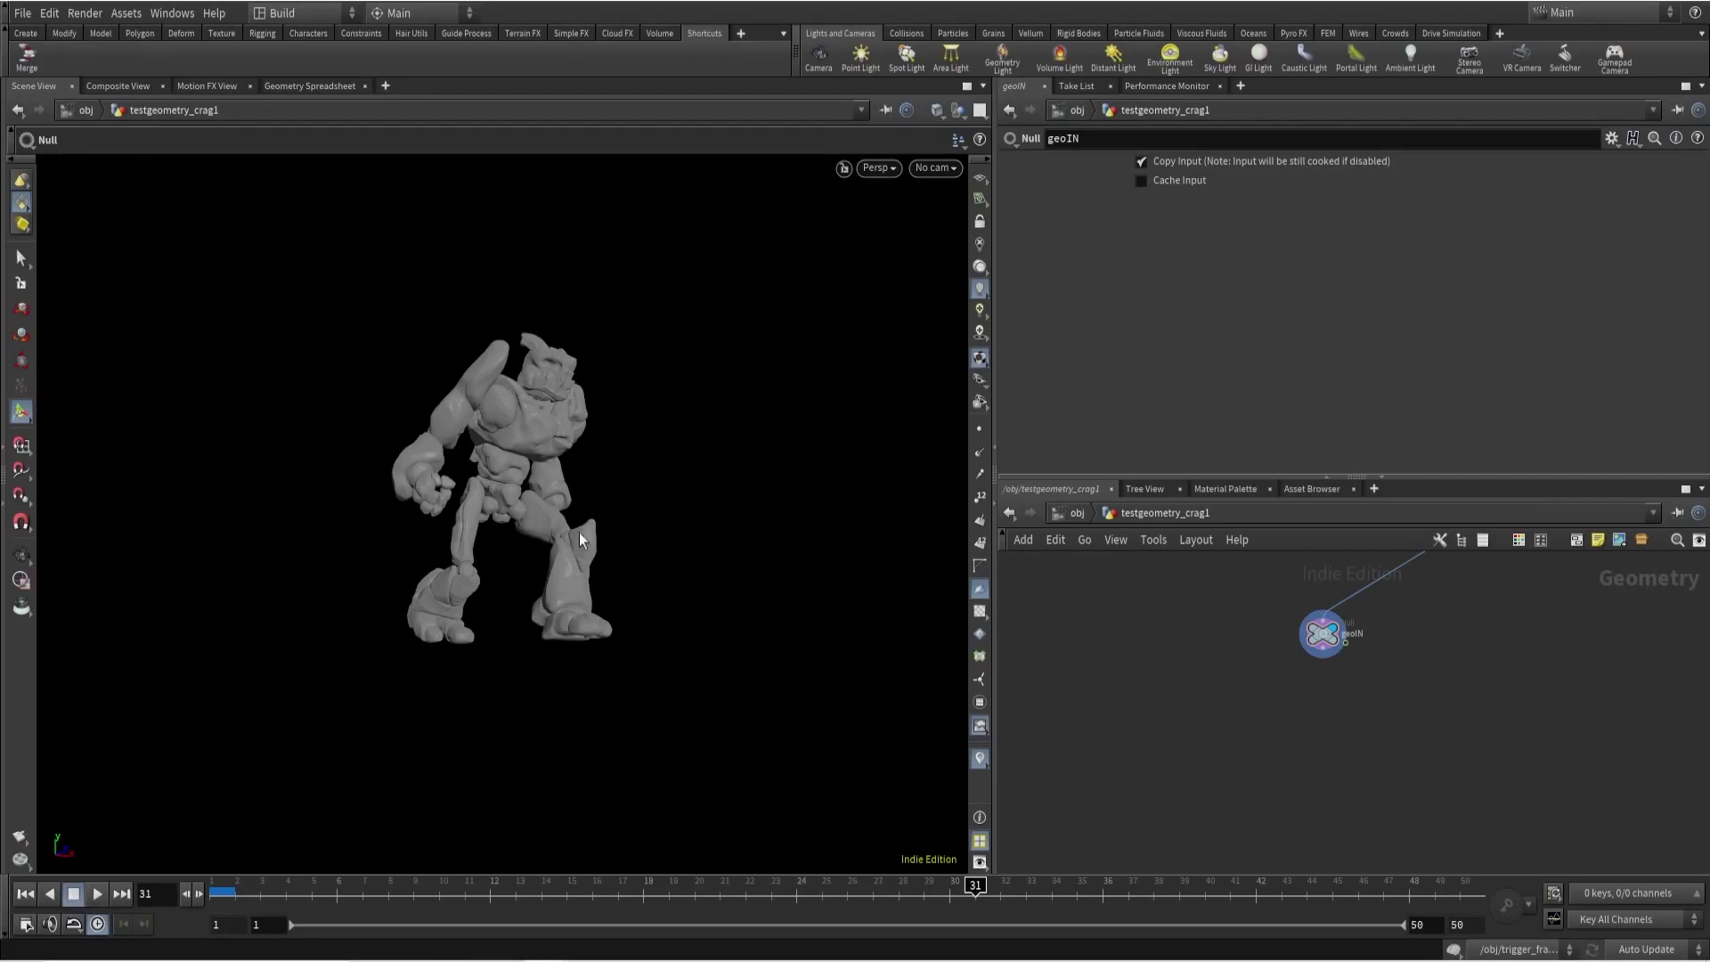
click(1161, 87)
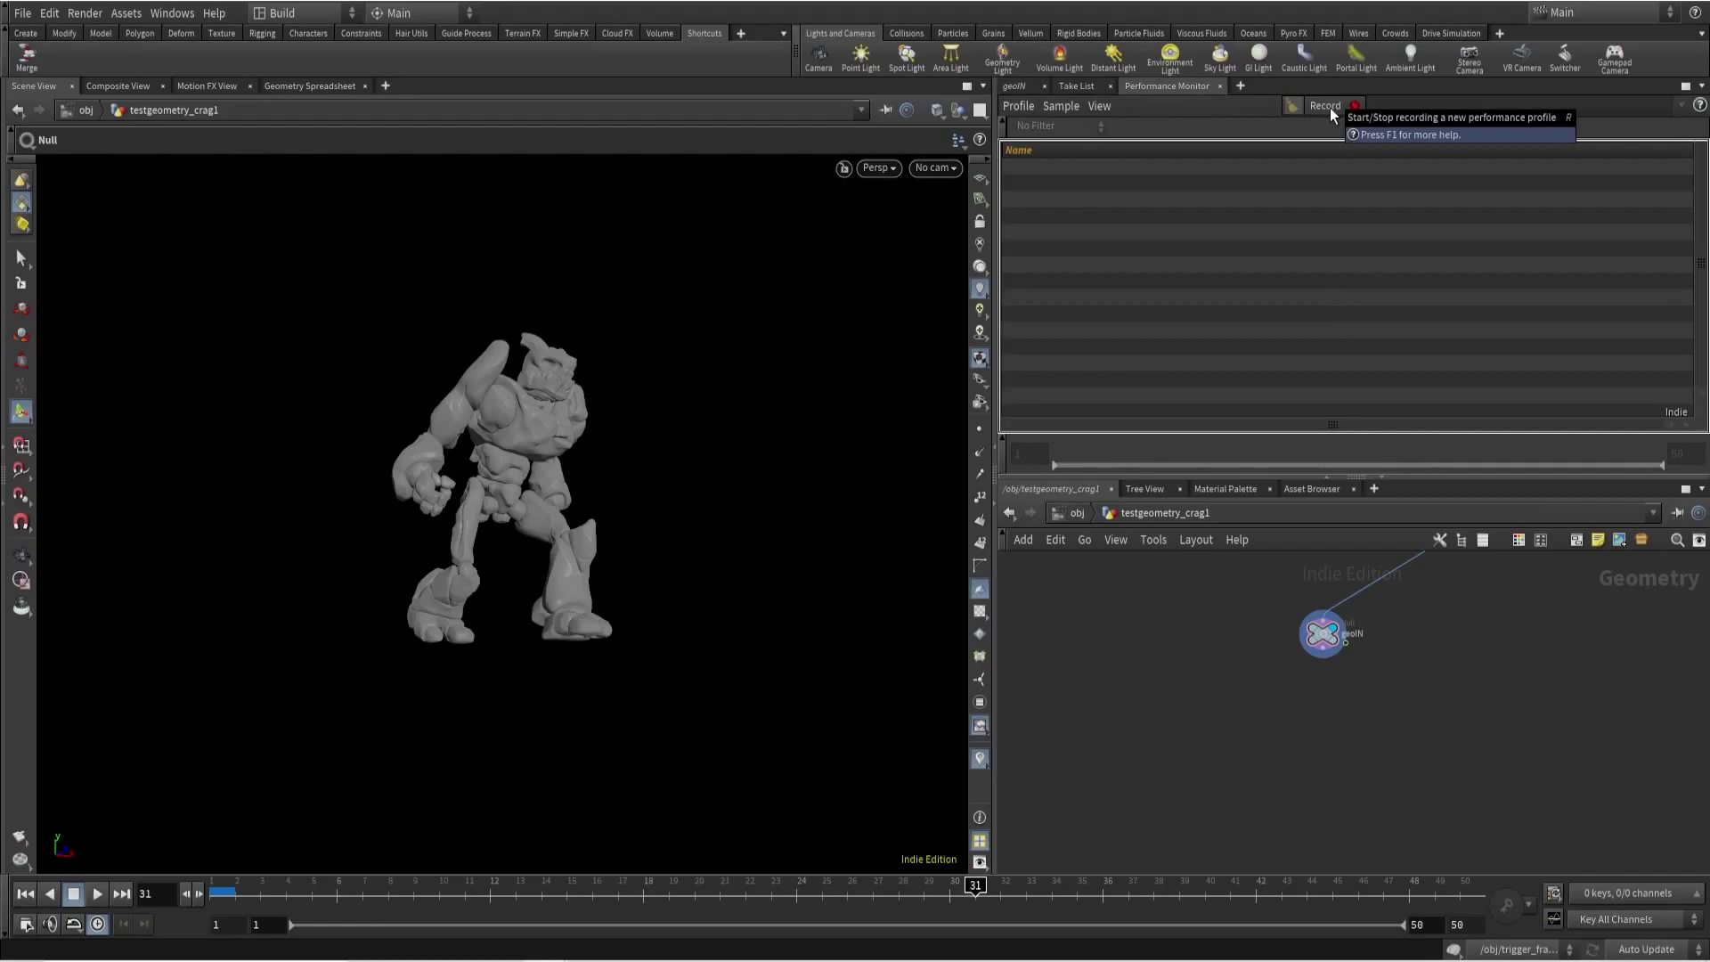
At frame 10, record a one-frame performance profile and collapse its statistics to the total.
click(439, 891)
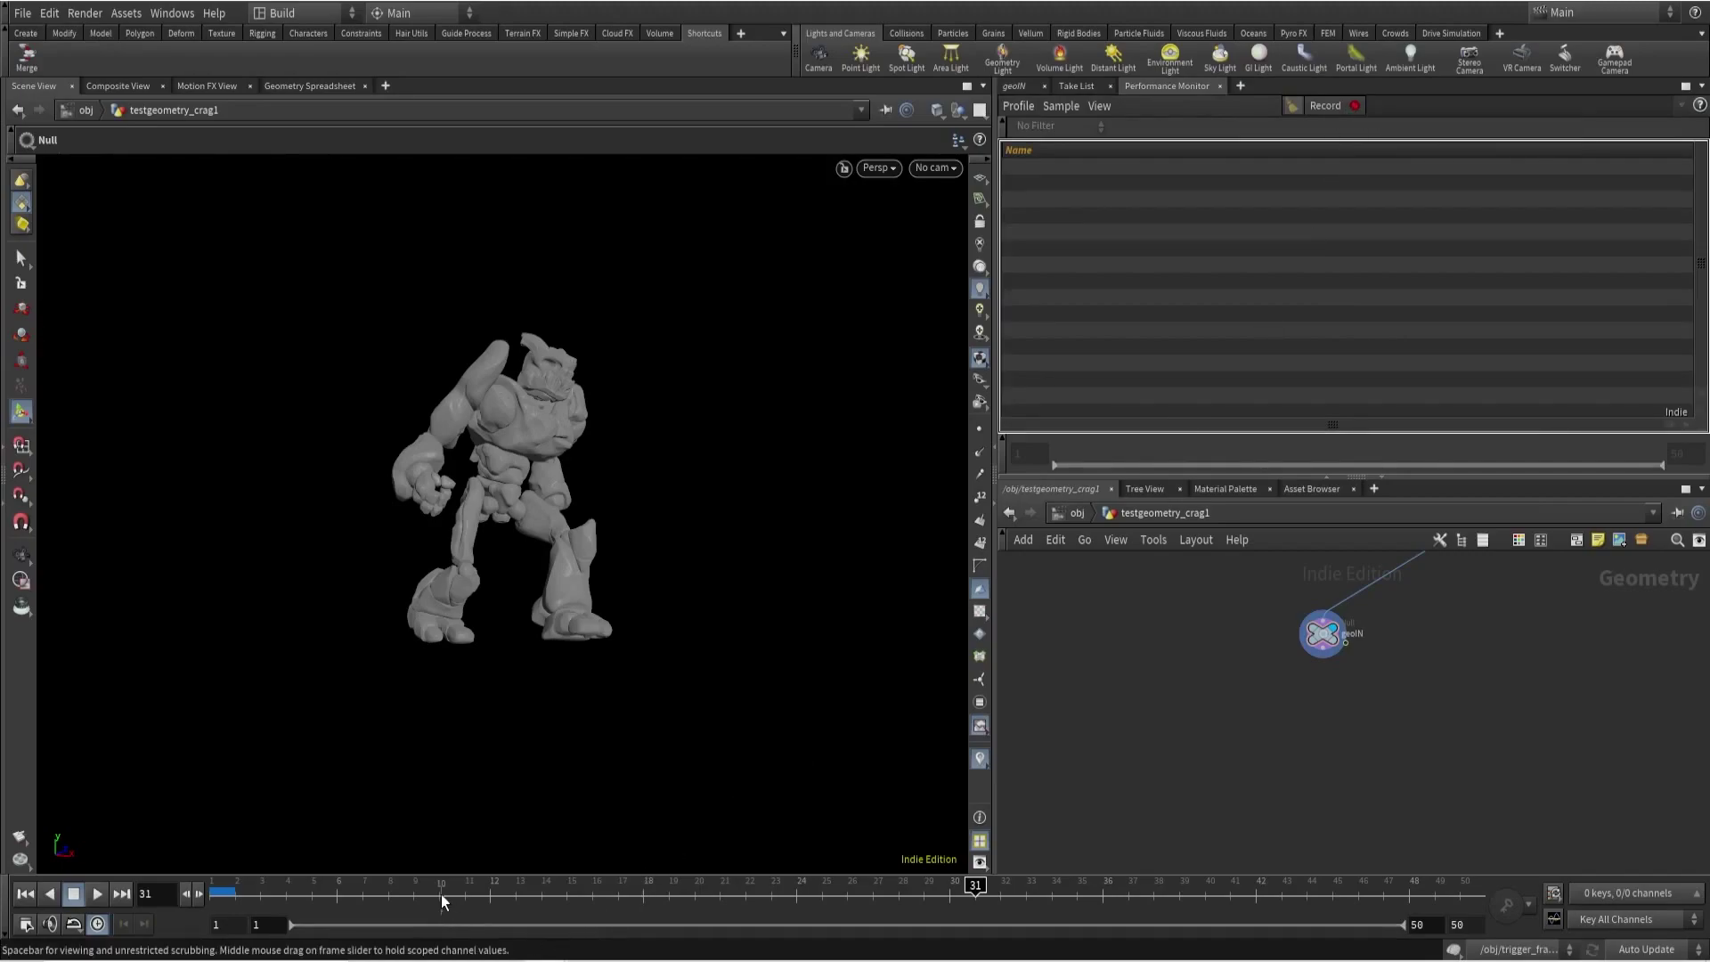
click(1327, 106)
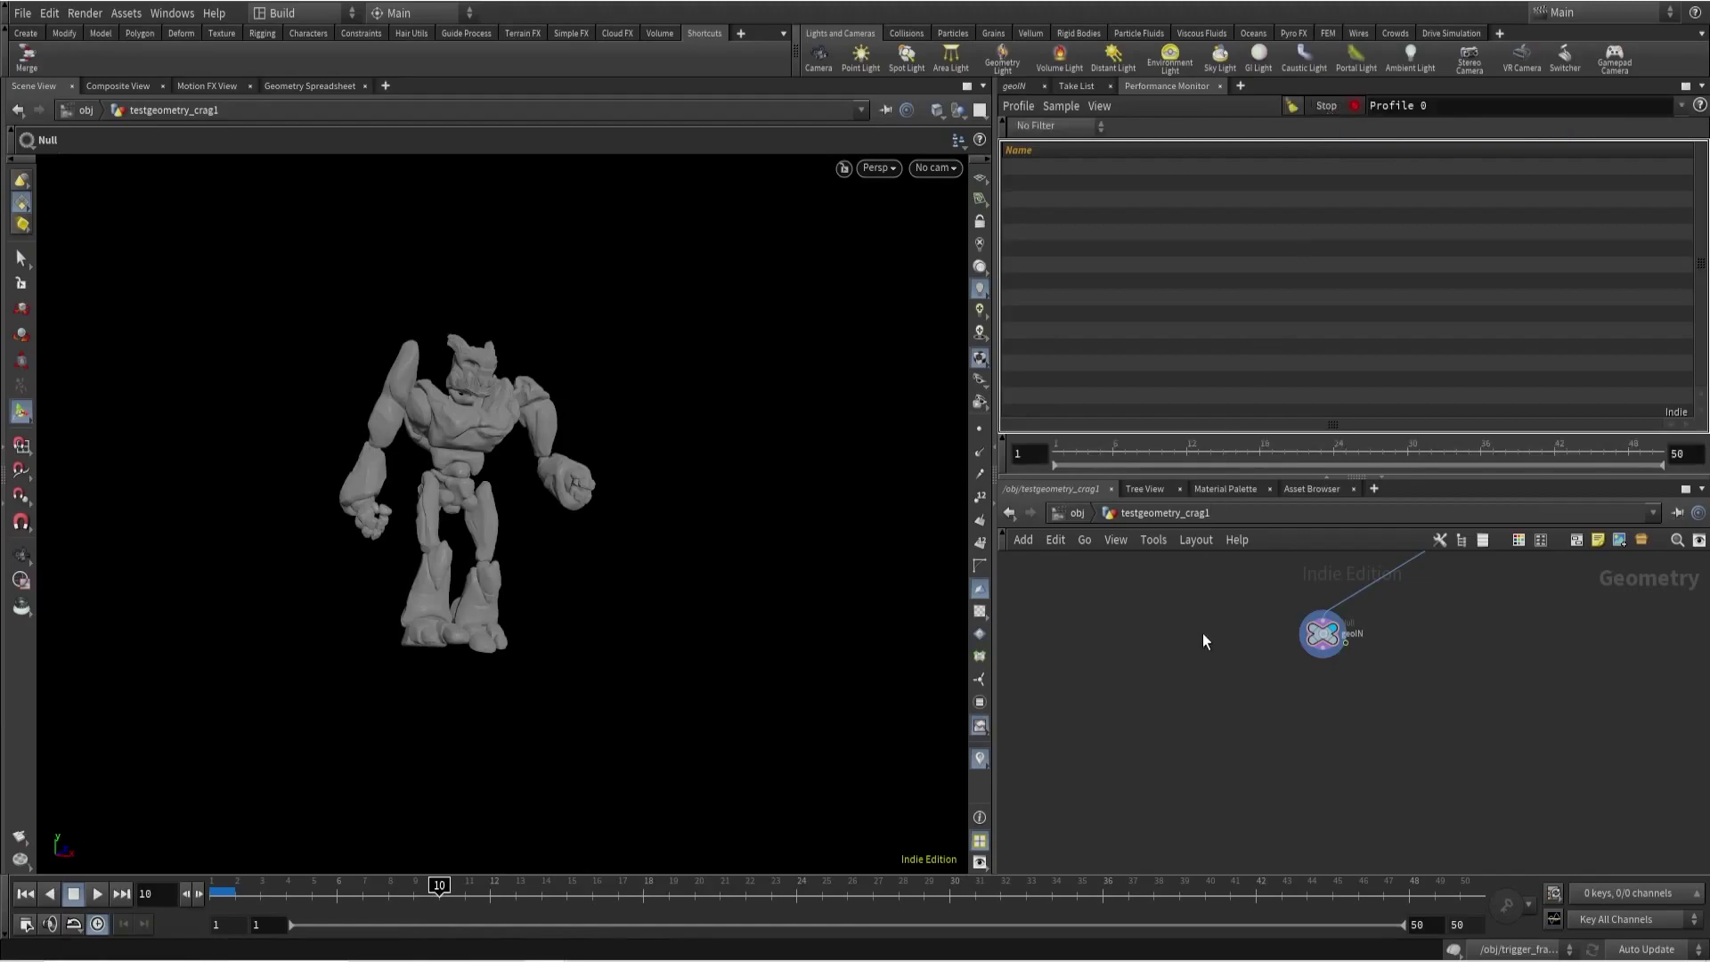
key(Return)
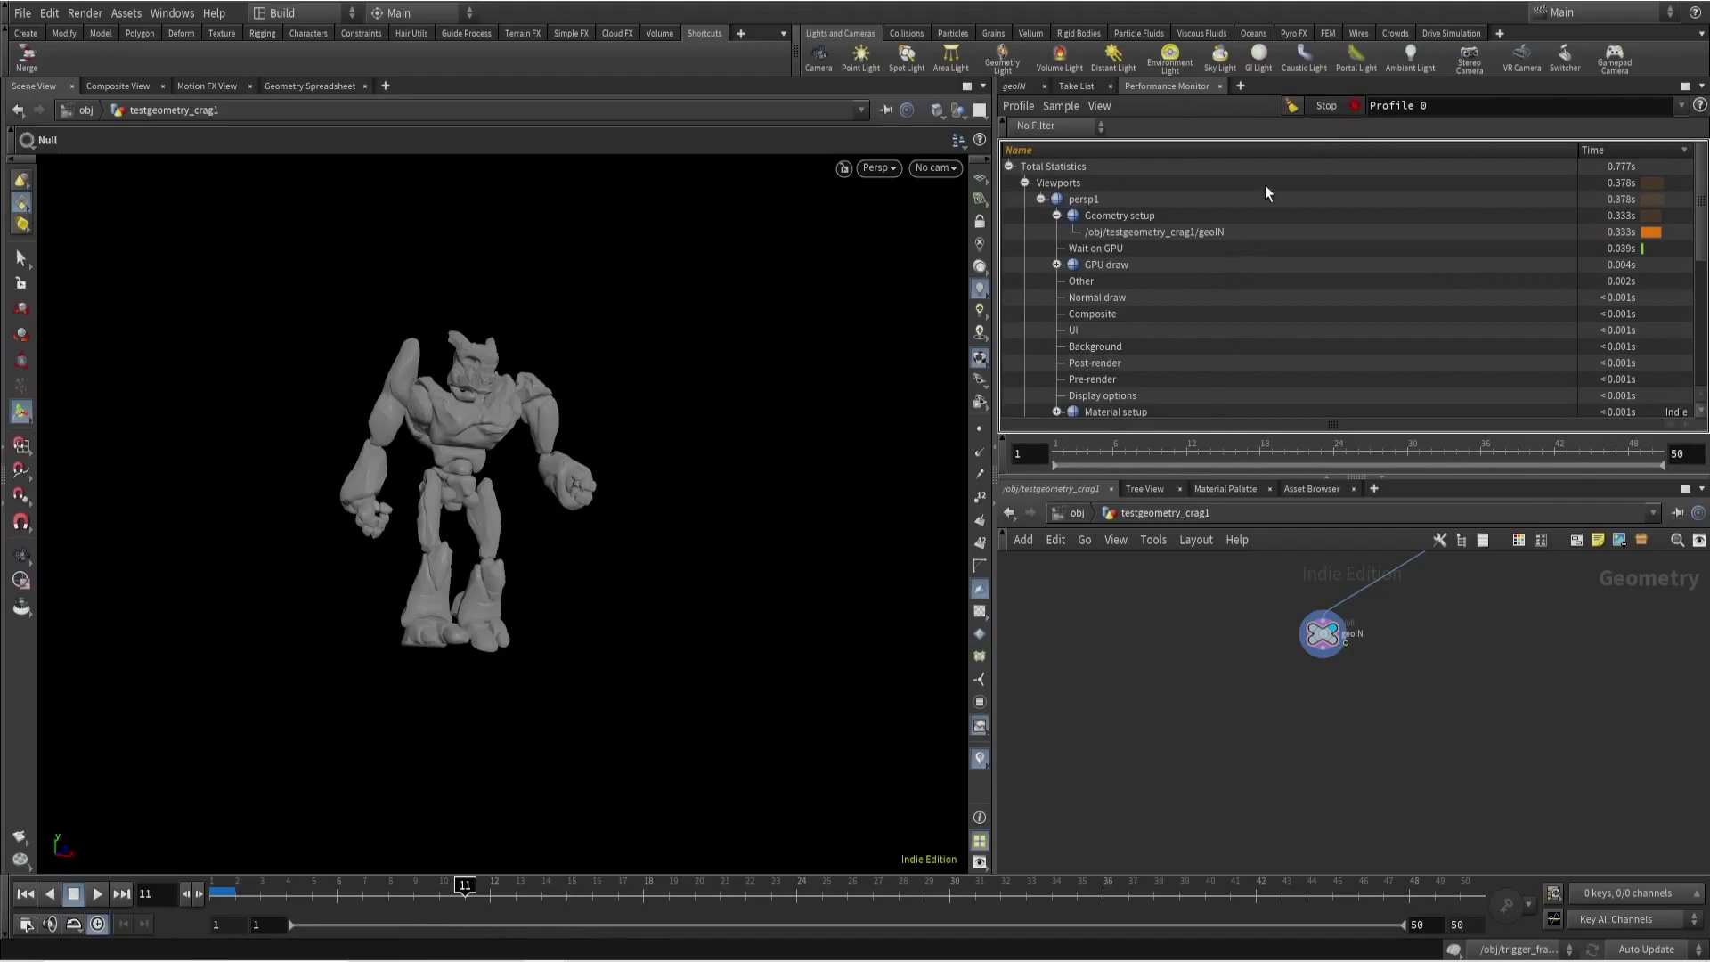
click(1329, 107)
click(1009, 167)
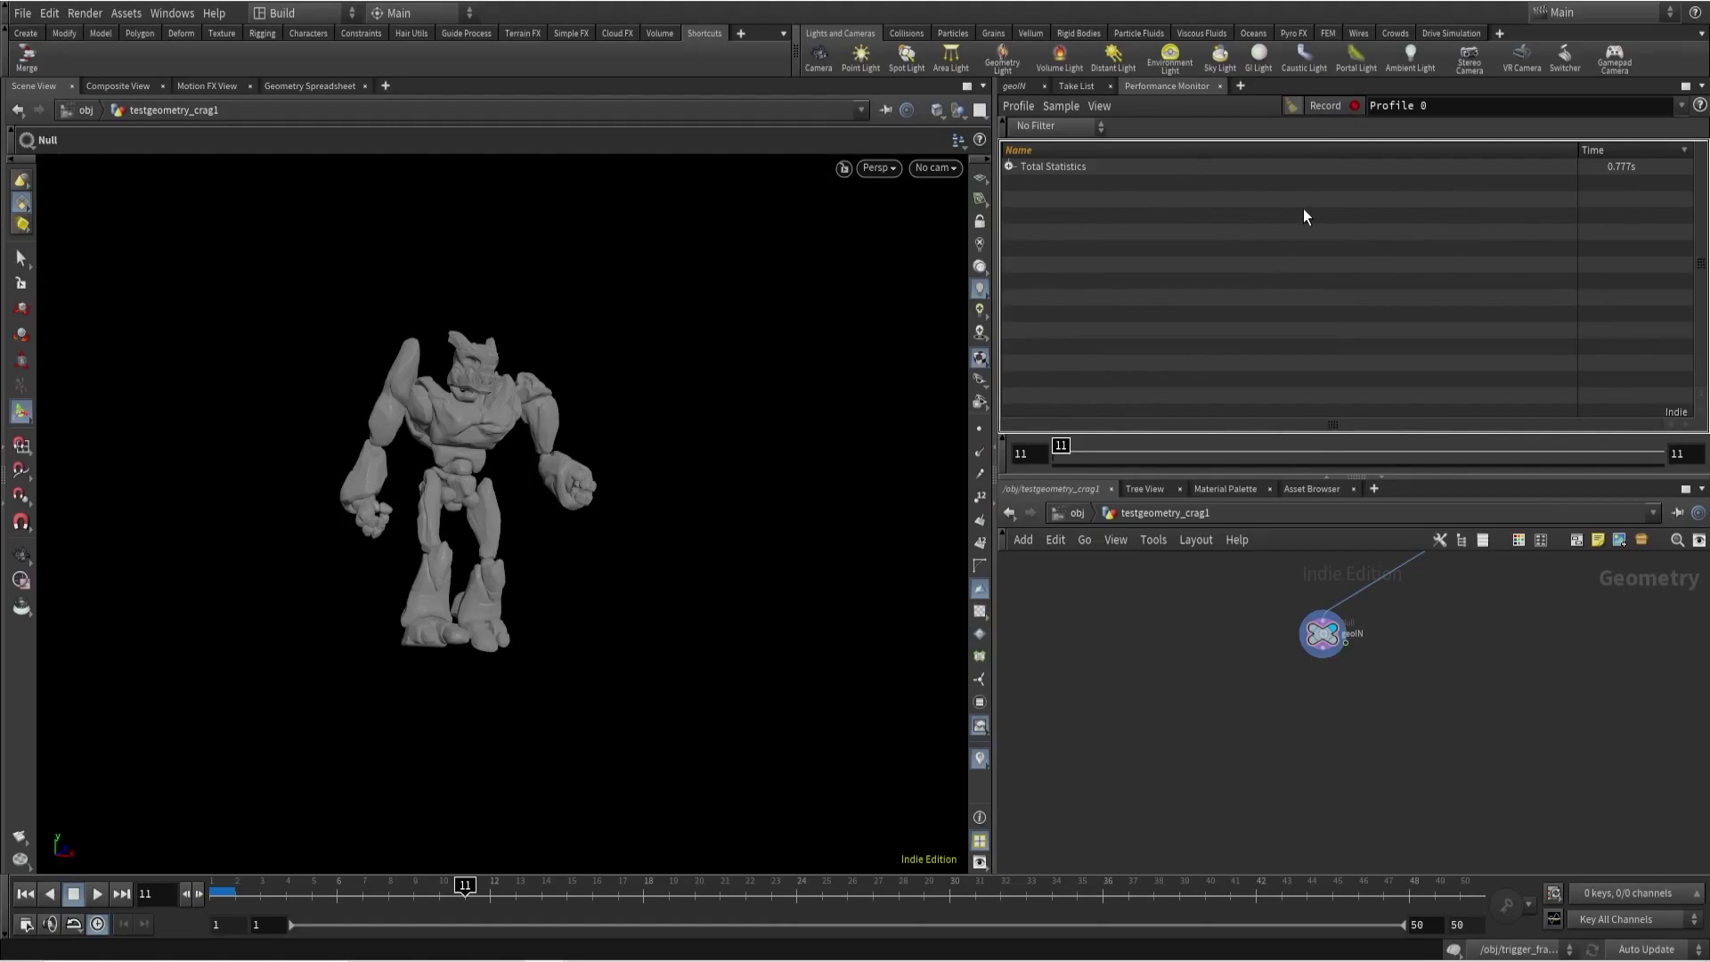
Record Profile 1 (0.712s total), collapse it, and select filecache_v1.
click(1325, 105)
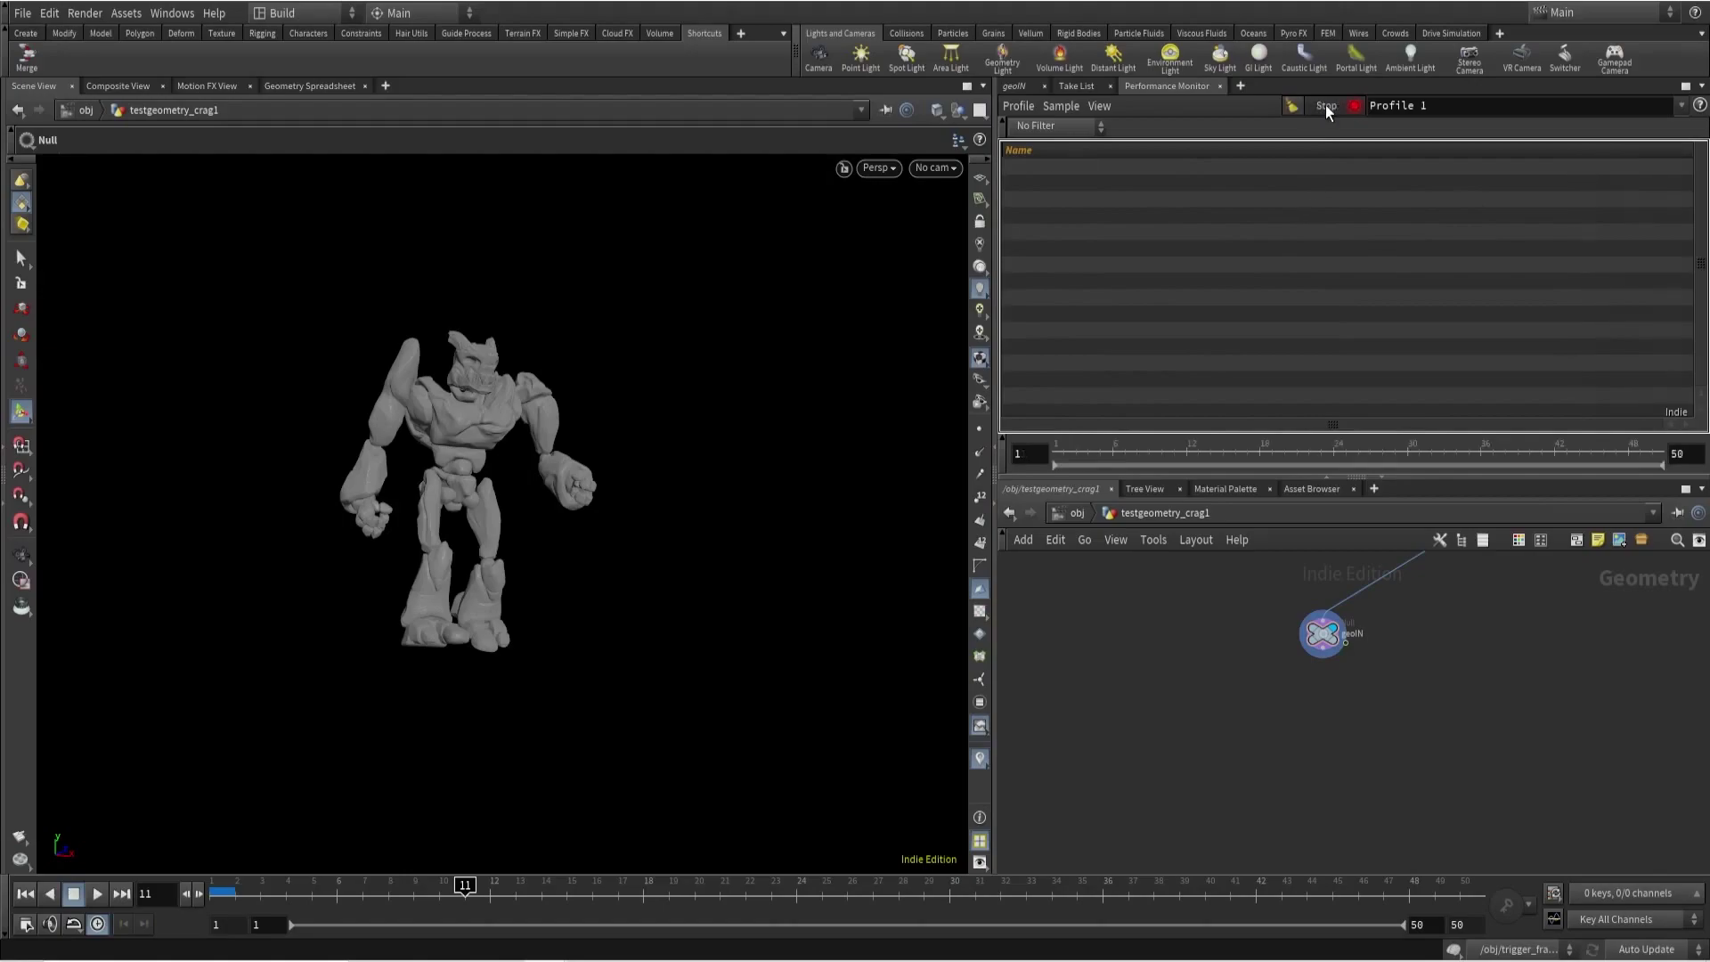
click(1325, 105)
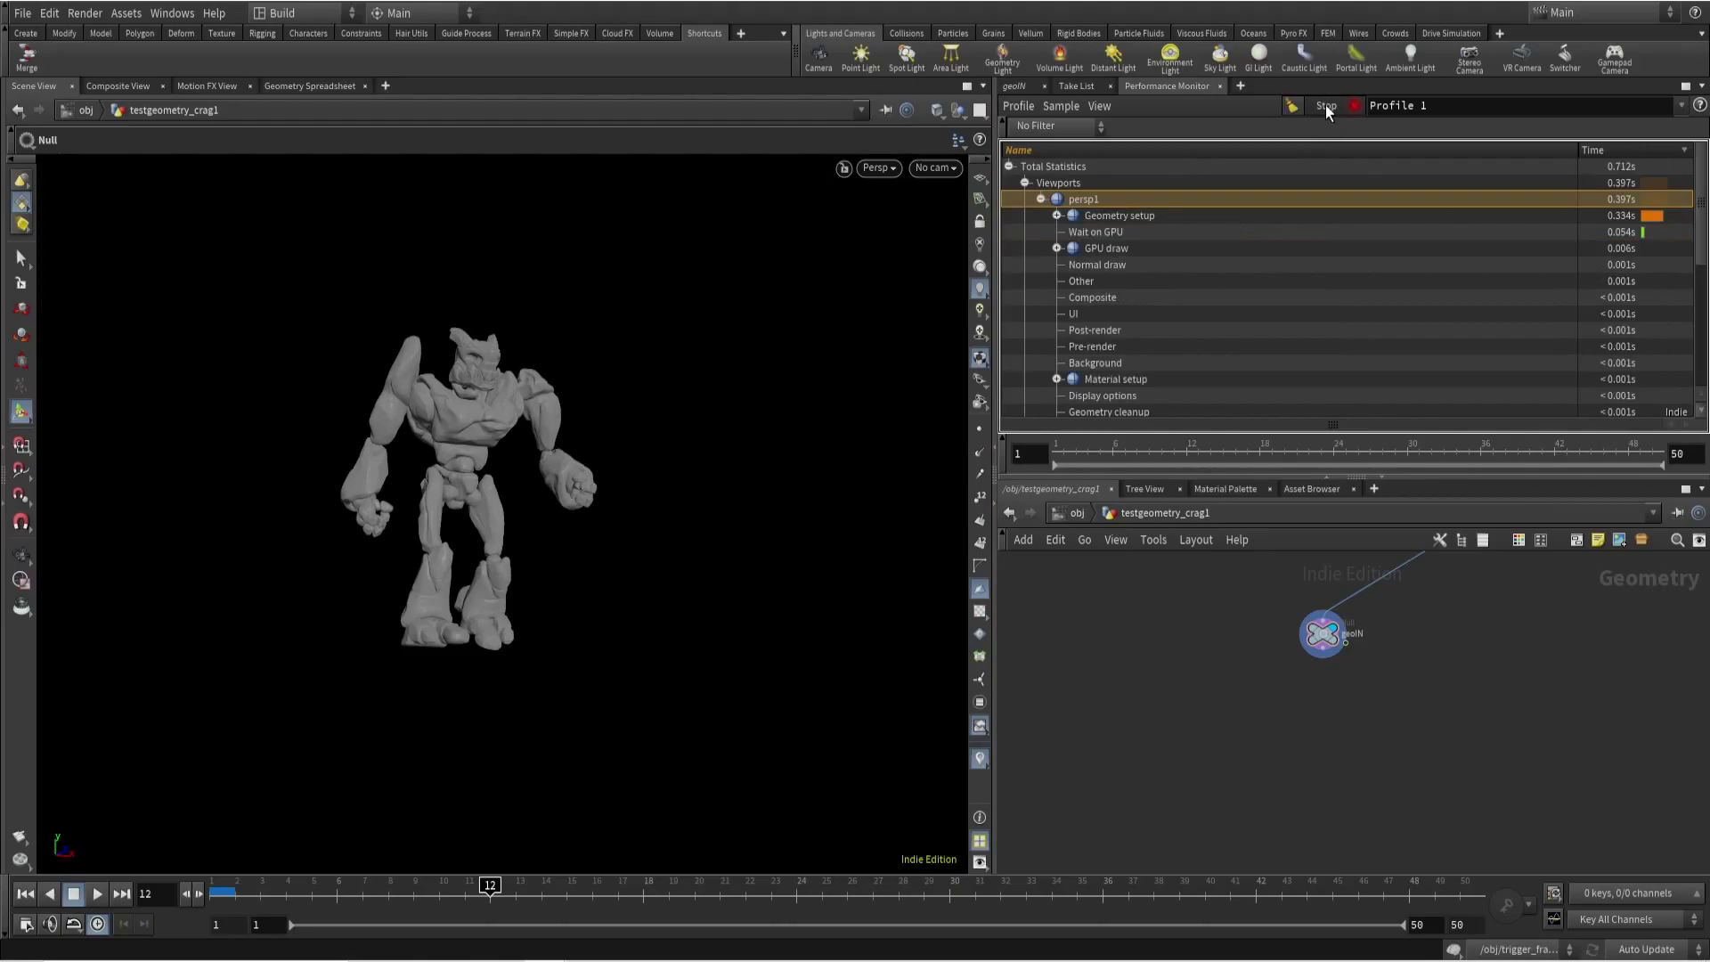
click(1010, 166)
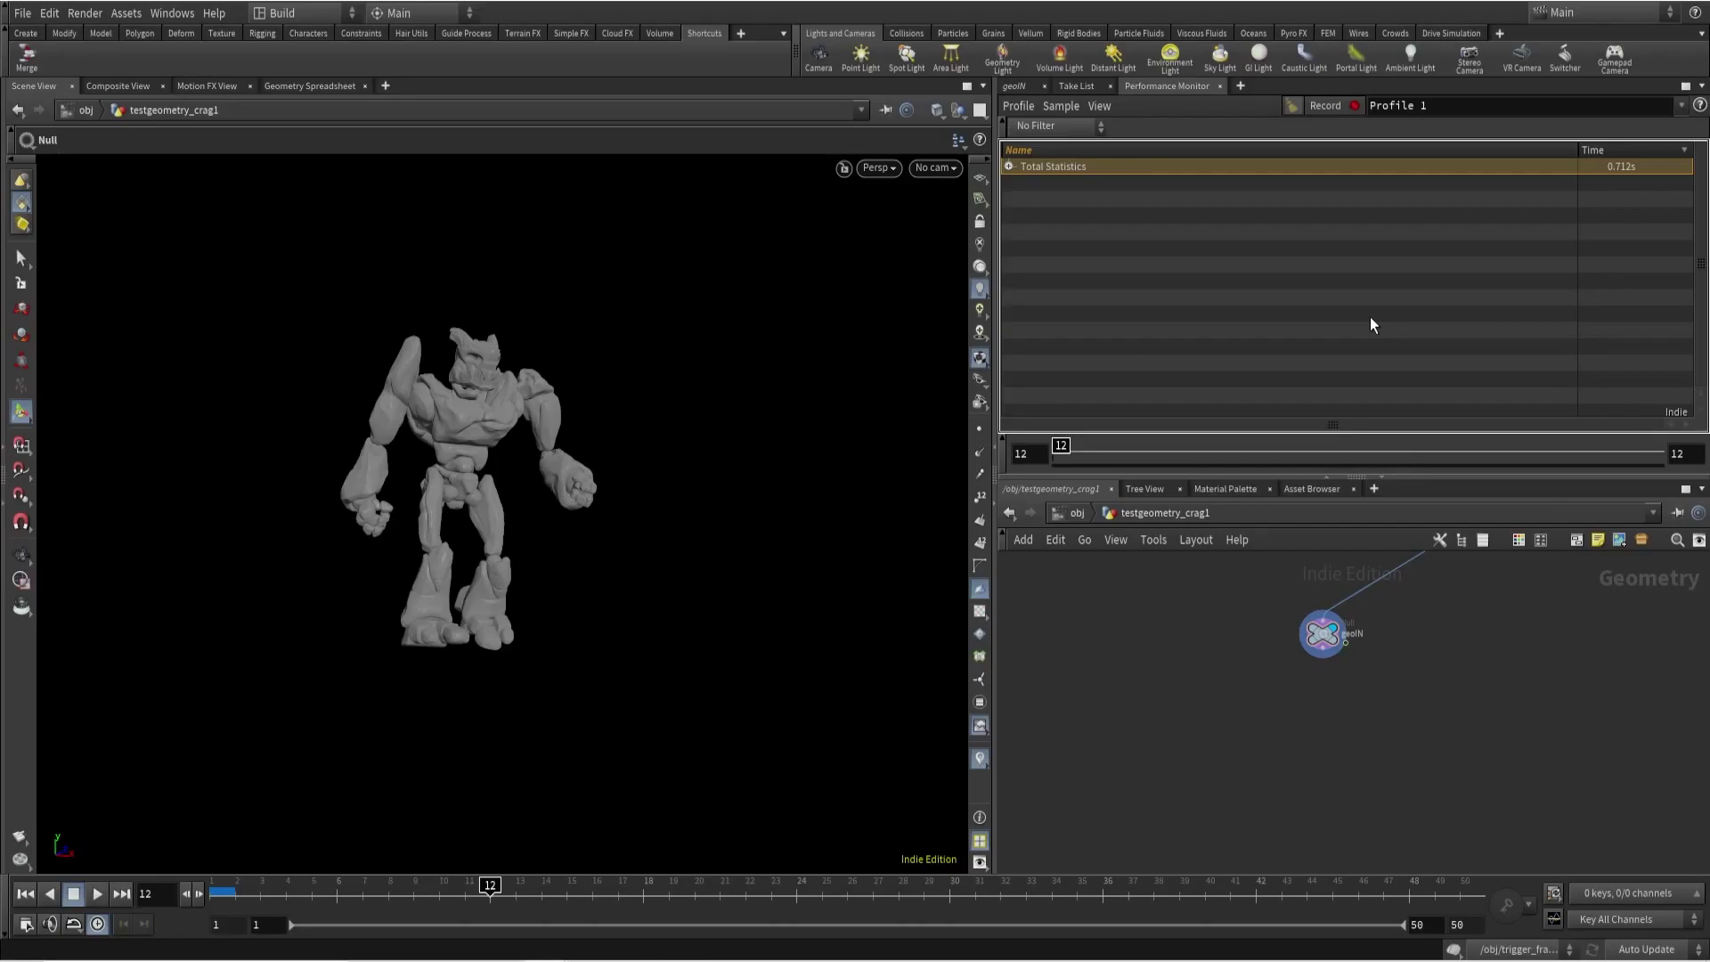
middle_drag(1527, 698, 1338, 652)
drag(1429, 654, 1495, 692)
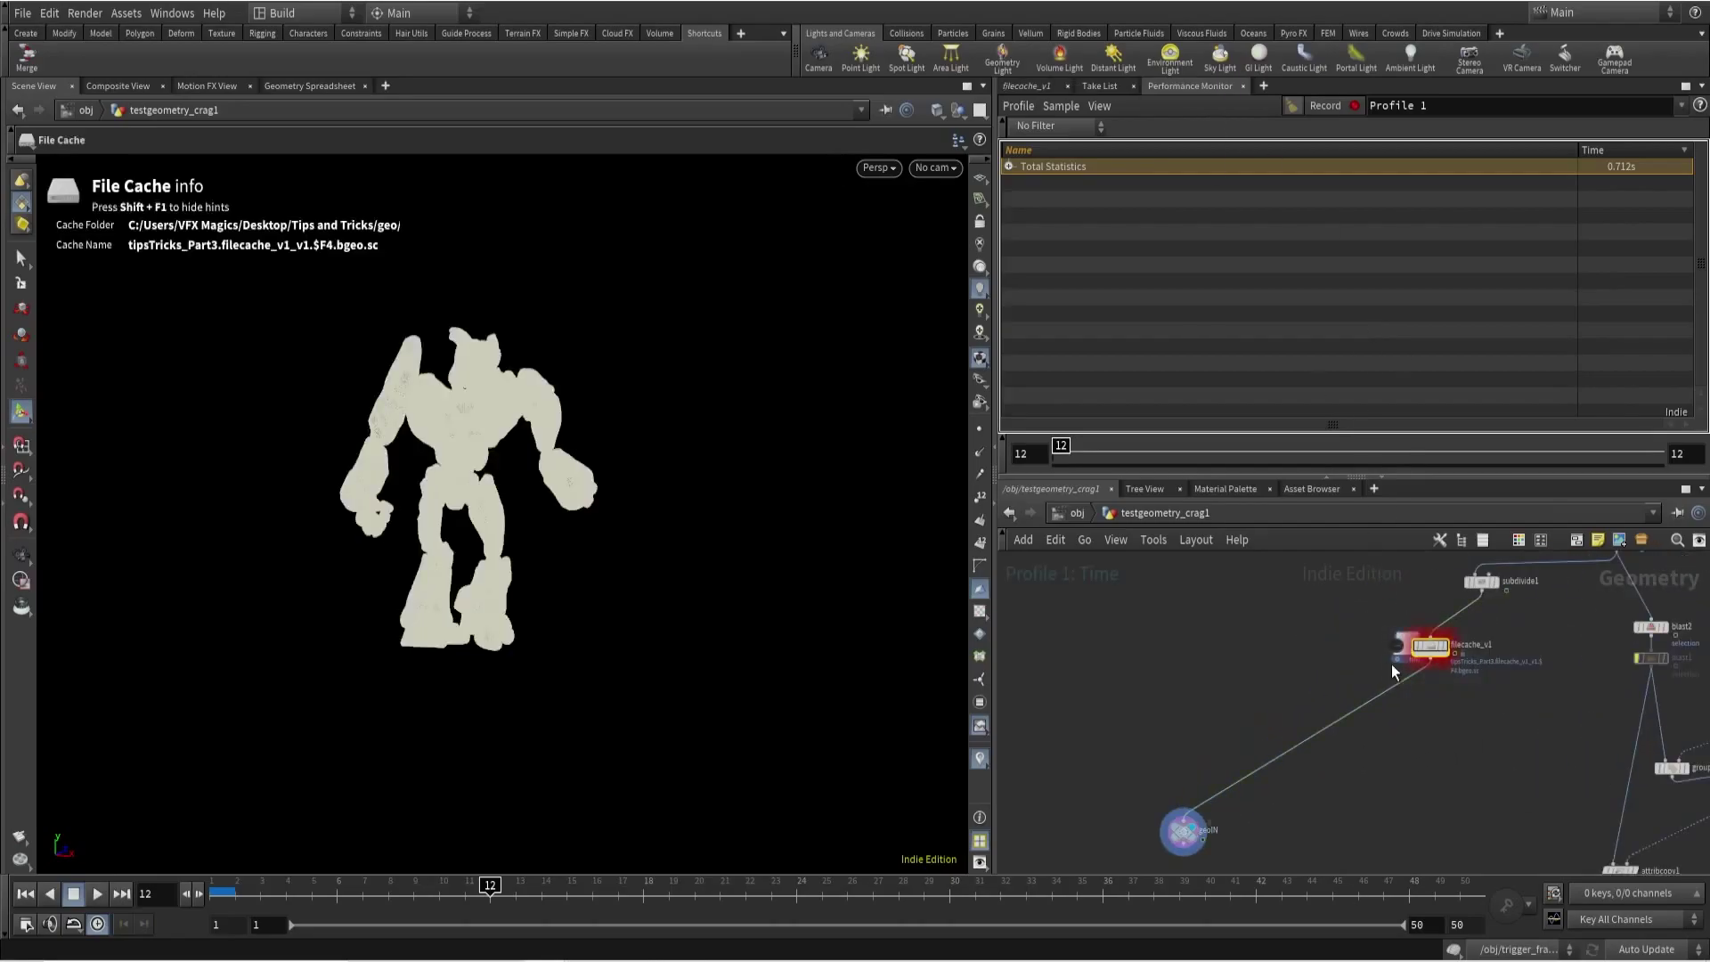
scroll(1389, 663, up, 3)
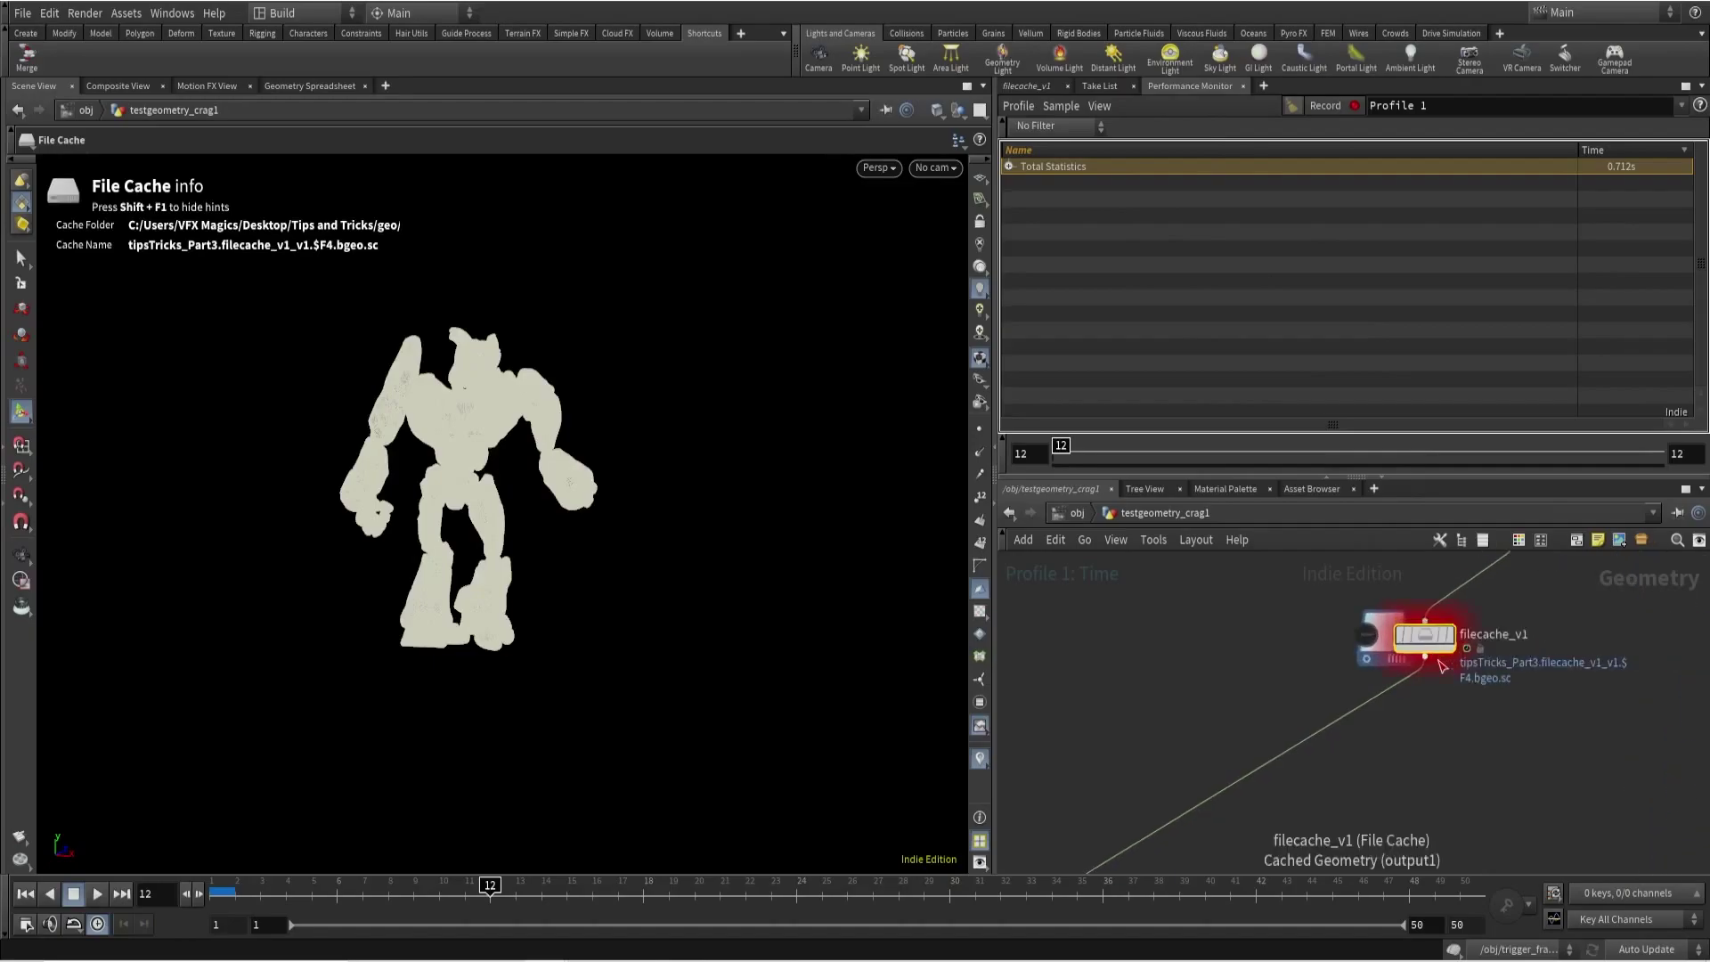
Start an empty Profile 2 and show filecache_v1's parameters.
click(1327, 109)
middle_drag(1181, 793, 1156, 628)
drag(1184, 601, 1406, 756)
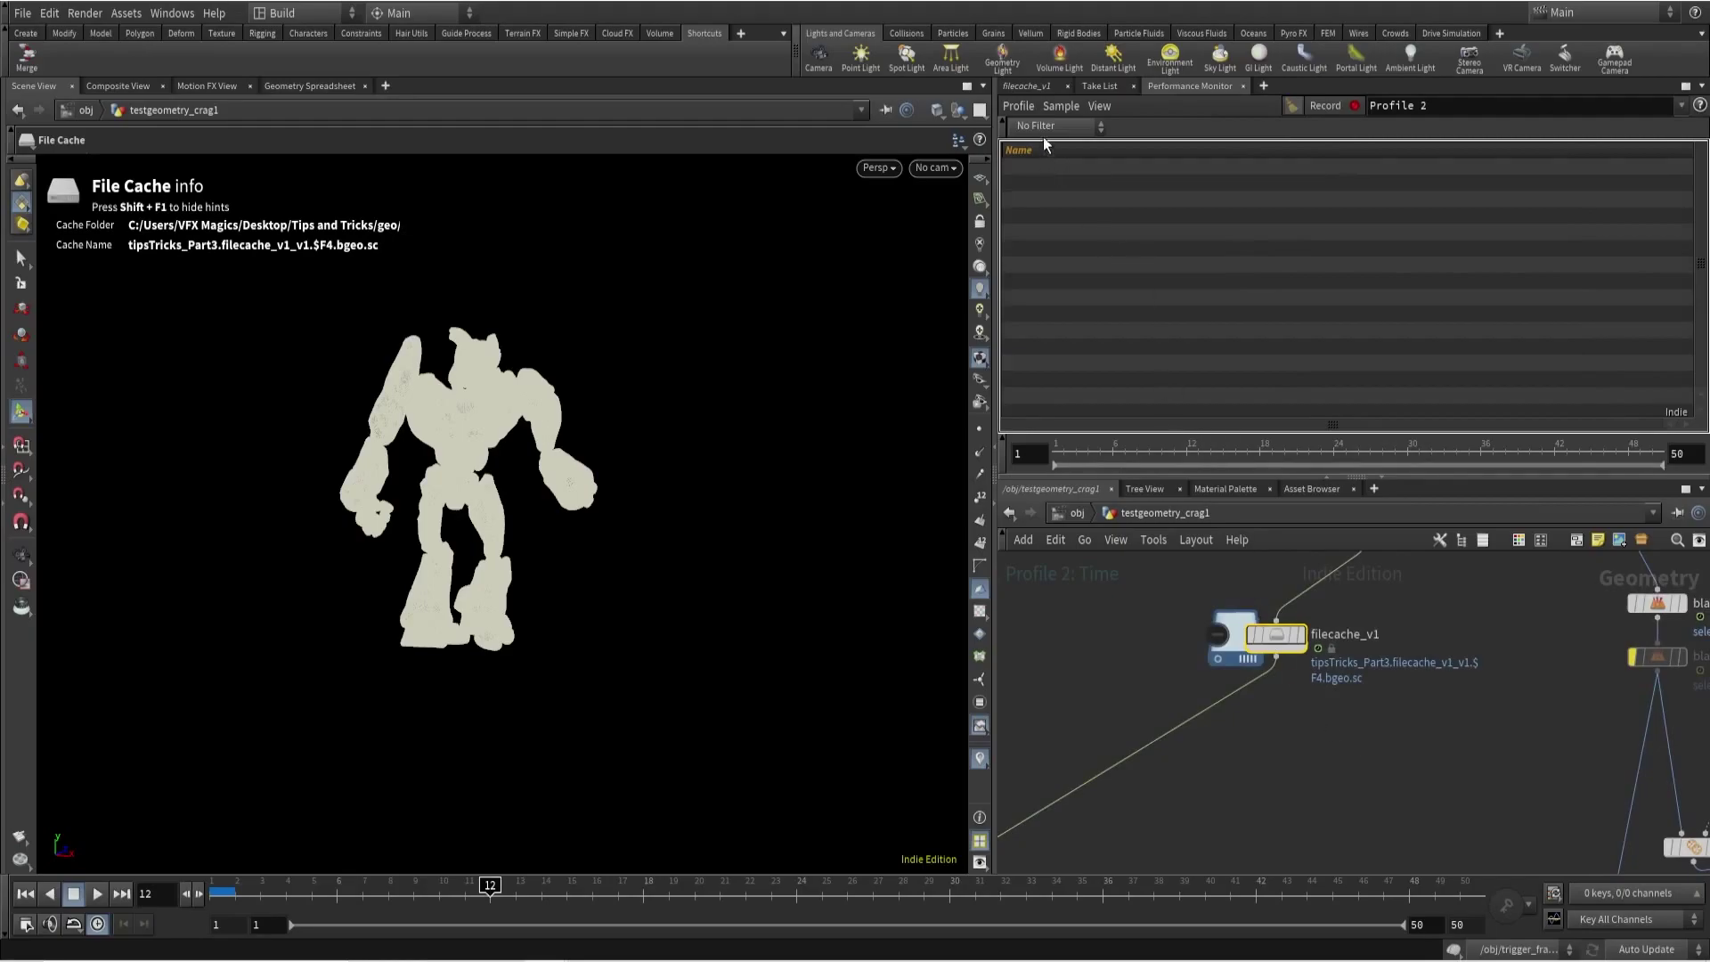
click(1027, 87)
scroll(1199, 306, down, 1)
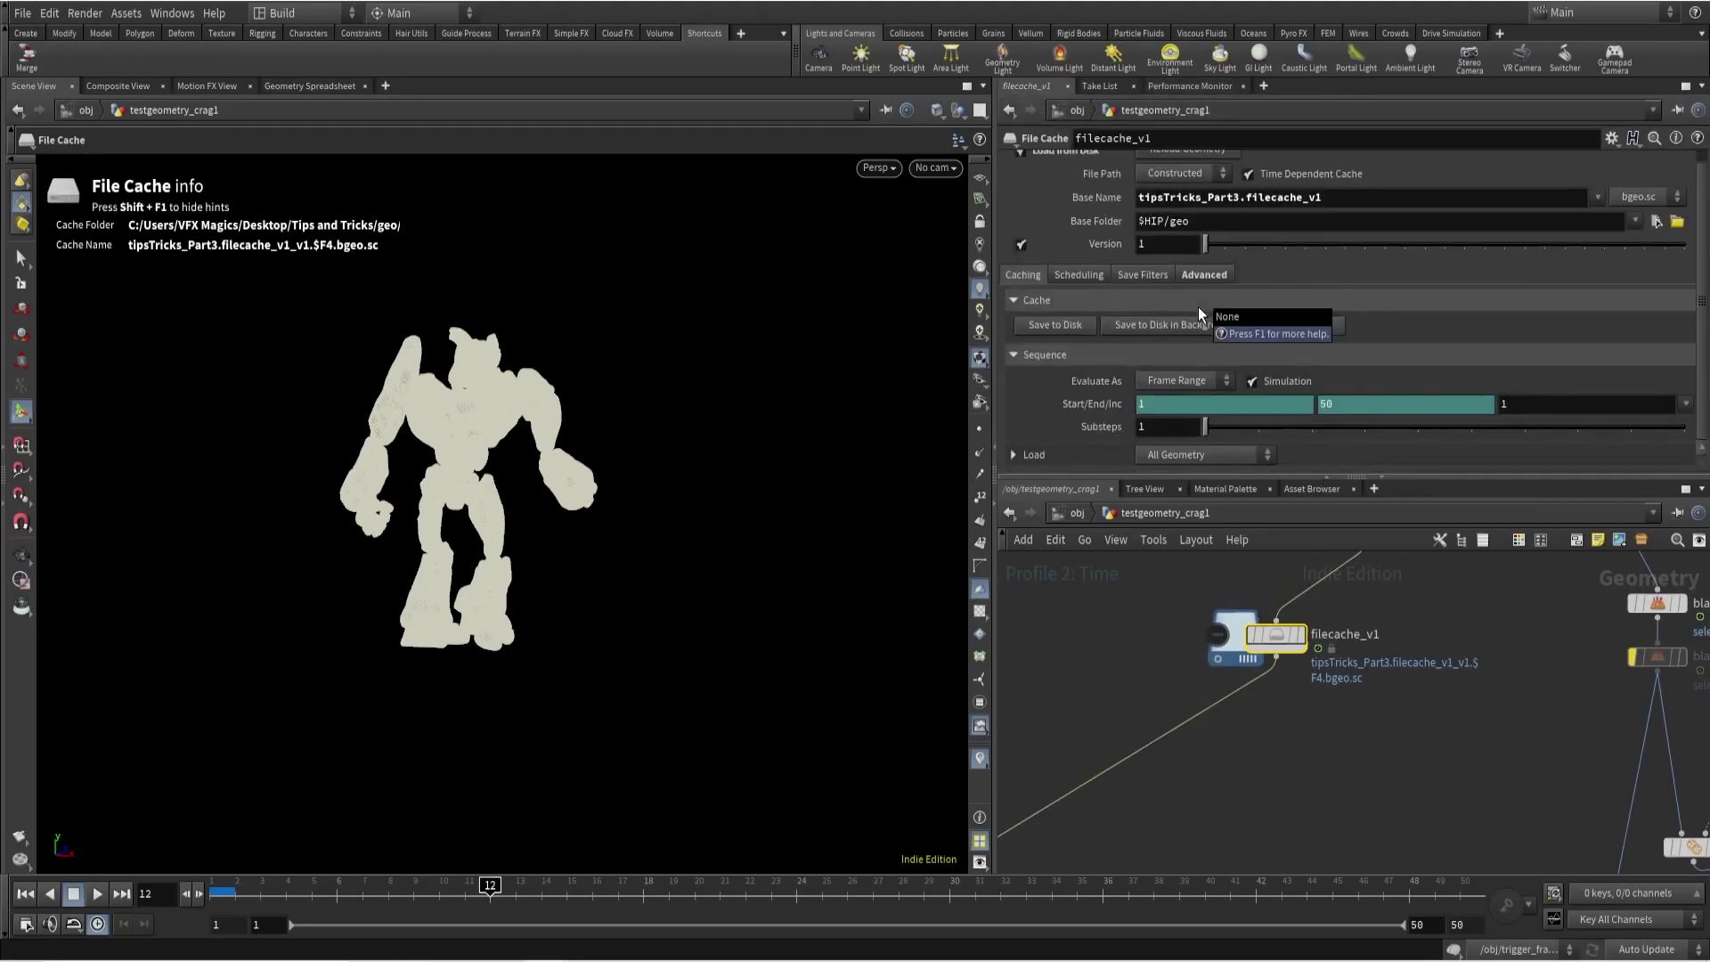
Load the cache as a Packed Disk Primitive displayed as Full Geometry, then select geoIN.
click(1184, 458)
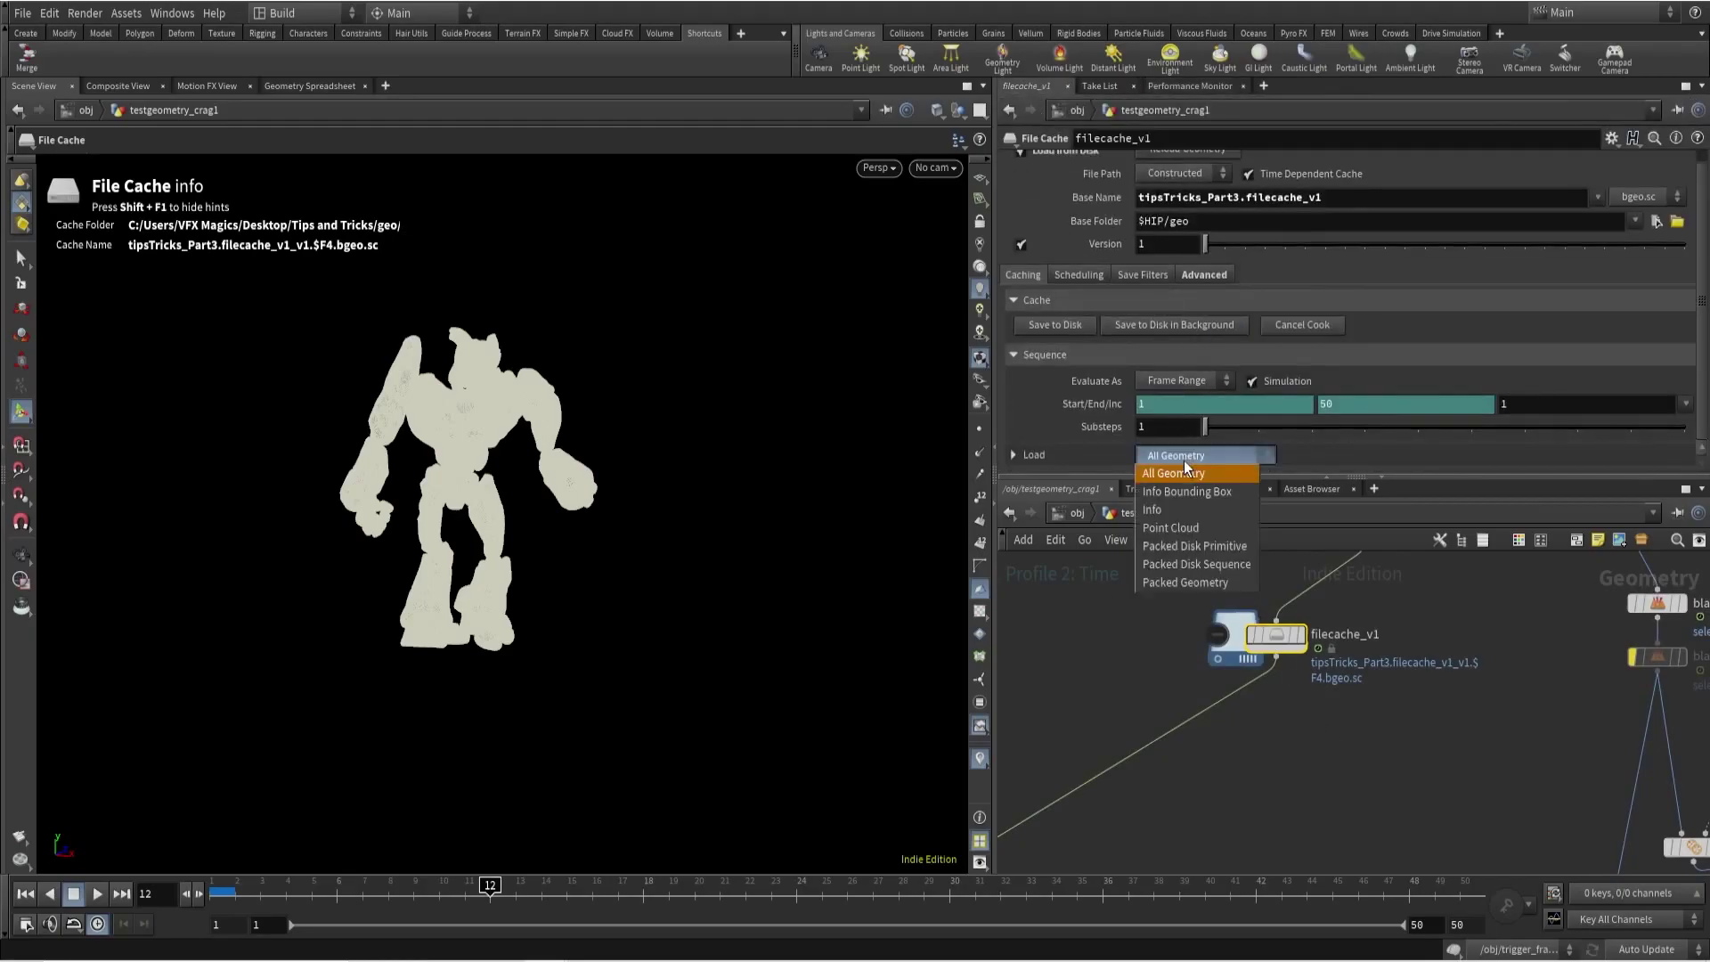
click(1183, 545)
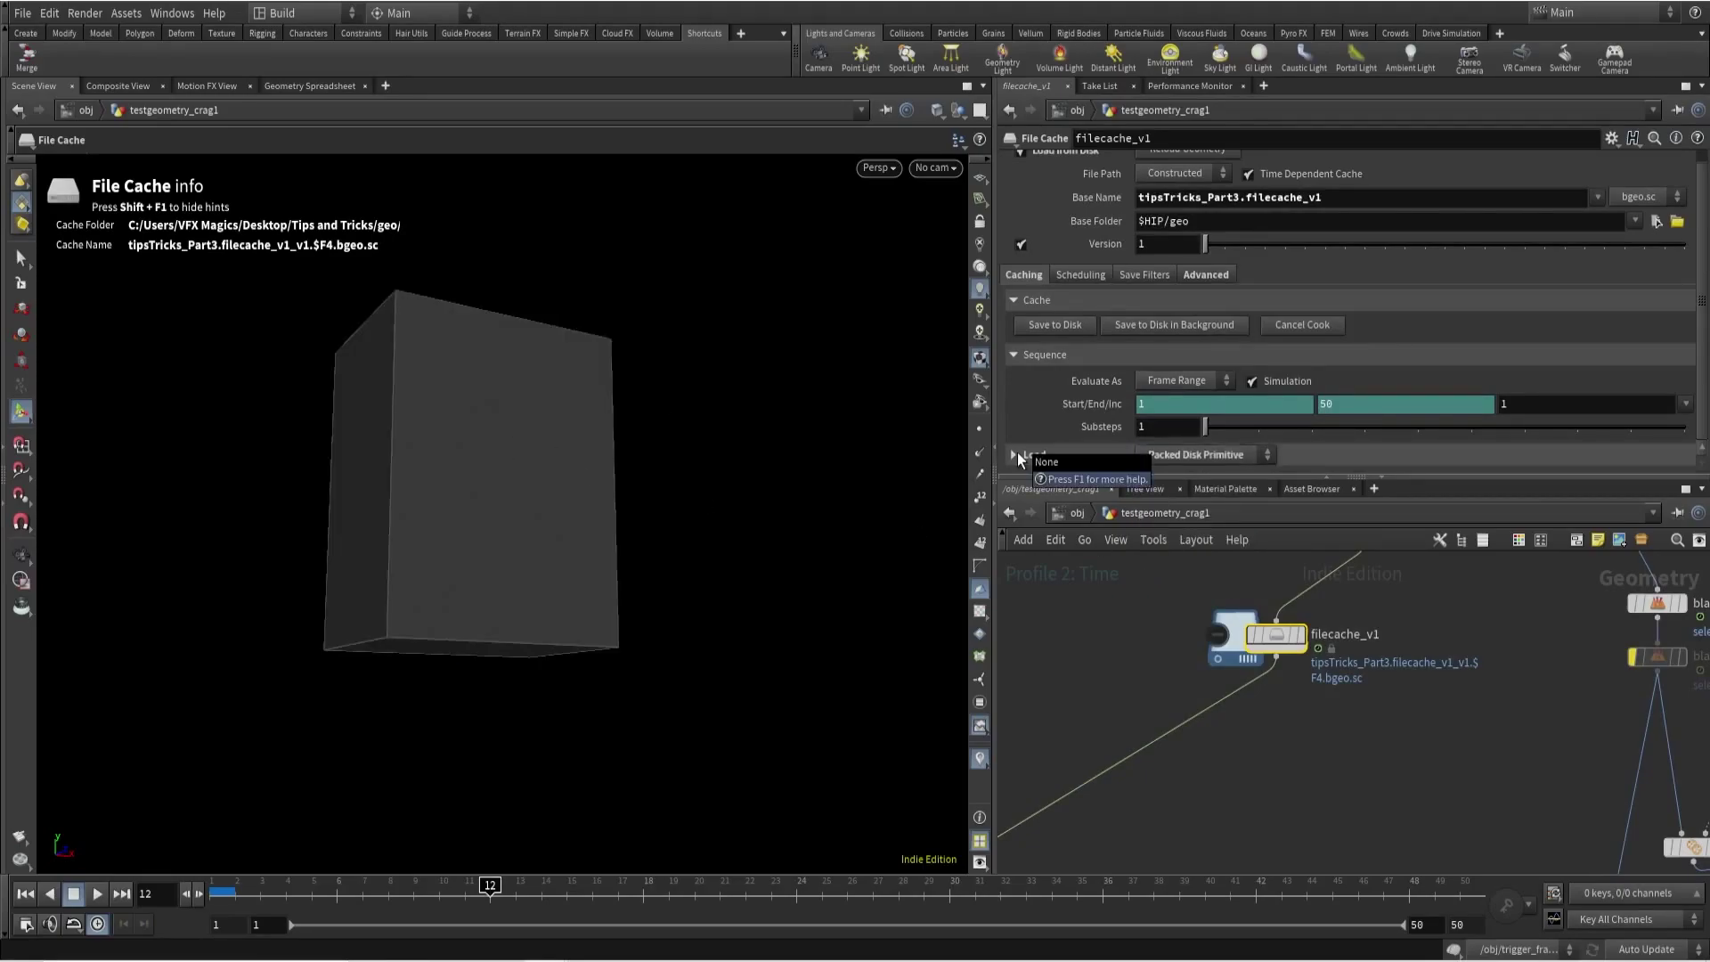
middle_click(1274, 638)
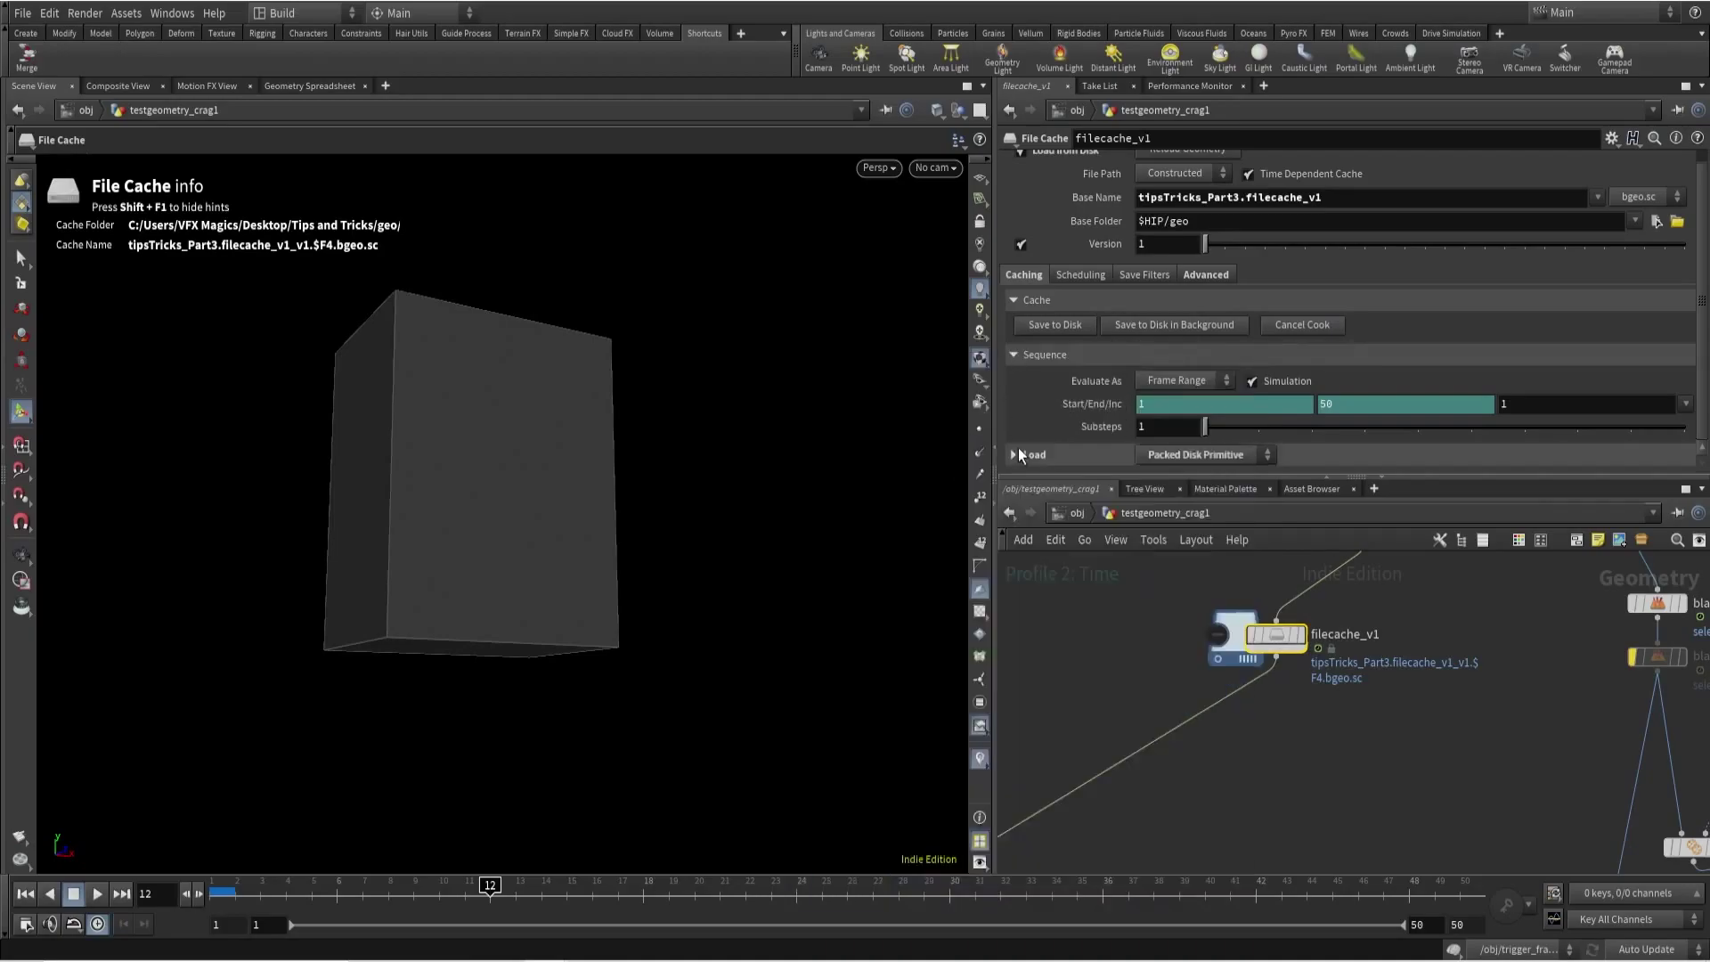
click(1012, 455)
scroll(1044, 414, down, 3)
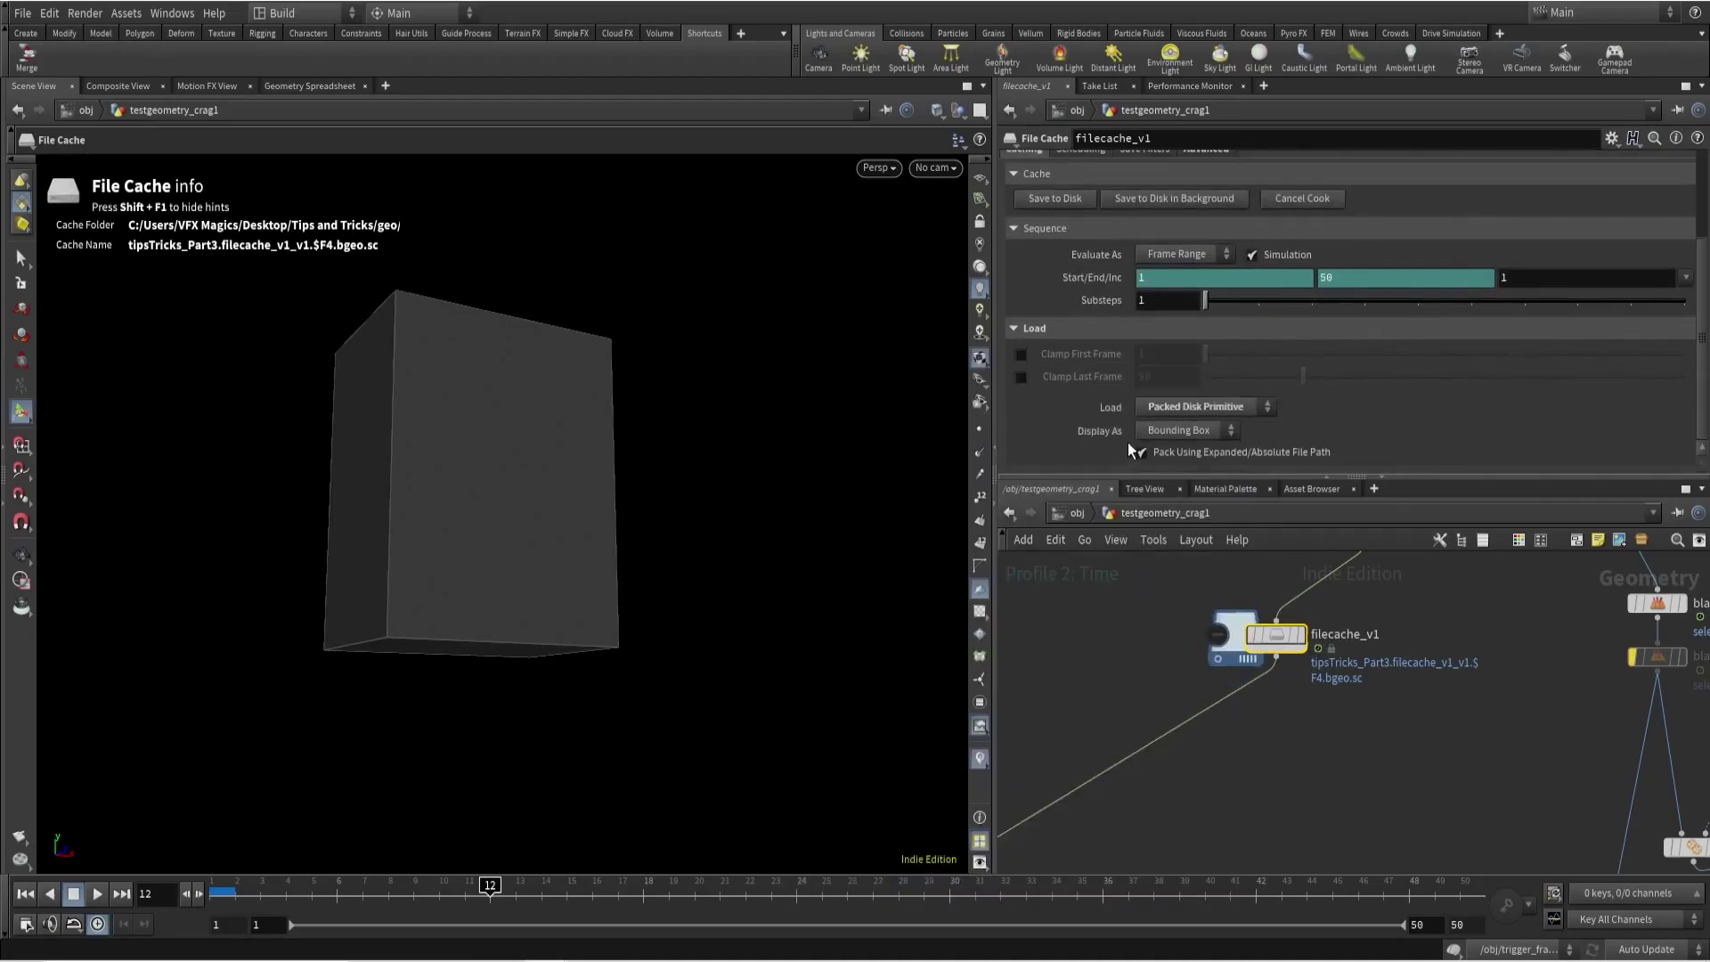
click(1210, 431)
click(1190, 449)
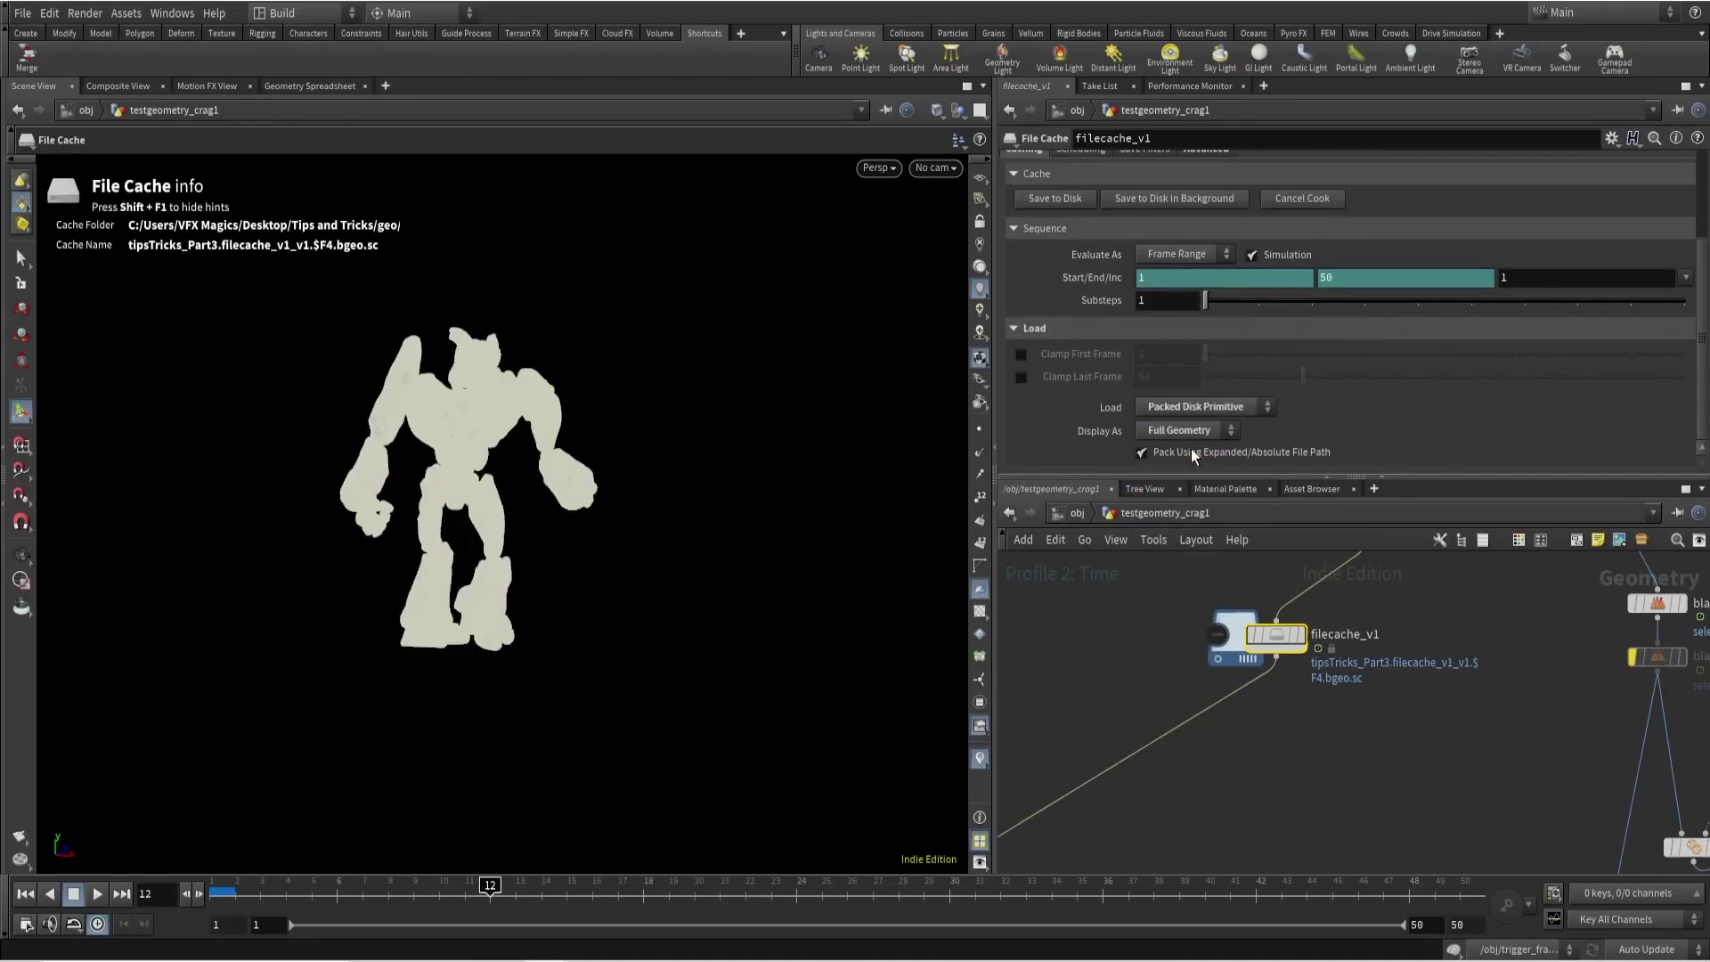
drag(1110, 696, 1204, 757)
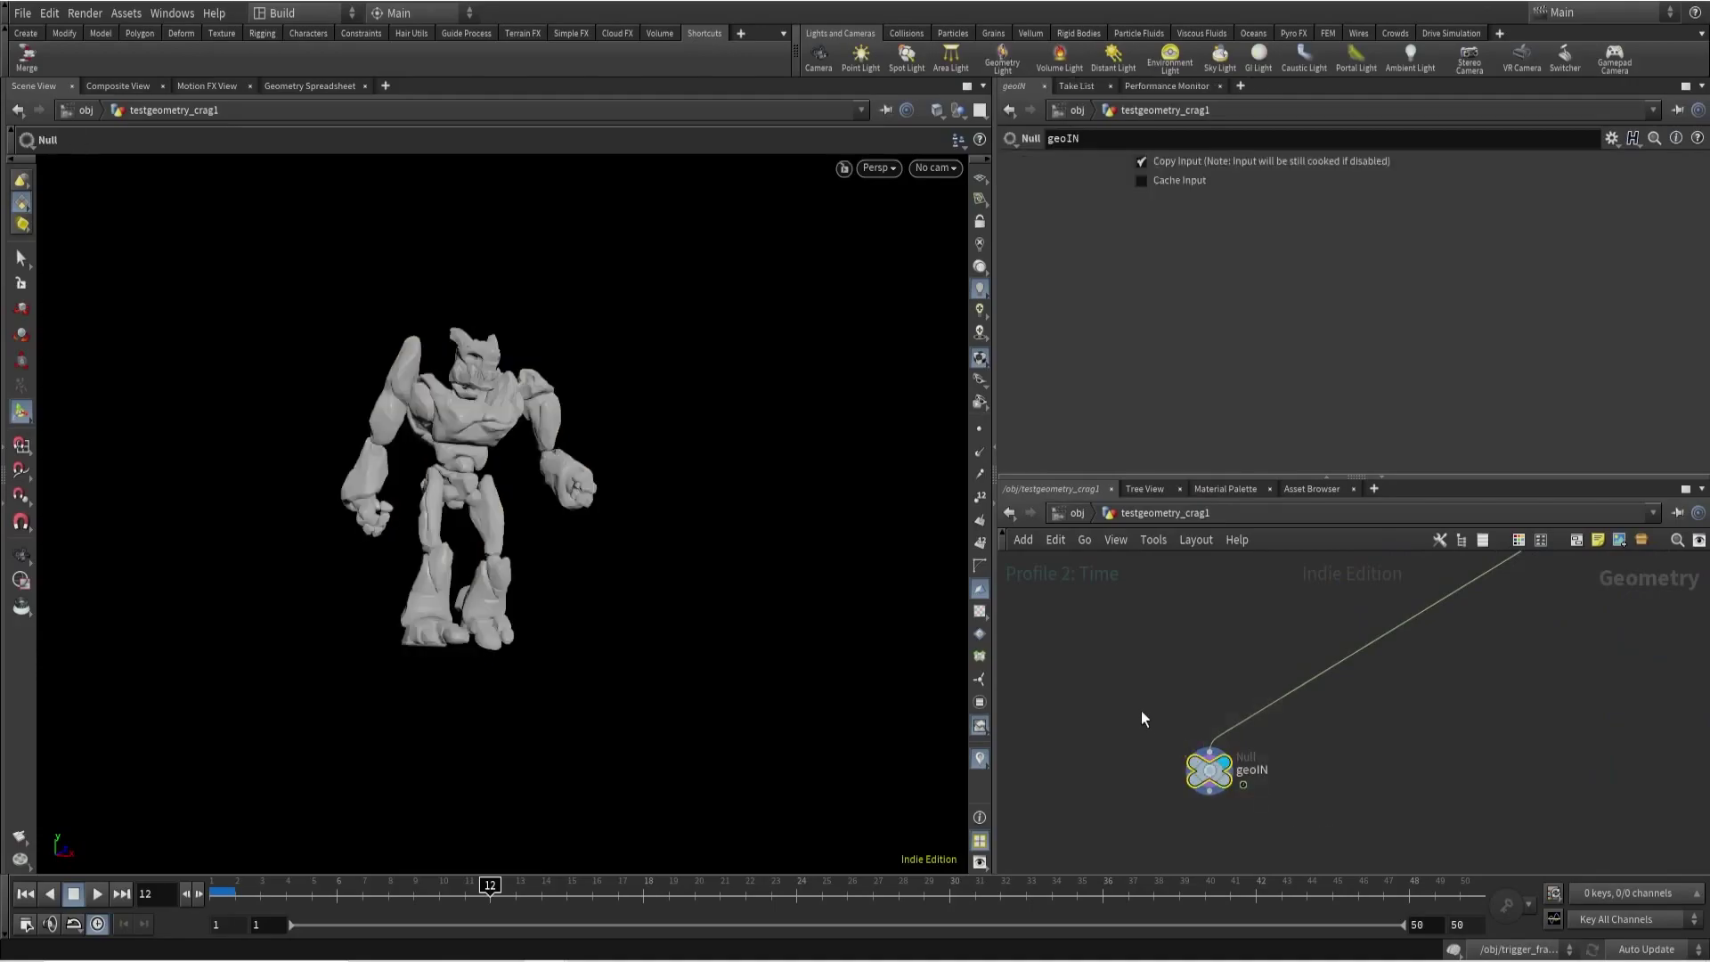
At frame 10, record Profile 3 in the Performance Monitor over a one-frame step.
click(443, 896)
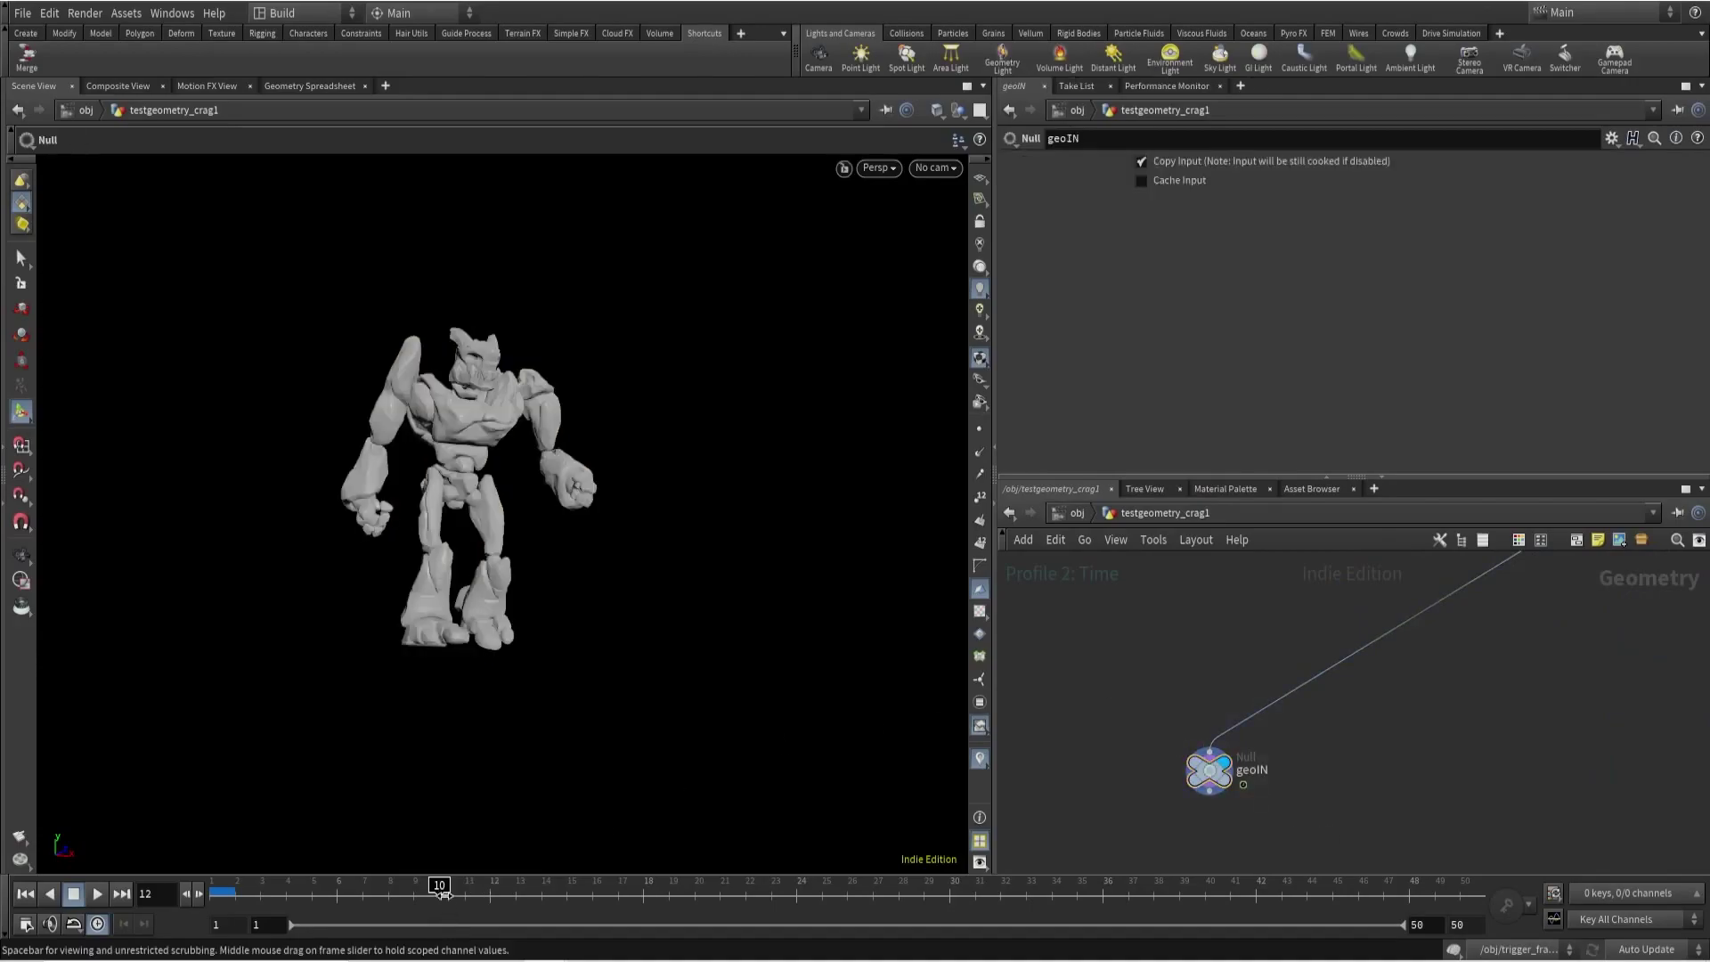
click(1170, 87)
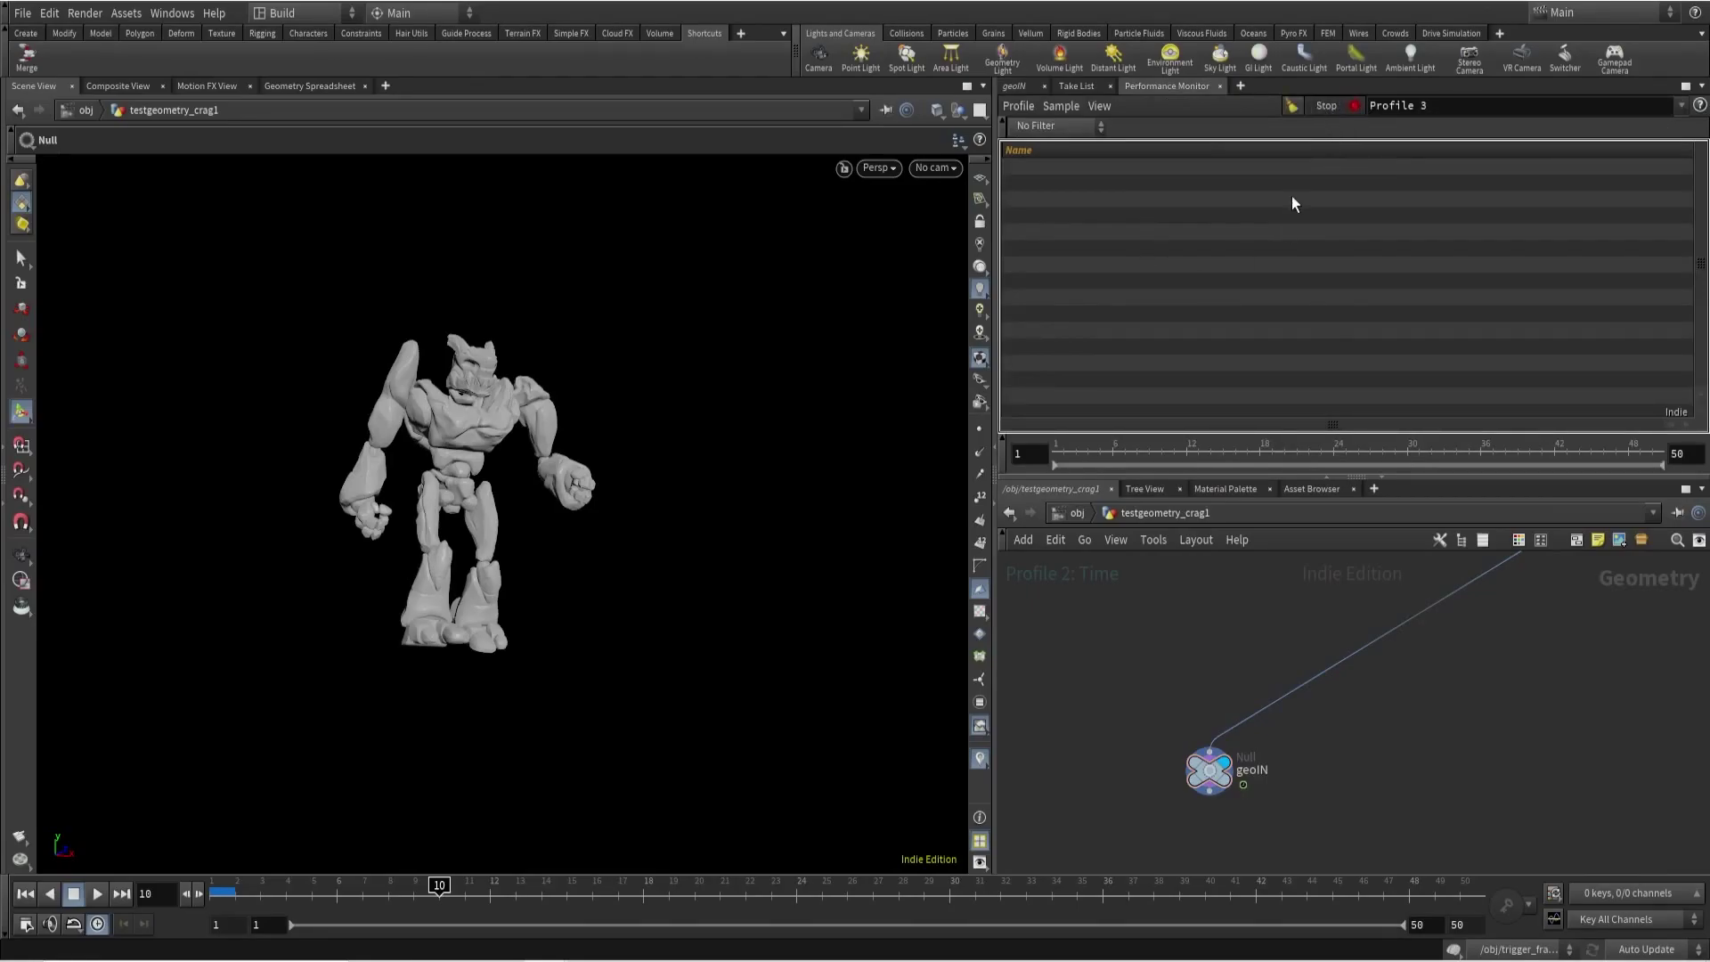
middle_drag(1165, 675, 1152, 672)
key(Right)
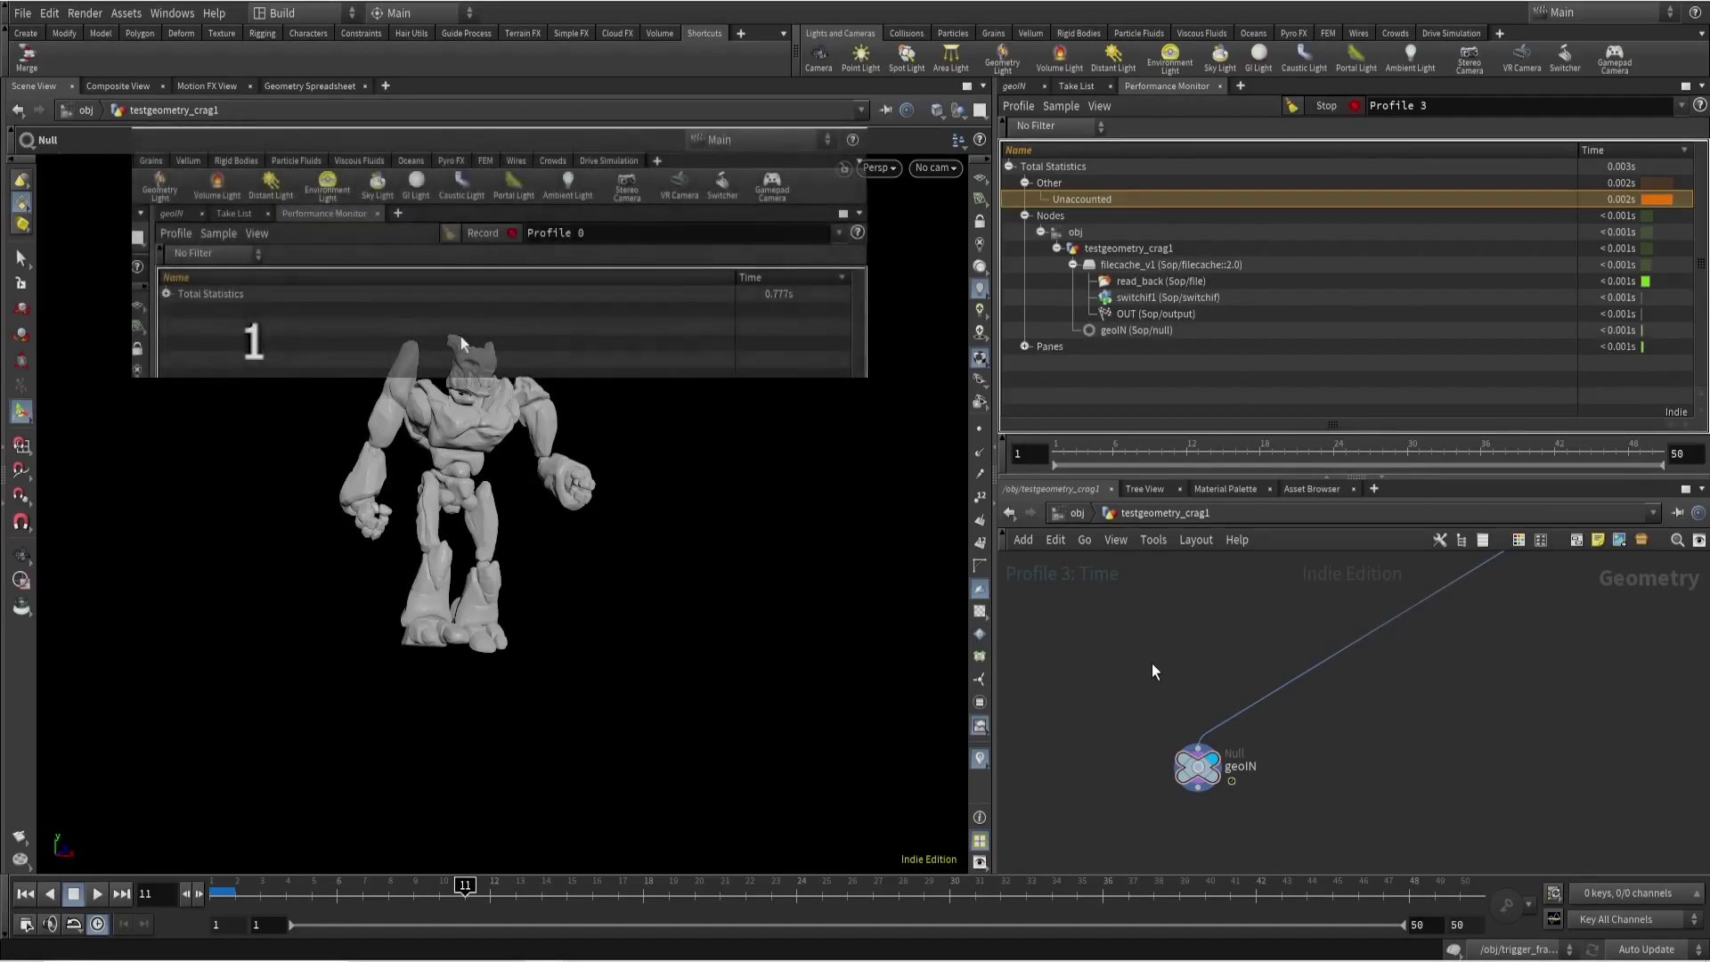
click(1009, 167)
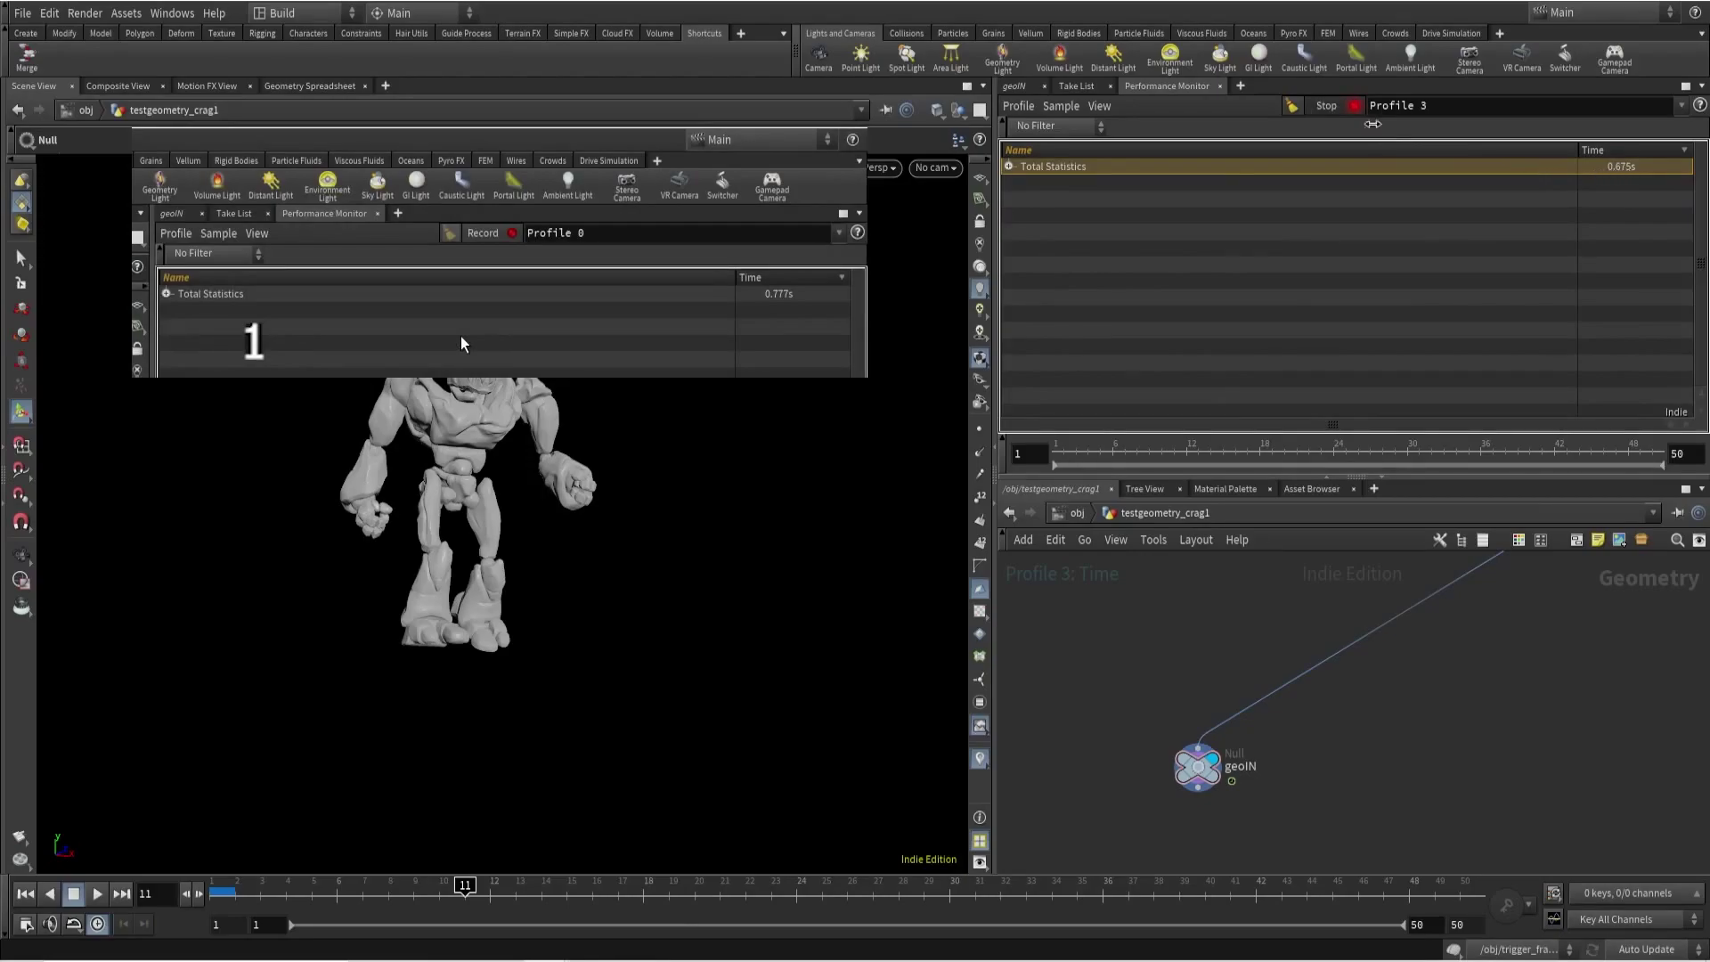
click(1327, 106)
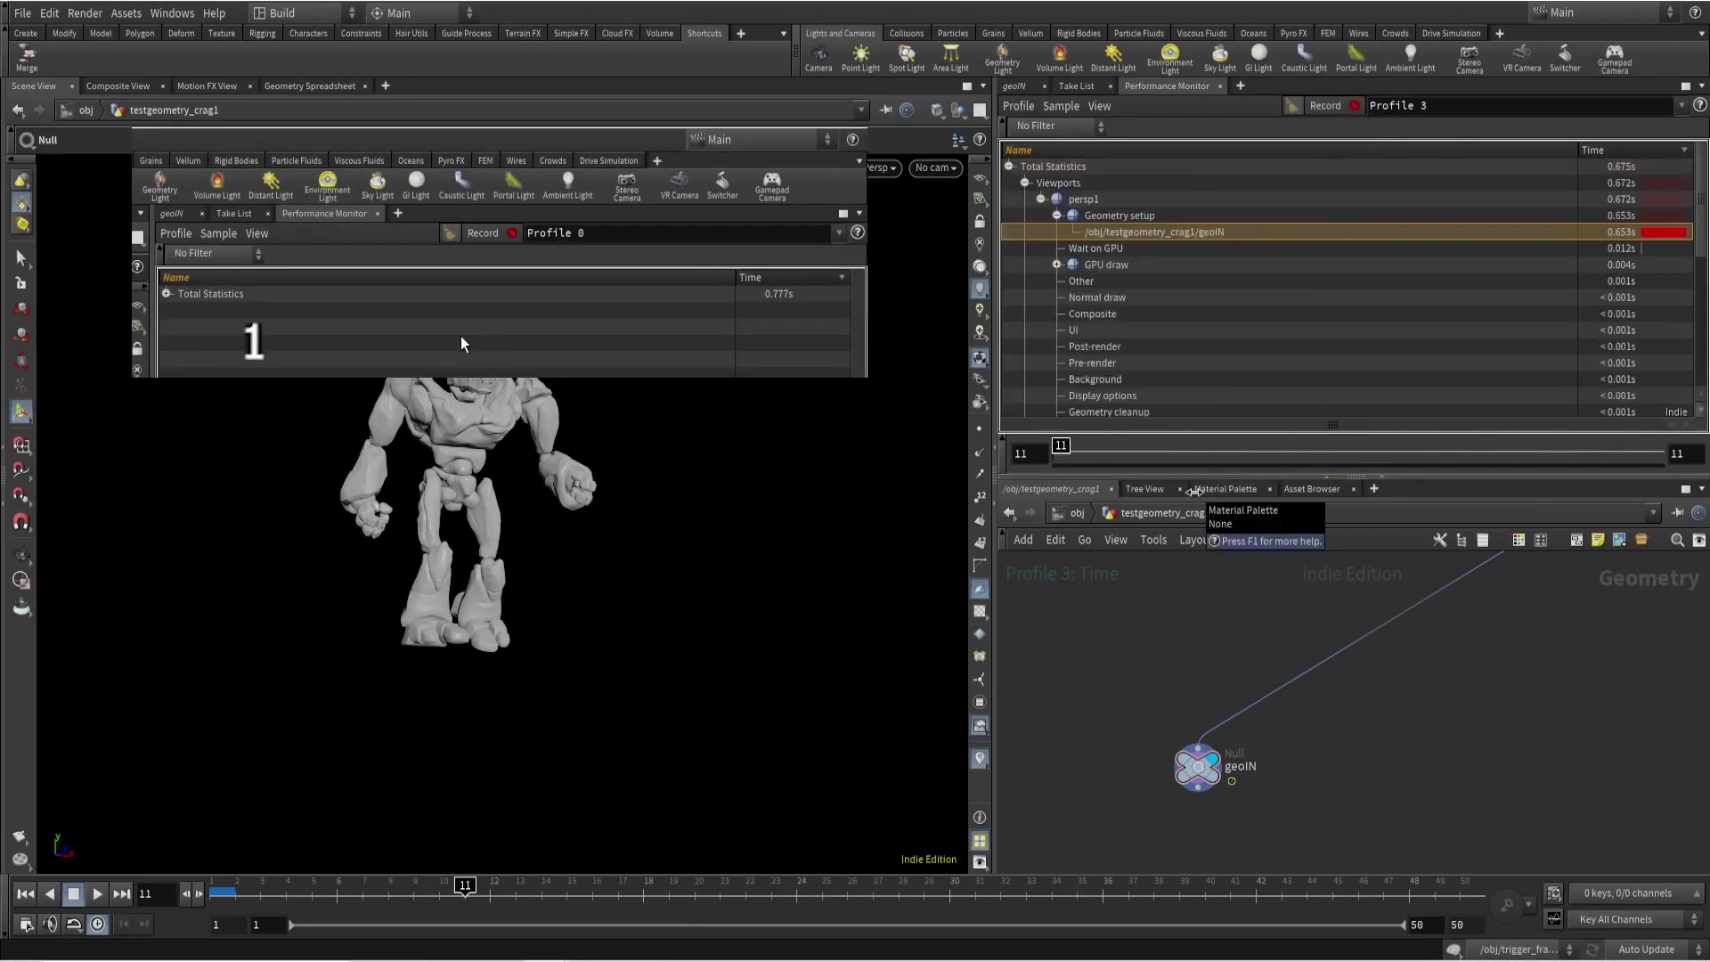
Record Profile 4 over one frame, showing geoIN setup at 0.569s of 0.593s.
click(1325, 106)
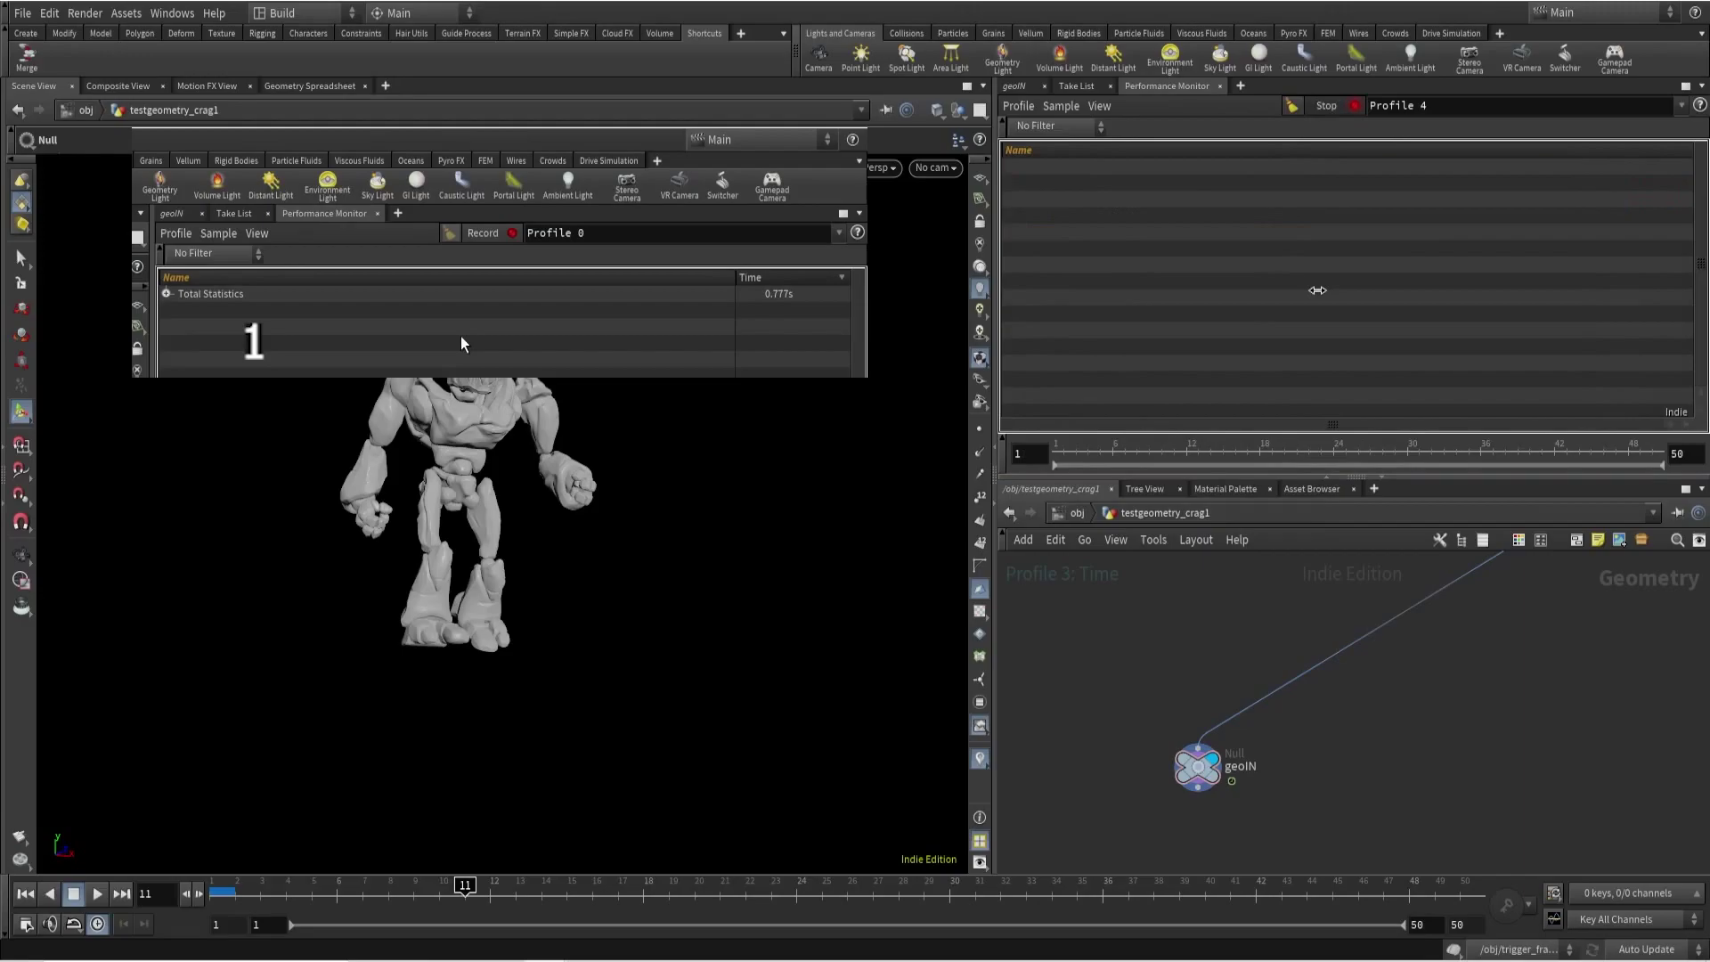
middle_drag(1149, 687, 1138, 680)
key(Right)
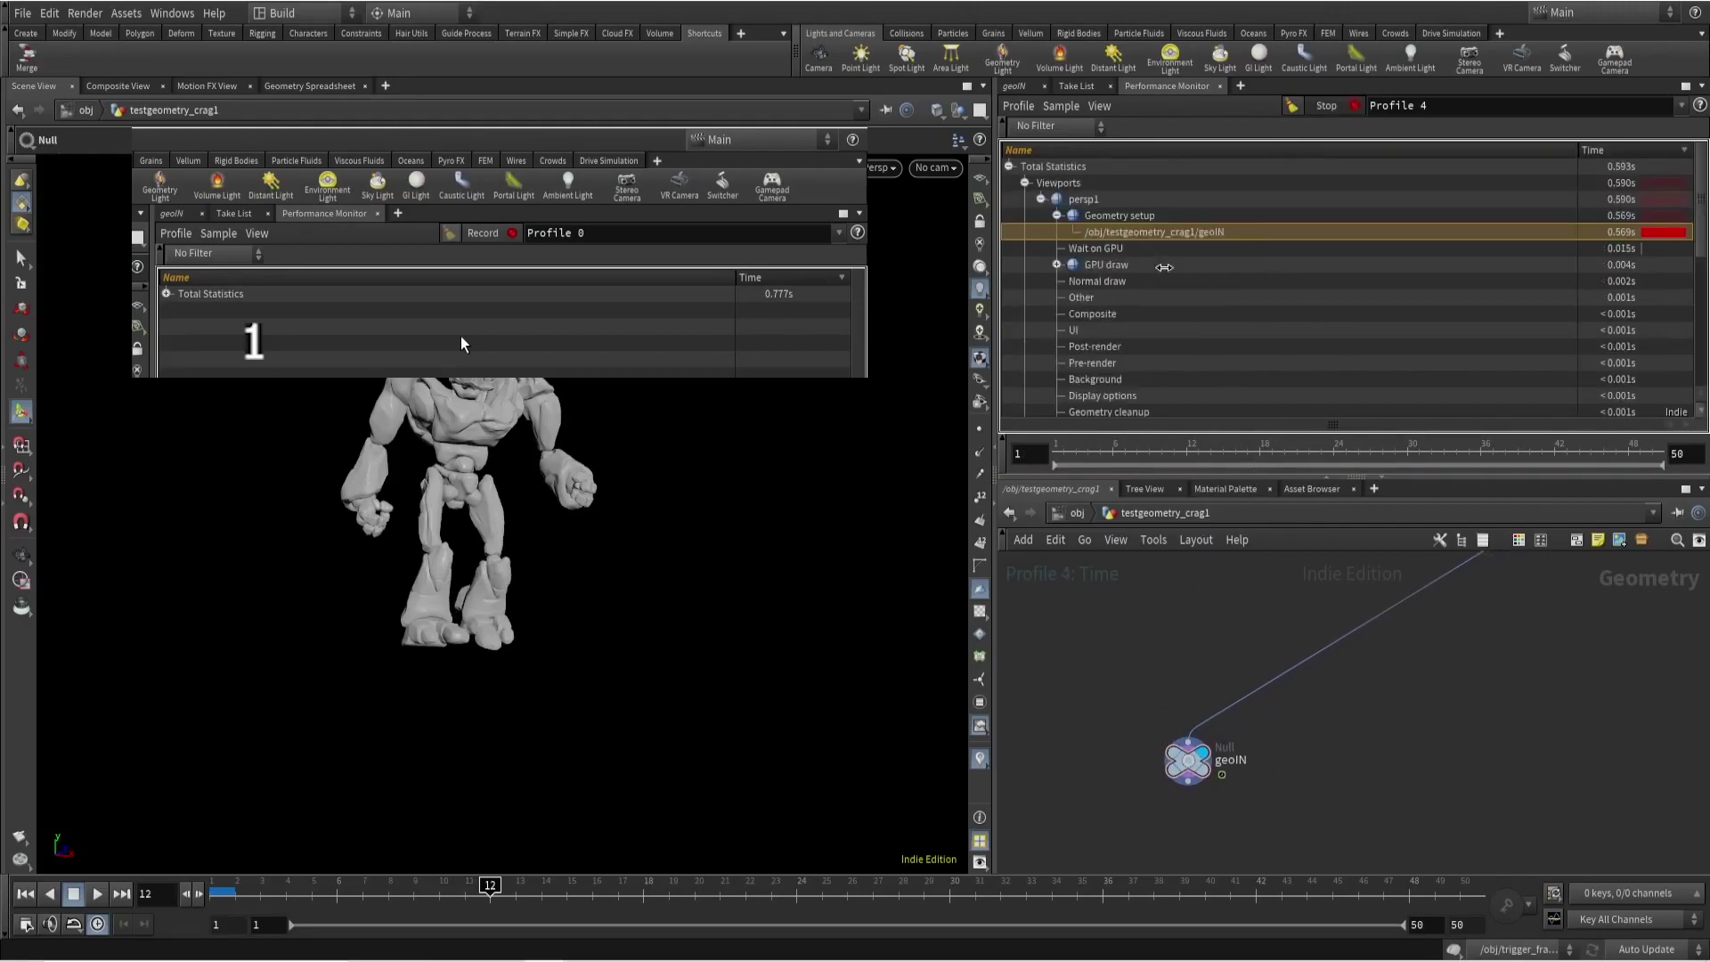
click(1009, 168)
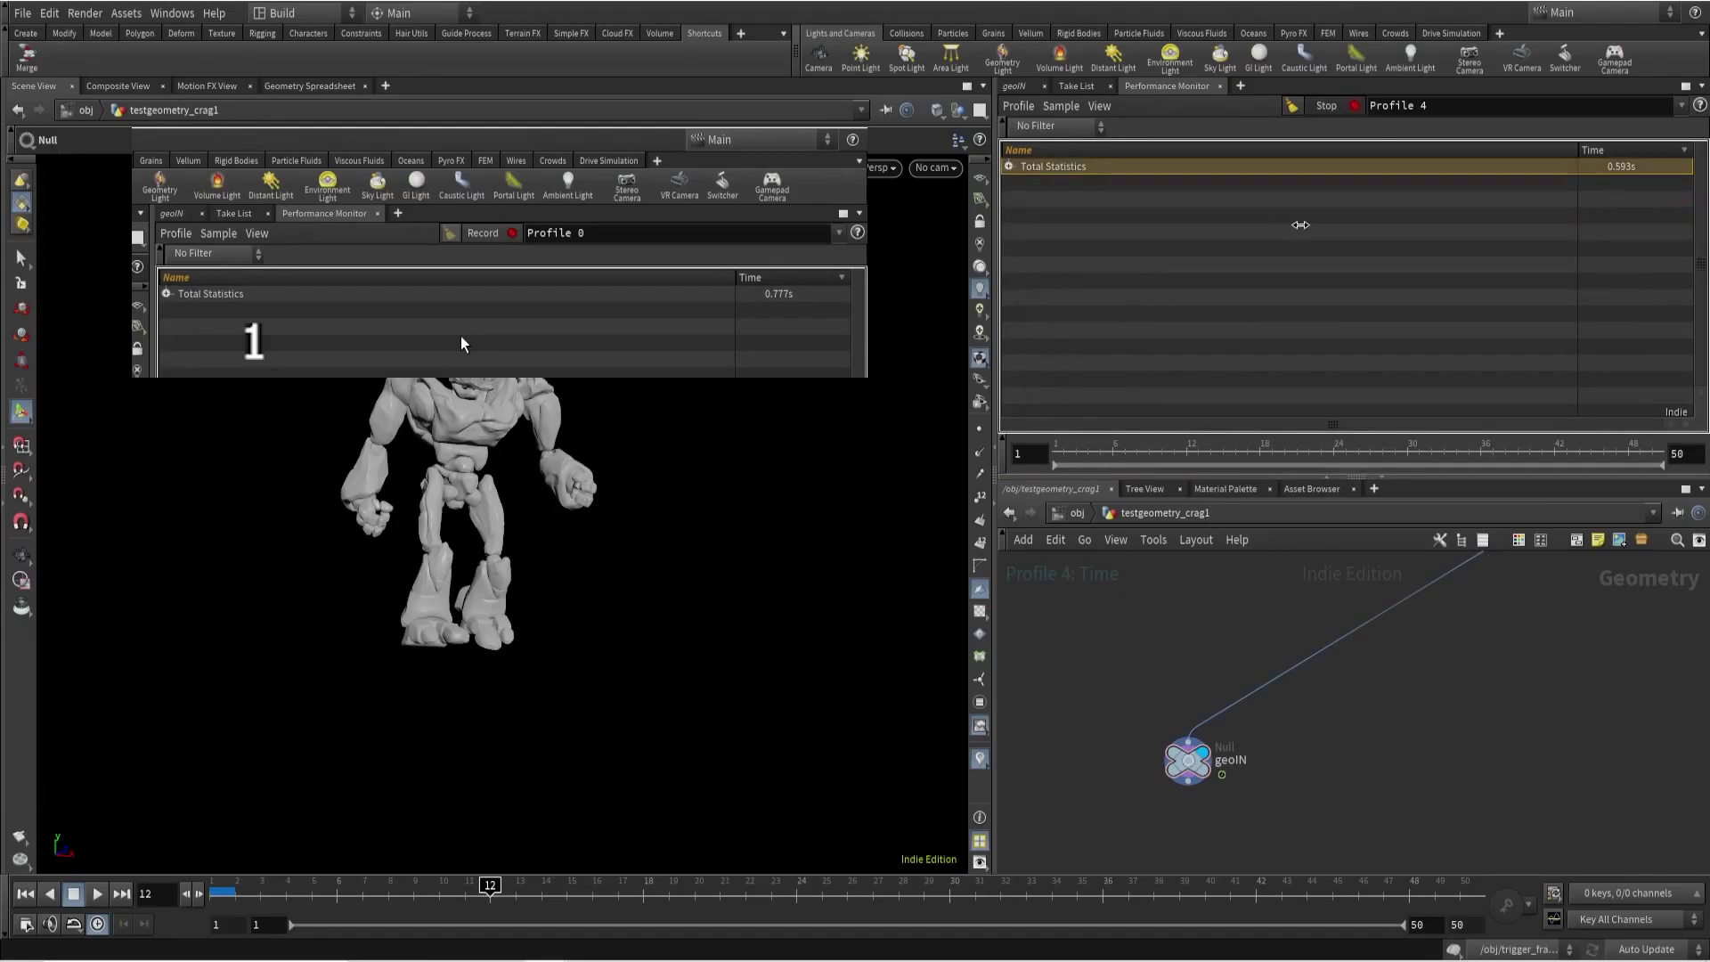
click(1326, 105)
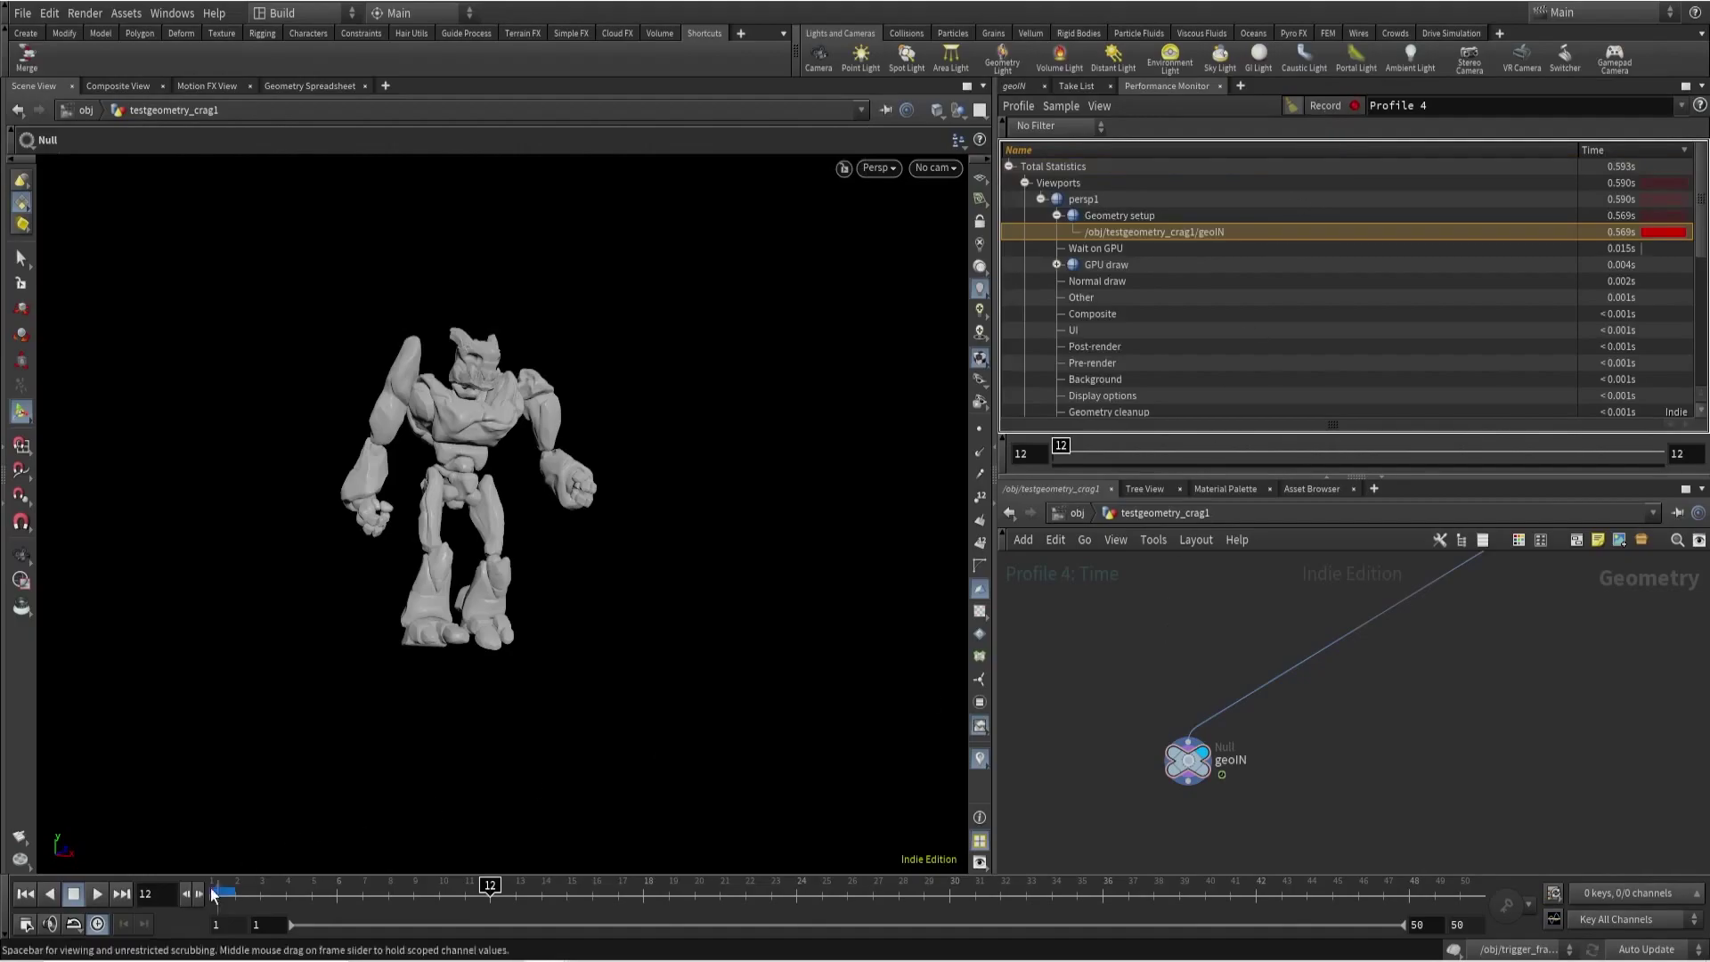
click(81, 895)
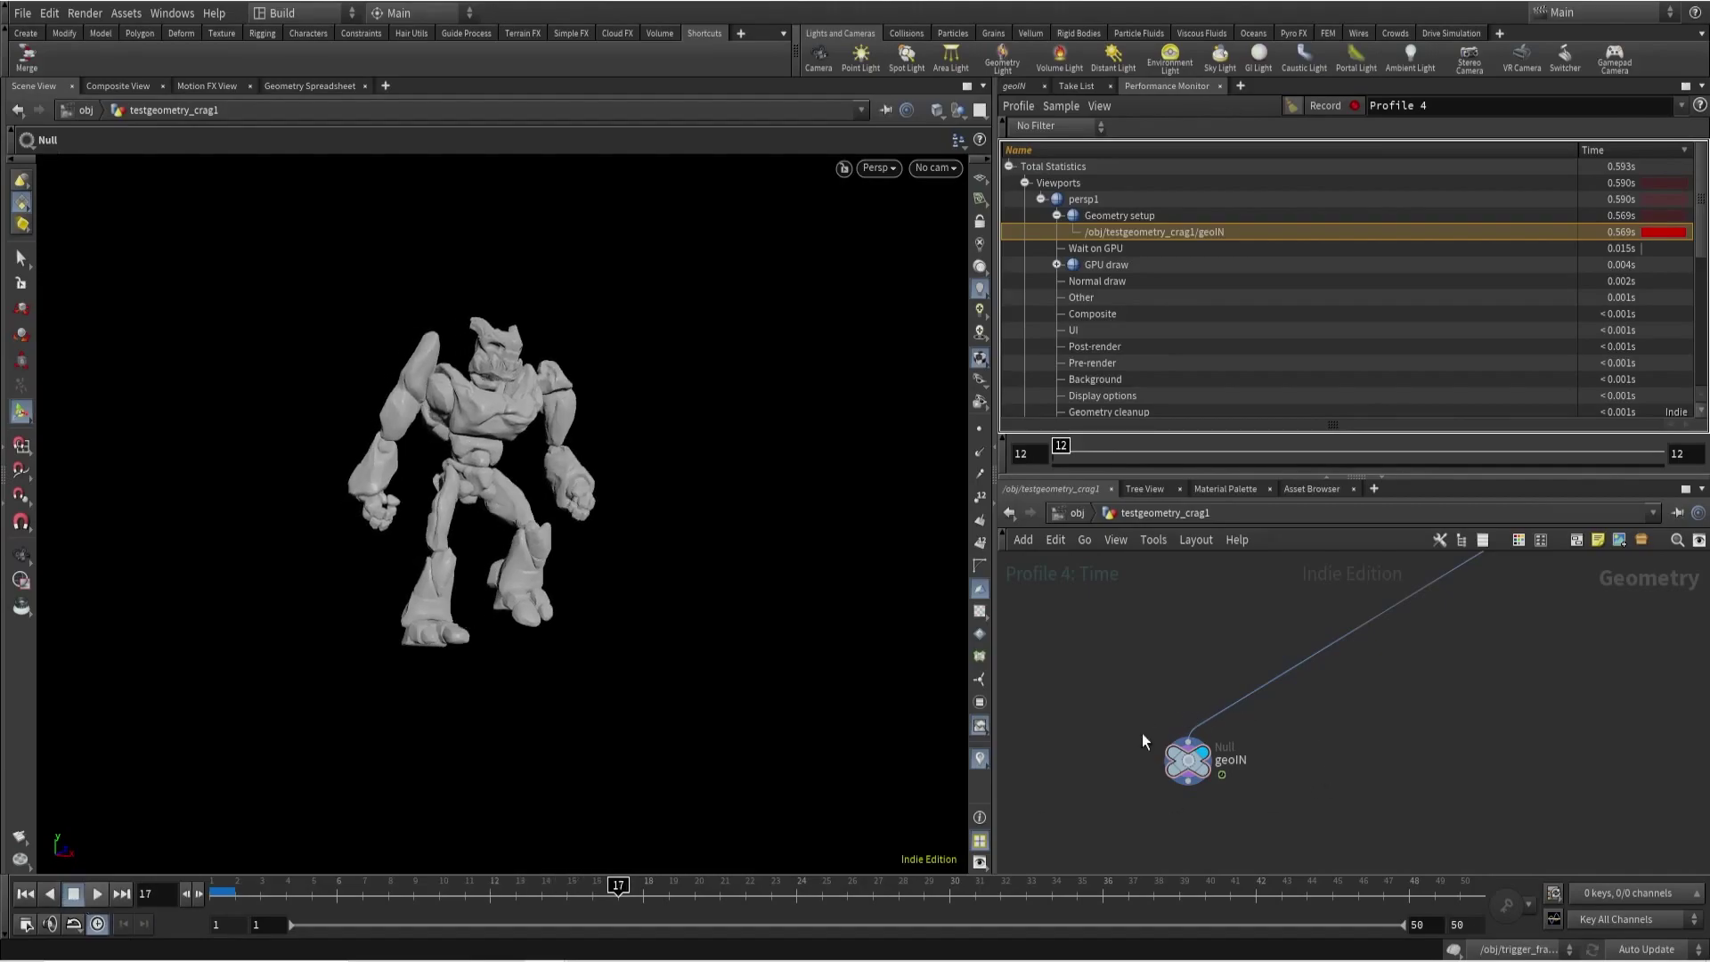
middle_drag(1142, 734, 1139, 693)
Add a Cache SOP named cache1 beneath geoIN and wire it in.
scroll(1139, 694, down, 2)
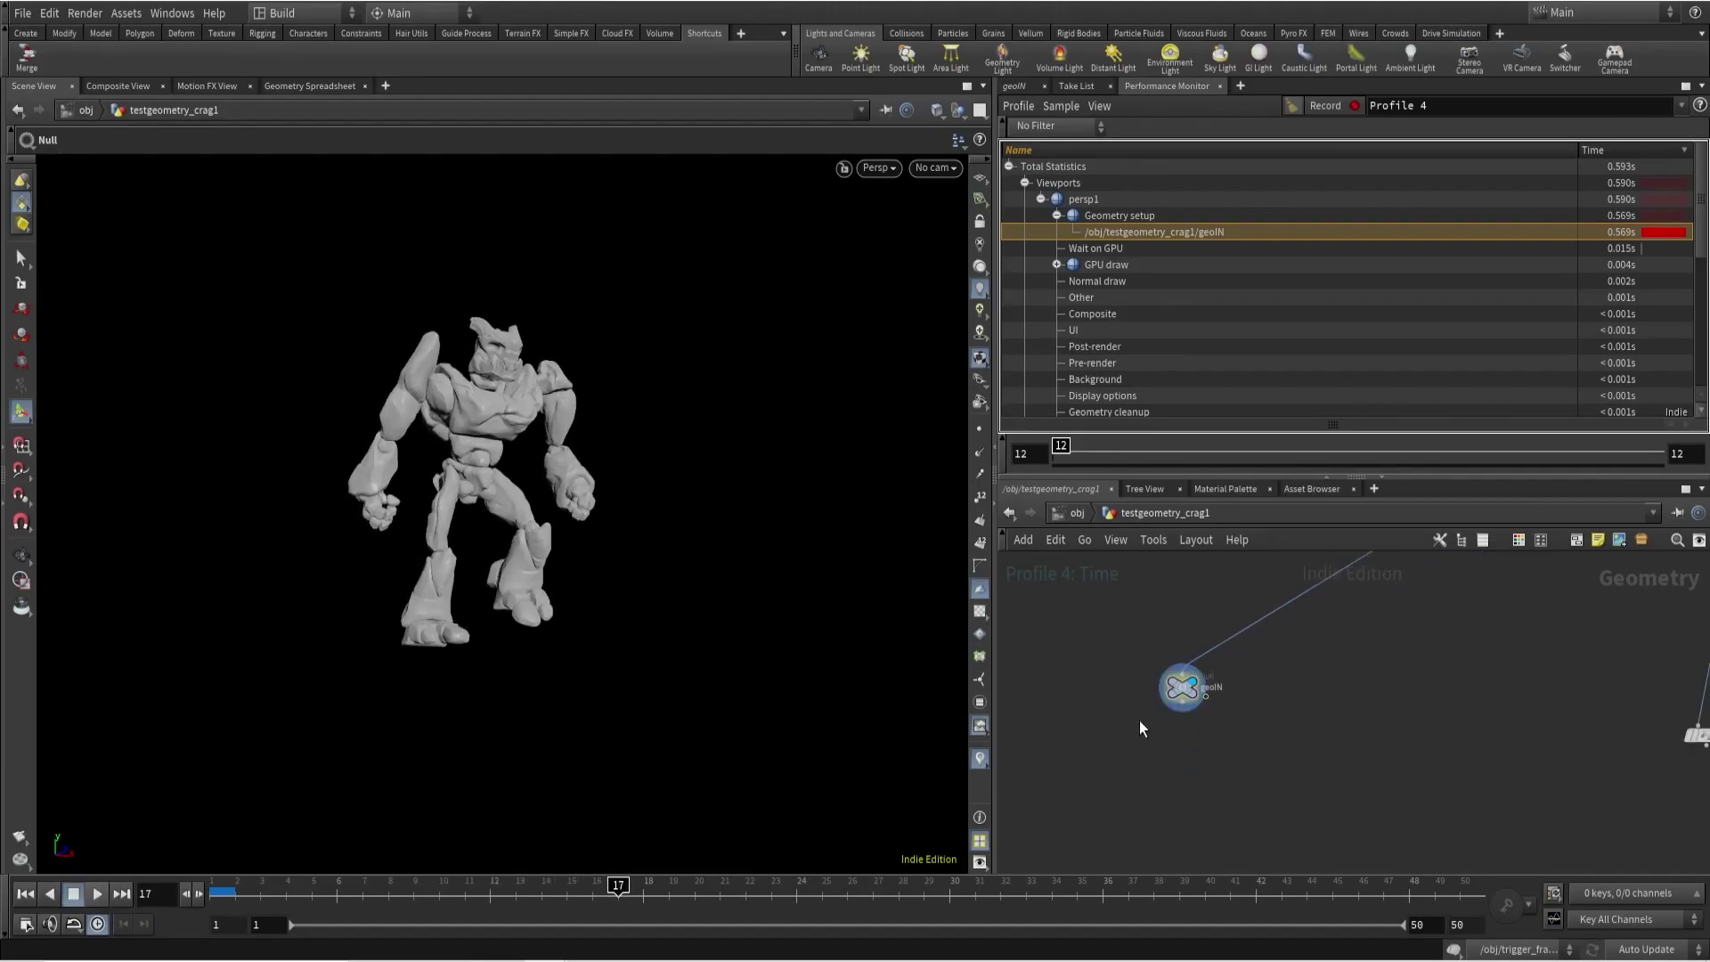
key(Tab)
text(cam)
key(BackSpace)
text(che)
key(Return)
click(1140, 720)
scroll(1138, 690, up, 2)
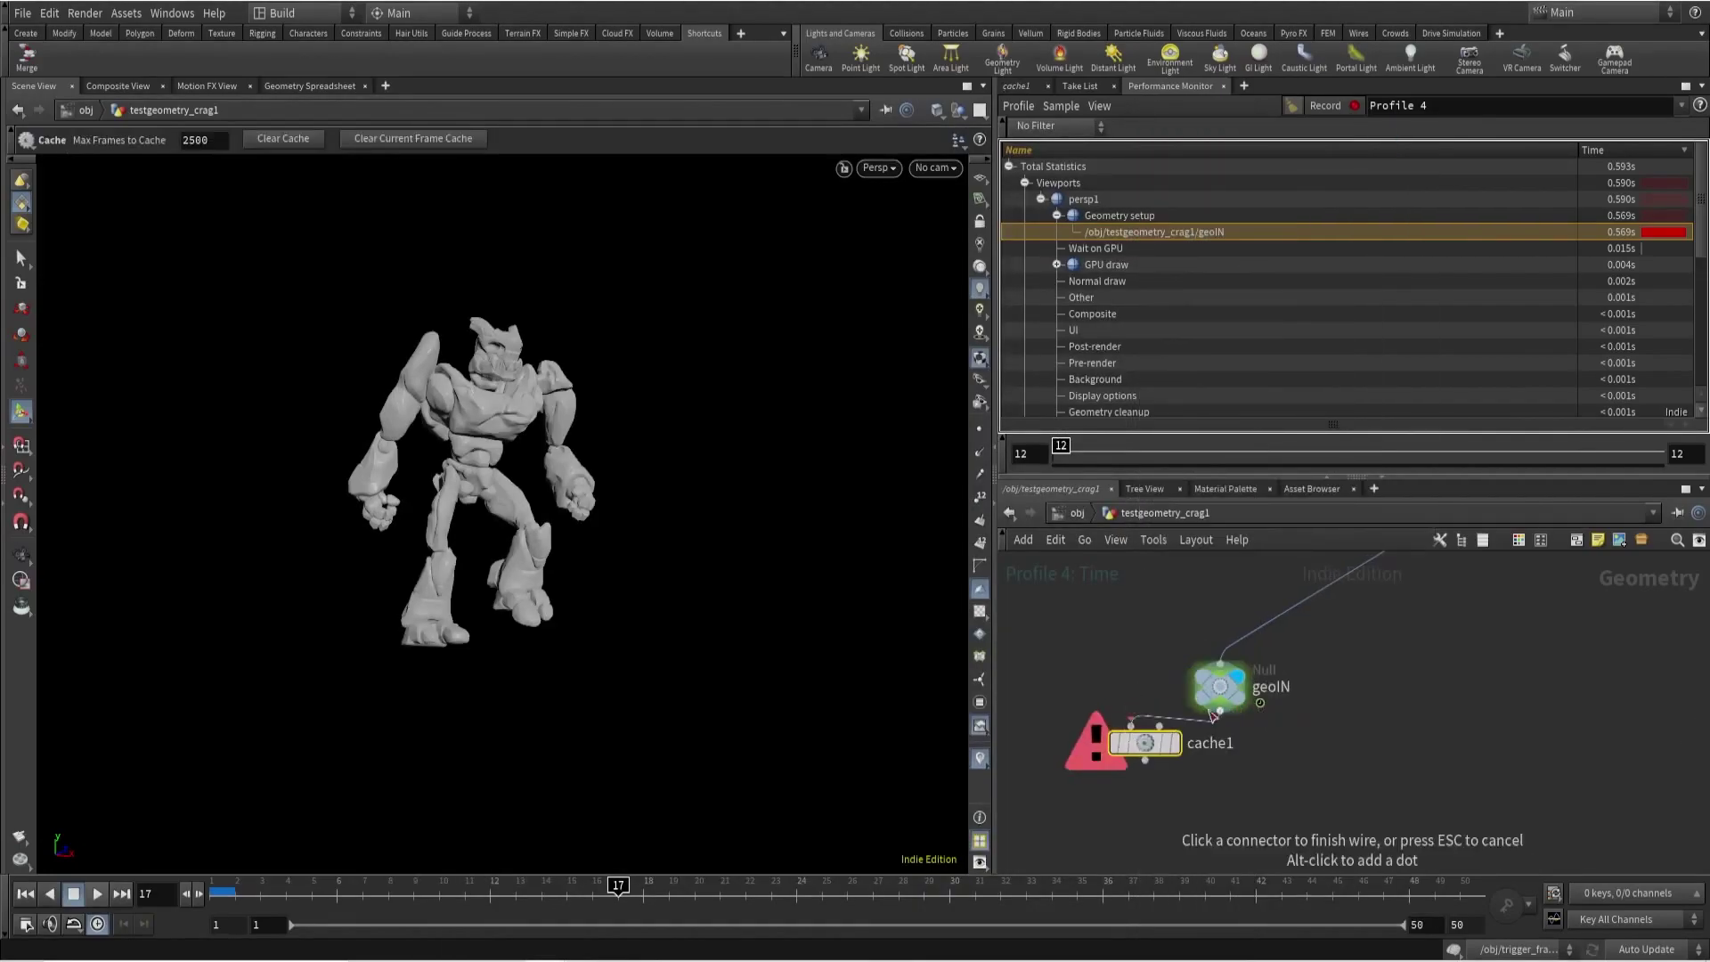
drag(1179, 747, 1258, 782)
With cache1 (Max Frames 2500) selected, play from frame 1 to fill the cache, stopping at frame 10.
click(1015, 87)
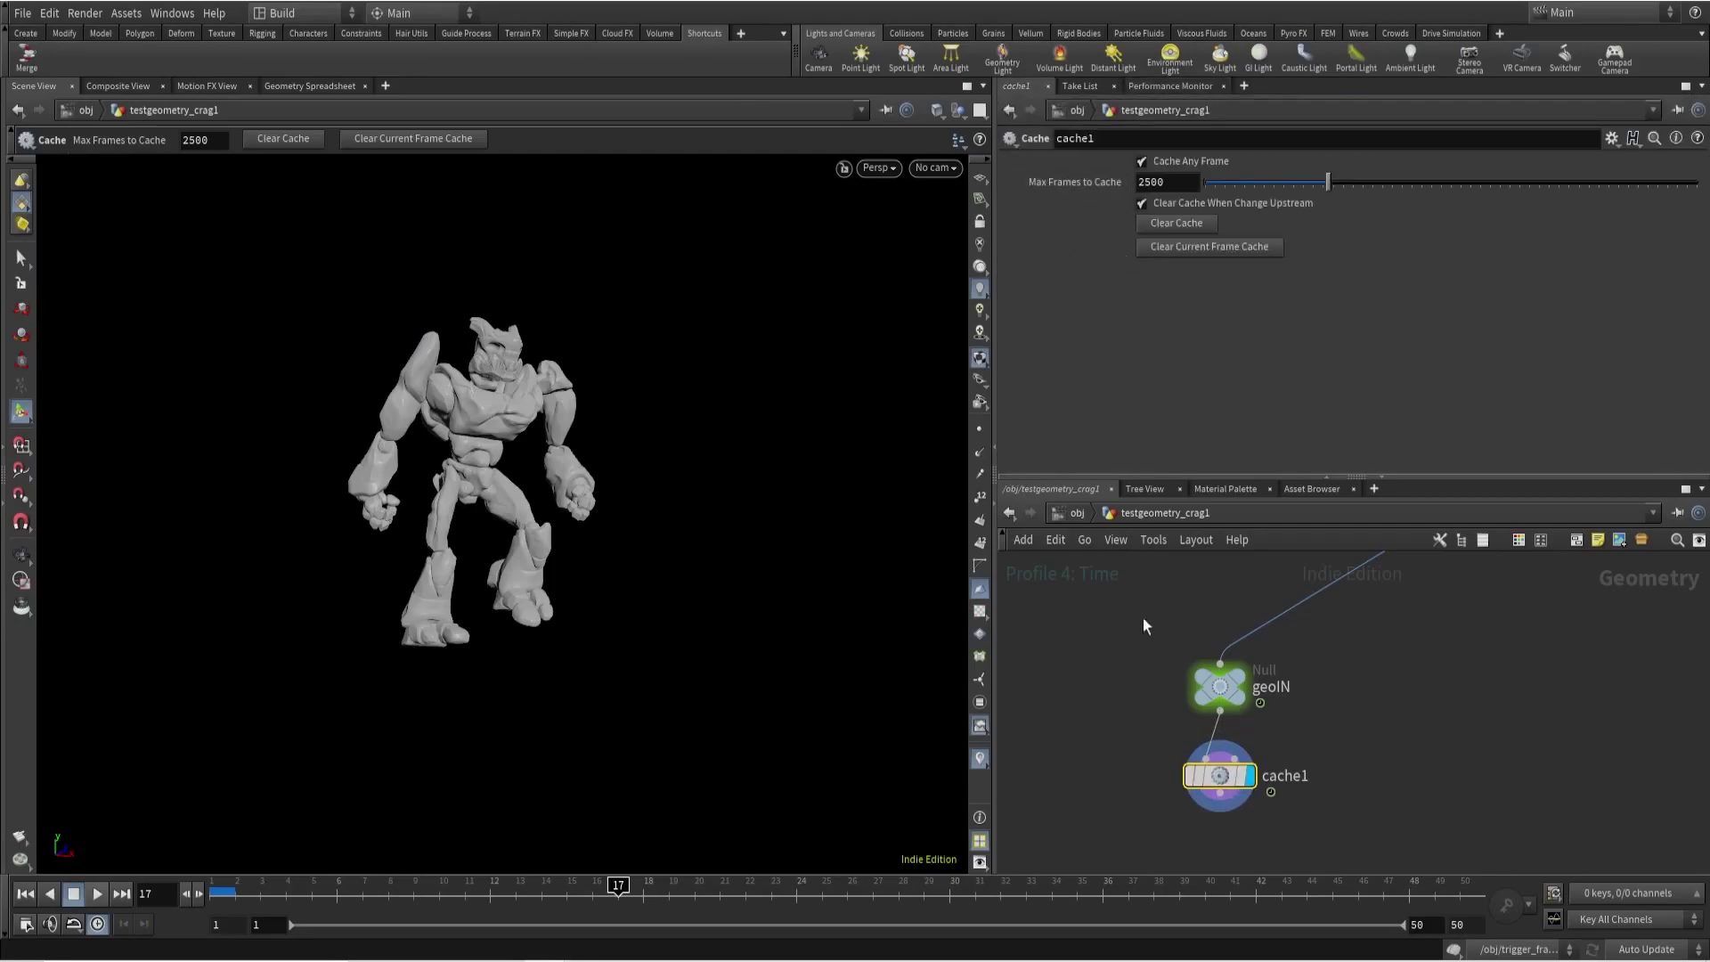
middle_drag(1152, 744, 1149, 675)
drag(1149, 675, 1305, 775)
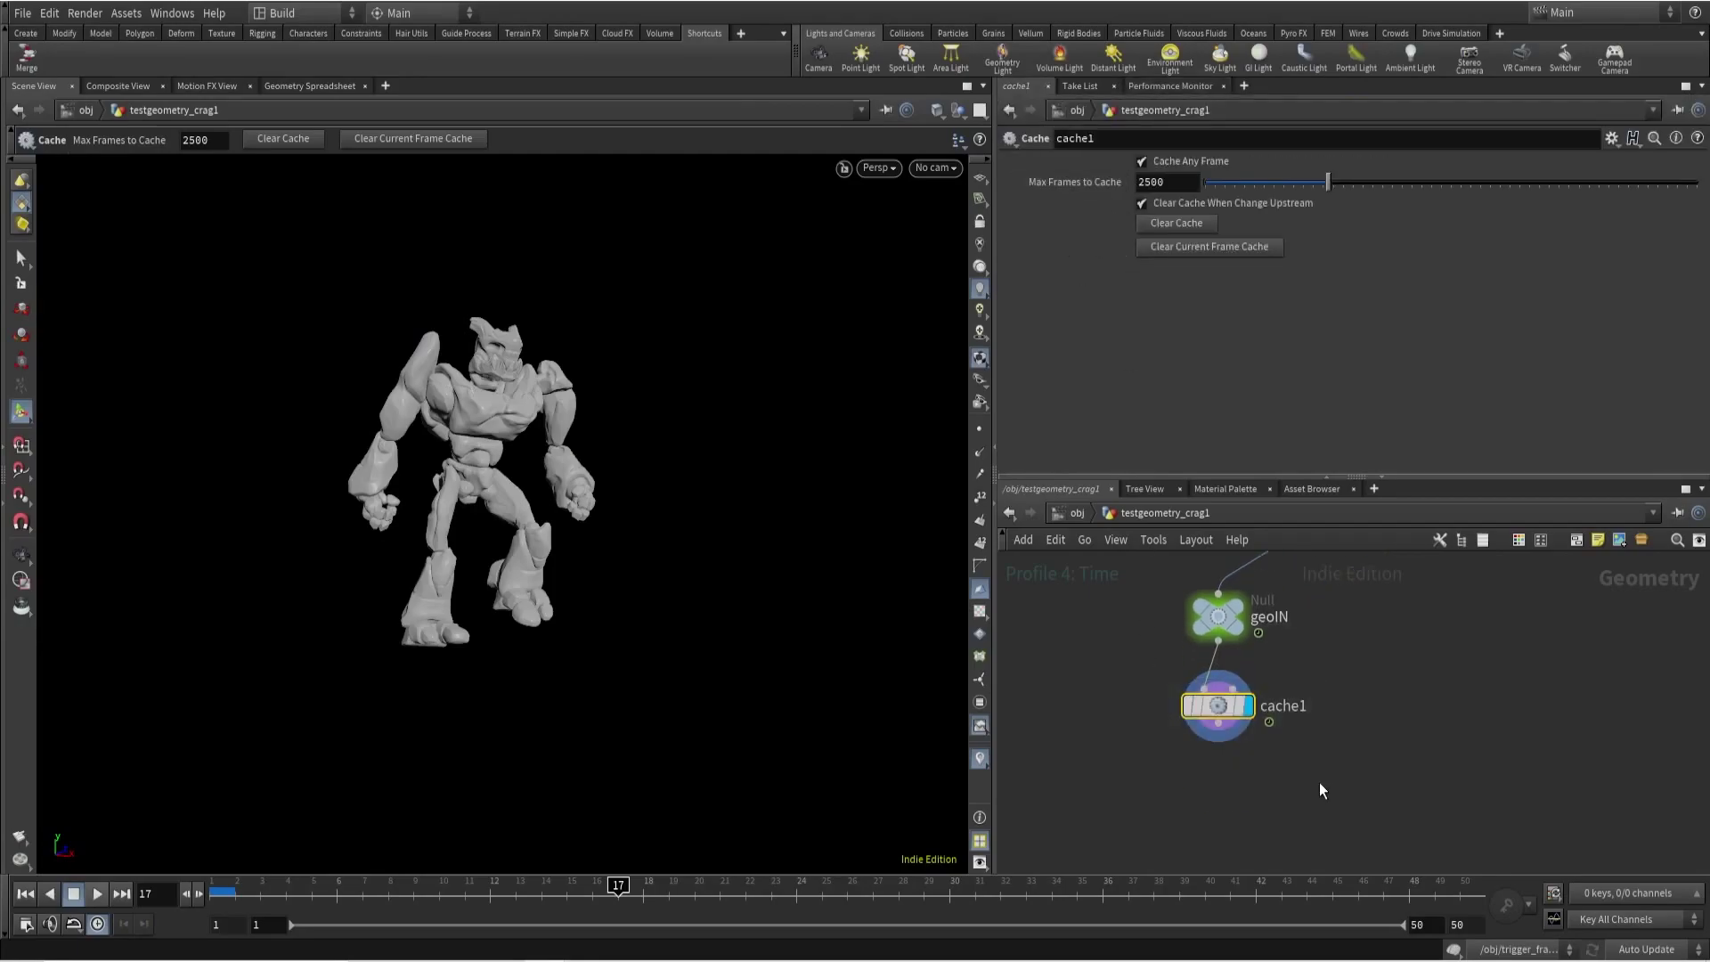
click(25, 893)
click(98, 894)
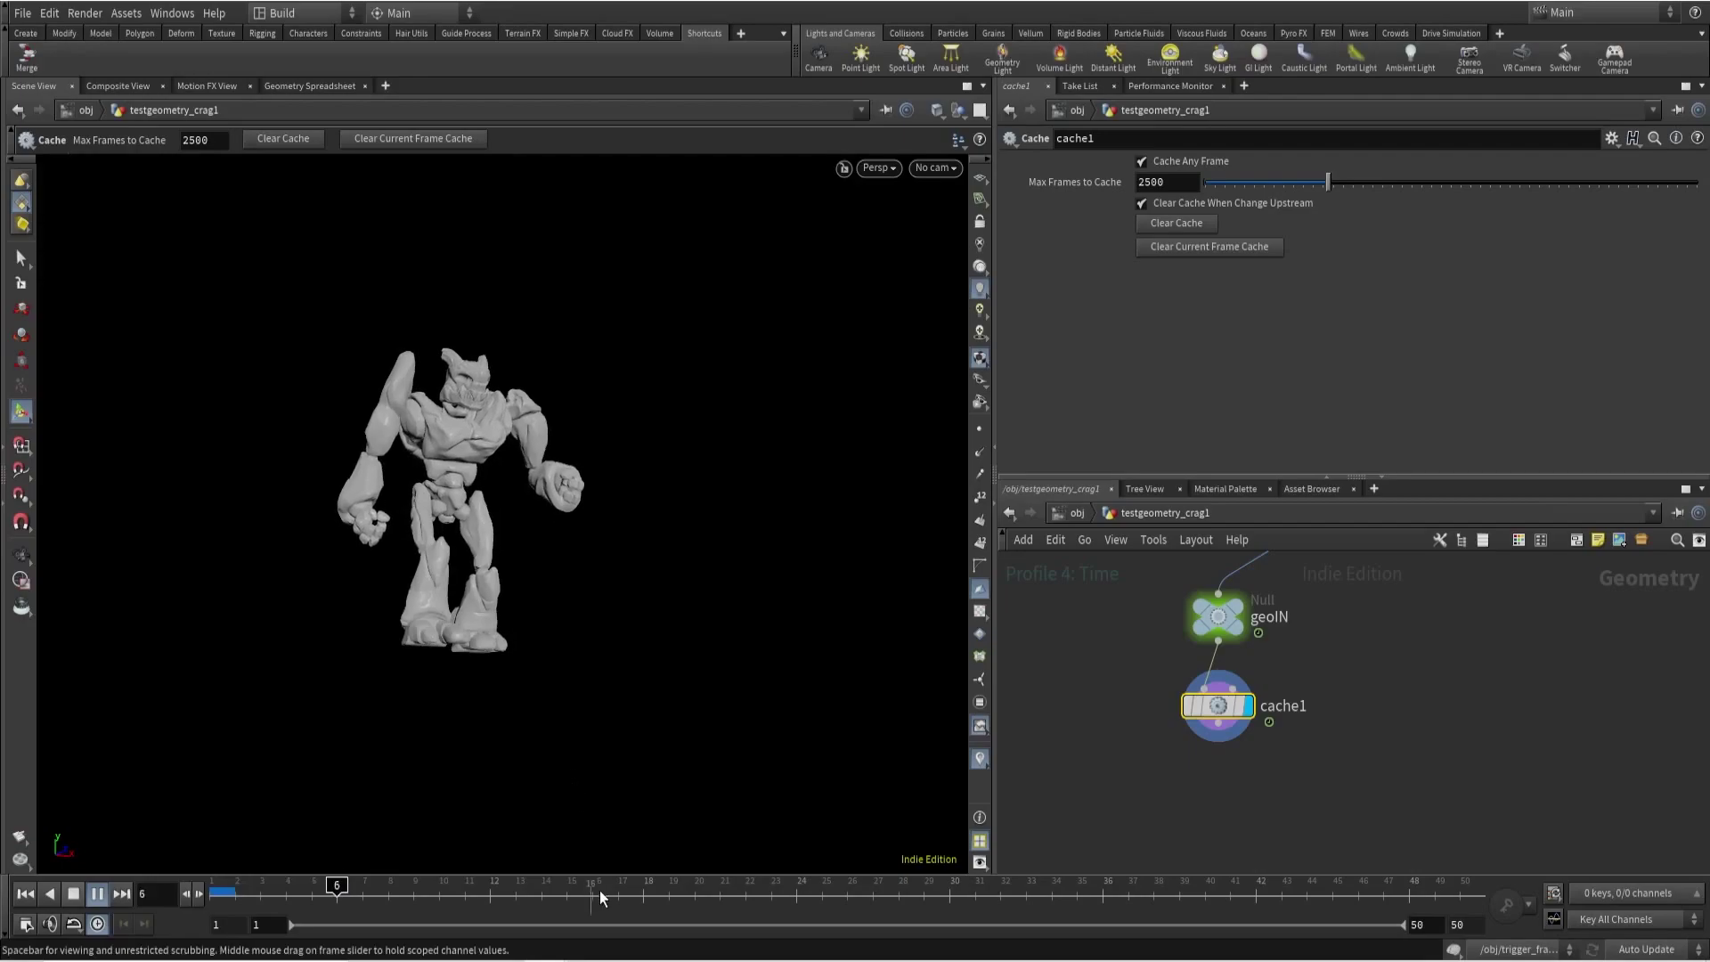
click(442, 887)
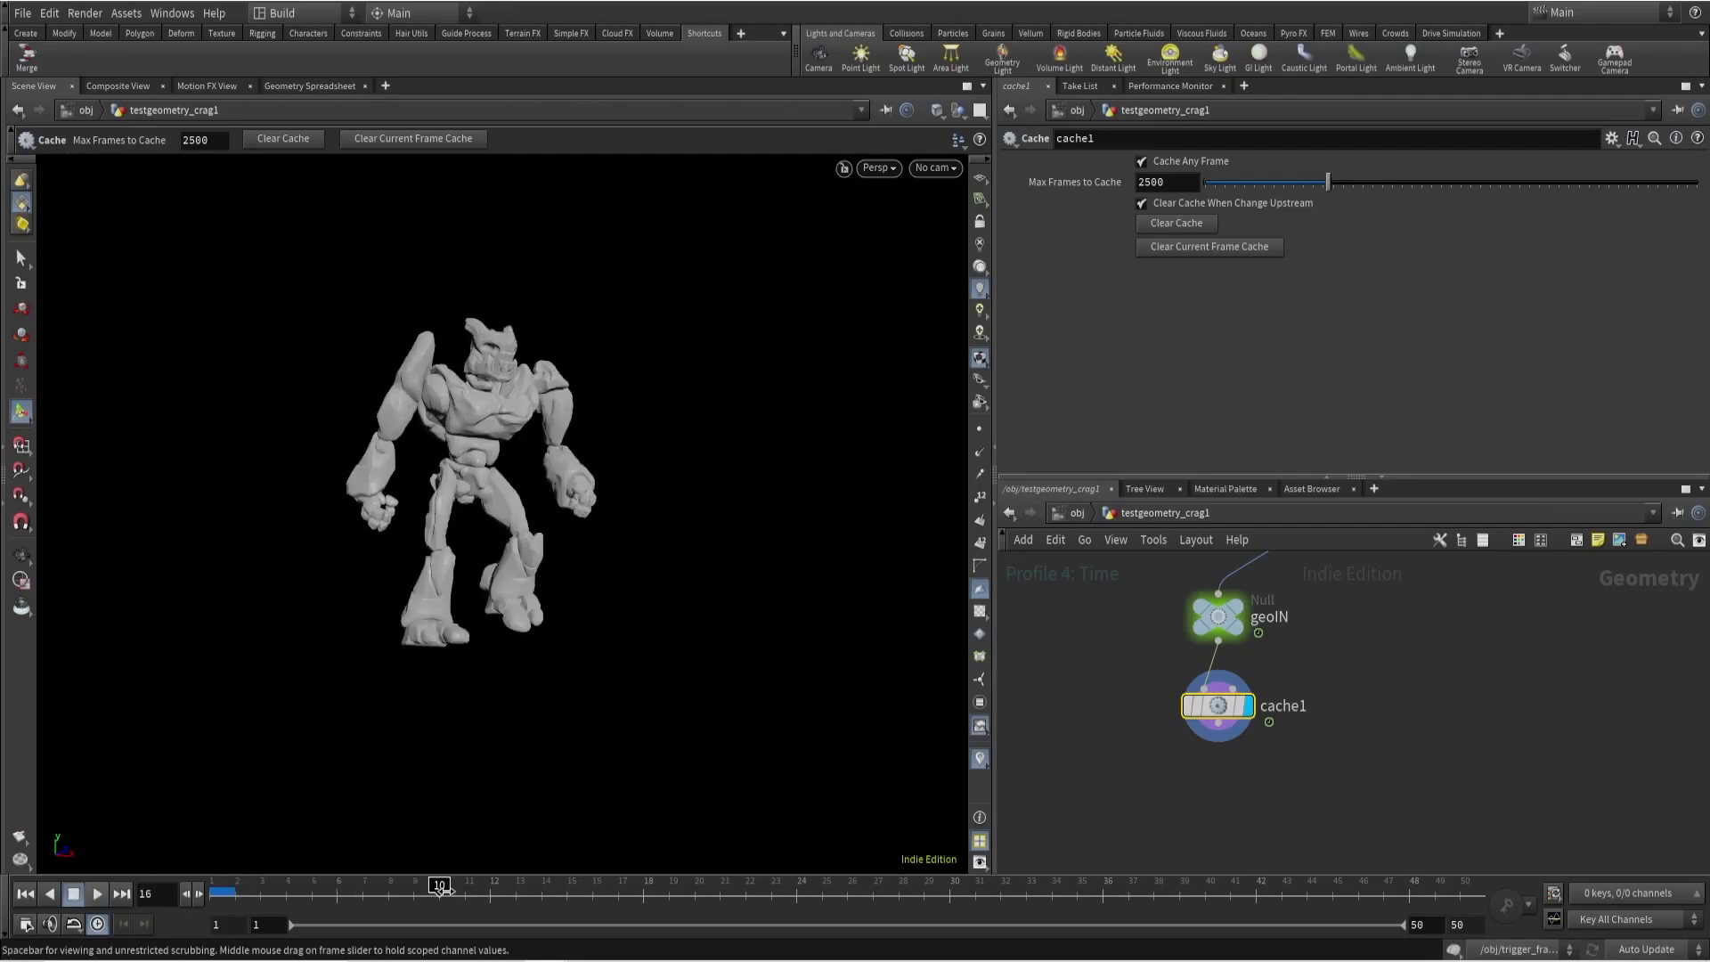
click(1163, 87)
Record Profile 5 (cache1 at 0.322s) and Profile 6 (0.325s), each over one frame step.
click(1327, 106)
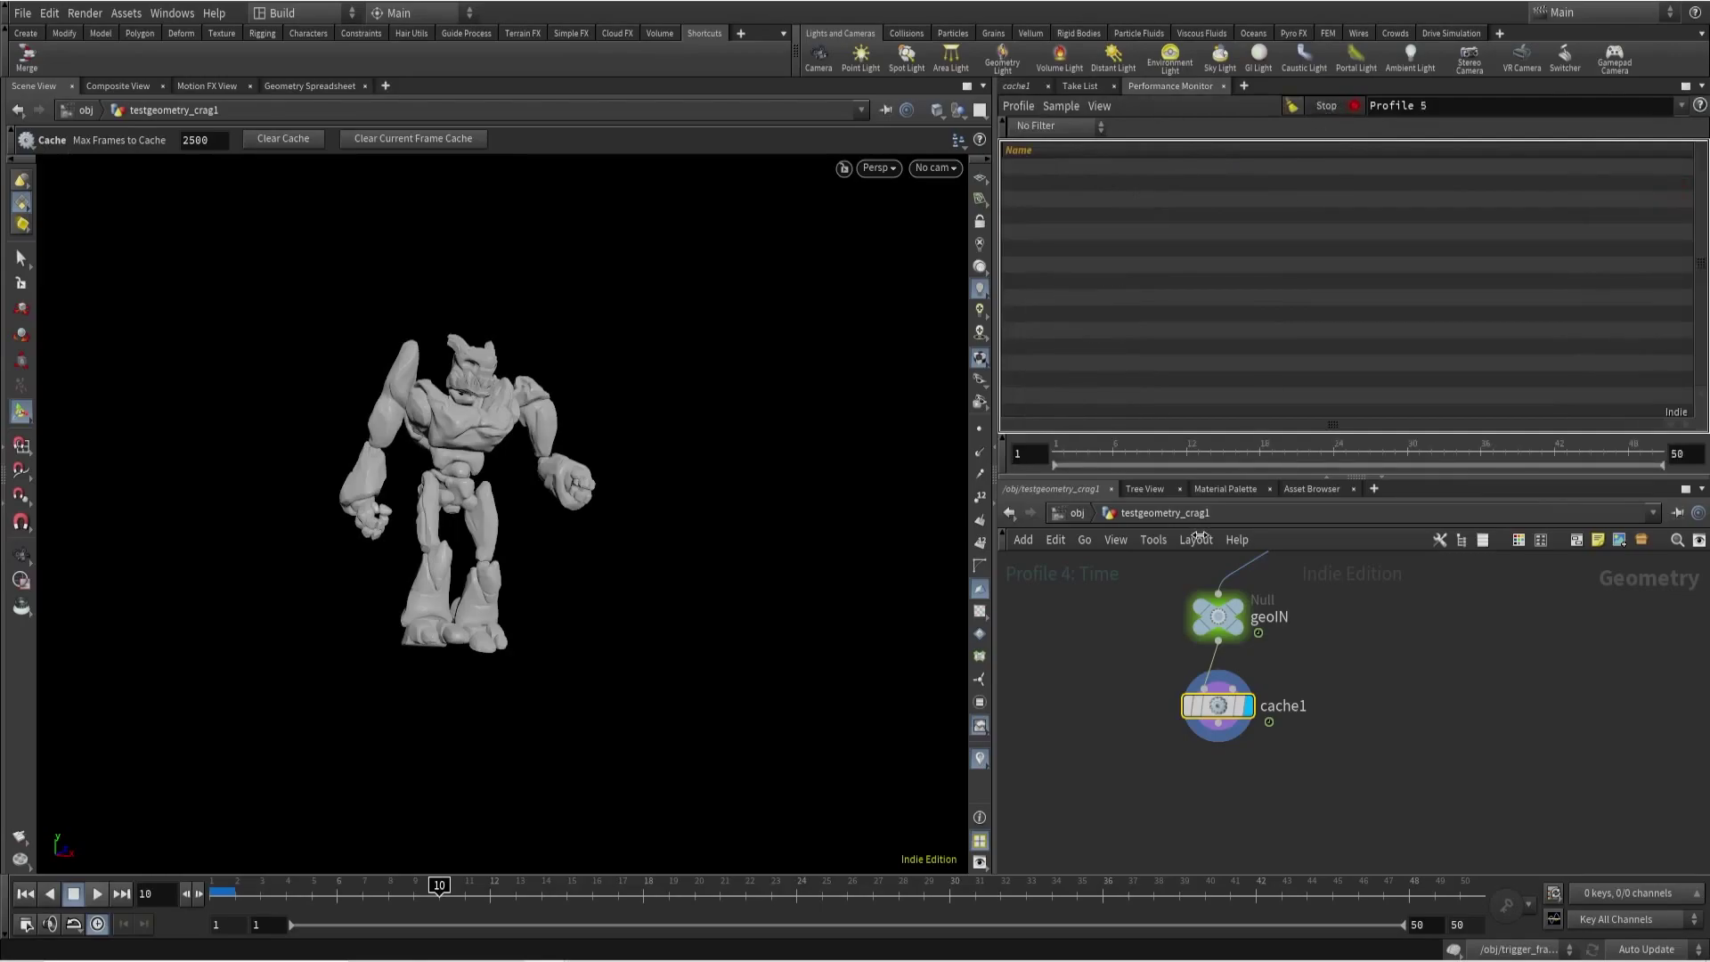
key(Right)
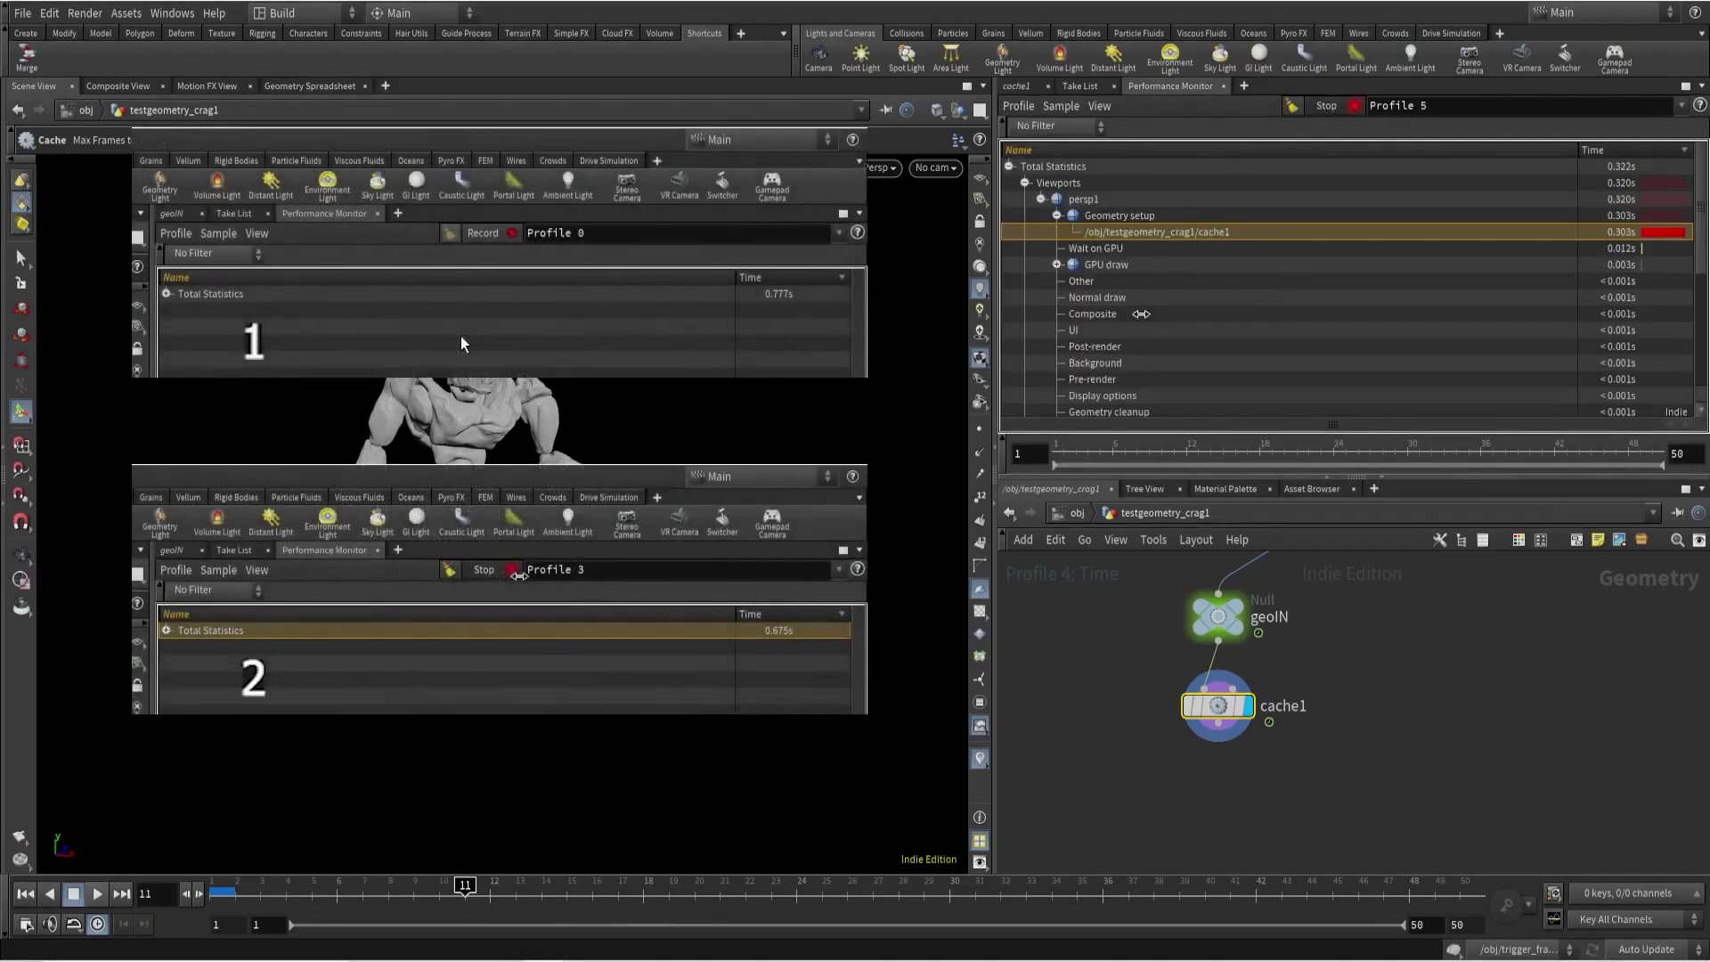
click(1009, 166)
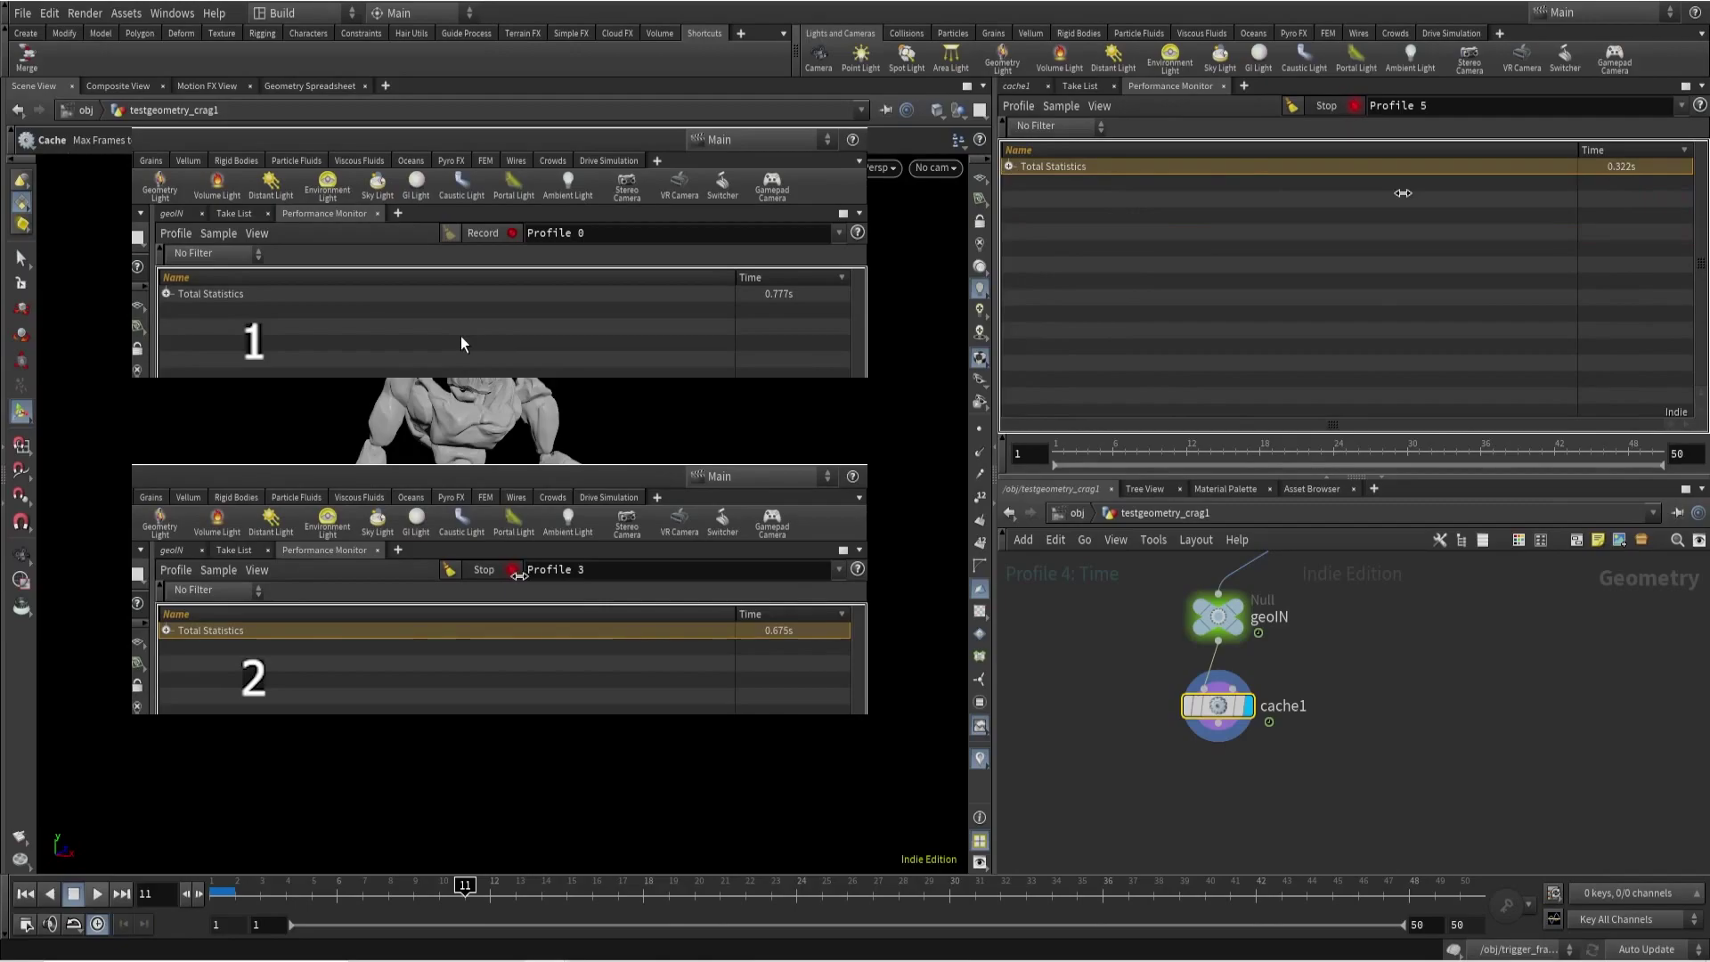
click(1345, 106)
click(1332, 106)
key(Right)
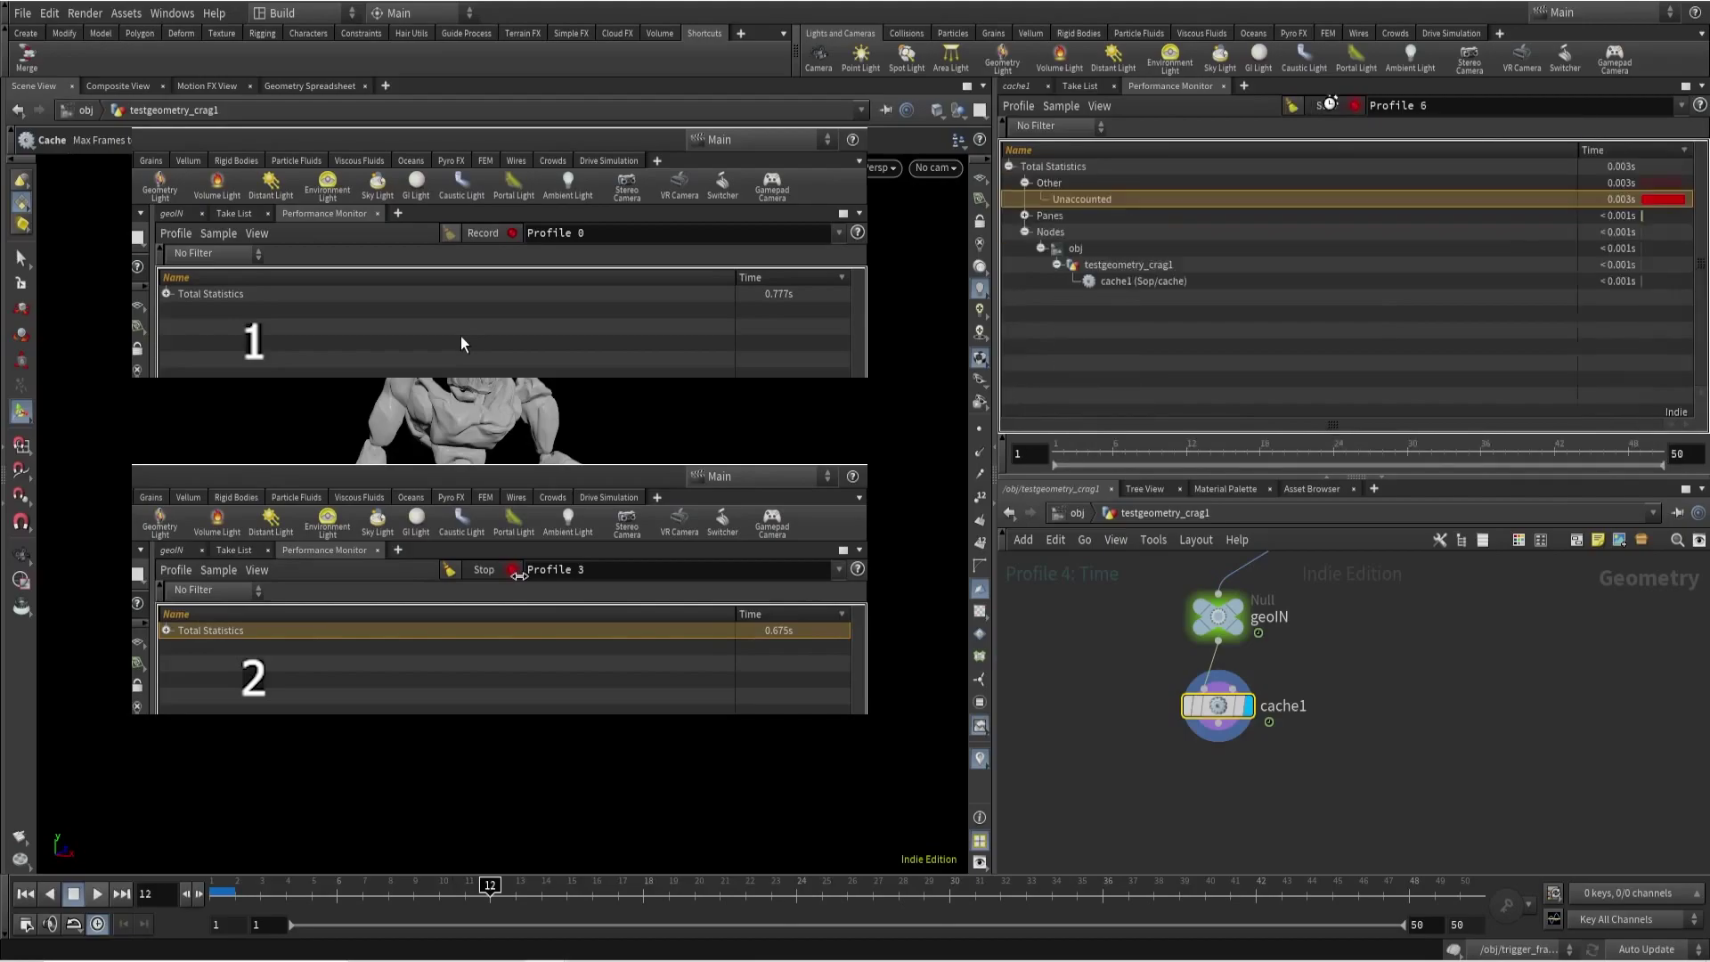
click(1331, 107)
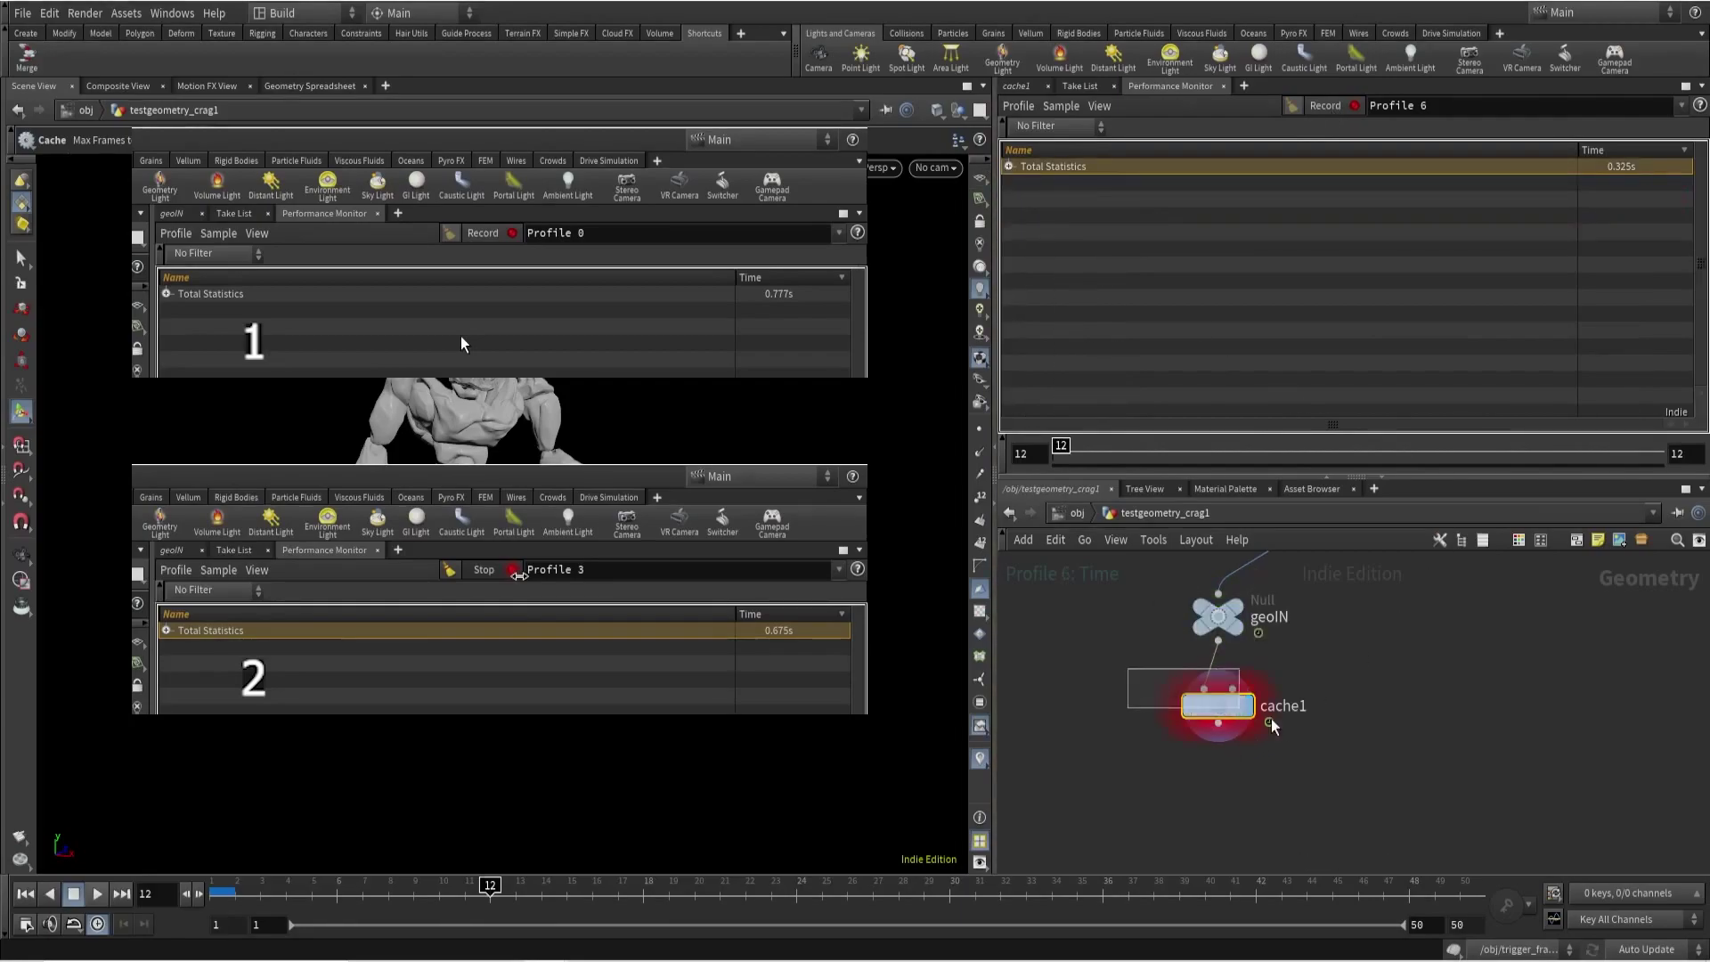
Inspect geoIN's geometry info, then set the display flag on the upstream attribcopy1 node.
middle_click(1219, 619)
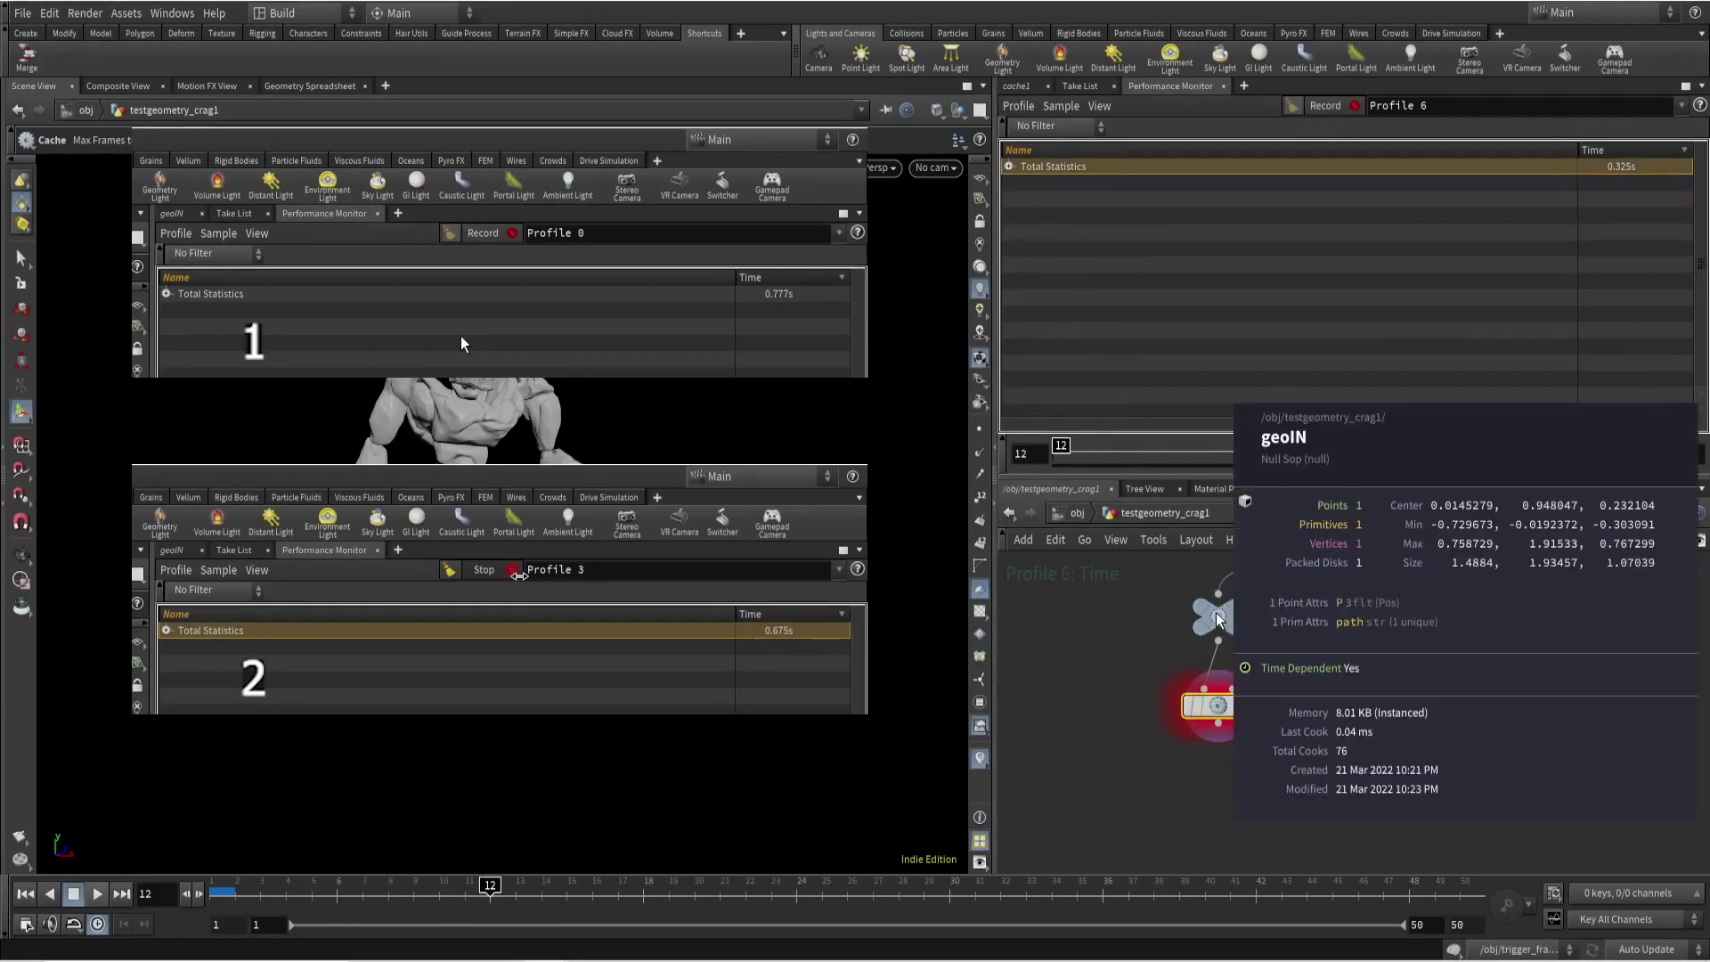
middle_drag(1216, 612, 1332, 629)
scroll(1077, 758, down, 3)
scroll(1118, 751, up, 4)
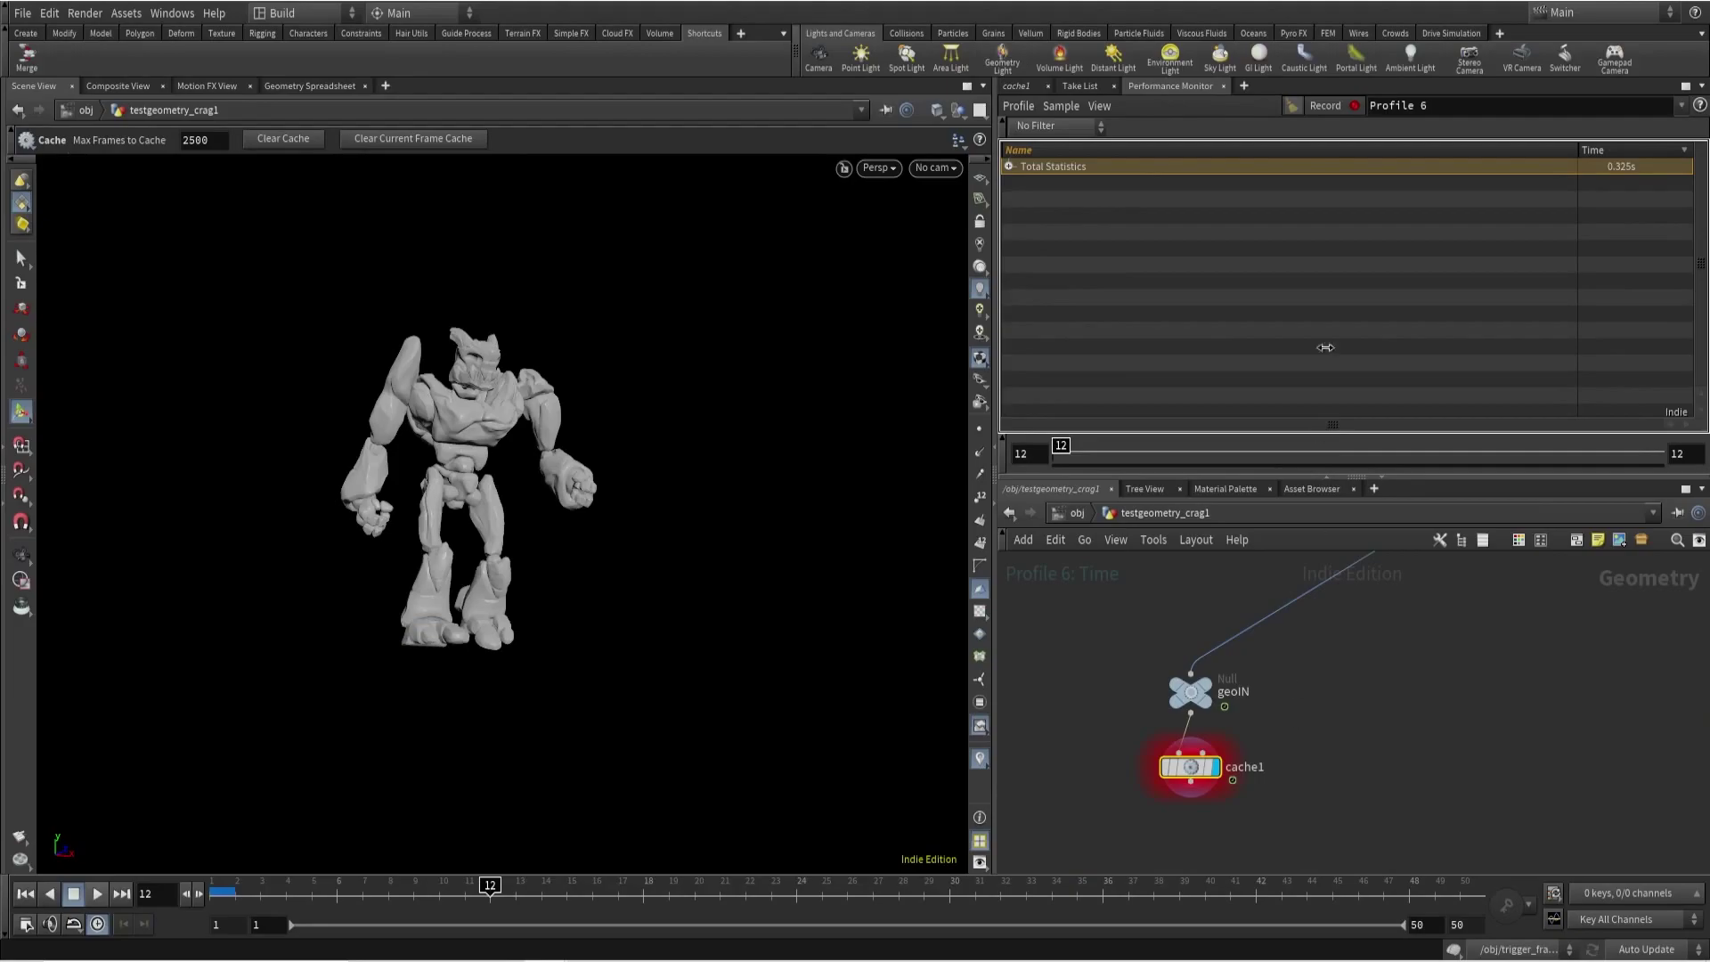
scroll(1472, 781, down, 3)
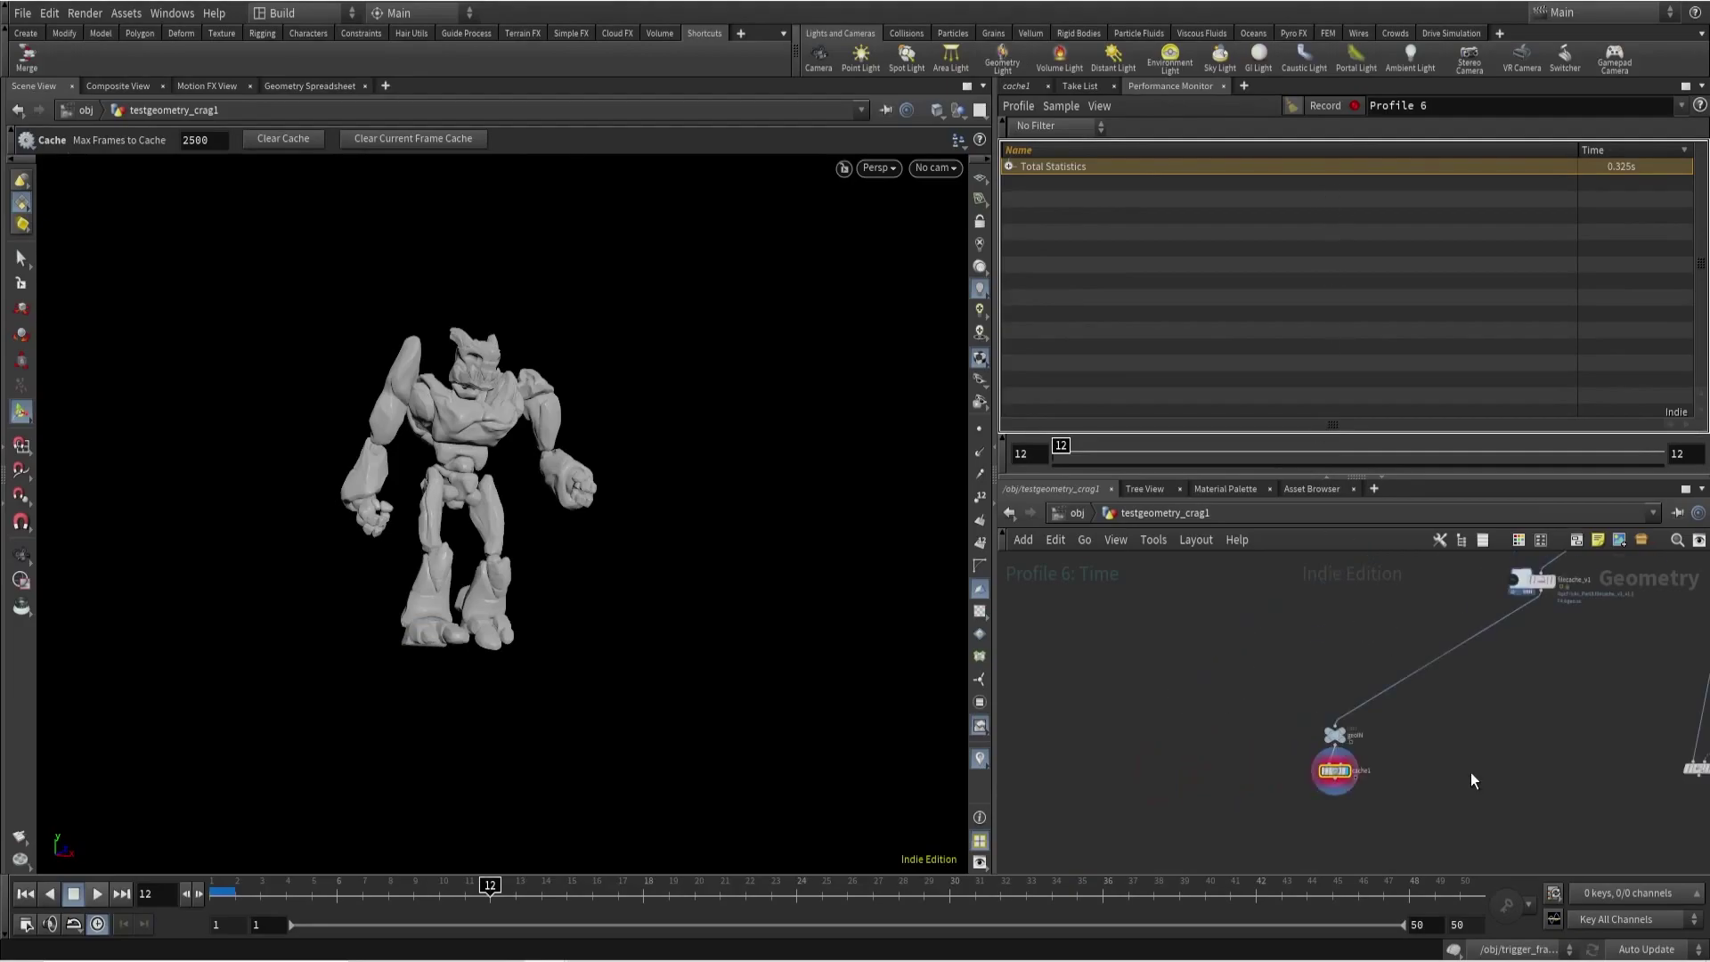
scroll(1474, 768, down, 2)
middle_drag(1481, 764, 1287, 761)
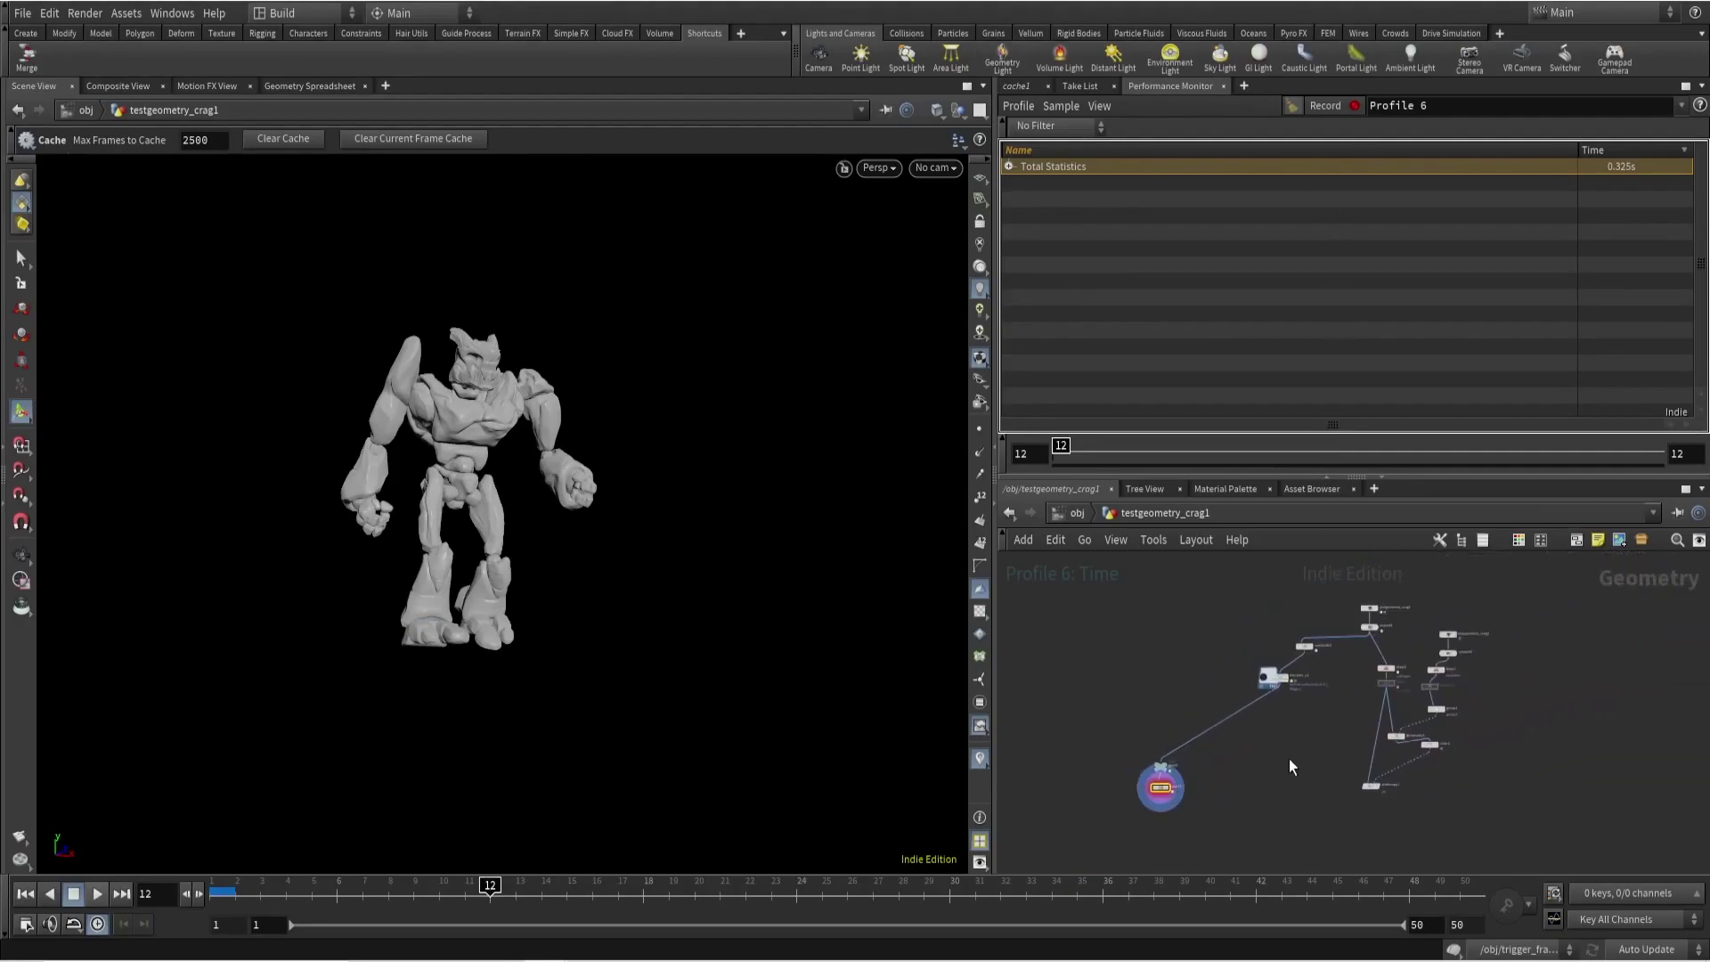
scroll(1367, 777, up, 5)
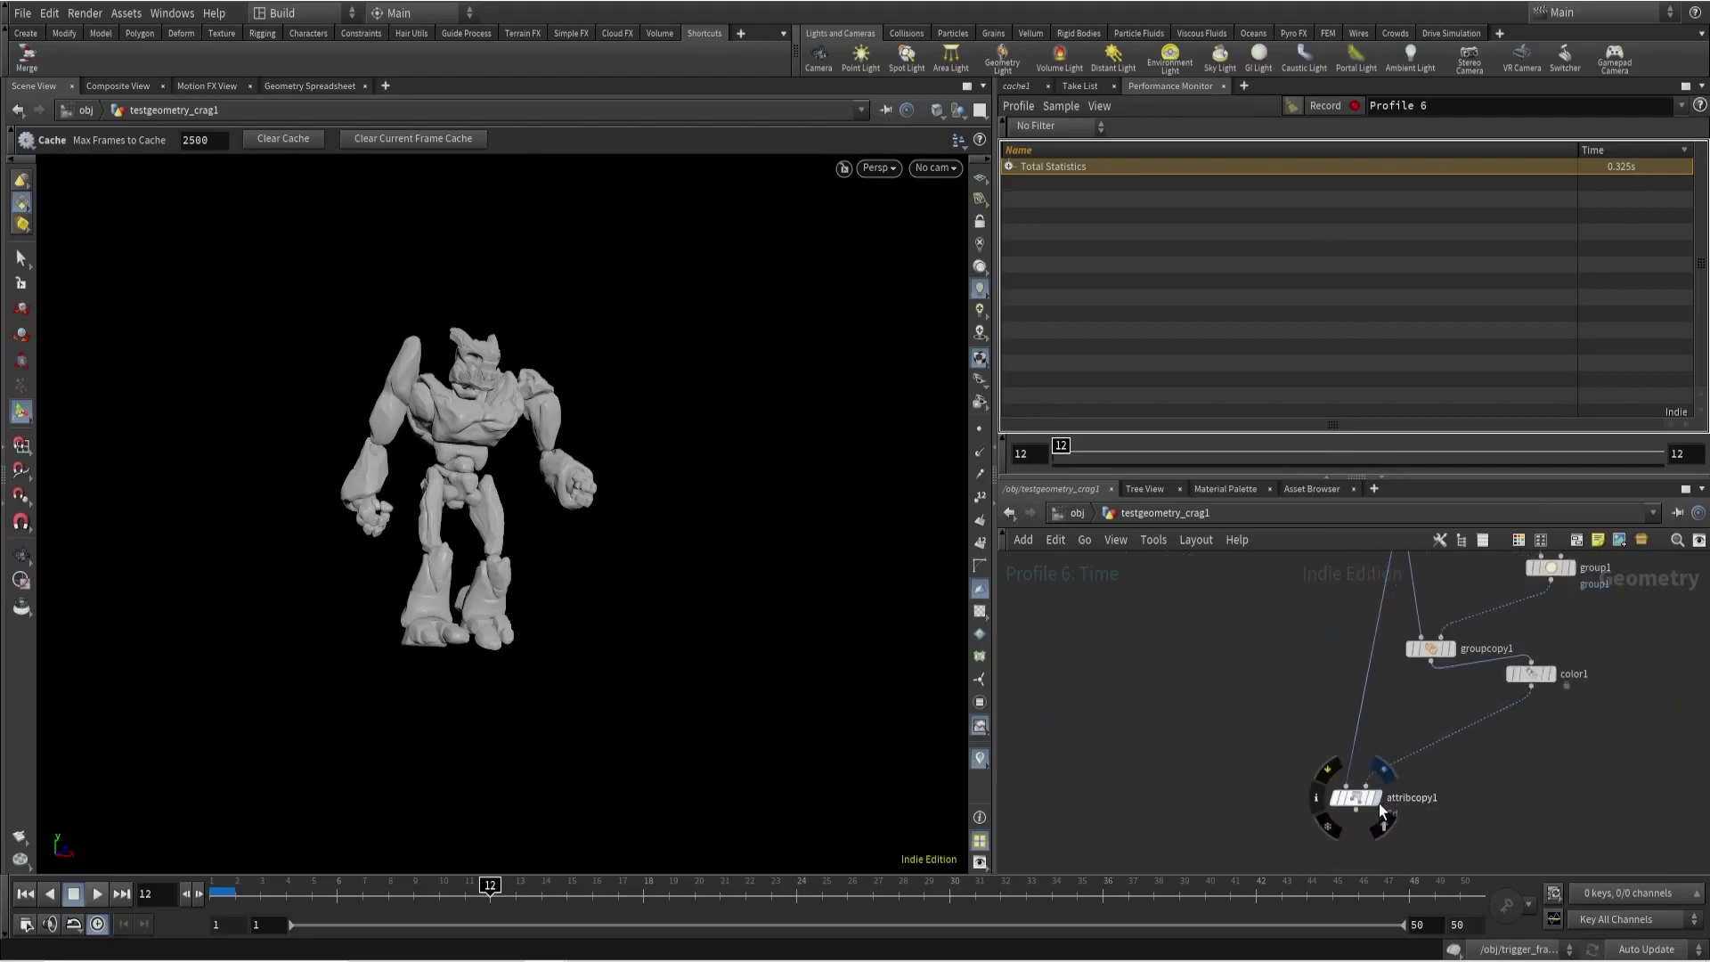
click(1377, 800)
Start recording Profile 7 for the attribcopy1 branch and select blast2.
click(1324, 105)
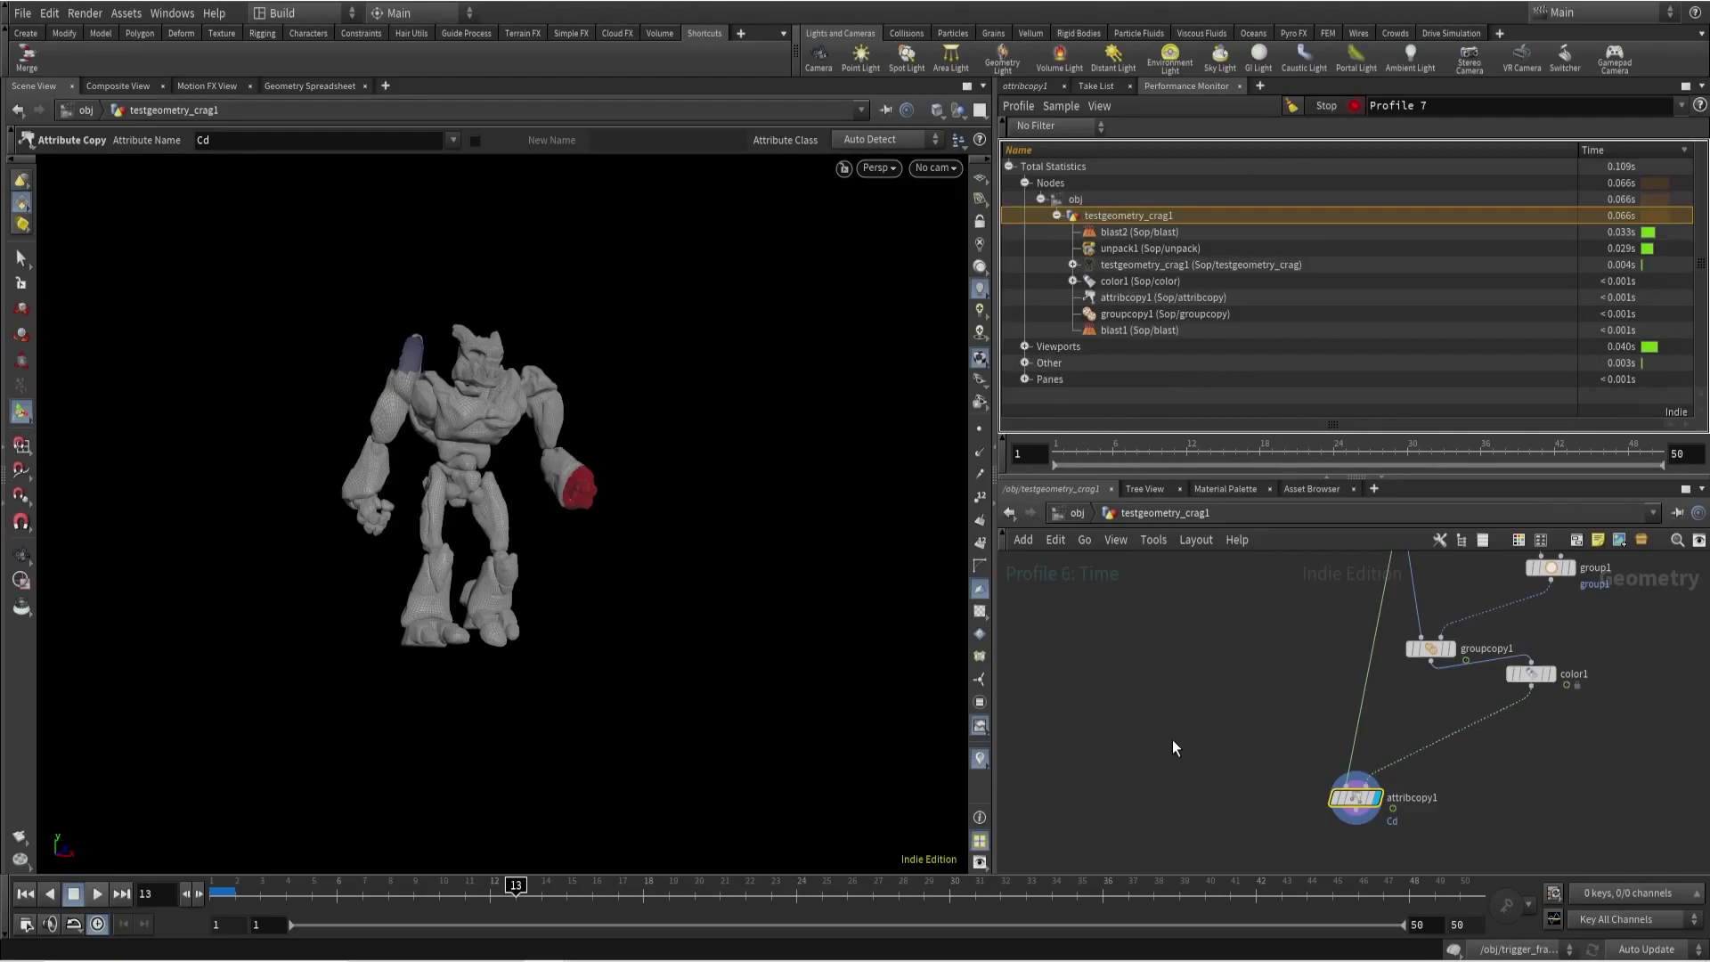
scroll(1247, 660, down, 3)
middle_drag(1247, 660, 1241, 765)
scroll(1259, 650, up, 5)
drag(1254, 633, 1375, 660)
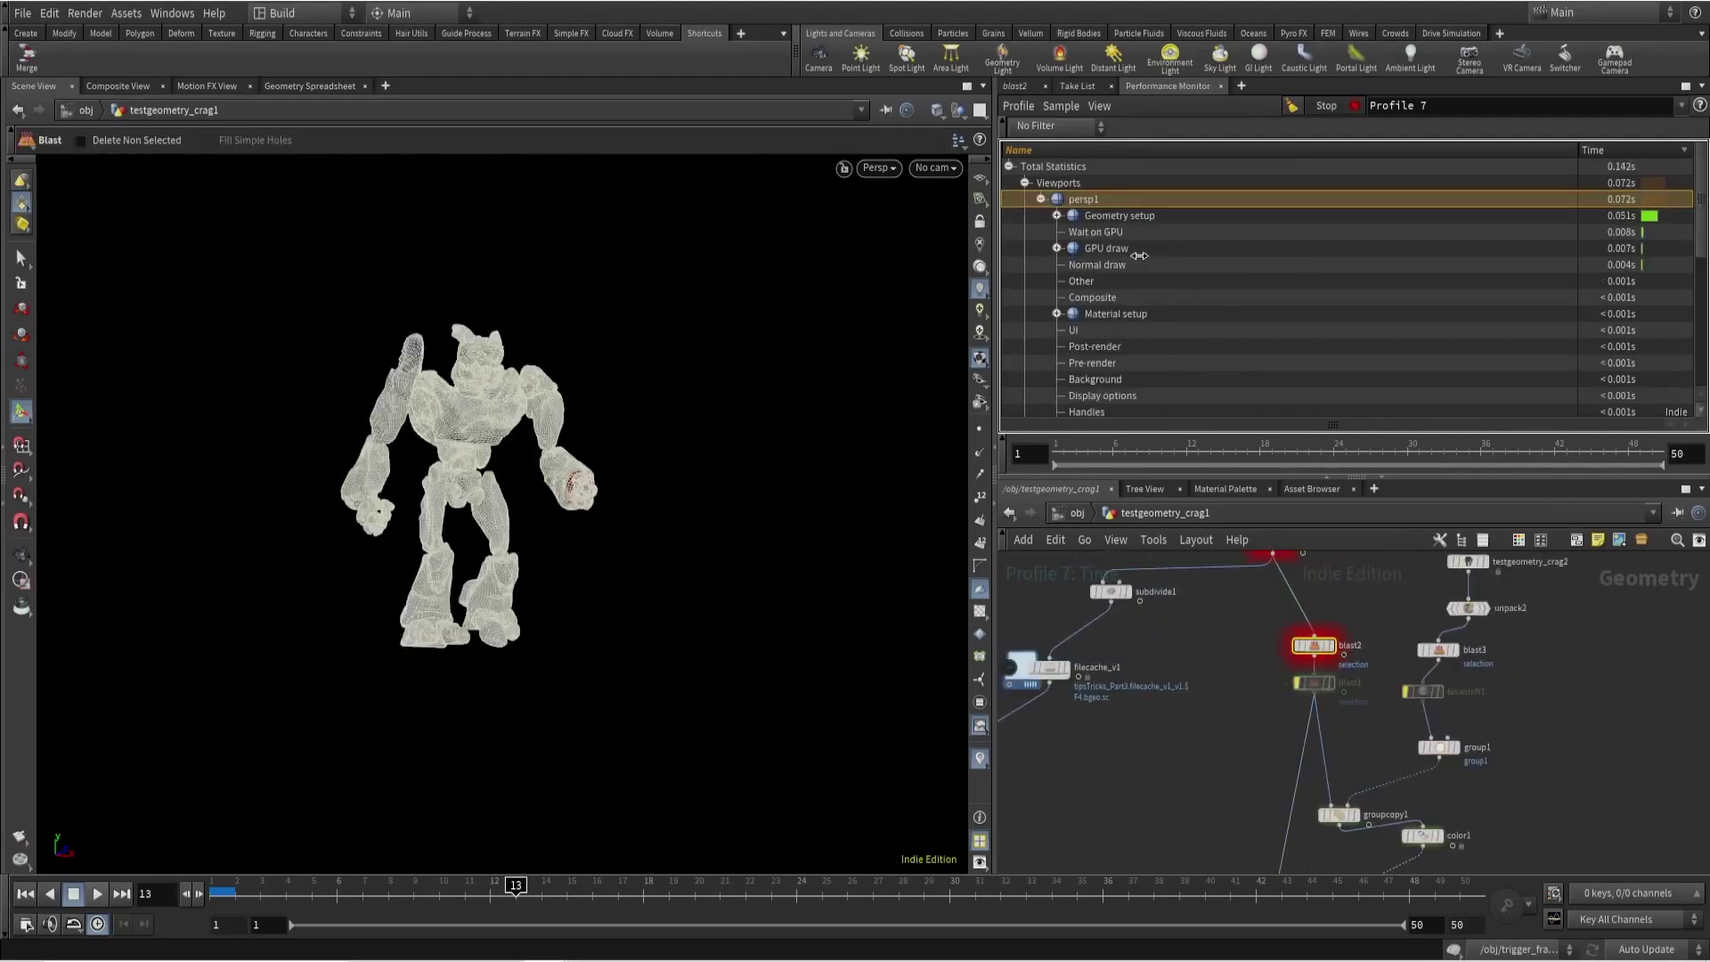